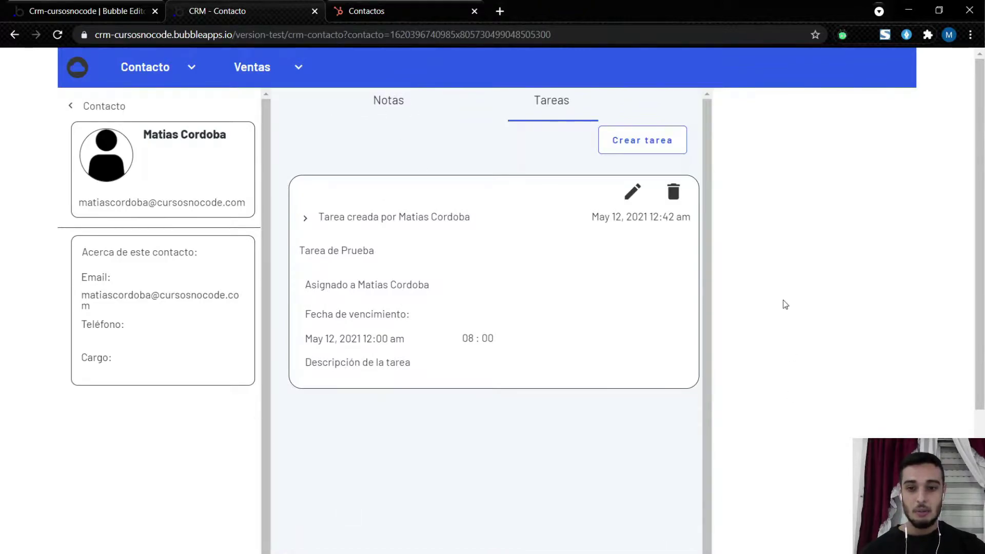
Step: Switch to HubSpot and open the first sample contact to examine its company and deals sections
left_click(398, 107)
left_click(521, 107)
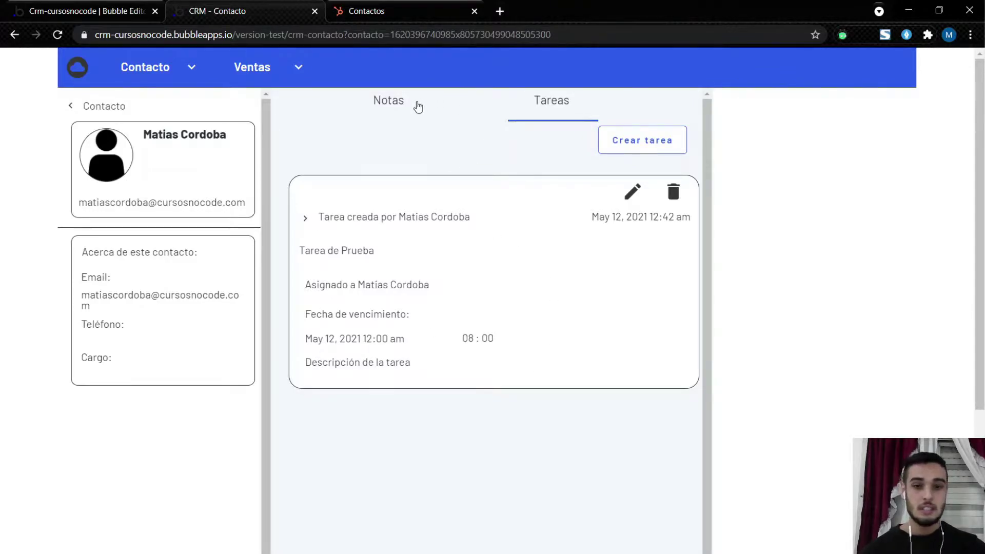
left_click(388, 6)
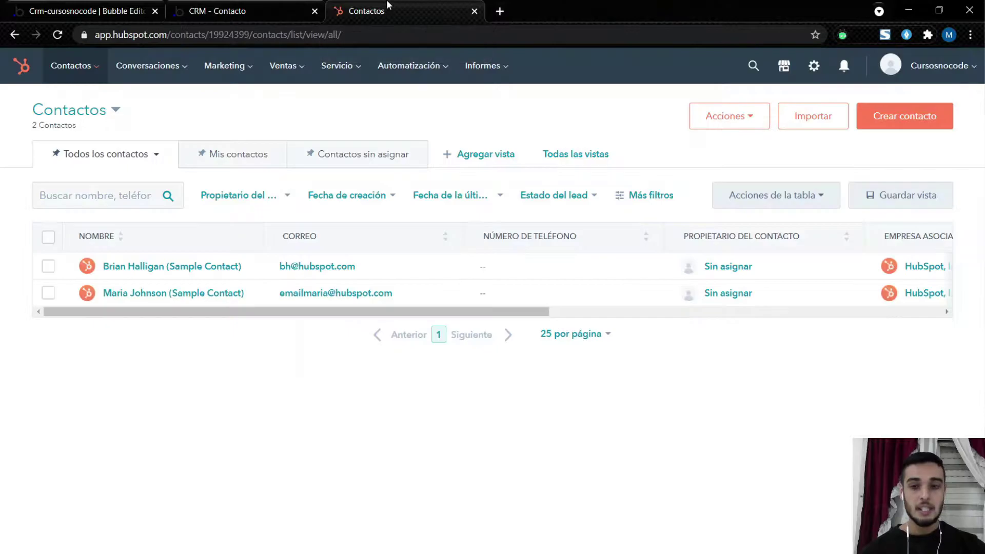
left_click(152, 268)
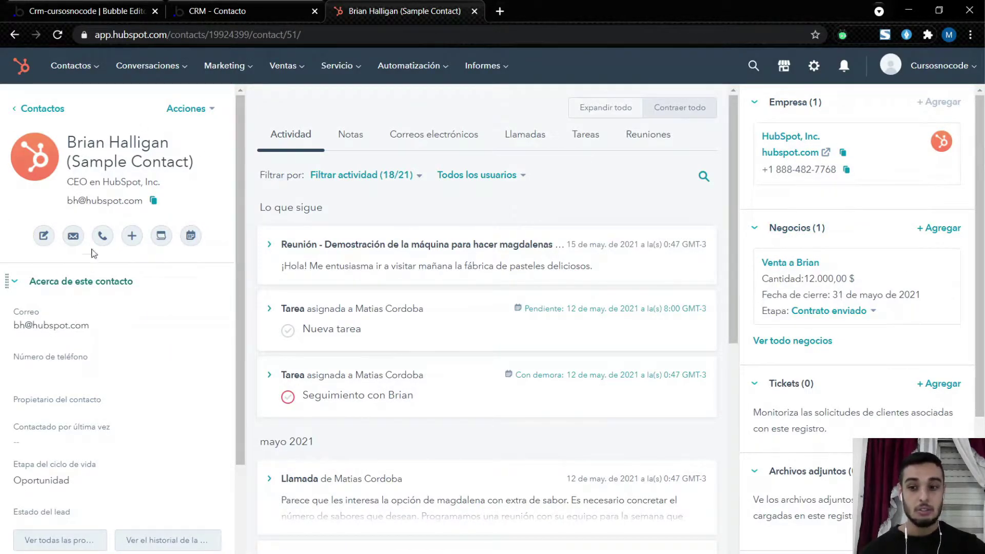
mouse_move(907, 164)
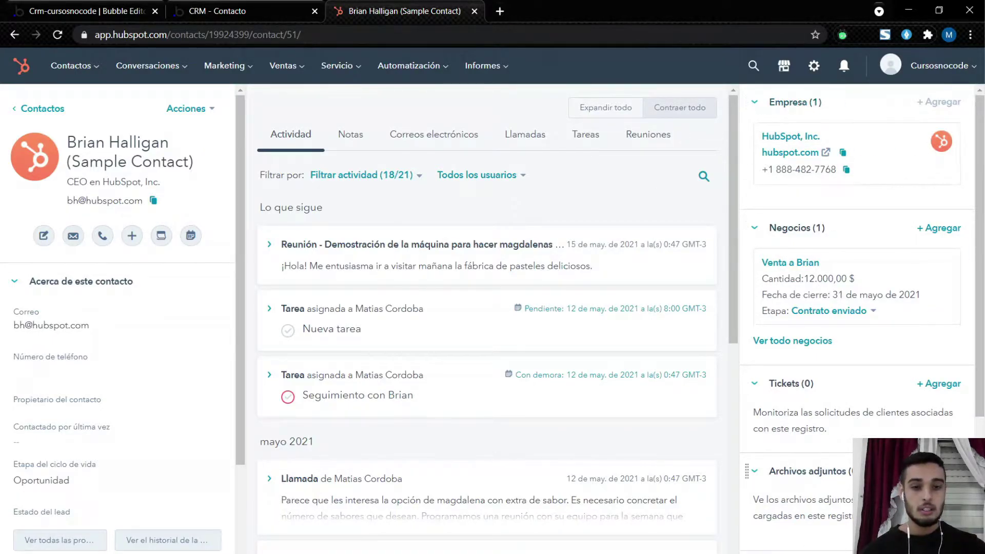
mouse_move(797, 145)
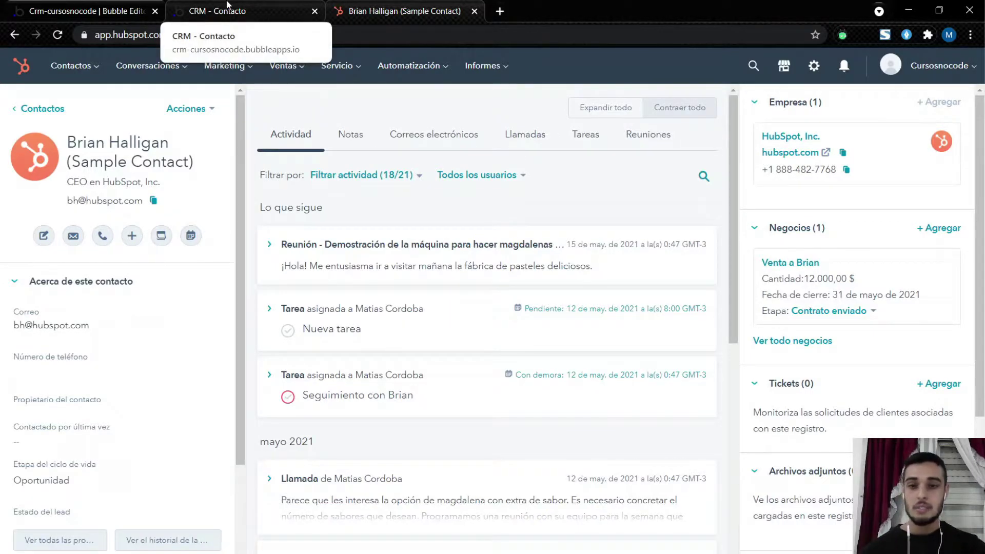
Step: Compare the Bubble CRM contact page, its URL's contacto parameter and its editor layout with the HubSpot contact record
left_click(228, 10)
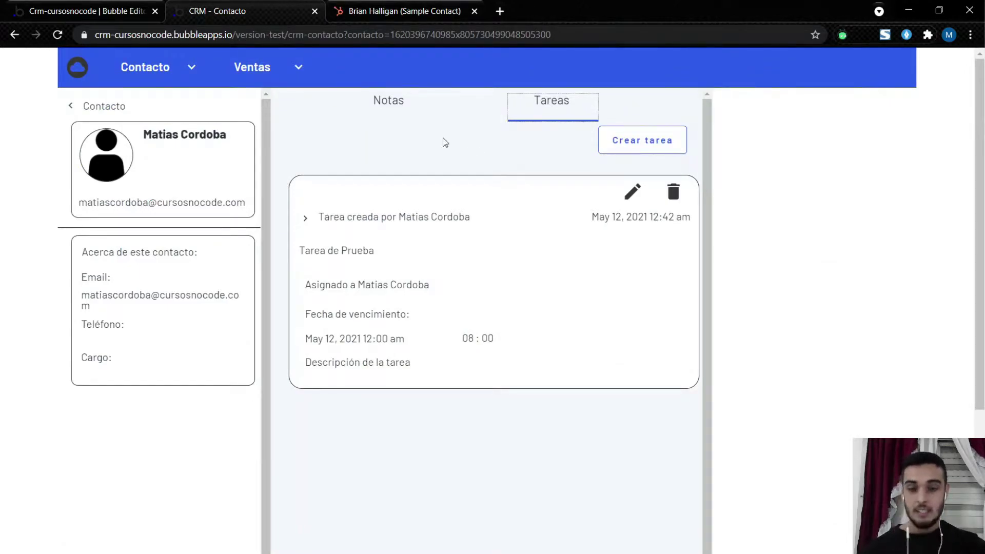
left_click(123, 7)
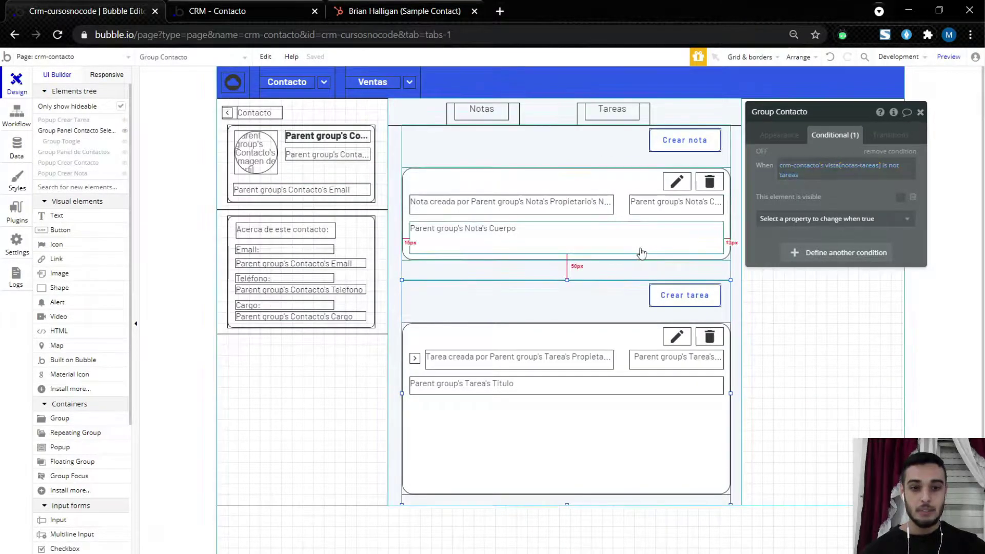
left_click(921, 113)
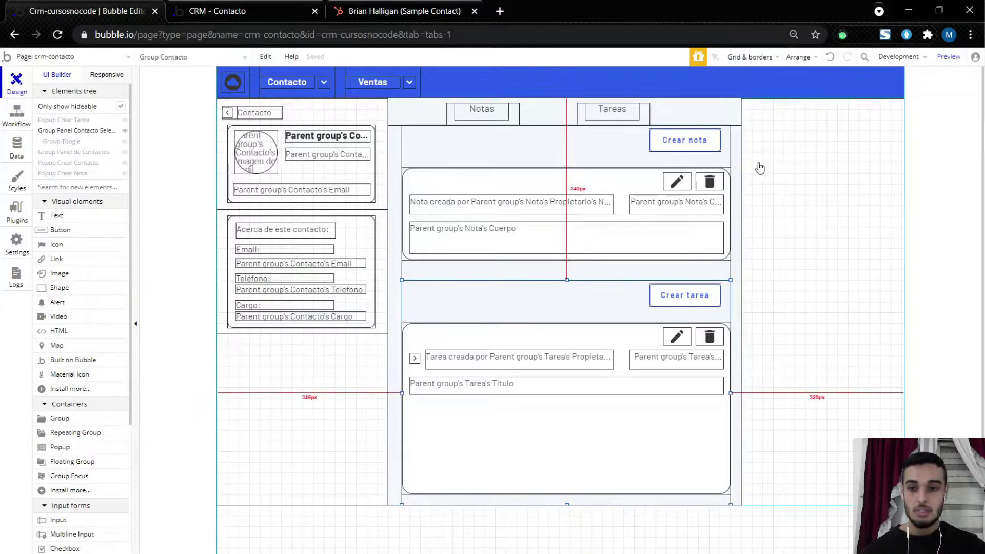
left_click(124, 130)
left_click(124, 130)
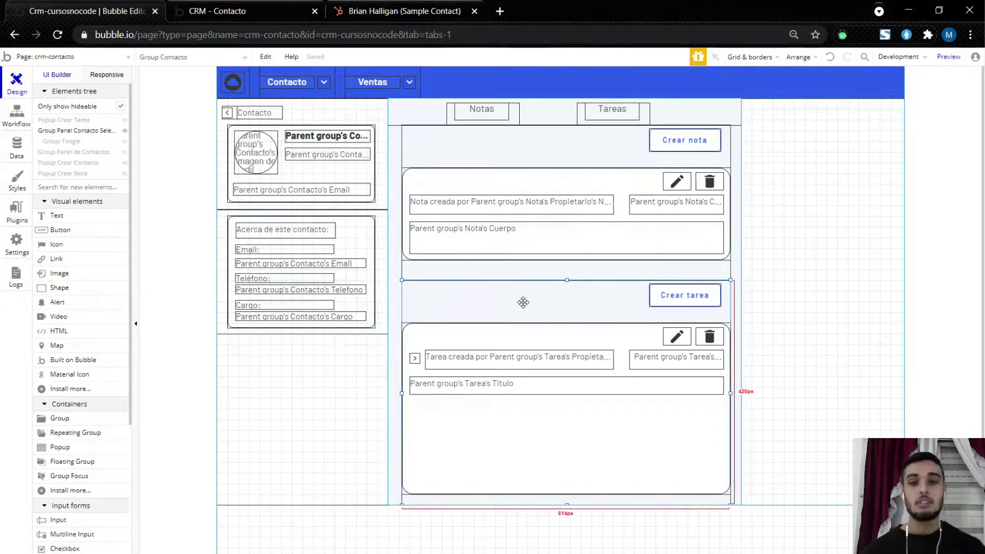
left_click(400, 11)
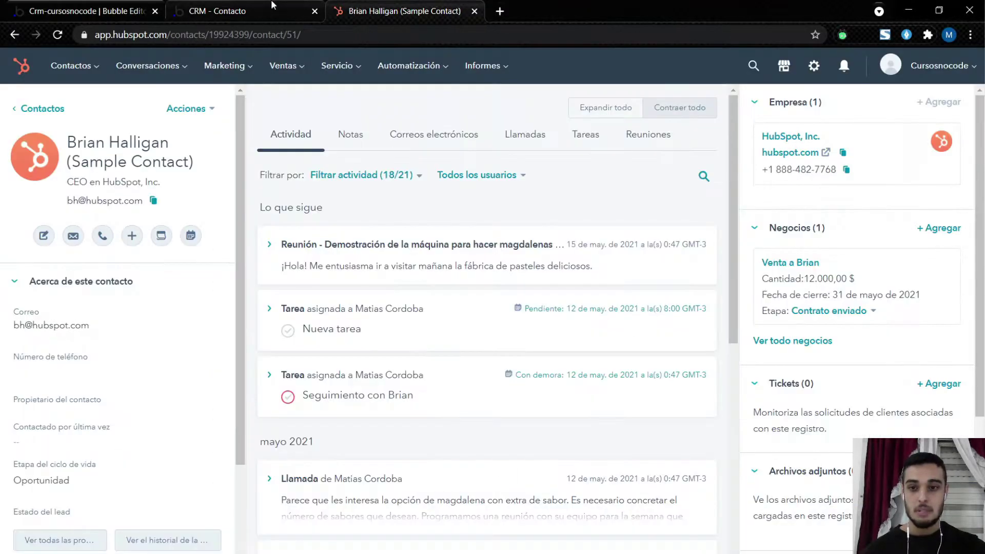
left_click(281, 6)
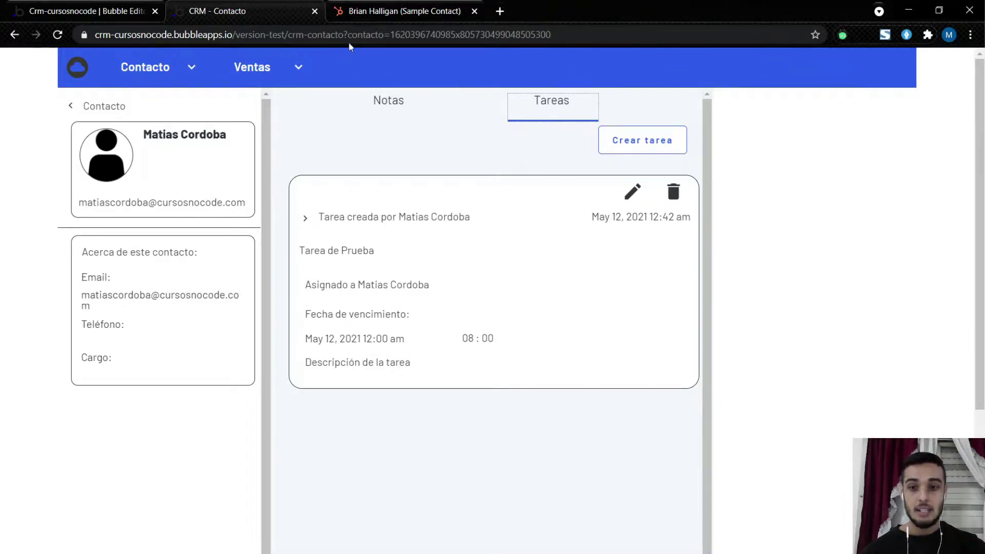
double_click(396, 34)
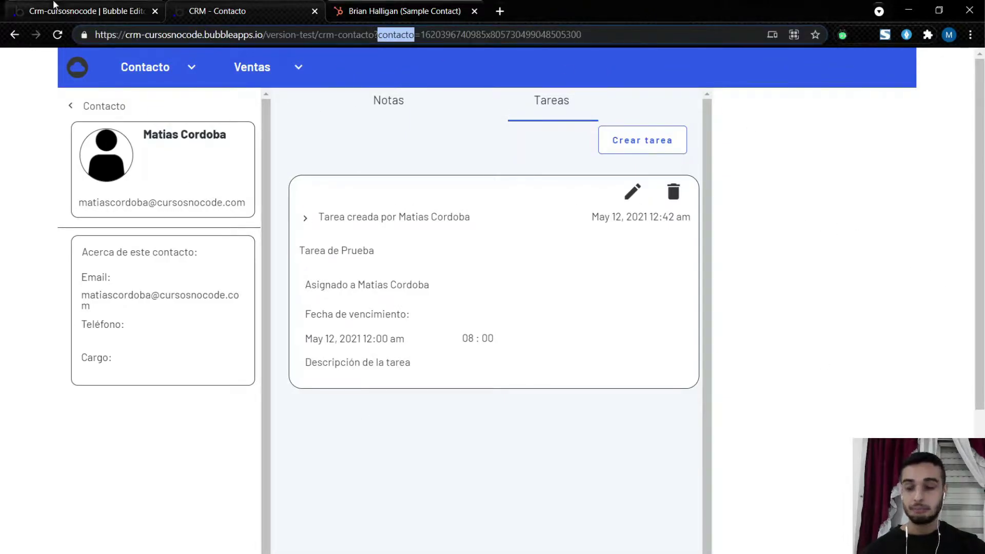
left_click(83, 11)
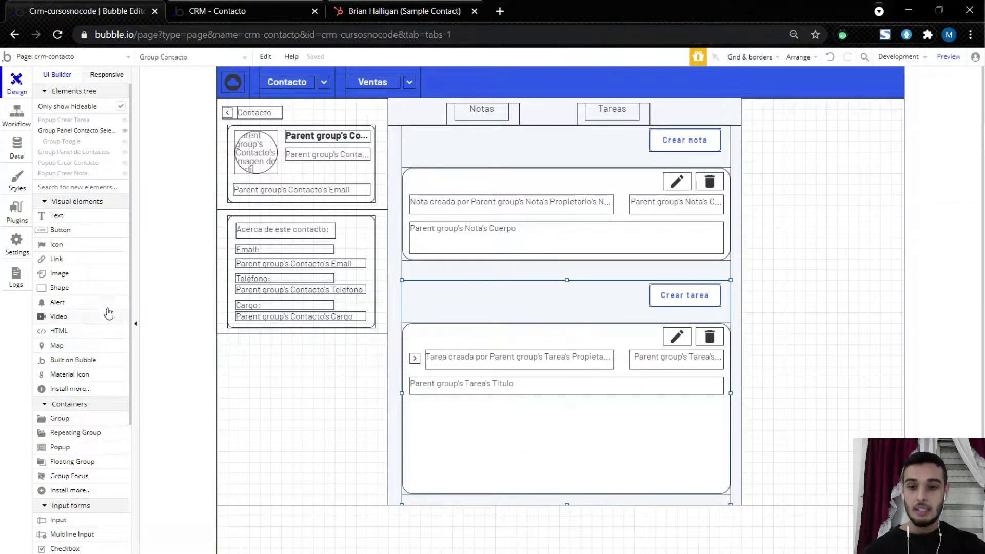
Step: Inspect the appearance settings of the repeating group that holds the contact details
left_click(842, 404)
left_click(287, 406)
double_click(278, 393)
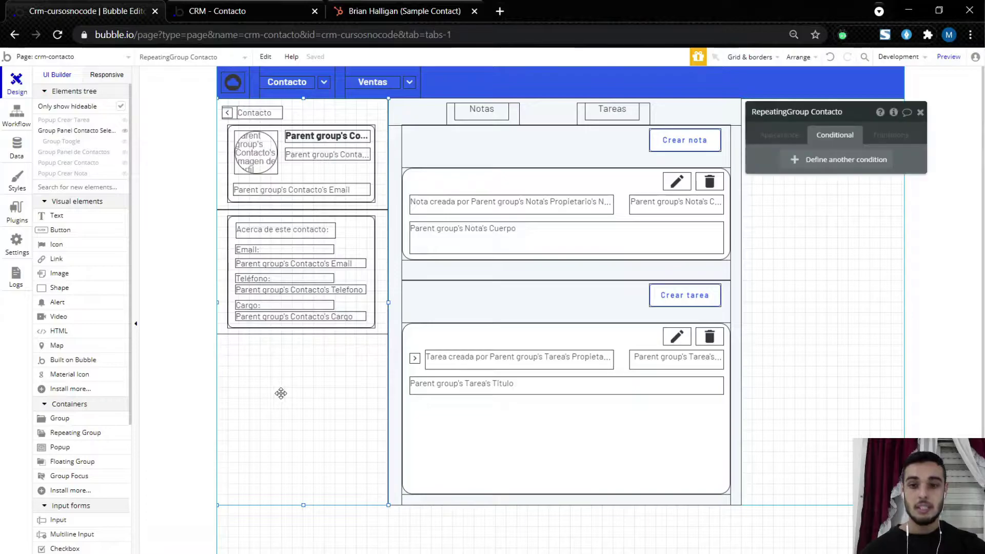
left_click(779, 135)
left_click_drag(838, 122, 46, 126)
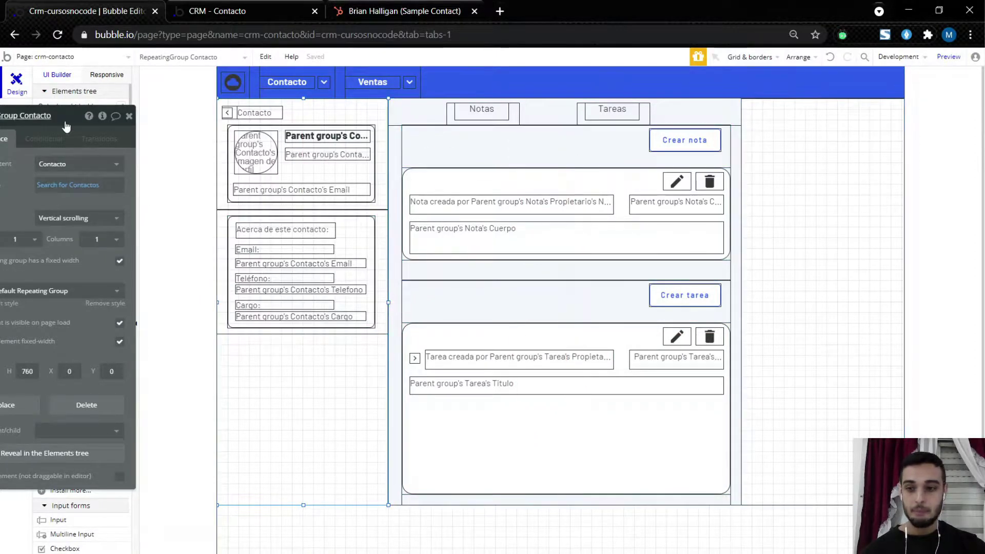
double_click(384, 253)
left_click(537, 94)
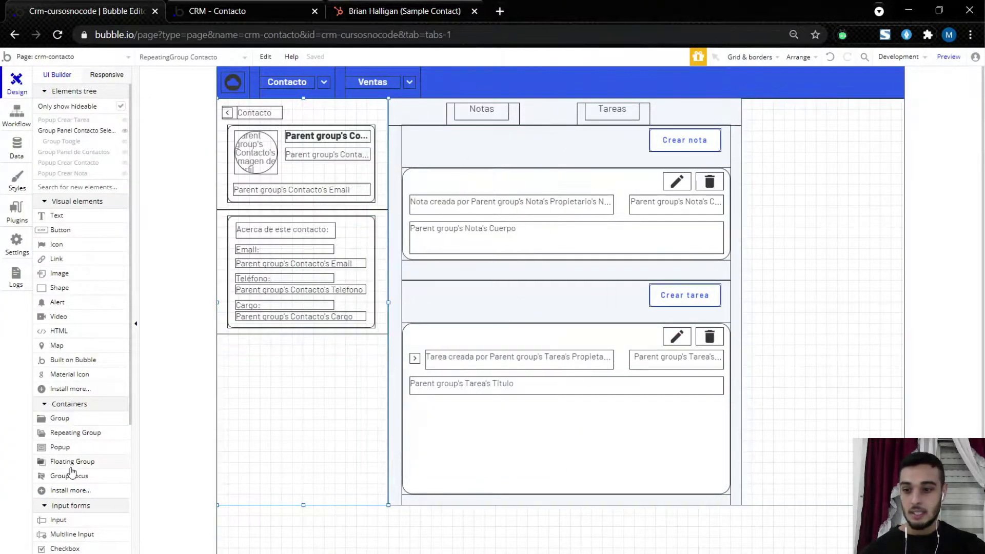
Step: Draw a repeating group about 305 by 760 px filling the empty column beside the notes and tasks area
left_click_drag(777, 138, 860, 231)
left_click_drag(815, 165, 795, 143)
left_click_drag(850, 160, 903, 172)
left_click(825, 221)
left_click_drag(827, 215, 805, 507)
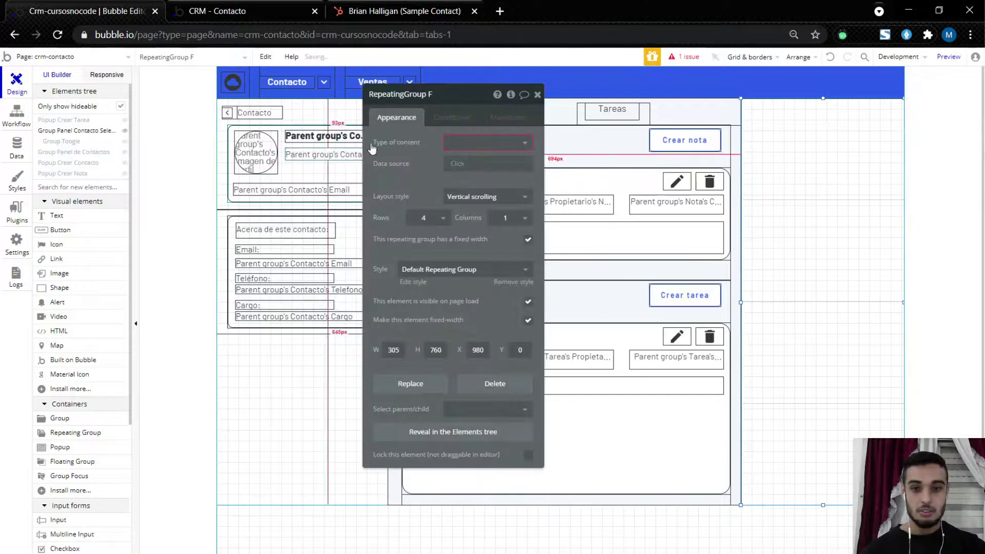
Step: Set the new repeating group's content type to Contacto and reuse the contact details group's Search for Contactos expression as its data source
left_click(465, 144)
left_click(478, 177)
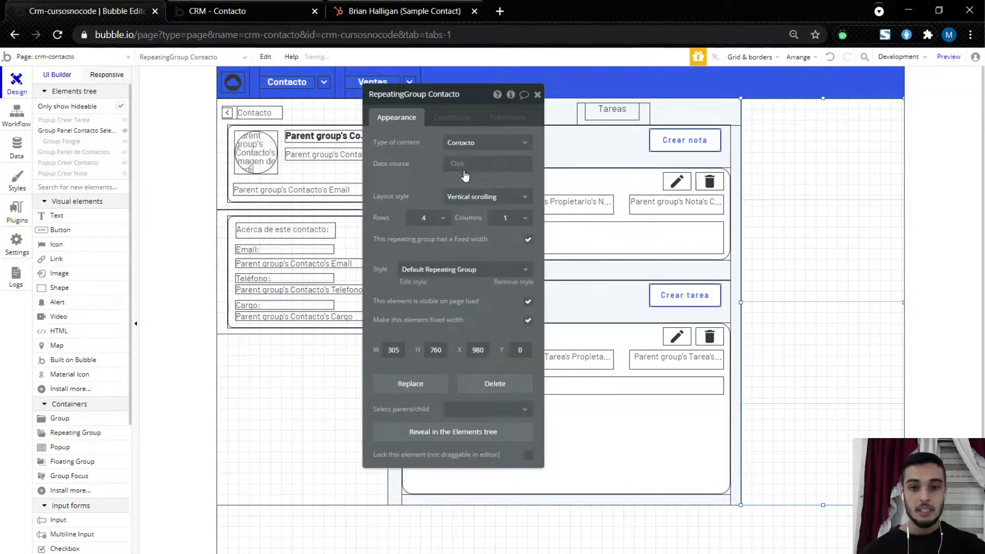
left_click(260, 385)
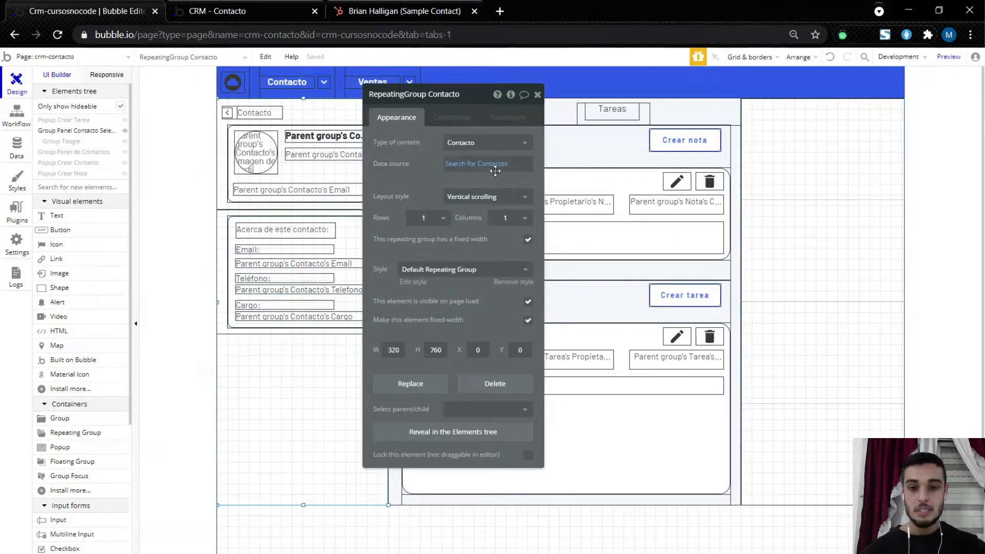
right_click(477, 164)
left_click(555, 140)
left_click(831, 183)
right_click(473, 179)
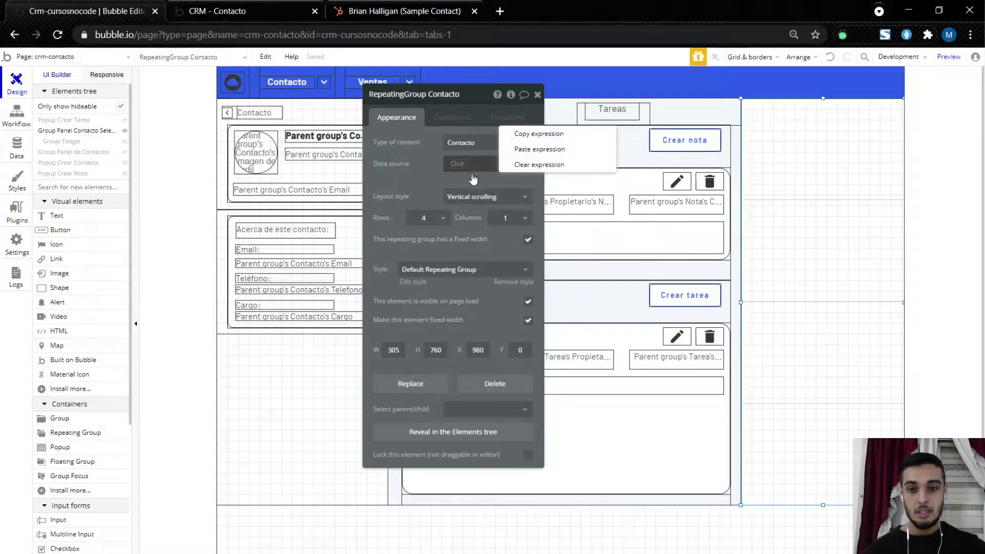
left_click(539, 149)
left_click(476, 163)
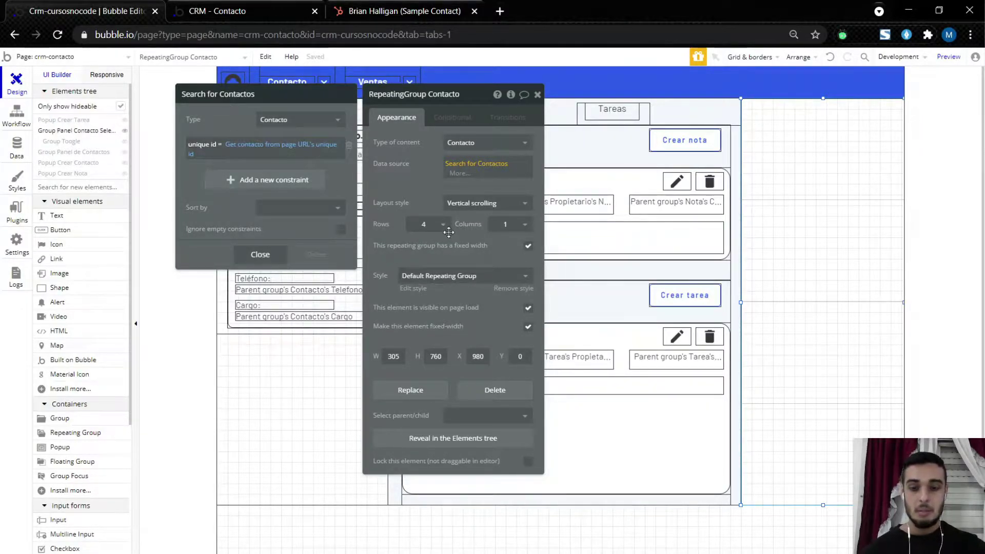
Step: Set the new repeating group to 1 row and close its properties
left_click(425, 224)
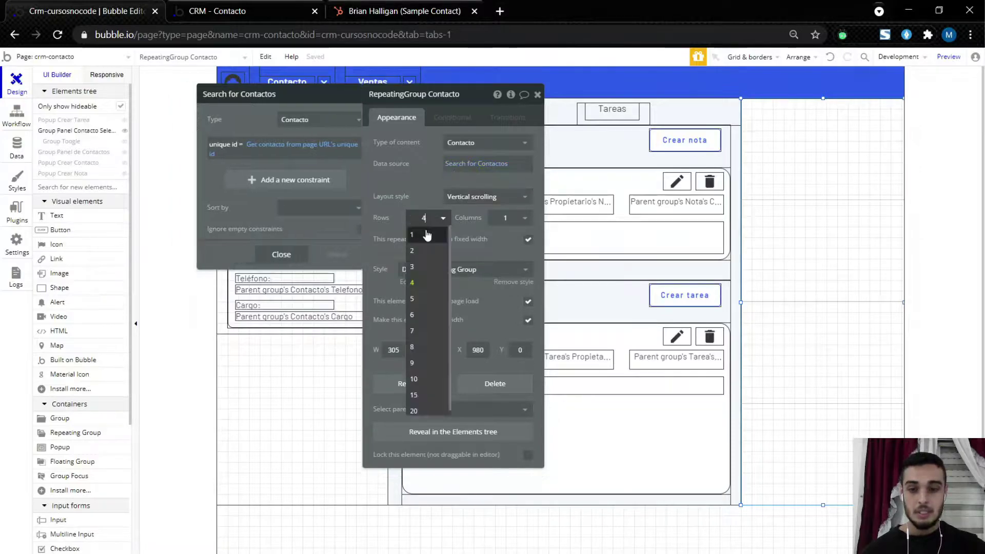
left_click(426, 238)
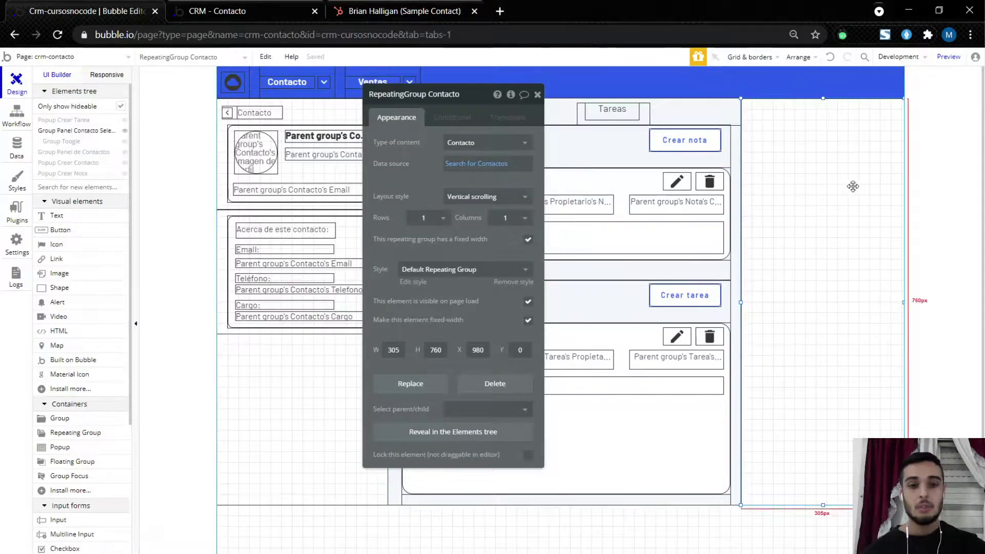
left_click_drag(440, 185, 341, 248)
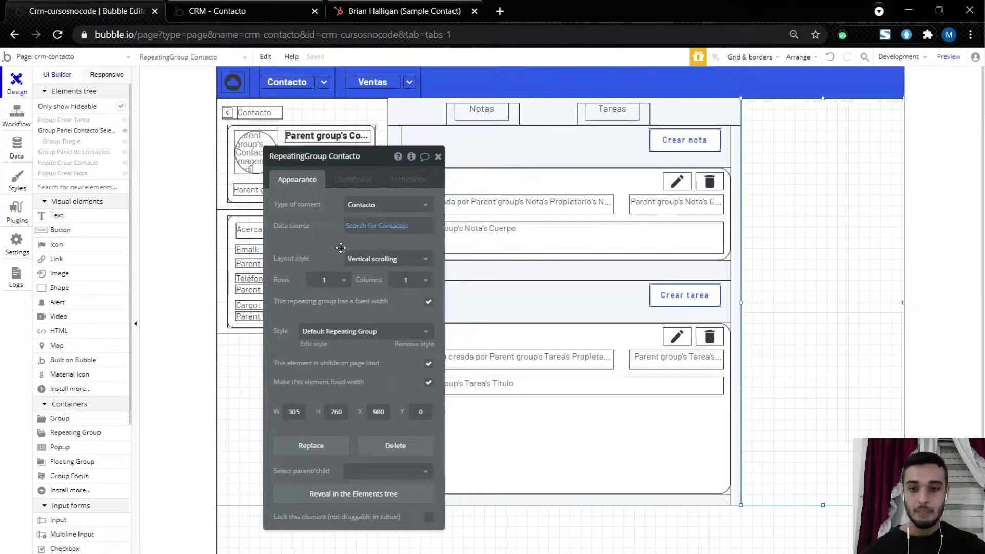
left_click(438, 157)
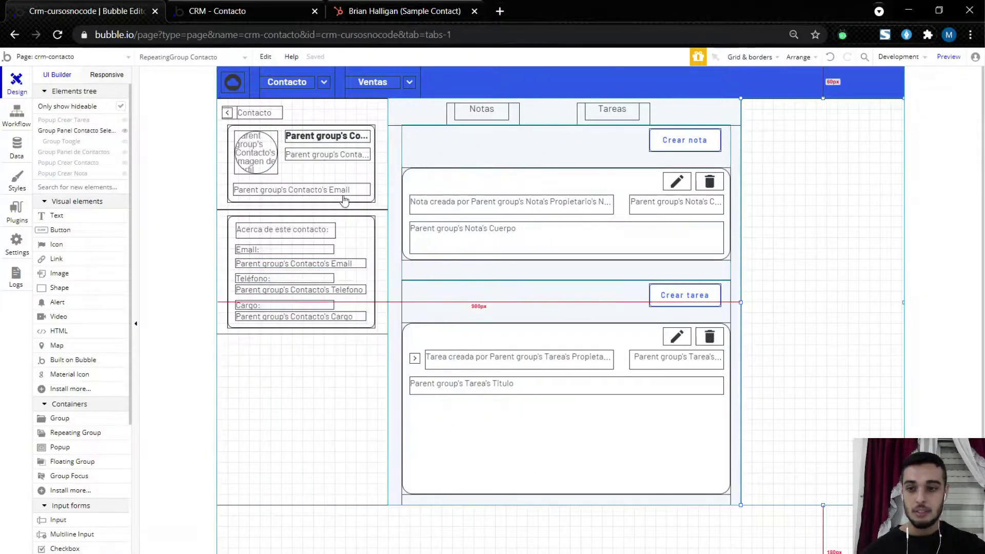
Step: Draw a group about 160 by 187 px inside the new repeating group and position it at X 0, Y 0
left_click(76, 423)
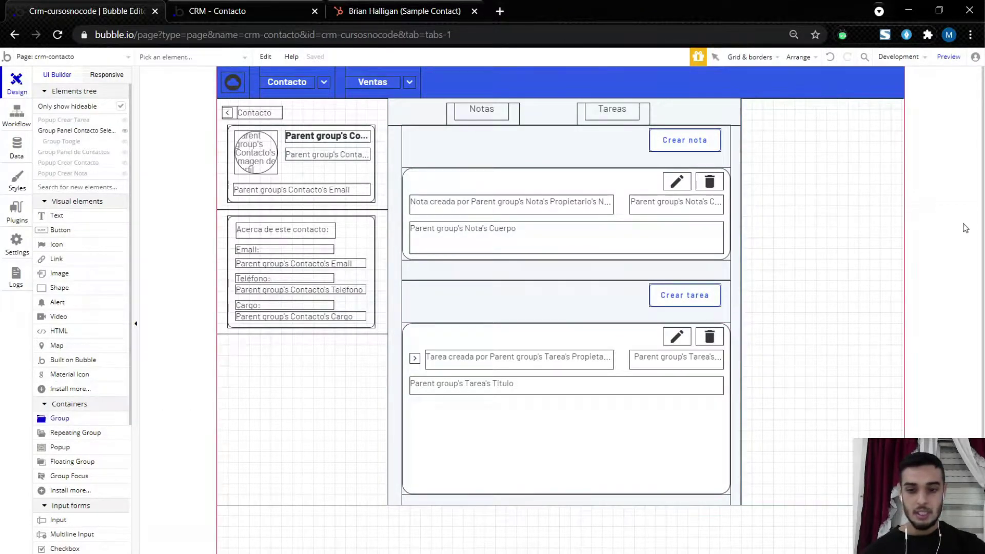
left_click_drag(782, 136, 853, 218)
double_click(378, 444)
type("0")
key("Tab")
type("0")
left_click(296, 447)
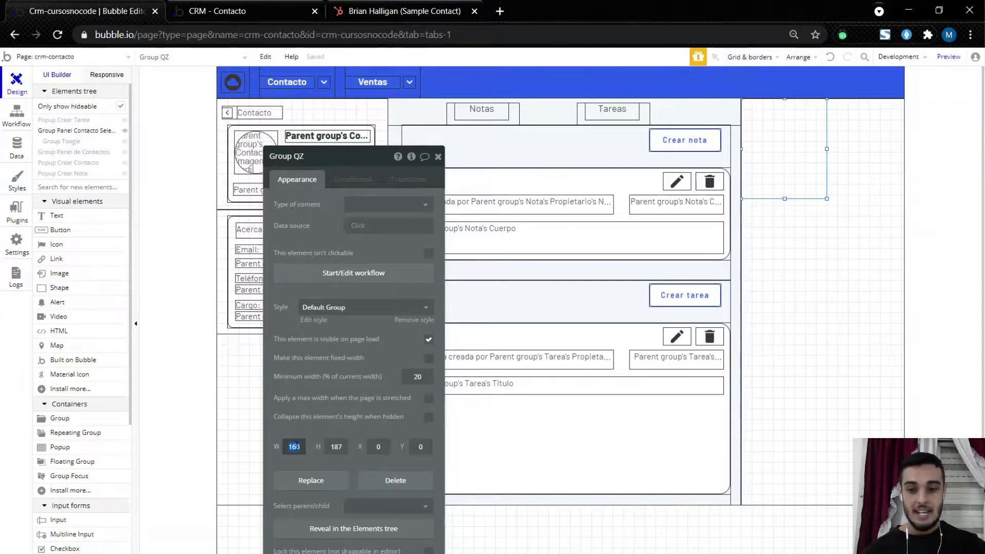
Step: Resize the group to 305 px wide and 300 px high so it spans the repeating group's width
left_click(826, 147)
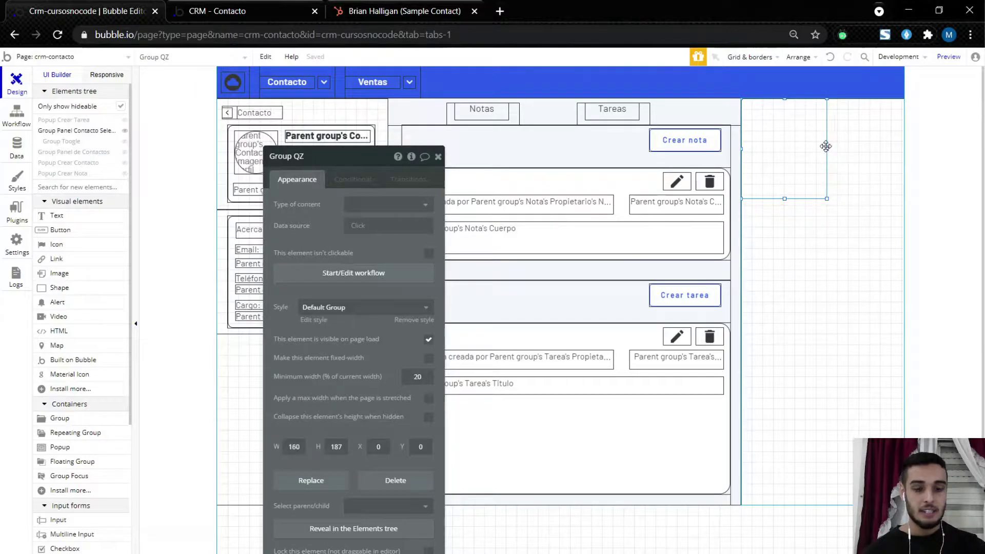
left_click_drag(826, 148, 970, 149)
left_click(851, 159)
left_click_drag(823, 198, 823, 259)
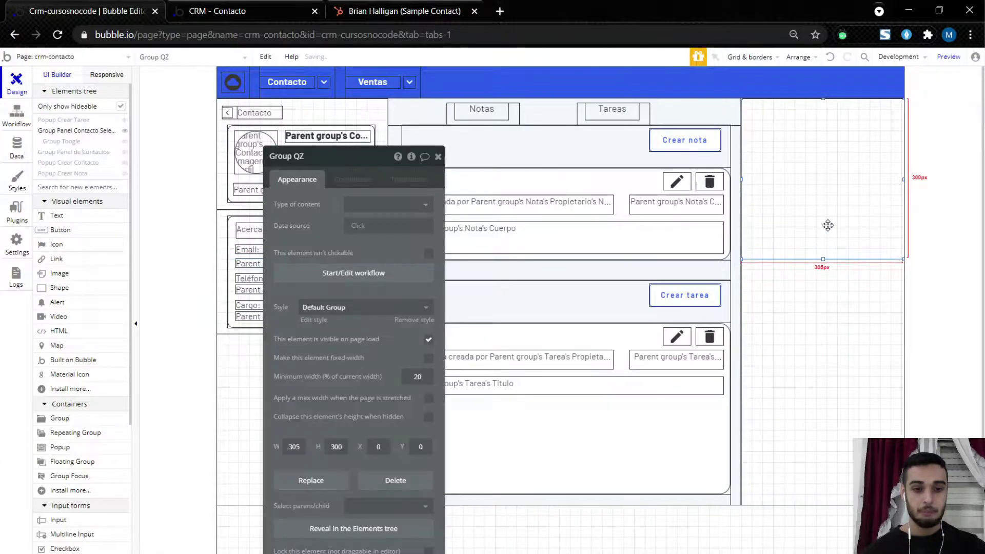
Step: Rename the 305 by 300 px group as Group Empresa
left_click(302, 156)
double_click(303, 156)
type("Empresa")
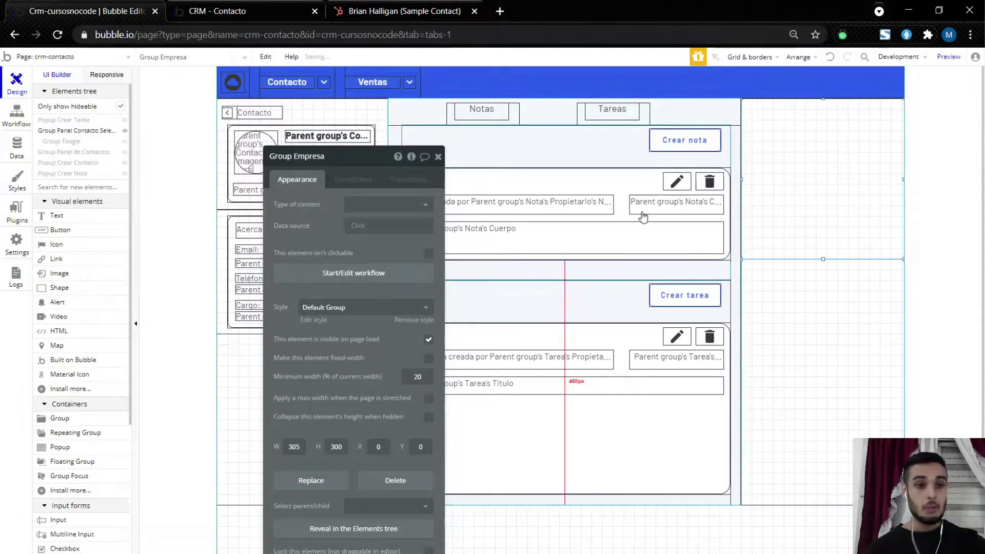
left_click_drag(322, 210, 274, 187)
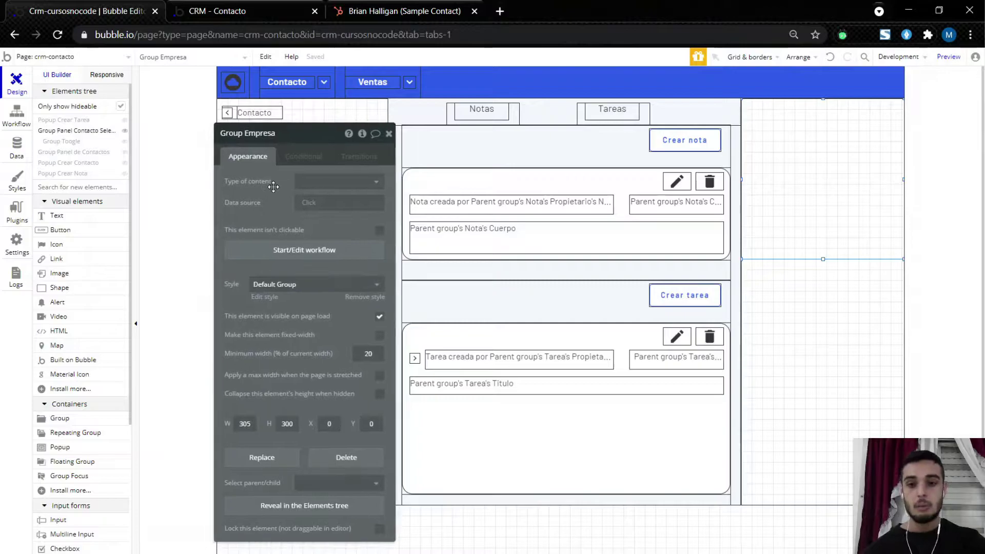
left_click(181, 63)
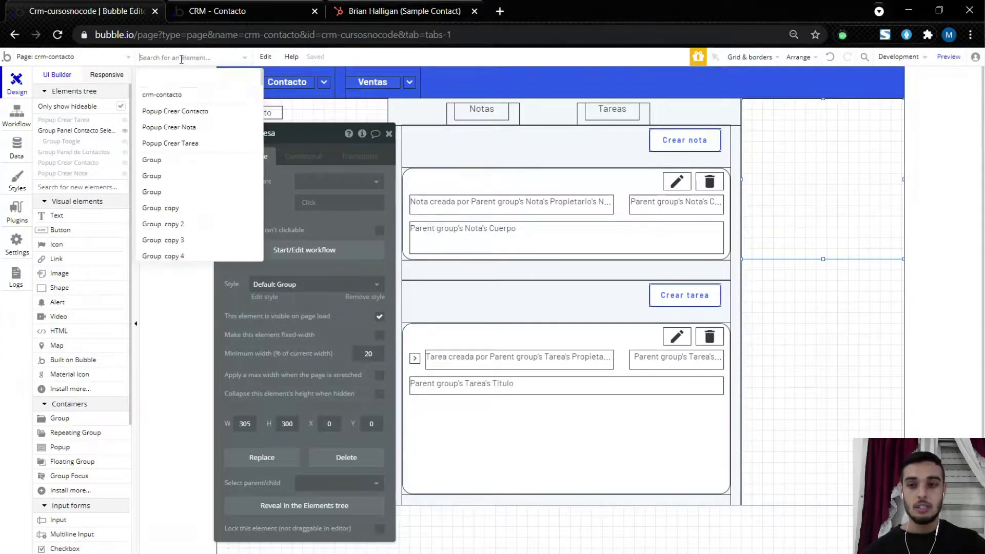
left_click(294, 282)
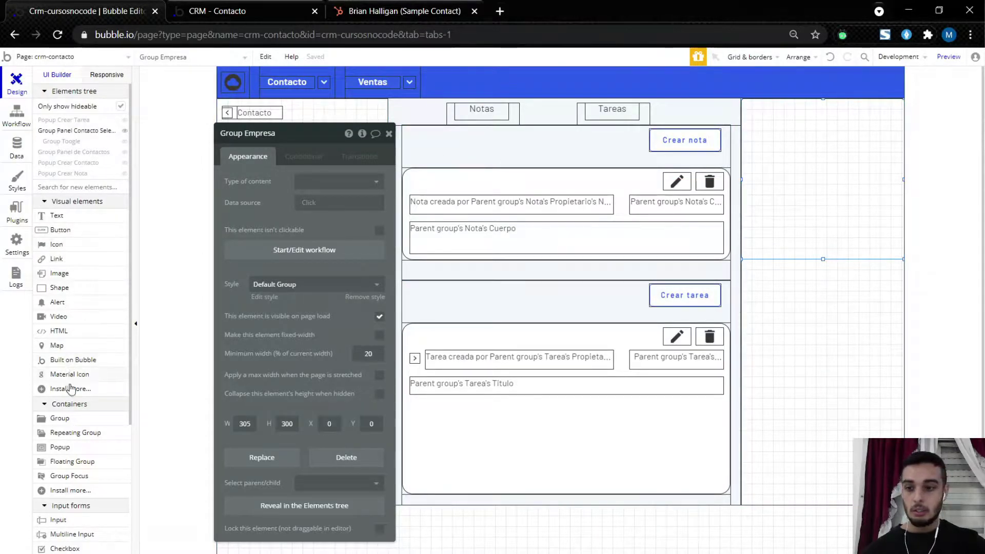
Step: Draw a header group about 305 by 60 px inside Group Empresa, placed at X 0, Y 20
left_click(58, 418)
left_click(807, 133)
left_click_drag(781, 125, 823, 107)
left_click(835, 156)
left_click(827, 136)
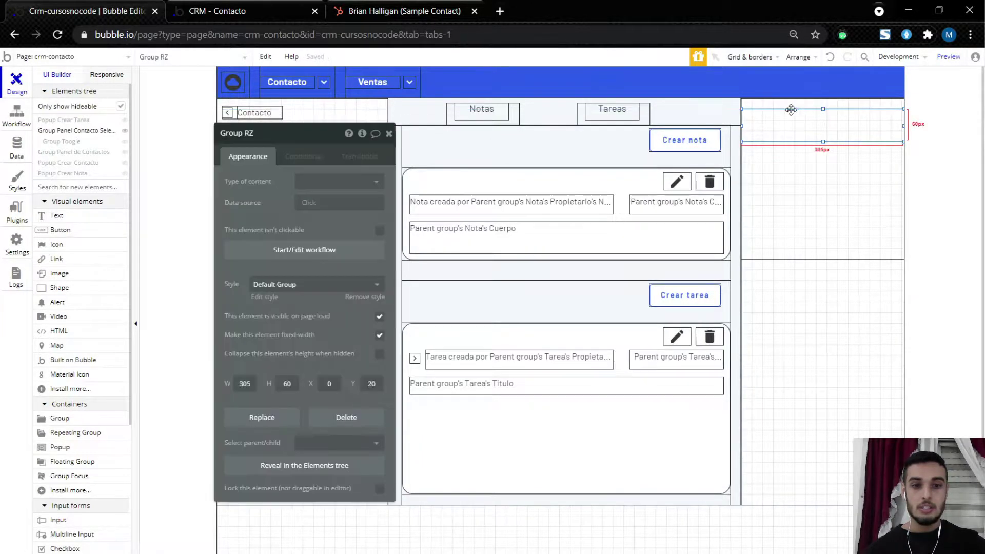
Step: Check the HubSpot contact record and the CRM preview for reference, and rename the 305 by 60 px header group as Group Contenedor
left_click(446, 9)
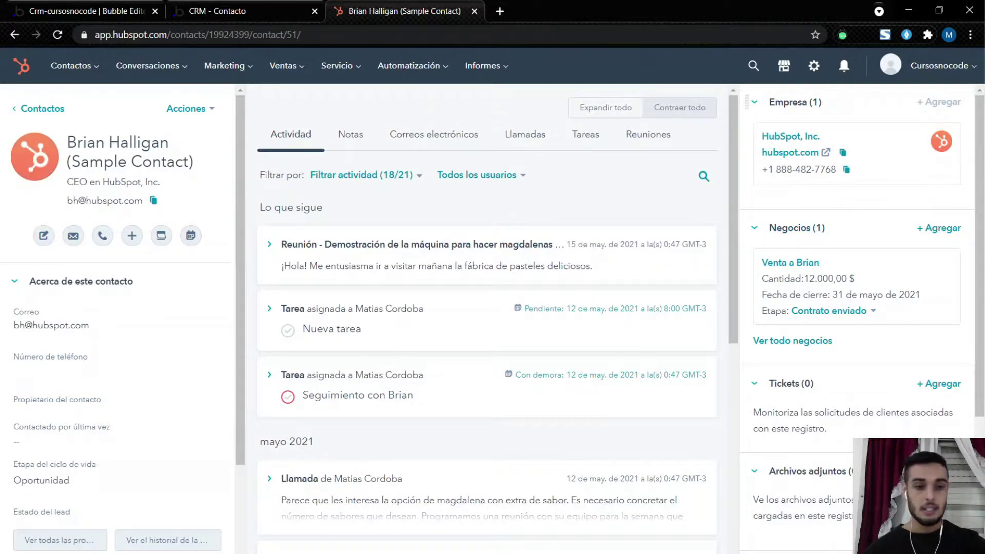
left_click(218, 11)
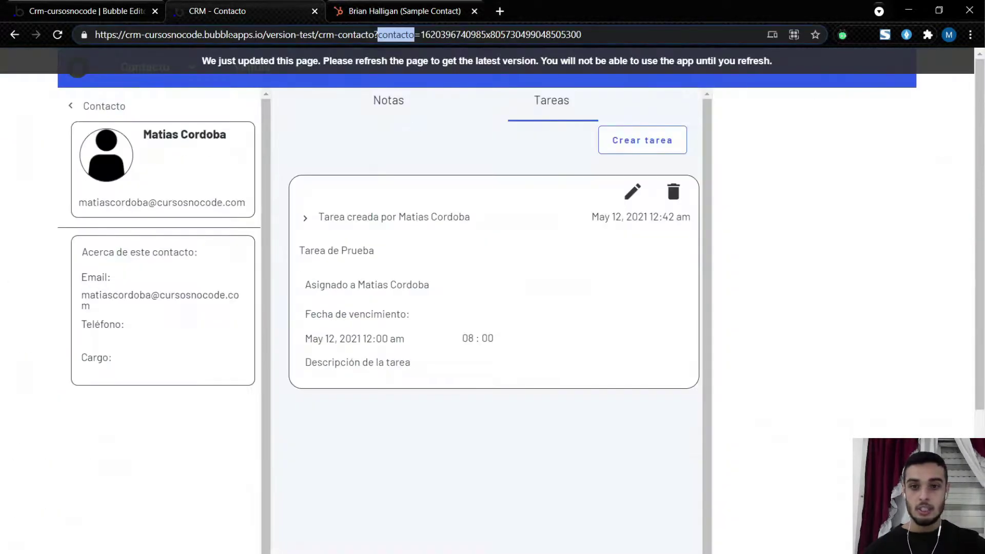
left_click(87, 11)
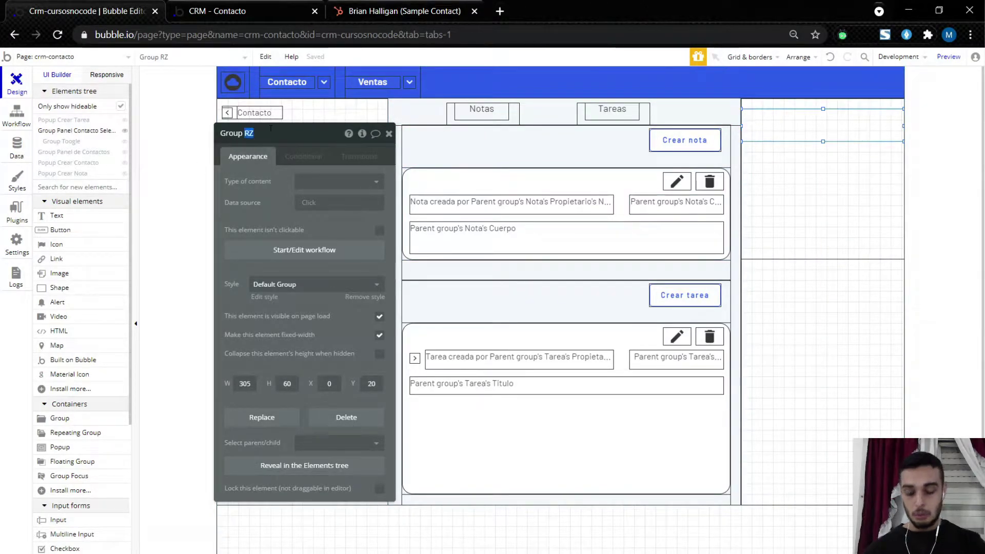
type("ntenedor")
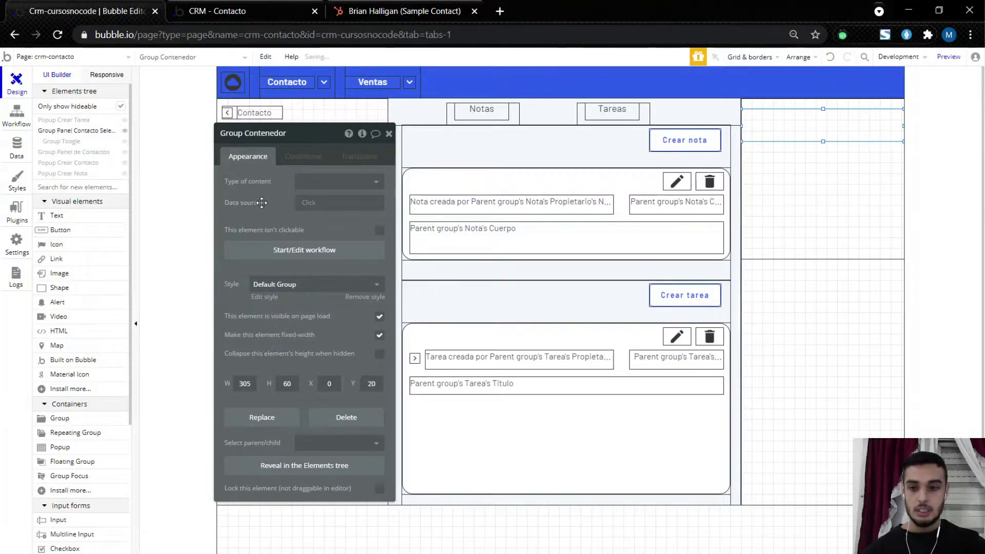
Step: Draw a text element about 123 by 33 px in Group Contenedor at X 10, Y 10, and start its content with "Empresa ("
left_click(57, 216)
left_click_drag(746, 115, 812, 132)
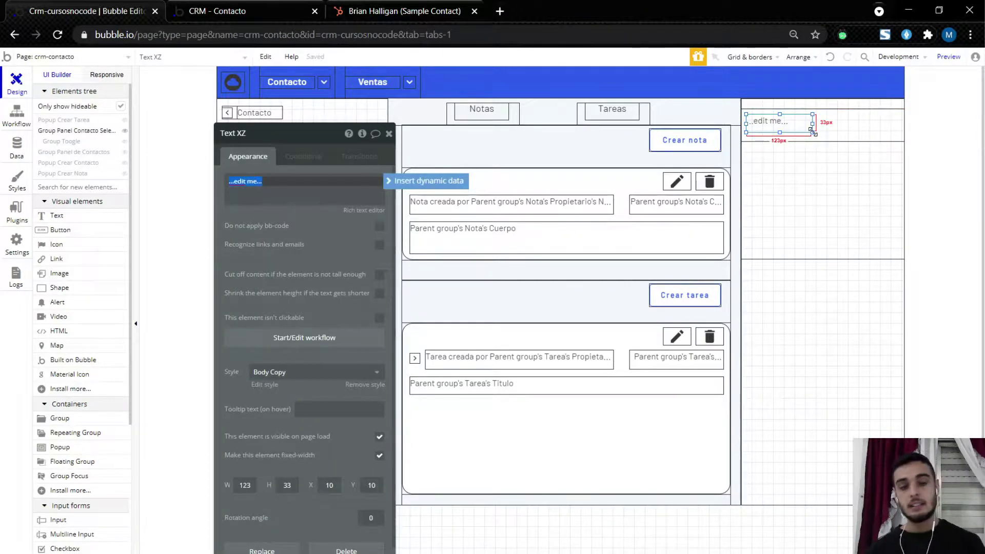
type("Empresa (")
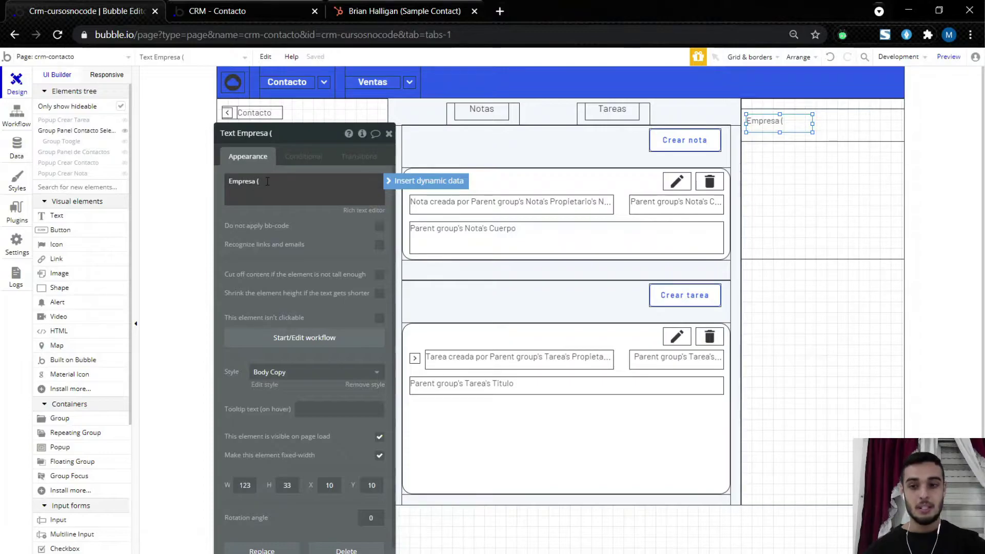
left_click(354, 11)
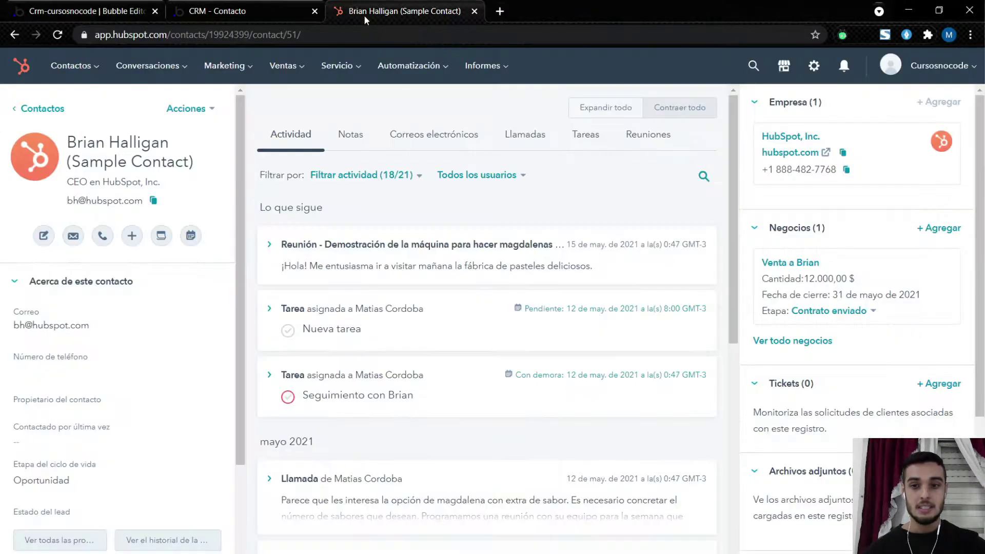
left_click(77, 7)
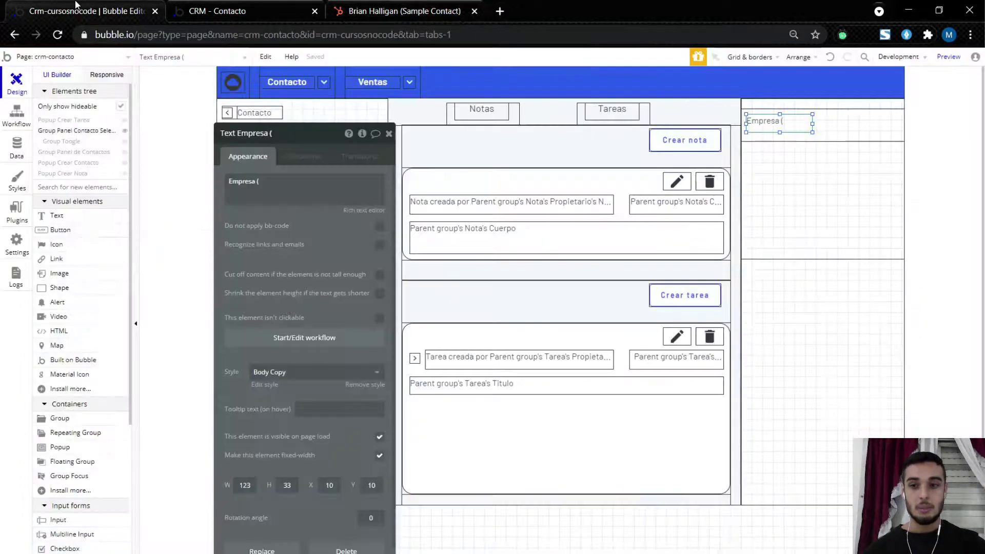
Step: Insert a dynamic Do a search for expression of type Empresa after the text's opening parenthesis
left_click(285, 192)
left_click(294, 191)
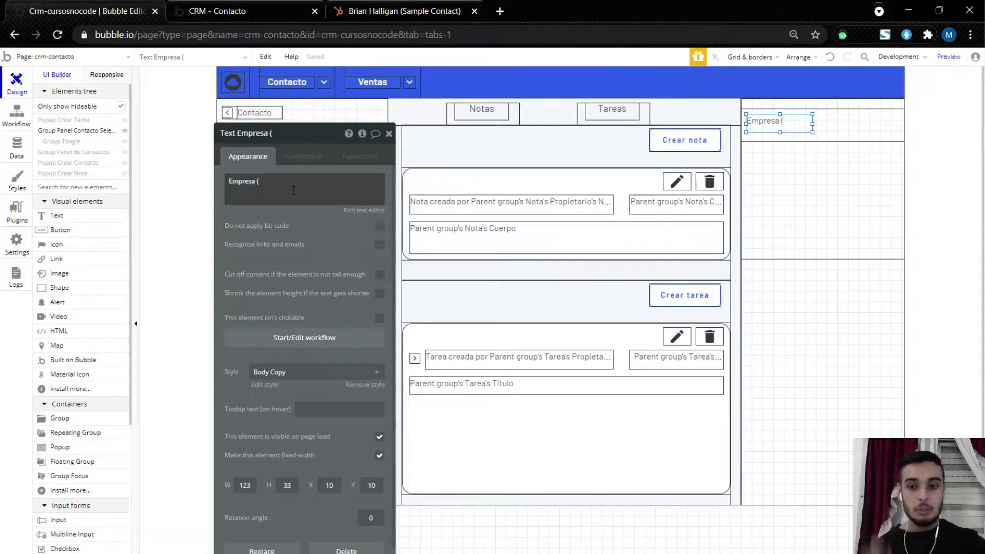
left_click(261, 178)
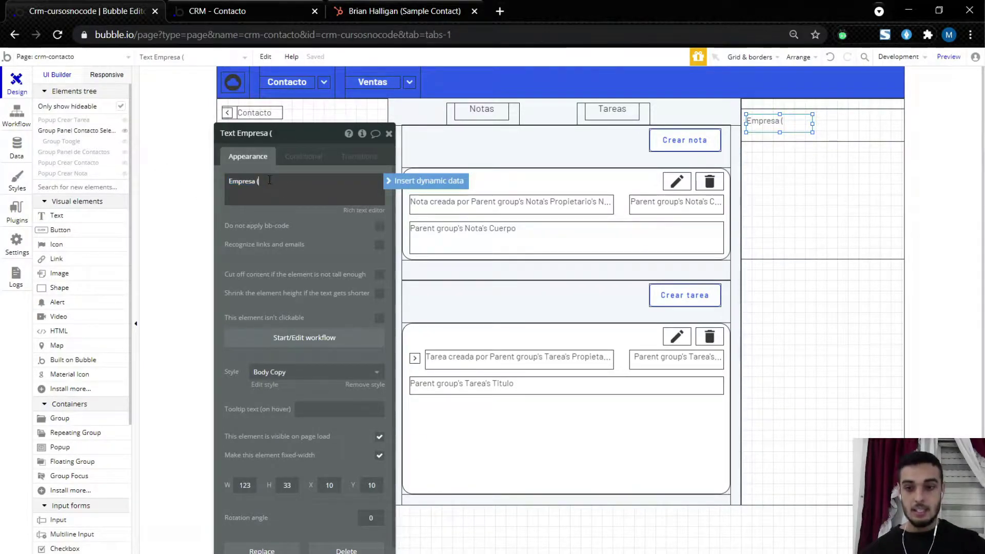
left_click(392, 180)
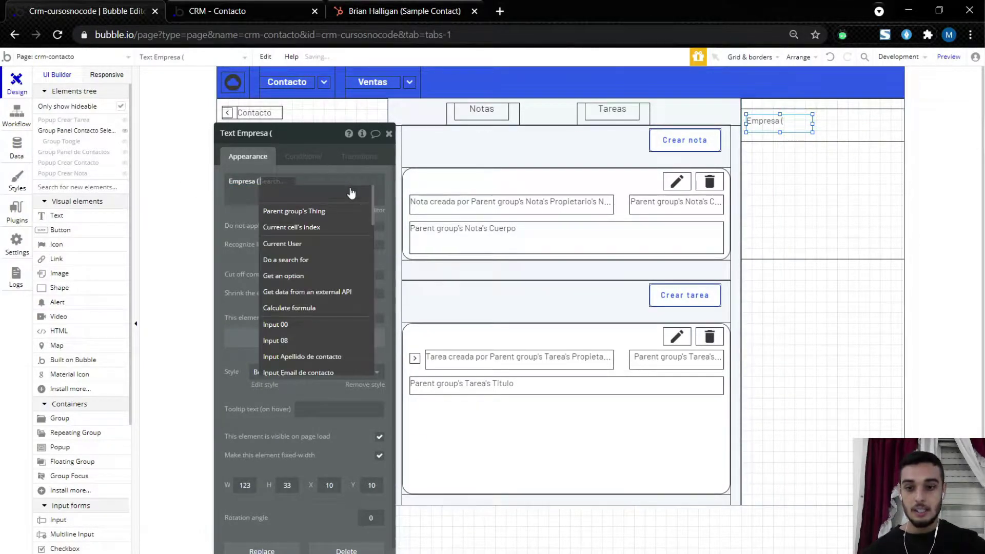
left_click(303, 260)
left_click(496, 159)
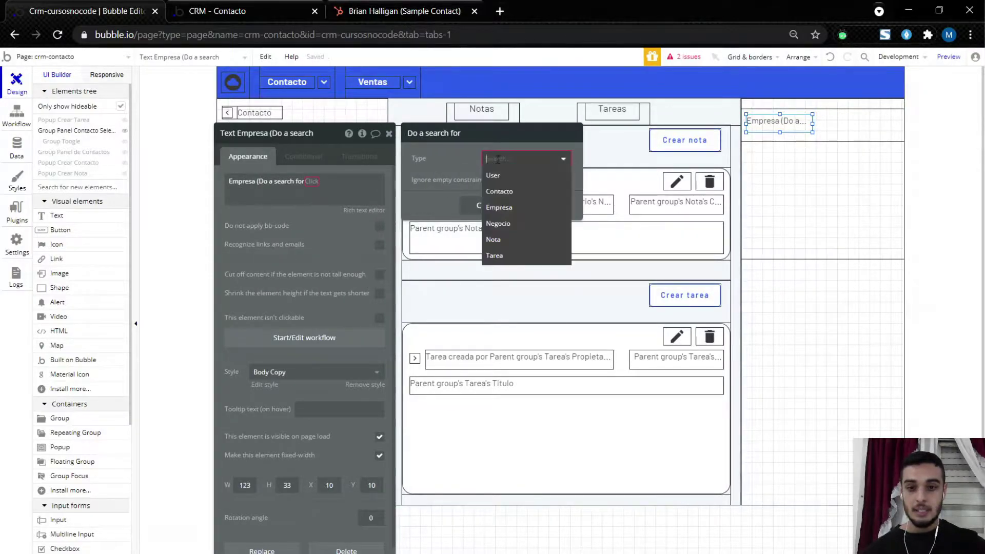
left_click(509, 211)
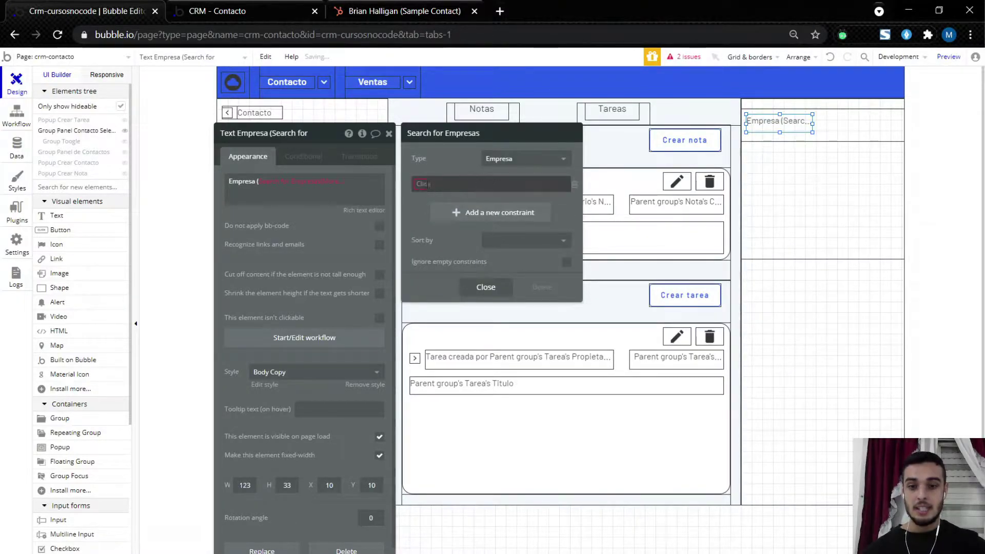
Step: Add a constraint to the Empresa search on the Lista de contactos field with the contains operator
left_click(424, 185)
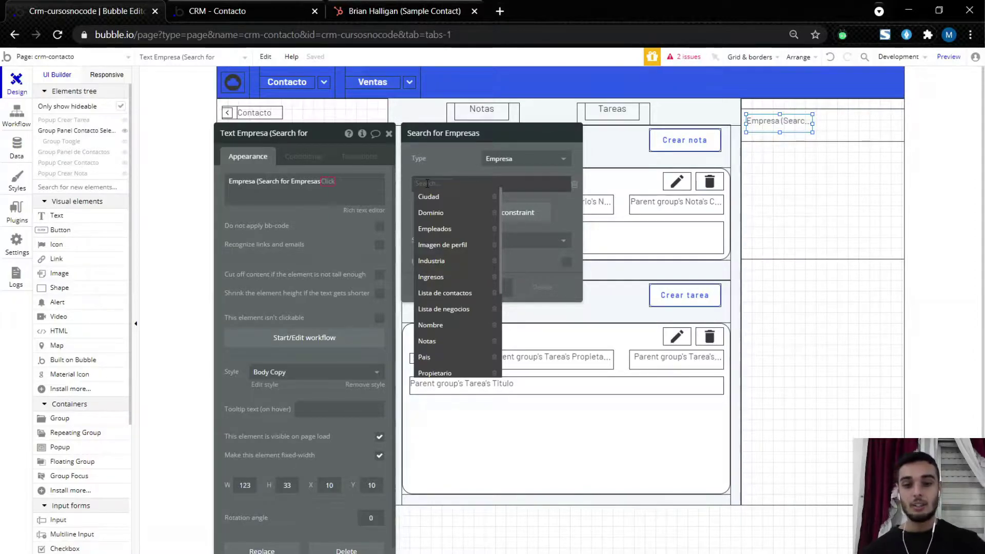
left_click(457, 295)
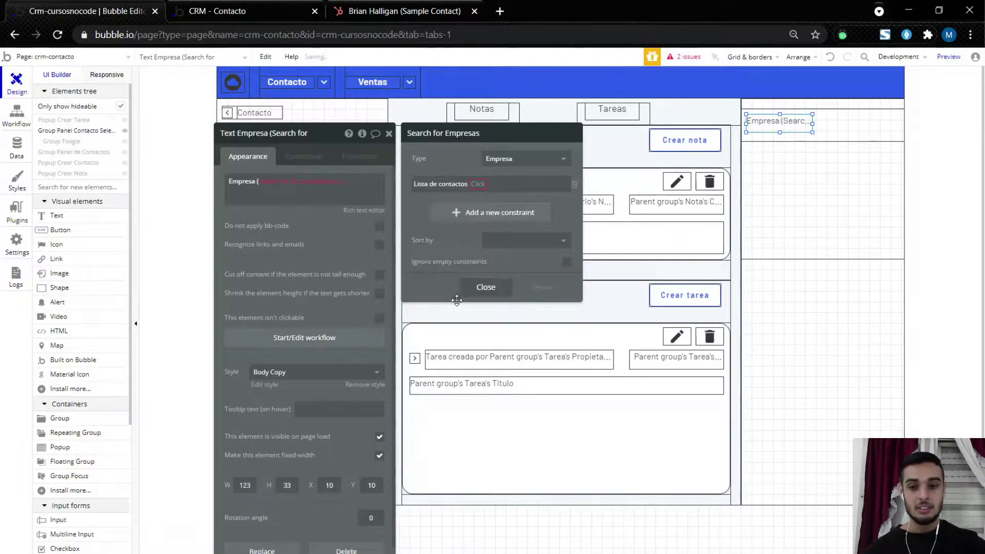
left_click(478, 184)
left_click(492, 200)
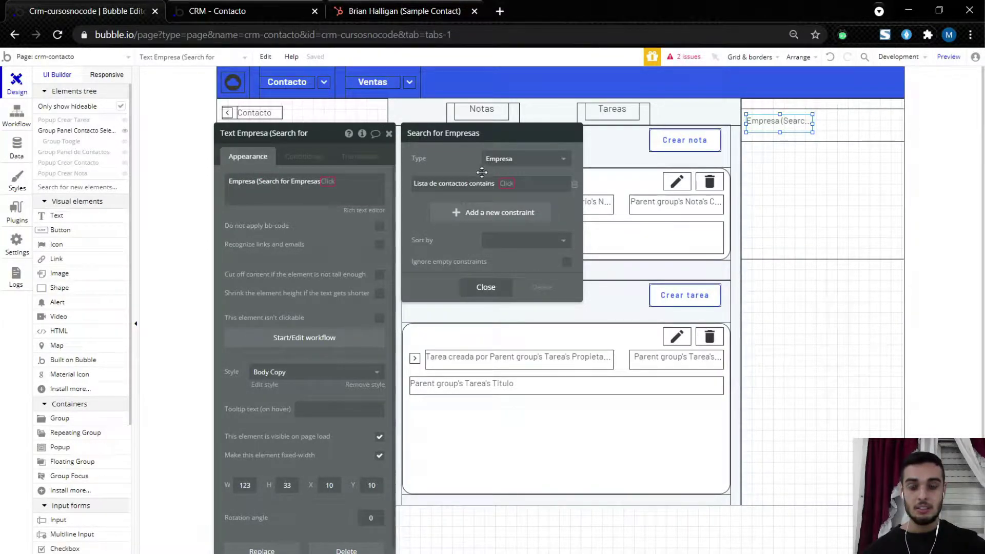
Step: Set the constraint's value to Get data from page URL, using the parameter contacto with type Contacto
left_click(507, 185)
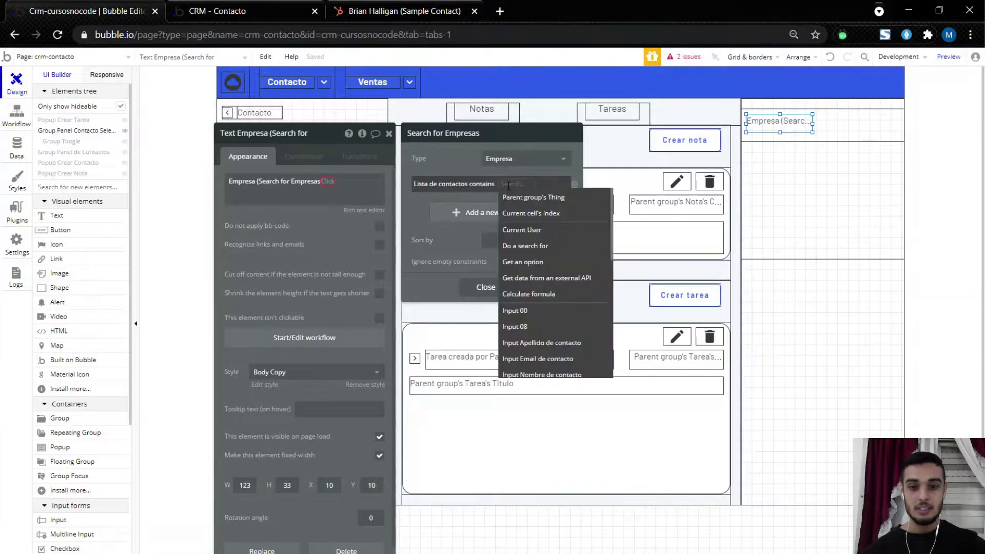
type("get")
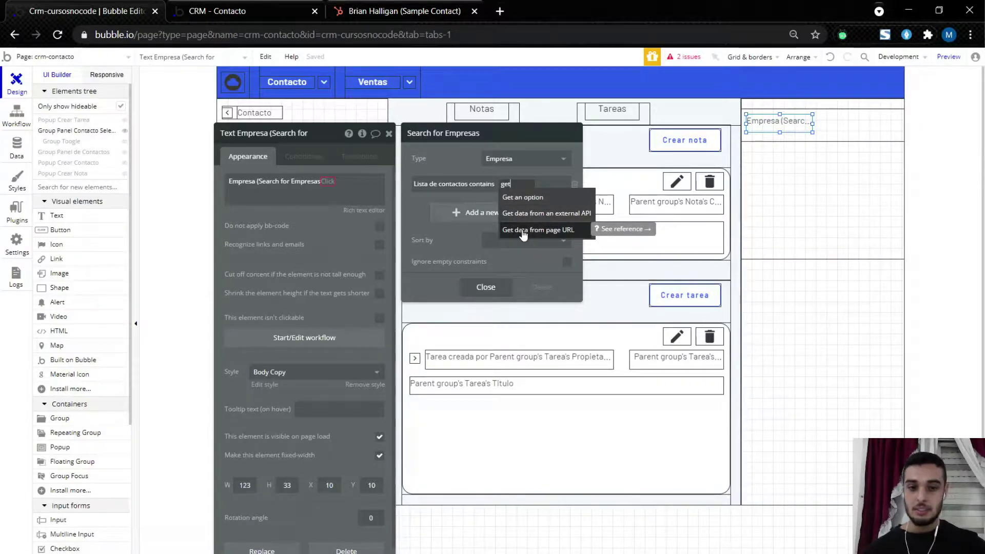
left_click(525, 231)
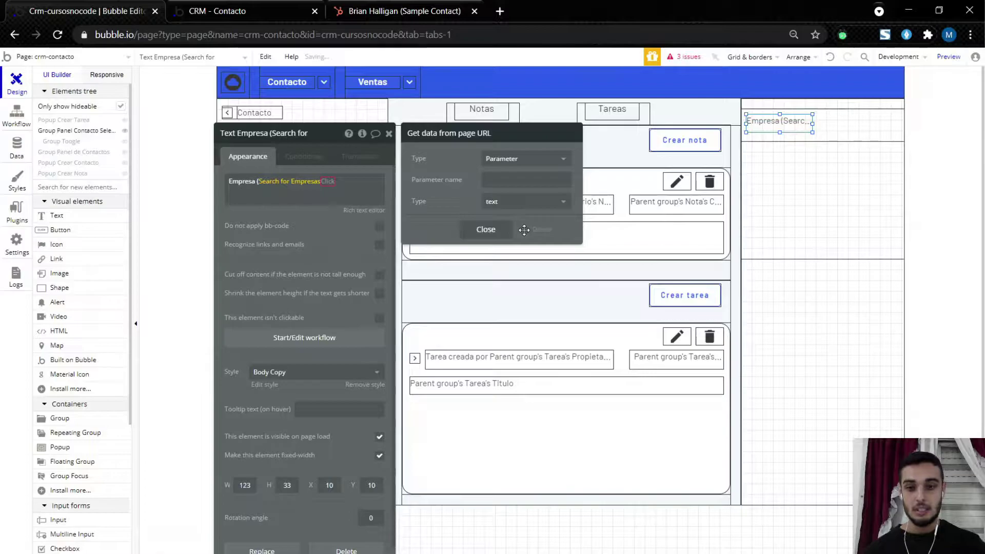
left_click(513, 179)
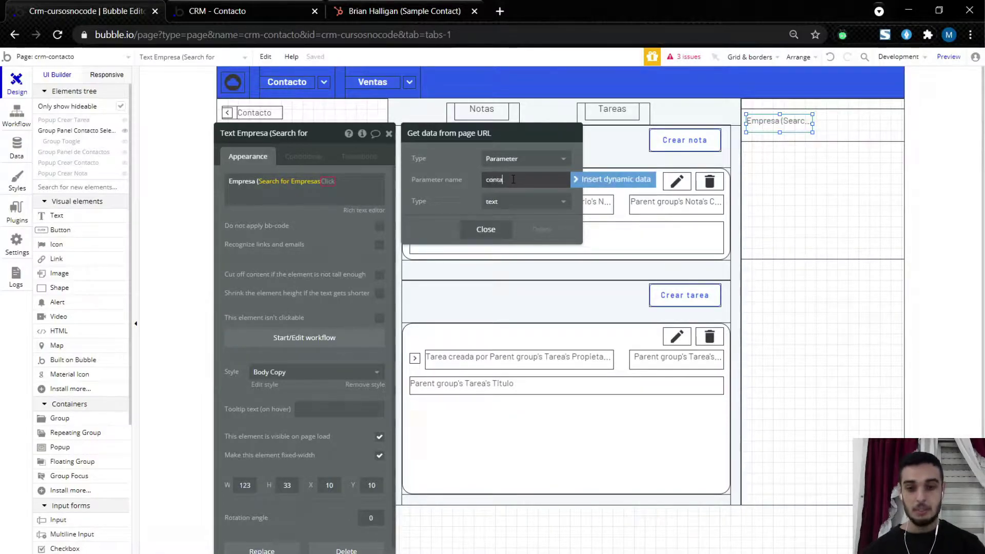
left_click(513, 202)
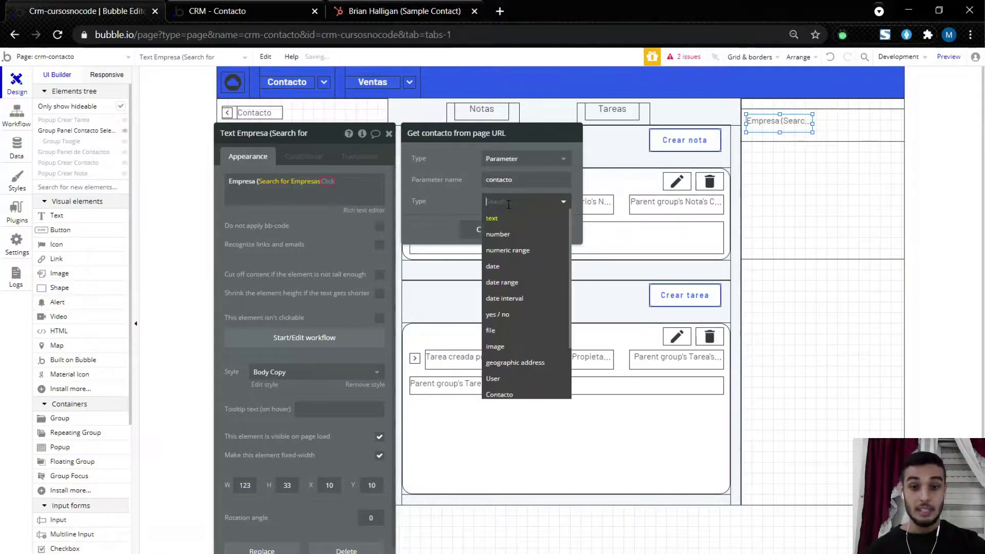
left_click(500, 394)
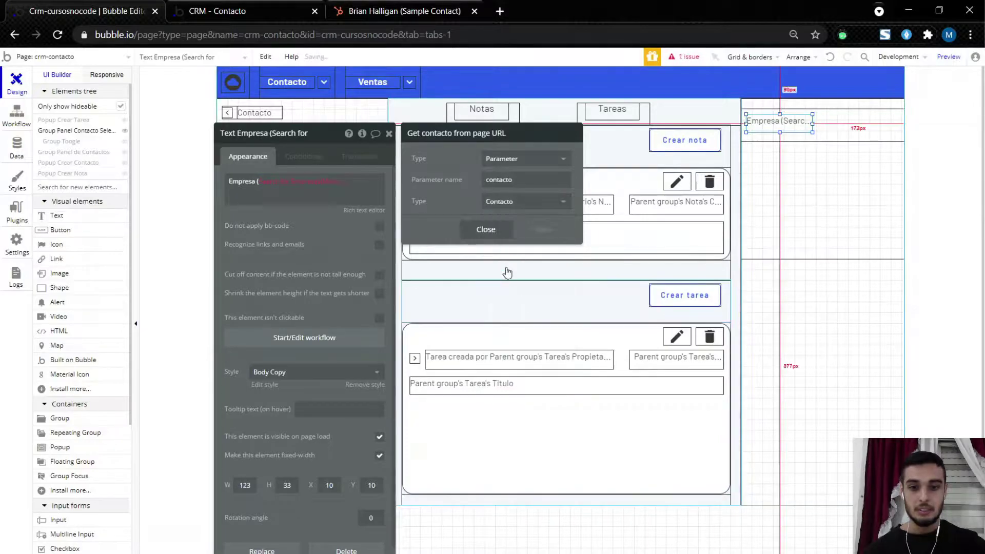
left_click(488, 229)
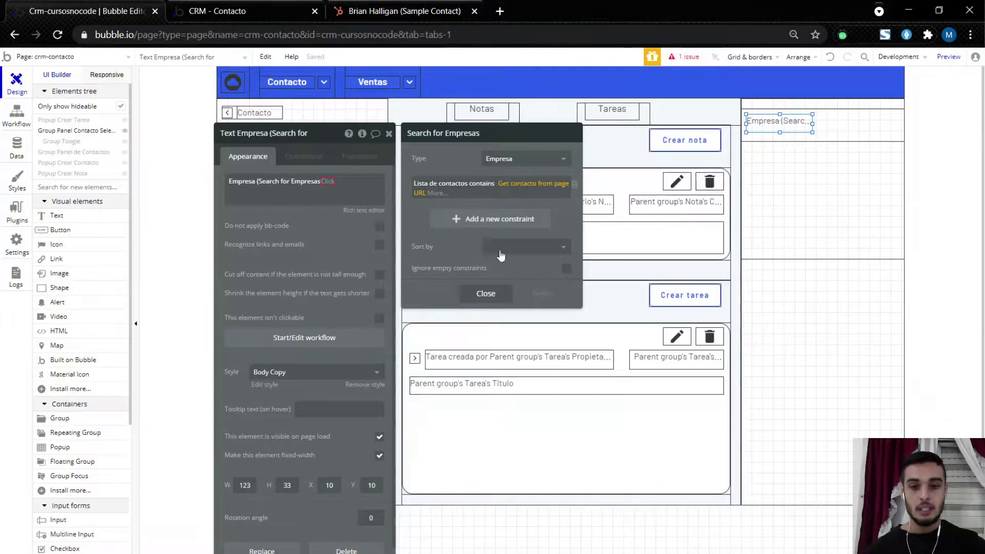
Step: Append :count to the Empresas search and close the parenthesis in the header text
left_click(329, 187)
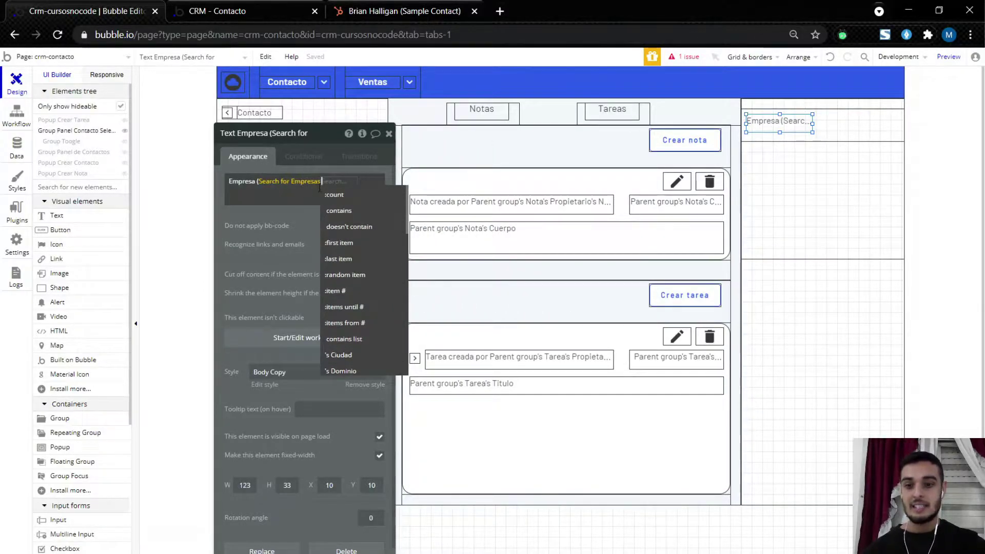
left_click(352, 200)
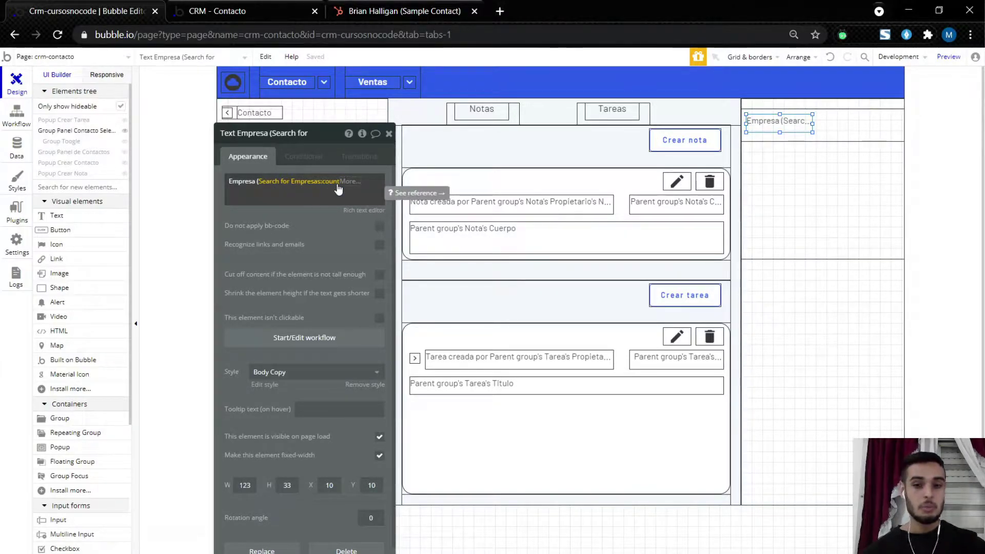
left_click(288, 183)
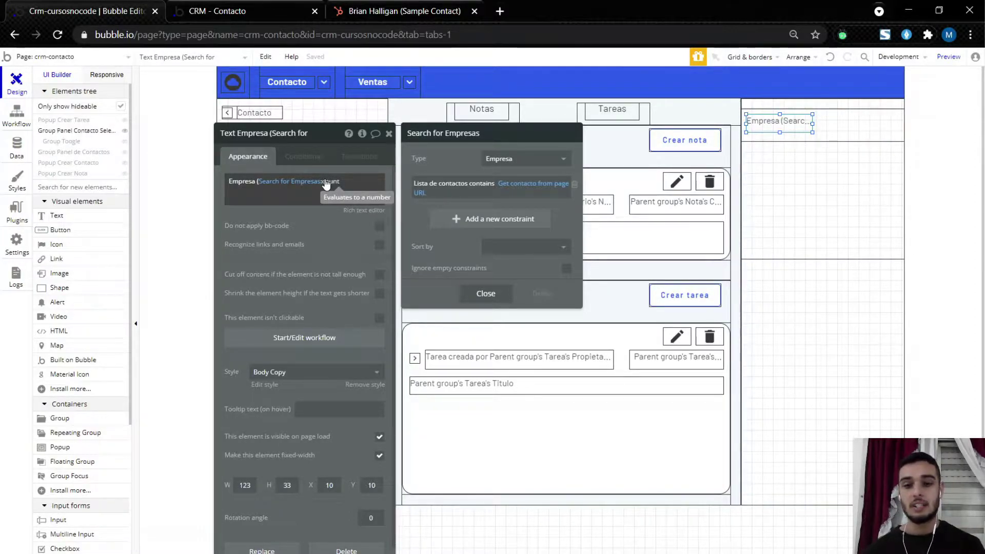
left_click(352, 180)
key("Return")
key("BackSpace")
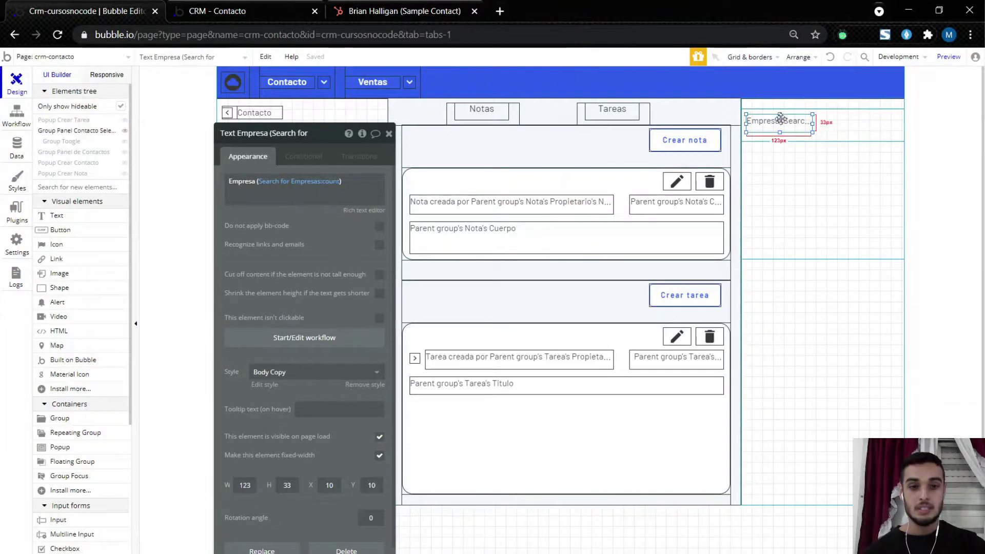
Step: Check the Empresa header and its count in the CRM - Contacto preview against the text's expression in the Bubble editor
left_click(219, 10)
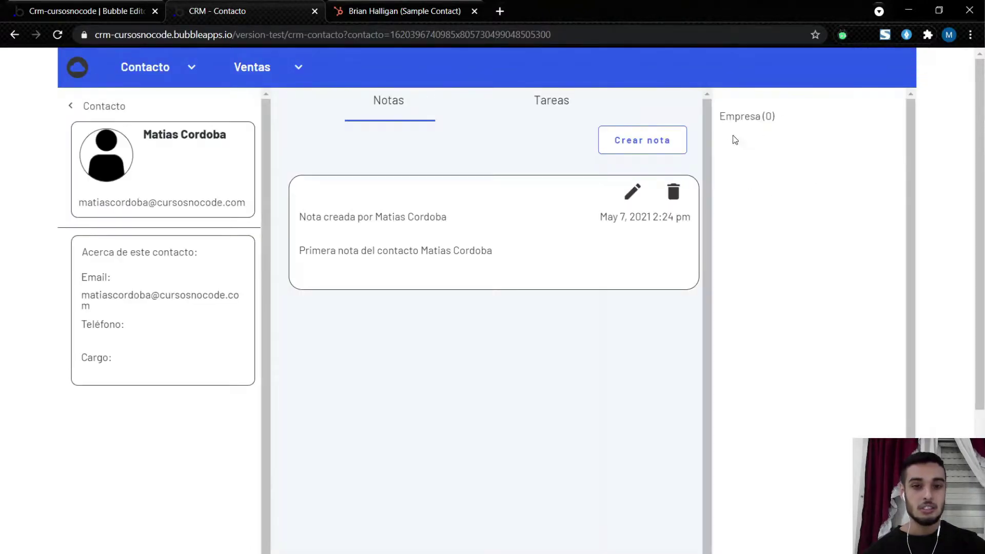
left_click_drag(739, 116, 765, 116)
left_click(769, 116)
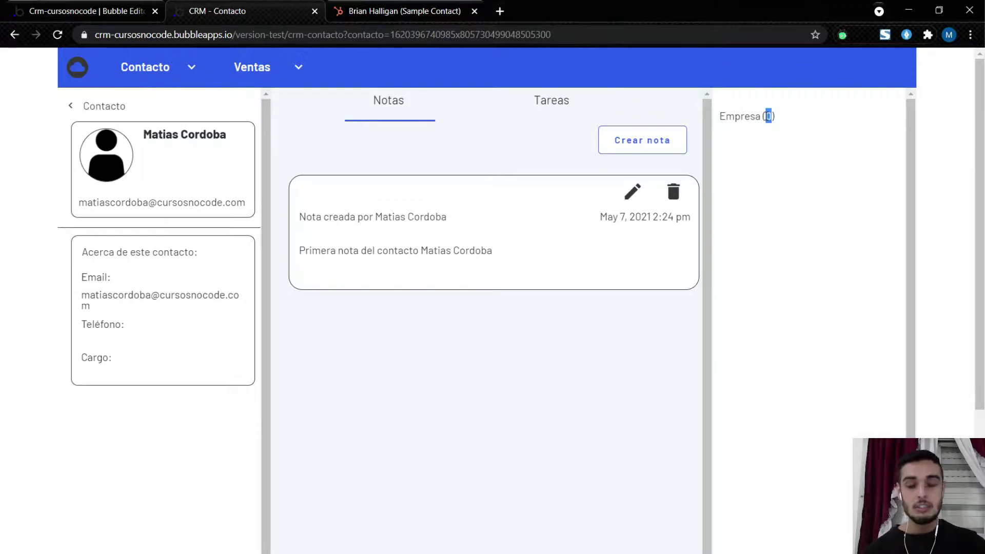
left_click(104, 5)
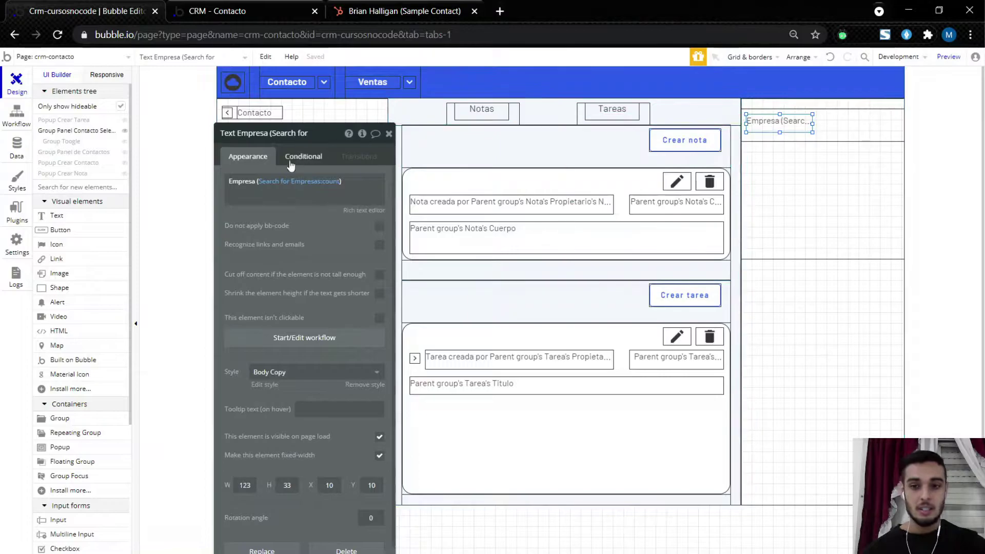
left_click(258, 7)
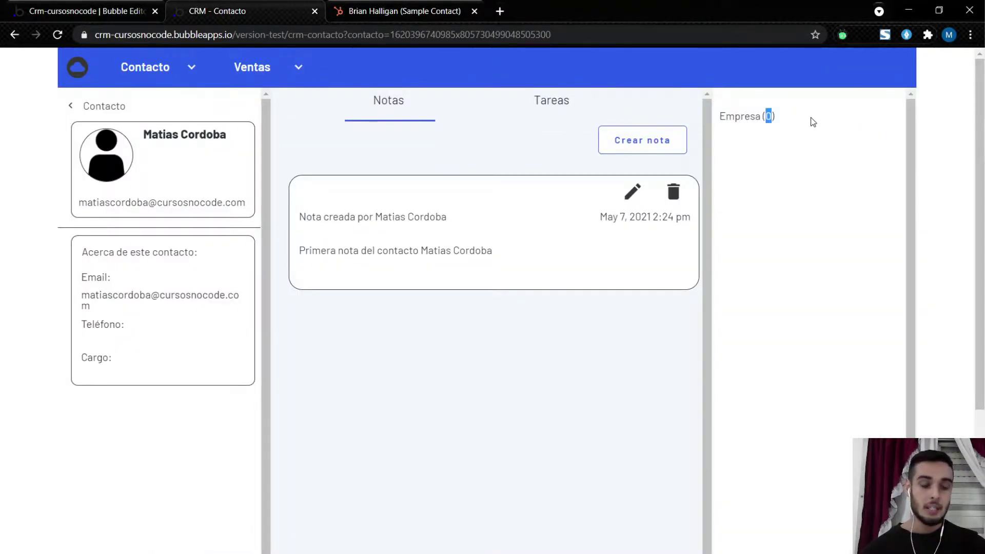
key("ctrl+shift+Tab")
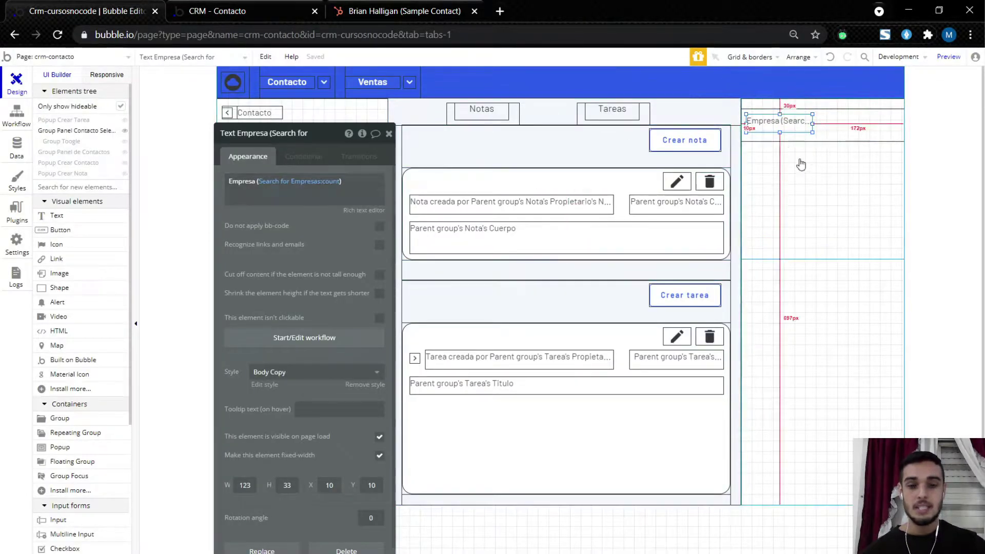
Step: Draw a button about 121 by 42 px beside the Empresa text at X 170, Y 6, and label it "Agregar +"
left_click(60, 230)
left_click_drag(832, 112, 898, 136)
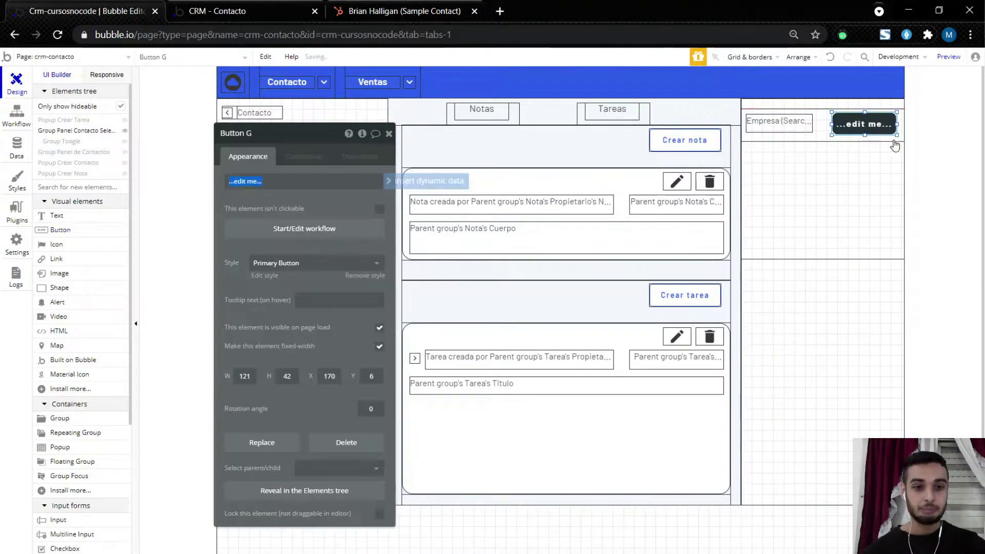
type("Agregar +")
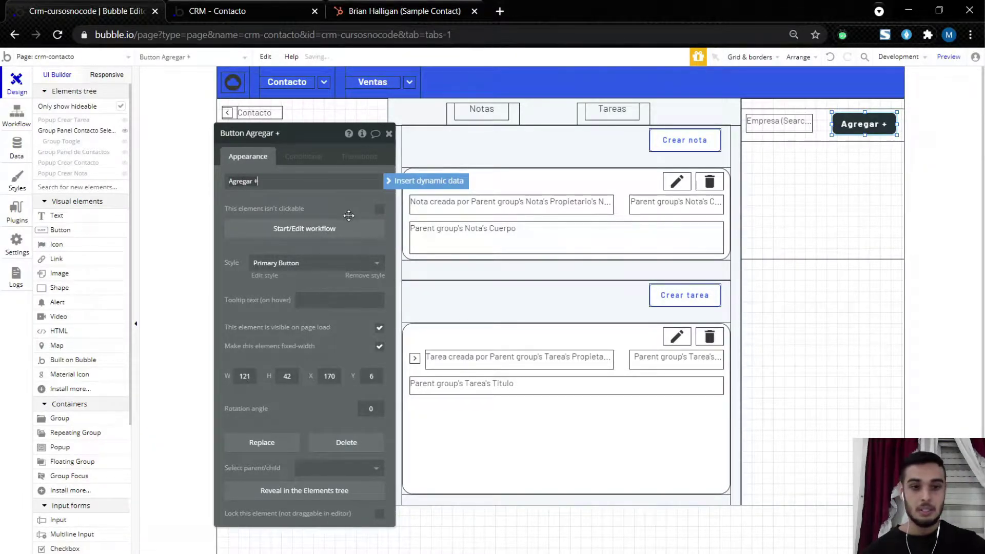
left_click(347, 212)
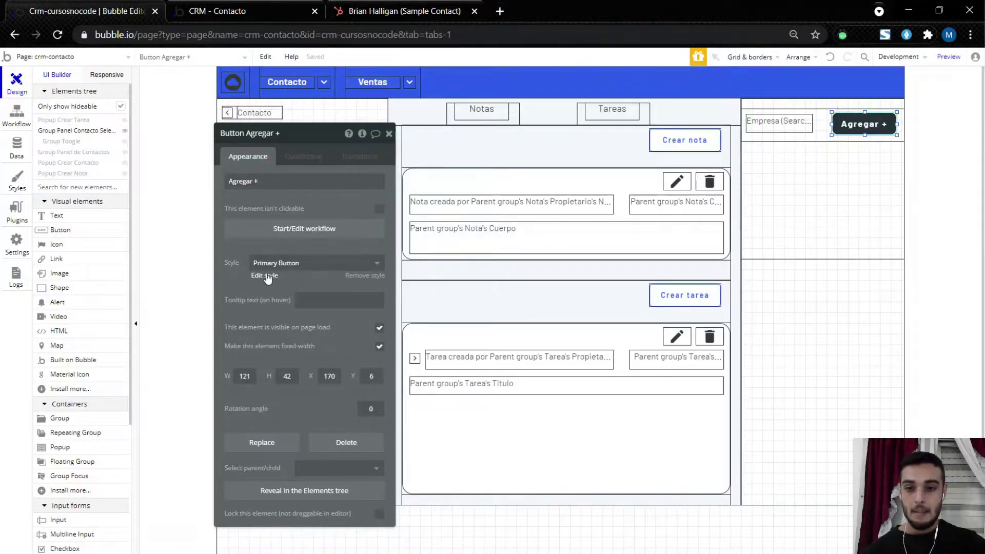
Step: Copy the Crear nota button's style, and set the Agregar + button's style to Botones
right_click(694, 142)
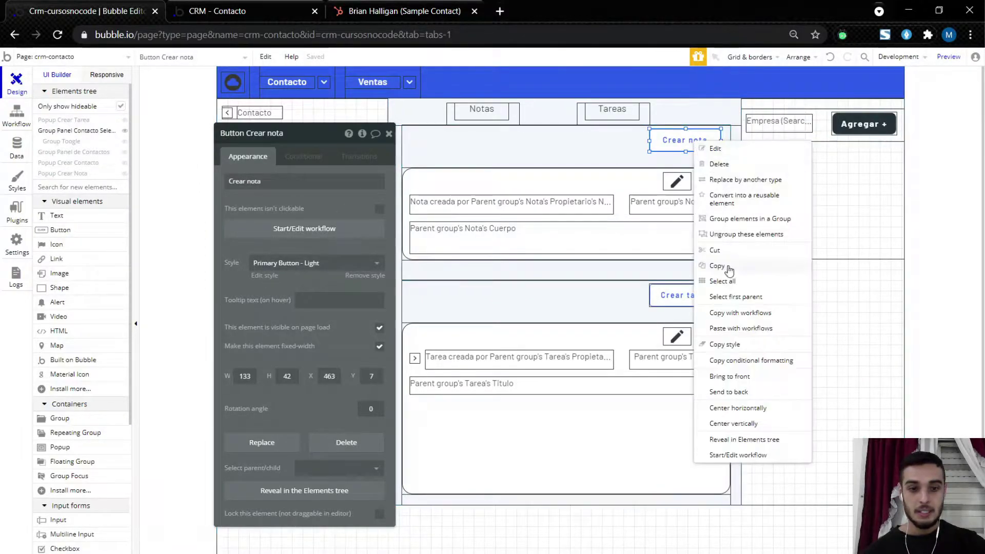
left_click(739, 344)
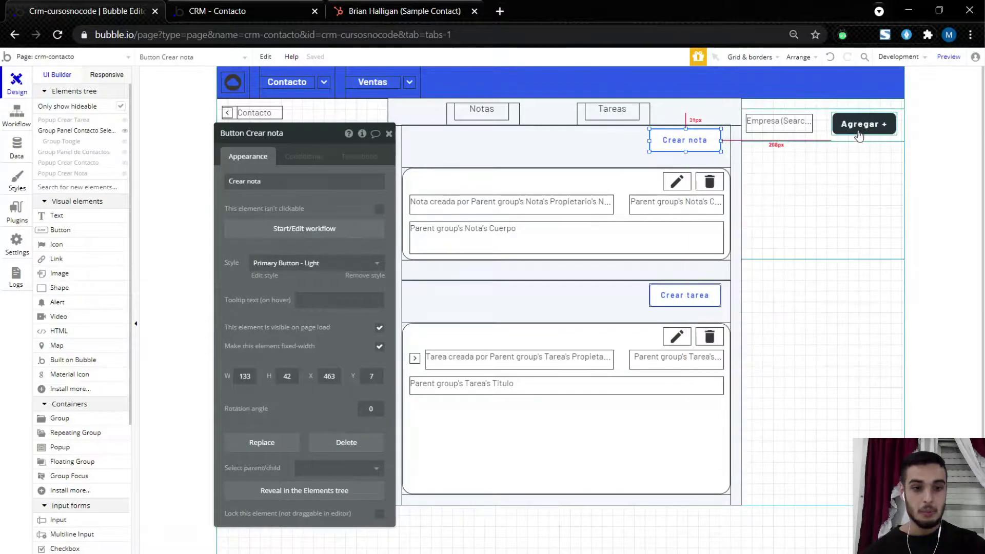
left_click(858, 132)
right_click(860, 131)
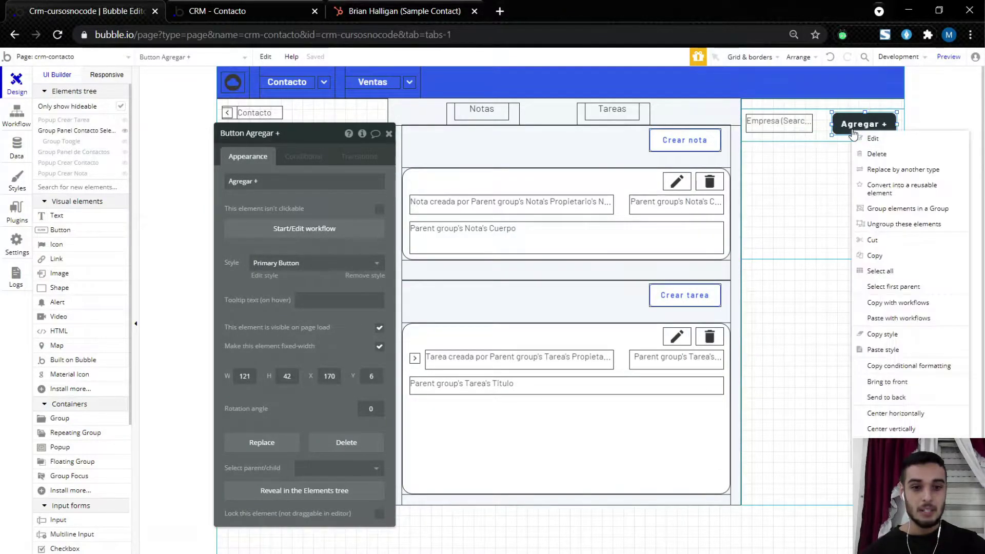
left_click(277, 200)
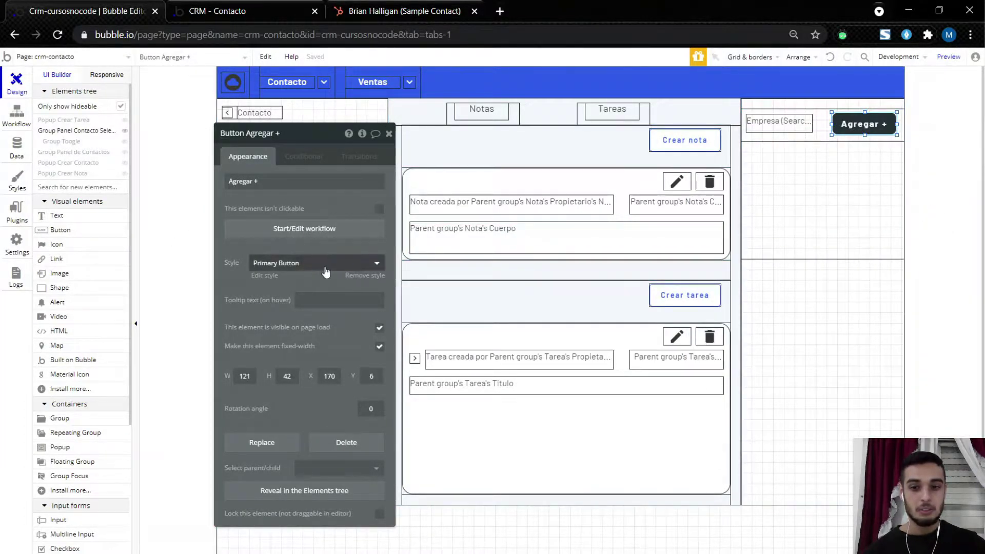
left_click(325, 268)
left_click(323, 295)
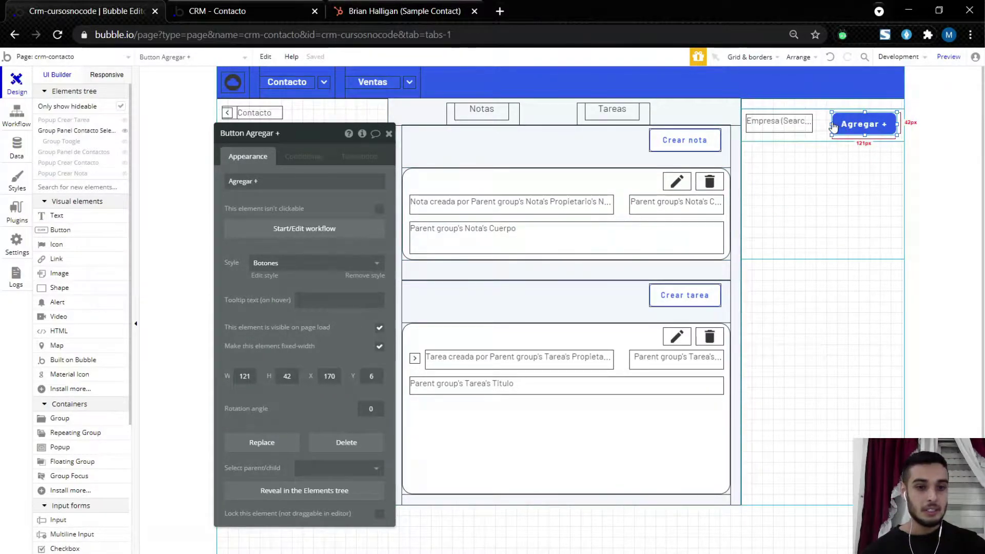
Step: Resize the Agregar + button to 111 by 34 px and center it vertically in its header group
left_click_drag(833, 126, 838, 126)
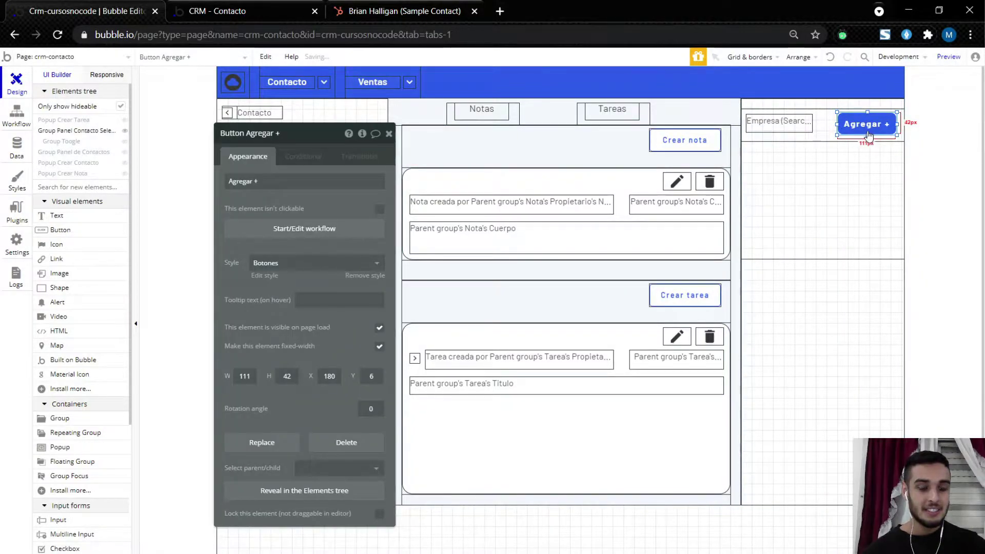
left_click_drag(871, 137, 867, 134)
right_click(866, 125)
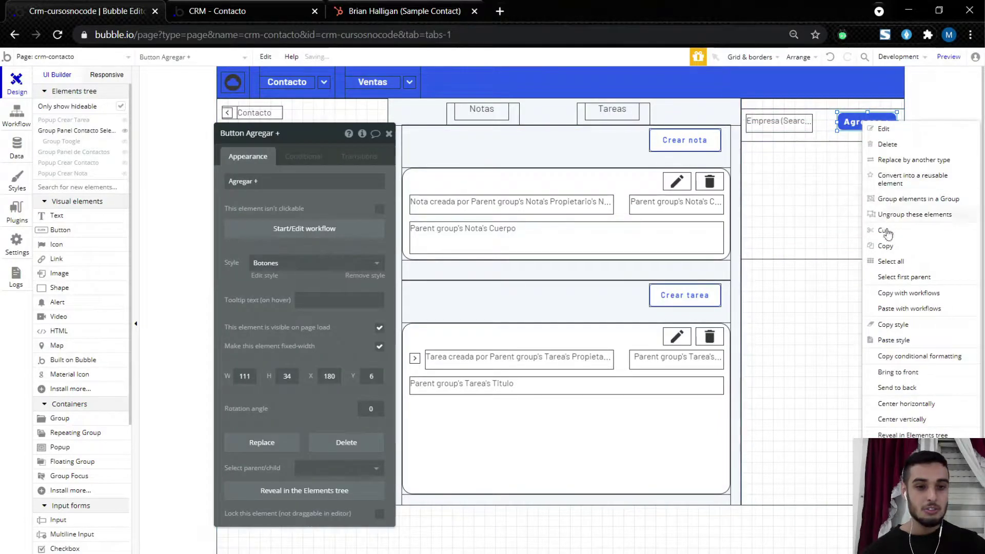
left_click(898, 389)
Step: Remove the Empresa text's style, set line spacing to 1 with vertically centered text, and center the element vertically in its group
left_click(760, 122)
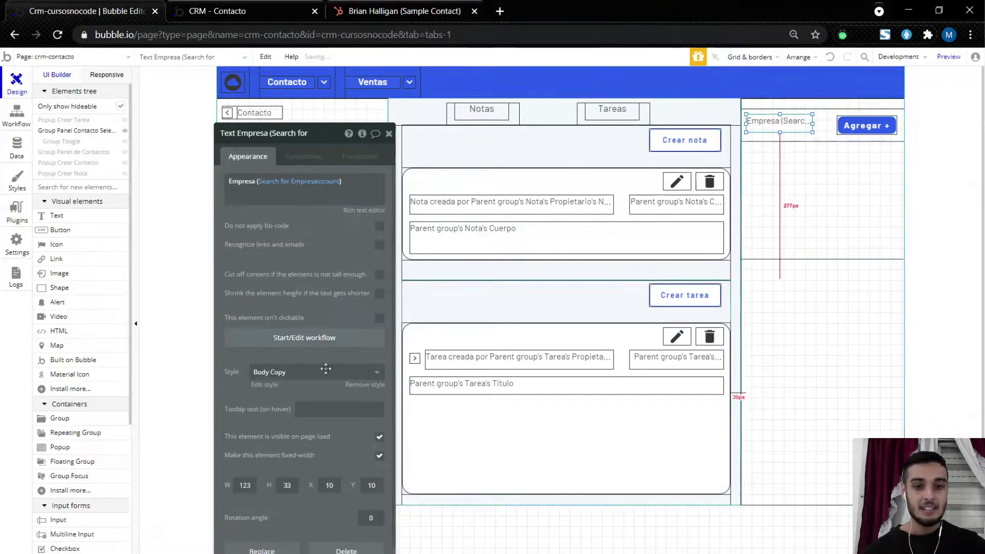
left_click(365, 384)
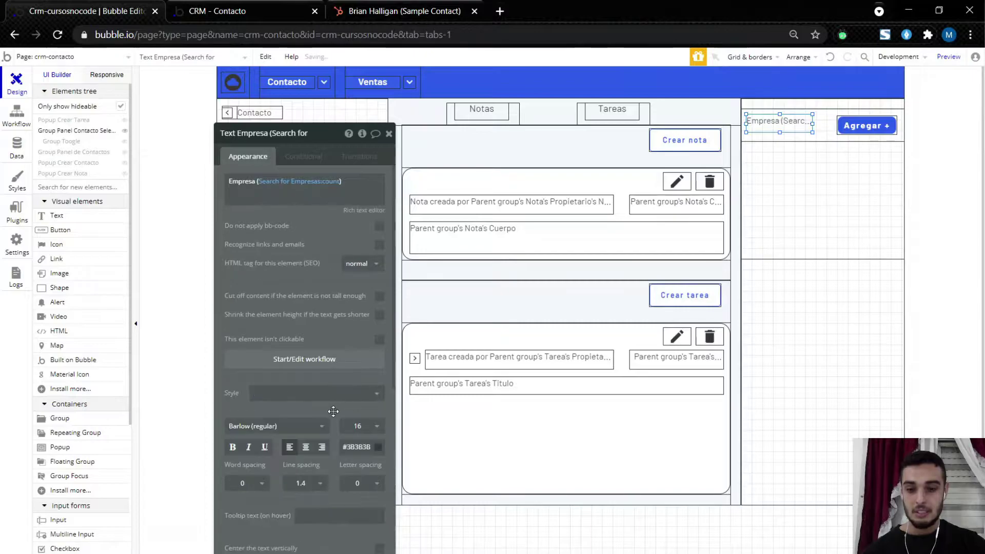
scroll(334, 412, "down", 1)
left_click(303, 416)
type("1")
left_click(379, 481)
right_click(777, 124)
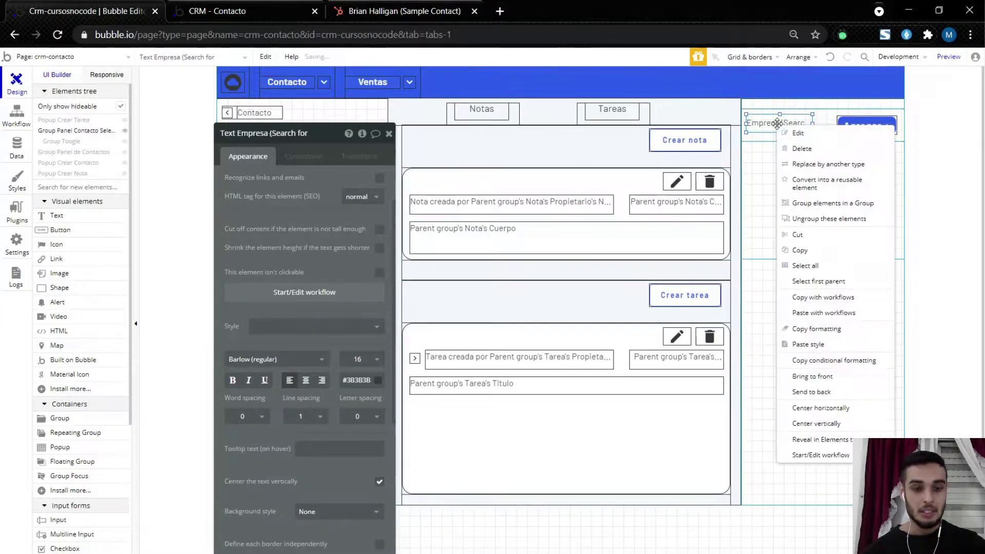
left_click(817, 423)
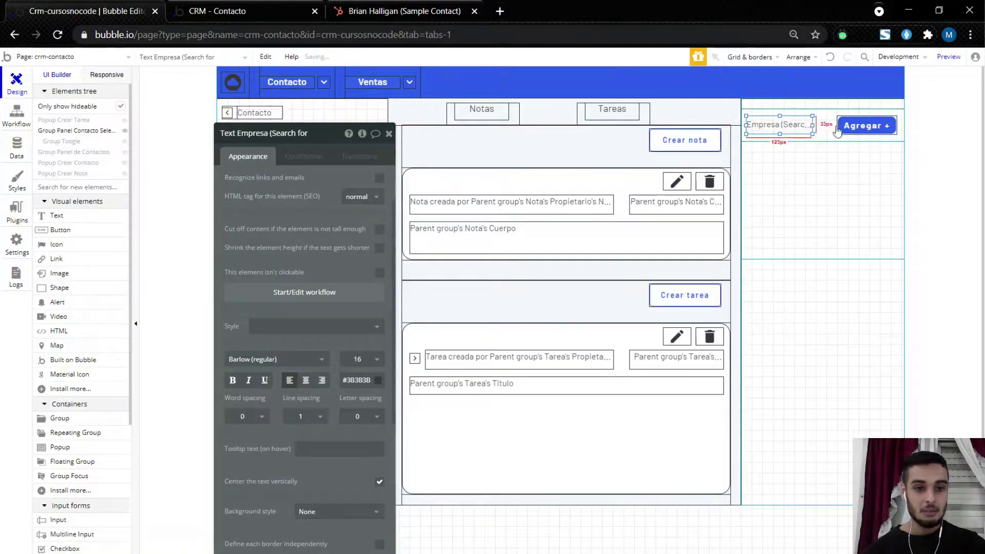
left_click(858, 129)
key("alt")
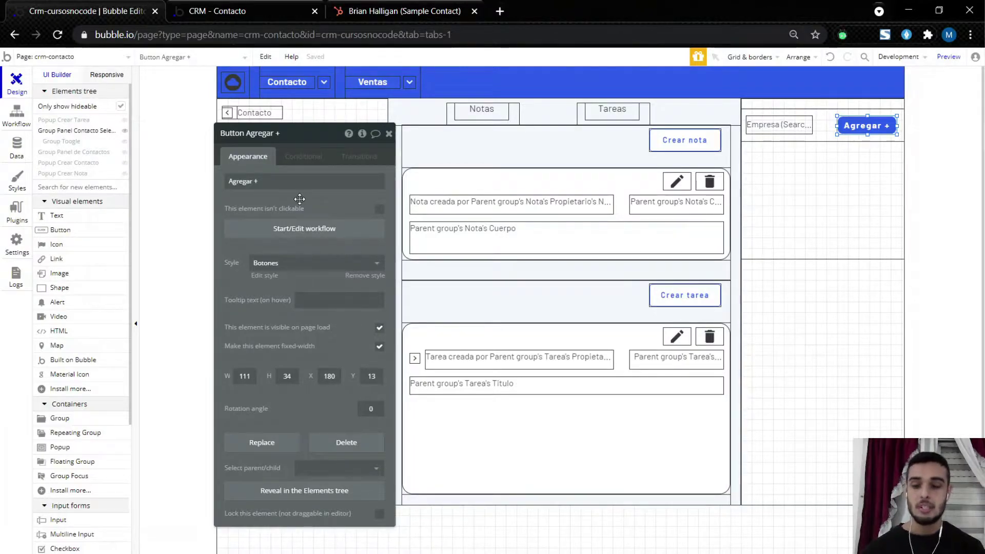
mouse_move(300, 199)
left_mouse_down()
mouse_move(261, 196)
mouse_move(291, 203)
left_mouse_up()
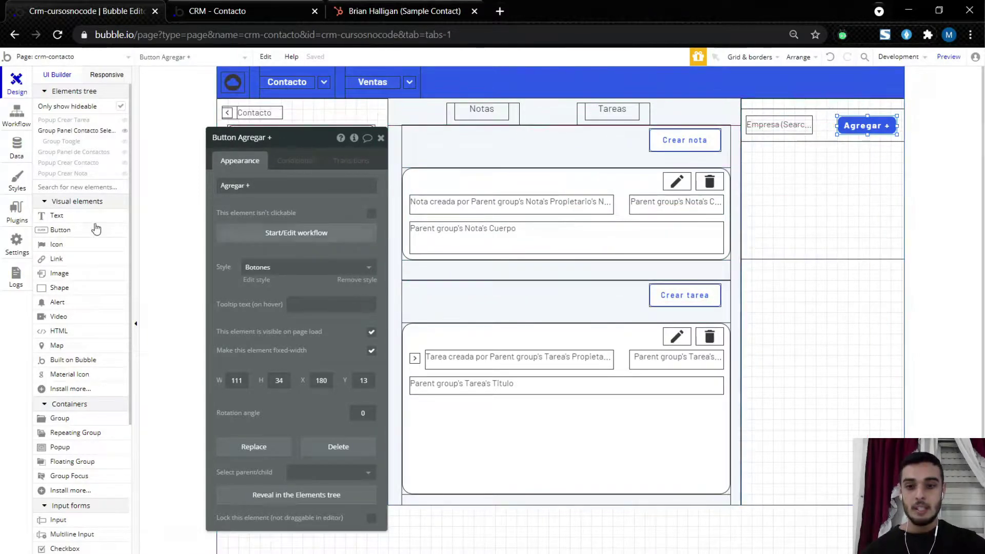
Step: Hide the selected-contact panel group, show Popup Crear Contacto on the canvas and duplicate it
left_click(125, 131)
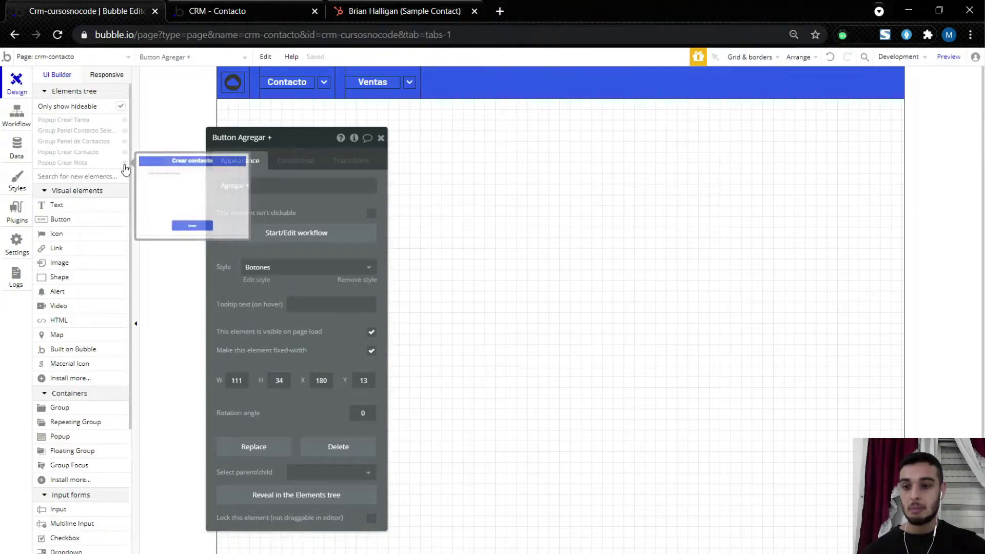
left_click(124, 163)
left_click(125, 163)
left_click(126, 152)
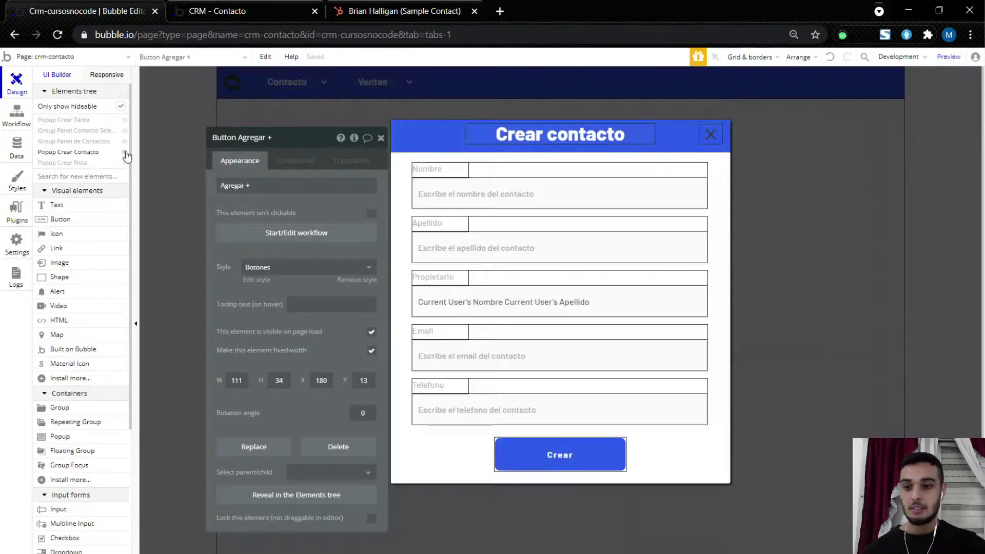
left_click(406, 416)
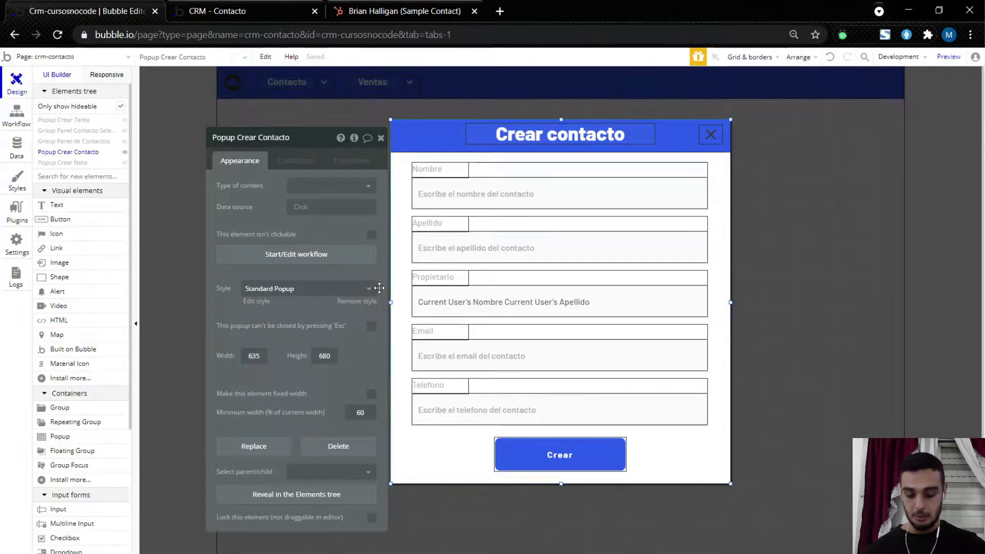
key("ctrl+c")
key("ctrl+v")
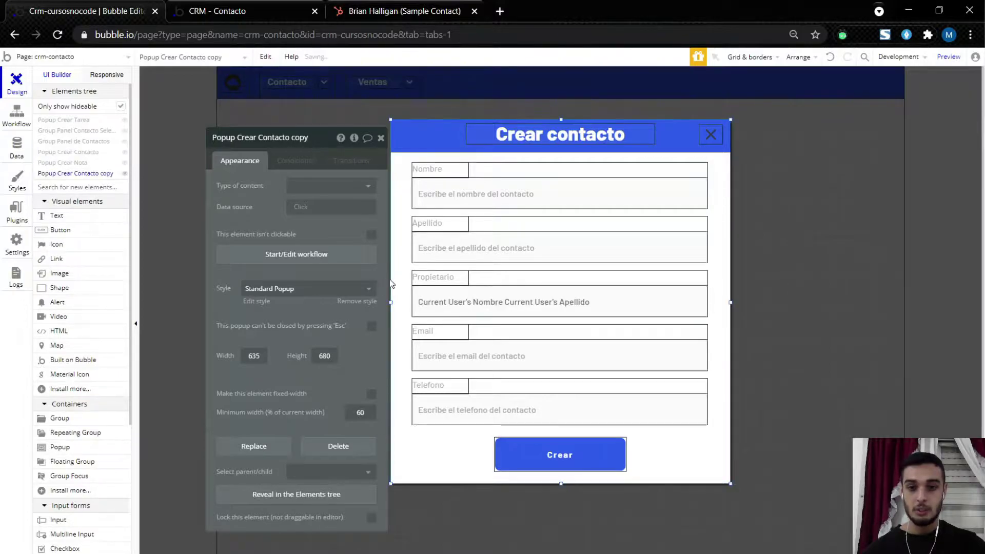
Step: Rename the duplicated popup as Popup Asociar Empresa
left_click(259, 138)
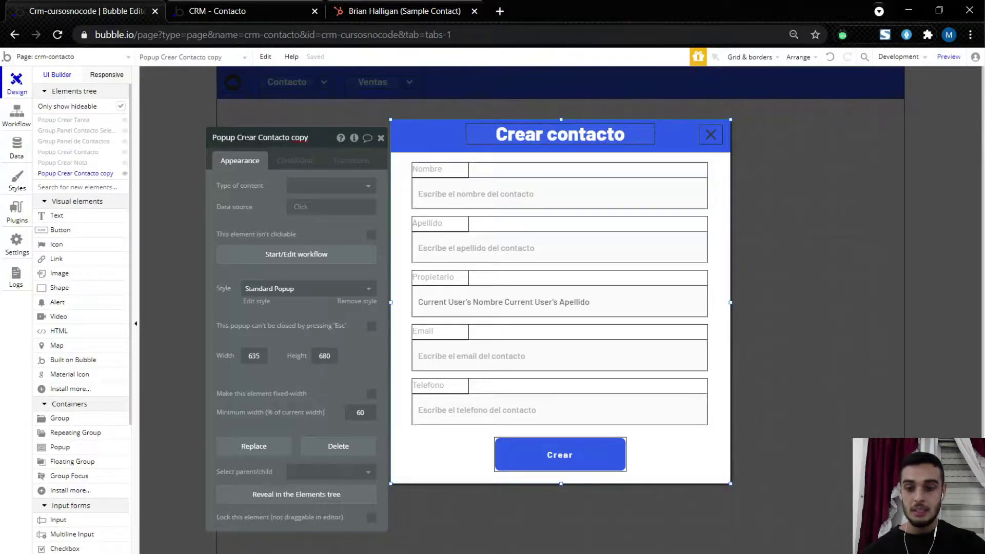
left_click_drag(237, 136, 331, 145)
type("Aso")
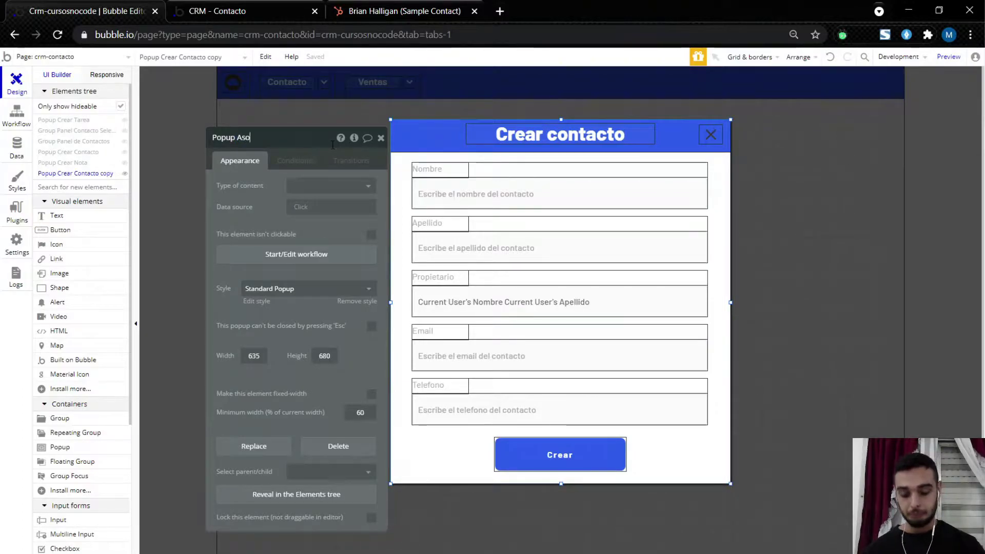
type("ciar Empresa")
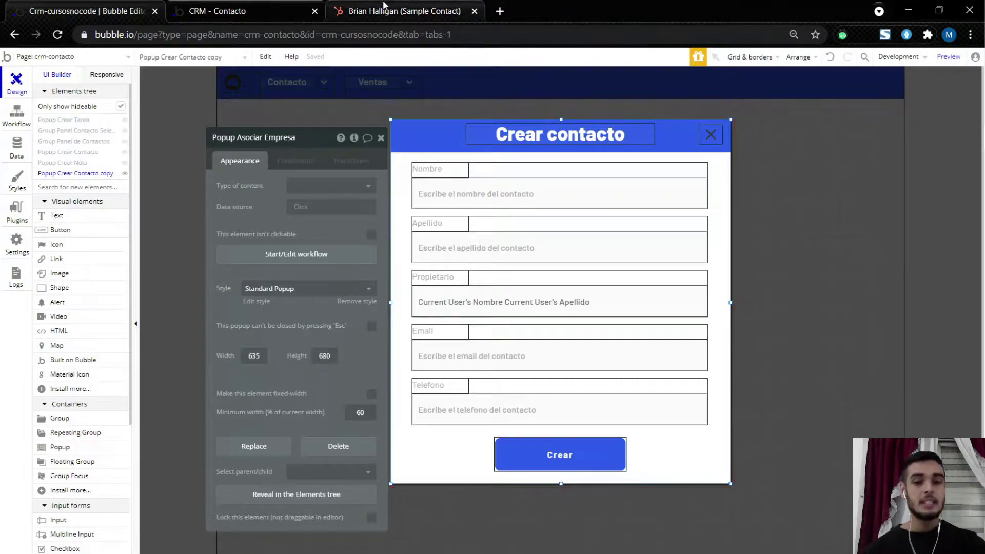
left_click(403, 205)
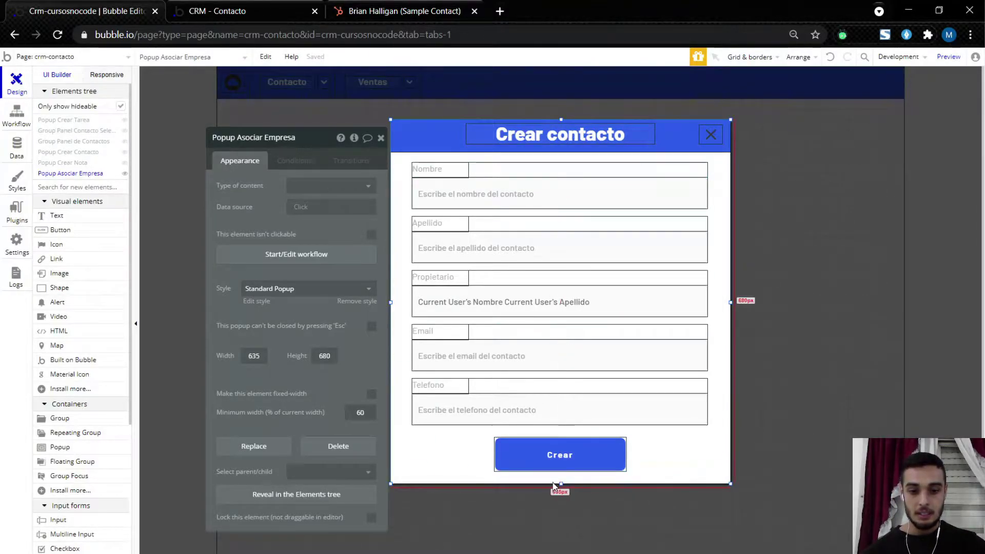
Step: Extend the popup's height to about 839 px and shift its five field groups and Crear button down to free space below the header
left_click_drag(561, 483, 563, 553)
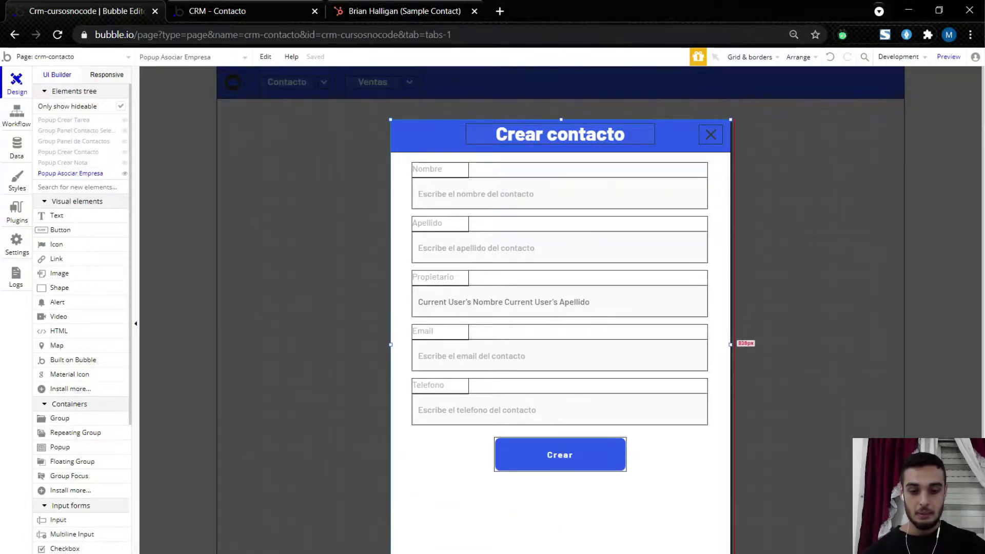
left_click(571, 161)
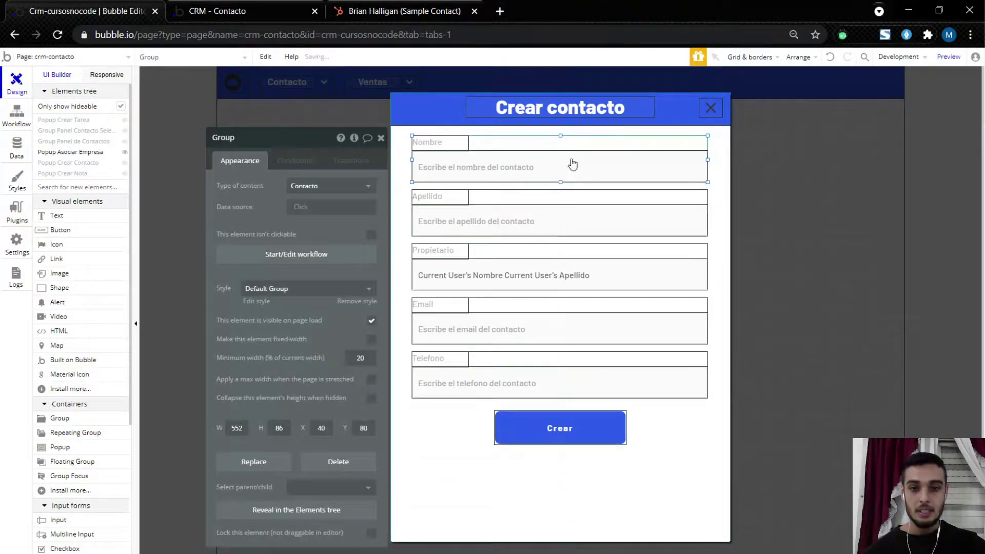
left_click(578, 199, "shift")
left_click(571, 259, "shift")
left_click(565, 311, "shift")
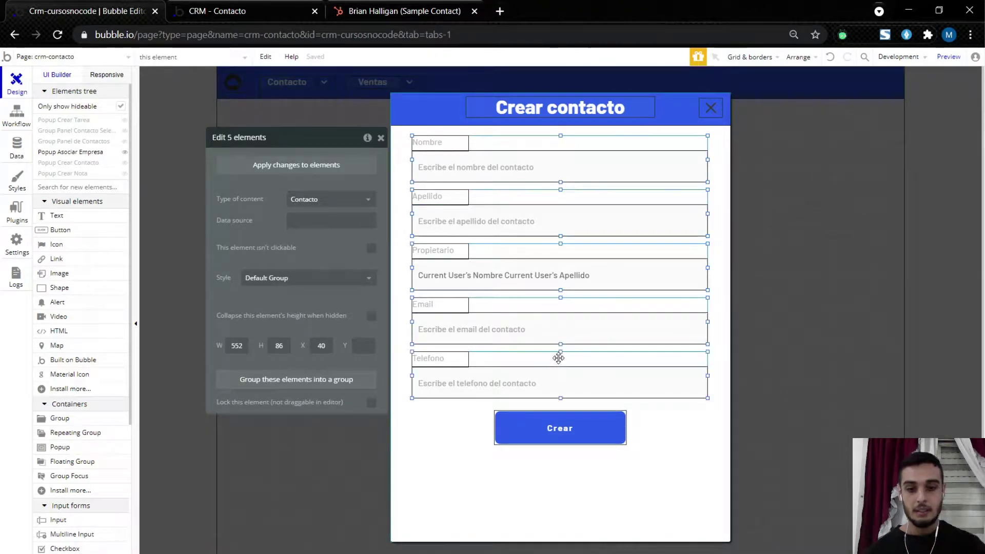
left_click(529, 439, "shift")
key("Down")
key("Down")
key("Down")
key("Down")
key("Down")
key("Down")
key("Down")
key("Down")
key("Down")
key("Down")
key("Down")
key("Down")
key("Down")
key("Down")
key("Down")
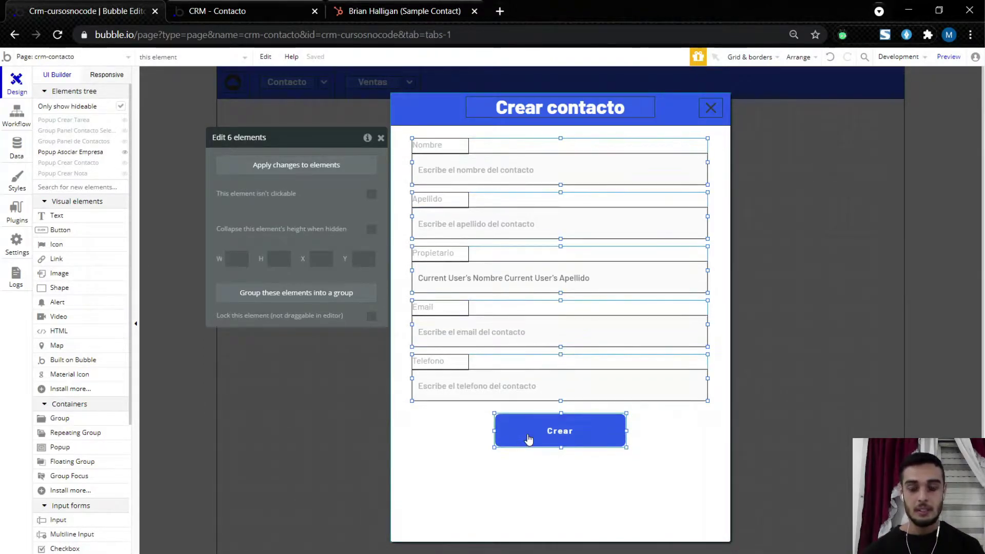
key("Down")
key("Down")
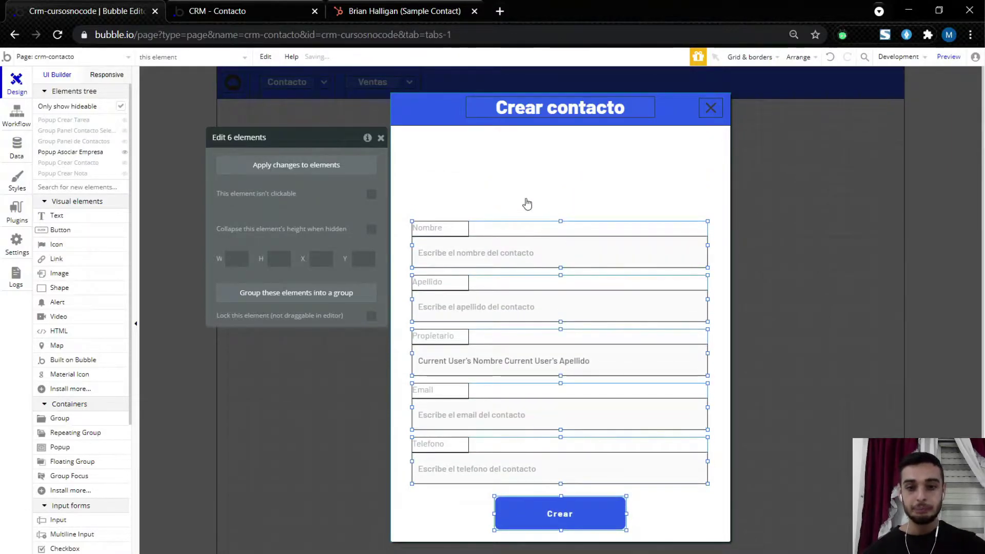
left_click(527, 203)
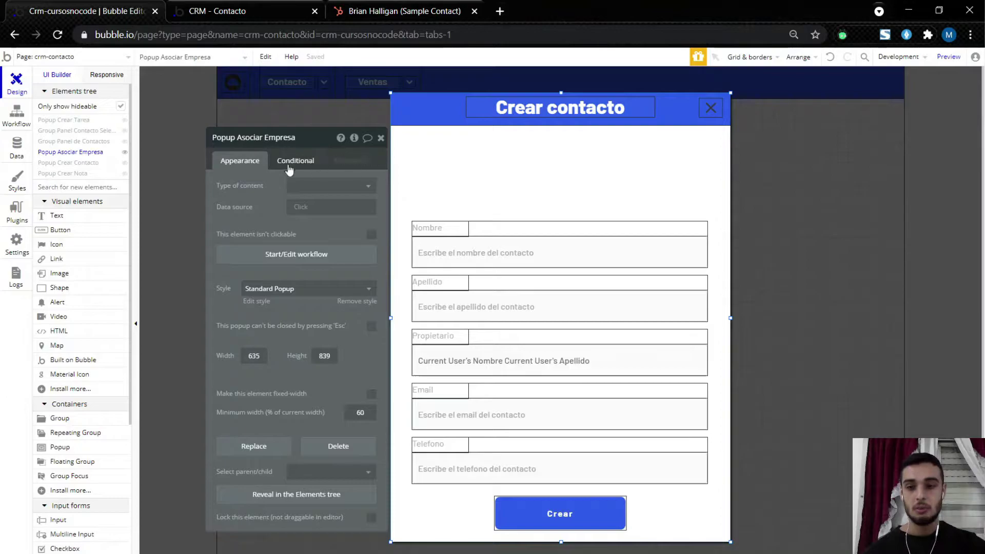
Step: Draw a button about 141 by 52 px at X 91, Y 88 below the popup header and apply the copied Primary Button - Light style
left_click(74, 231)
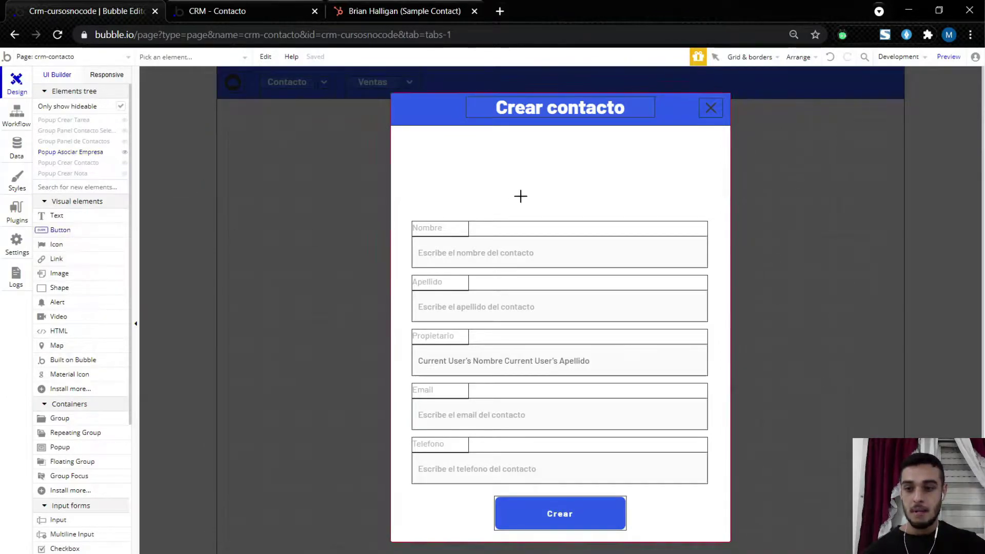
mouse_move(419, 132)
left_mouse_down()
mouse_move(528, 171)
mouse_move(483, 155)
left_mouse_up()
right_click(482, 156)
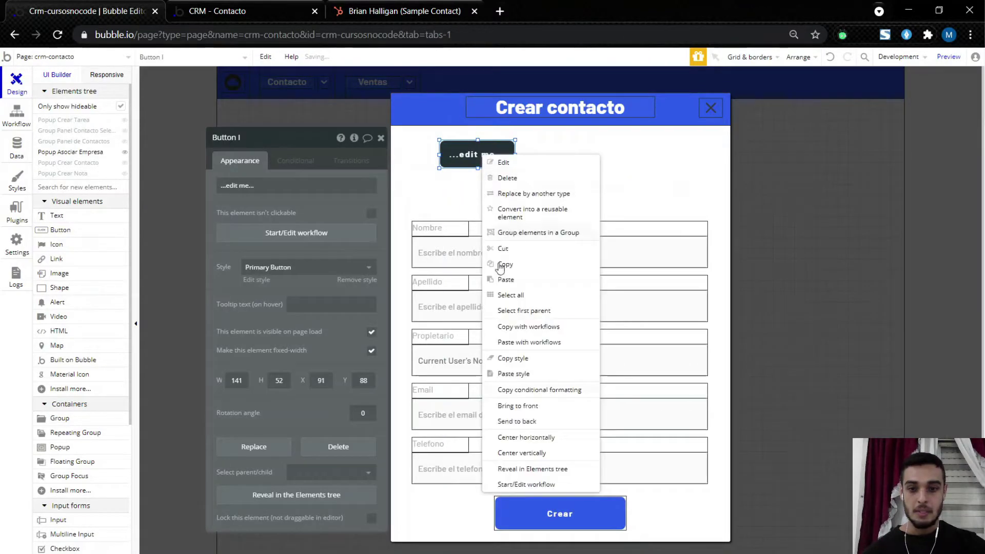
left_click(533, 374)
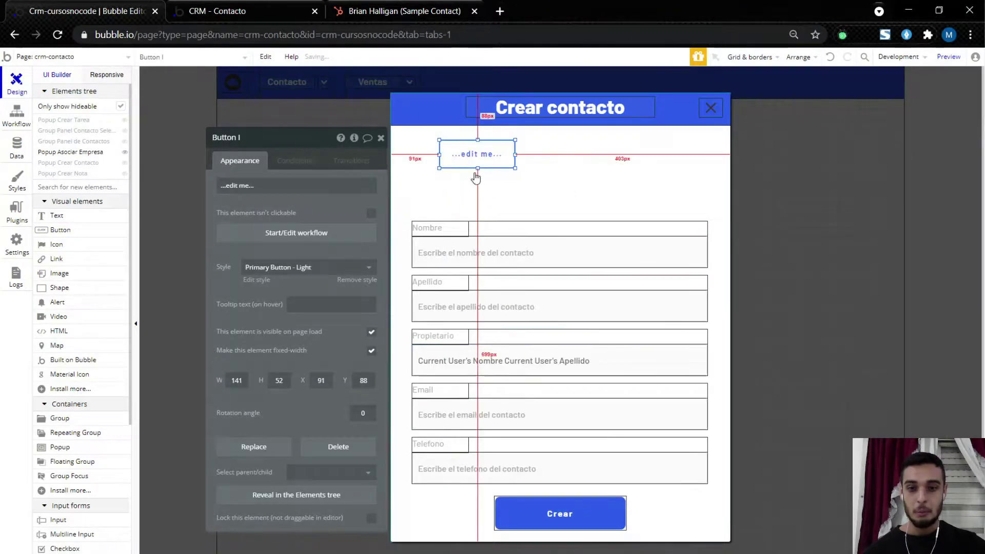
Step: Label the new popup button "Existente"
left_click(288, 186)
type("Emp")
type("xist")
left_click(487, 167)
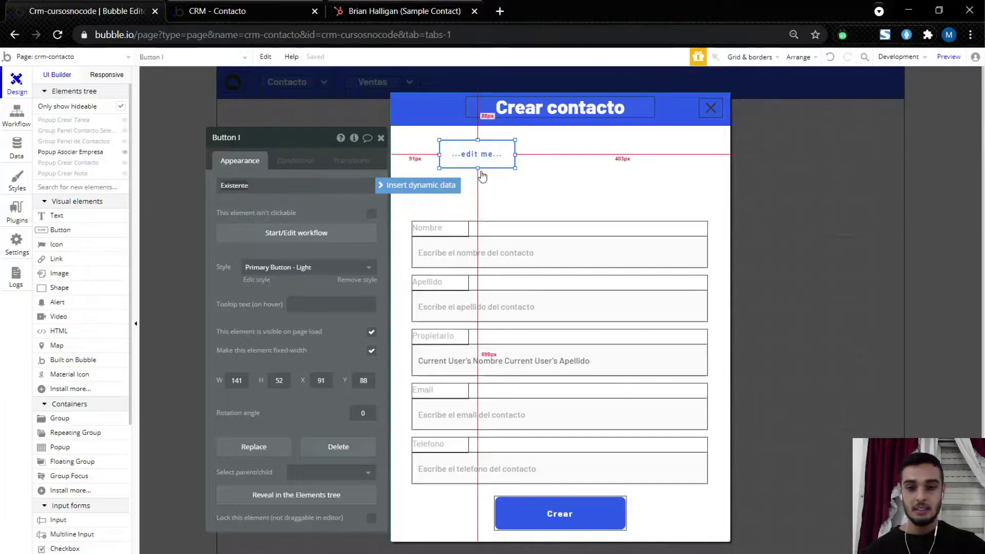
Step: Duplicate the Existente button and place the copy level with it at X 360, Y 88
key("ctrl+c")
key("ctrl+v")
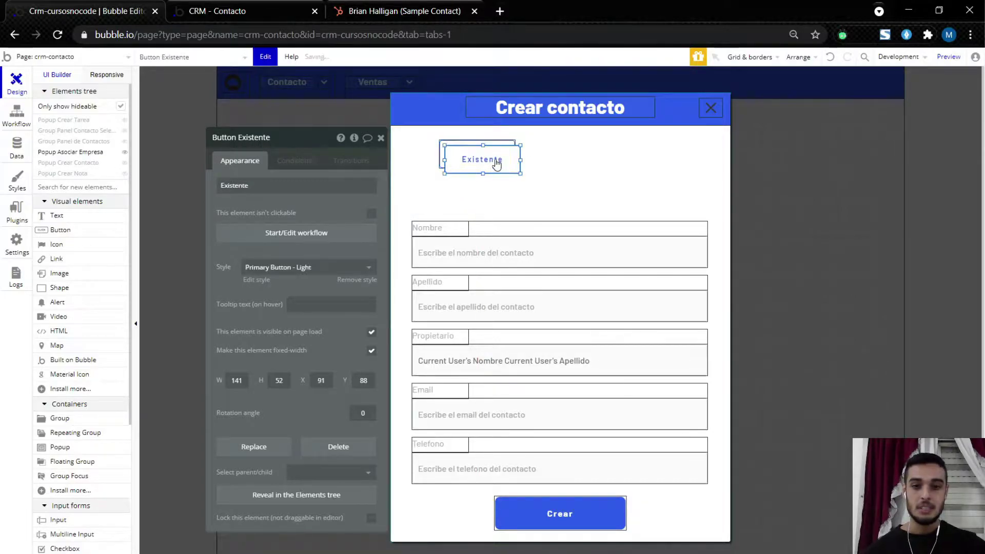
left_click(634, 162)
left_click_drag(634, 162, 638, 158)
left_click(638, 158)
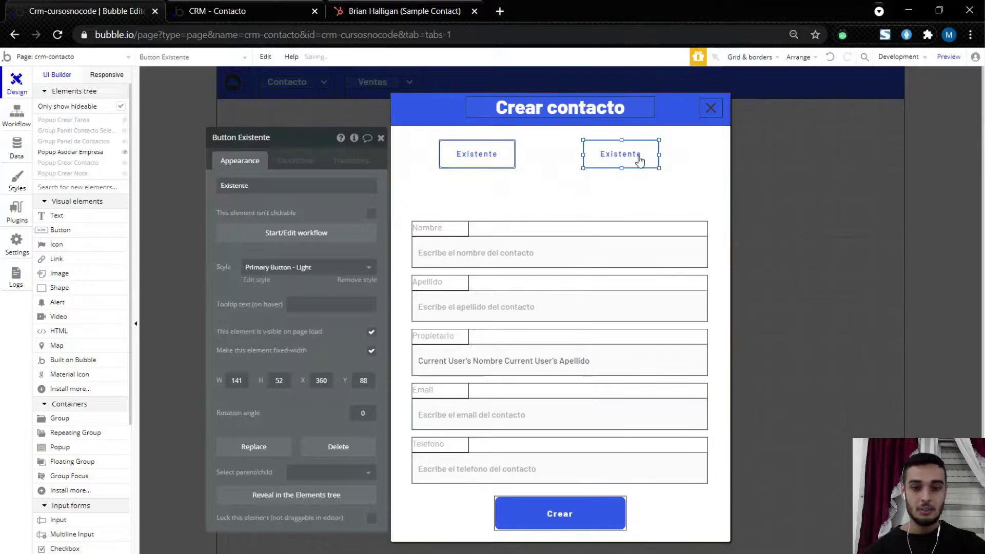
Step: Change the duplicated button's label to "Nueva"
right_click(624, 160)
left_click(644, 164)
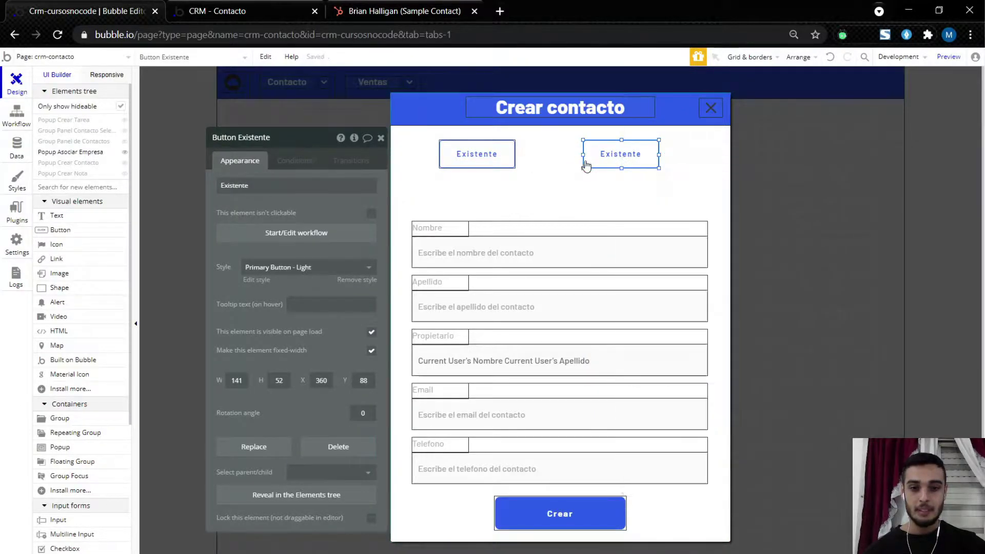
type("Nueva")
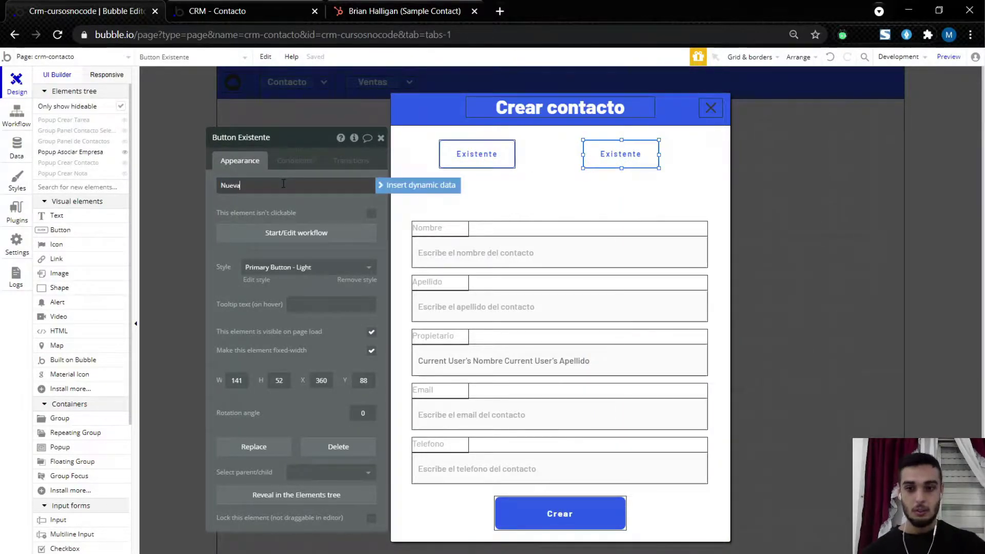
Step: Change the popup's header text to "Crear empresa" and move the Existente button to X 120, level with Nueva
left_click(590, 114)
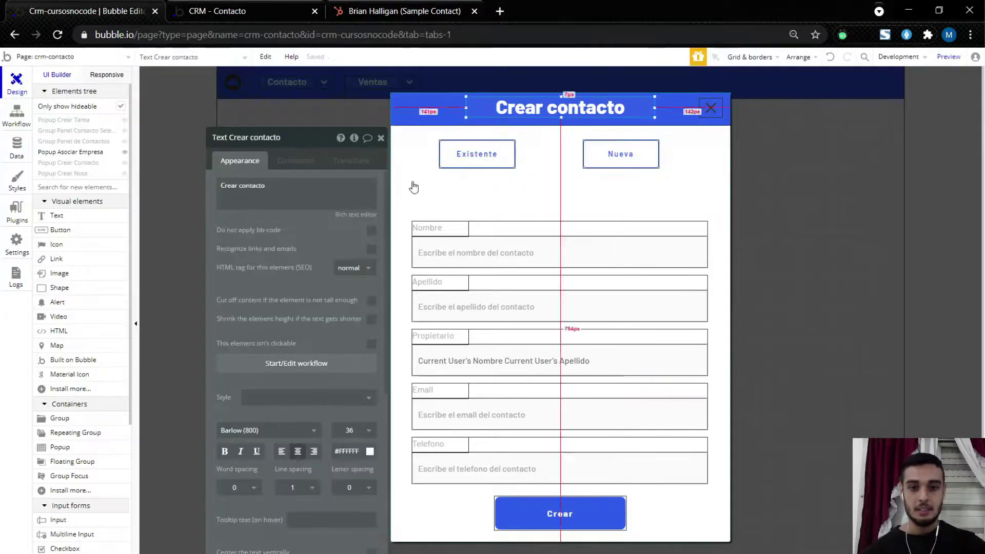
left_click(239, 184)
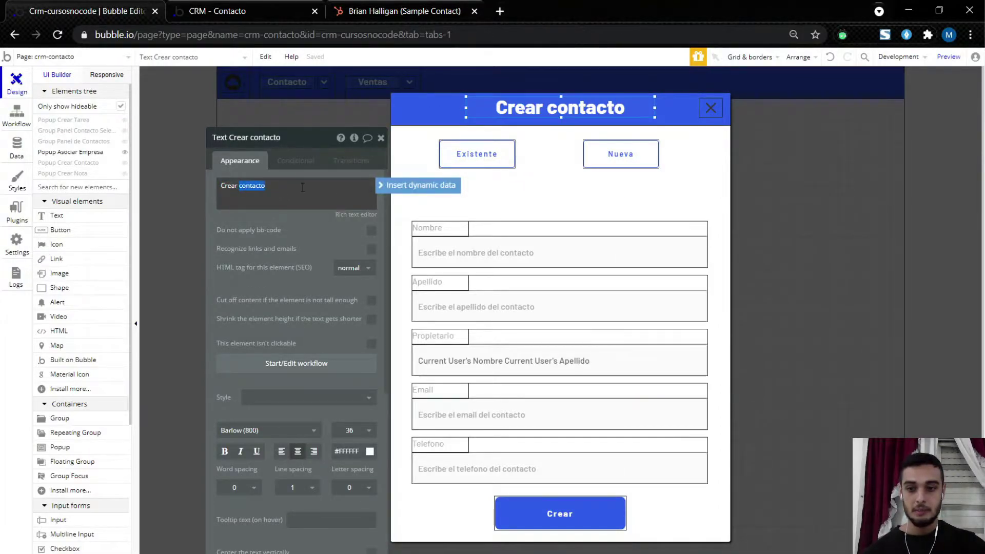
type("empresa")
left_click(320, 228)
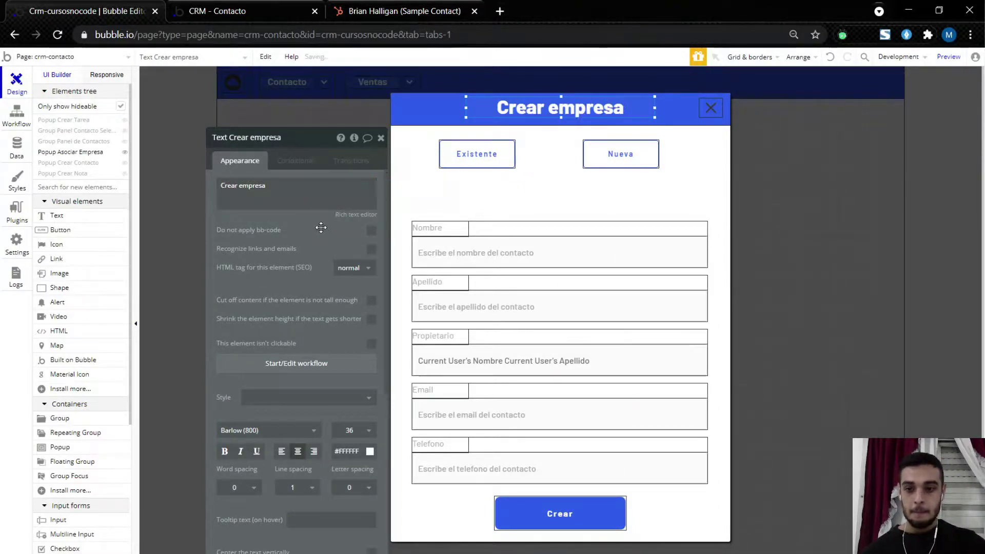
left_click(505, 167)
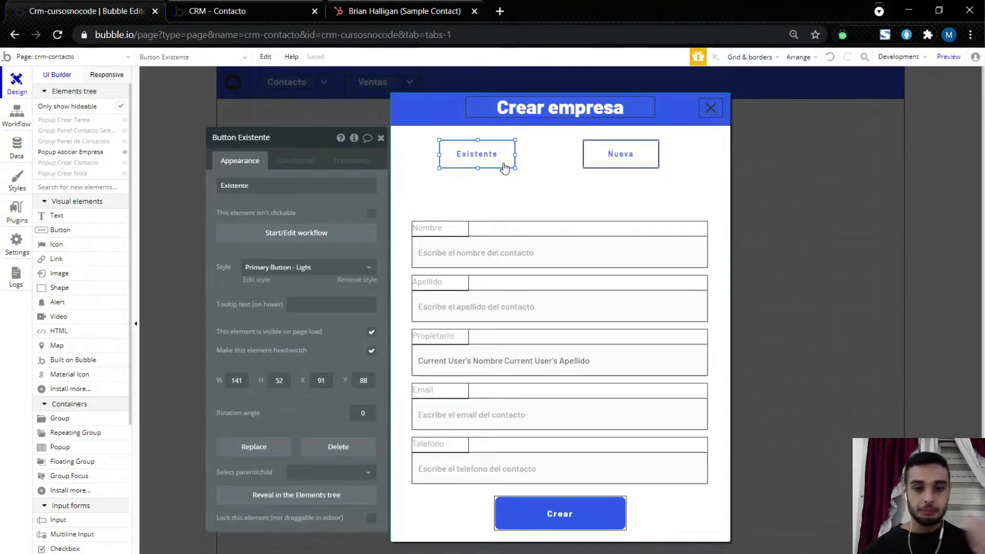
mouse_move(511, 155)
left_mouse_down()
mouse_move(623, 161)
mouse_move(513, 161)
left_mouse_up()
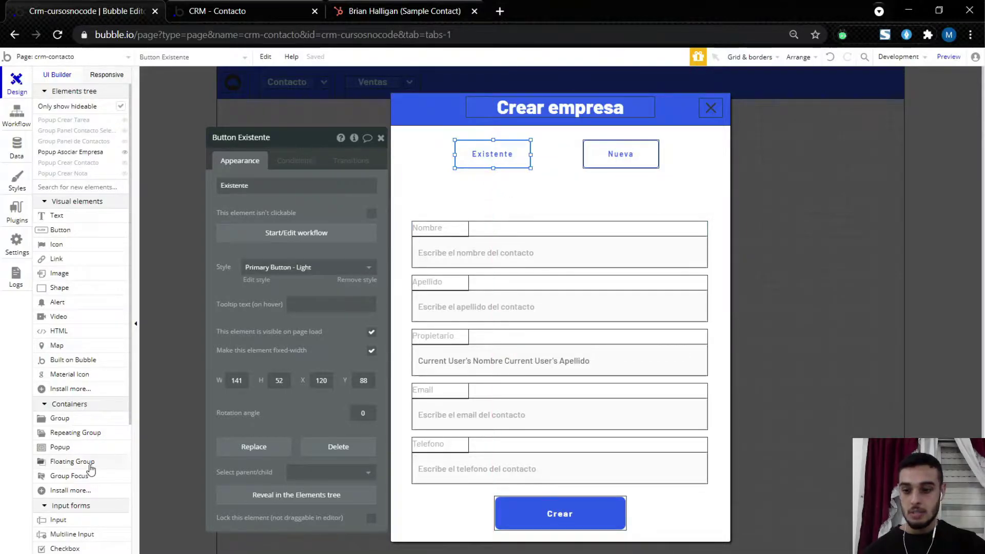
Step: Draw a repeating group about 552 by 74 px at X 40, Y 146 between the two buttons and the Nombre field
left_click(77, 434)
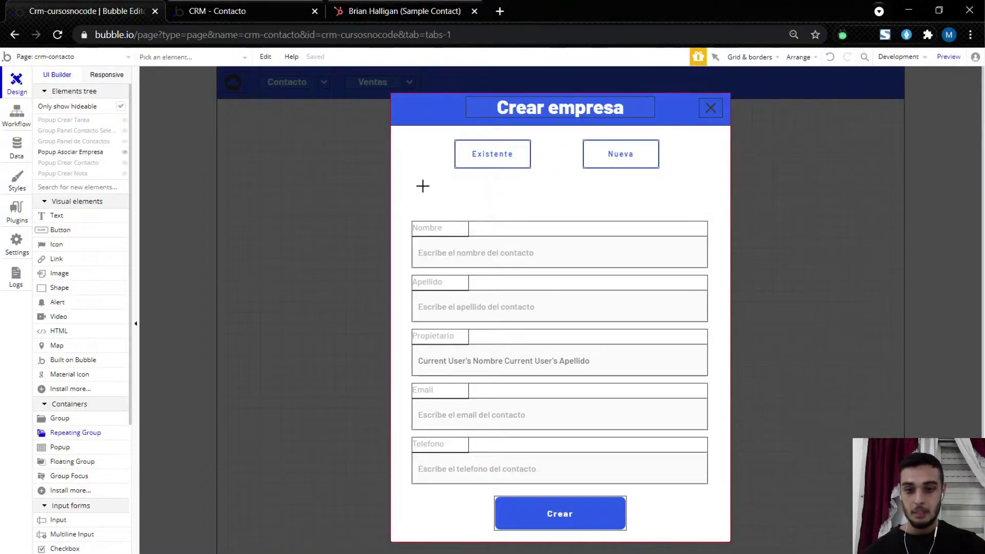
left_click_drag(412, 172, 706, 210)
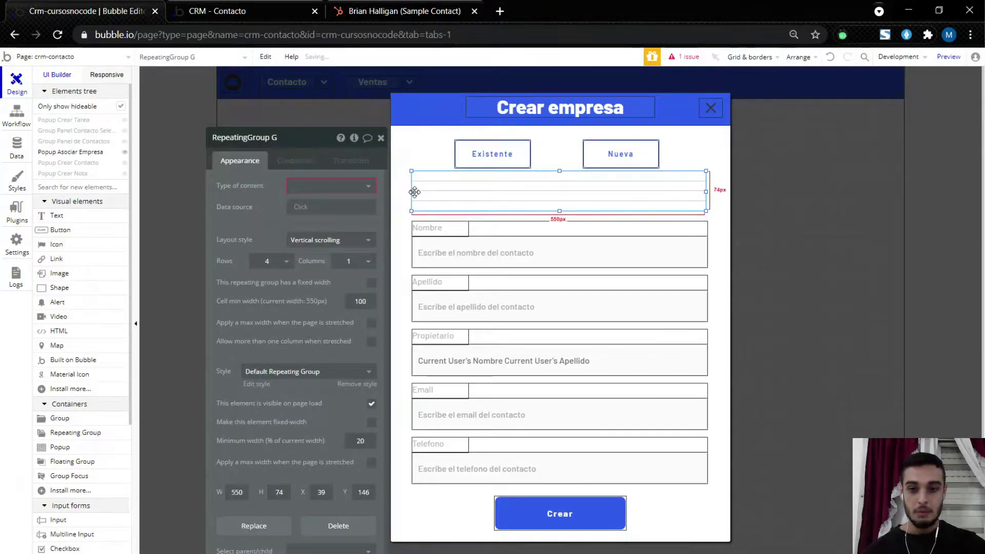
left_click_drag(412, 192, 412, 192)
left_click_drag(707, 192, 708, 192)
Step: Give the repeating group one row, vertical scrolling and content type Empresa, and lower its top edge to height 60, Y 160
left_click(280, 261)
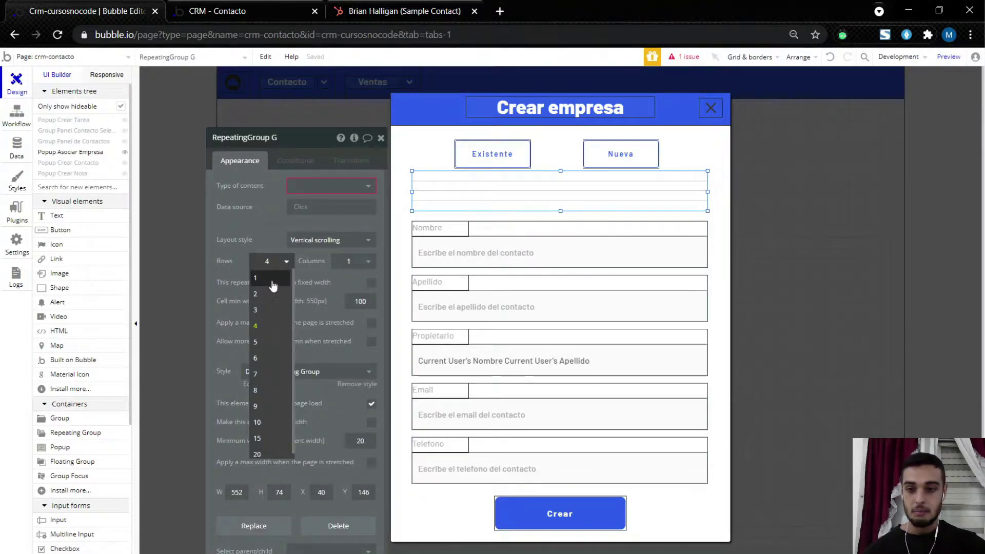
left_click(295, 271)
left_click(318, 243)
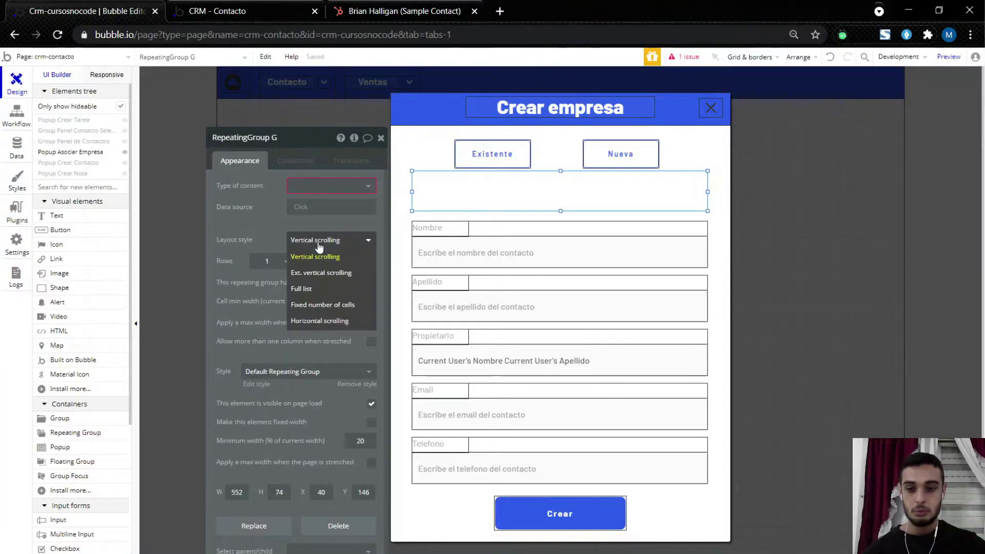
left_click(321, 258)
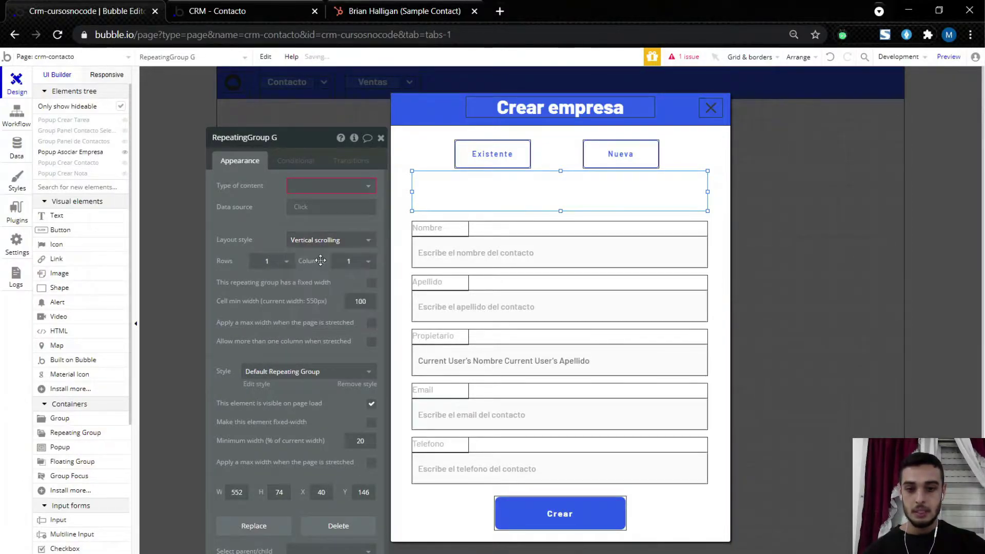
left_click(305, 189)
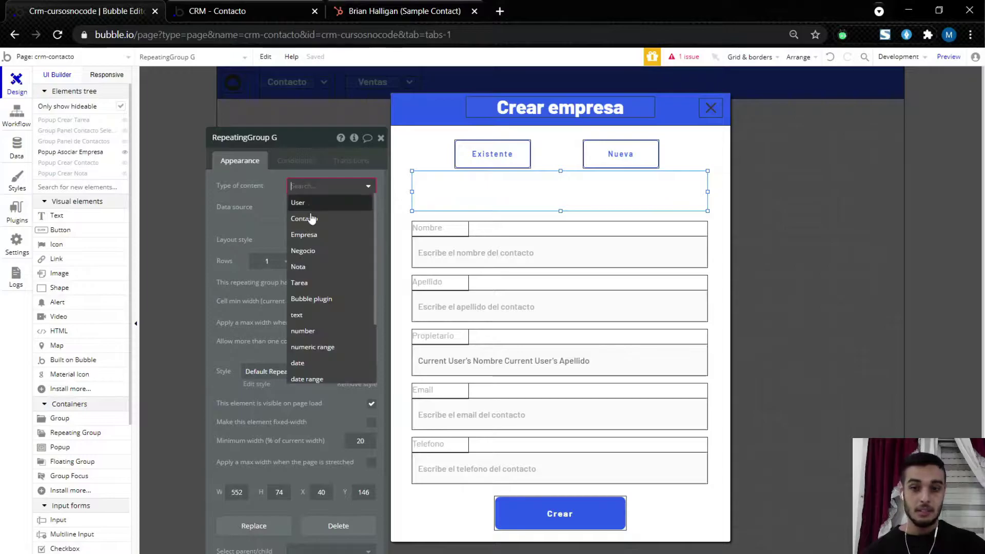
left_click(304, 234)
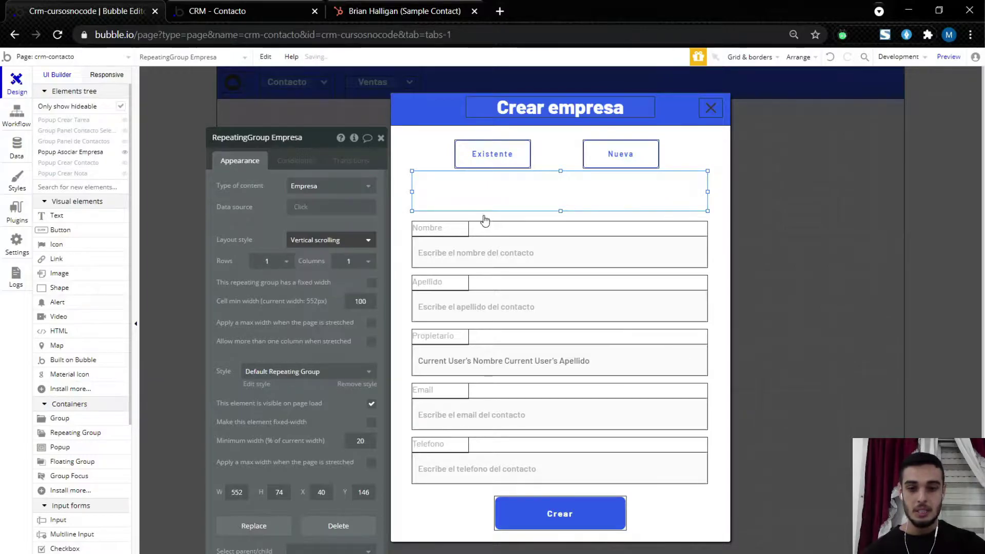
left_click(560, 171)
left_click_drag(561, 171, 561, 178)
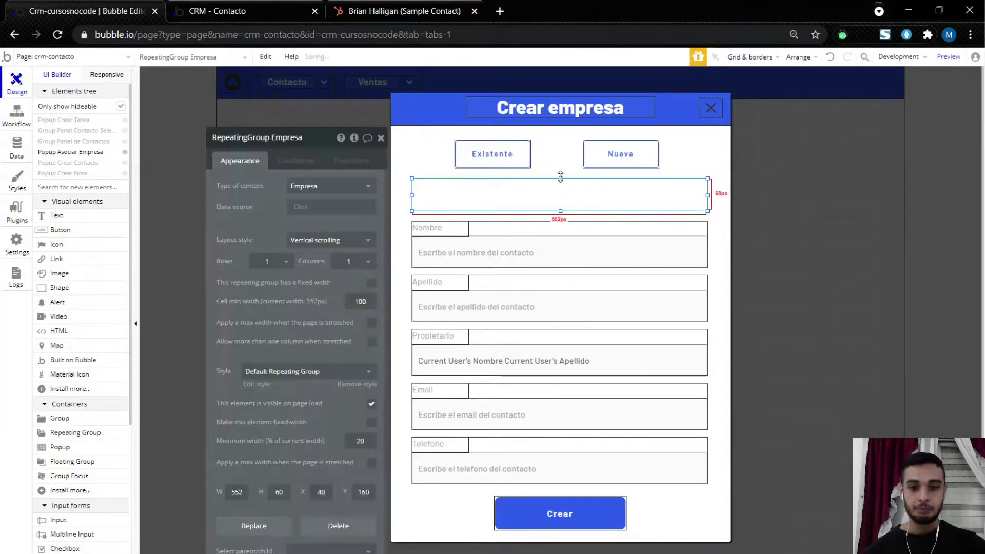
Step: Set the repeating group's data source to a search for type Empresa
left_click(306, 209)
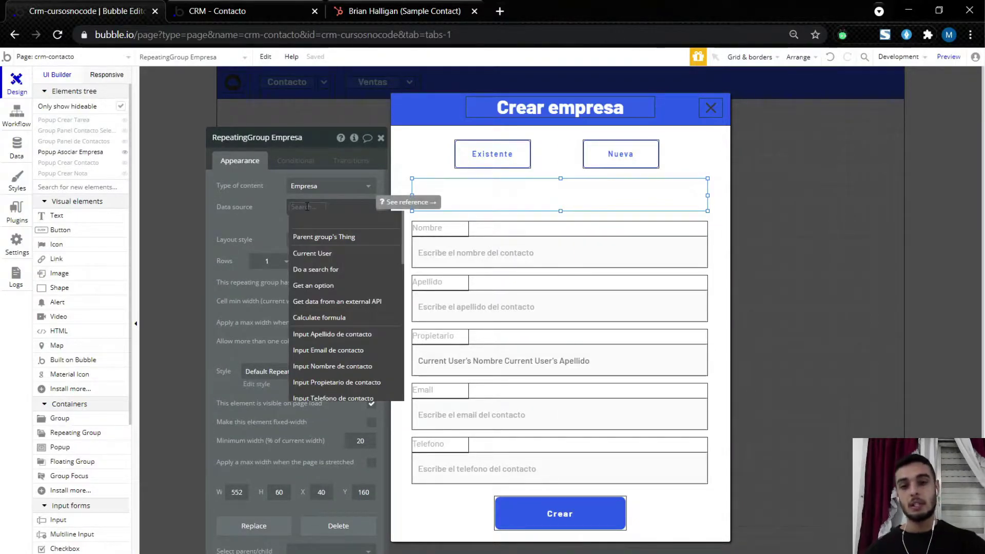
left_click(316, 269)
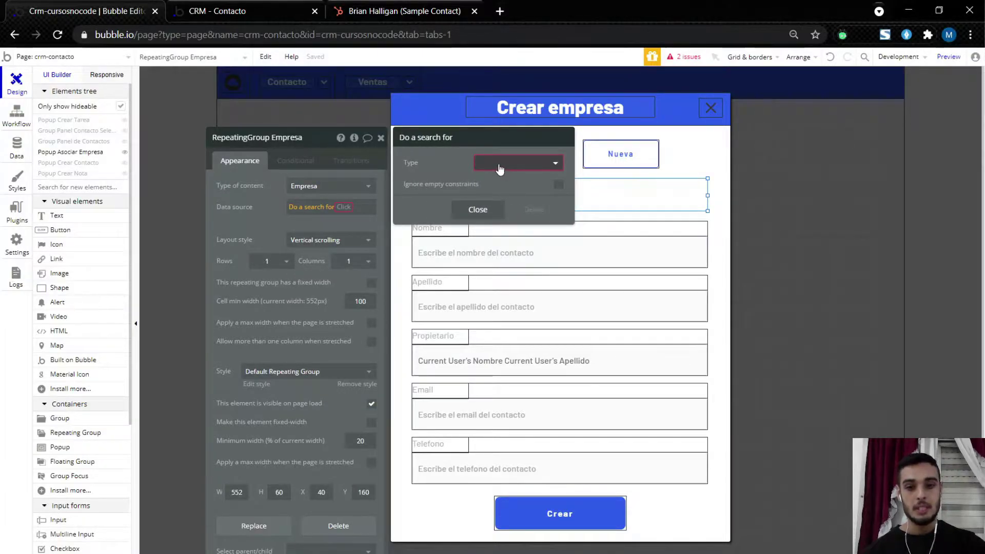
left_click(501, 163)
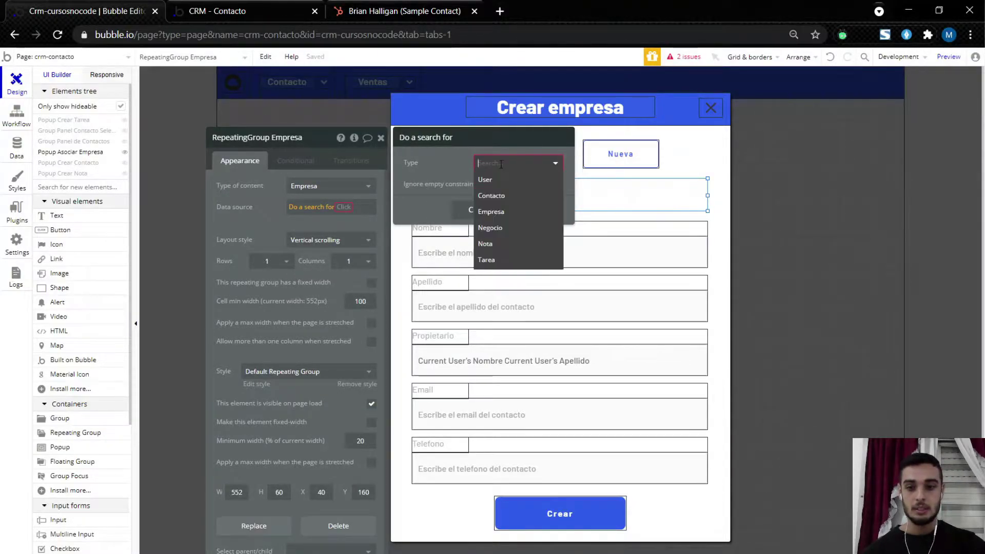
left_click(504, 212)
Step: Constrain the Empresas search to Propietario = Current User and close the search settings
left_click(461, 194)
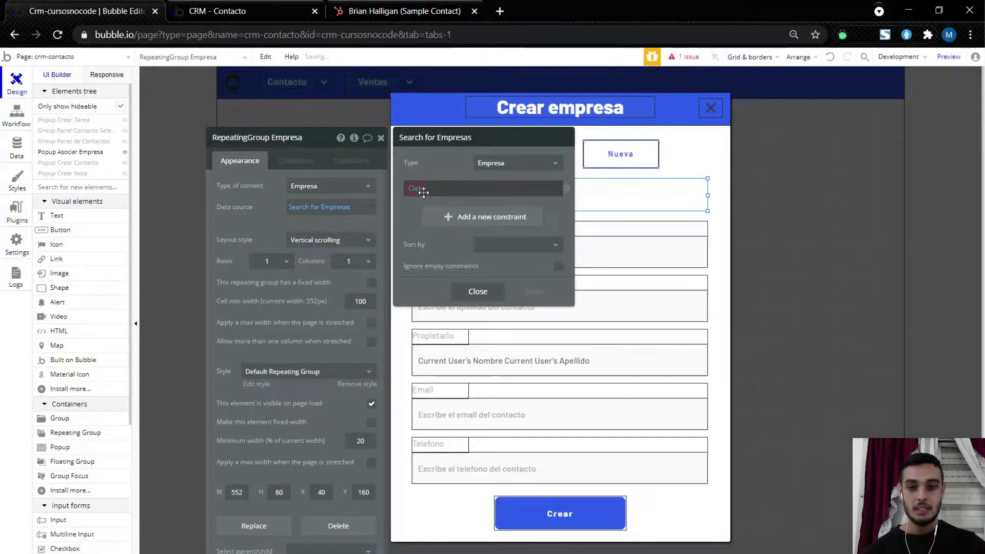
left_click(439, 378)
left_click(450, 188)
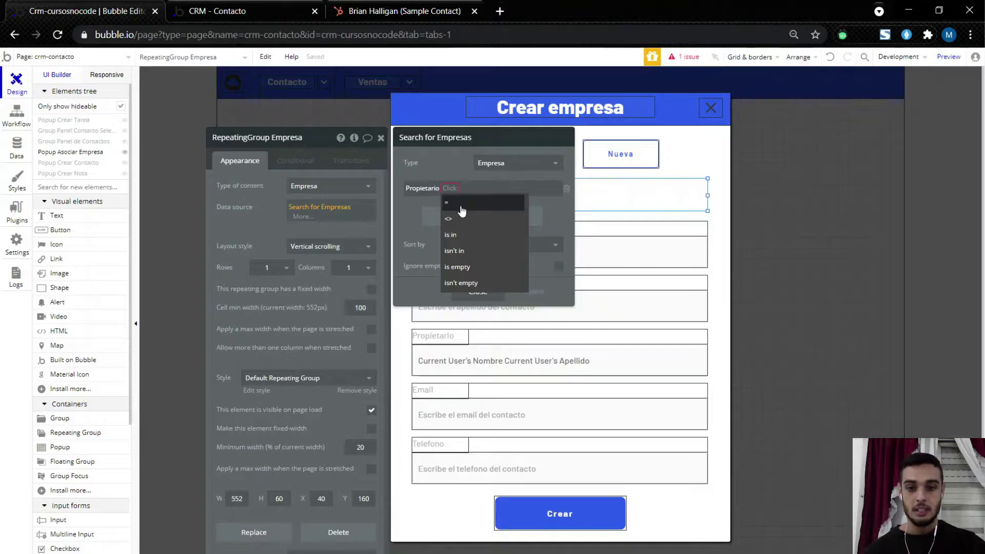
left_click(461, 206)
left_click(463, 188)
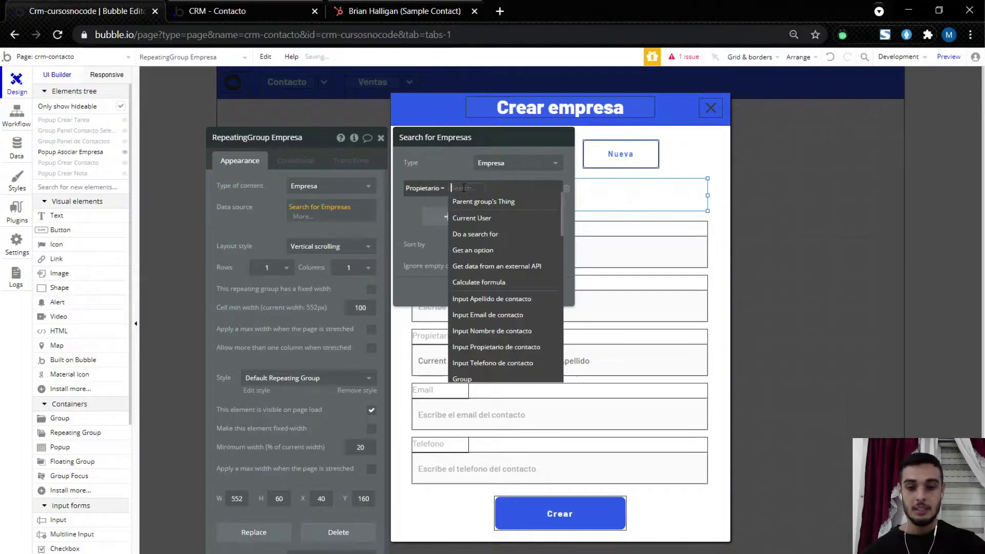
left_click(475, 218)
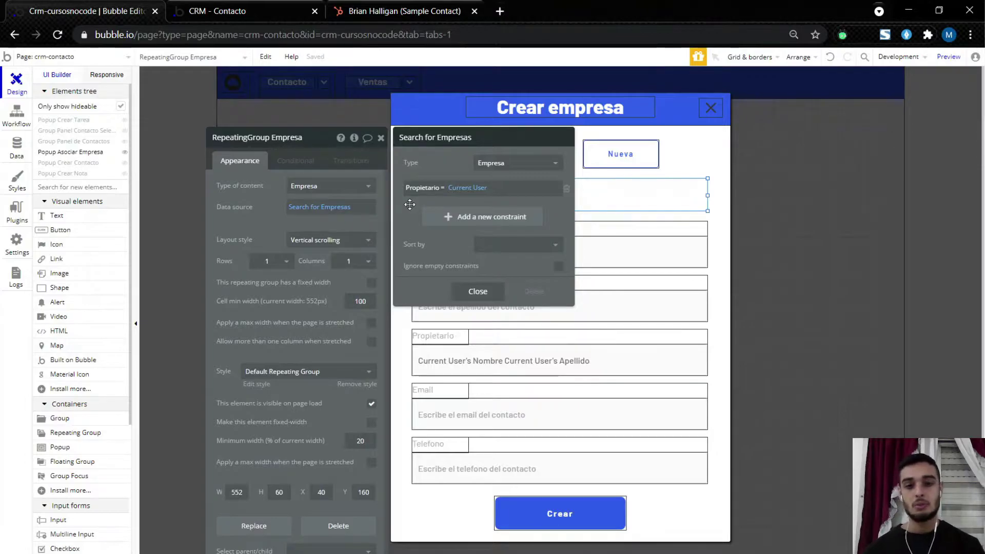
left_click(566, 189)
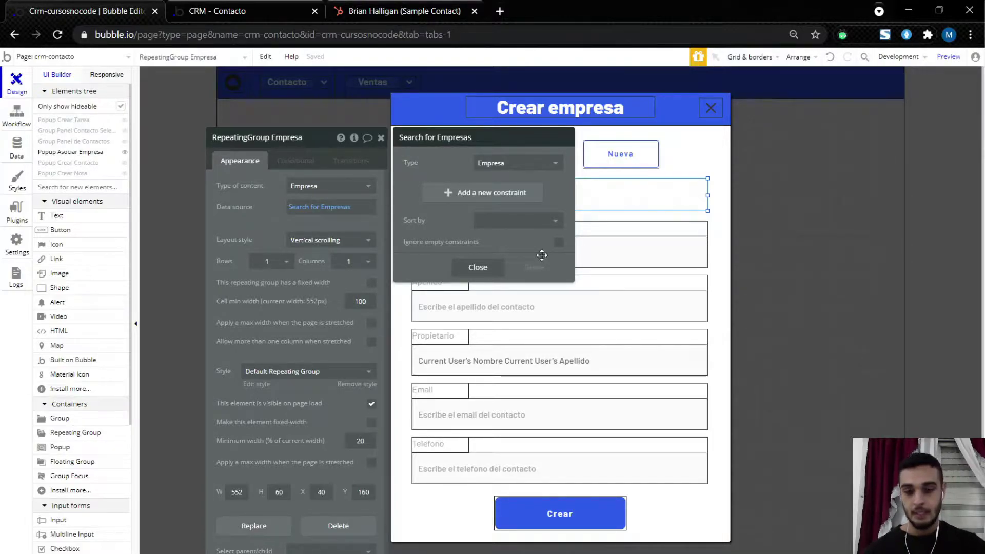
key("ctrl+z")
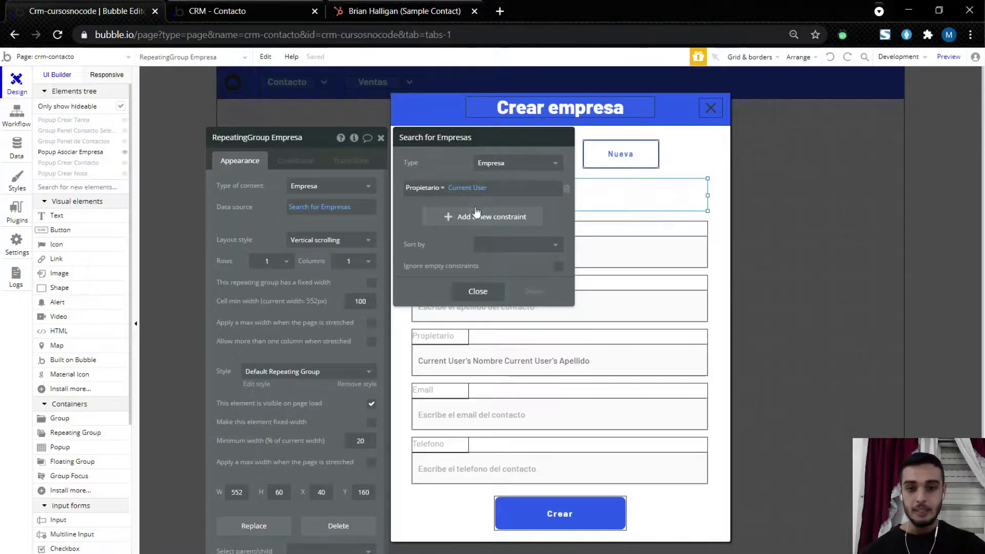
left_click(478, 291)
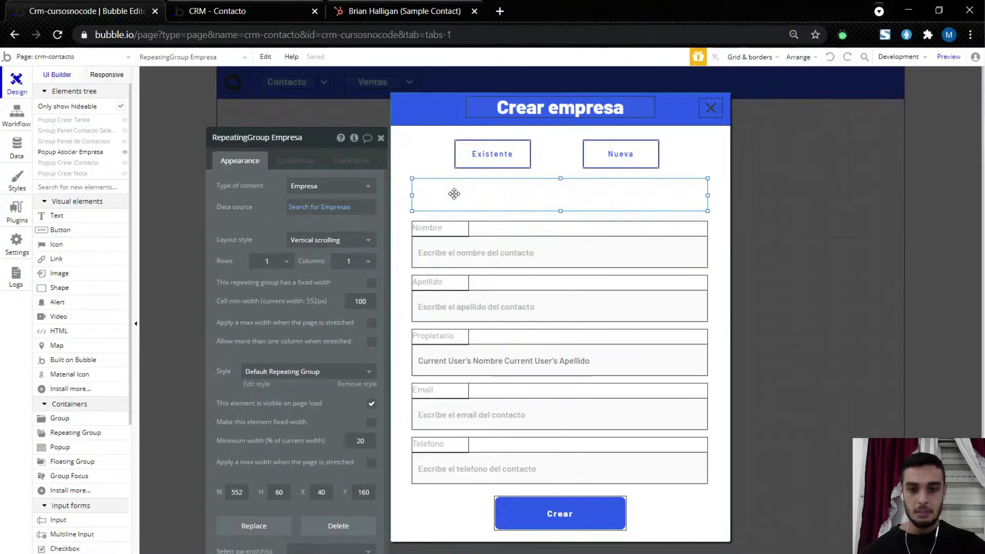
Step: Draw a full-width group inside the repeating group's cell, 552 by 46 px, vertically centred at X 0, Y 7
left_click(59, 420)
mouse_move(430, 186)
left_mouse_down()
mouse_move(473, 208)
mouse_move(412, 197)
left_mouse_up()
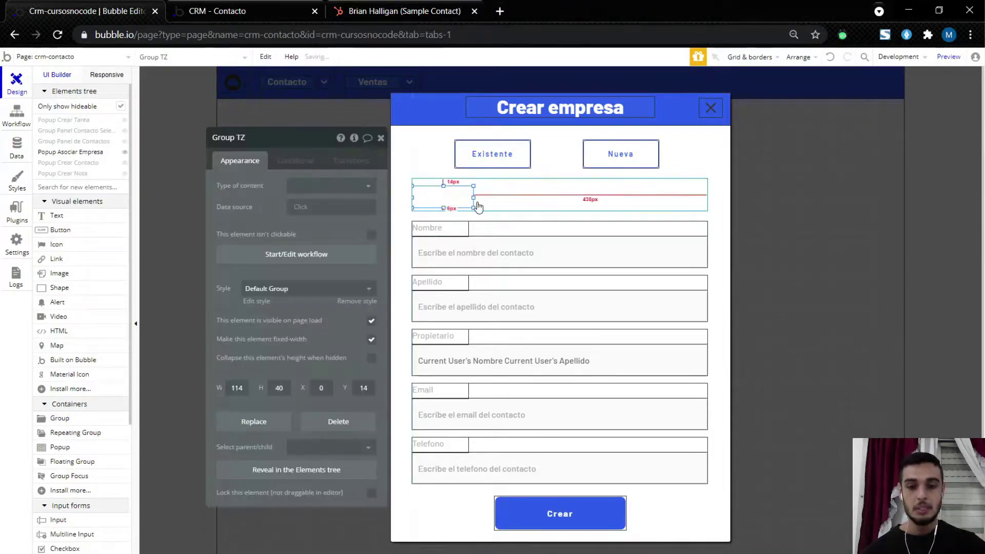
left_click_drag(479, 206, 708, 203)
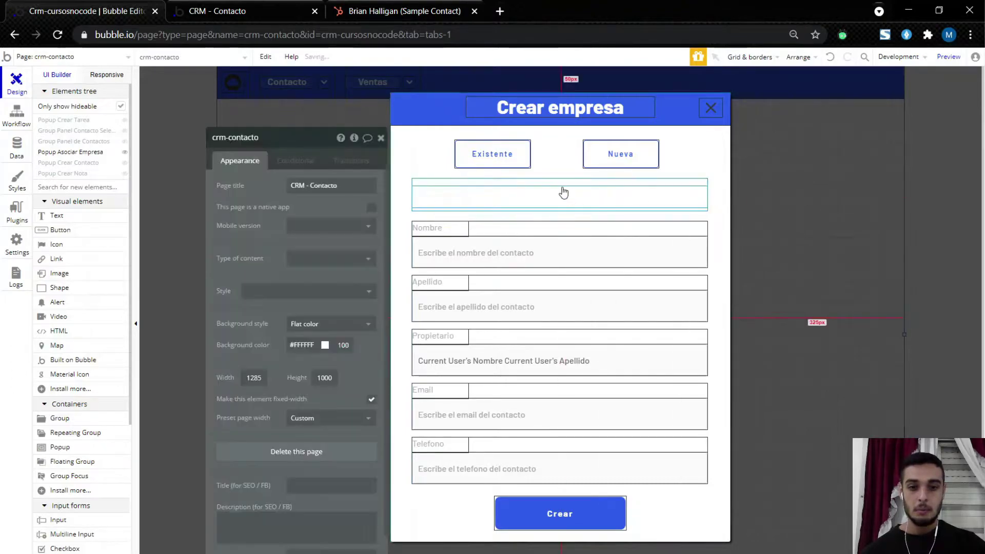
left_click(565, 194)
left_click_drag(561, 185, 561, 185)
right_click(561, 189)
left_click(624, 490)
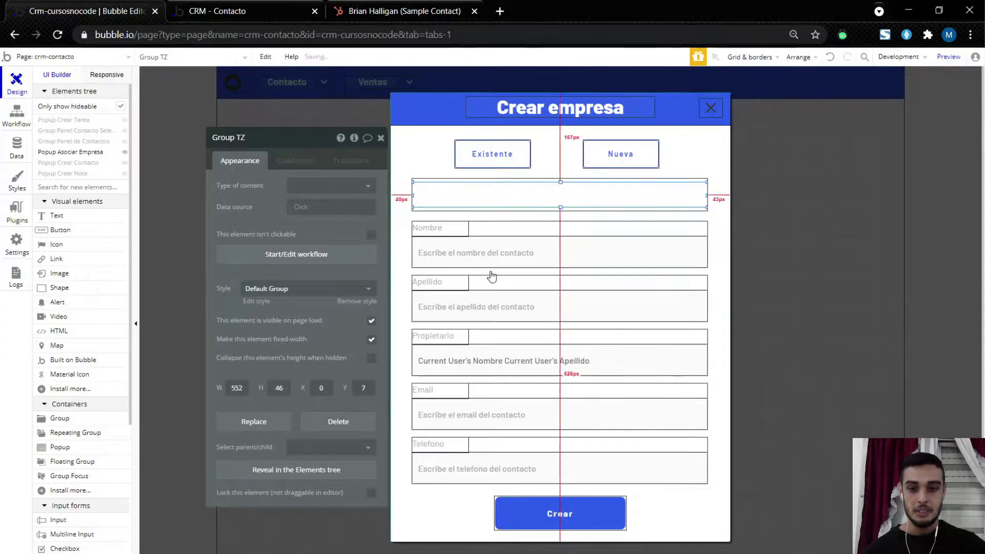
Step: Rename the new group inside the cell "Group Contenedor de Empresas"
left_click_drag(237, 137, 268, 137)
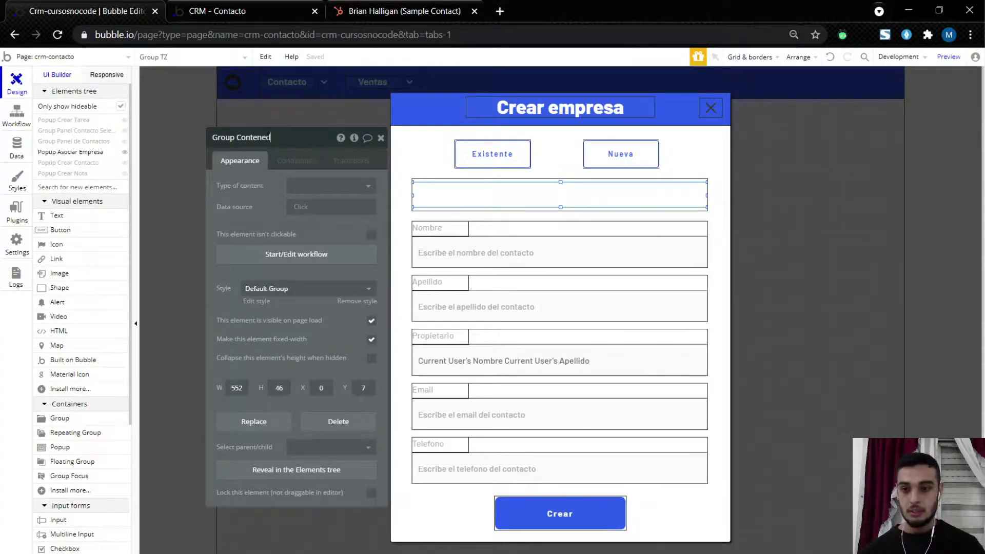
type("Contenedor de Empresa")
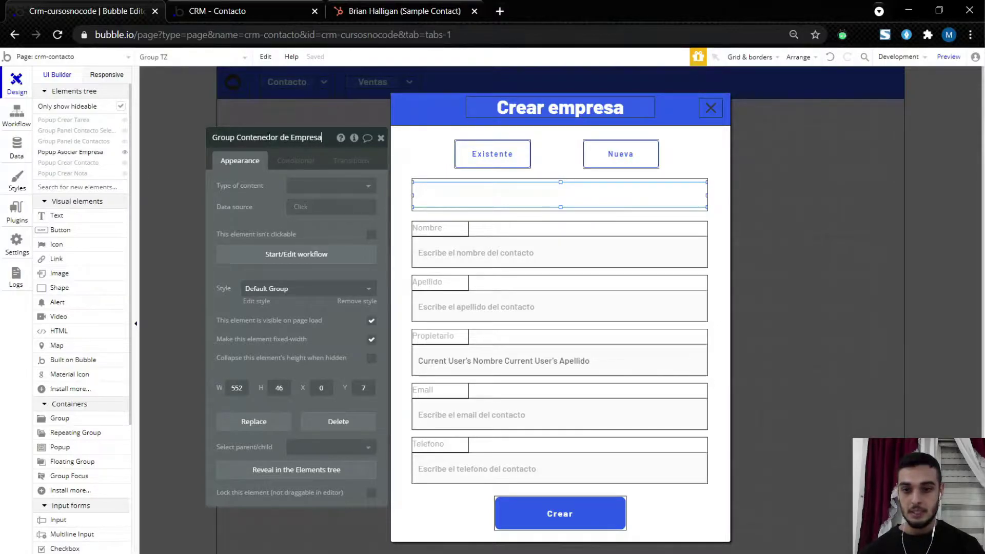
type("s")
key("Return")
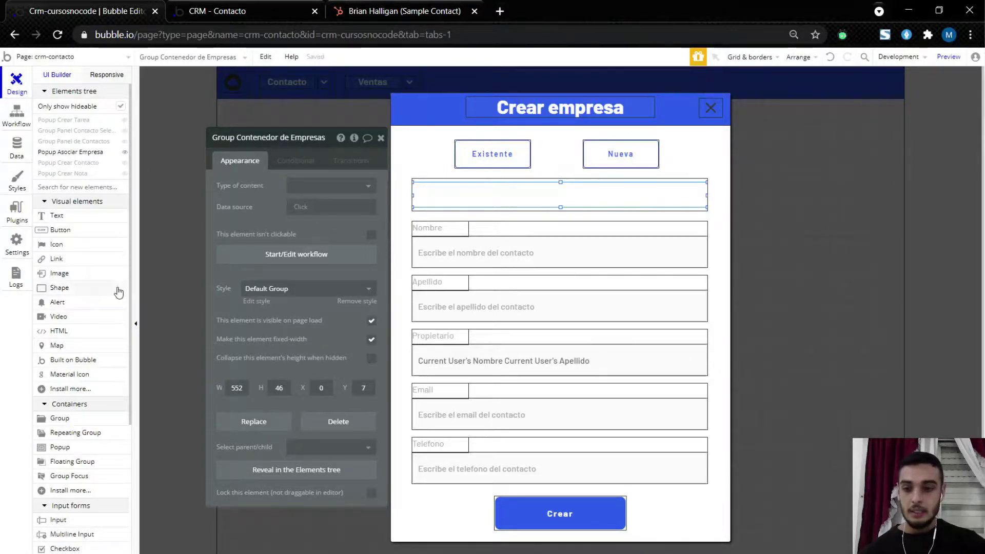
Step: Set the container group's content type to Empresa and its data source to Current cell's Empresa
left_click(359, 186)
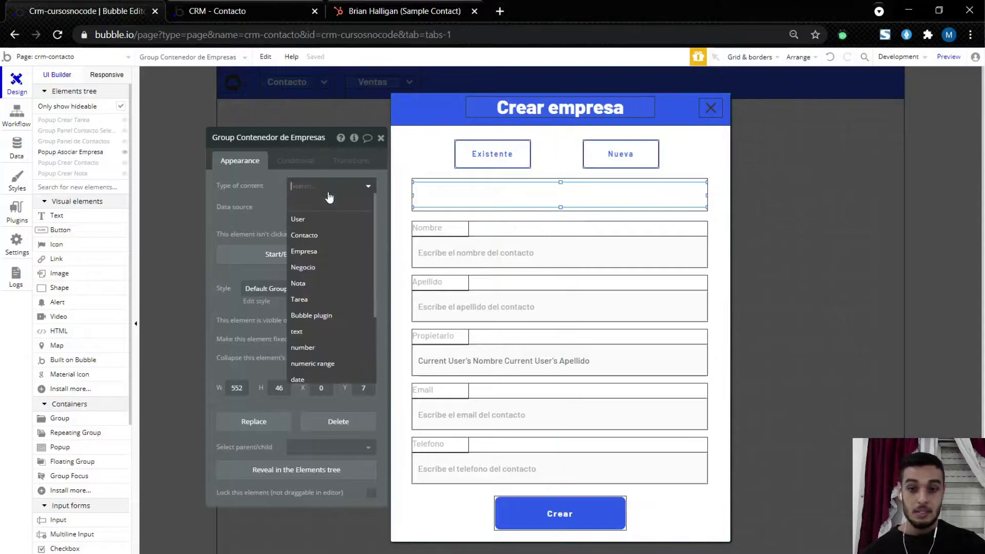
left_click(335, 251)
left_click(309, 208)
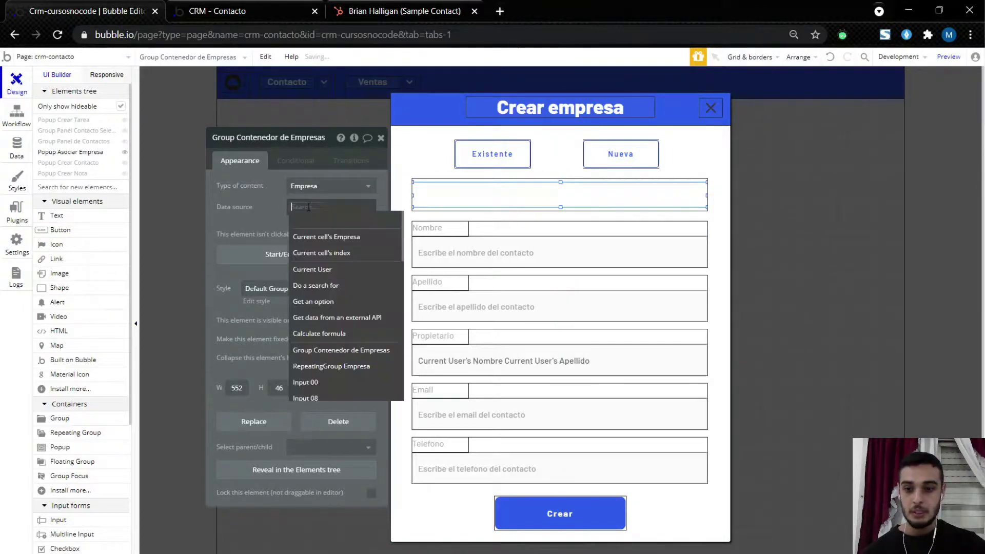
left_click(324, 237)
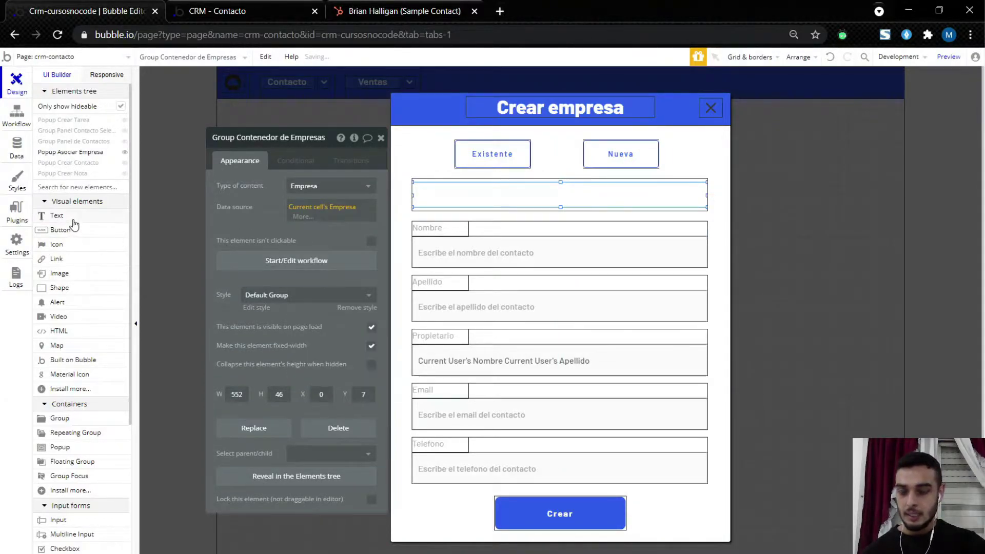
Step: Add a text about 392 by 32 px at X 8, Y 6 in the container group, showing Parent group's Empresa's Nombre
left_click(58, 215)
left_click_drag(416, 186, 608, 203)
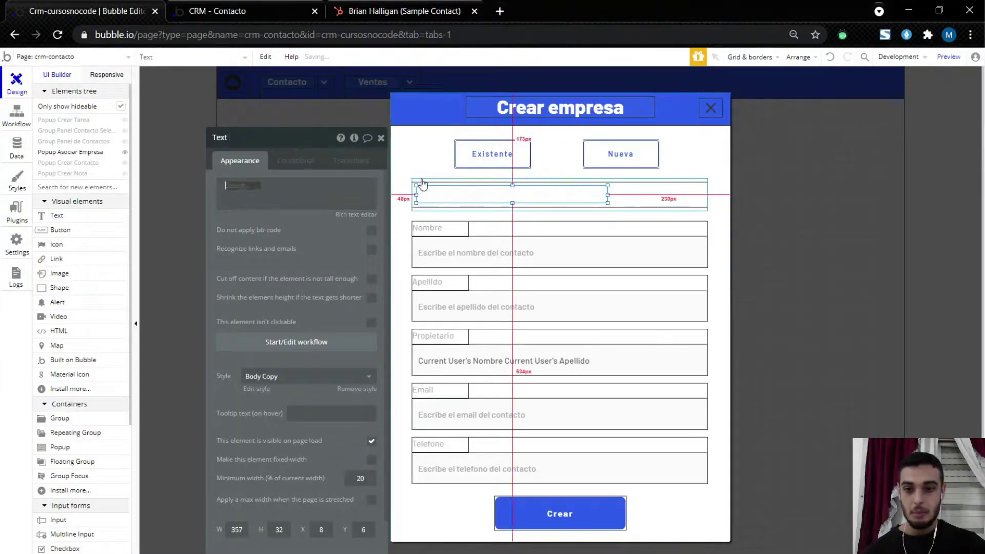
left_click(236, 193)
left_click(288, 218)
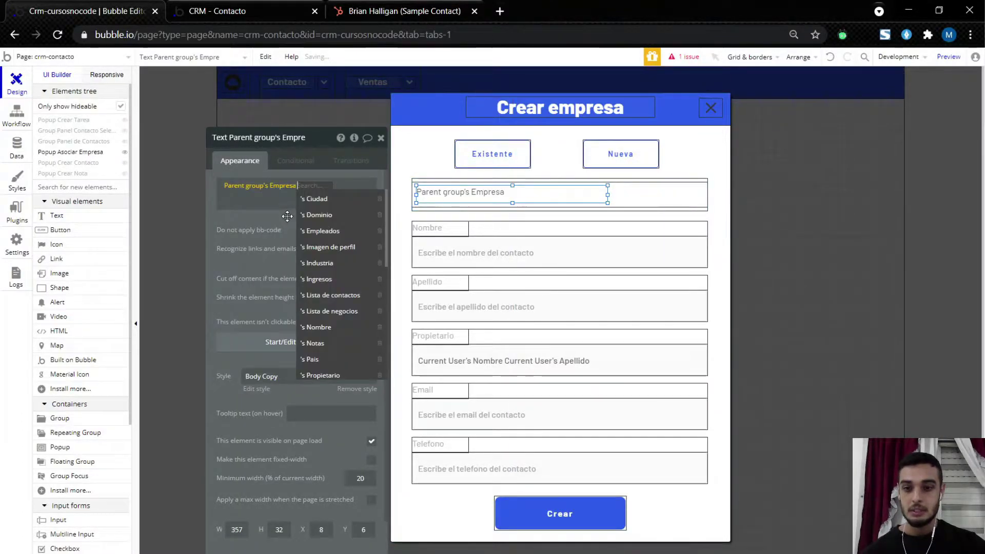
left_click(338, 327)
mouse_move(608, 194)
left_mouse_down()
mouse_move(651, 195)
mouse_move(613, 194)
mouse_move(626, 194)
left_mouse_up()
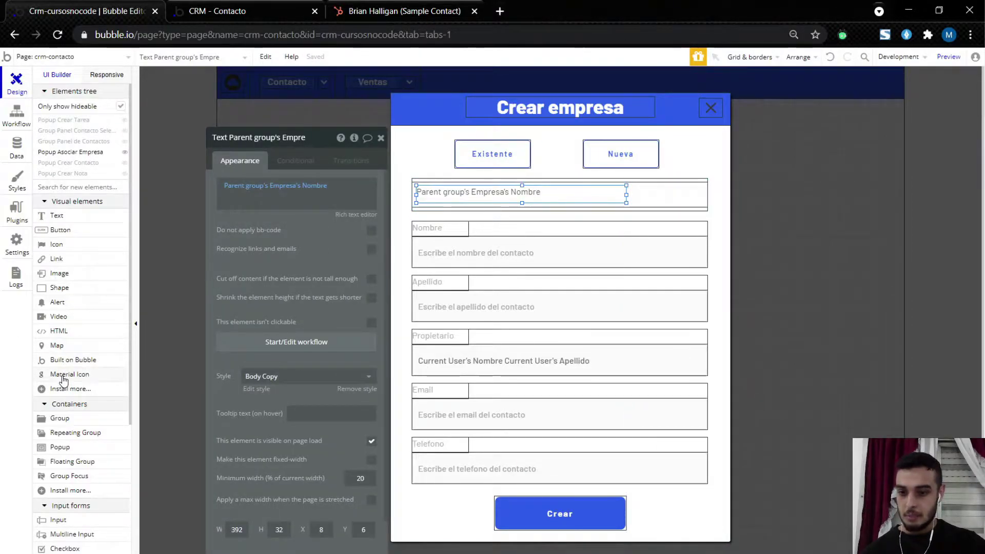
Step: Add a Material Icon beside the company name in the container group, using the unchecked radio button icon
left_click(62, 378)
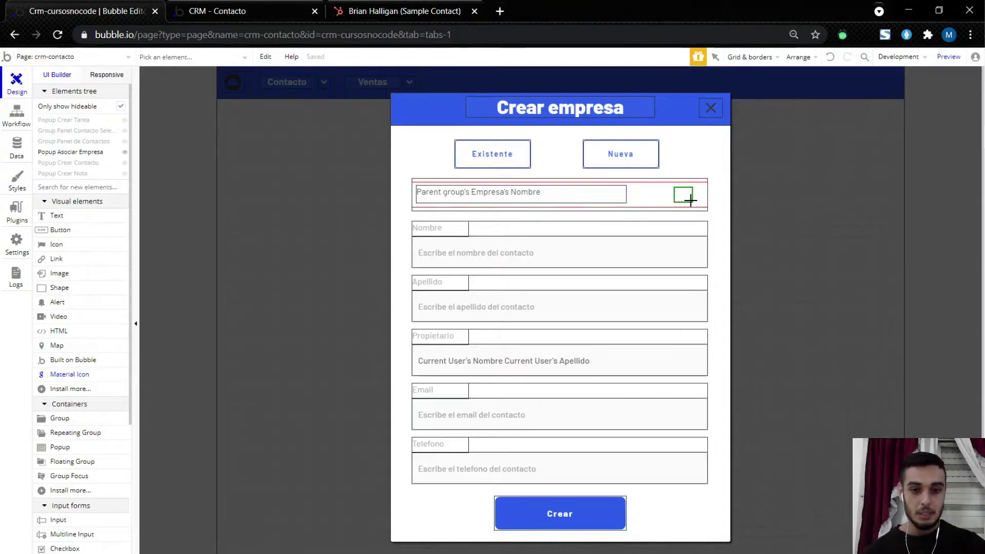
left_click_drag(691, 200, 693, 203)
type("radio")
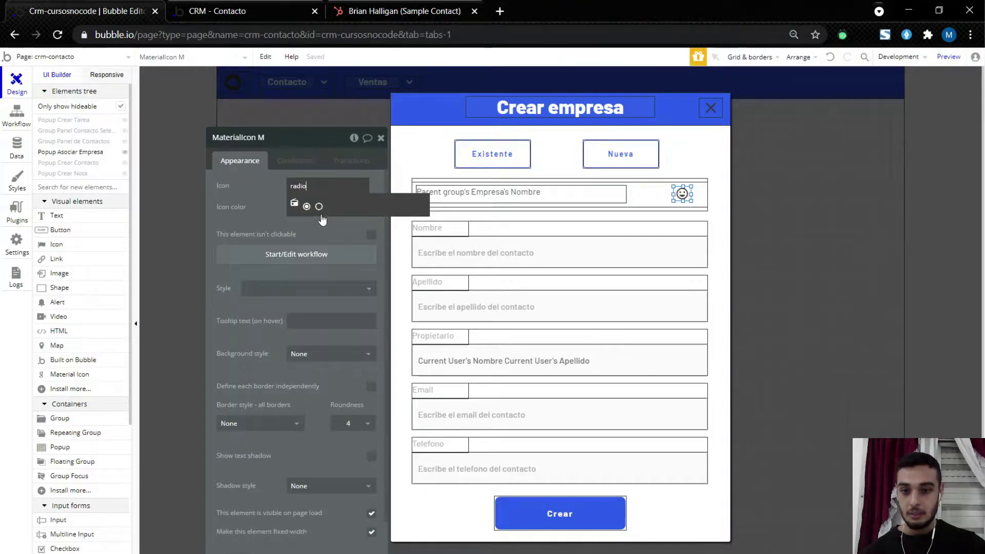
left_click(319, 206)
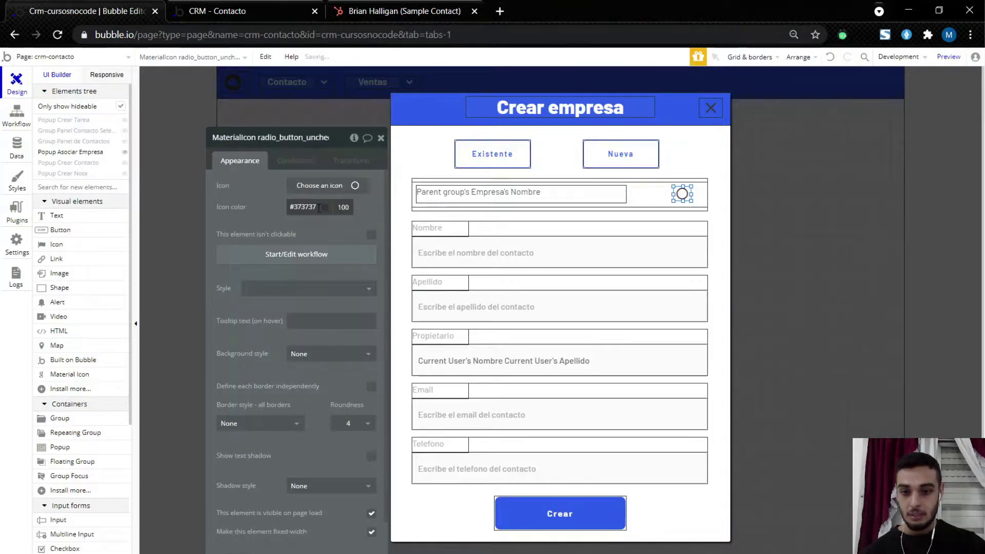
Step: Set the radio icon to 30 by 30 px and place it vertically centred at X 509, Y 8
scroll(285, 402, "down", 2)
double_click(237, 495)
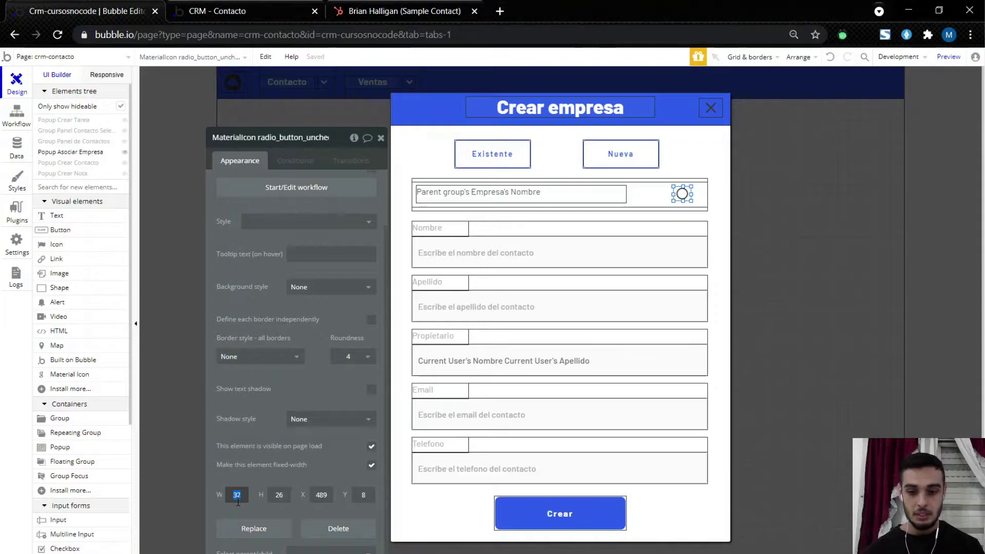
type("30")
key("Tab")
type("3")
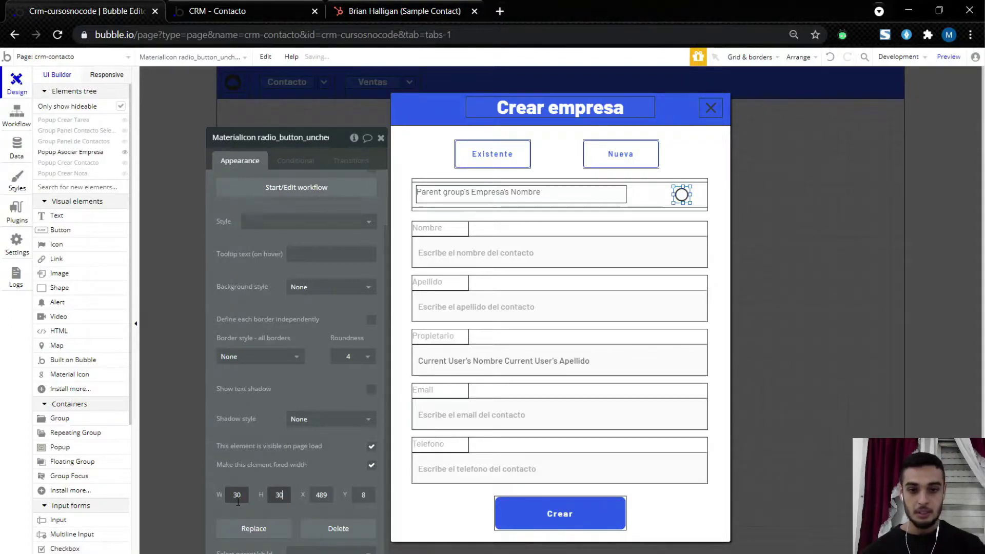
right_click(682, 195)
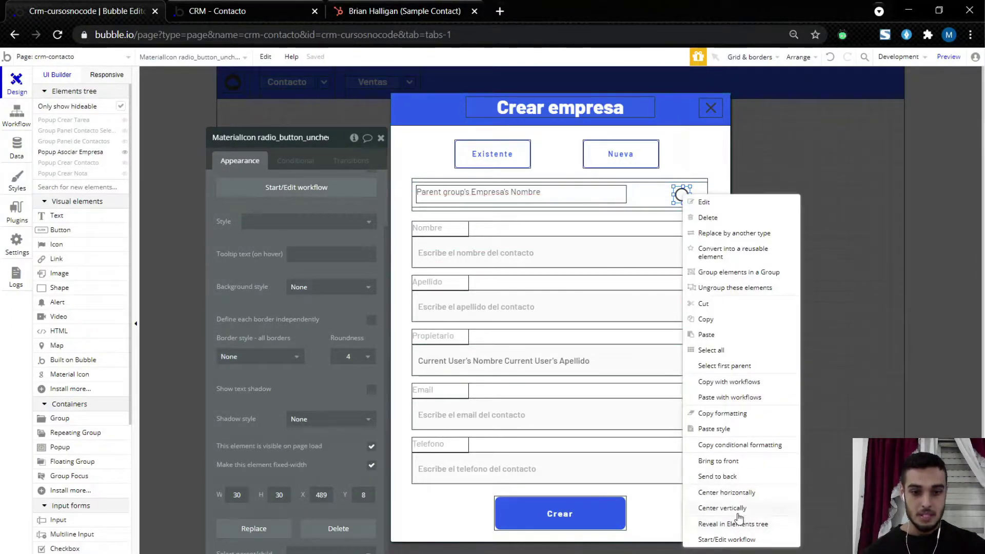
left_click(737, 507)
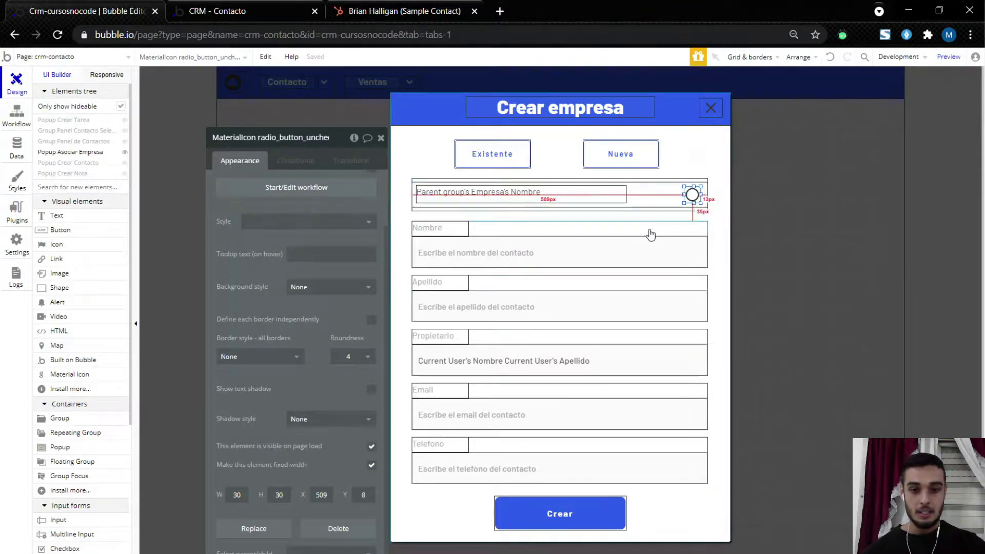
Step: Extend the Popup Asociar Empresa slightly downward to leave more space below the Crear button
left_click(562, 536)
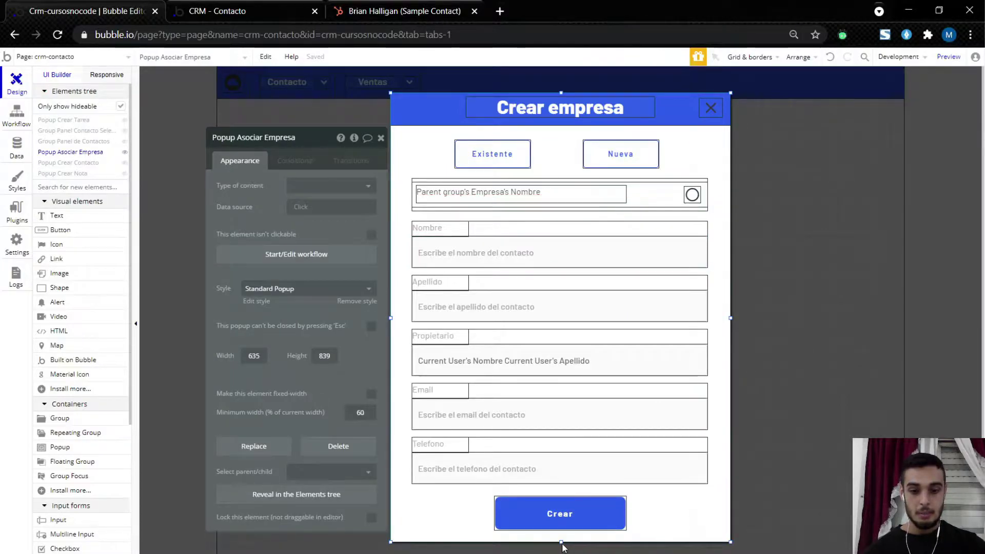
left_click_drag(563, 547, 563, 547)
left_click(587, 527)
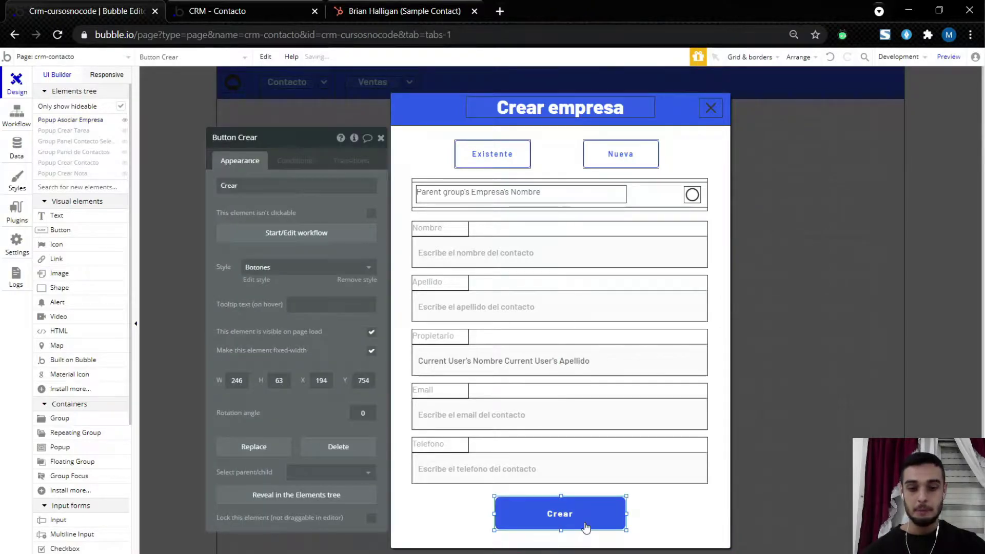
left_click(558, 236)
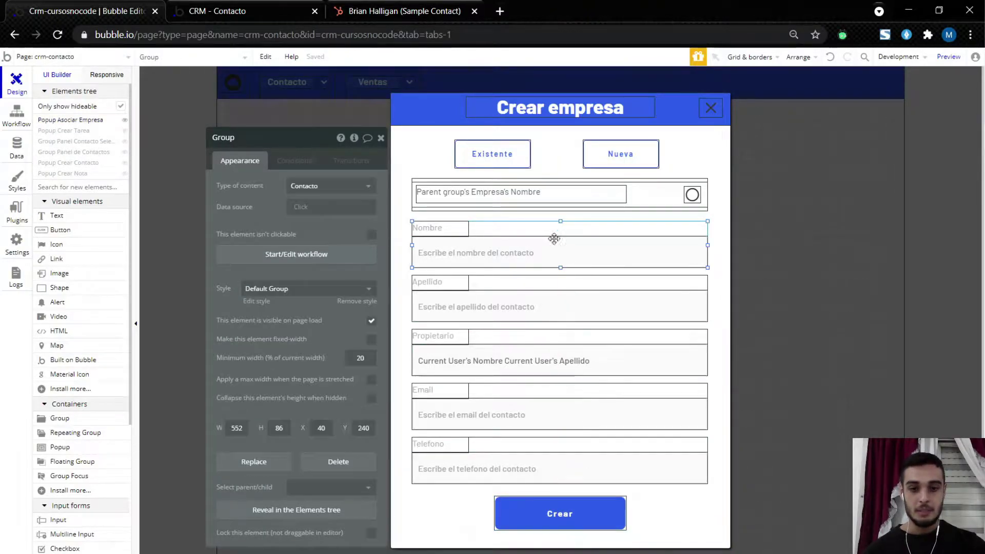
Step: Wrap the Empresa repeating group in a new group and enlarge that group to 80 px high
left_click(659, 209)
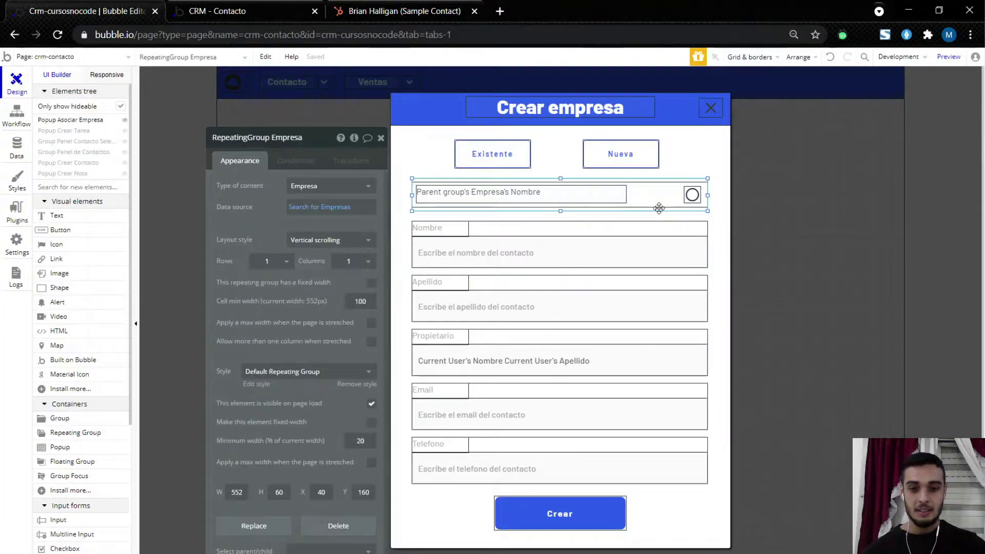
right_click(659, 209)
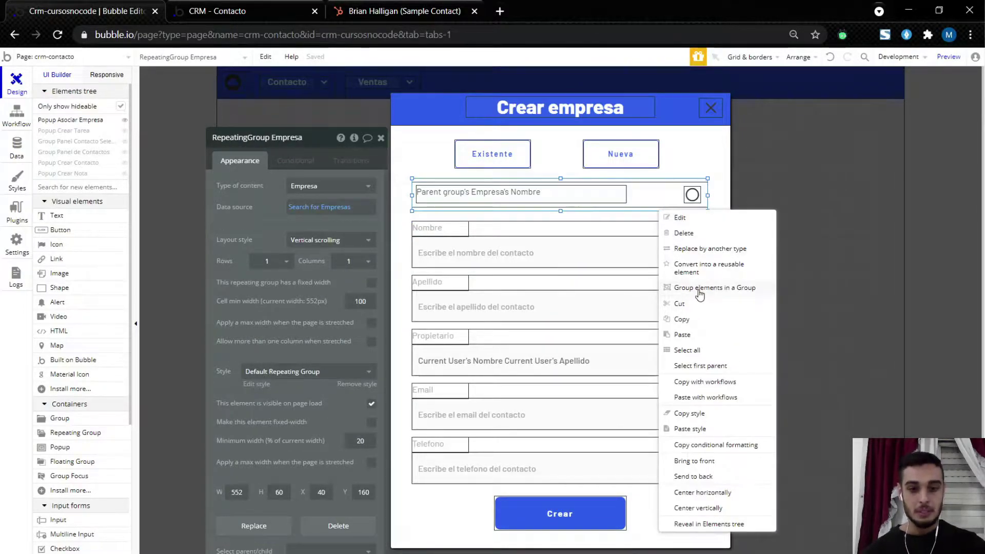
mouse_move(699, 291)
left_click(810, 286)
left_click_drag(561, 211, 562, 221)
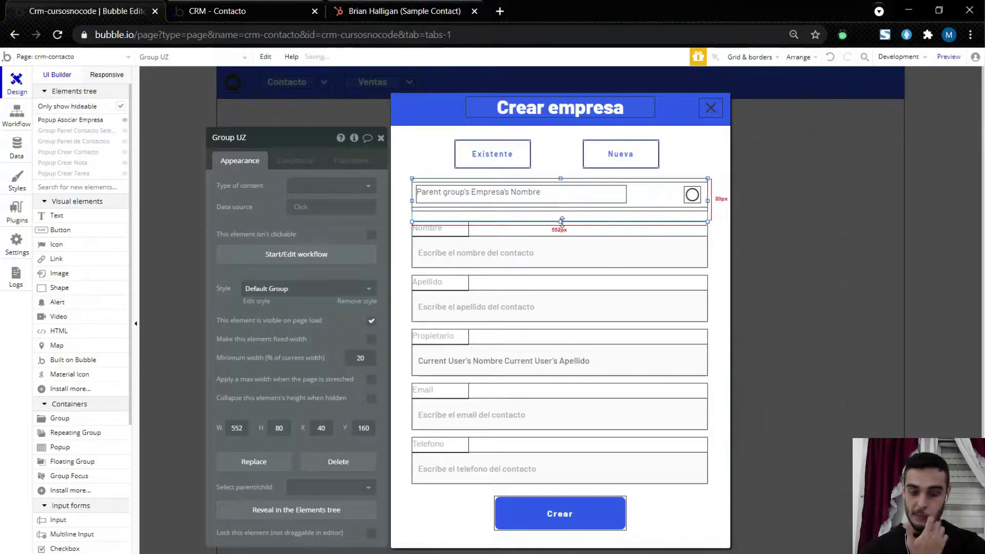
Step: Group the five field groups from Nombre to Telefono together and name the new group "Group Nueva"
left_click(518, 231)
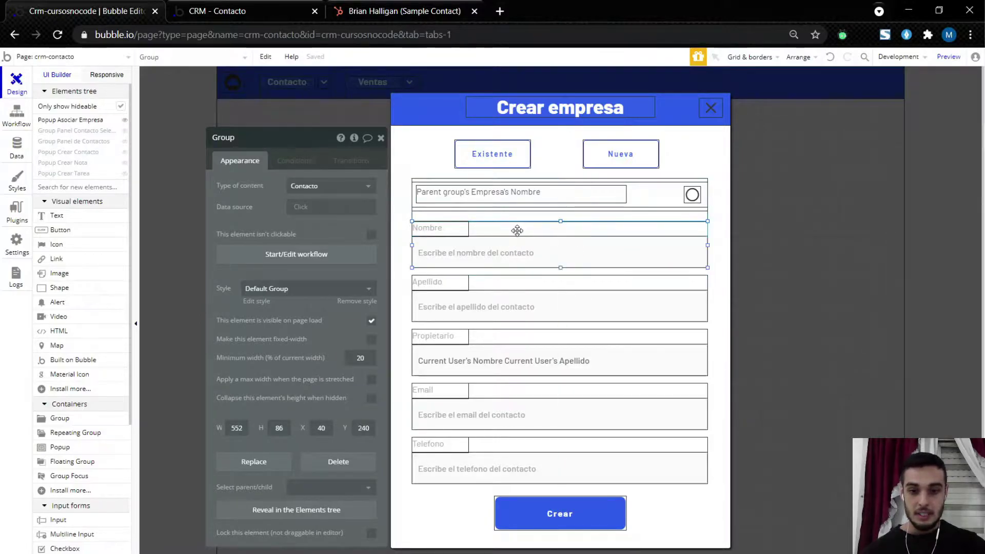
left_click(540, 291, "shift")
left_click(546, 338, "shift")
left_click(547, 399, "shift")
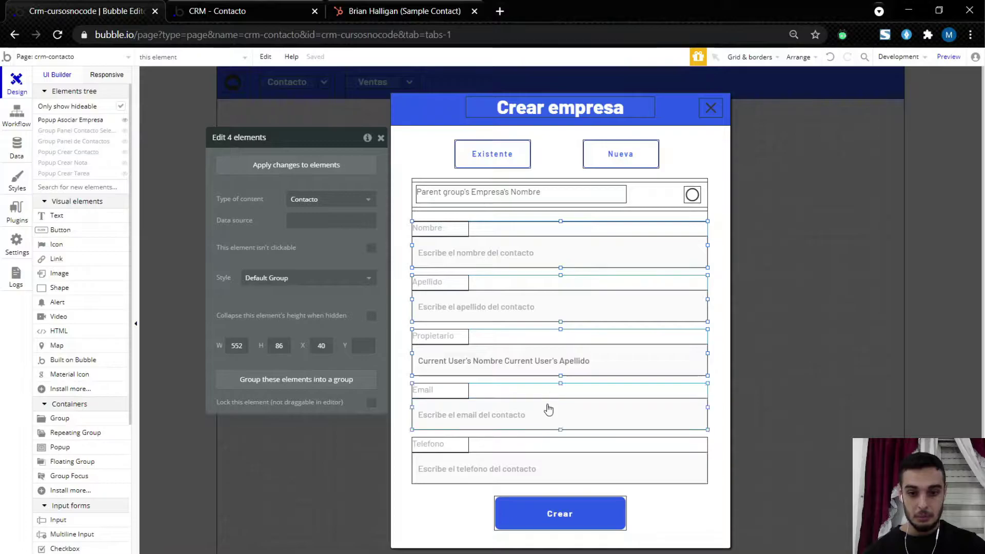
left_click(540, 452, "shift")
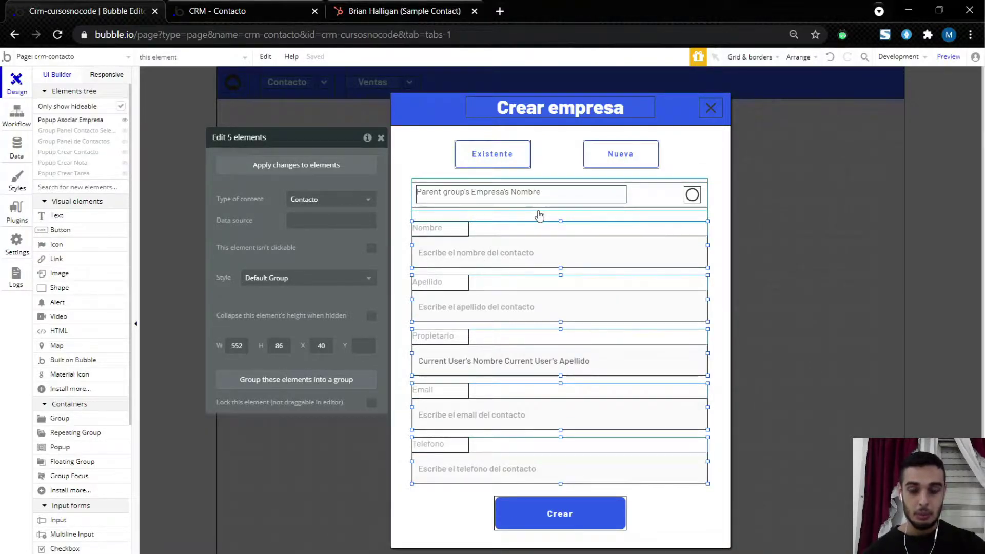
right_click(557, 445)
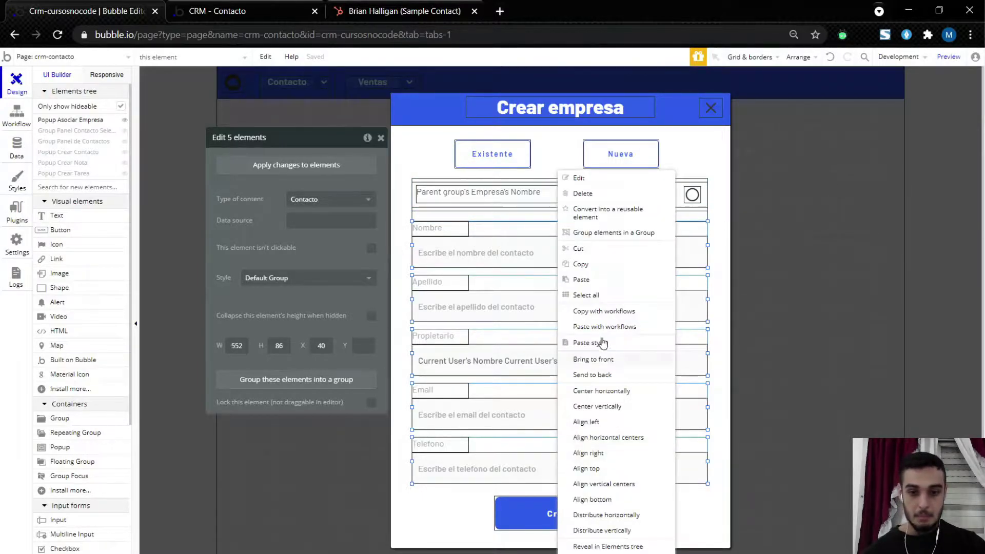
left_click(611, 233)
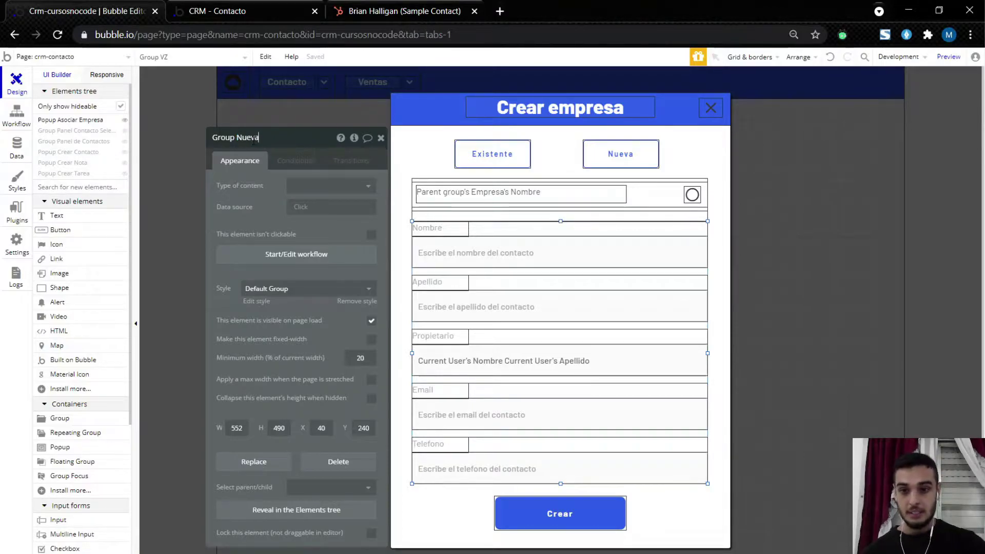
Step: Rename the group around the companies repeating group "Group Existente"
left_click(449, 214)
double_click(280, 139)
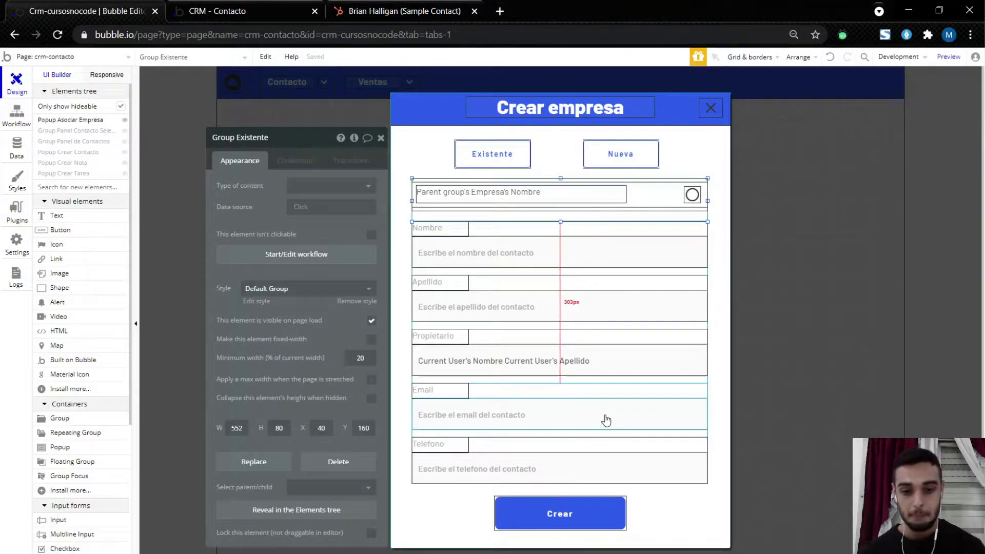
left_click(560, 513)
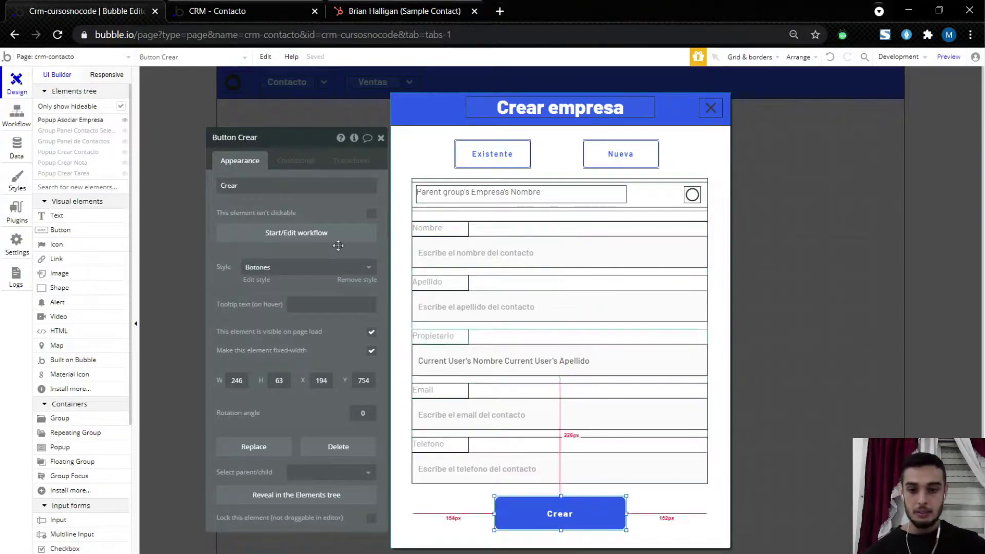
double_click(297, 185)
left_click(242, 189)
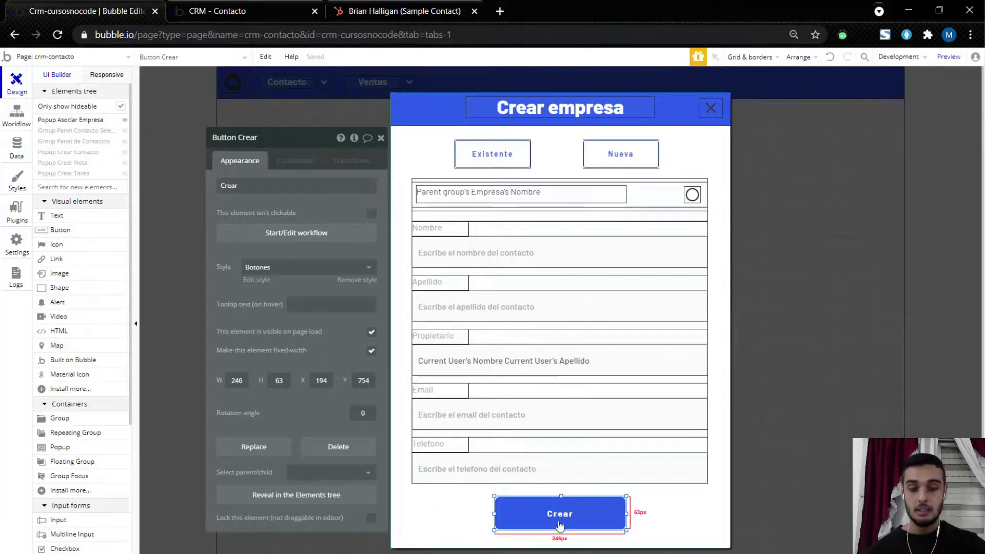
Step: Create a workflow for the Existente button with a Set state action on the crm-contacto page element
left_click(504, 171)
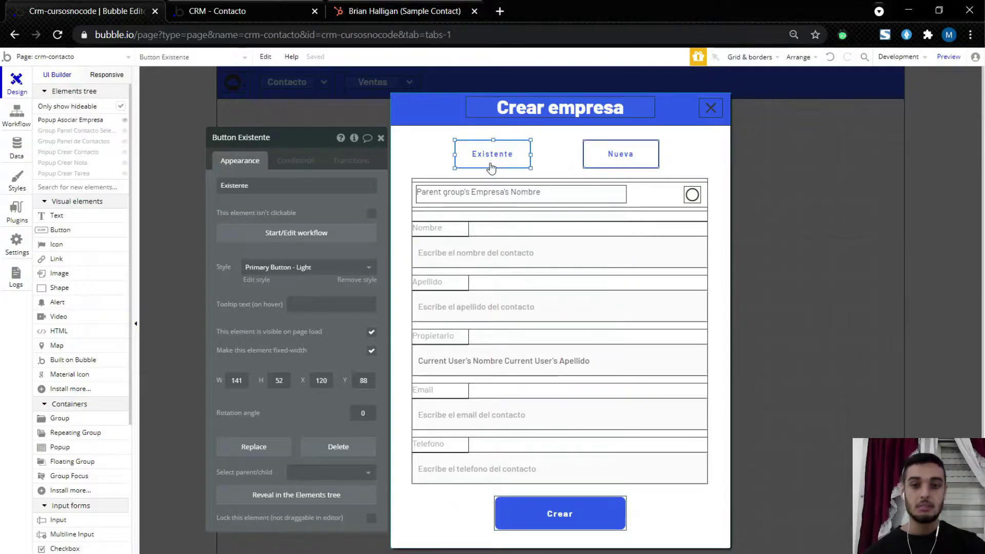
left_click(372, 234)
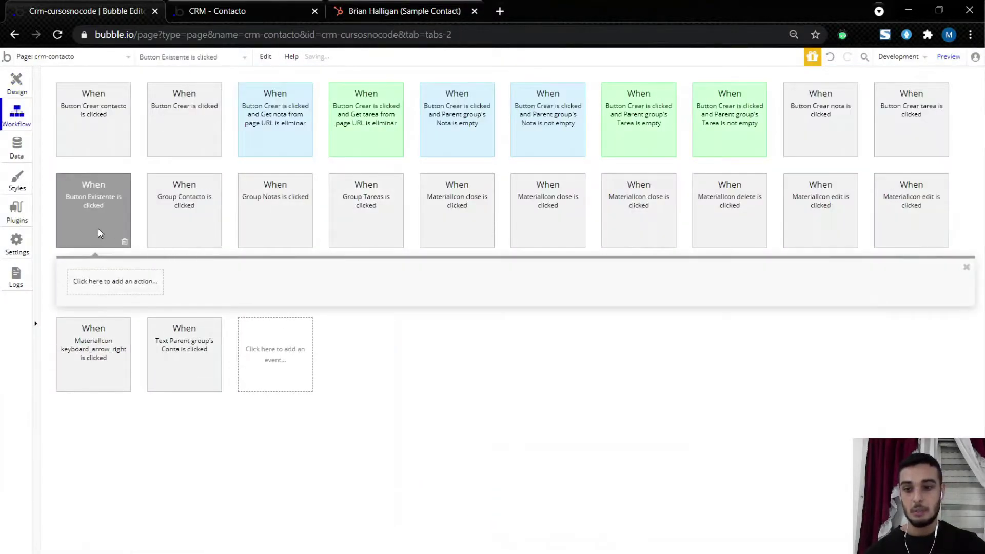
mouse_move(94, 201)
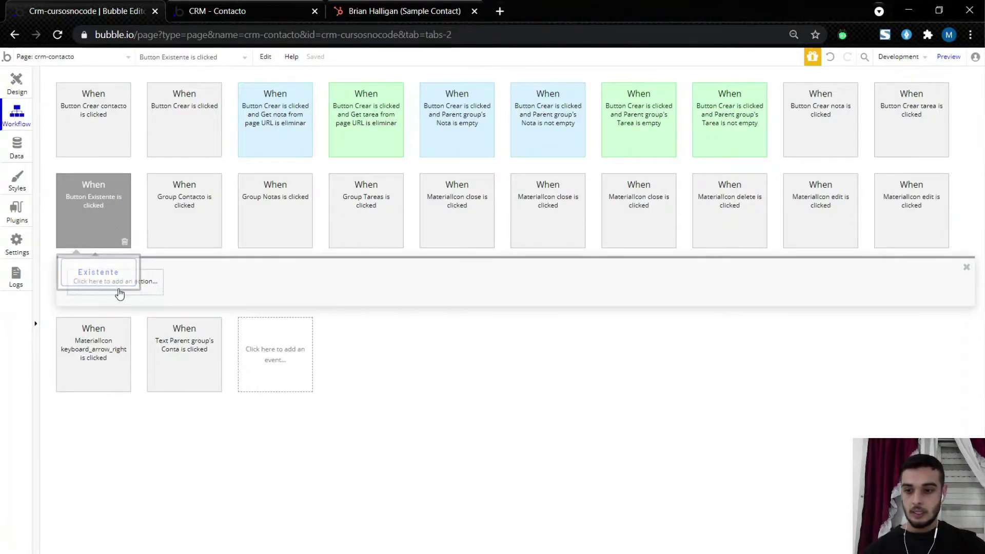
left_click(123, 281)
mouse_move(131, 435)
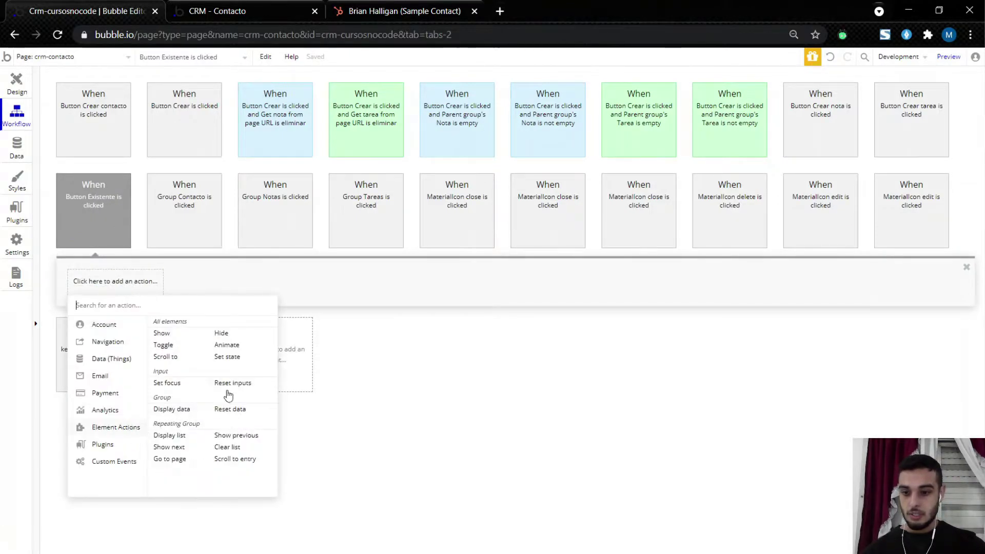
left_click(239, 359)
left_click(315, 166)
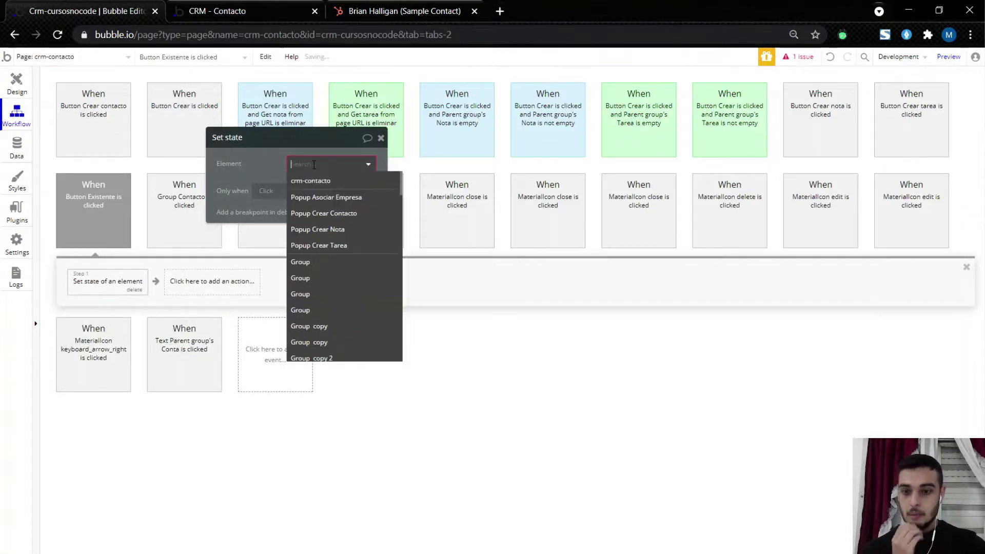
left_click(311, 180)
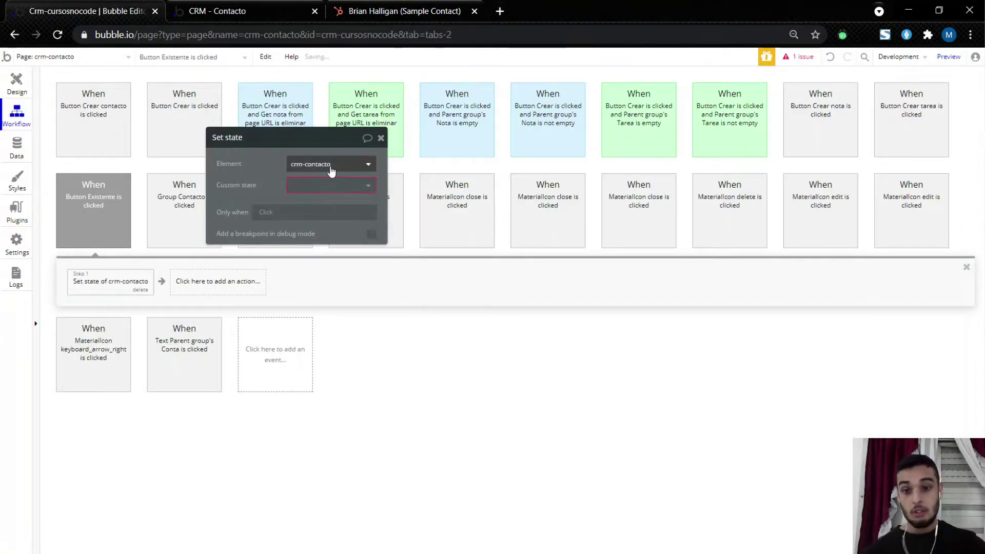
Step: Create a custom state of type text named "vista[existente-nueva]" for the Set state action
left_click(314, 193)
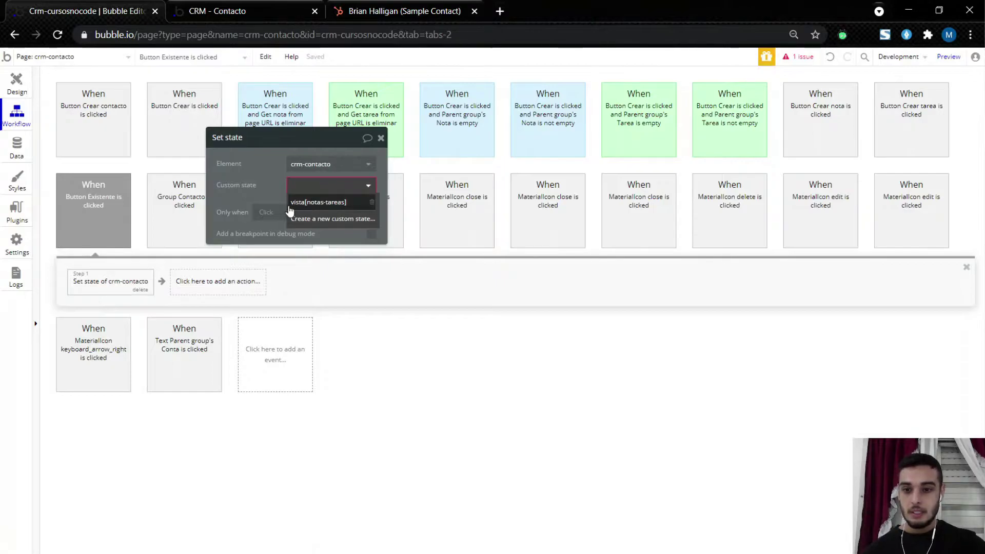
left_click(339, 219)
type("vista")
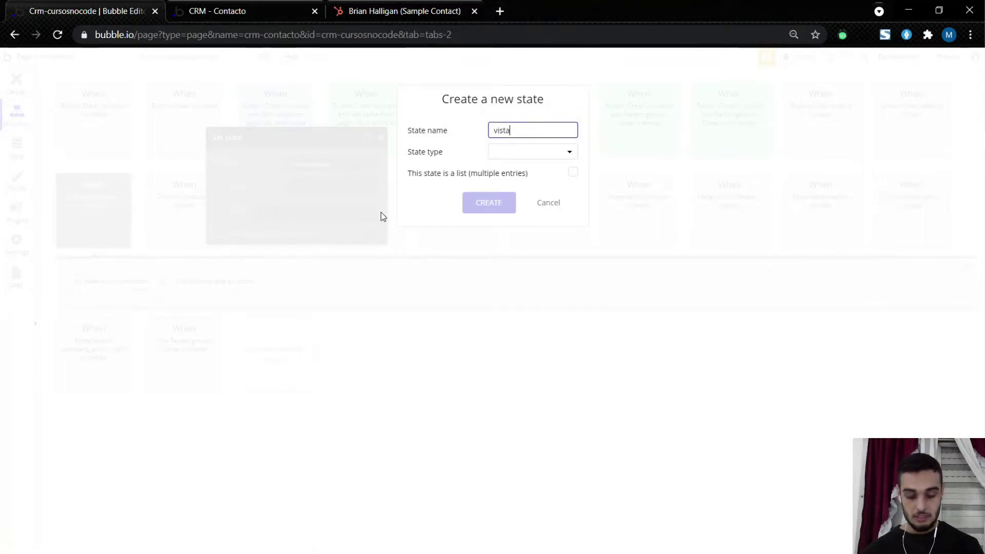
type("lexis")
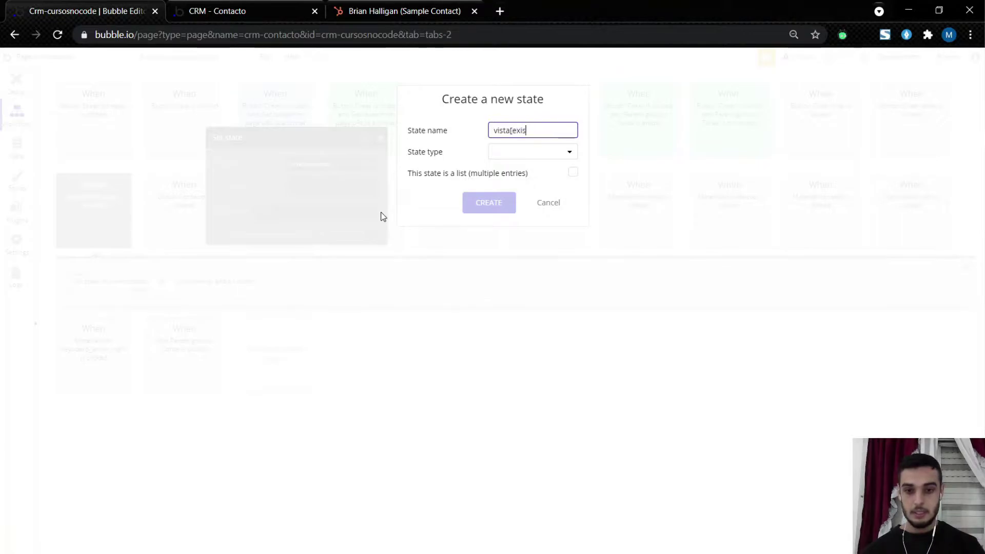
type("tente-nueva]")
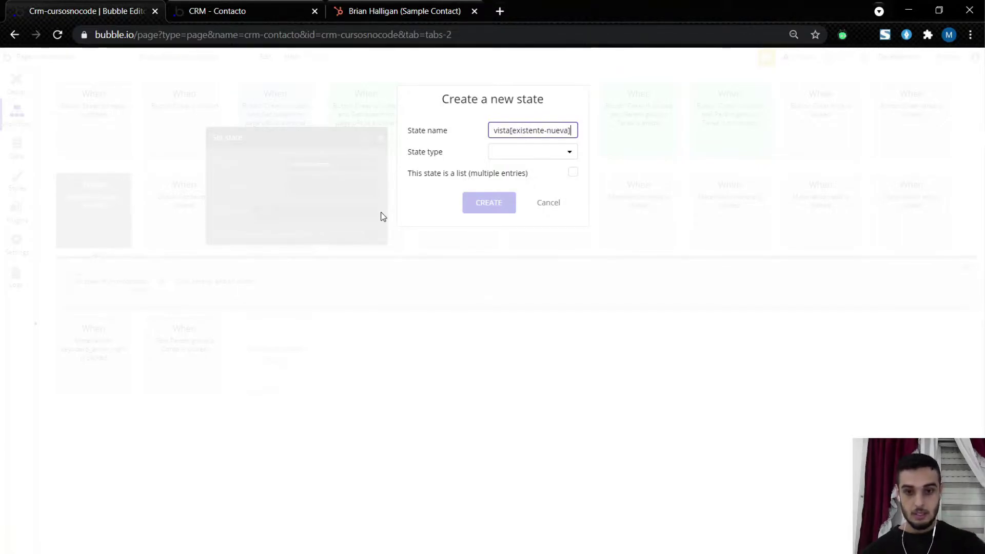
left_click(550, 160)
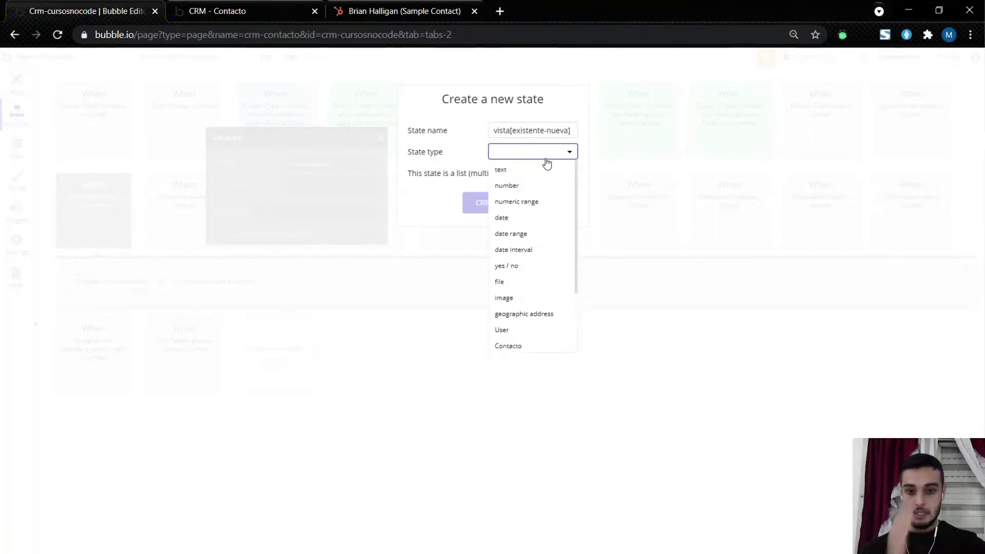
left_click(537, 170)
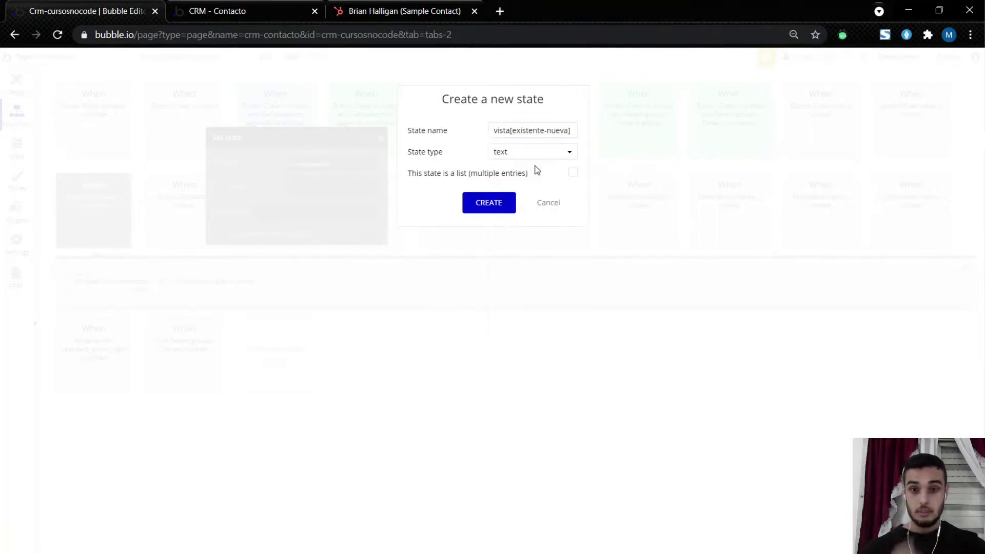
left_click(511, 207)
Step: Set the value of the vista[existente-nueva] state to "Existente" in the Existente button's workflow
mouse_move(99, 219)
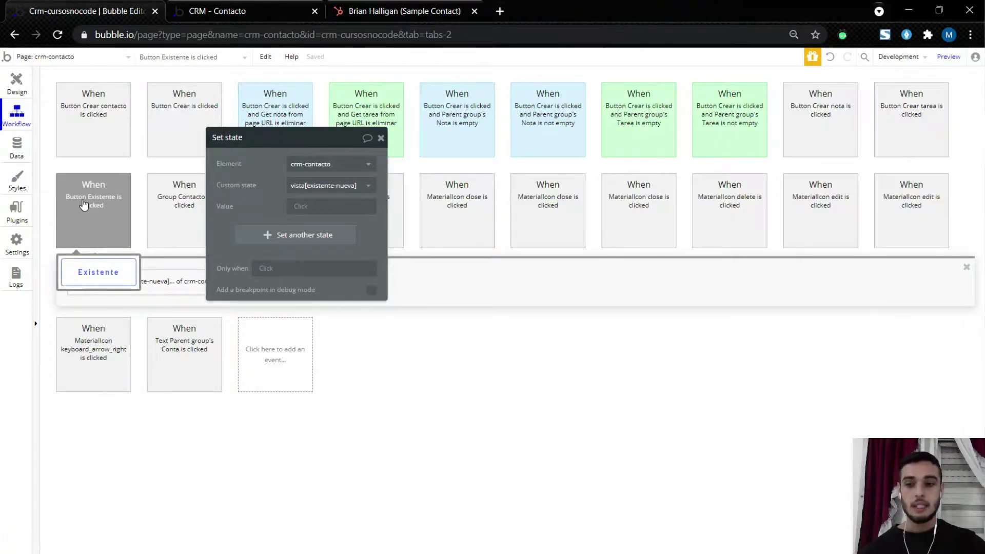
left_click(308, 207)
type("Existente")
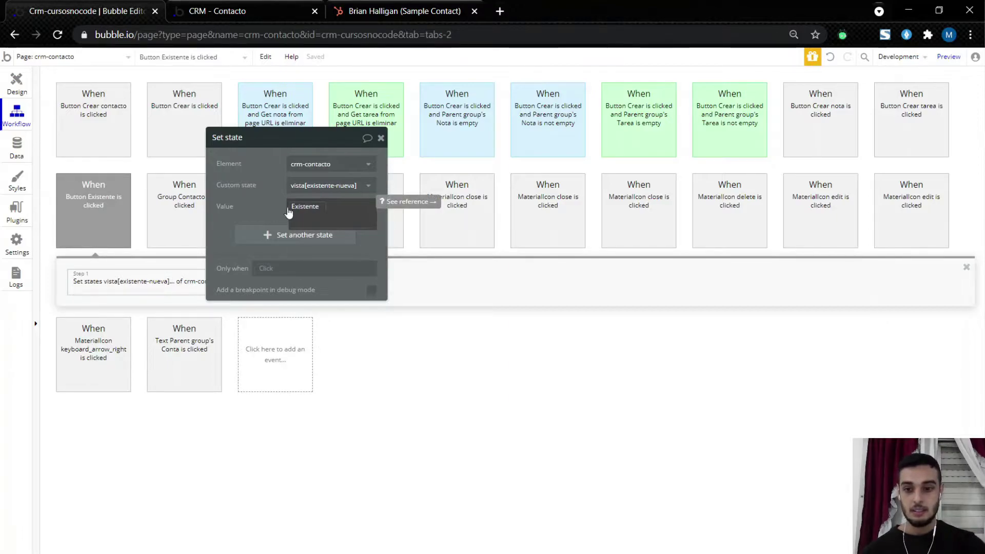
Step: Change the Set state value in the Existente button's workflow to lowercase "existente"
left_click(289, 207)
key("Delete")
type("e")
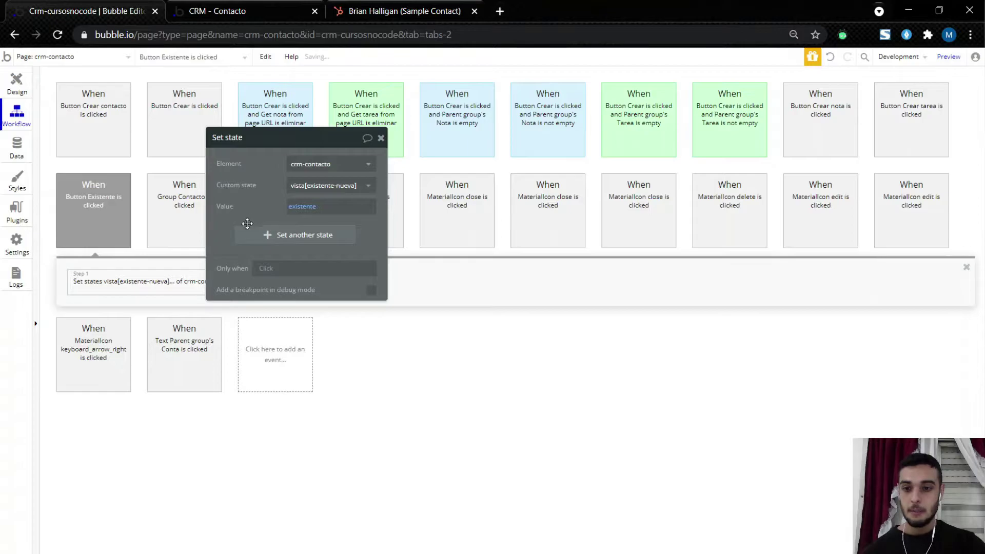
mouse_move(109, 206)
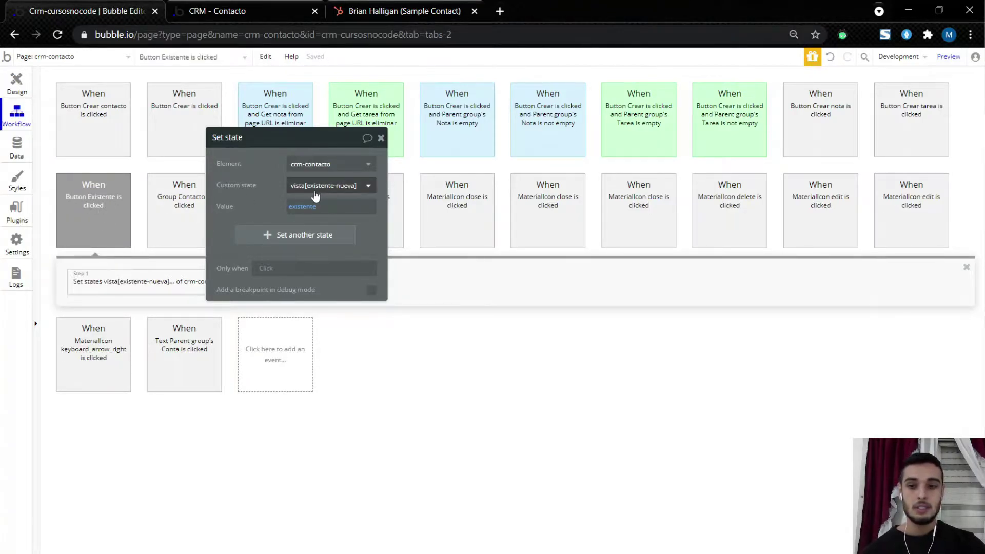
Step: Create a click workflow for the Nueva button in the popup
left_click(16, 85)
left_click(621, 154)
left_click(310, 236)
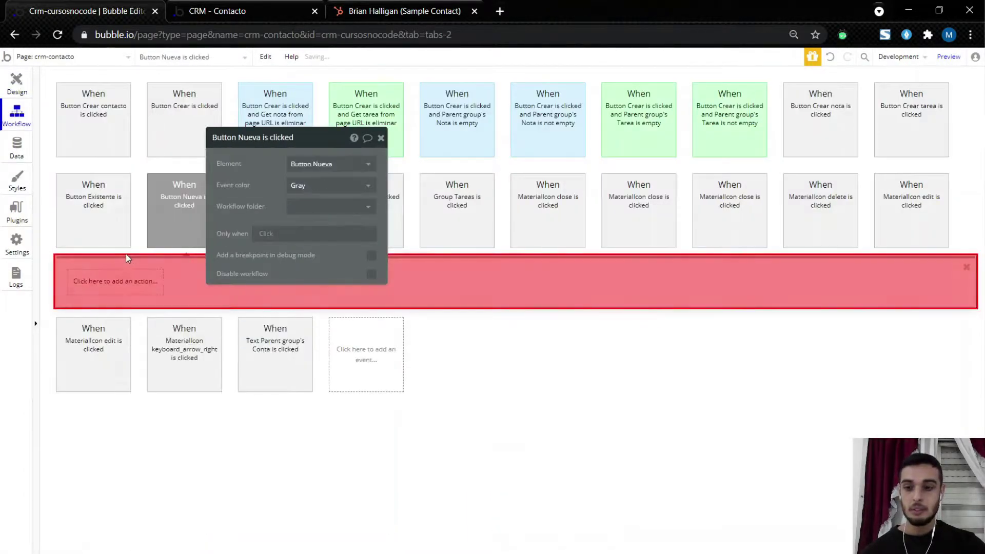
Step: Copy the Set state action from the Existente button's workflow and paste it into the Nueva button's workflow
left_click(108, 241)
left_click(110, 282)
right_click(110, 282)
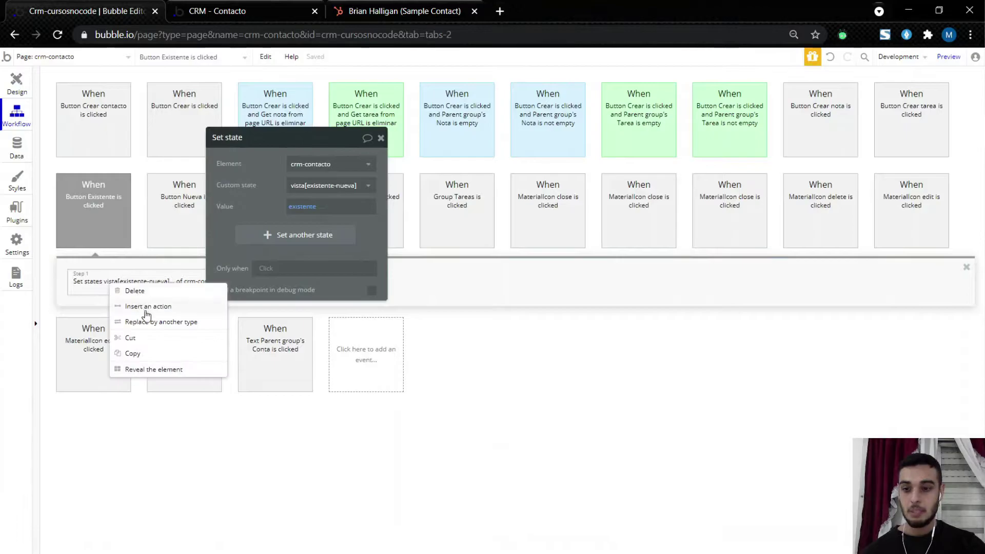
left_click(149, 355)
left_click(164, 211)
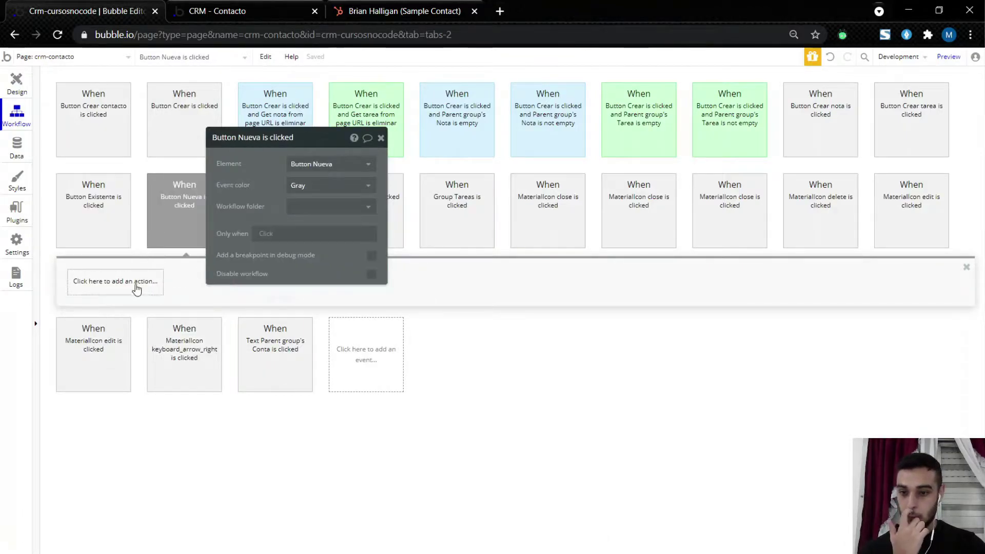
right_click(135, 289)
left_click(154, 297)
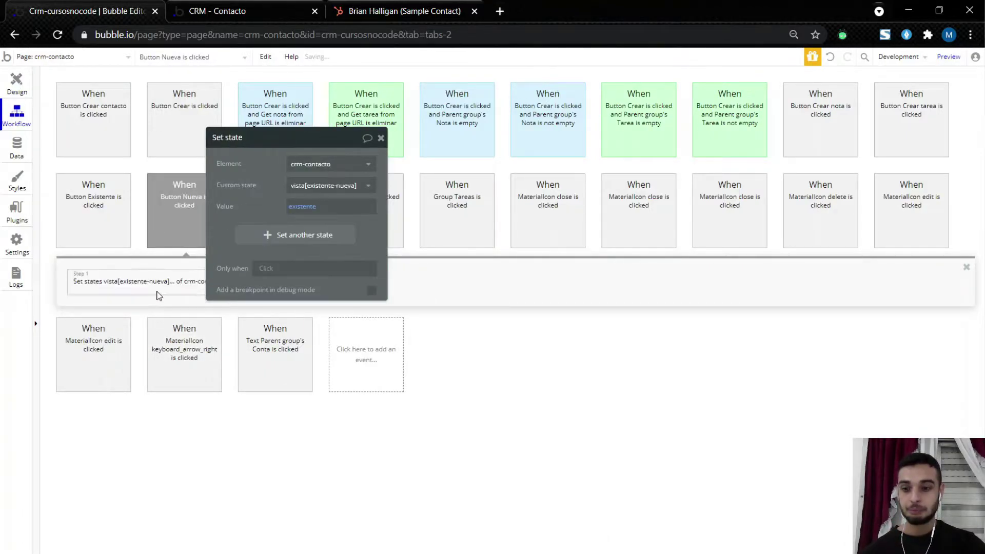
Step: Set the vista[existente-nueva] value to "nueva" in the Nueva button's Set state action
left_click(300, 211)
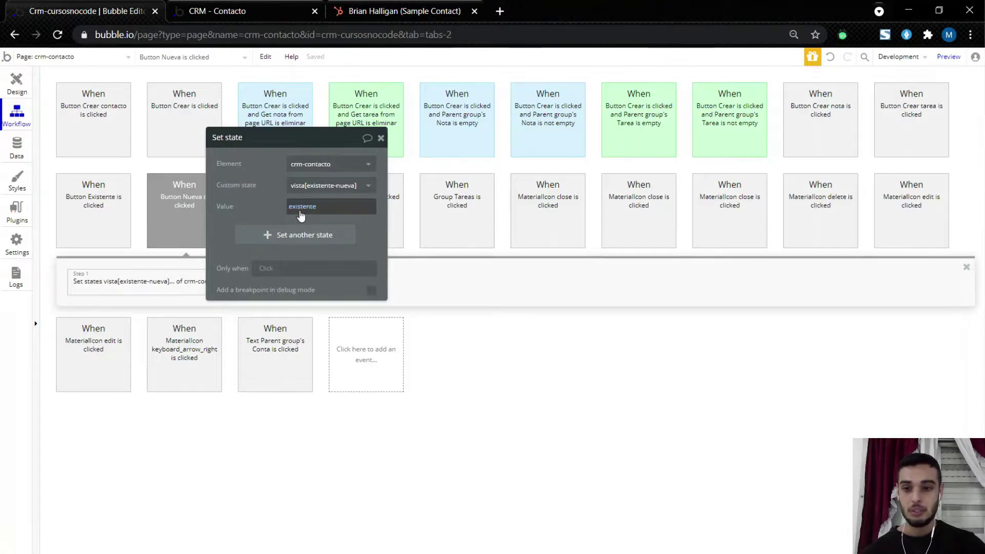
double_click(300, 210)
type("nueva")
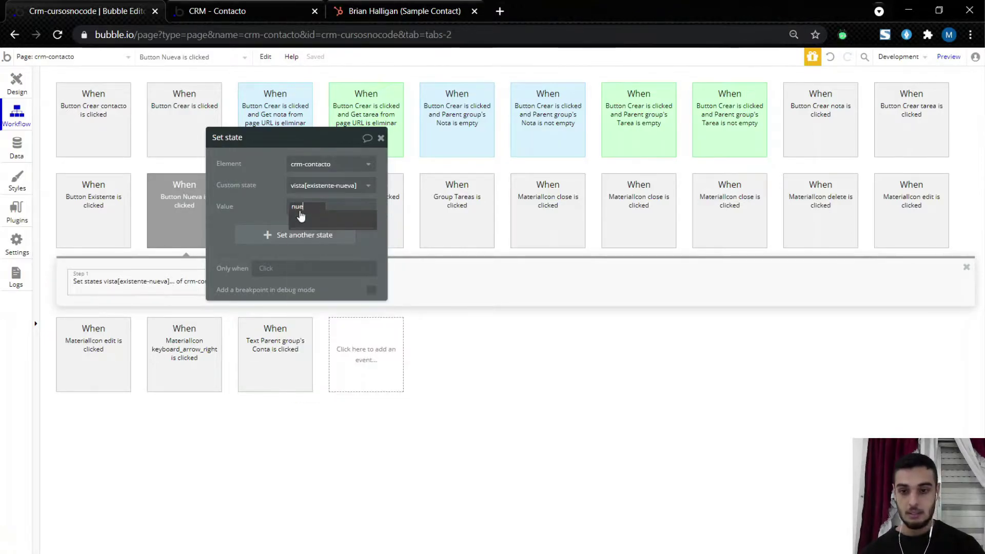
left_click(277, 207)
Step: Add a condition to Group Existente for when crm-contacto's vista[existente-nueva] is not "existente"
left_click(17, 84)
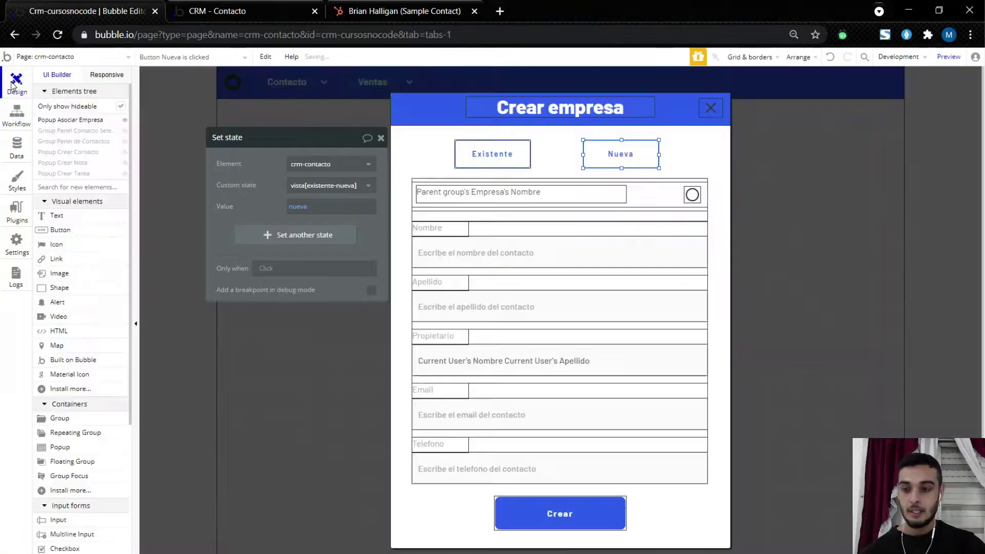
left_click(588, 216)
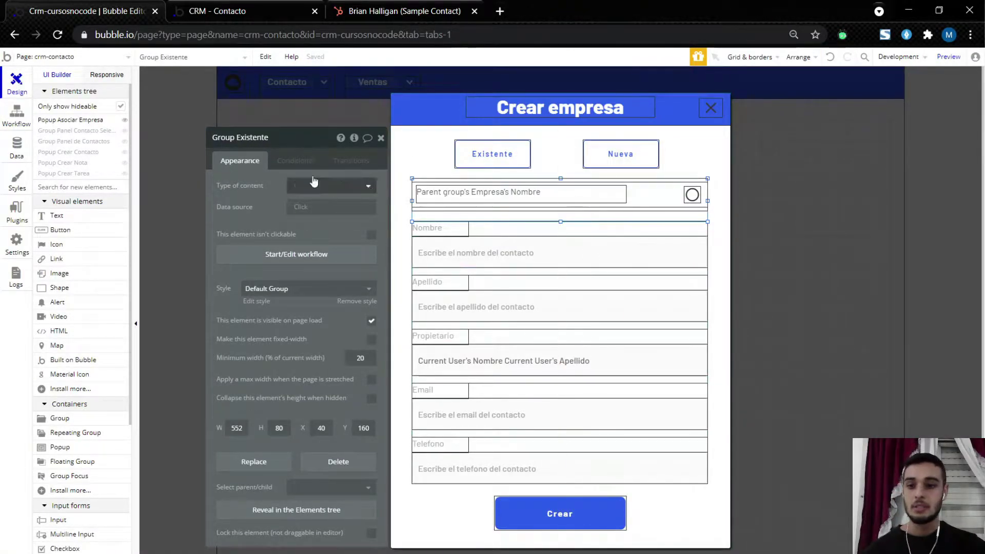
left_click(296, 163)
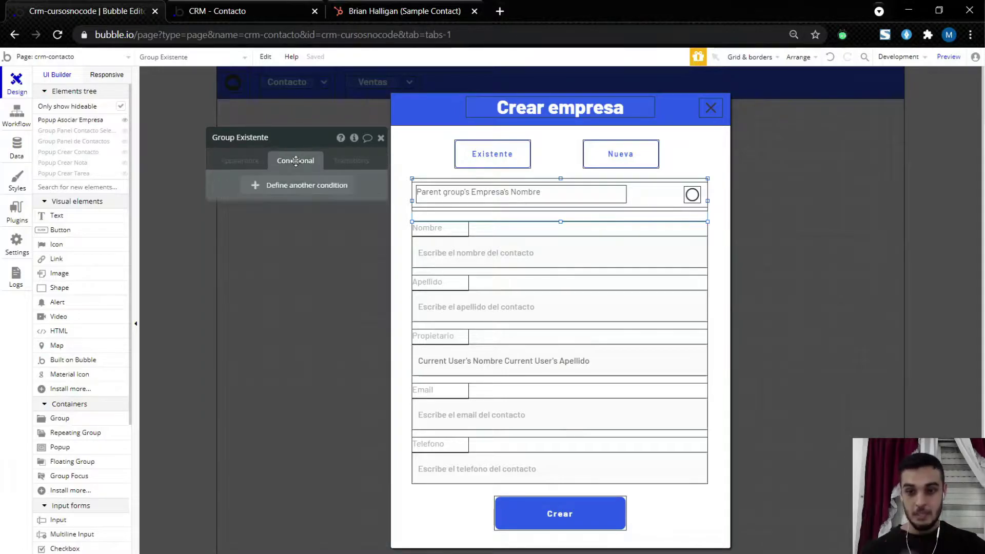
left_click(296, 189)
left_click(259, 193)
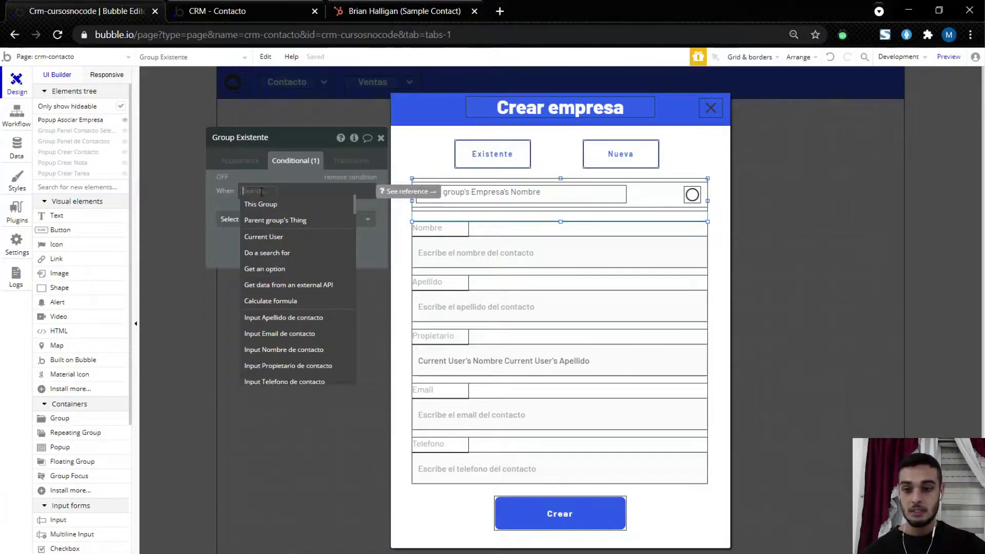
type("crm")
left_click(272, 205)
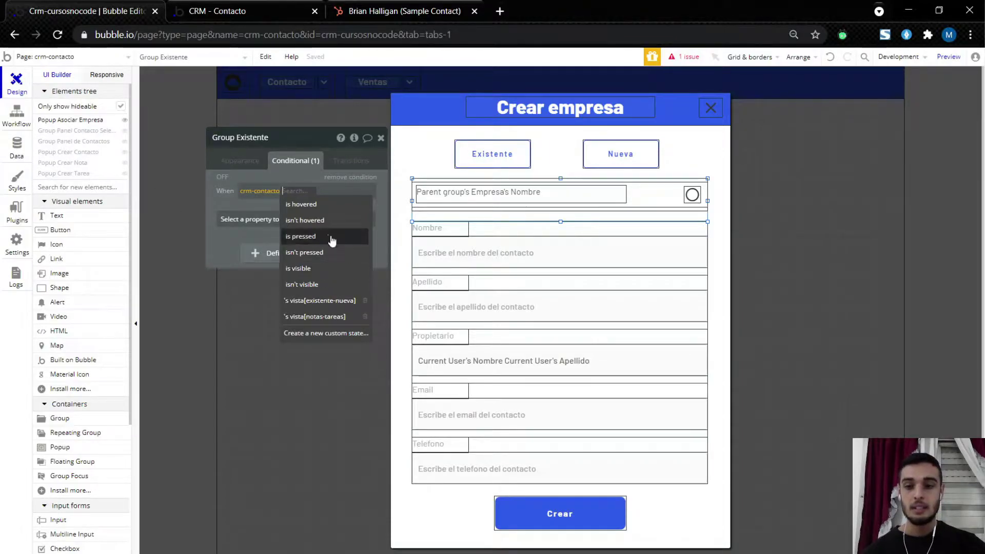
left_click(343, 309)
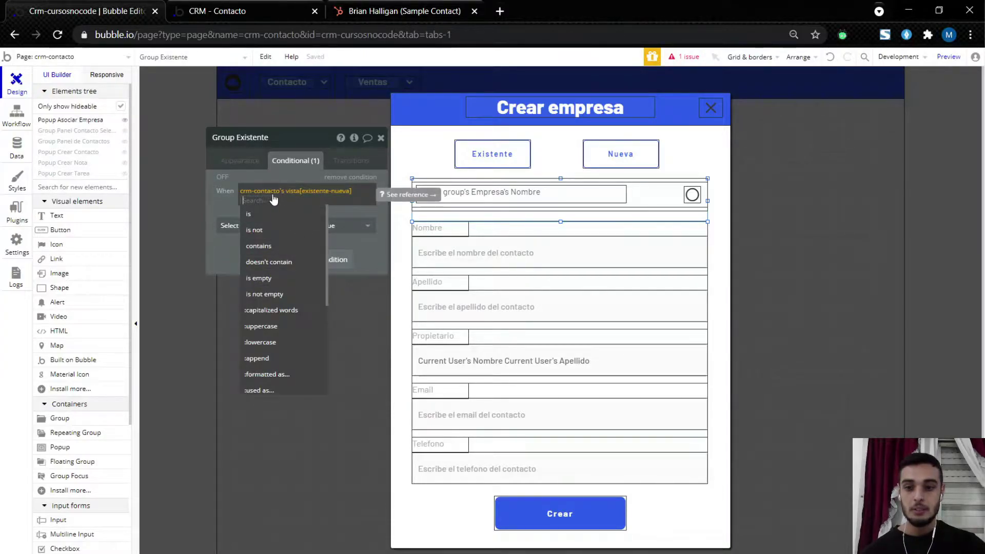
left_click(283, 233)
type("ex")
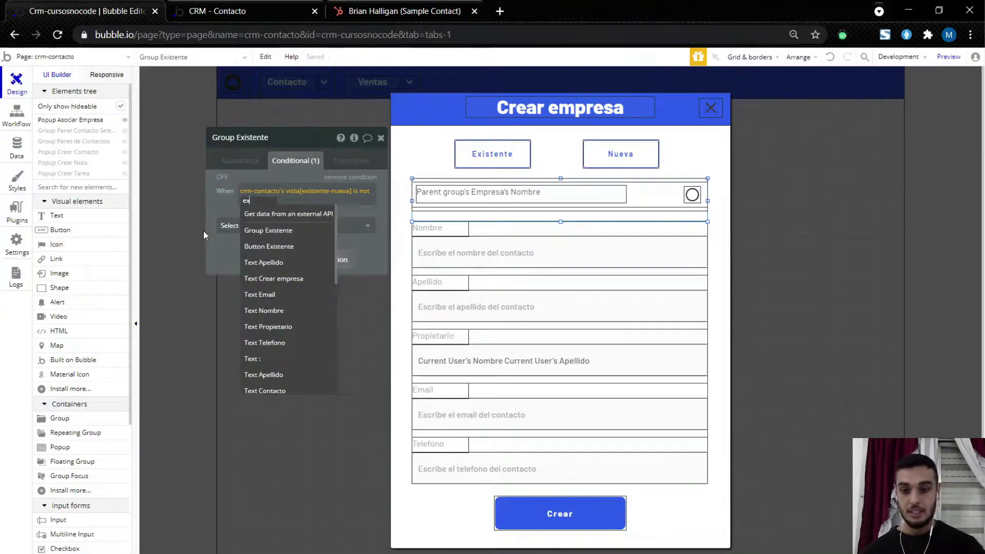
type("istente")
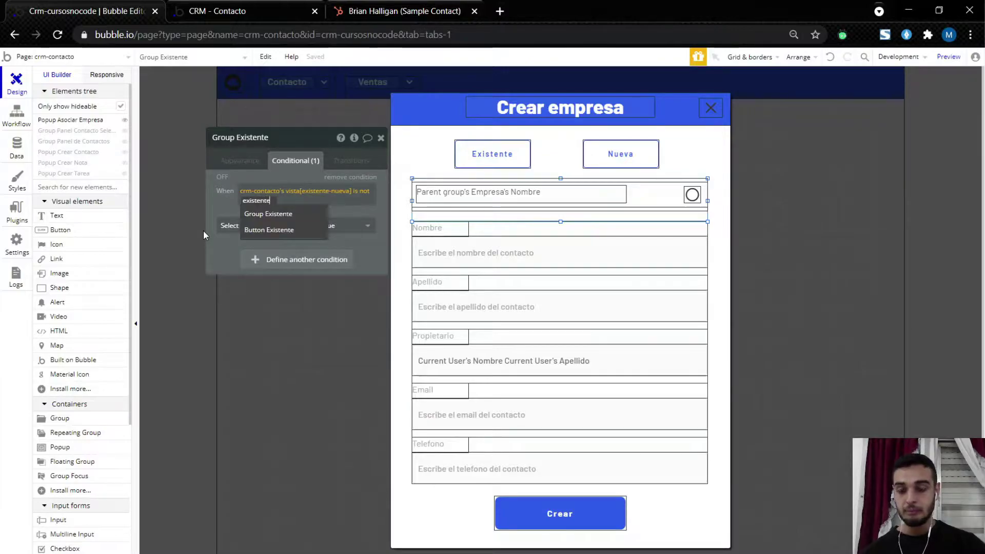
Step: Make the condition hide Group Existente through an unchecked "This element is visible", and enable collapsing the group's height when hidden
left_click(231, 228)
left_click(233, 230)
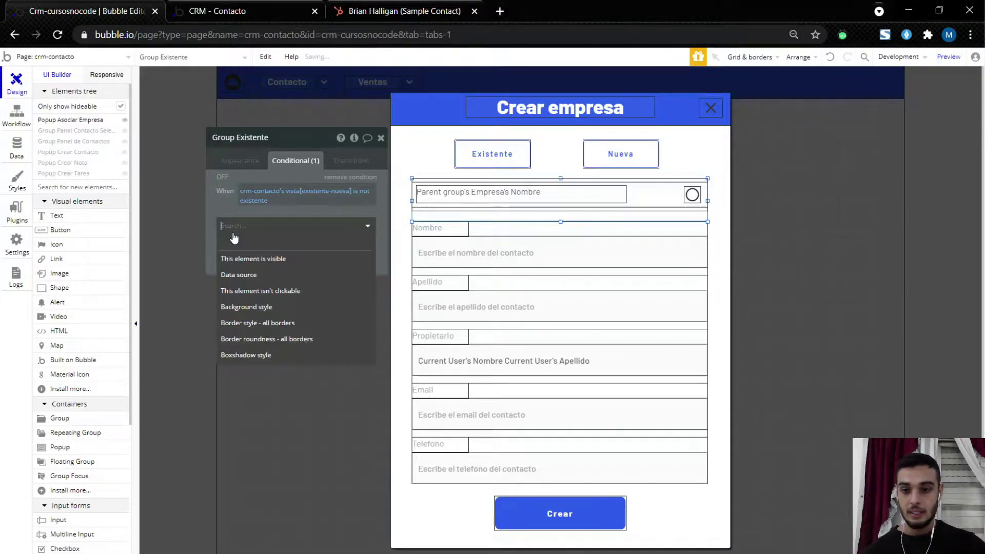
left_click(242, 259)
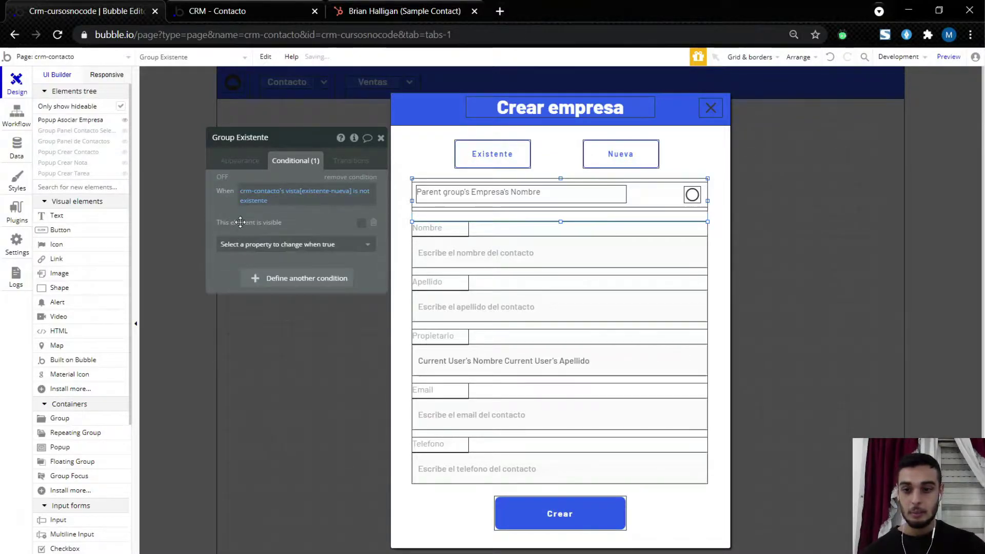
left_click(241, 161)
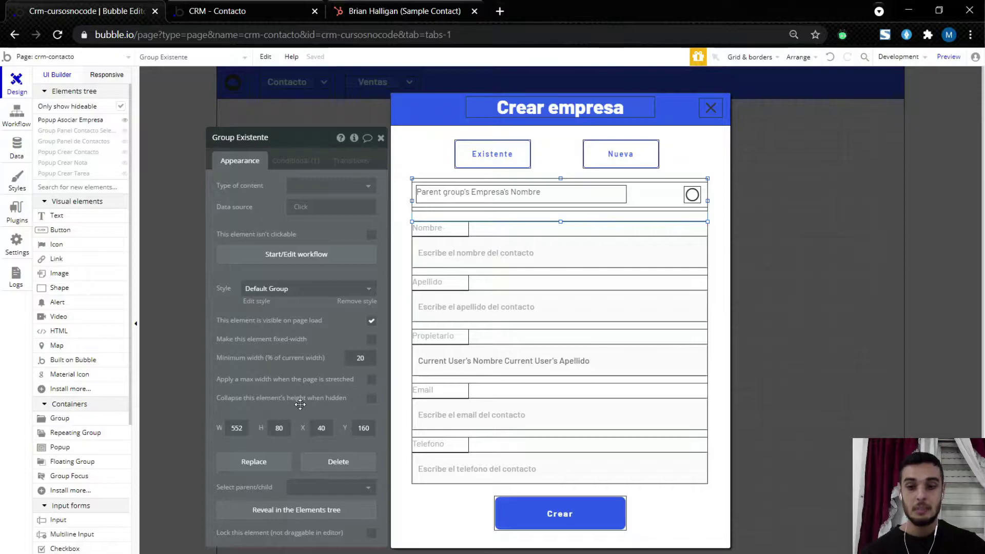
left_click(371, 400)
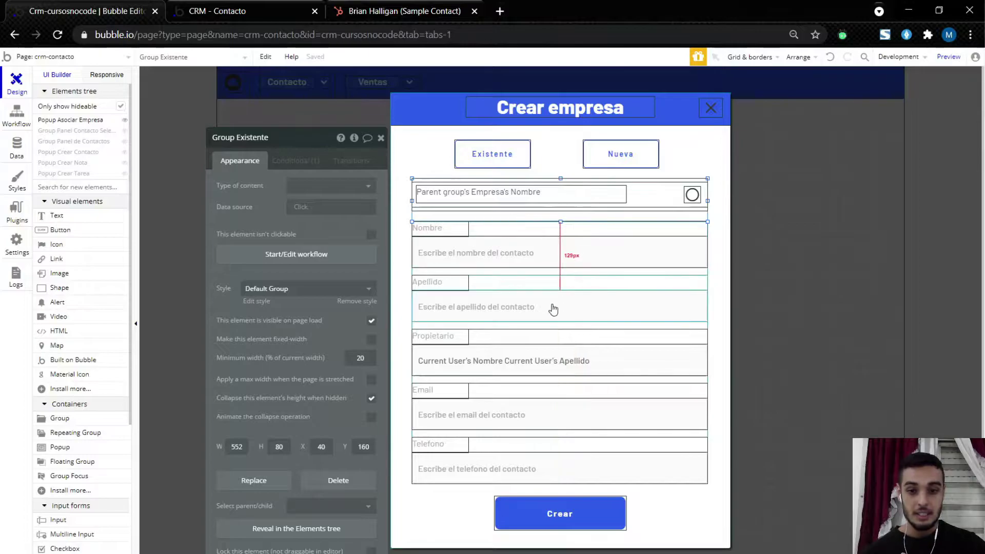
Step: Copy the visibility condition from Group Existente and paste it onto Group Nueva
left_click(556, 277)
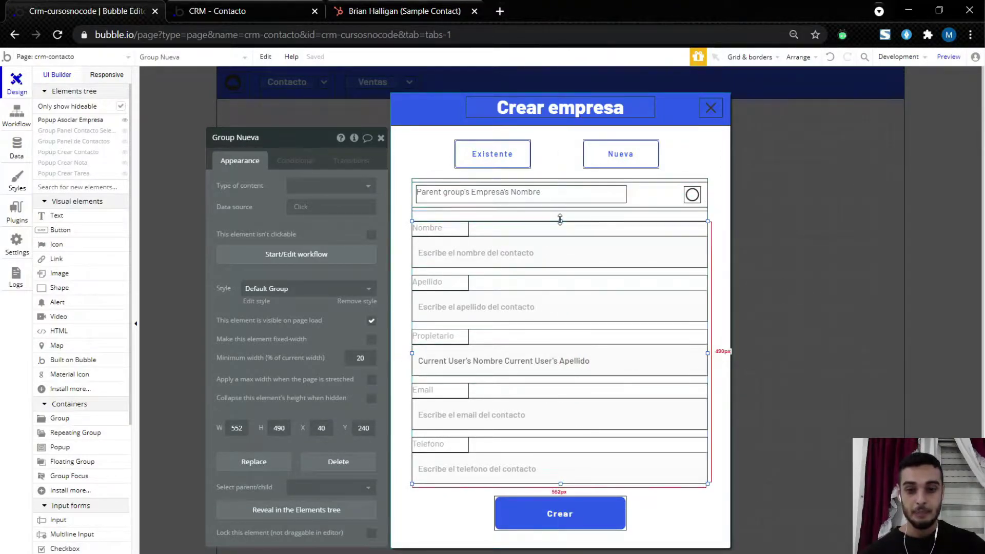
left_click(436, 218)
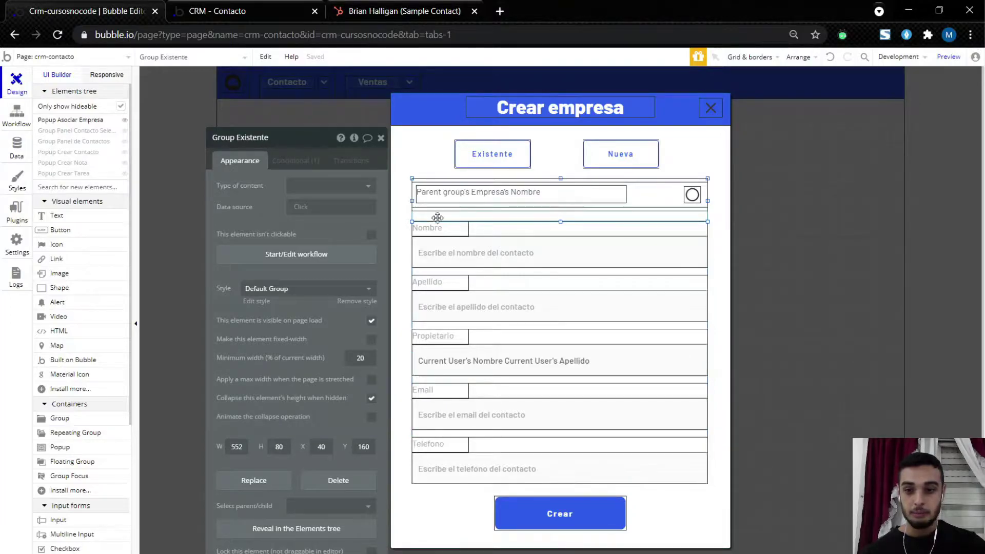
left_click(298, 161)
right_click(300, 206)
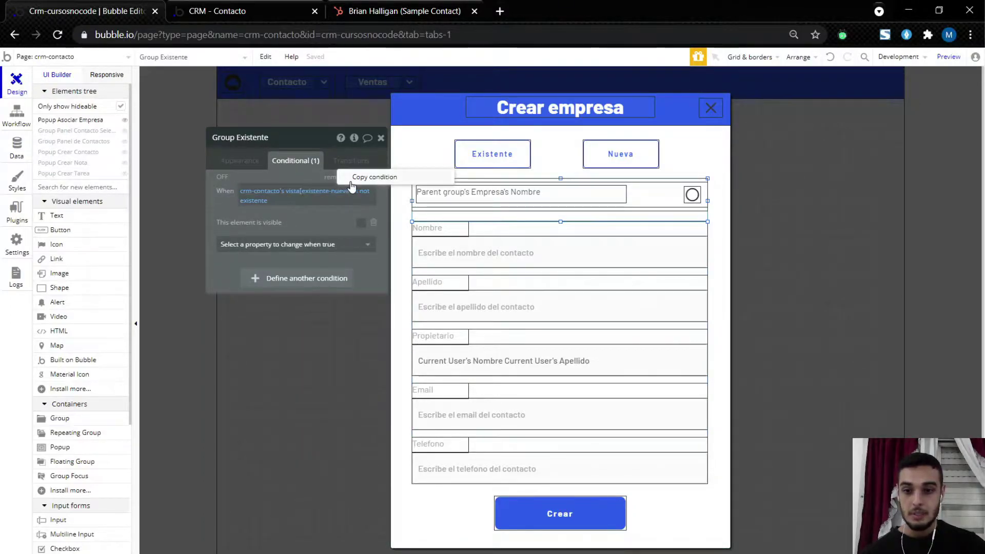
left_click(373, 180)
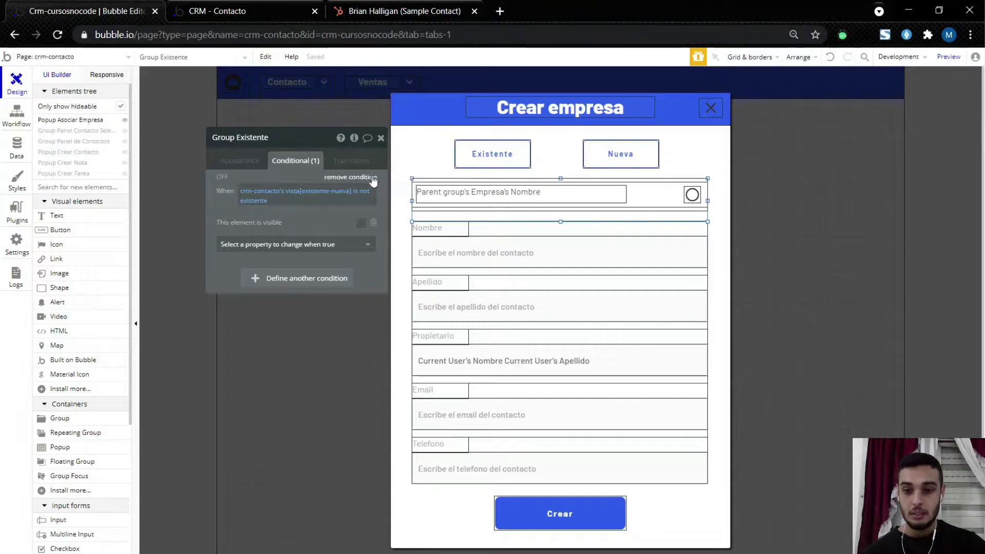
left_click(544, 271)
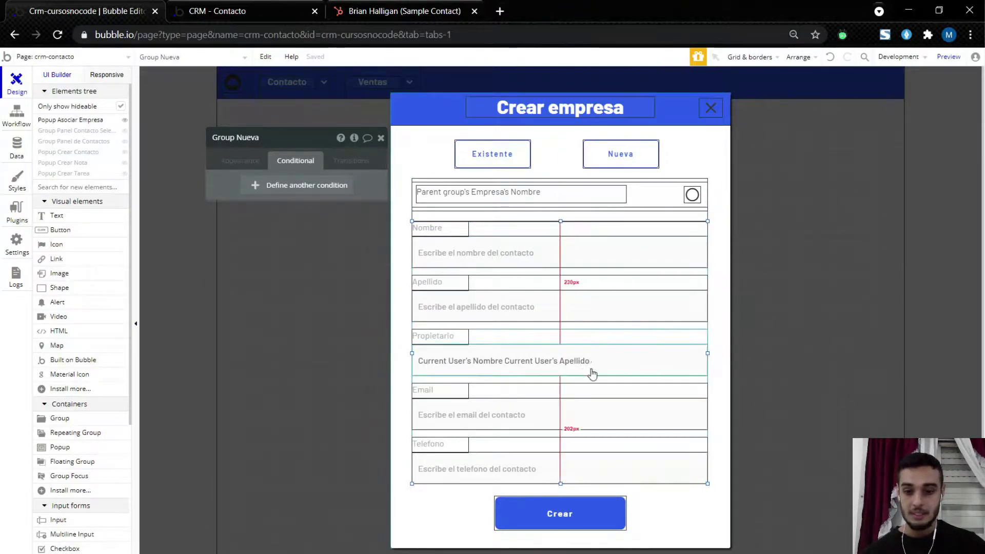
right_click(288, 189)
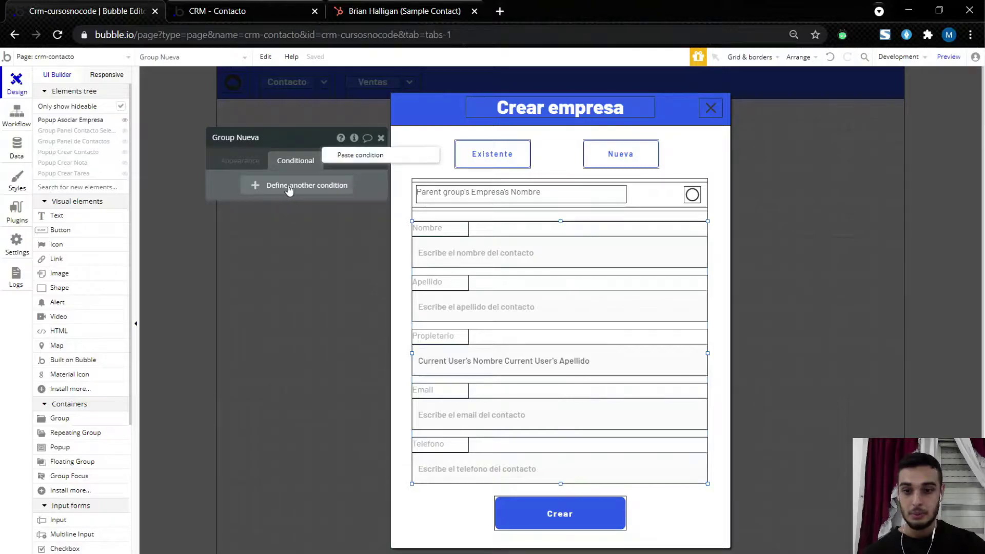
left_click(362, 155)
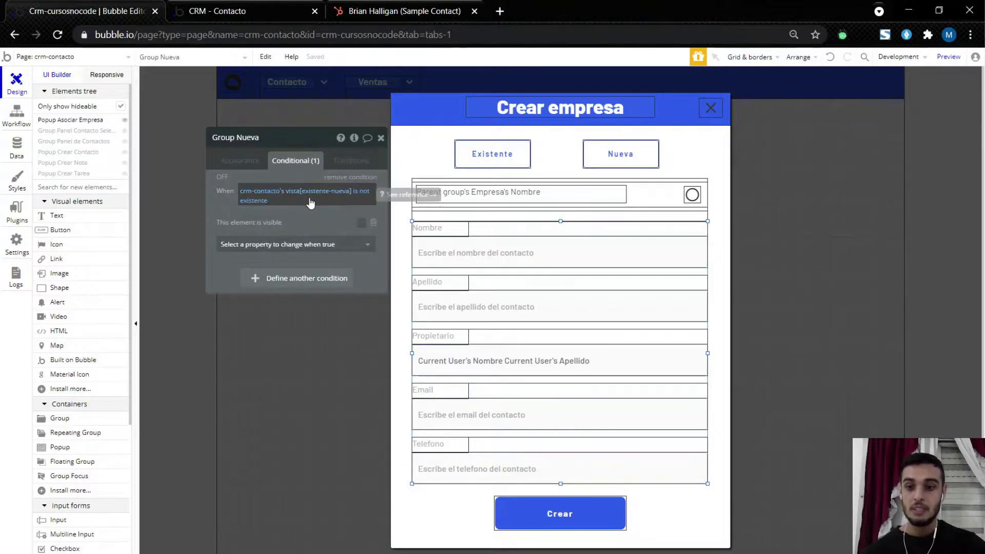
Step: Change the compared value in Group Nueva's condition to "nueva"
left_click(255, 202)
type("nue")
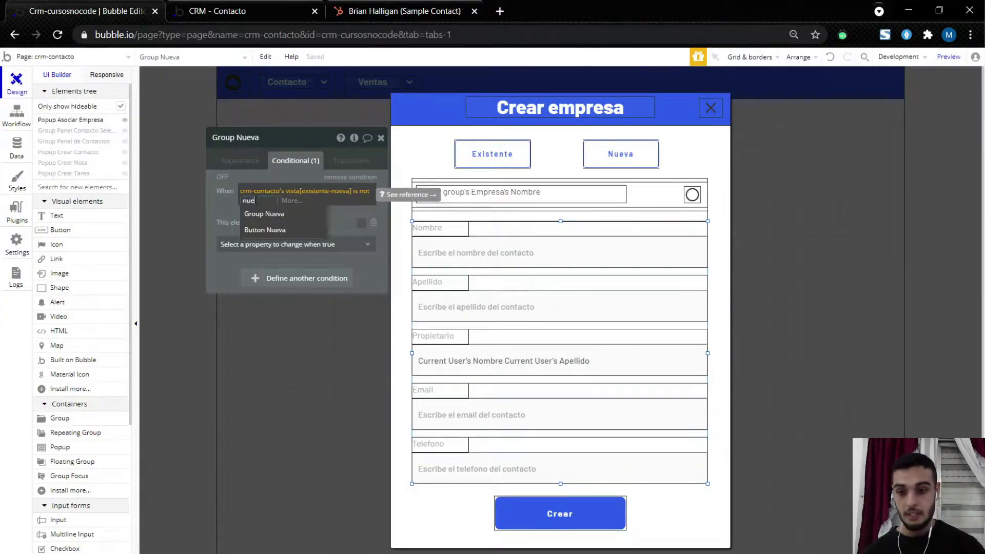
type("va")
left_click(220, 208)
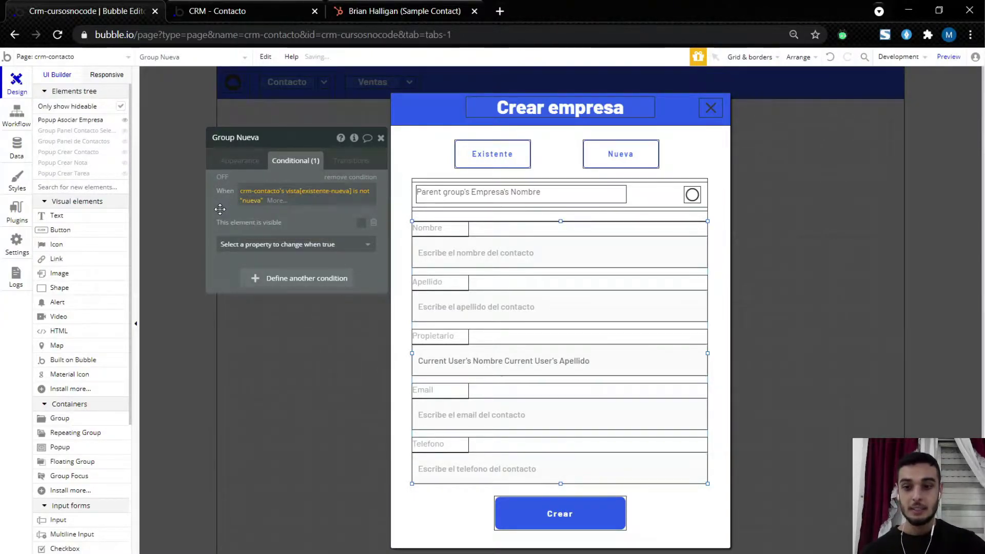
Step: Enable collapsing Group Nueva's height when hidden and move the property editor away from the popup
left_click(251, 166)
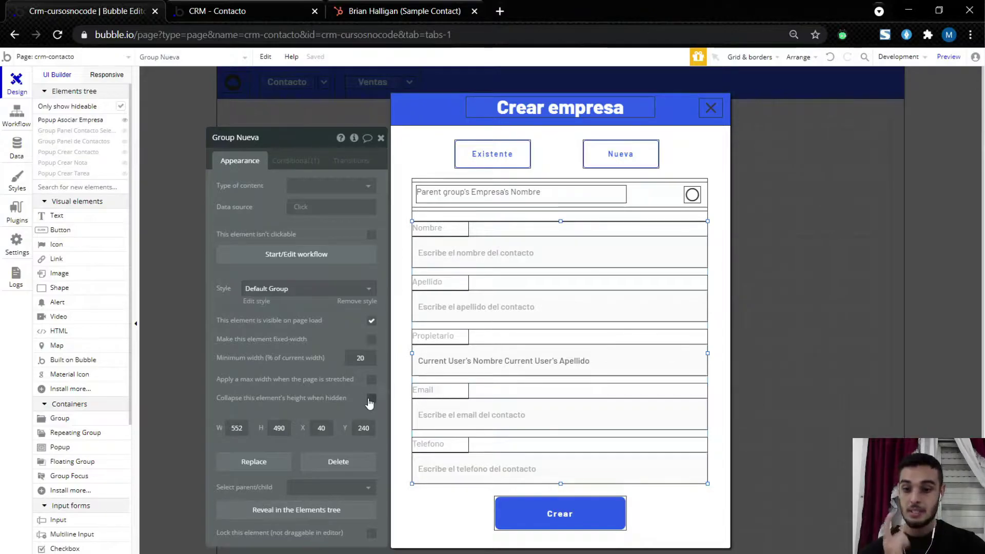
left_click(370, 399)
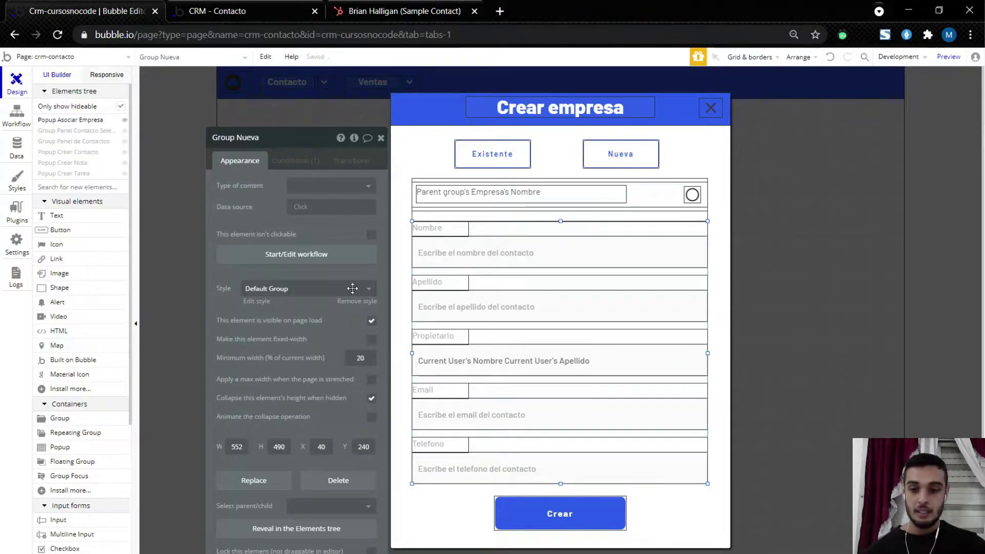
left_click_drag(308, 137, 220, 103)
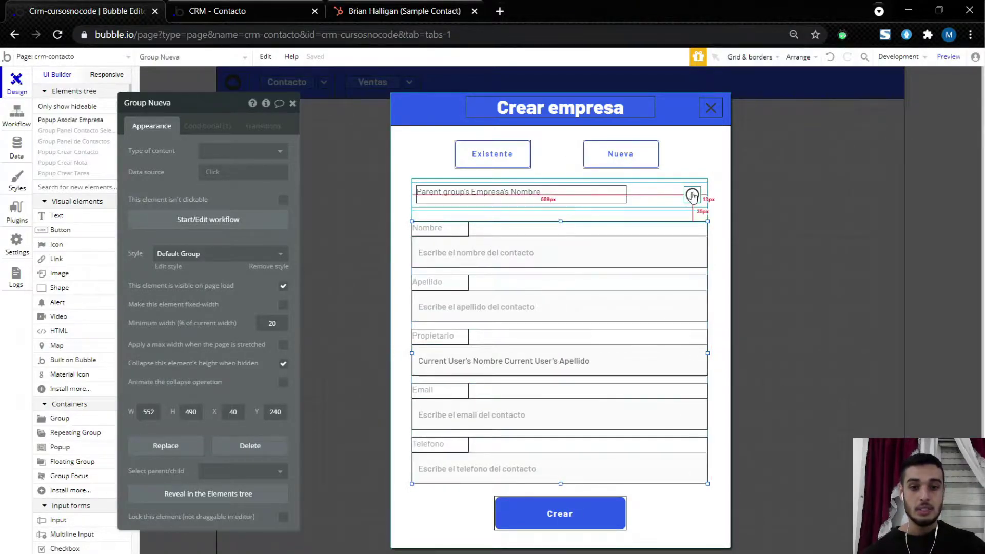
Step: Start a click workflow for the radio icon in the company row and add a Set state action targeting crm-contacto
left_click(565, 515)
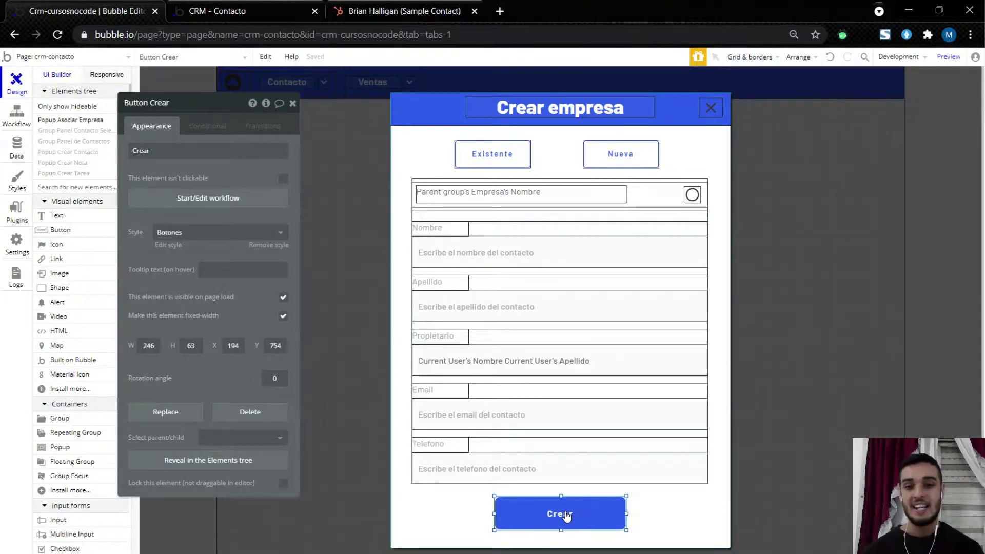
left_click(568, 221)
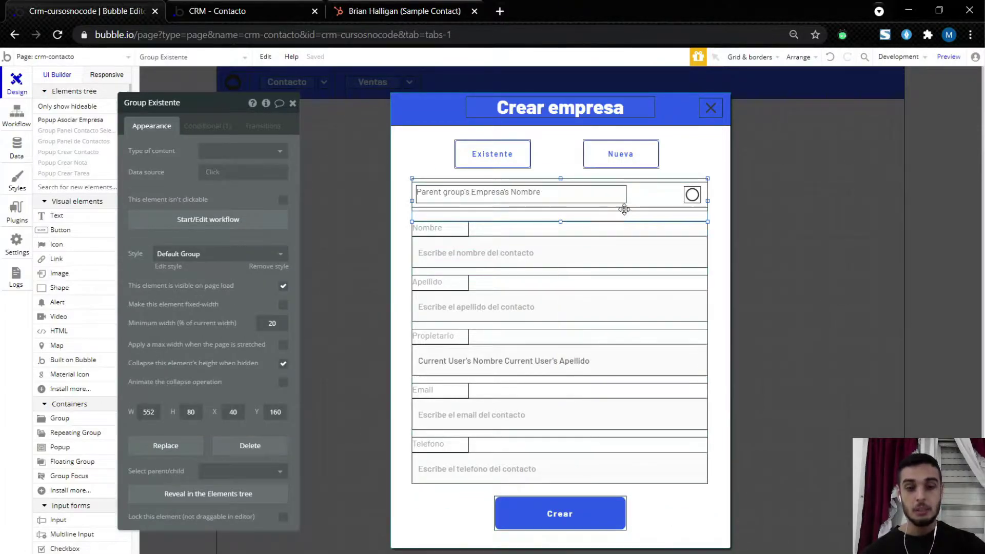
left_click(693, 195)
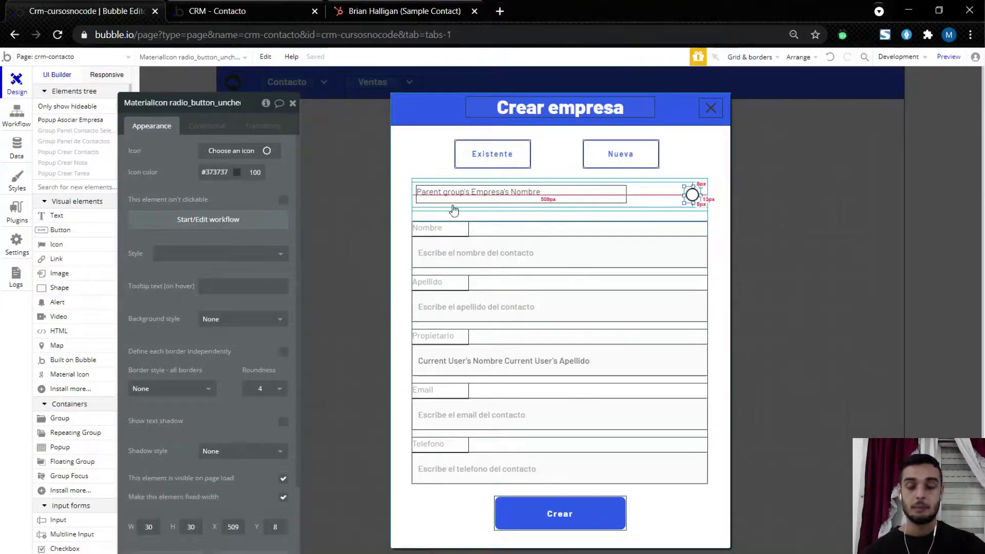
left_click_drag(165, 190, 216, 191)
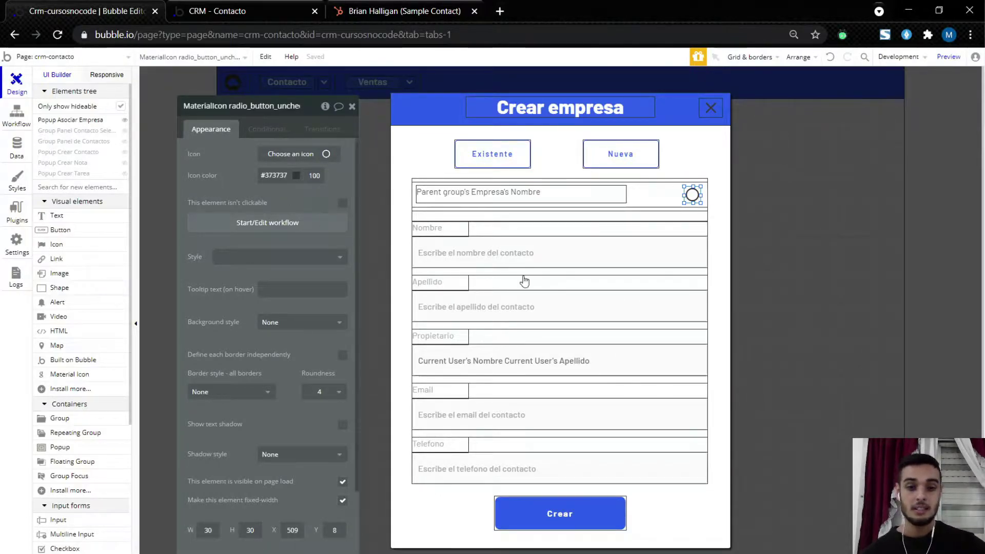
left_click(213, 224)
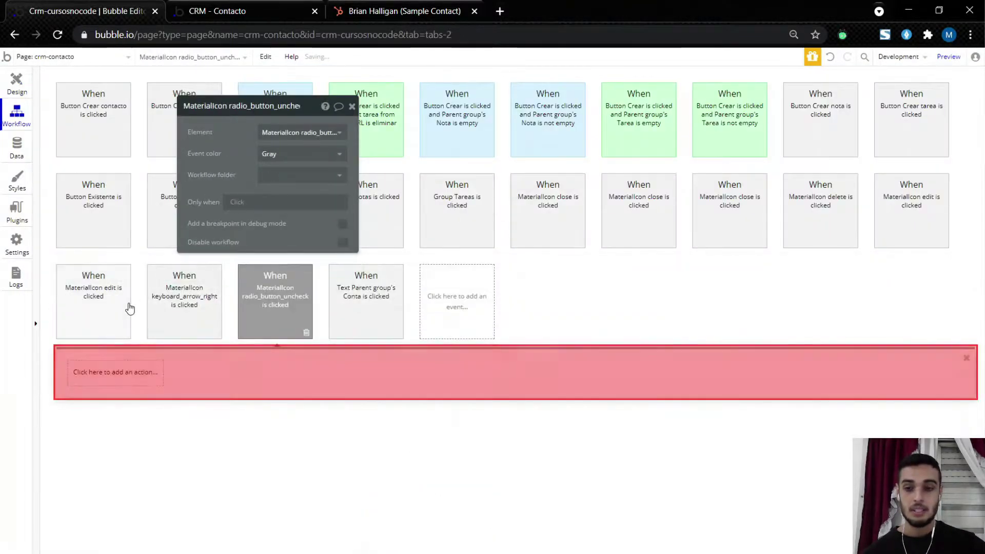
left_click(123, 373)
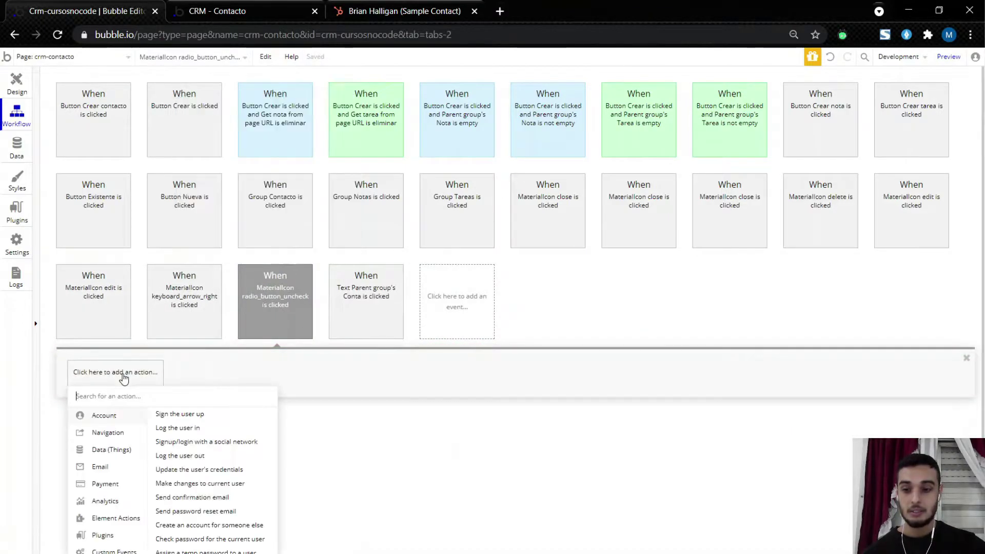
scroll(123, 390, "down", 1)
mouse_move(129, 492)
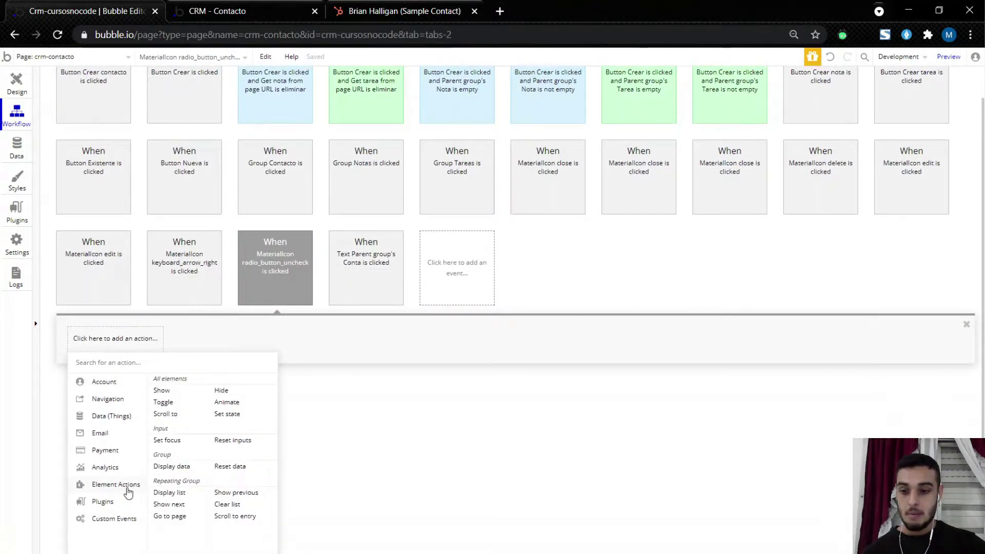
left_click(228, 413)
left_click(316, 129)
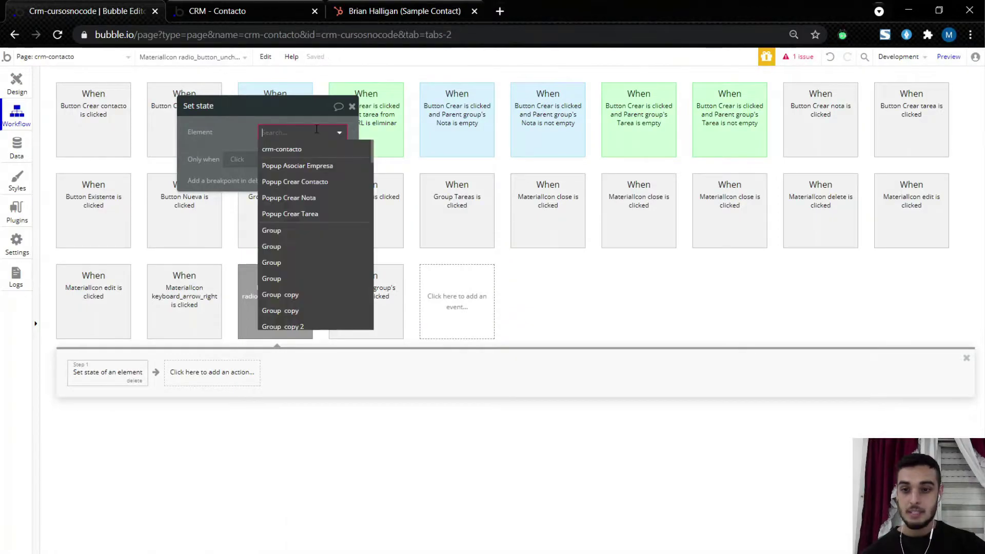
left_click(313, 149)
Step: Create a custom state named "seleccion[empresa]" of type Empresa, not a list, for the Set state action
left_click(299, 155)
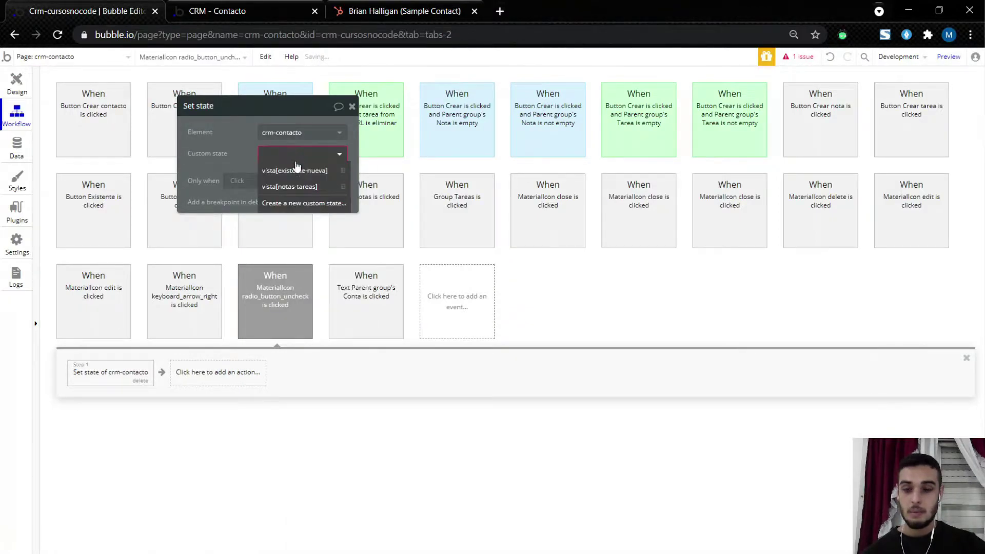
left_click(298, 204)
type("select")
key("BackSpace")
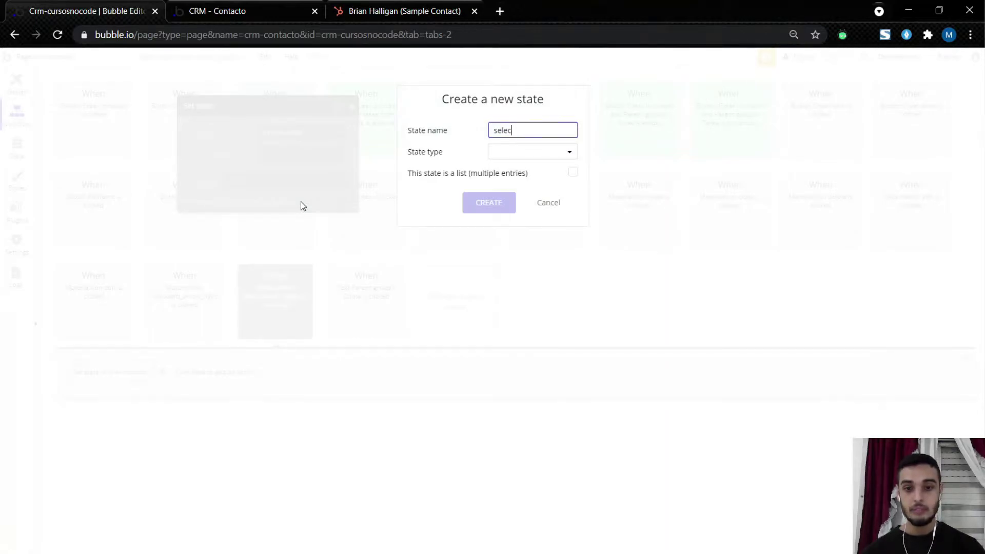
type("cion")
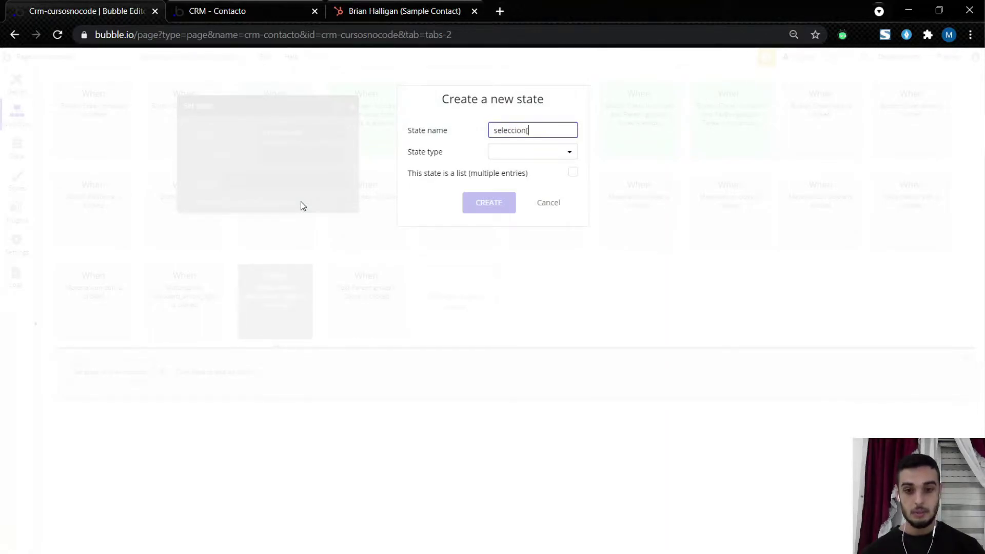
type("[empresa]")
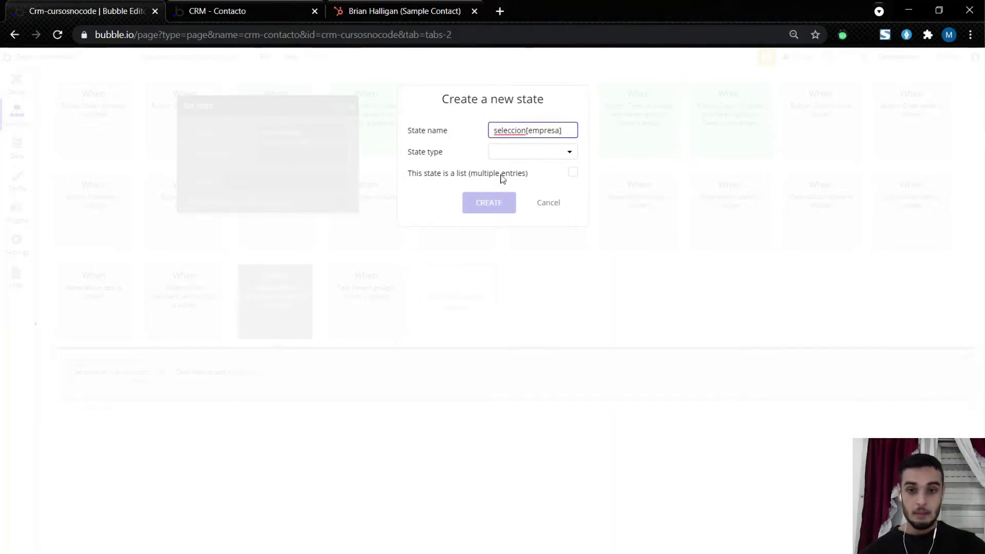
left_click(508, 154)
scroll(521, 185, "down", 2)
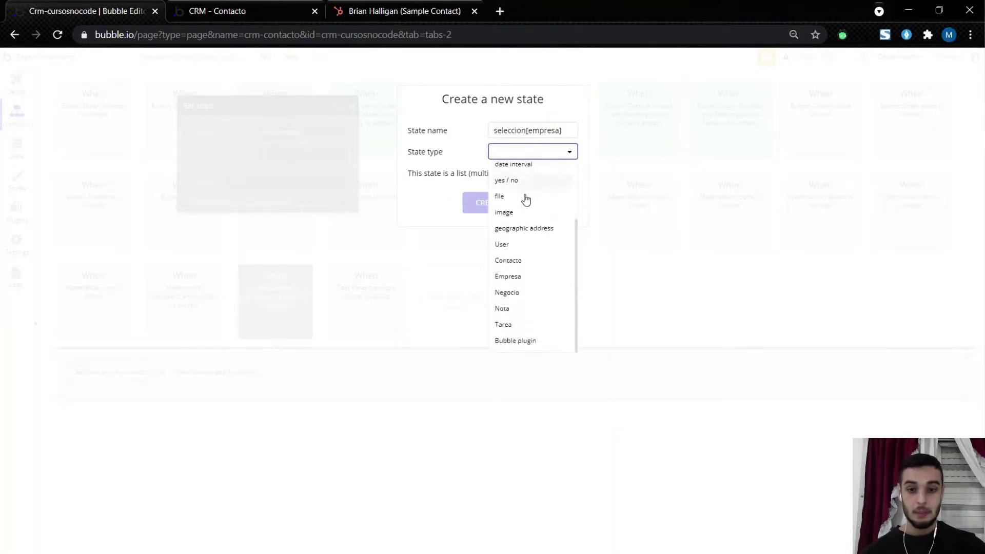
left_click(508, 277)
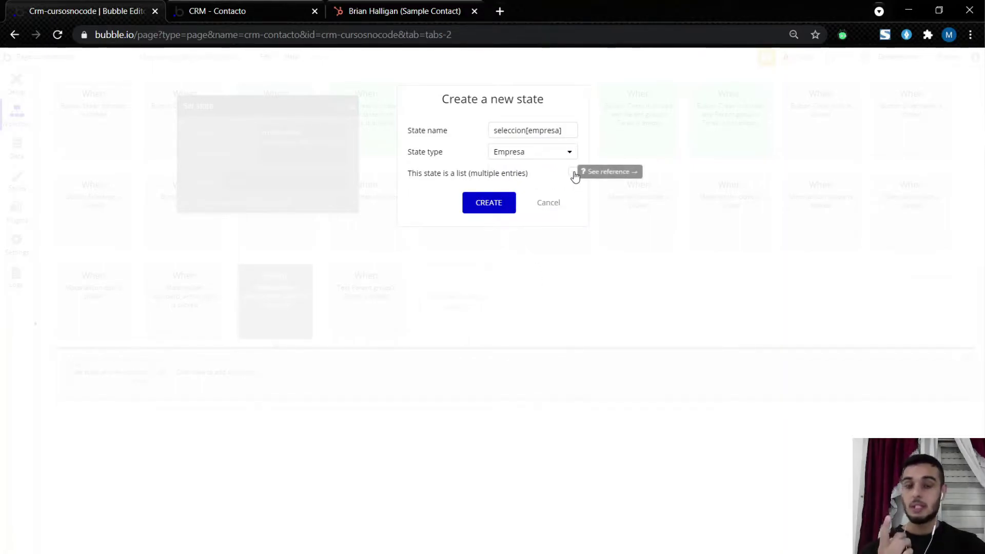
left_click(480, 211)
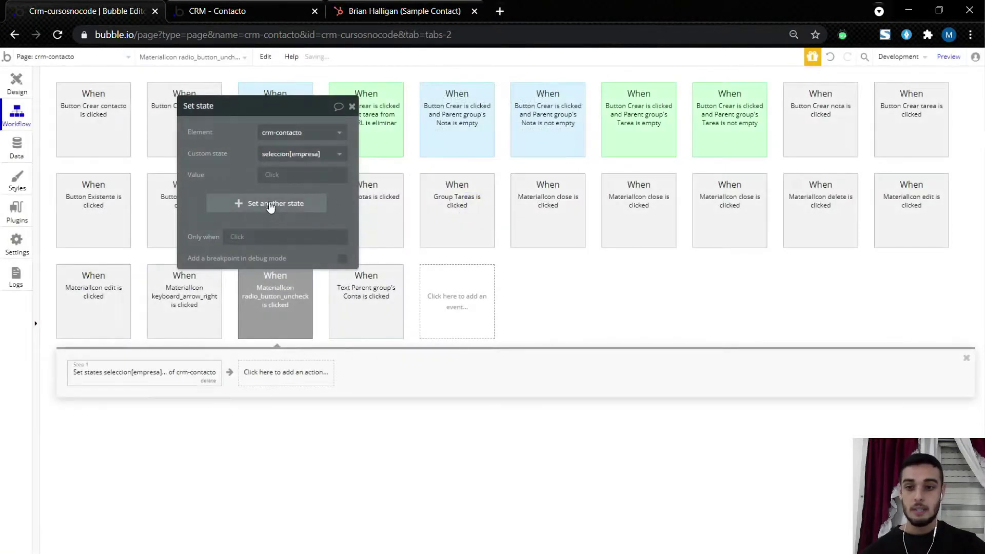
Step: Set the value of seleccion[empresa] to Parent group's Empresa and return to the popup's design view
left_click(281, 177)
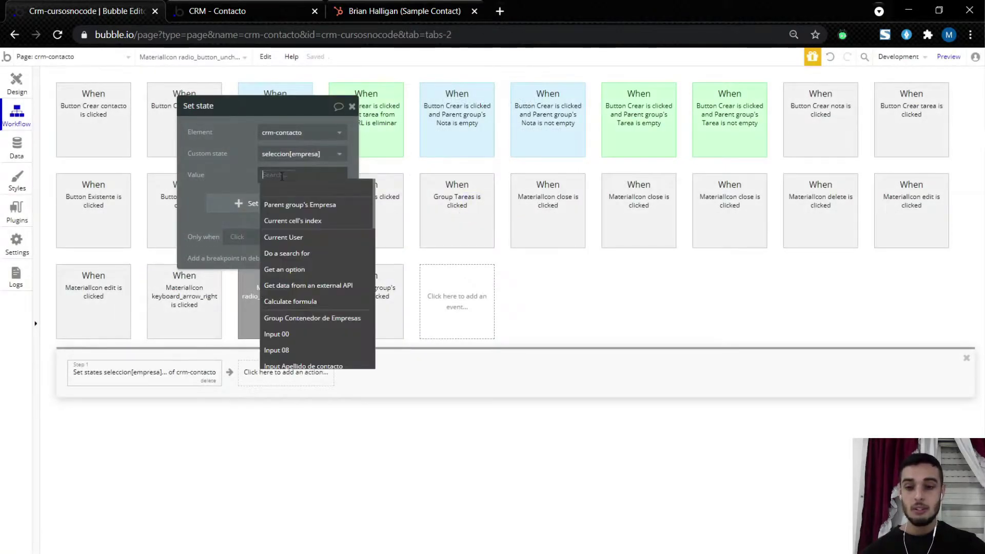
left_click(295, 206)
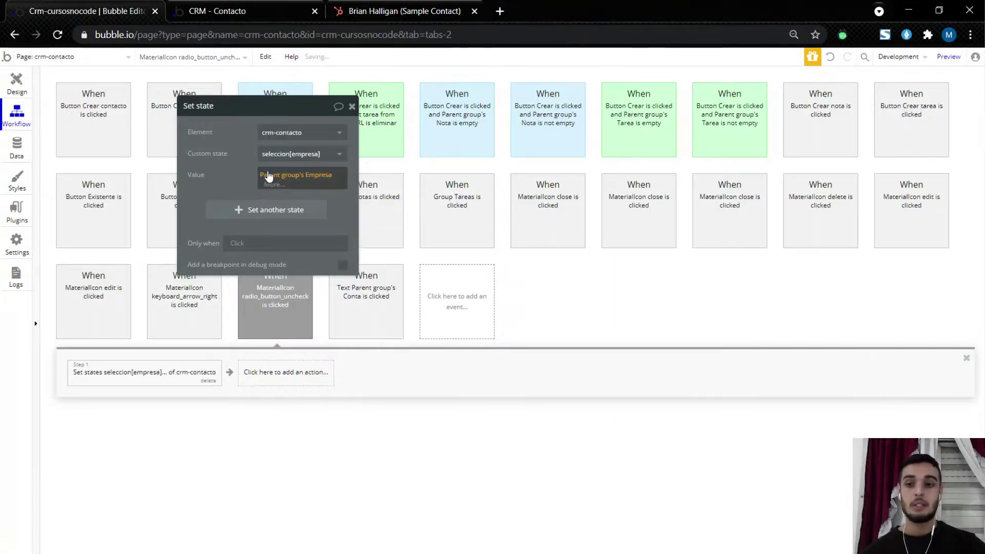
left_click(17, 86)
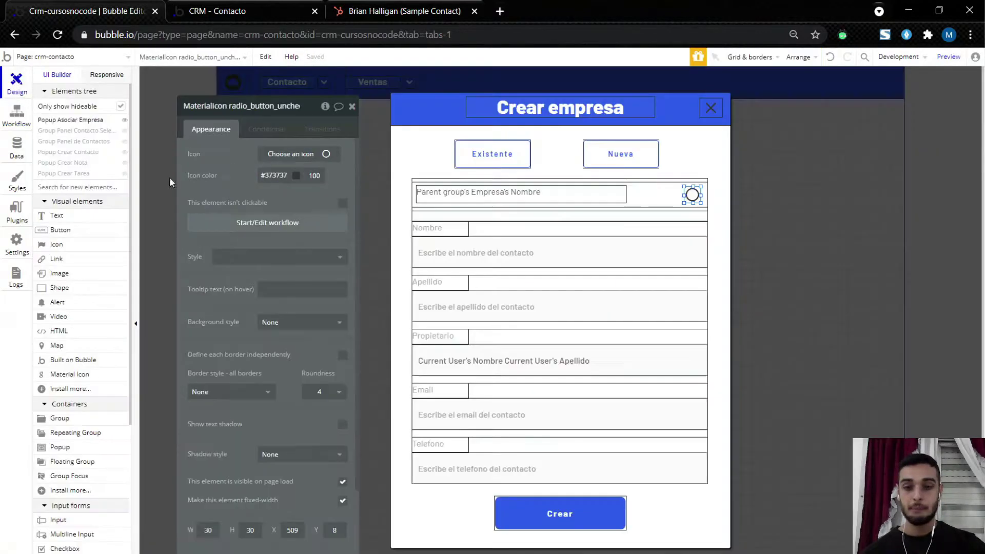
left_click(664, 201)
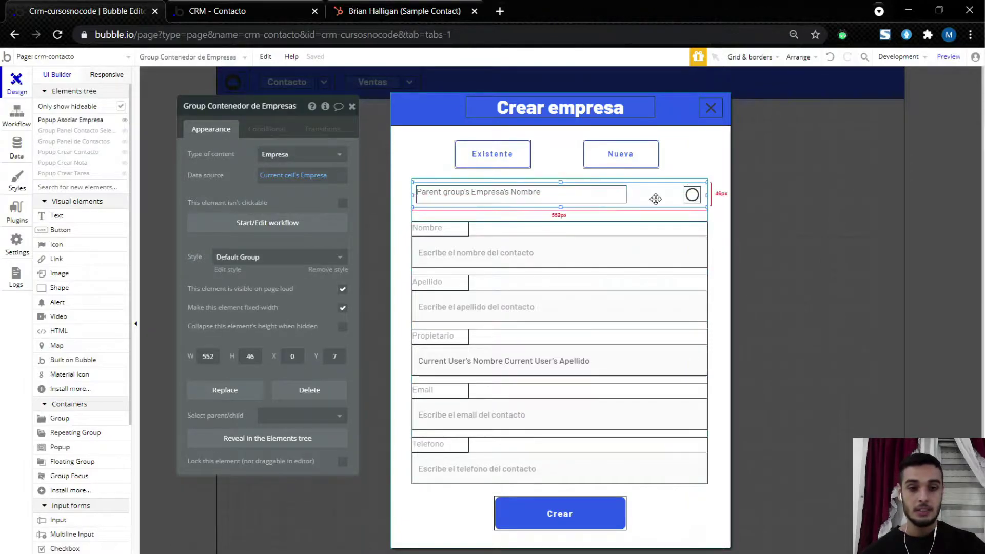
left_click(556, 201)
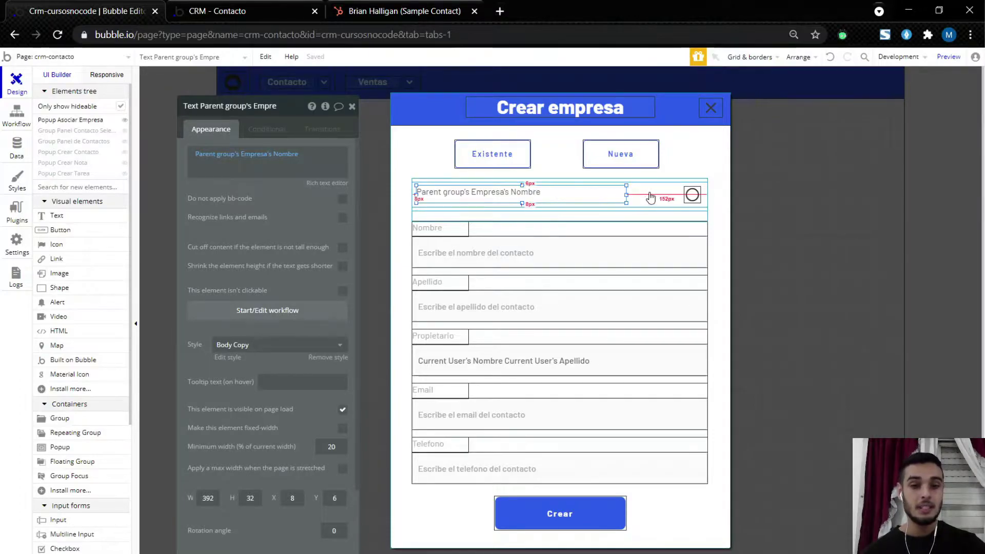
Step: Define a condition on the radio icon for when crm-contacto's seleccion[empresa] is Parent group's Empresa
left_click(691, 197)
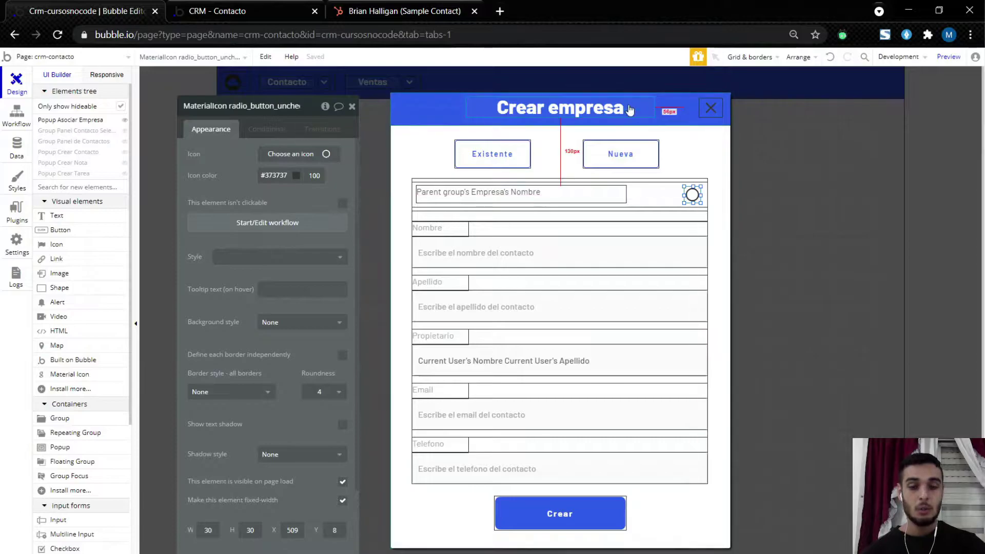
left_click(273, 134)
left_click(255, 155)
left_click(229, 160)
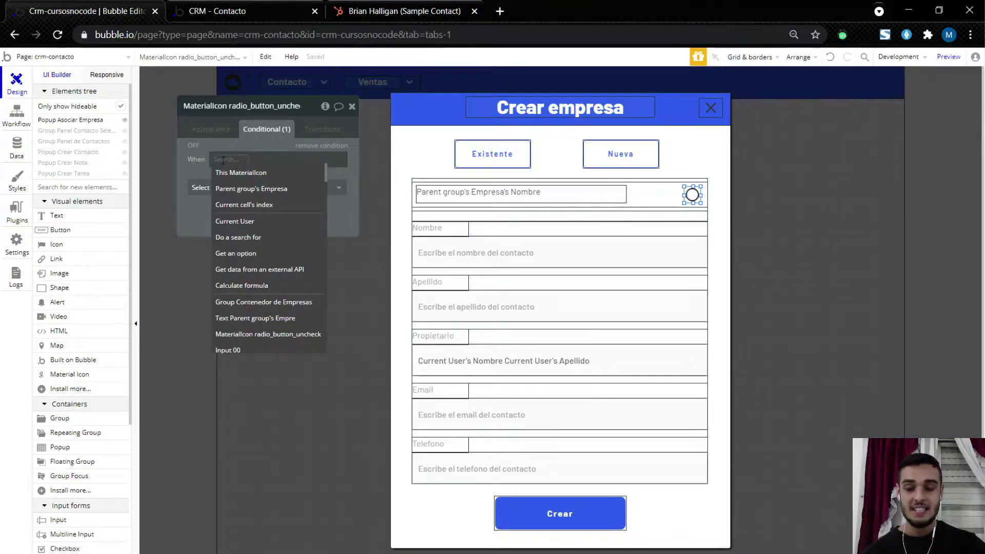
type("crm")
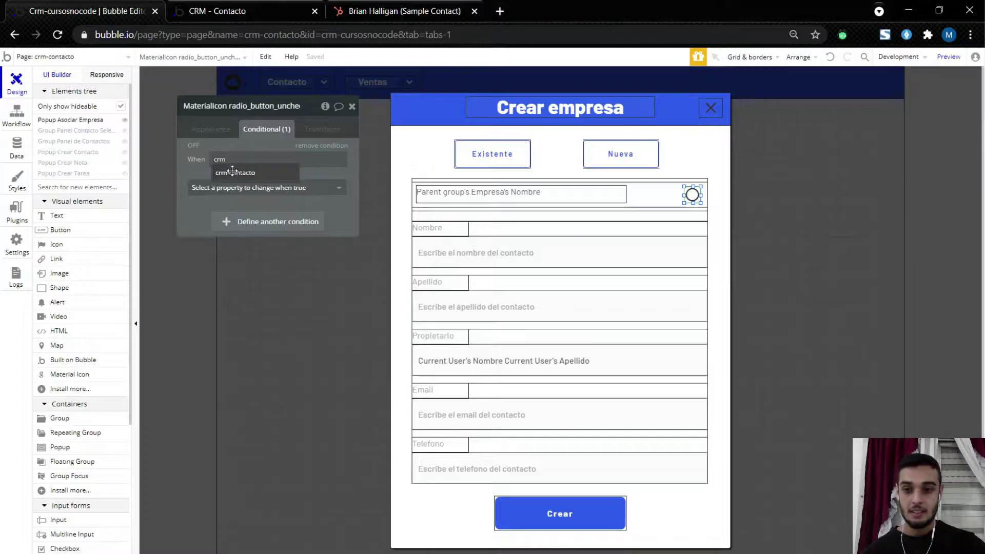
left_click(233, 175)
left_click(303, 277)
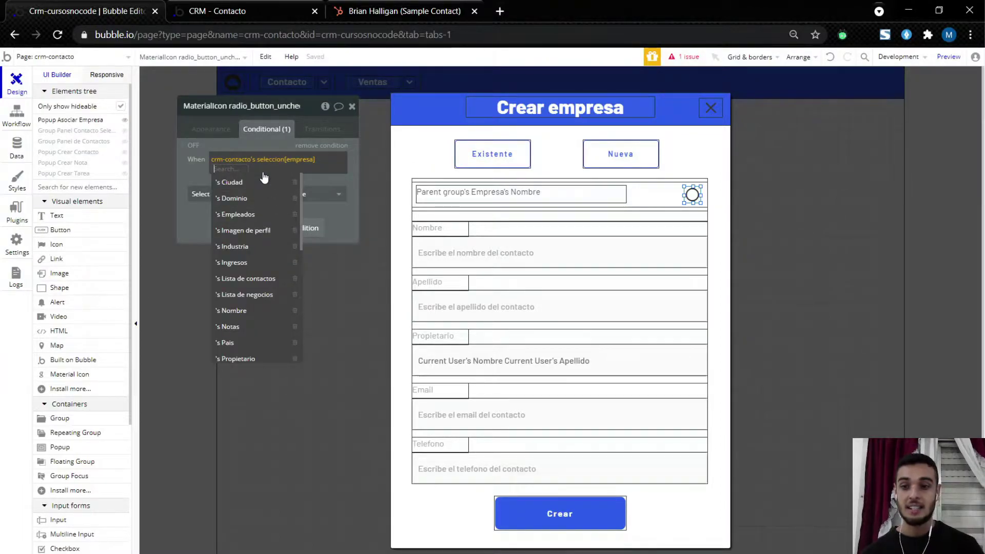
scroll(270, 206, "down", 4)
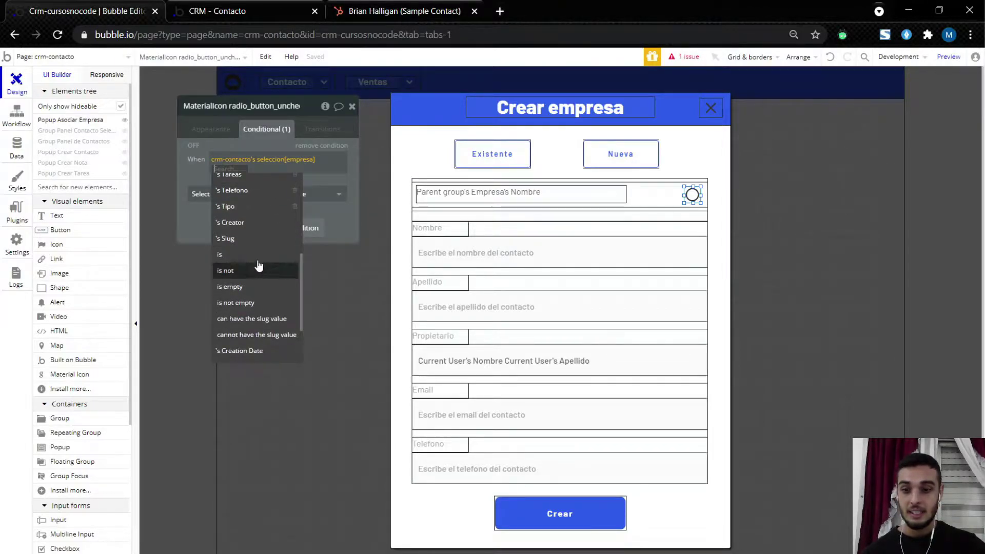
left_click(259, 256)
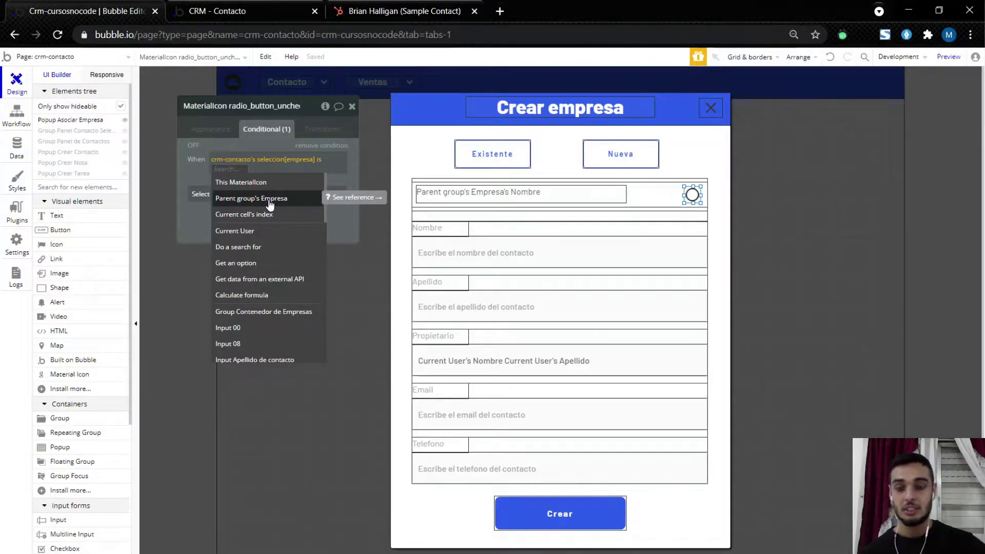
left_click(270, 204)
Step: Make the condition change the icon to the filled radio button
left_click(270, 194)
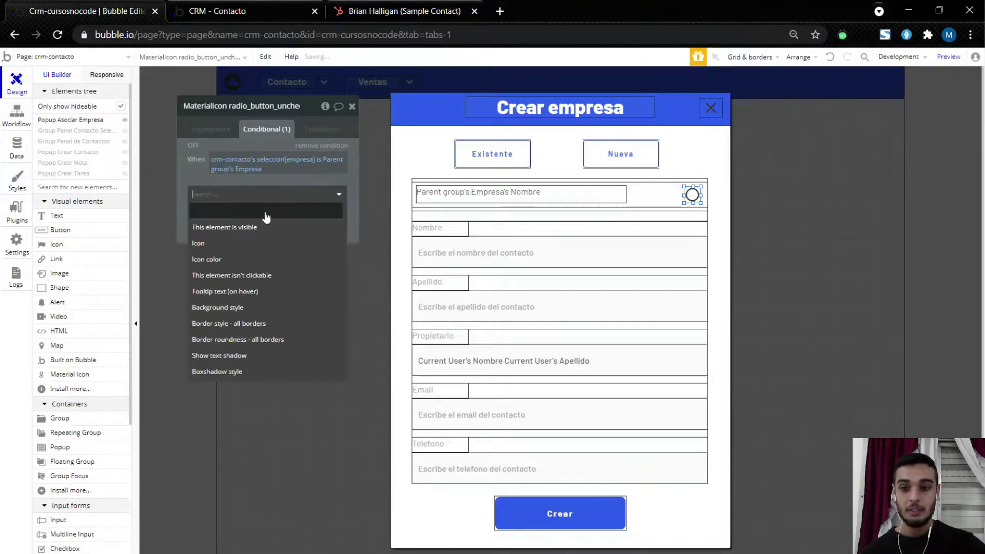
left_click(226, 244)
left_click(312, 192)
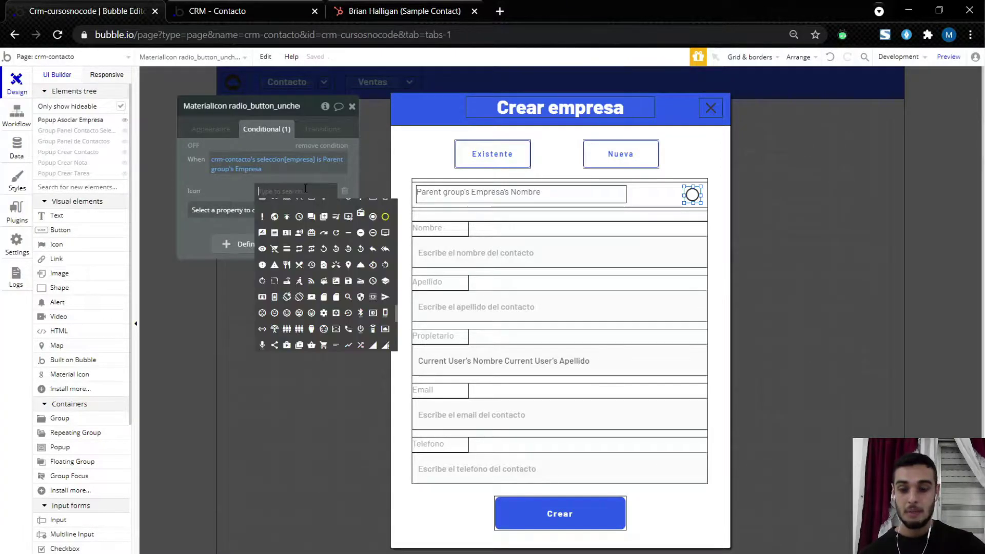
left_click(373, 217)
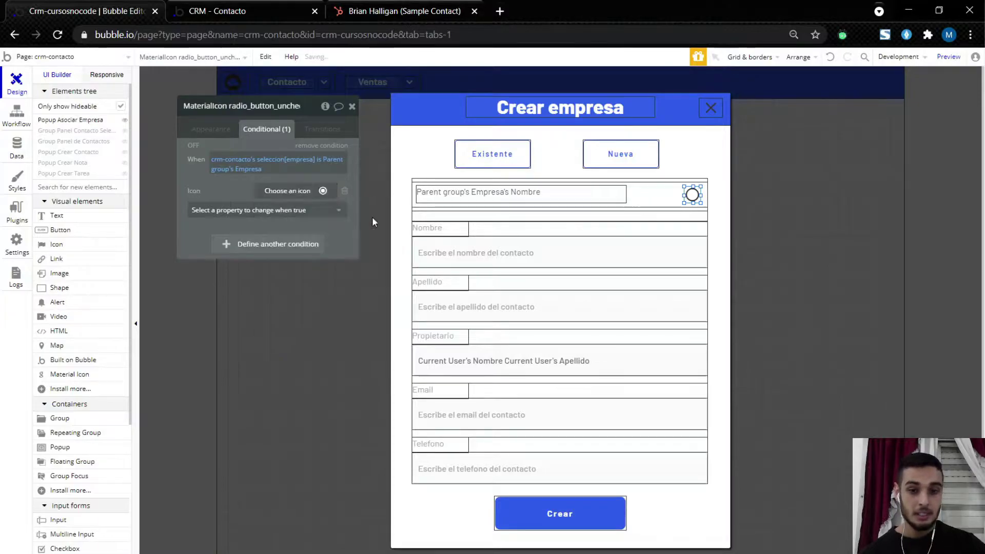
Step: Switch the condition's preview on and off to examine the radio icon in both states
left_click(191, 146)
left_click(192, 146)
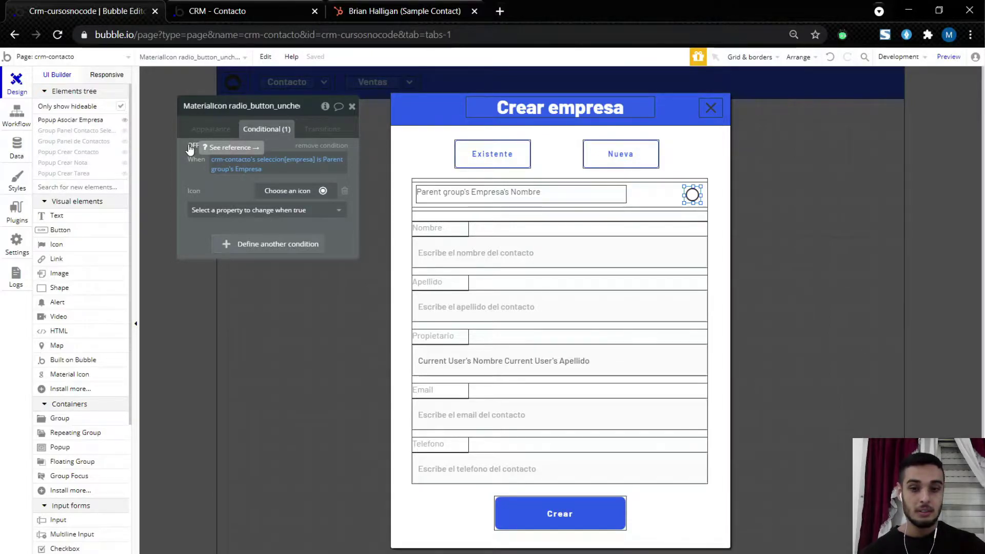
left_click(190, 147)
left_click(190, 148)
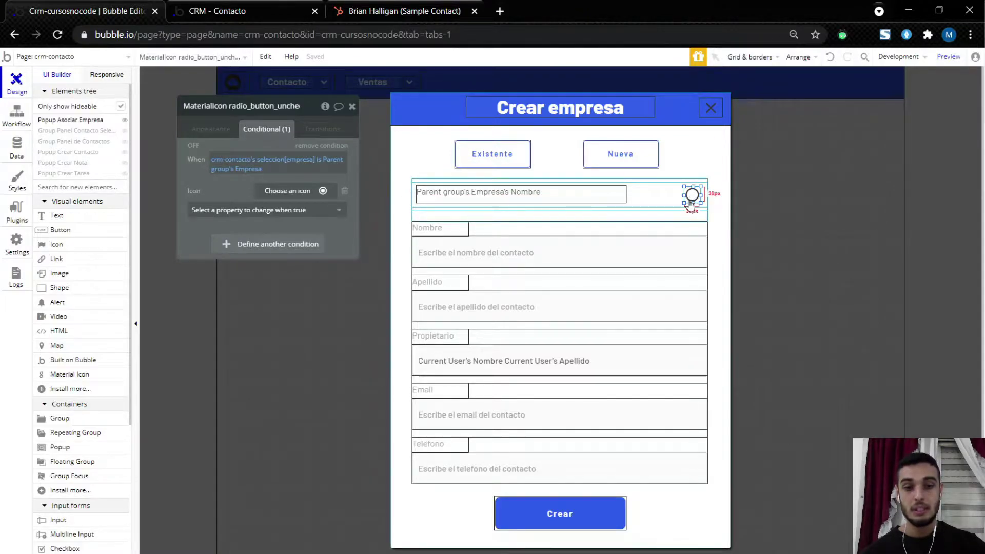
left_click(194, 146)
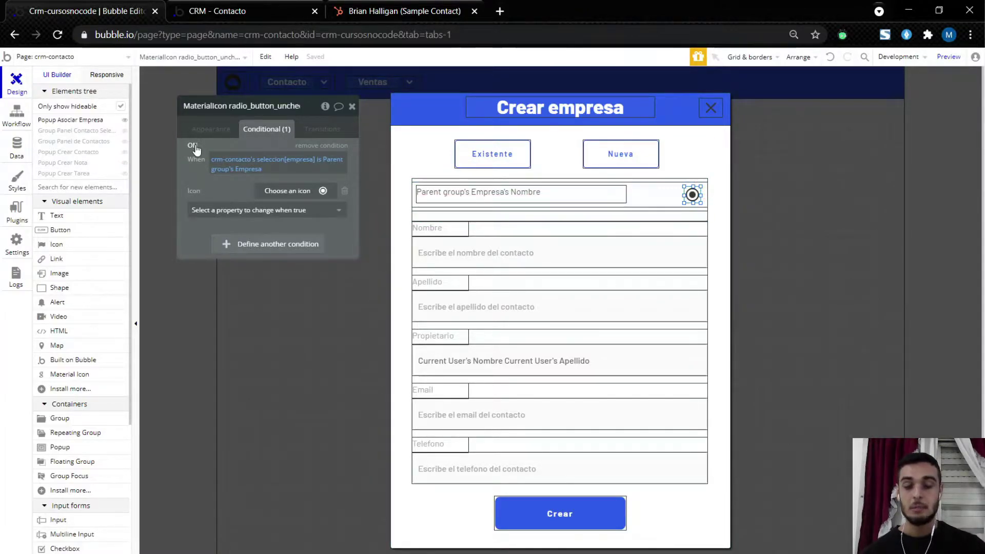
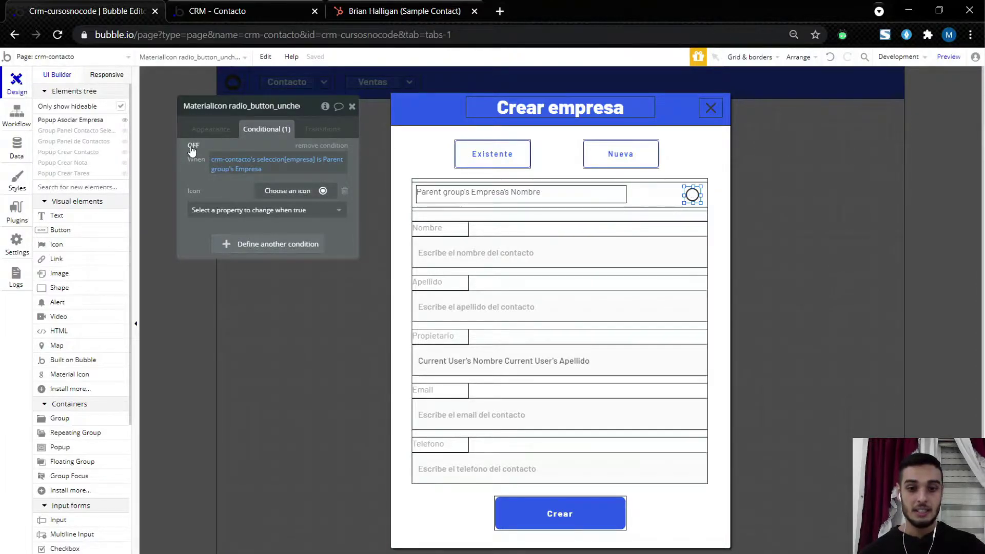
Step: Make the radio icon's condition also change the icon color to the blue #305CEA
left_click(258, 209)
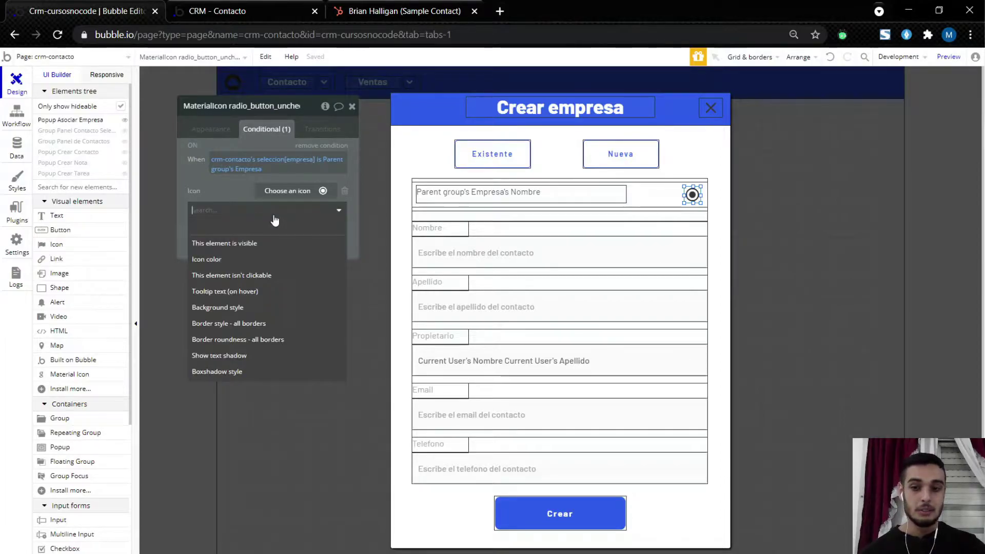
left_click(261, 260)
left_click(288, 207)
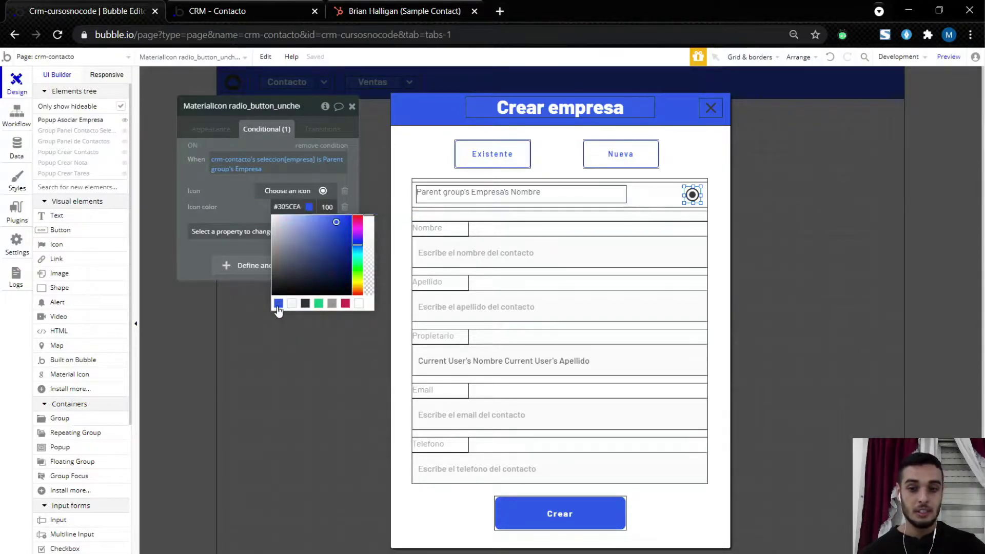
left_click(211, 189)
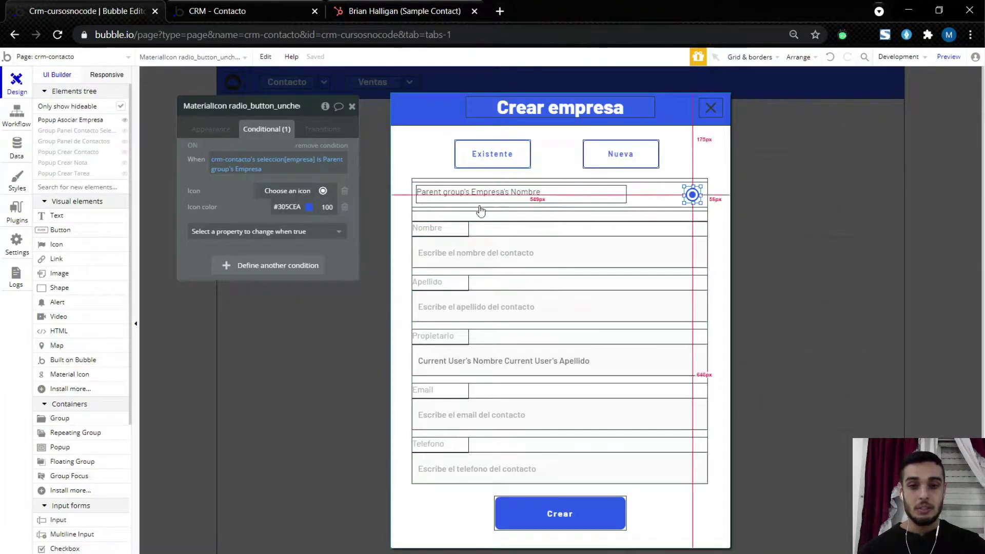
Step: Define a condition on the popup's Crear button for when crm-contacto's vista[existente-nueva] is existente
left_click(568, 523)
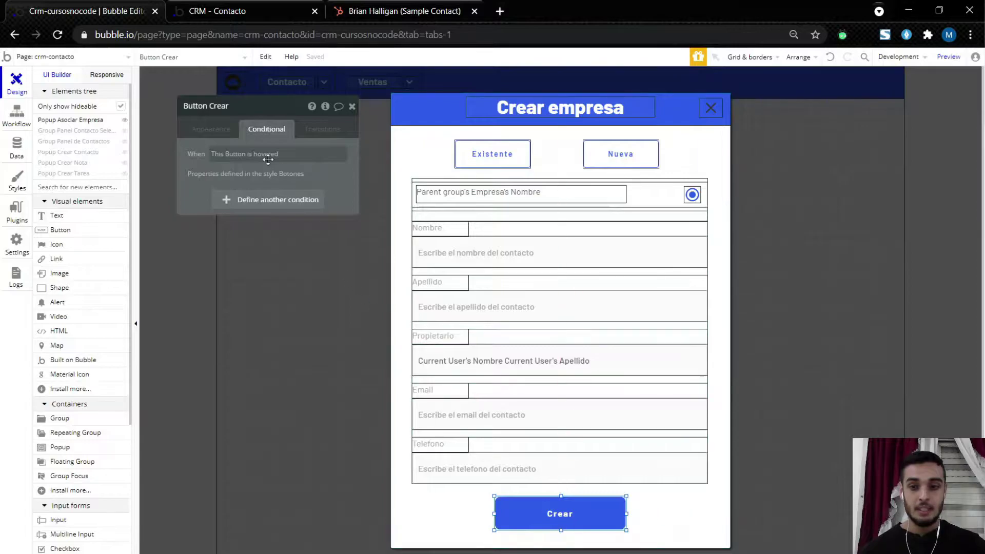
left_click(226, 128)
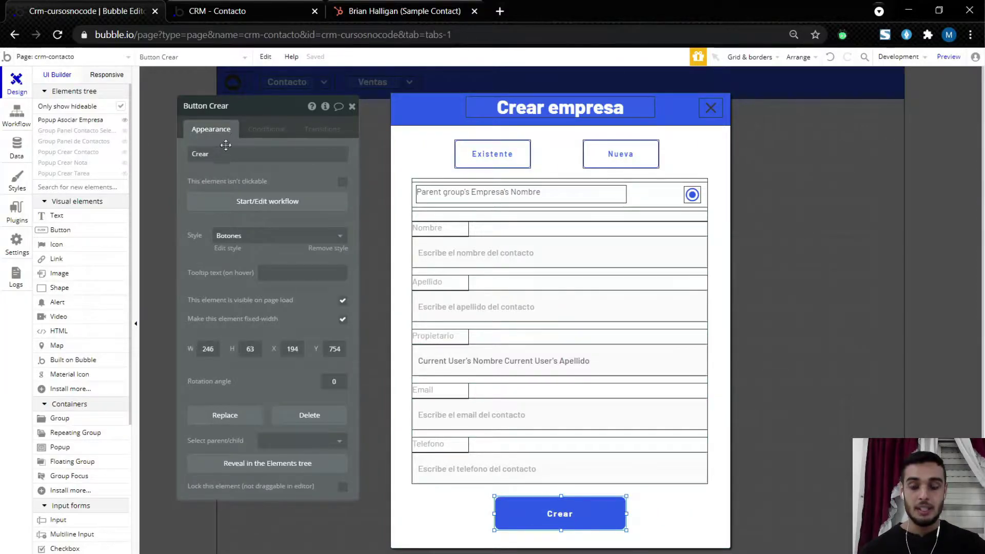
left_click(264, 133)
left_click(249, 204)
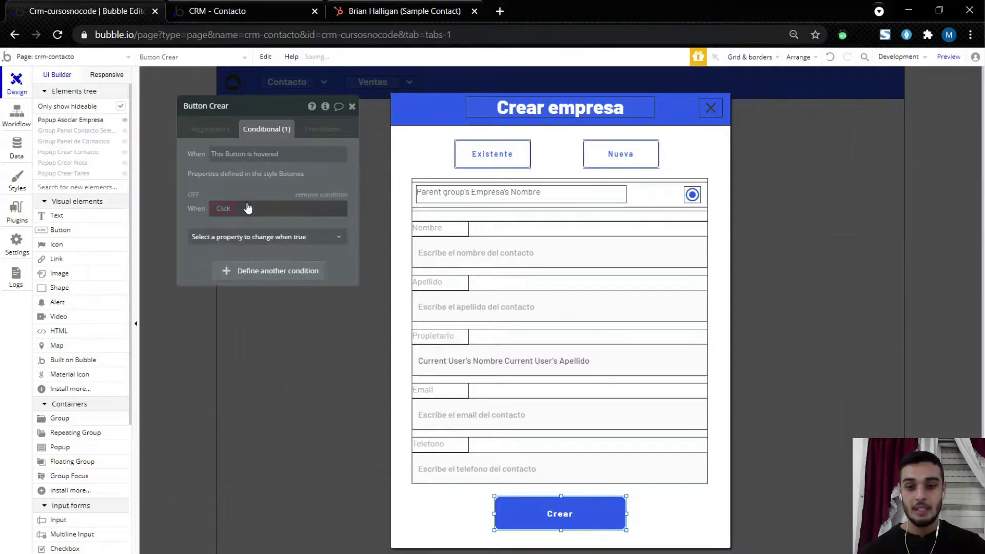
left_click(230, 211)
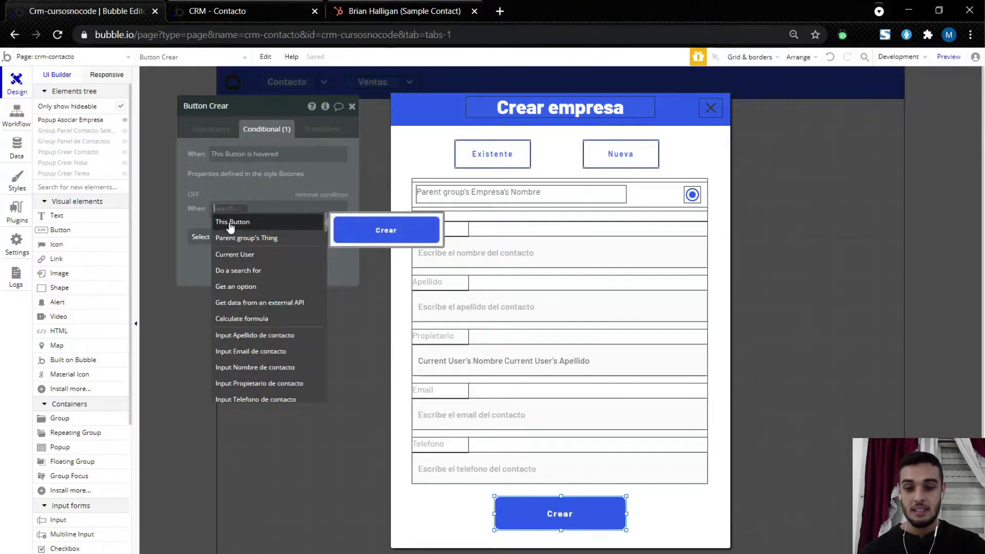
left_click(230, 225)
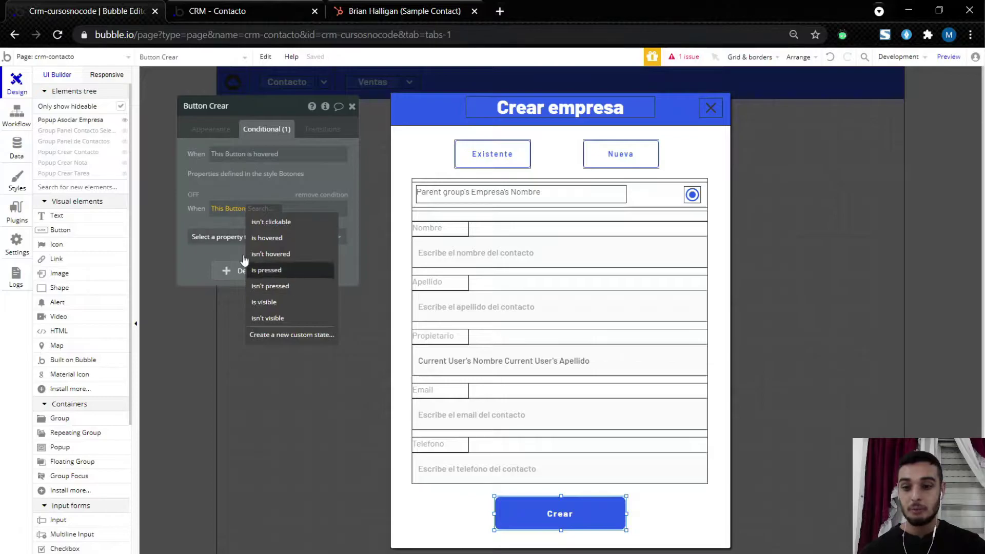
left_click(224, 209)
type("c")
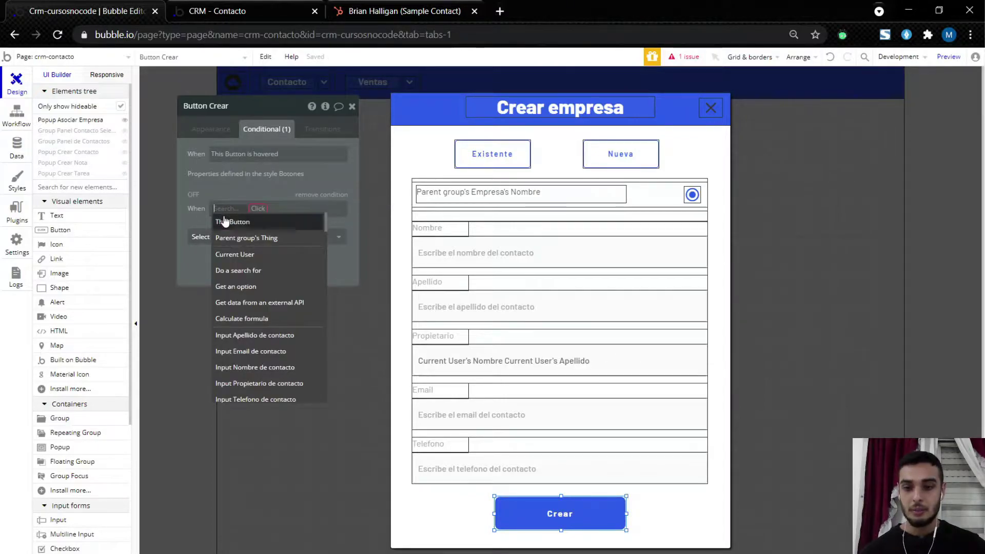
type("rm")
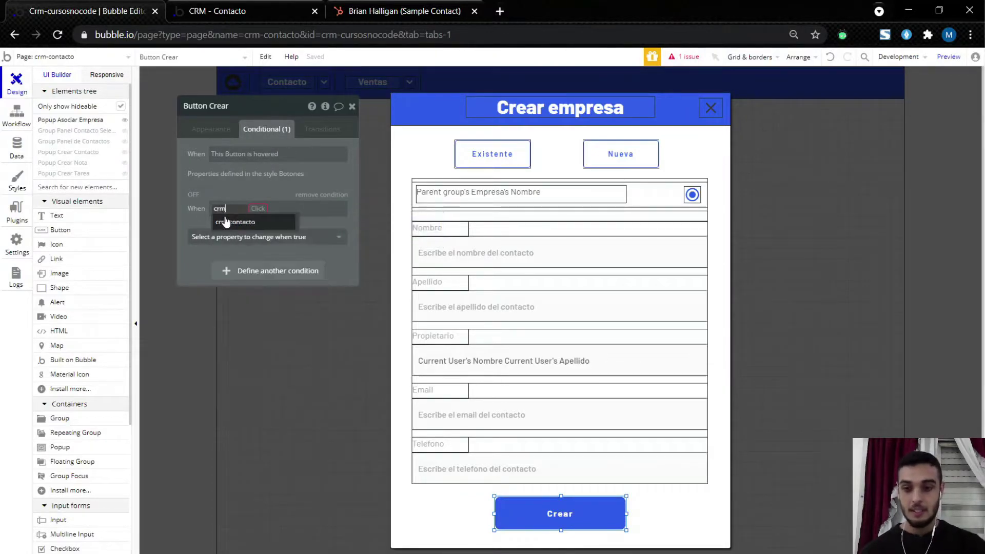
left_click(226, 221)
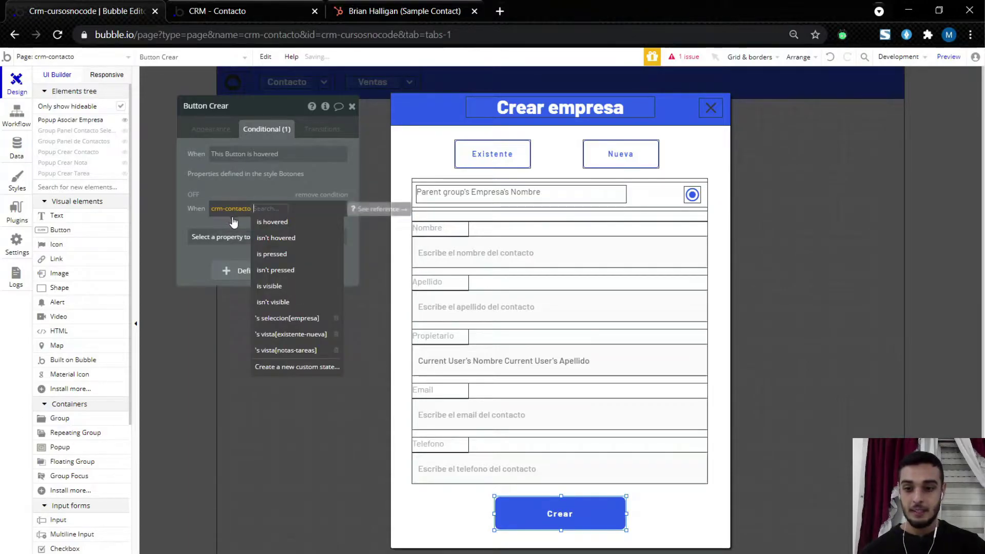
left_click(288, 336)
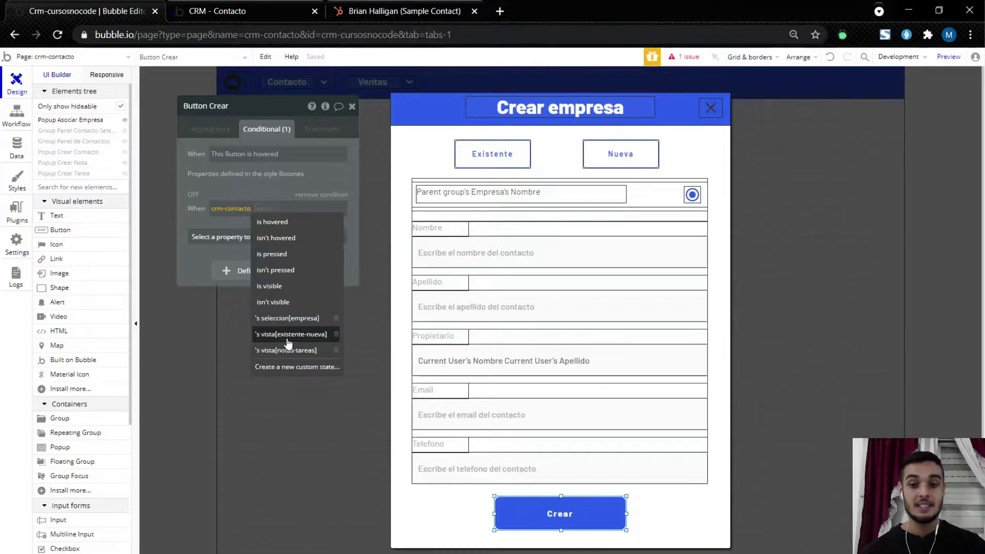
left_click(264, 232)
type("existente")
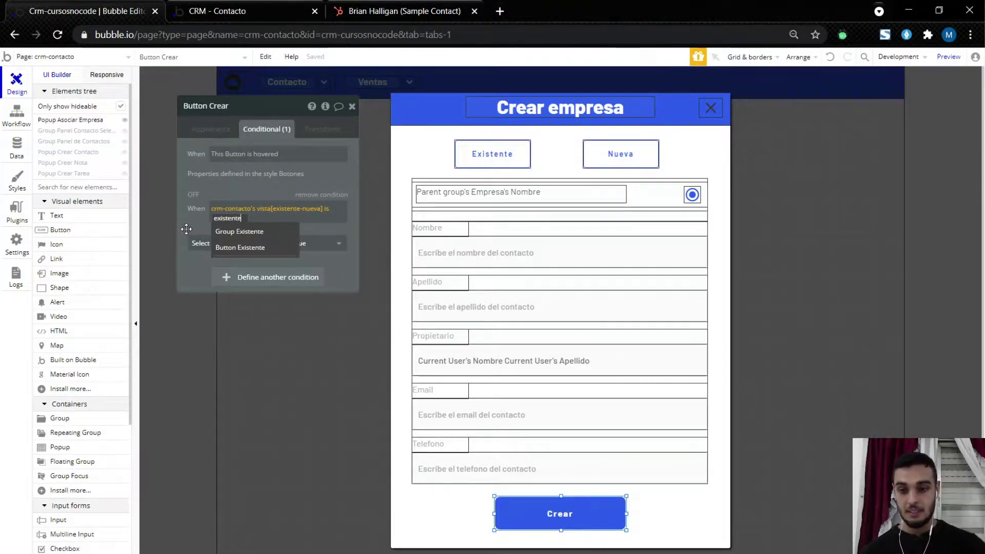
Step: Make the Crear button's new condition change the button text to Guardar
left_click(215, 255)
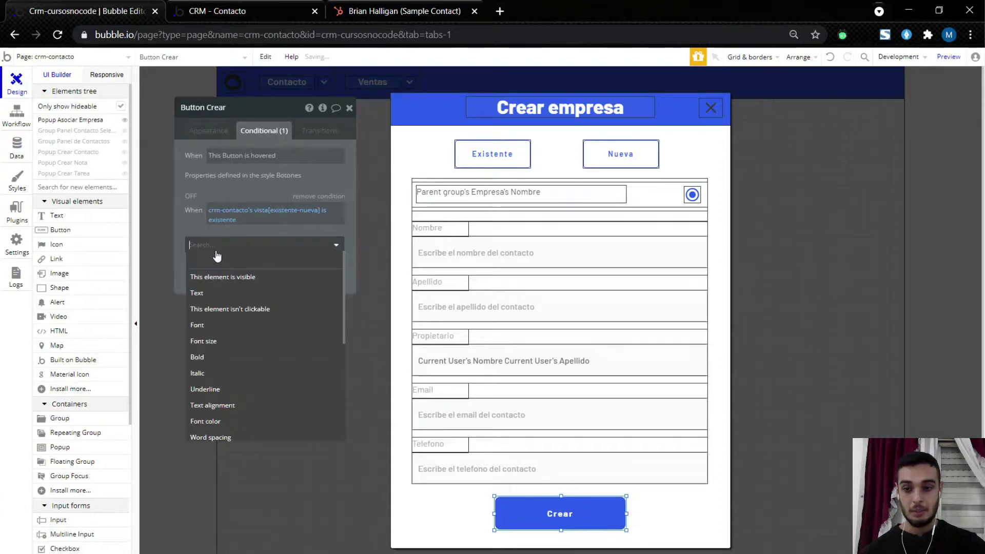
left_click(222, 294)
left_click(270, 248)
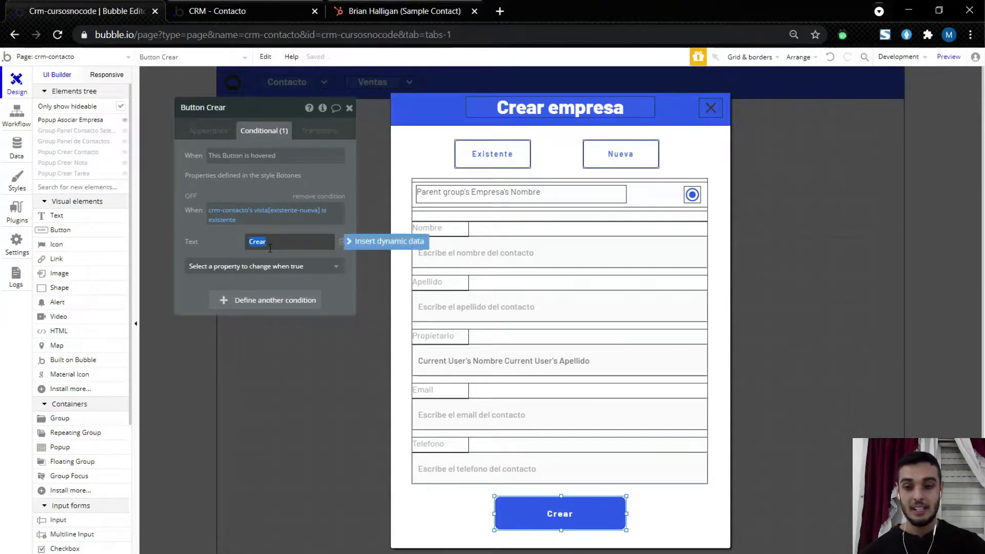
type("Guardar")
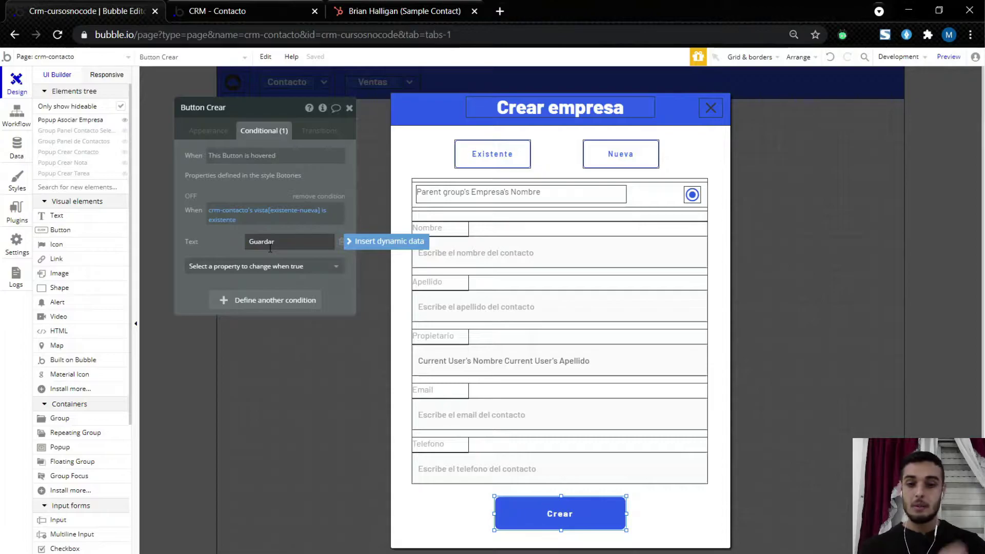
left_click(237, 242)
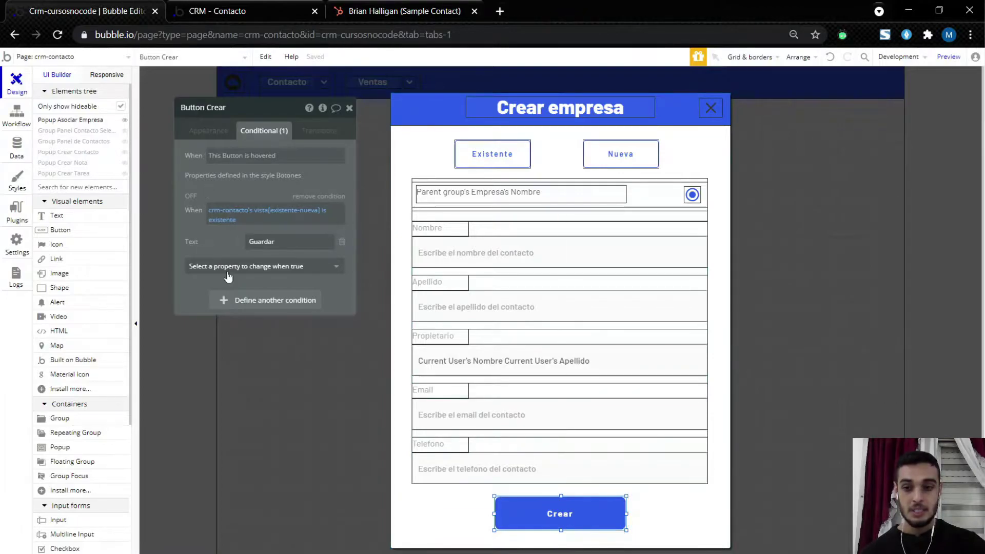
Step: Create the Crear button's click workflow and restrict it to run only when crm-contacto's vista[existente-nueva] is existente
left_click(210, 132)
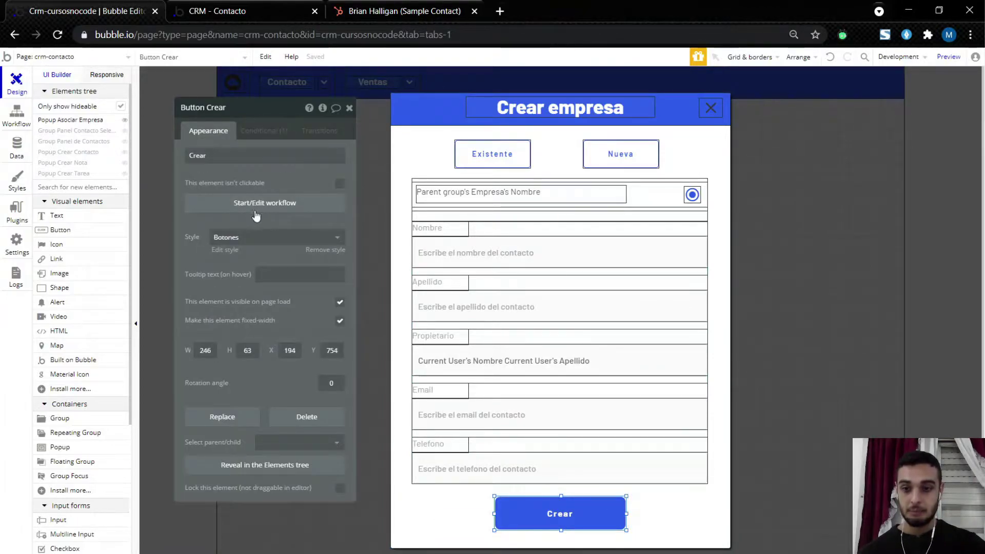
left_click(255, 204)
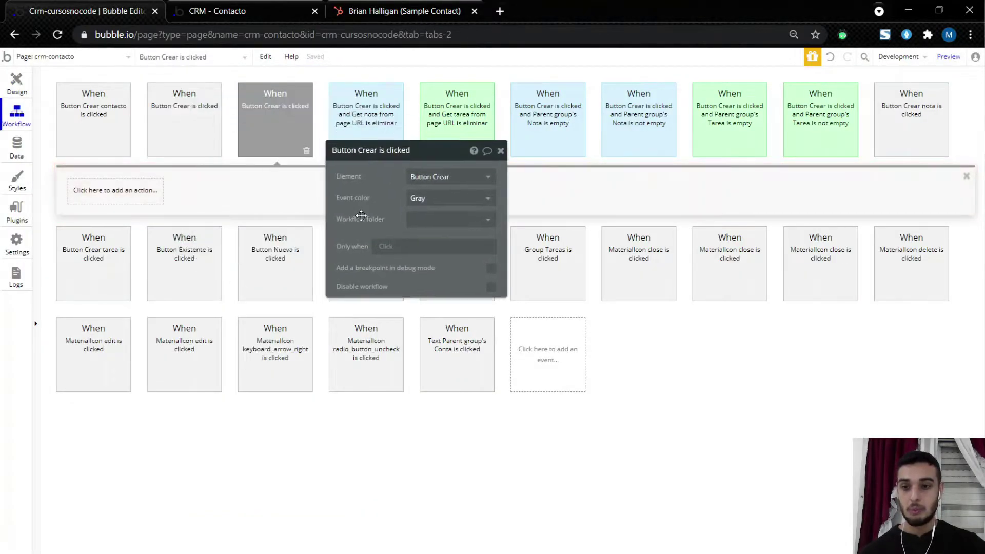
left_click(122, 190)
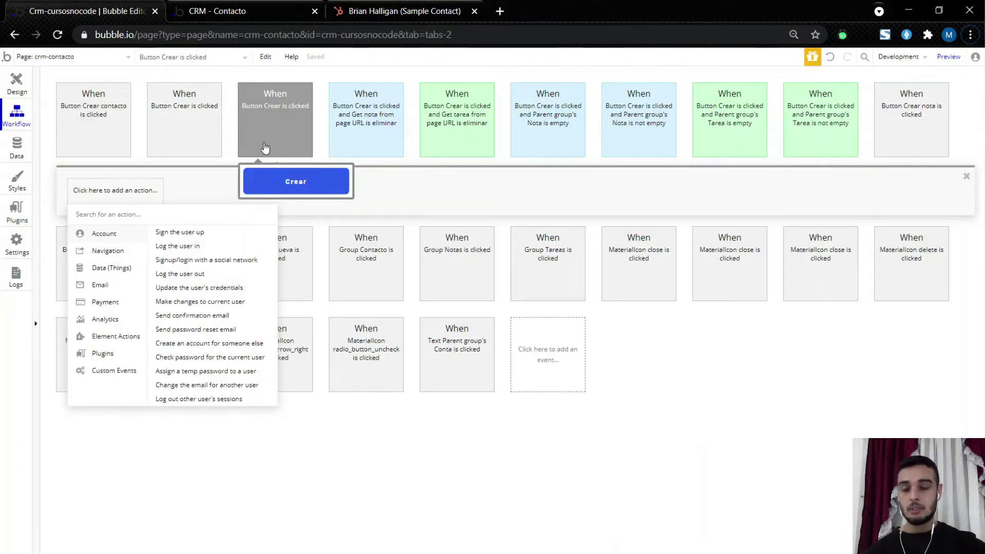
left_click(265, 144)
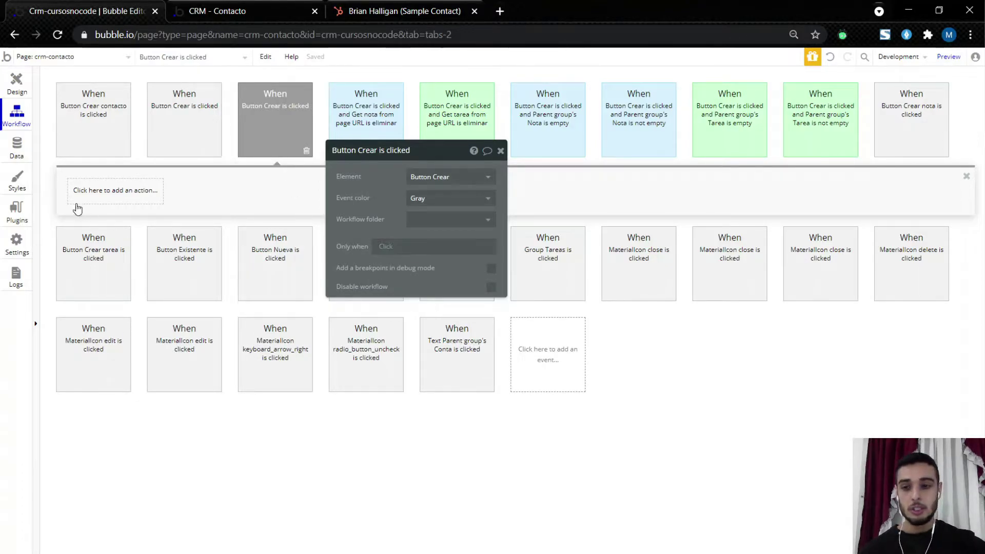
left_click(392, 247)
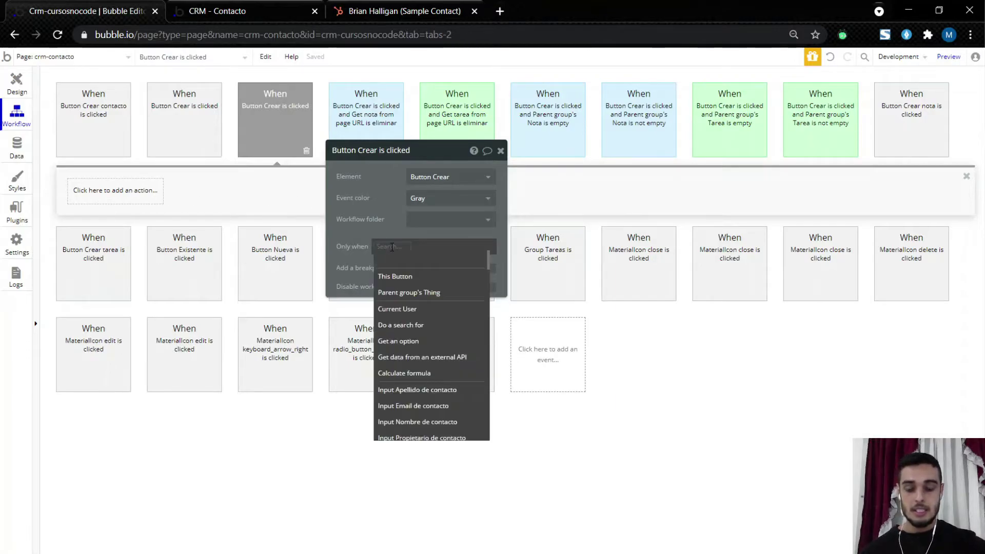
type("crm")
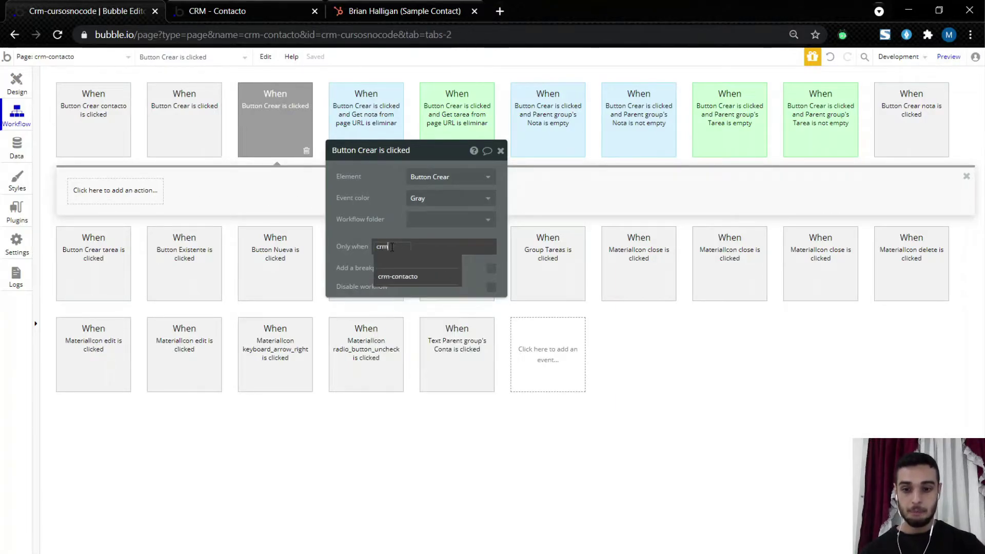
left_click(398, 277)
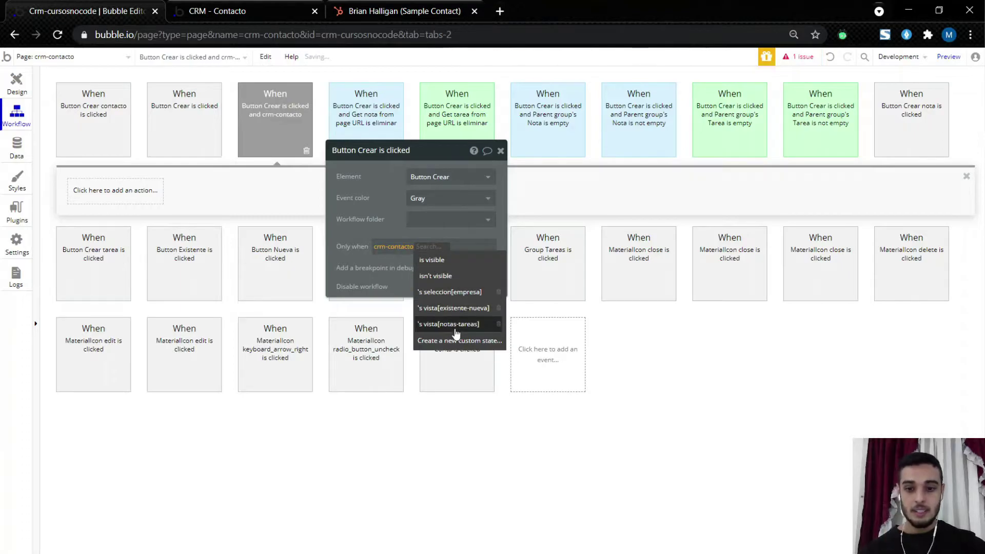
left_click(434, 309)
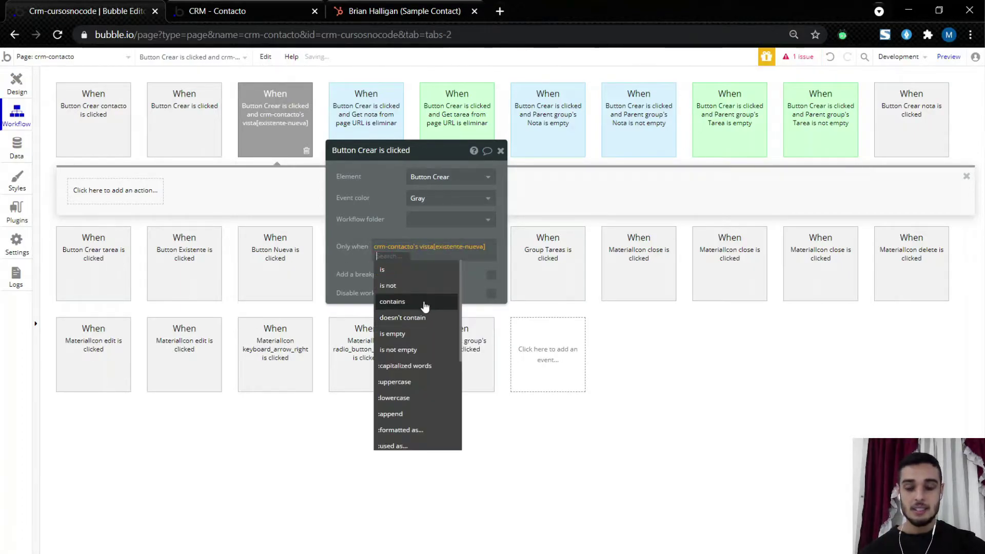
left_click(405, 271)
type("ex")
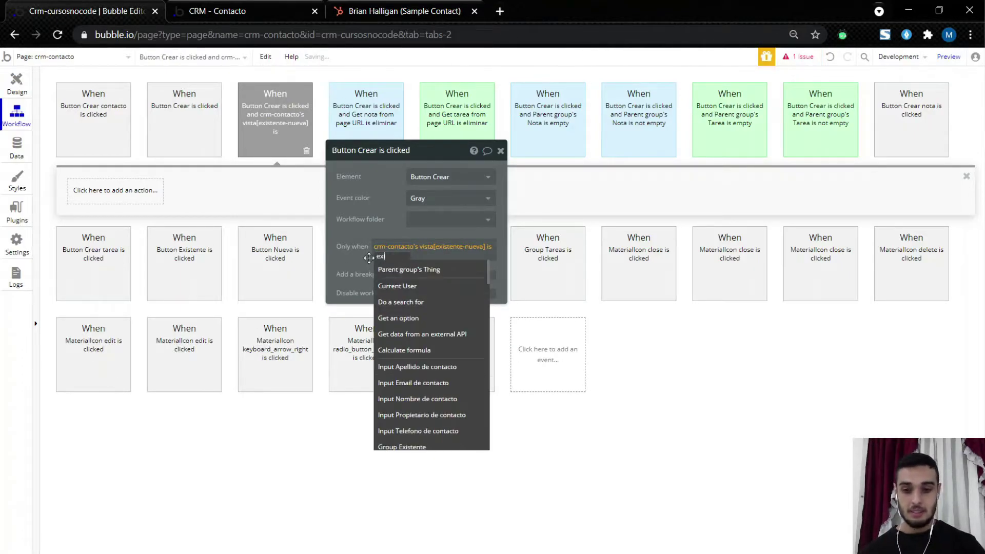
type("istente")
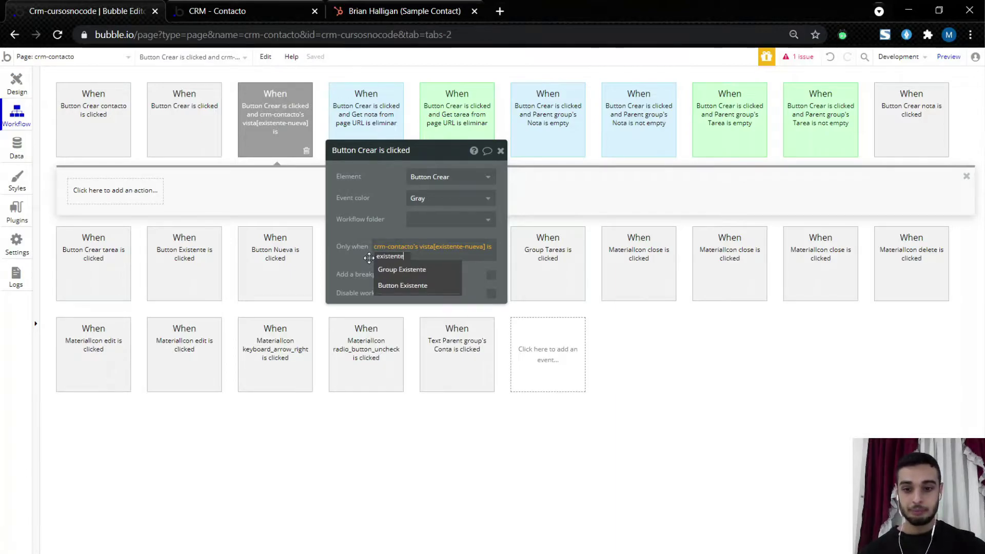
left_click(369, 258)
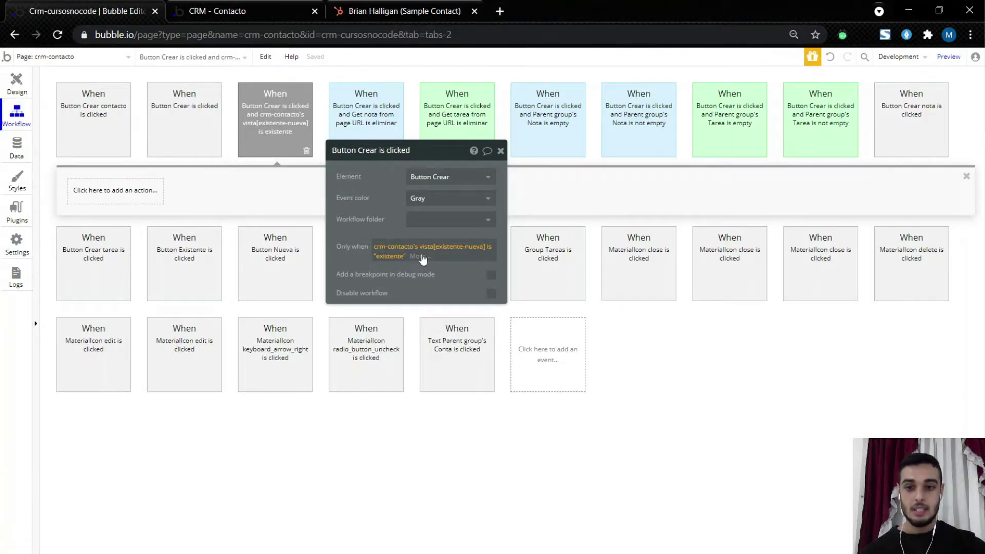
left_click(93, 191)
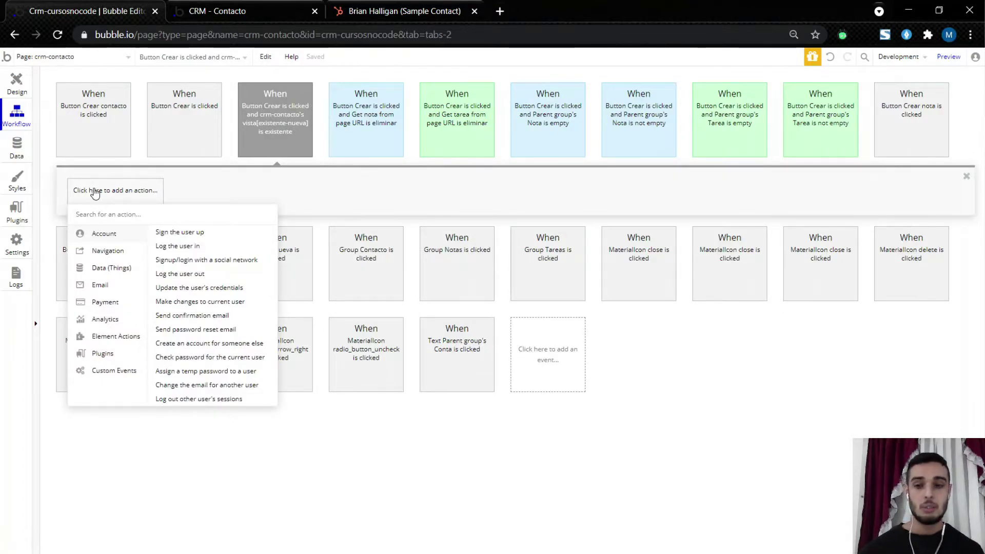
left_click(17, 83)
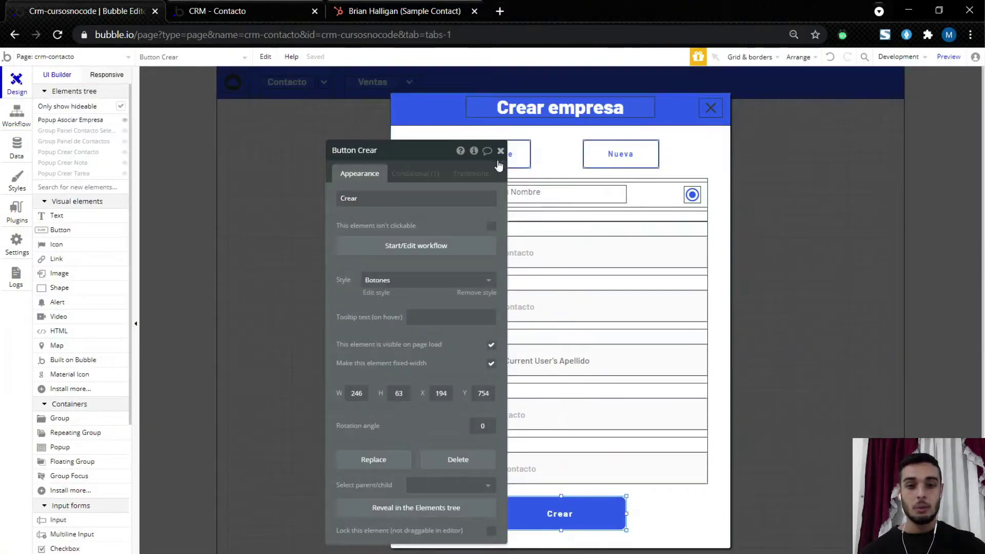
left_click_drag(429, 155, 260, 150)
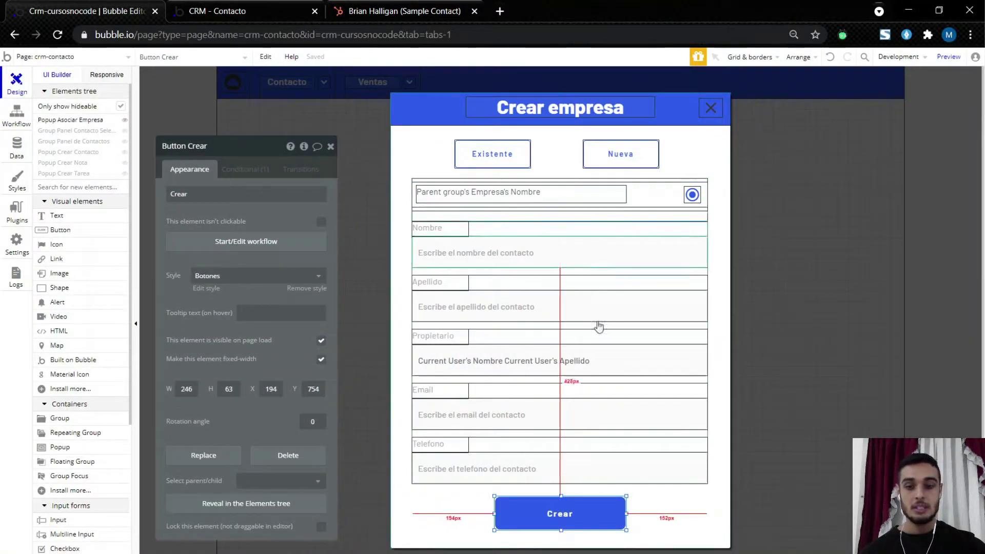
left_click(225, 241)
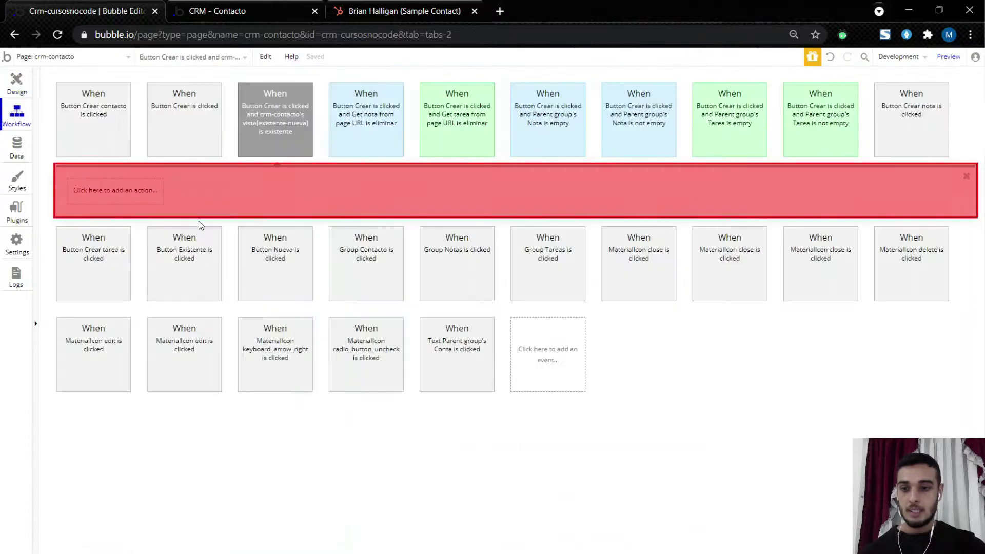
Step: Add a Make changes to thing action to the Crear button's existente workflow
left_click(89, 196)
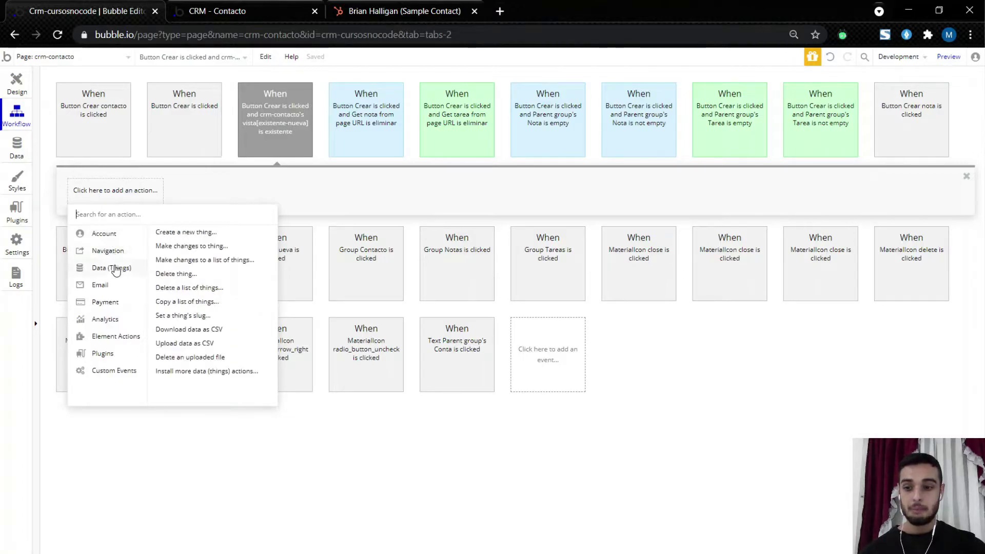
mouse_move(116, 256)
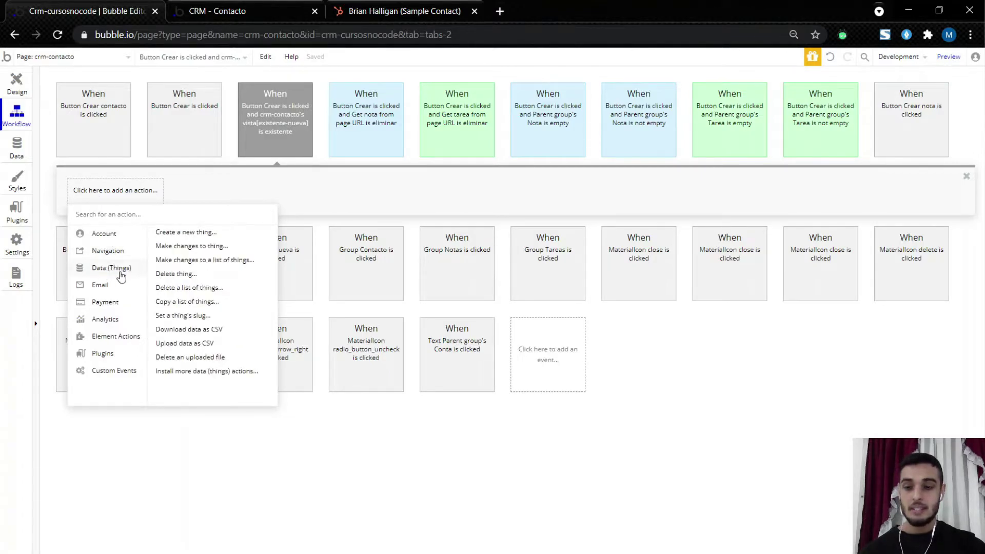
left_click(204, 248)
left_click_drag(231, 187, 370, 214)
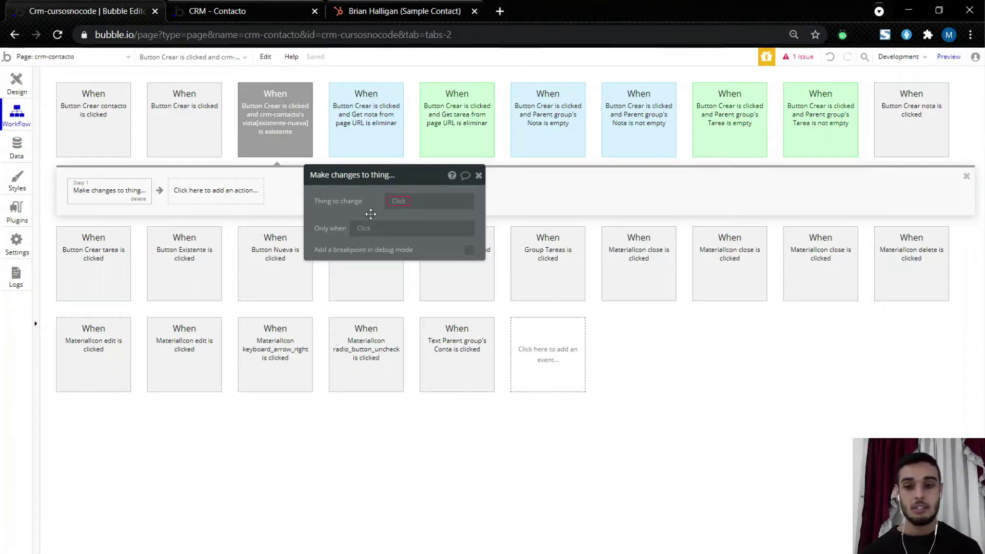
Step: Choose Group Panel Contacto Seleccionado as the source of the thing to change in the Make changes action
left_click_drag(370, 213, 335, 199)
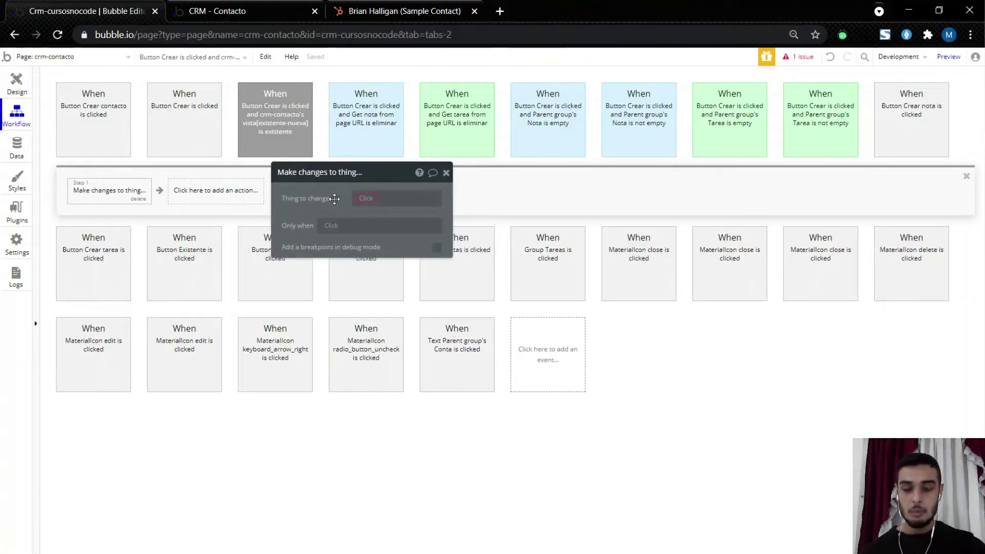
left_click(374, 200)
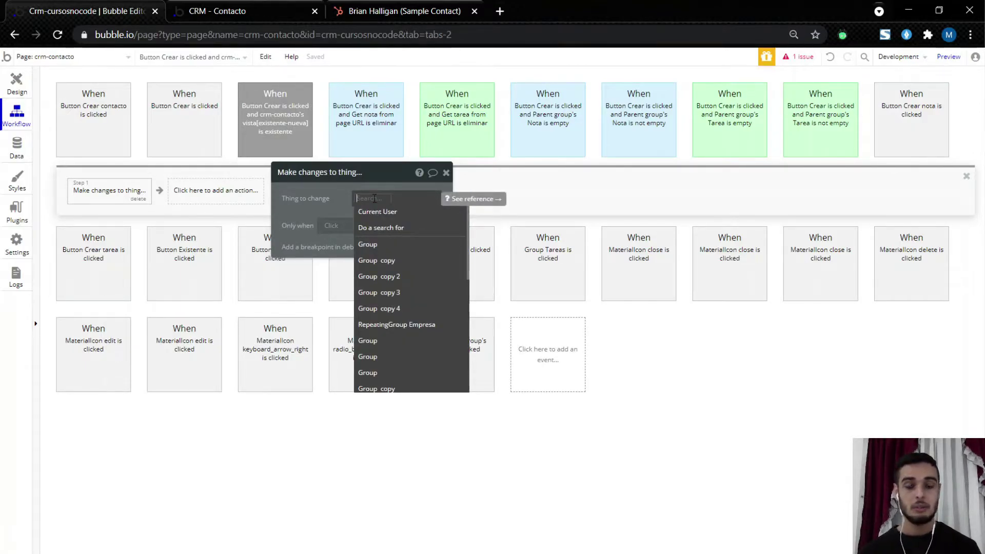
type("get")
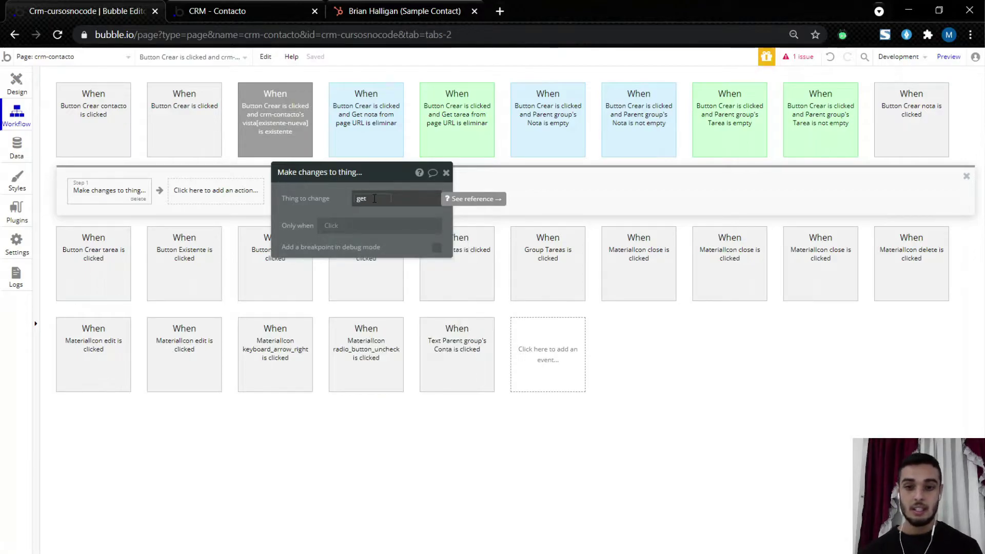
key("ctrl+a")
key("BackSpace")
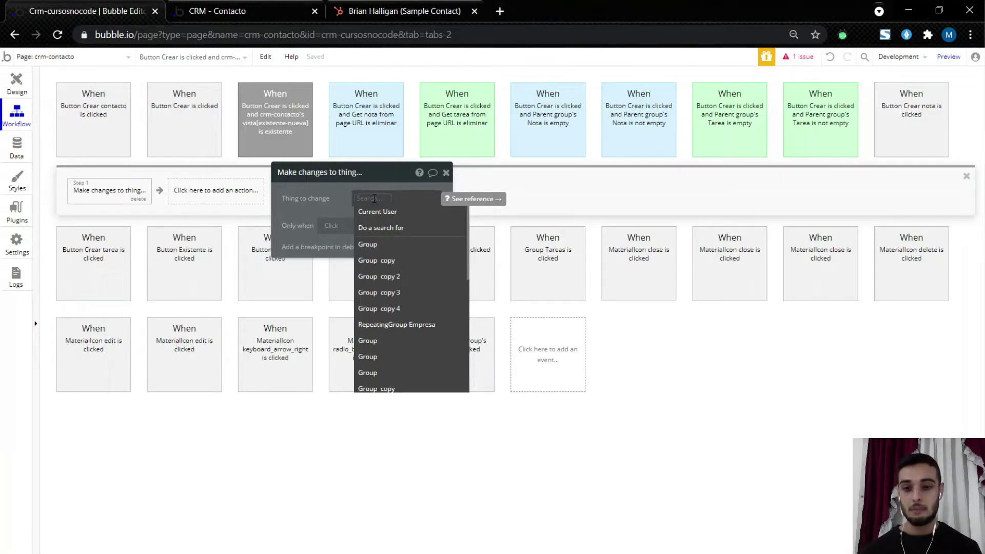
type("panel")
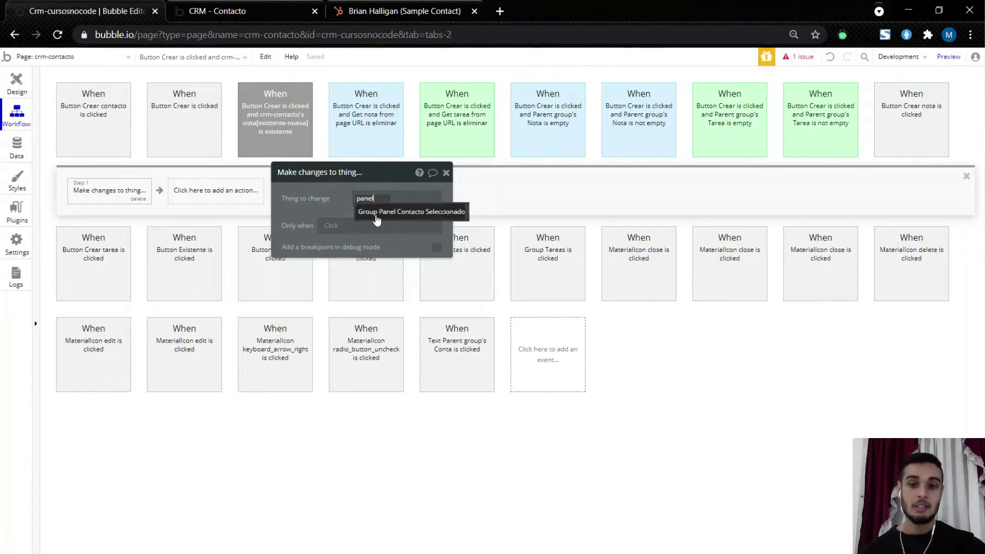
mouse_move(402, 219)
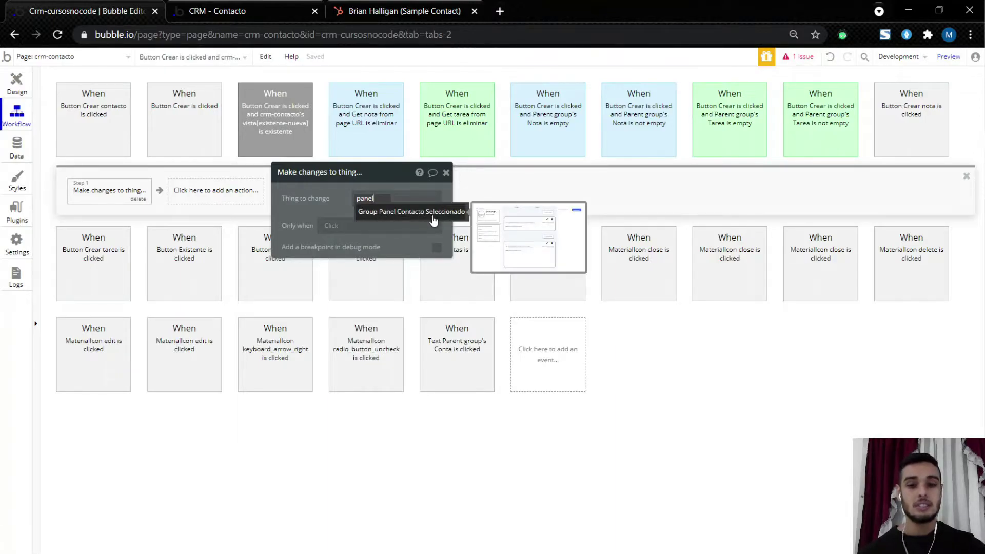
left_click(433, 220)
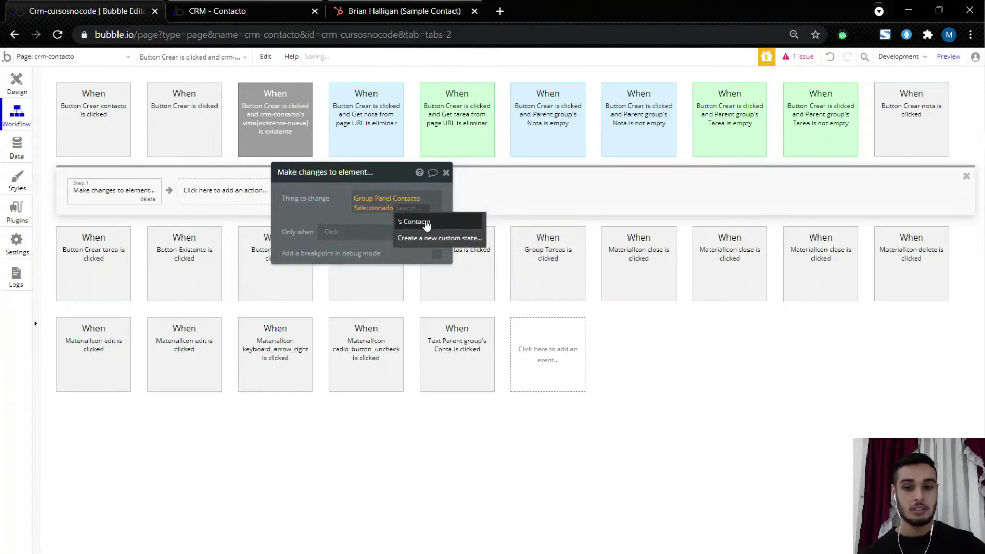
Step: Target the Group Panel Contacto Seleccionado's Contacto in the first action and add its Empresa asociada field for changing
left_click(426, 222)
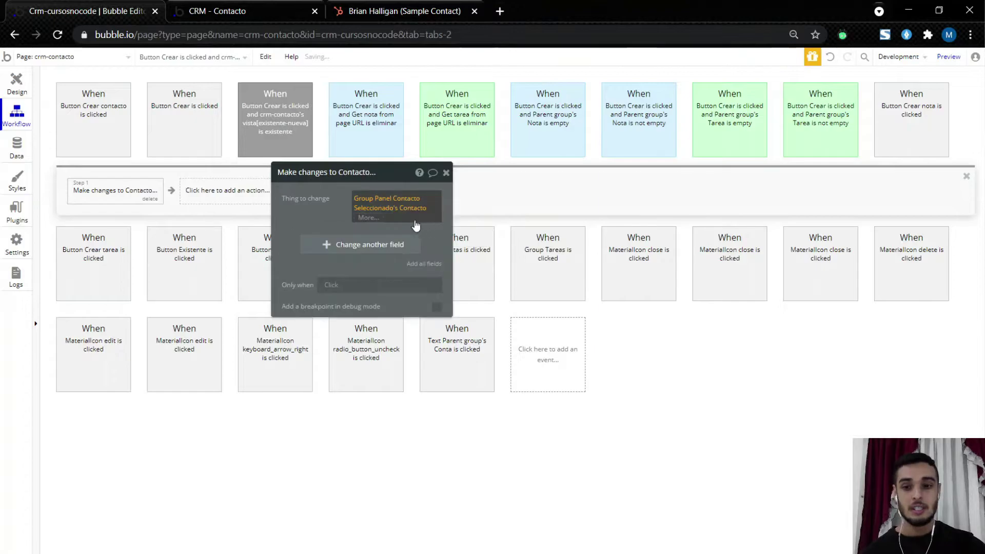
left_click(331, 239)
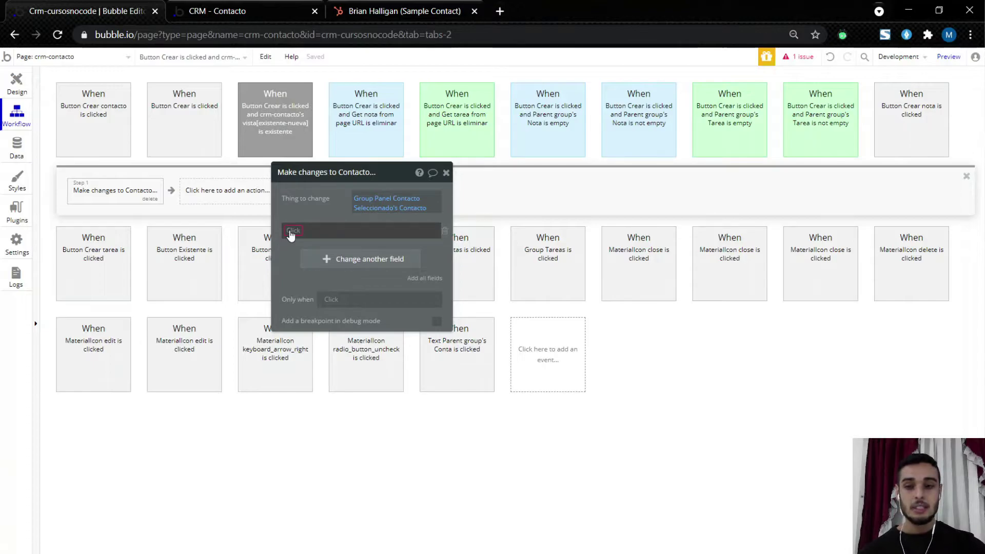
left_click(291, 233)
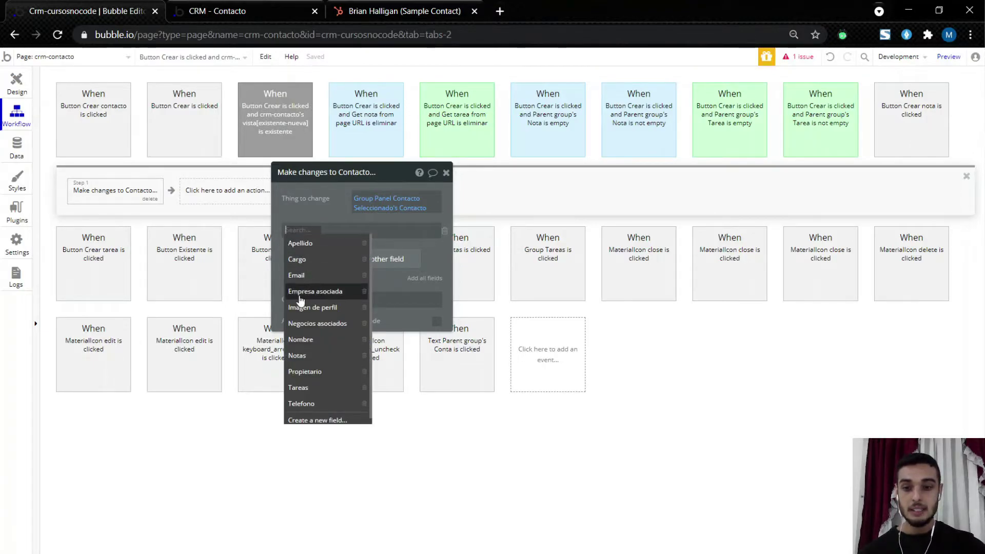
left_click(341, 292)
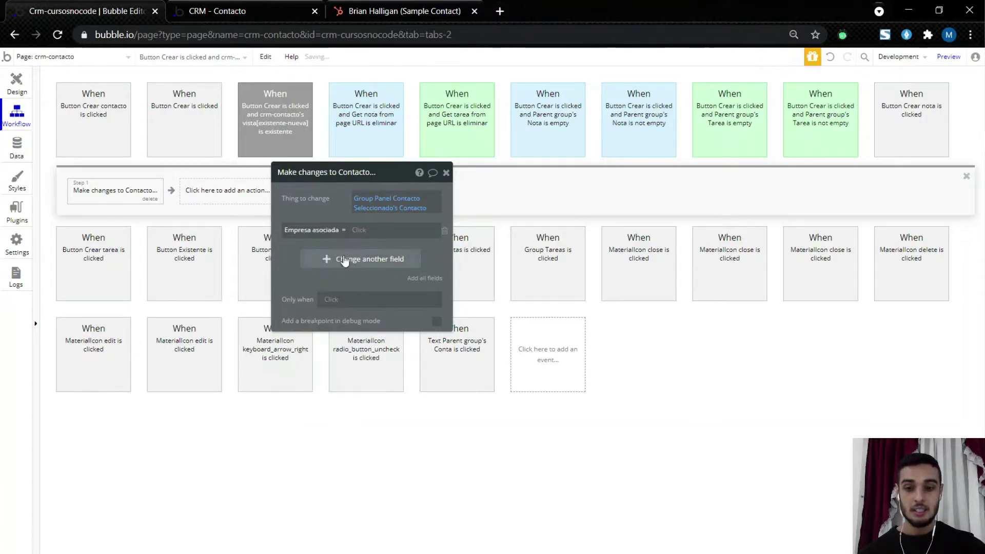
Step: Set the Empresa asociada field to crm-contacto's seleccion[empresa] custom state
left_click(358, 231)
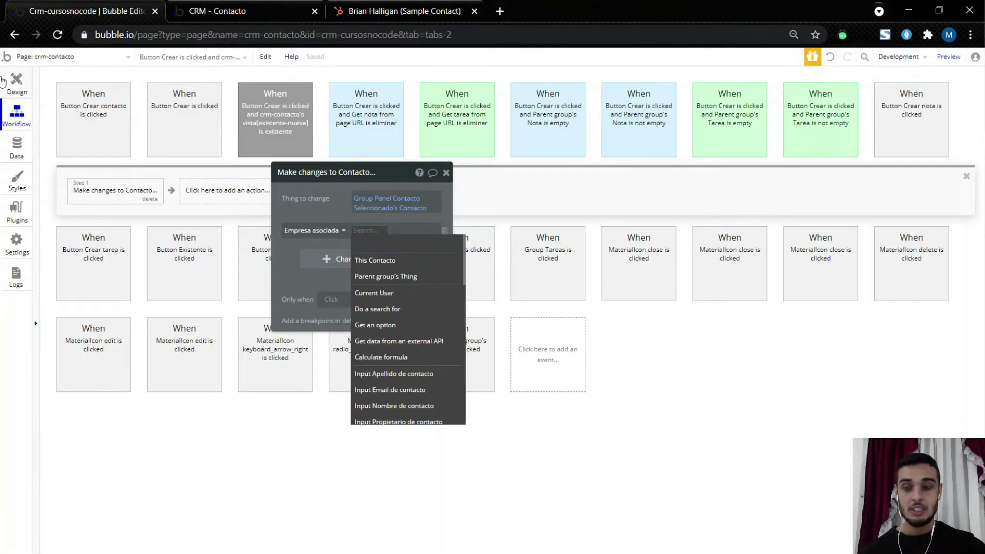
left_click(6, 81)
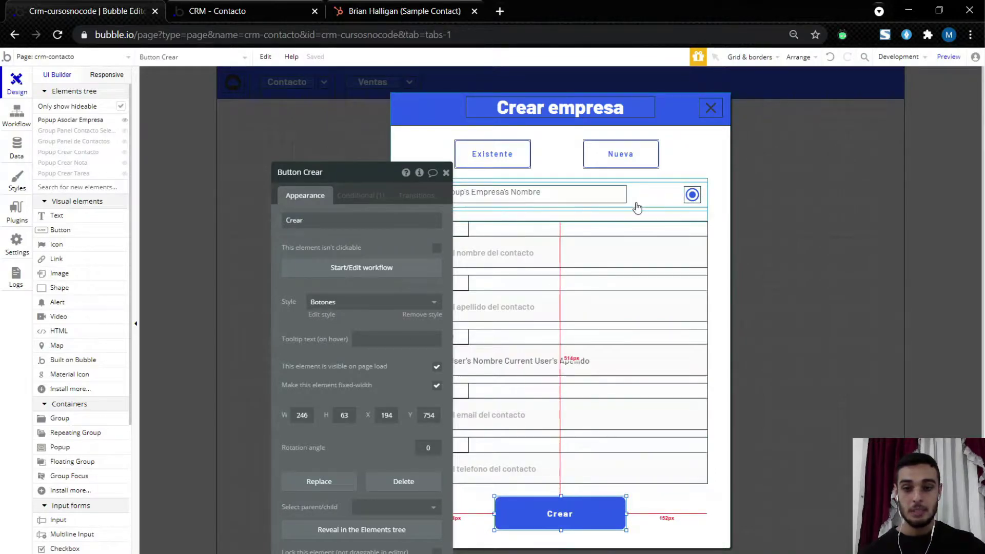
left_click(7, 127)
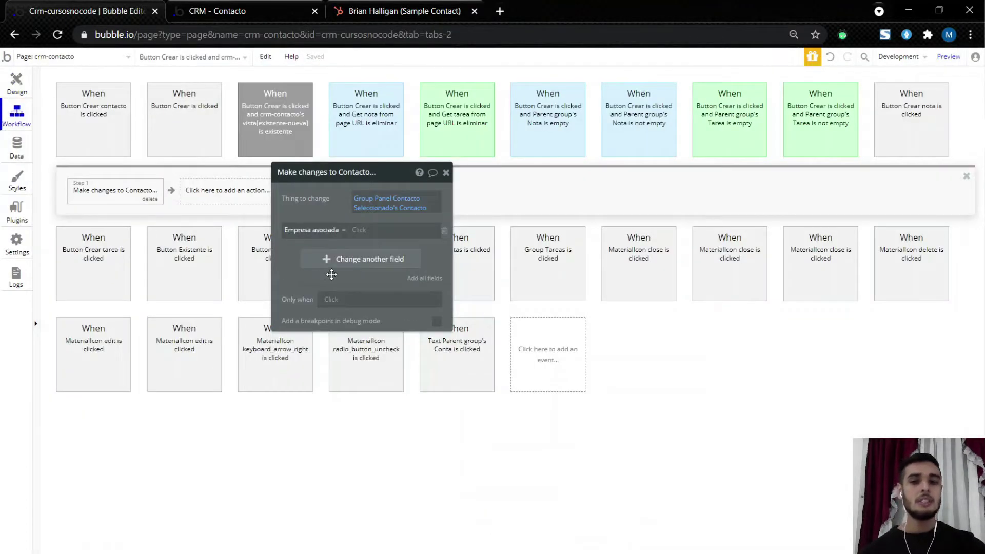
left_click(359, 233)
type("crm")
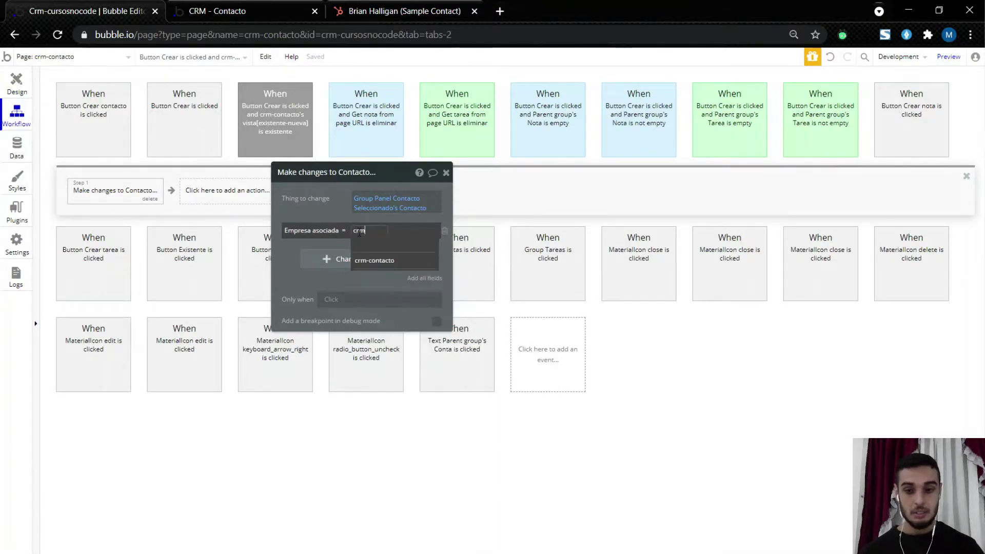
left_click(393, 262)
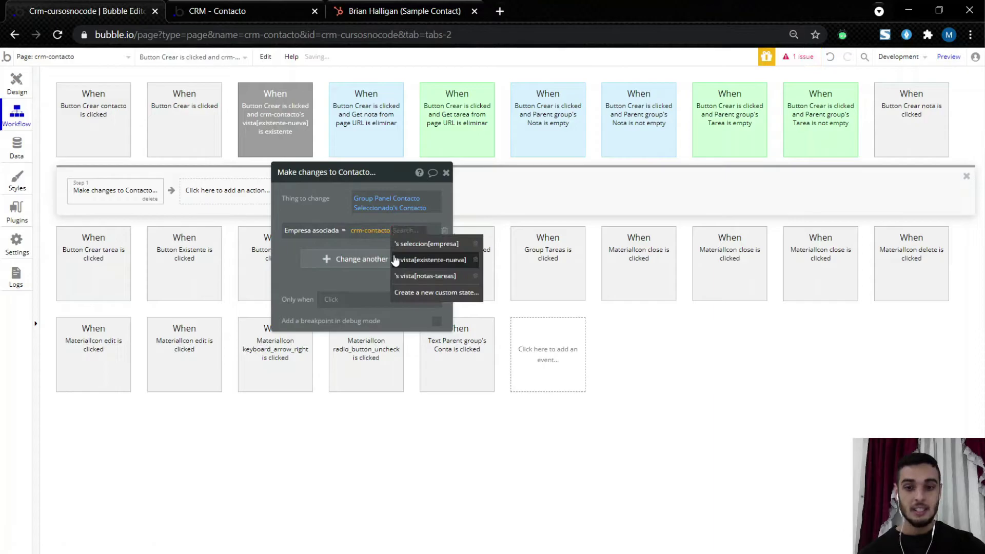
left_click(435, 244)
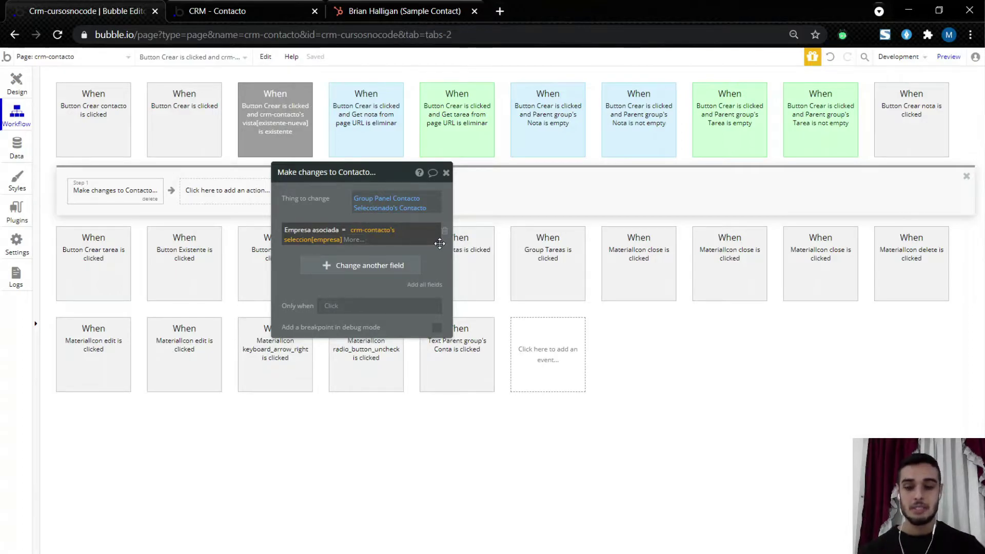
left_click(347, 220)
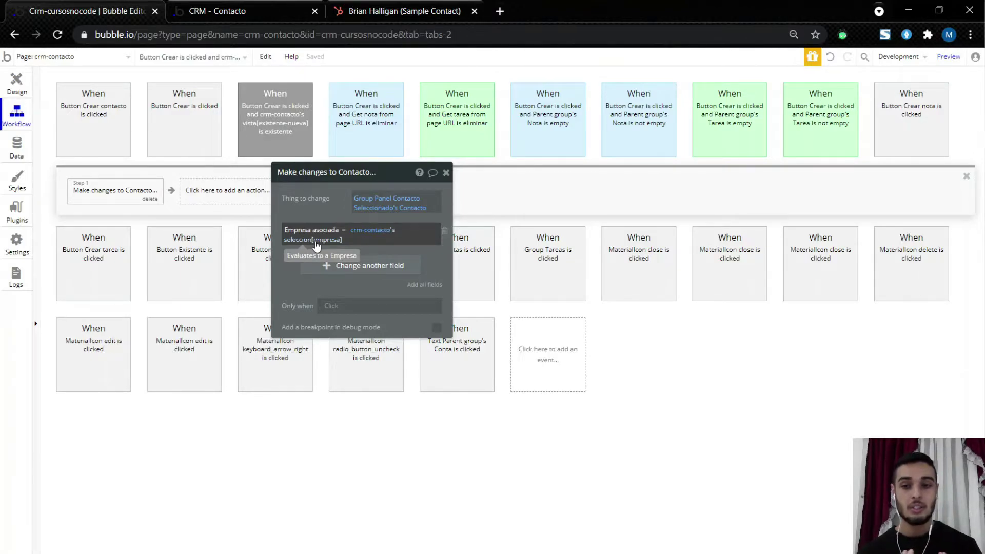
Step: Add a second action that makes changes to a thing, targeting crm-contacto's seleccion[empresa]
left_click(222, 198)
mouse_move(220, 268)
left_click(286, 246)
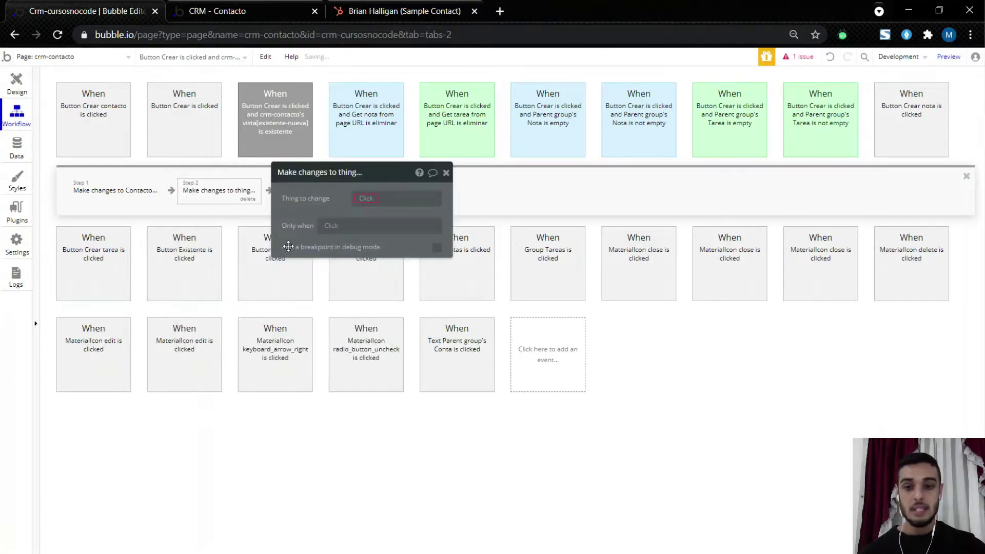
left_click(375, 201)
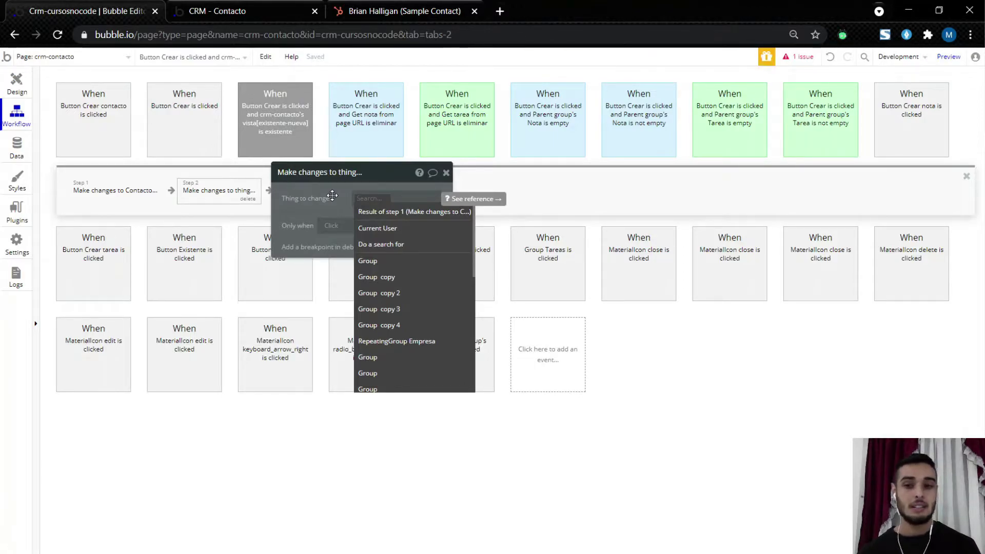
type("crm")
left_click(370, 216)
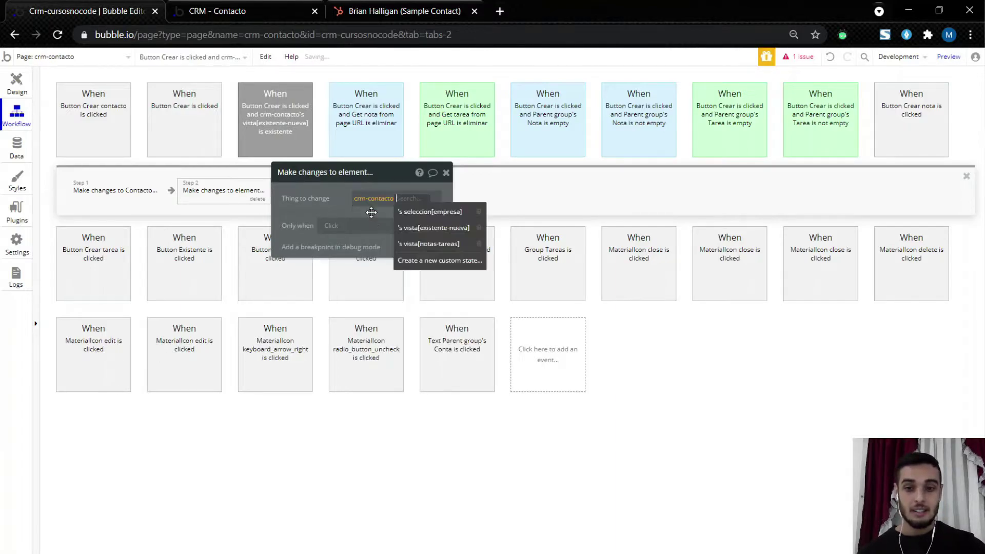
left_click(418, 214)
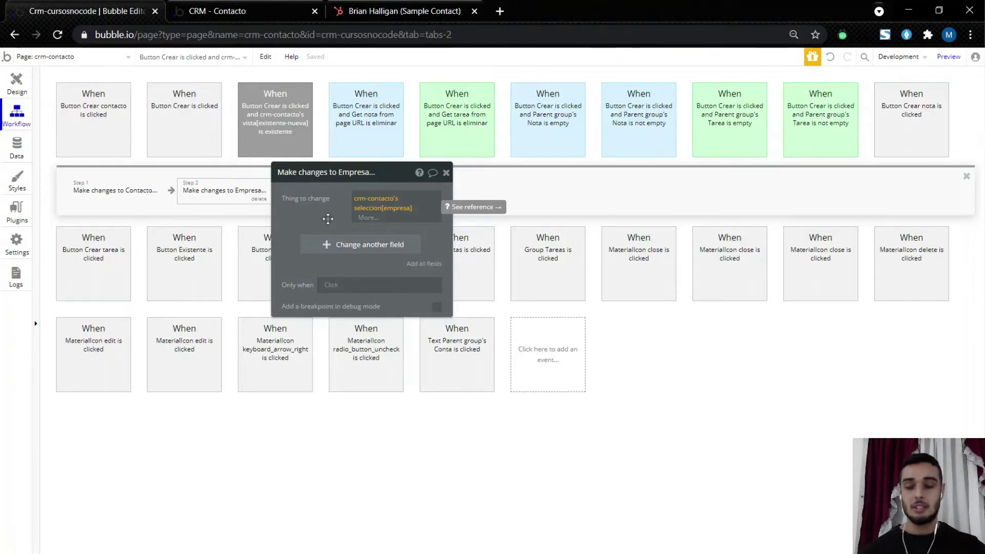
left_click(328, 218)
Step: Include the company's Lista de contactos field in the second action, using the add operation
left_click(332, 236)
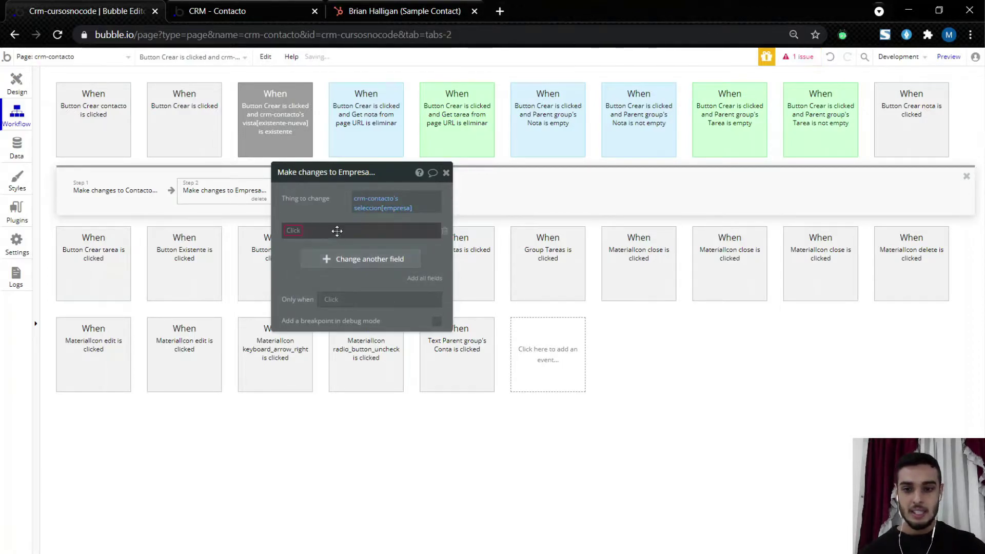
left_click(295, 237)
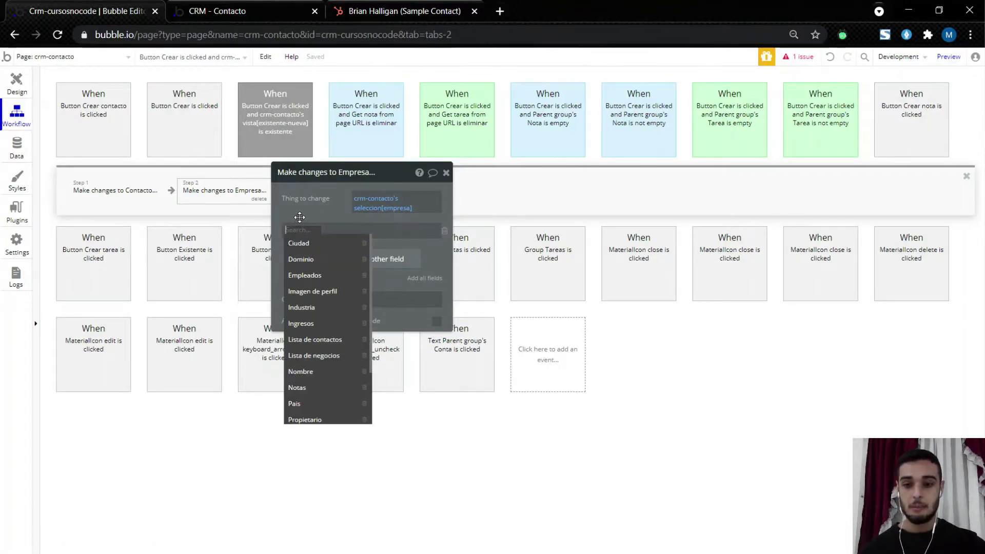
left_click(314, 339)
left_click(349, 230)
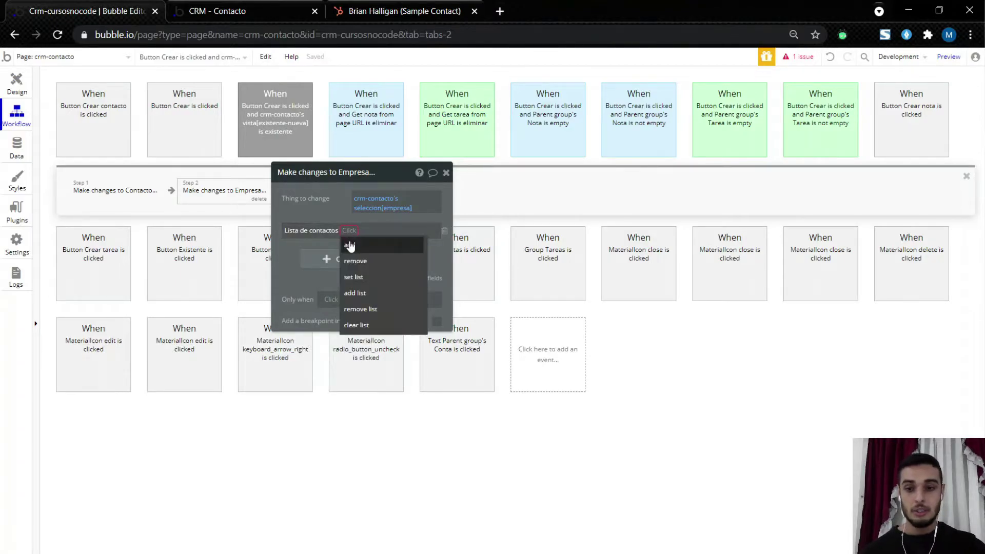
left_click(344, 248)
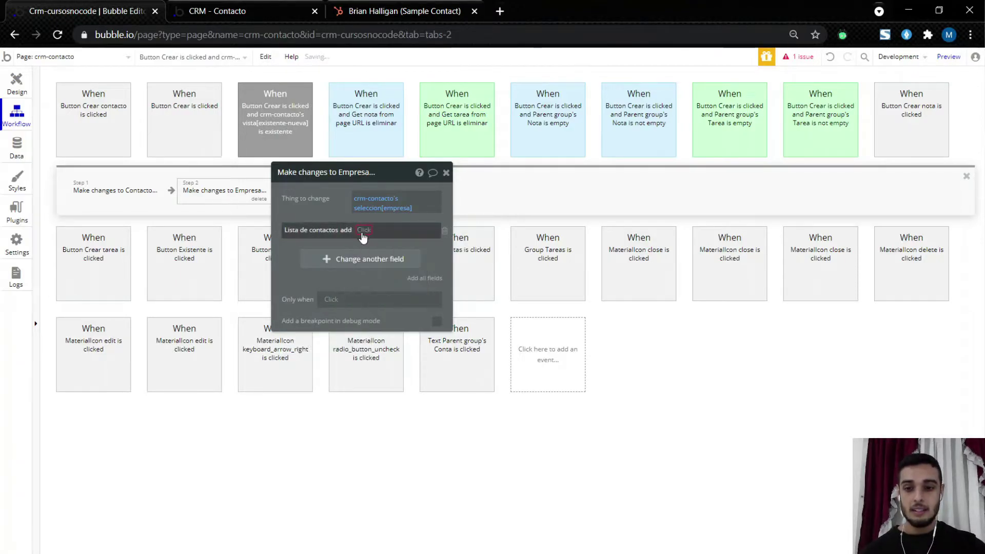
Step: Set the item added to Lista de contactos to page URL data with parameter name contacto and type Contacto
left_click(364, 231)
type("get")
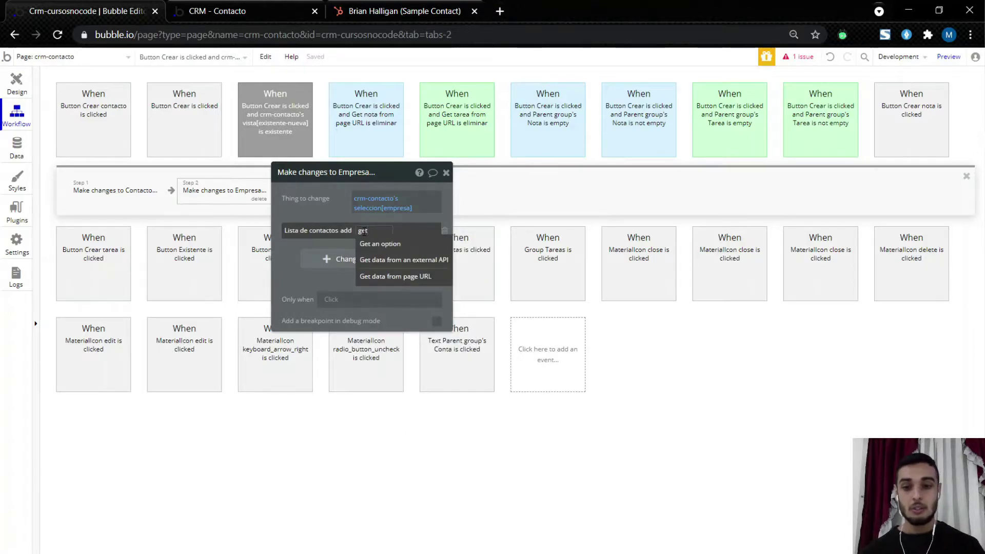
left_click(381, 277)
left_click(567, 221)
type("contacto")
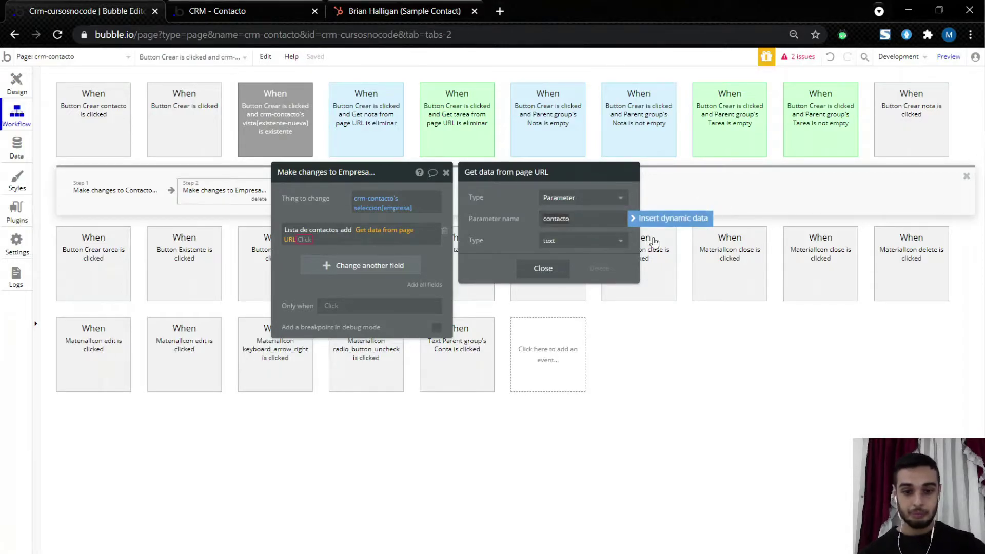
left_click(580, 241)
scroll(581, 363, "down", 3)
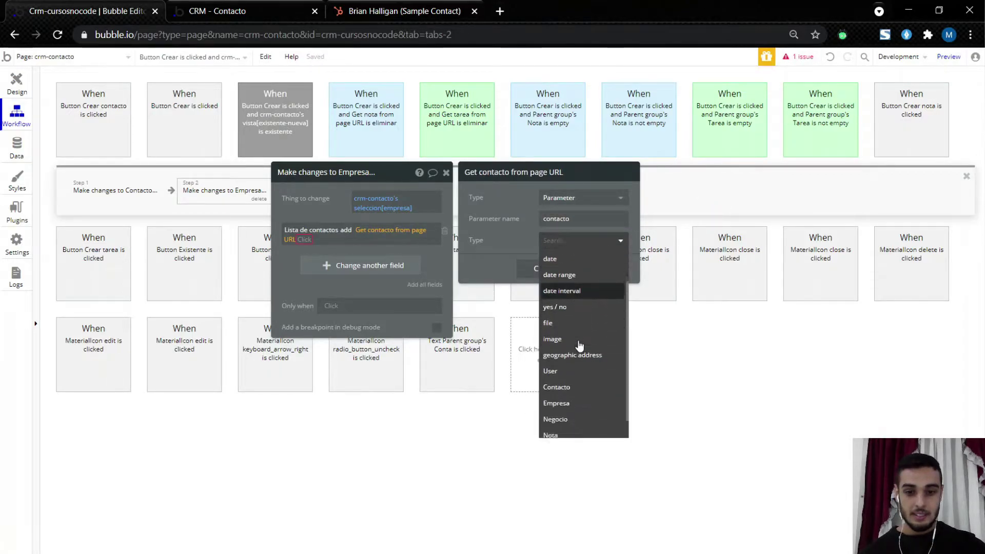
left_click(577, 363)
left_click(298, 248)
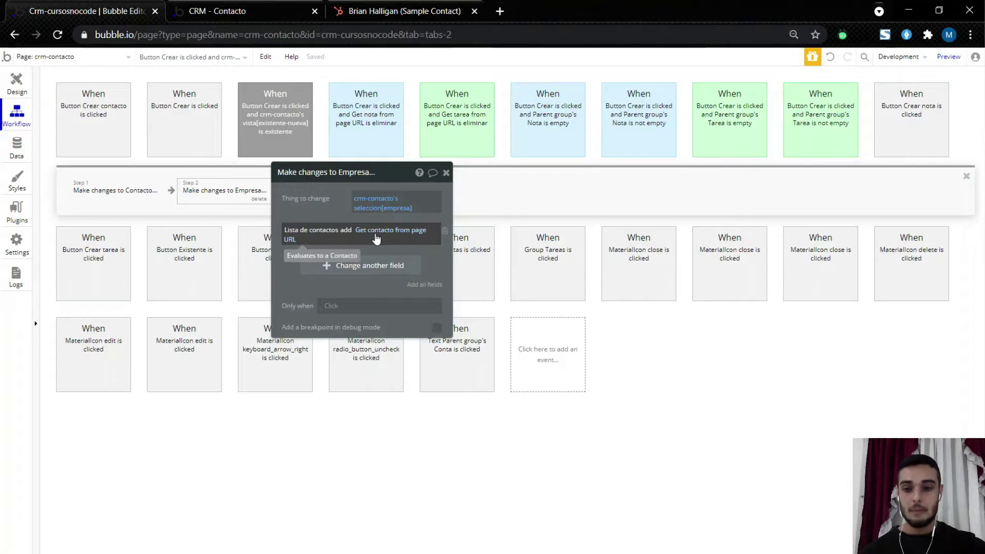
Step: Add a third workflow action that sets a state on the crm-contacto element
left_click_drag(378, 209, 460, 211)
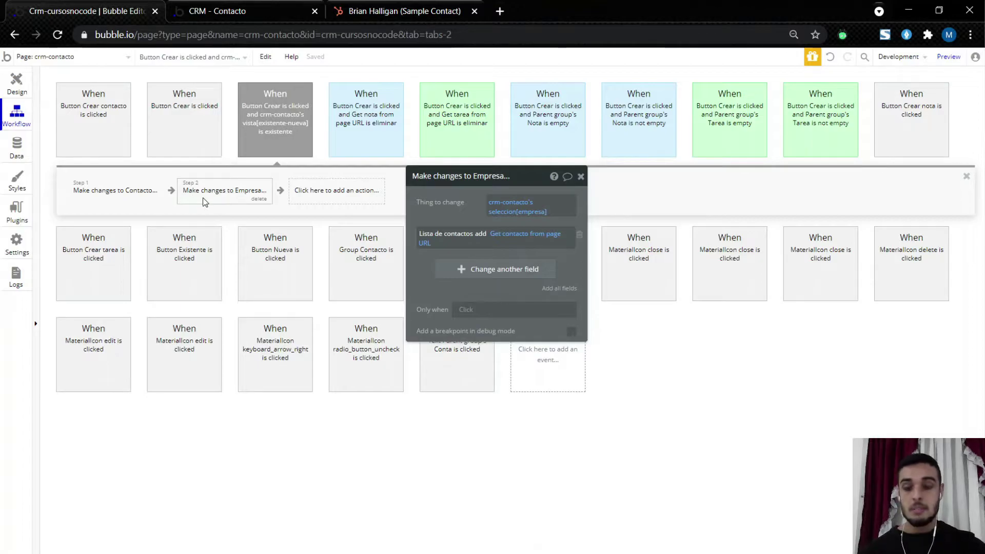
left_click(336, 184)
mouse_move(351, 343)
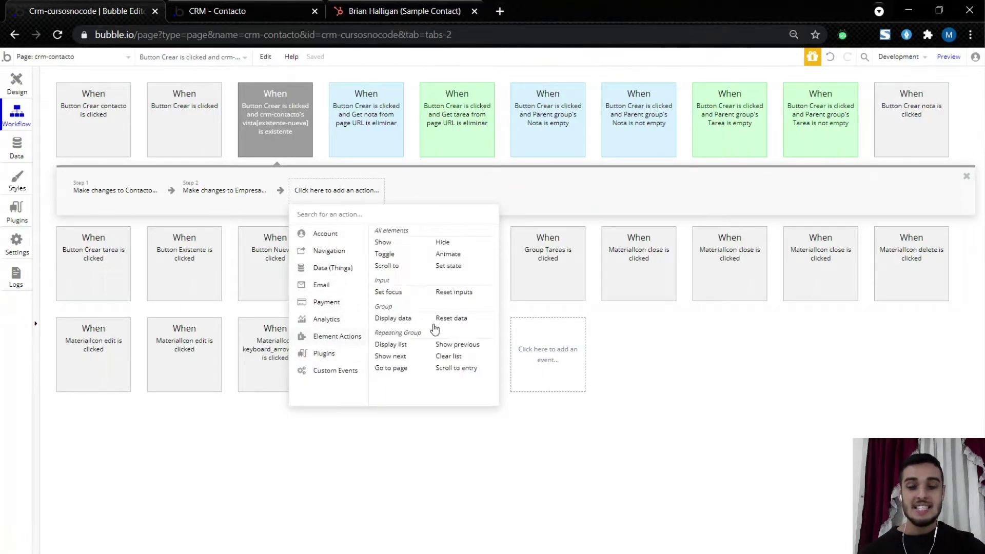
left_click(463, 267)
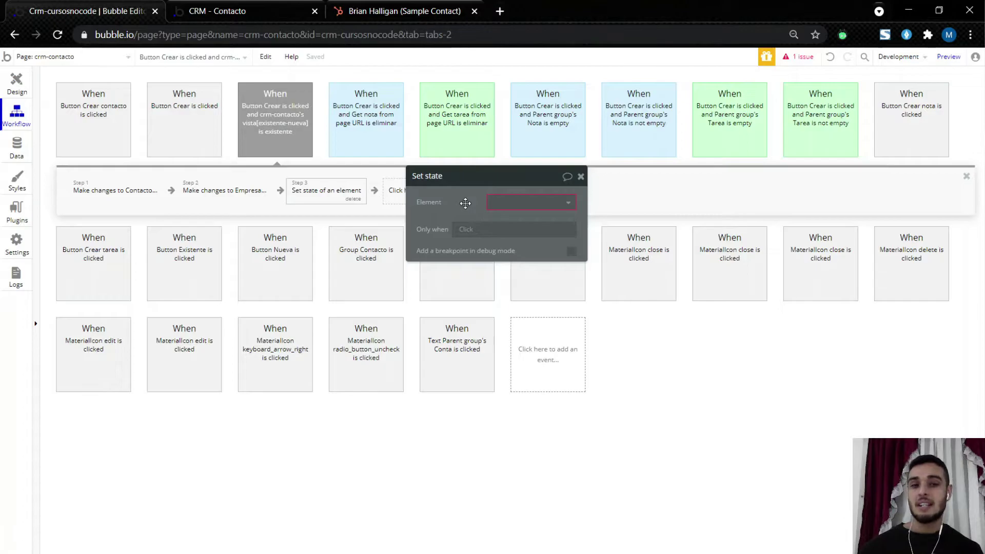
left_click(494, 203)
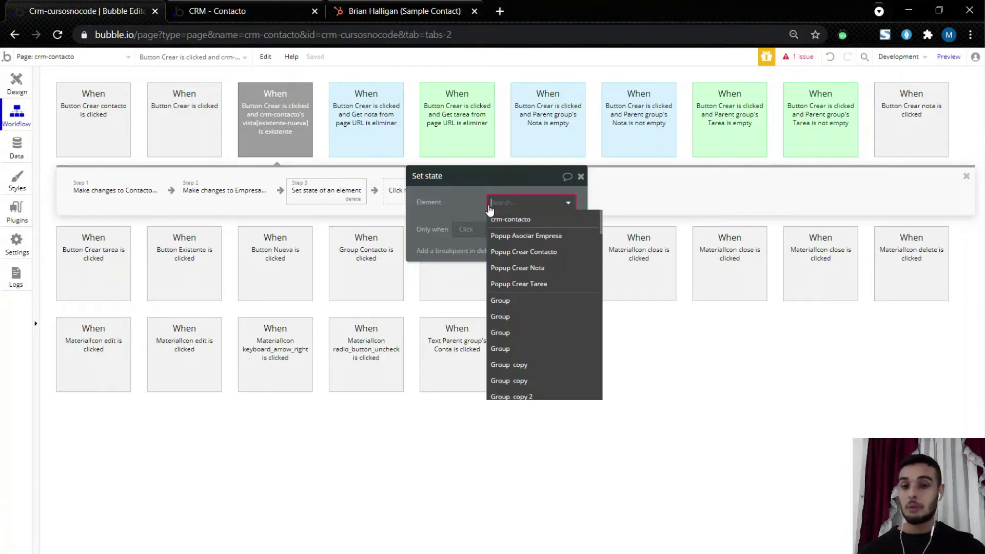
left_click(495, 217)
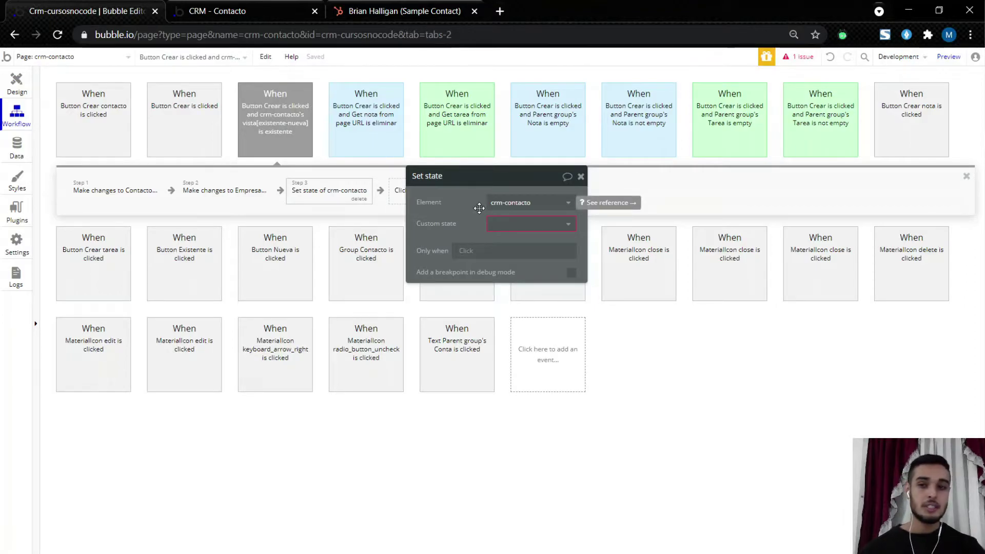
Step: Check the company popup's design, and have the third action set the vista[existente-nueva] custom state to nueva
left_click(214, 11)
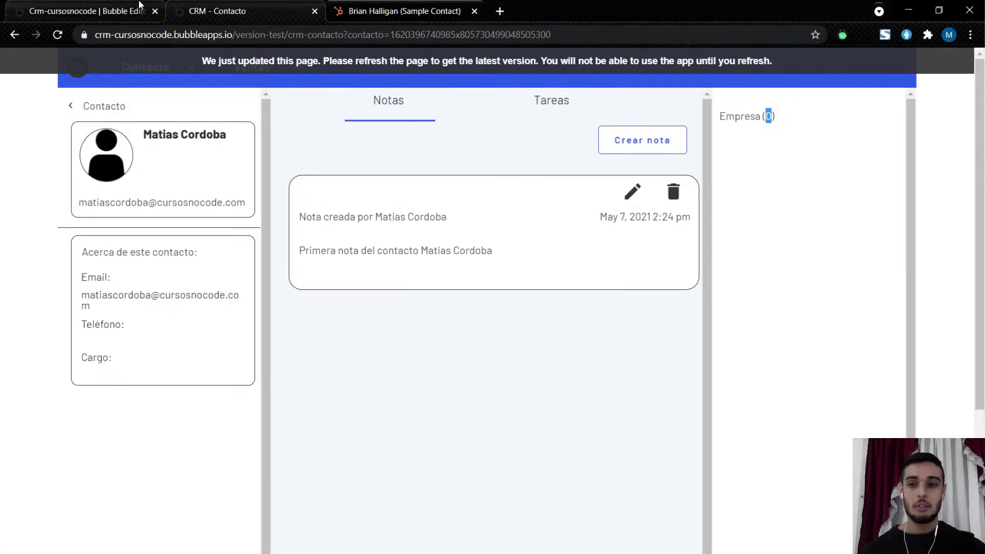
left_click(87, 11)
left_click(16, 82)
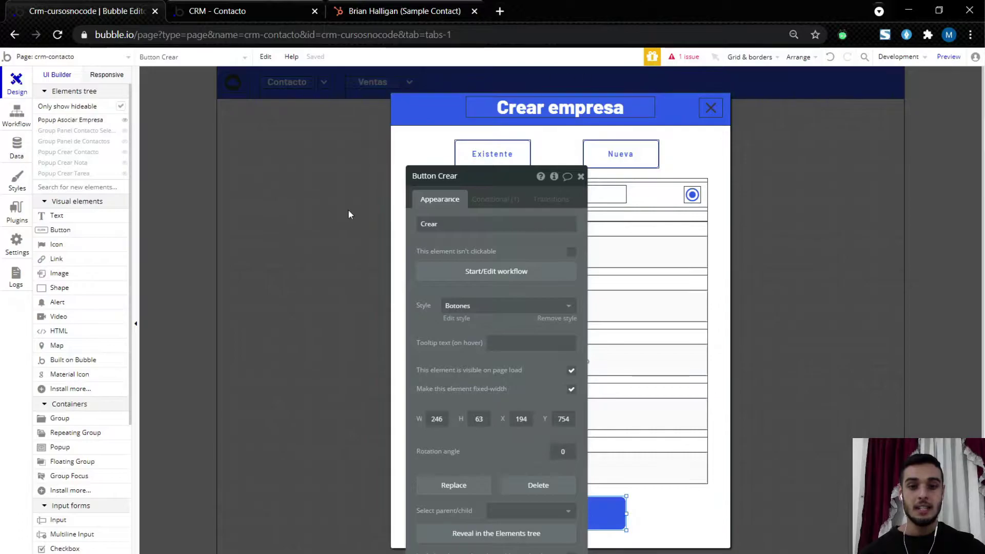
left_click_drag(465, 177, 198, 140)
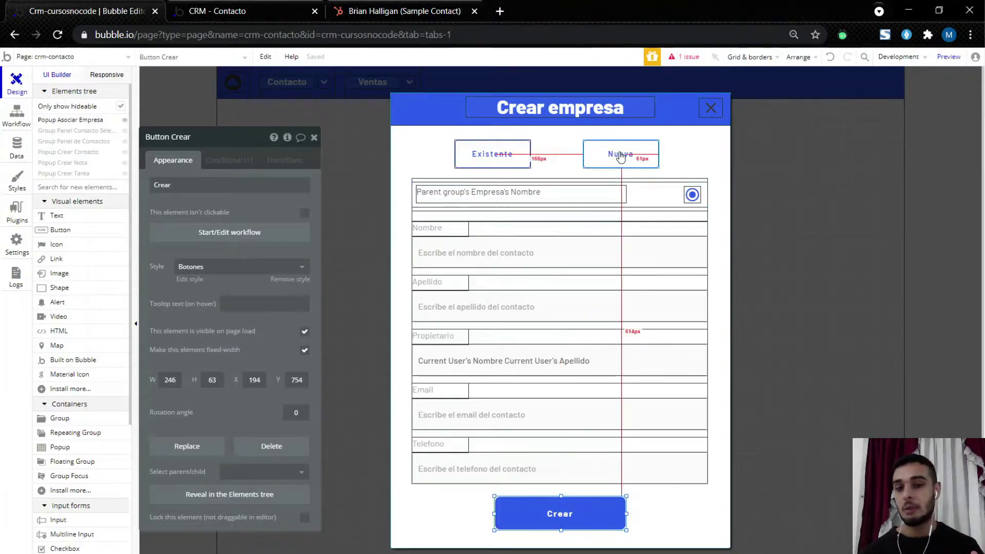
left_click(16, 113)
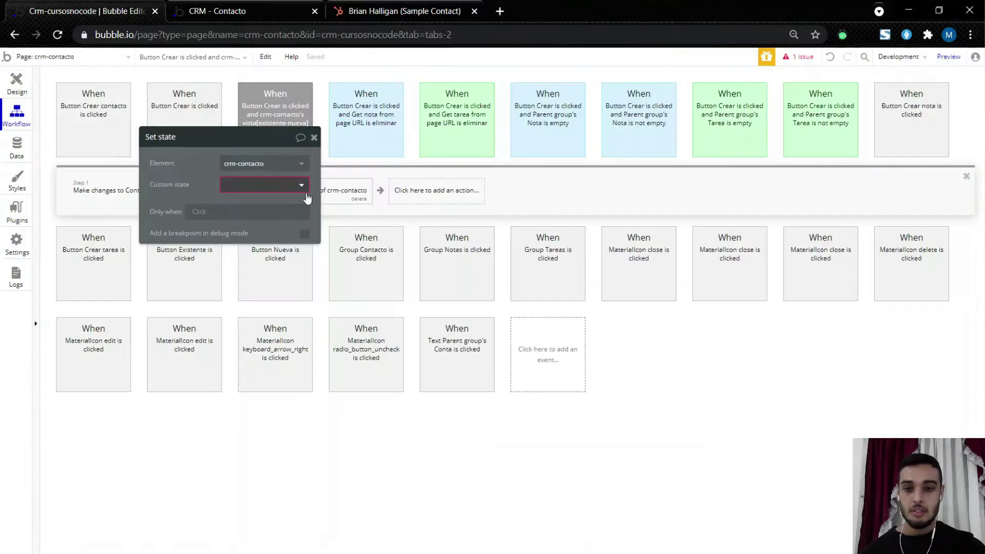
left_click(237, 187)
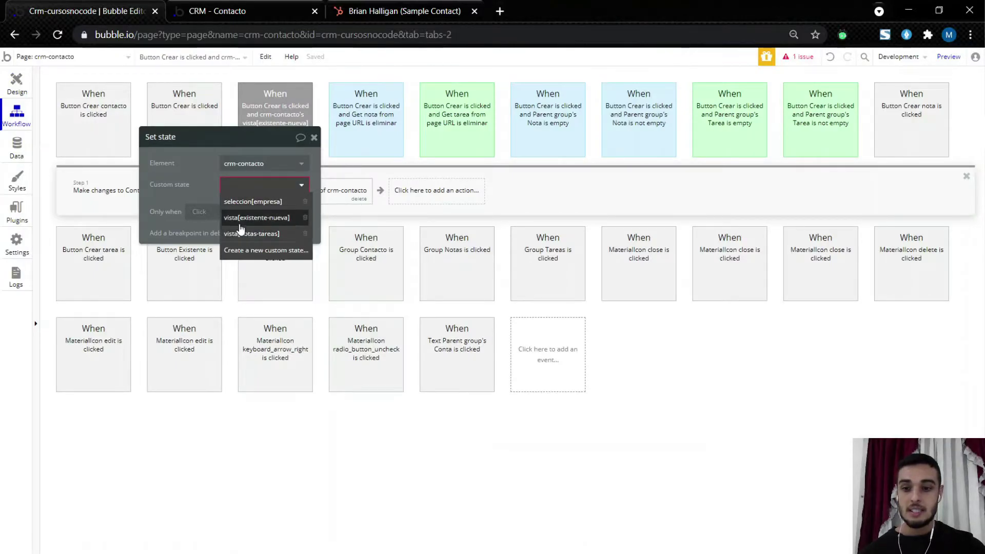
left_click(272, 219)
left_click(235, 206)
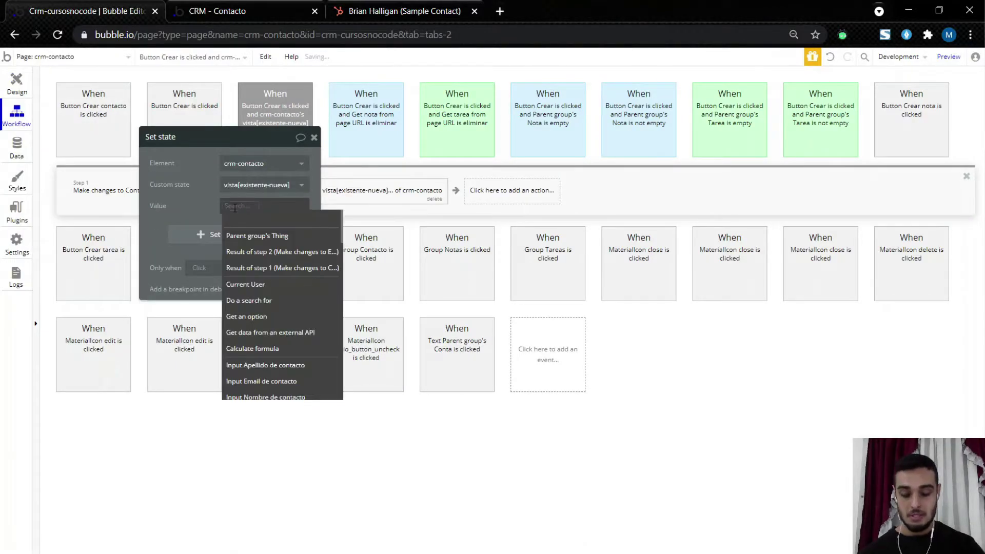
type("nueva")
left_click(200, 206)
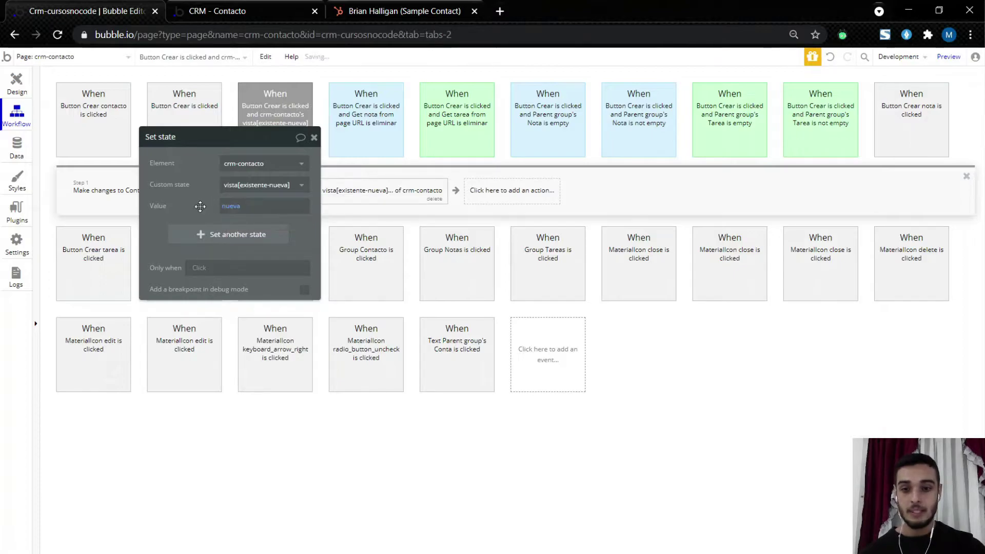
Step: Add a fourth workflow action that hides the Popup Asociar Empresa element
left_click_drag(200, 206, 595, 366)
left_click(512, 191)
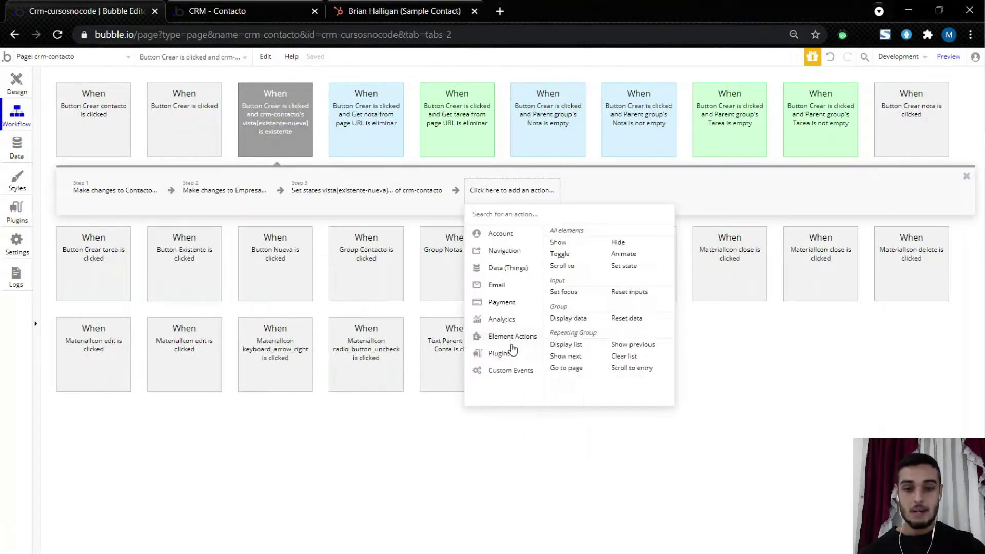
left_click(622, 244)
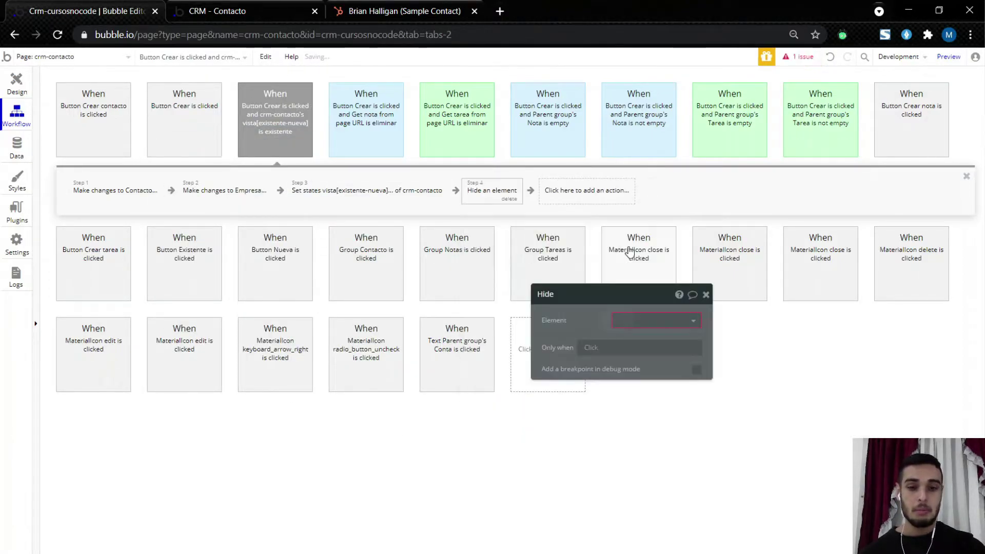
left_click(624, 325)
left_click_drag(629, 326, 554, 226)
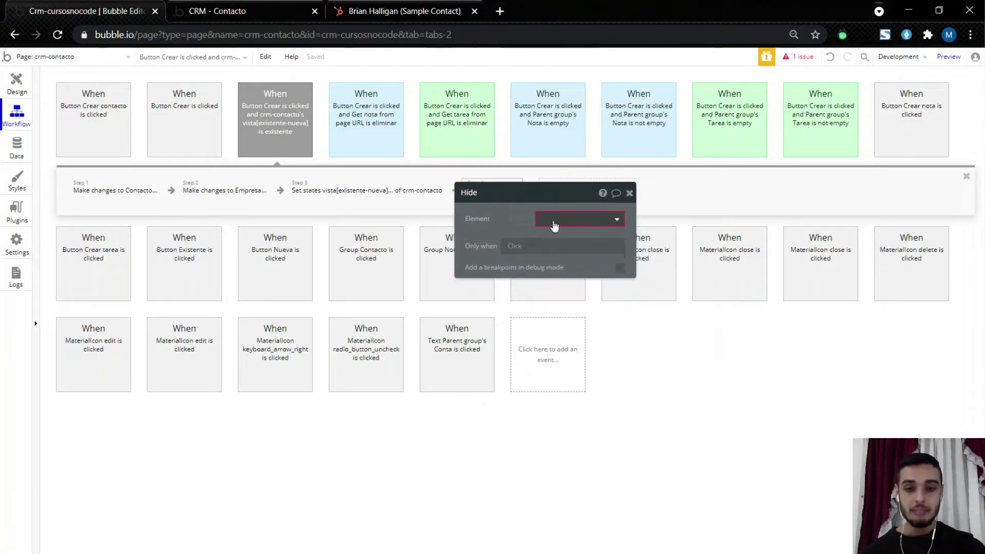
left_click(554, 226)
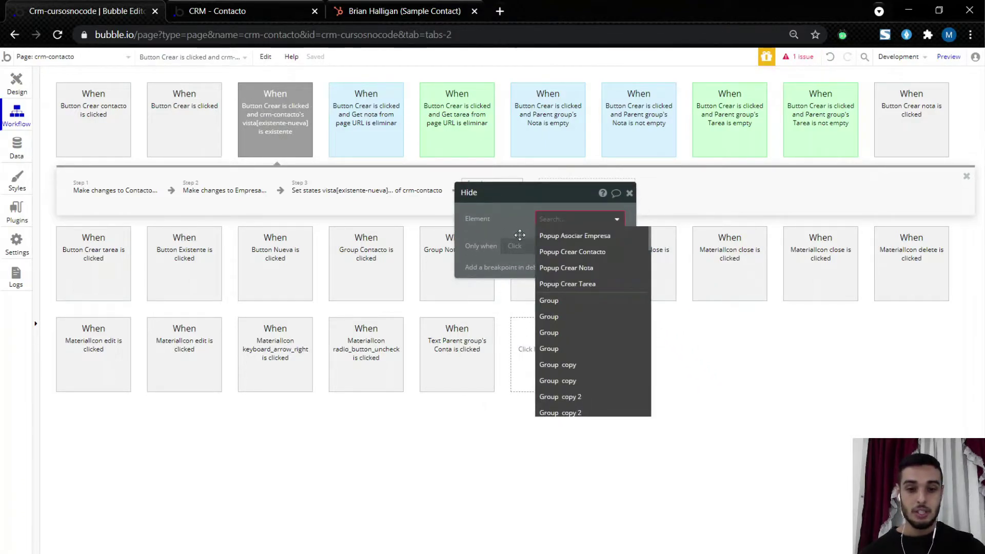
left_click(569, 235)
left_click_drag(528, 227, 522, 292)
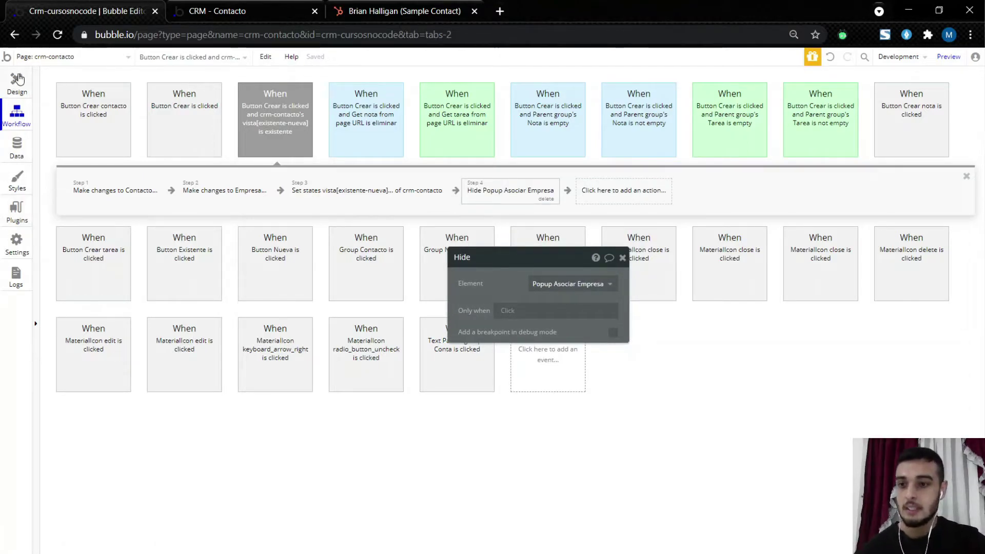
Step: Examine the Group Nueva form in the company popup's design, from the Dominio input through the Tipo dropdown and its static choices
left_click(17, 81)
left_click_drag(744, 261, 253, 121)
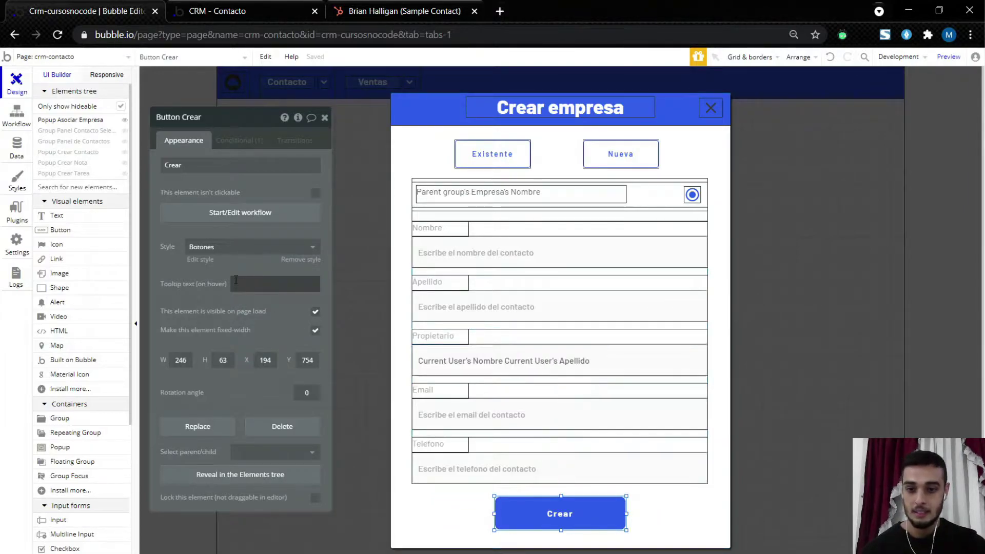
left_click(622, 187)
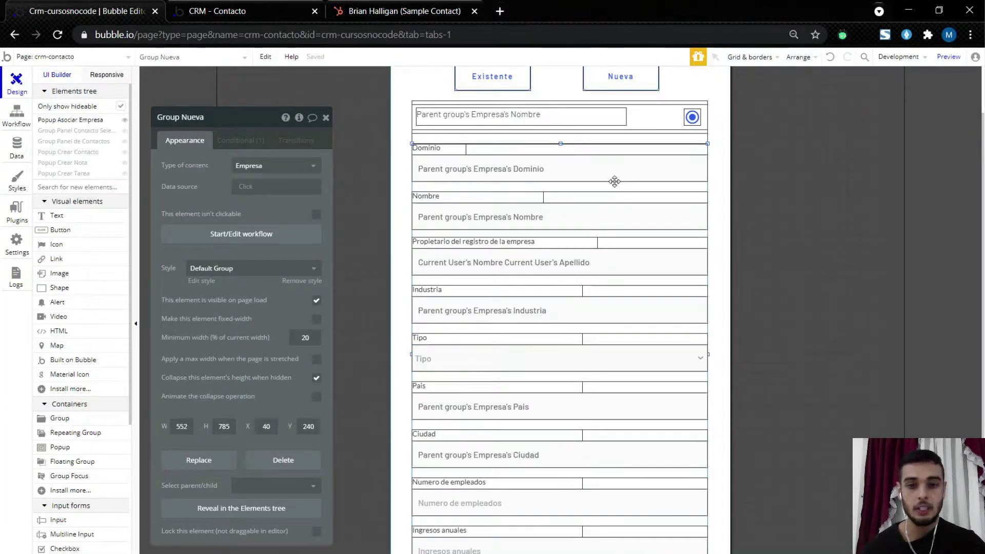
left_click(469, 170)
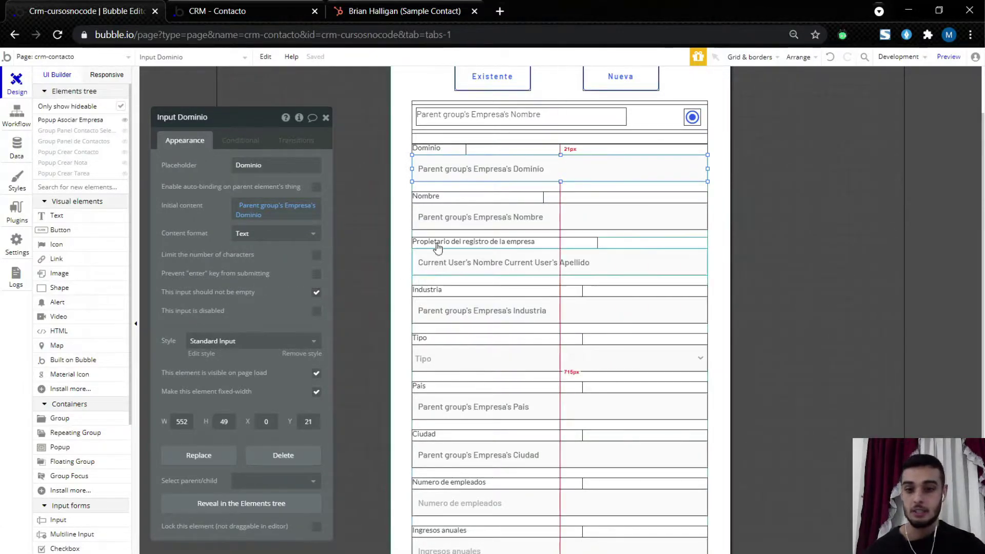
left_click(442, 225)
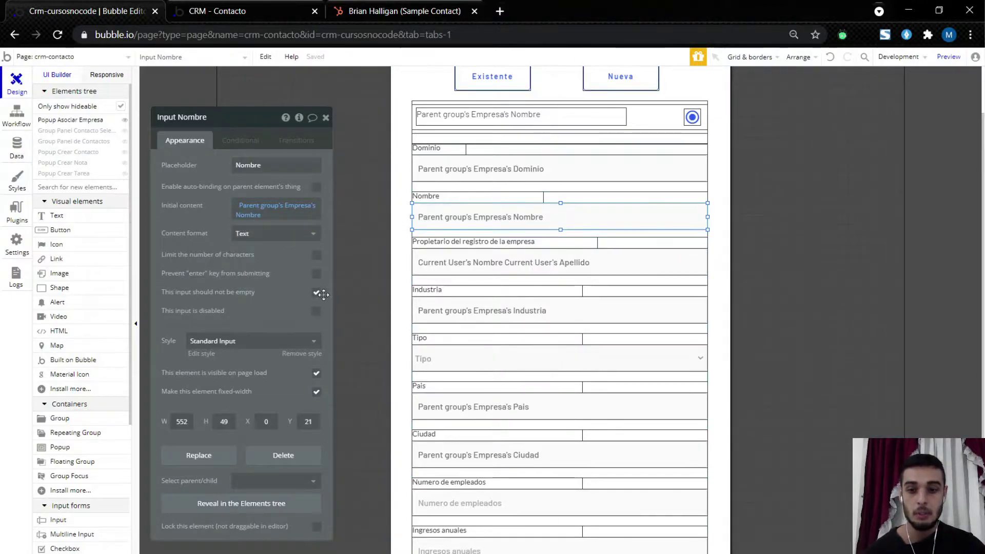
left_click(507, 268)
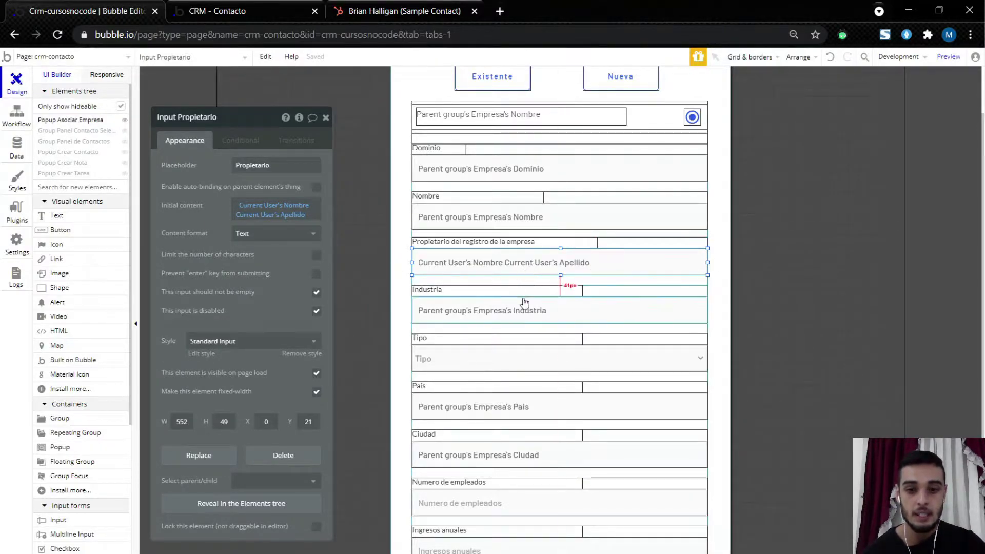
scroll(512, 316, "down", 2)
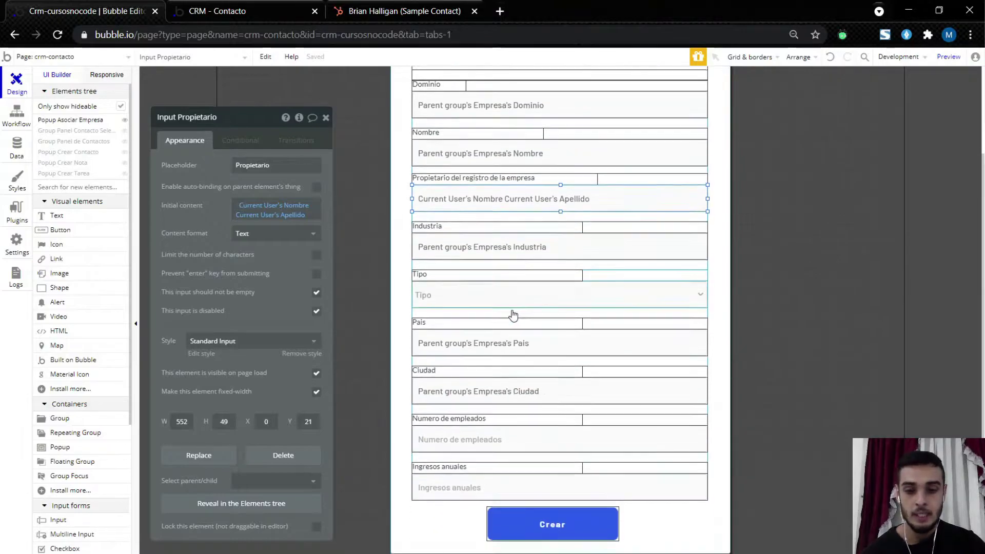
left_click(522, 251)
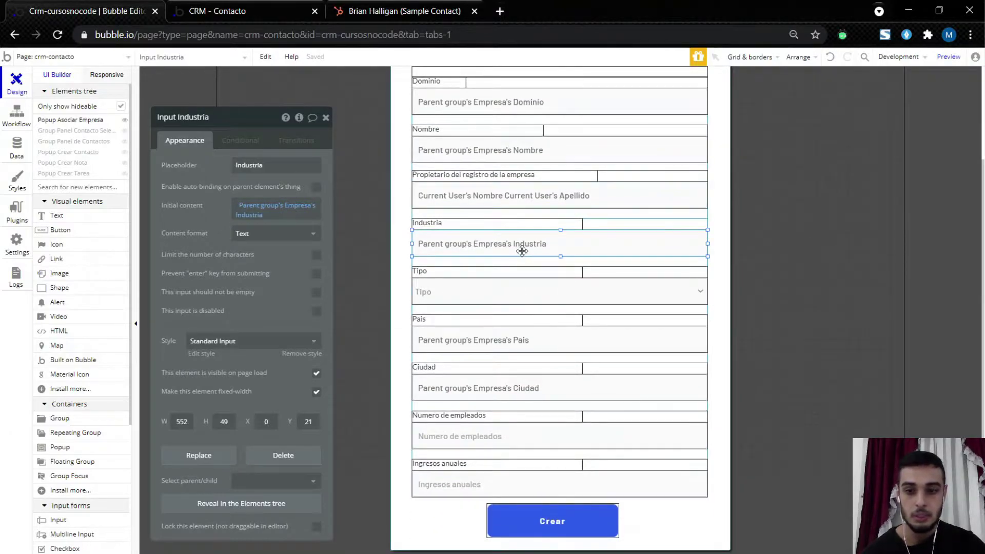
left_click(490, 300)
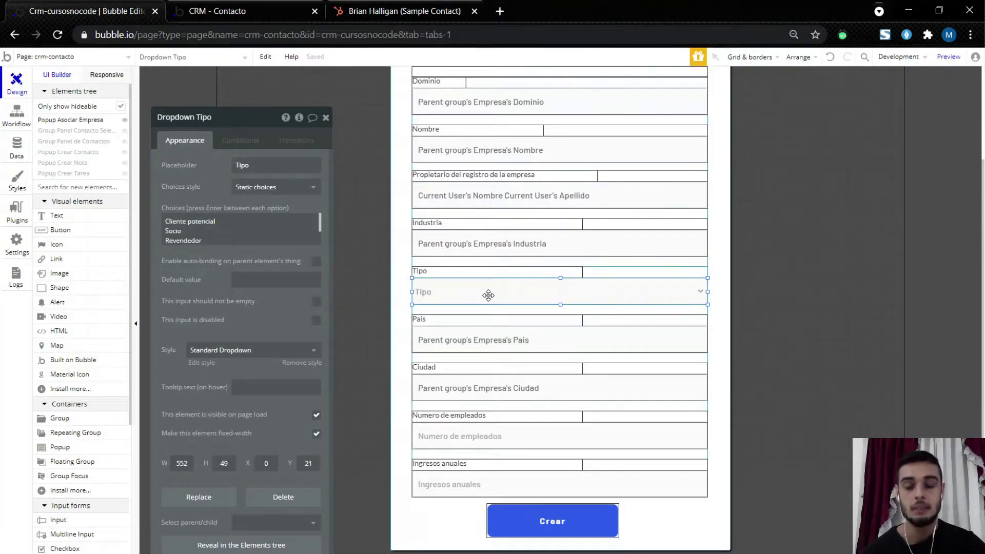
left_click(174, 222)
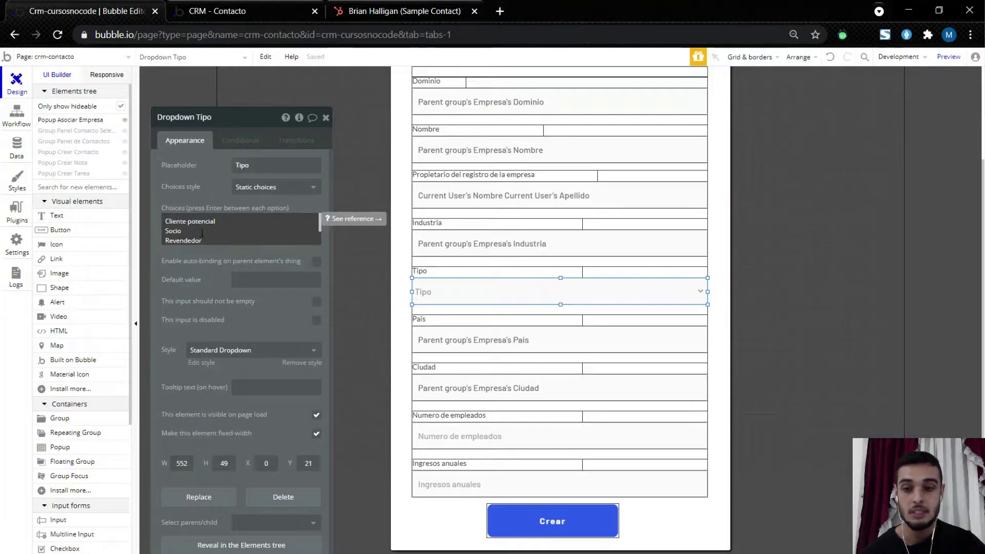
scroll(201, 233, "down", 1)
left_click(464, 303)
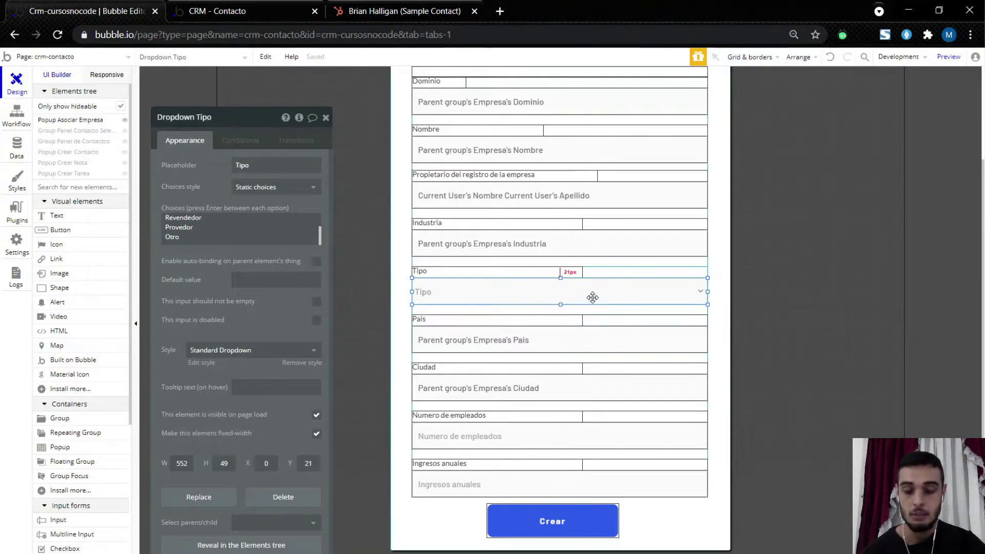
Step: Examine the Pais, Ciudad, Numero de empleados and Ingresos anuales inputs and the Crear button in the company popup
scroll(237, 231, "up", 2)
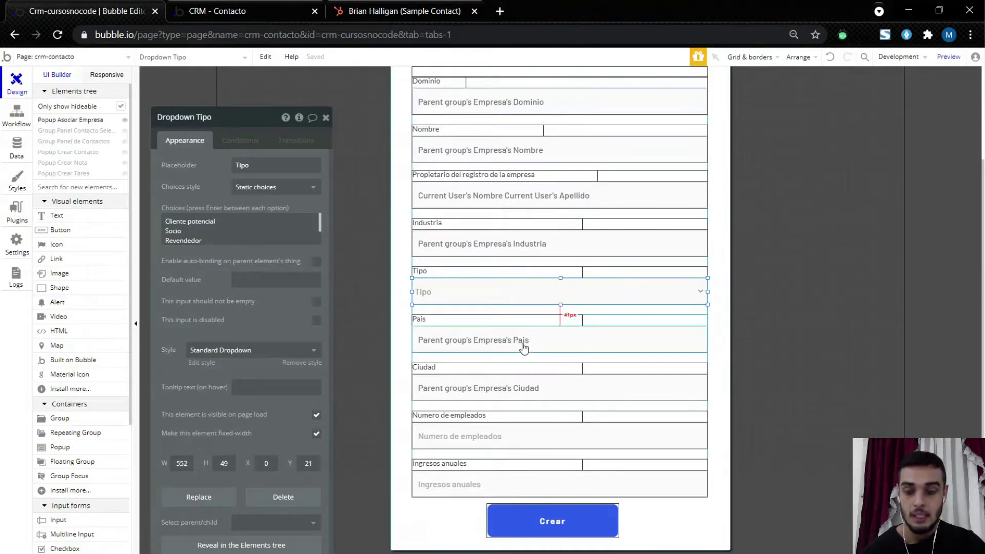
left_click(523, 348)
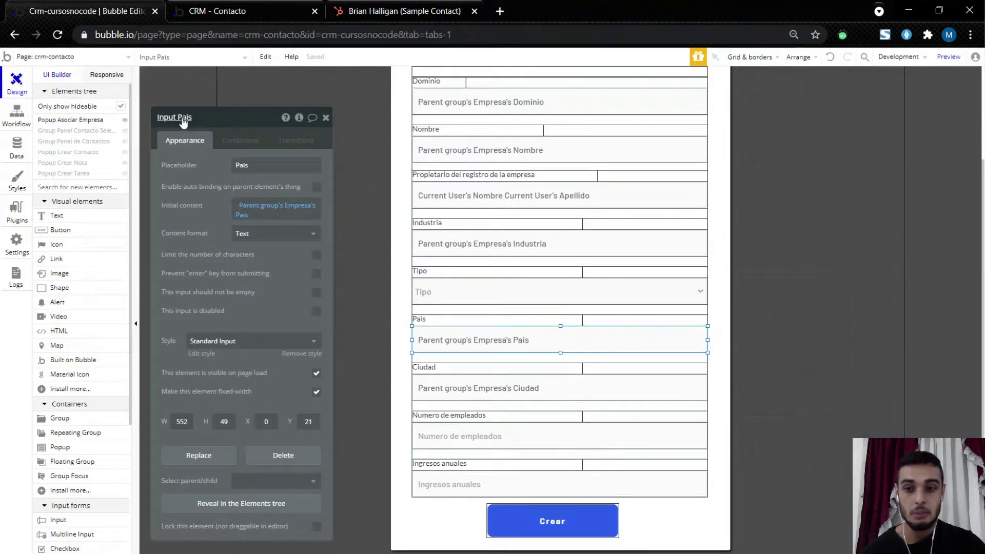
left_click(515, 389)
left_click(503, 436)
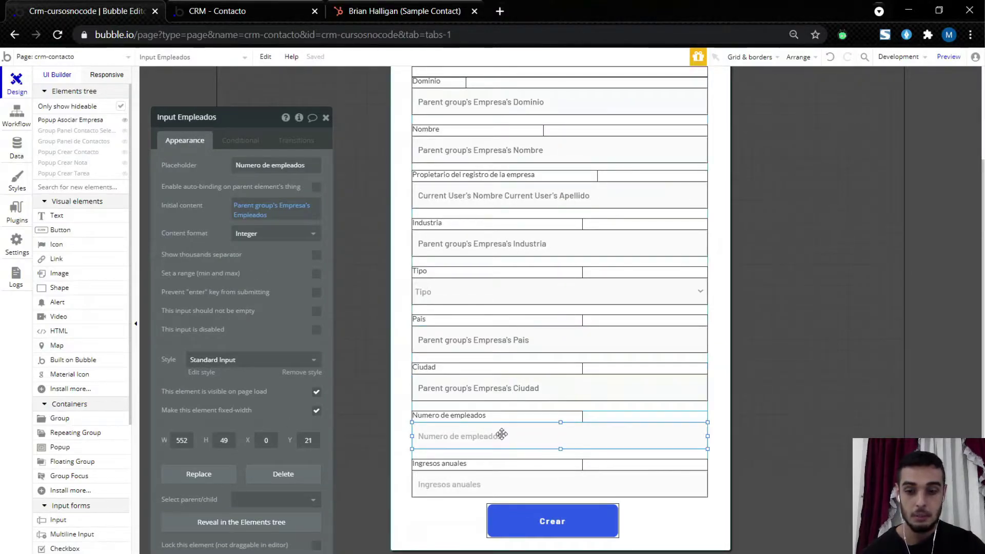
left_click(487, 478)
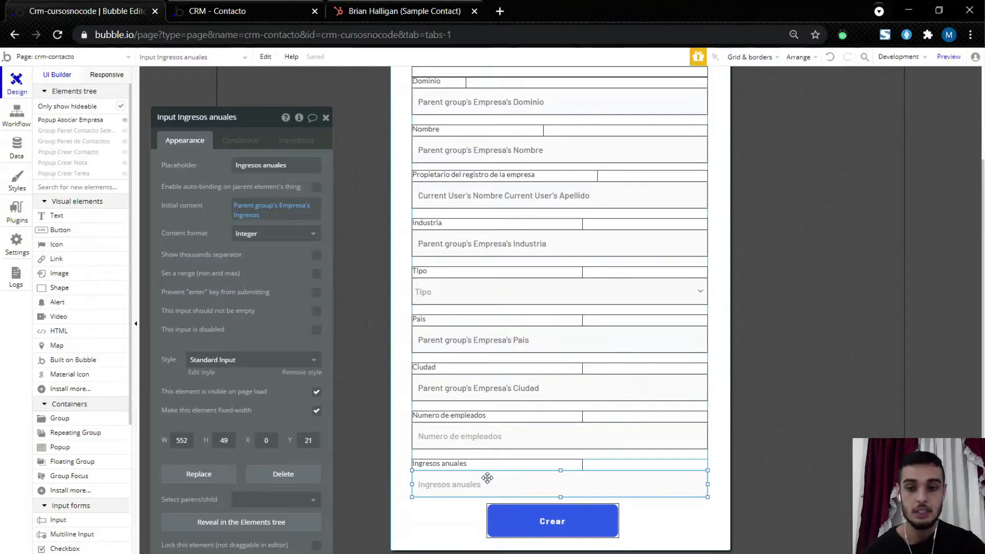
left_click(517, 522)
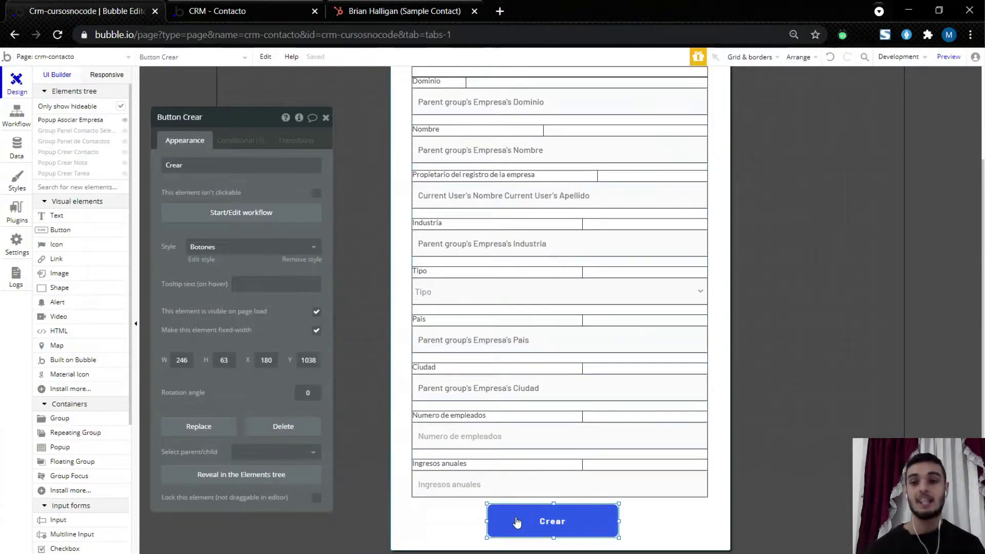
scroll(514, 523, "up", 1)
scroll(514, 522, "up", 3)
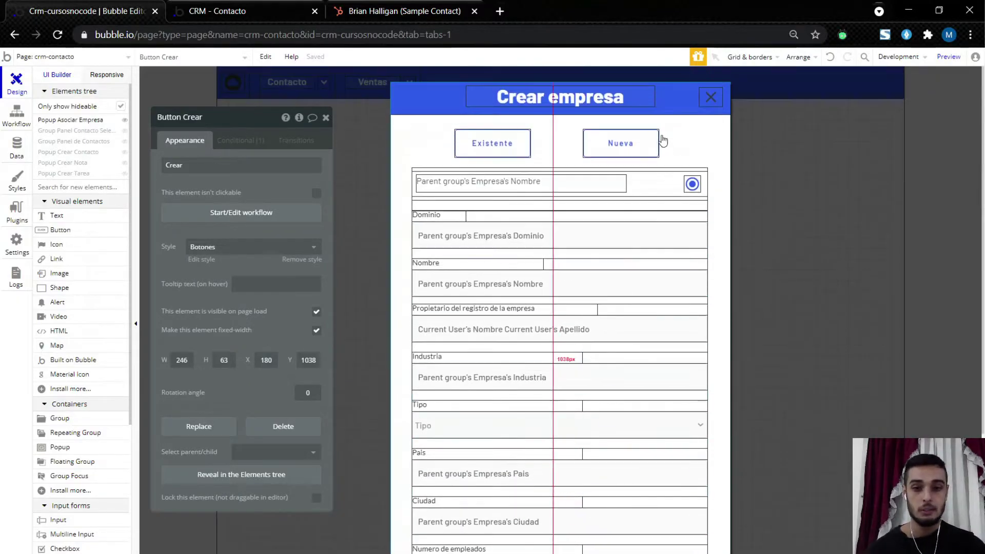
scroll(519, 320, "down", 3)
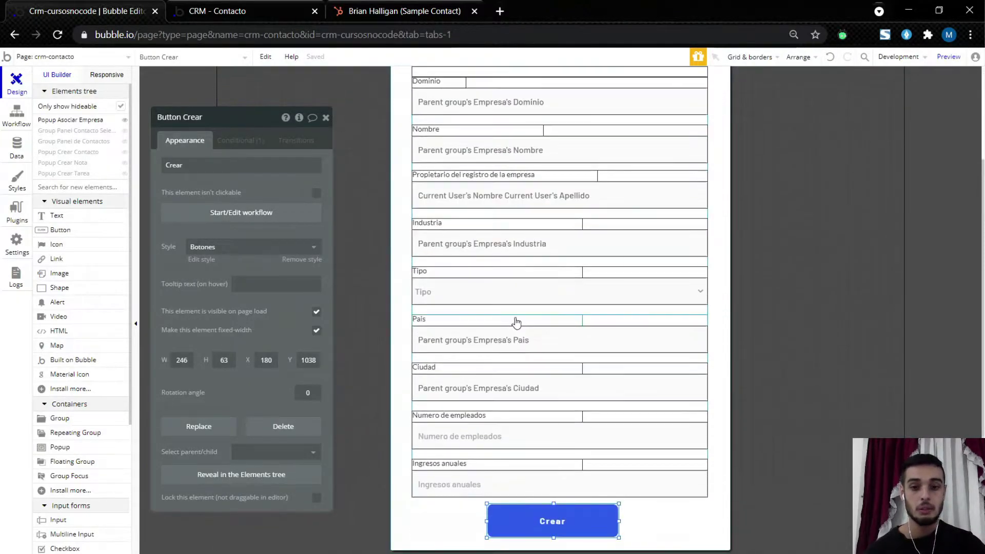
Step: Open the Crear button's workflow and set the event color of its existente event to Purple
left_click(272, 214)
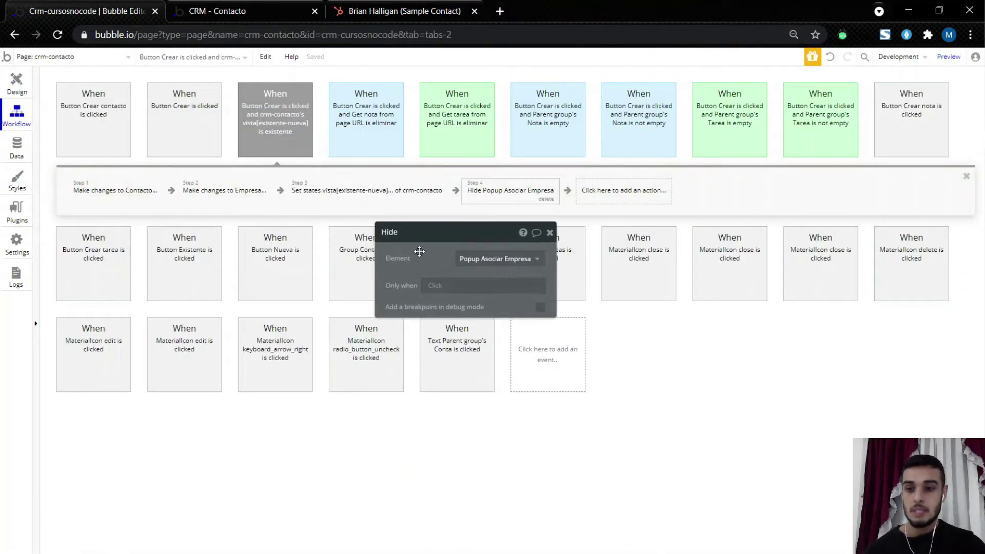
left_click(279, 116)
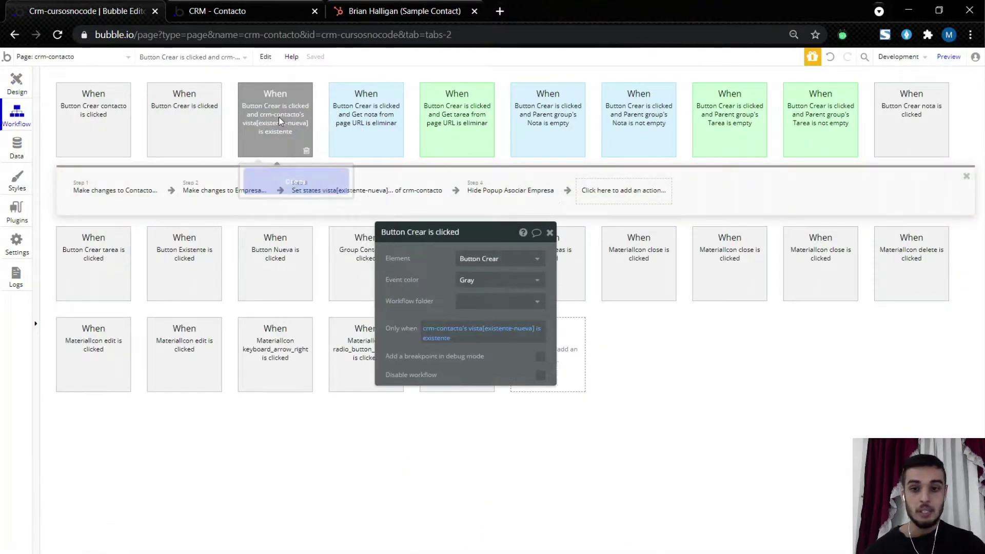
left_click(493, 280)
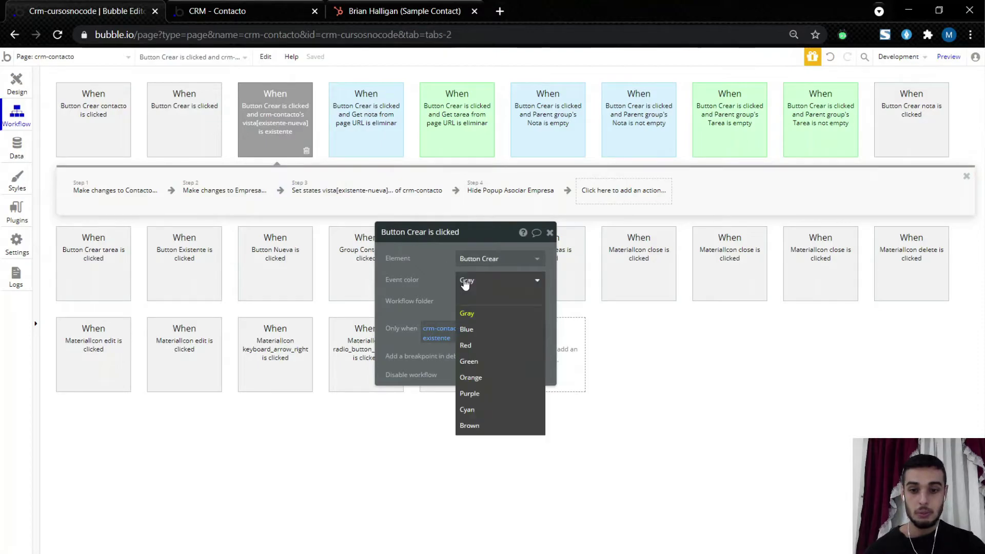
left_click(485, 394)
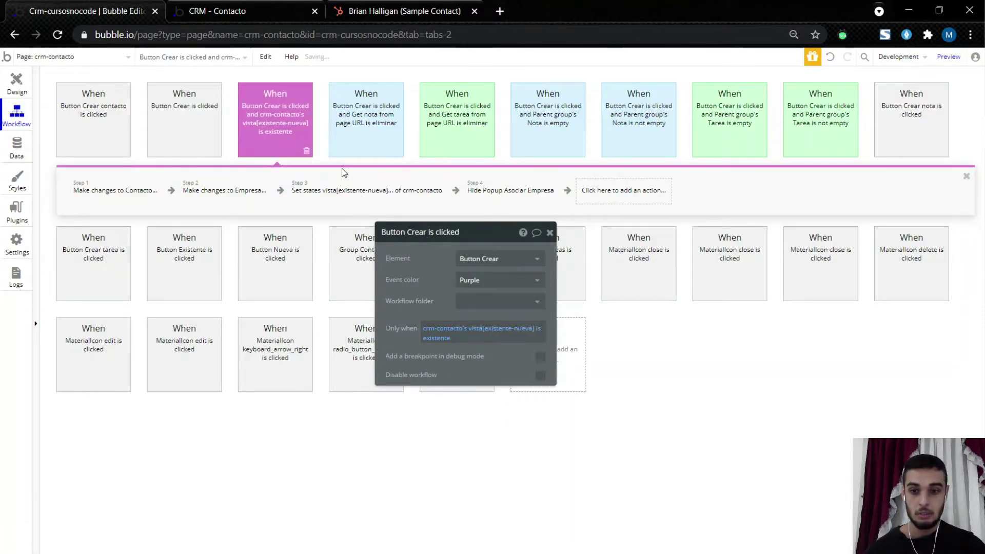
Step: Duplicate the purple Button Crear event by copying and pasting it
right_click(288, 108)
left_click(310, 161)
right_click(276, 127)
left_click(299, 198)
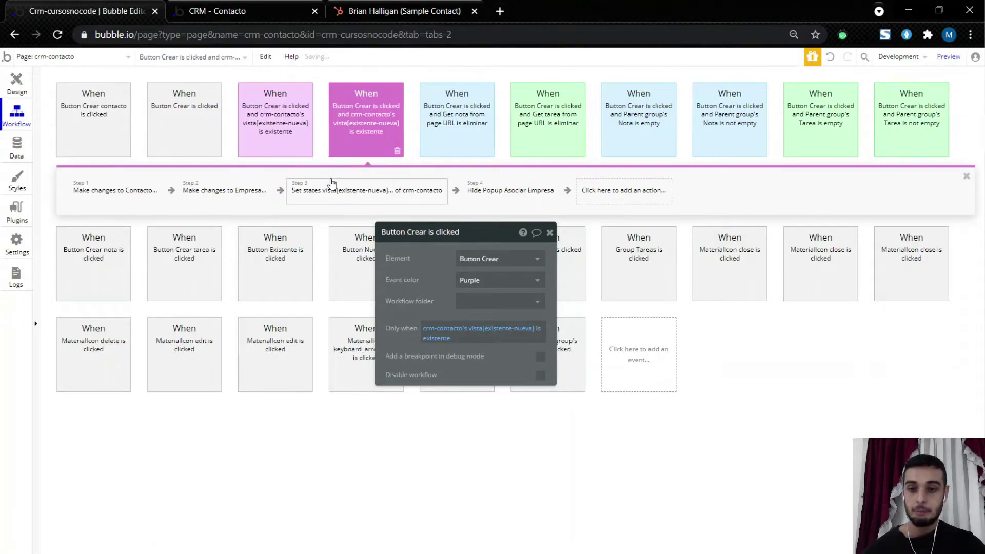
Step: Change the duplicated event's condition so crm-contacto's vista[existente-nueva] is compared with nueva
left_click(439, 330)
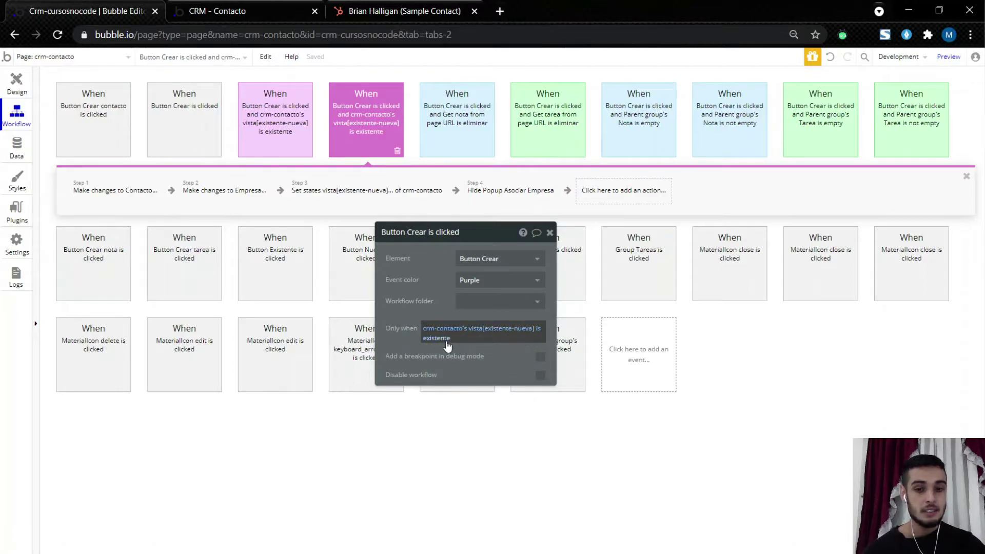
left_click(445, 338)
type("nueva")
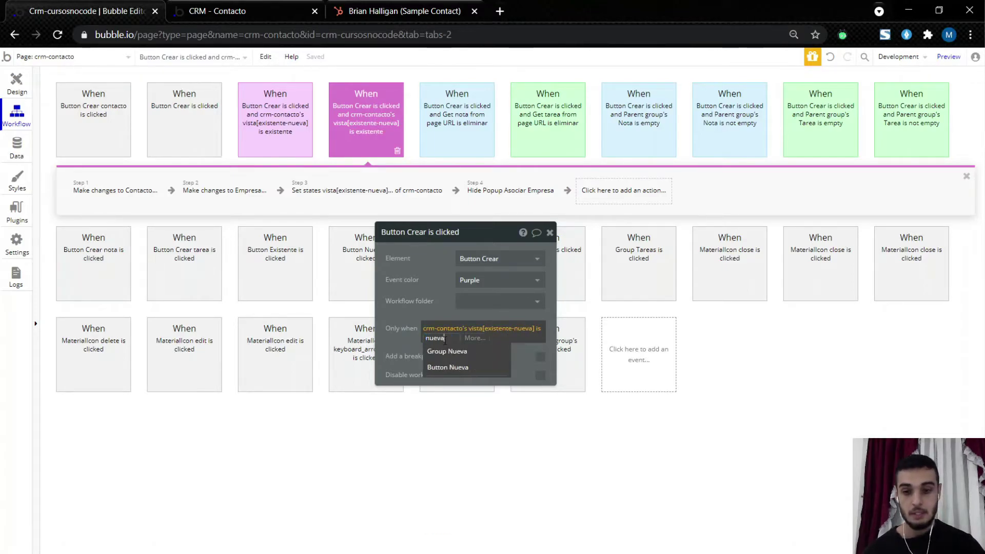
Step: Delete the Make changes to Contacto and Make changes to Empresa actions from the duplicated workflow
left_click(95, 191)
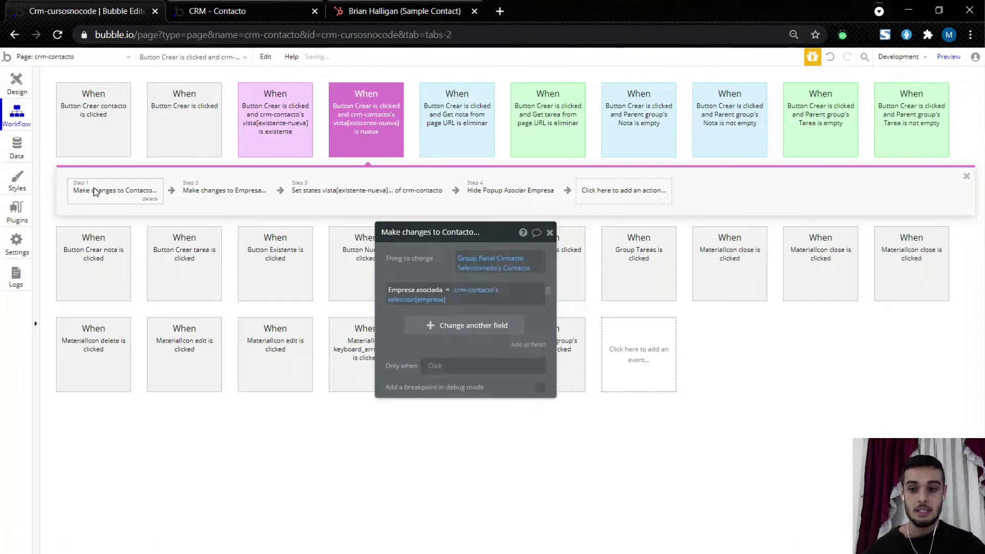
left_click(149, 200)
left_click(131, 198)
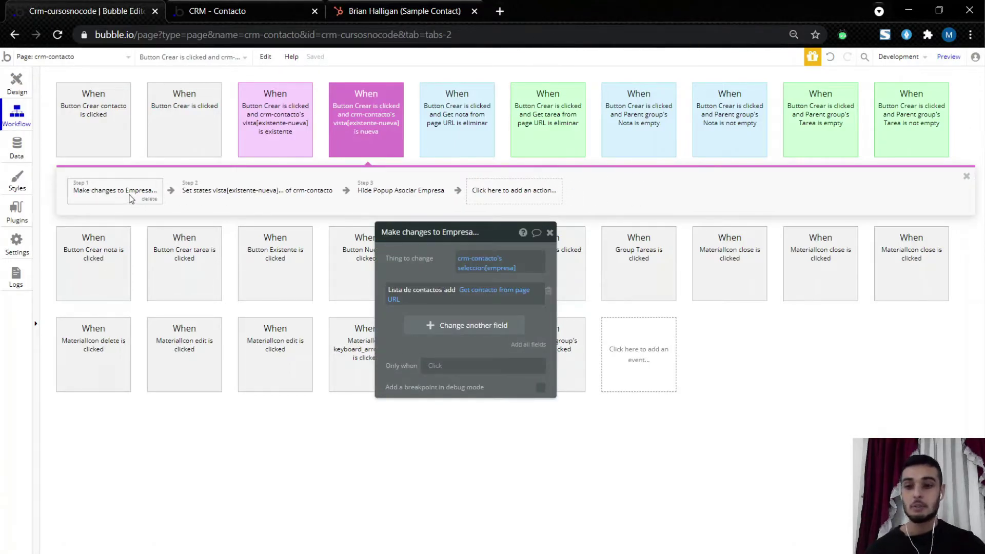
left_click(149, 200)
Step: Insert a Create a new thing action of type Empresa before the set state action in the nueva workflow
right_click(139, 193)
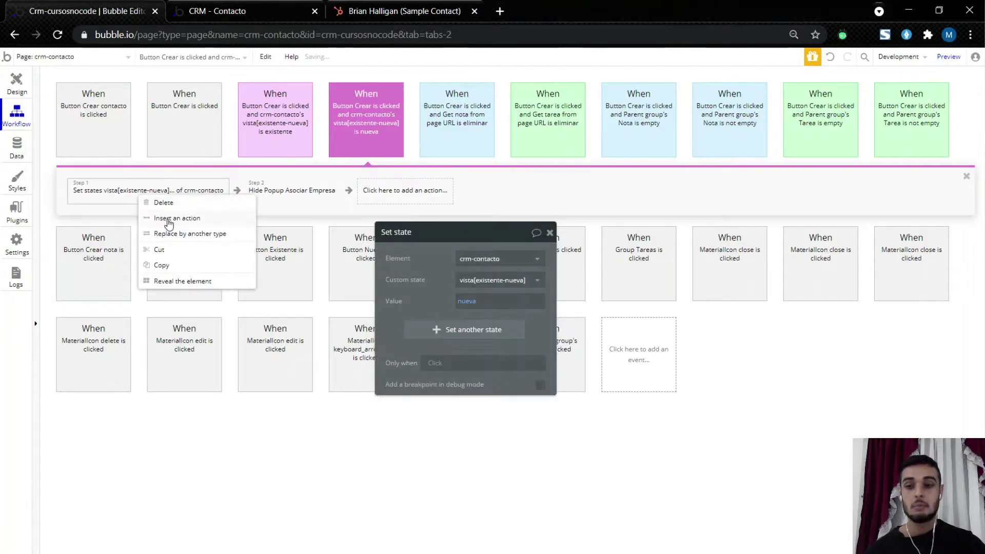
left_click(161, 222)
left_click(120, 200)
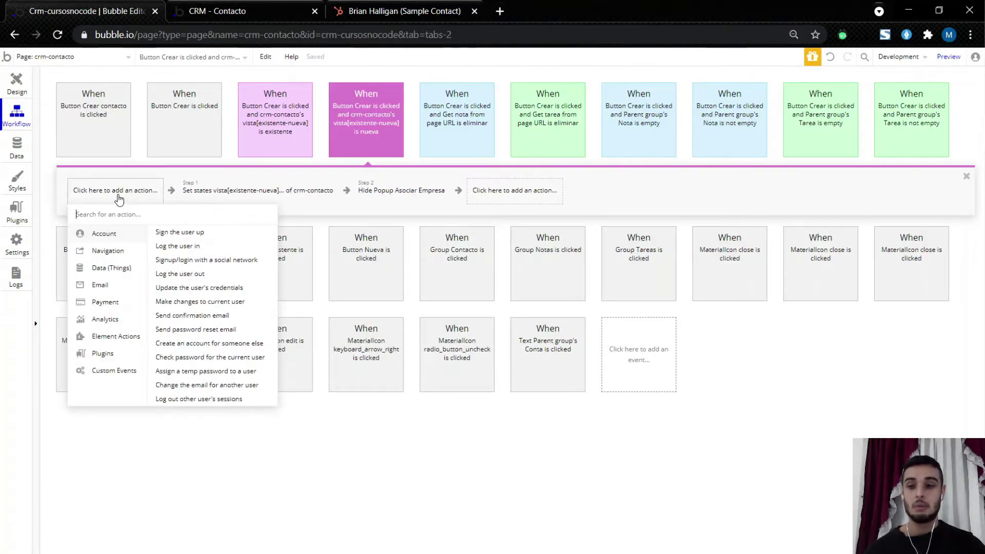
left_click(120, 278)
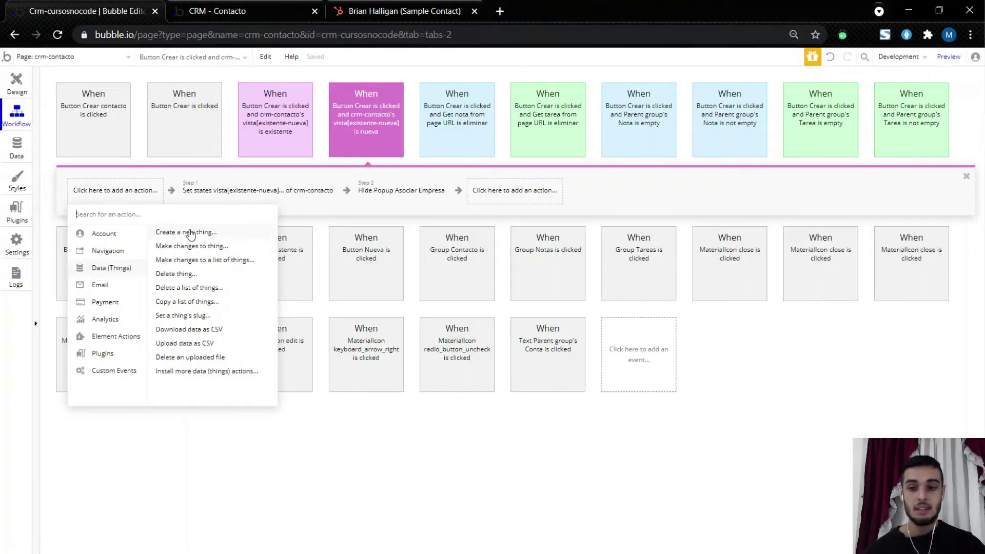
left_click(190, 234)
left_click(435, 208)
left_click(454, 241)
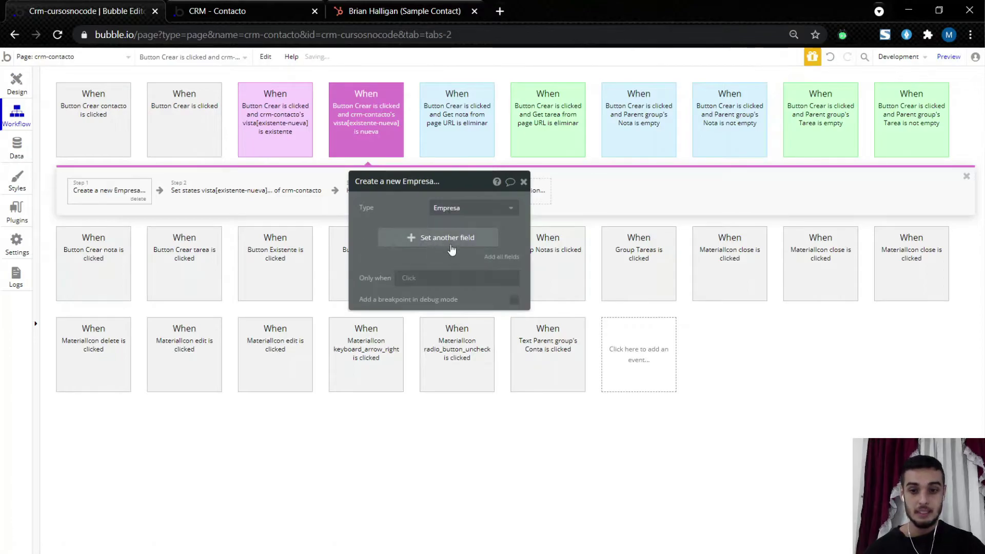
Step: Set the new Empresa's Ciudad, Dominio, Empleados, Industria, Ingresos, Nombre and Pais from their matching inputs, Propietario to Current User, and Tipo to Dropdown Tipo's value
left_click(492, 264)
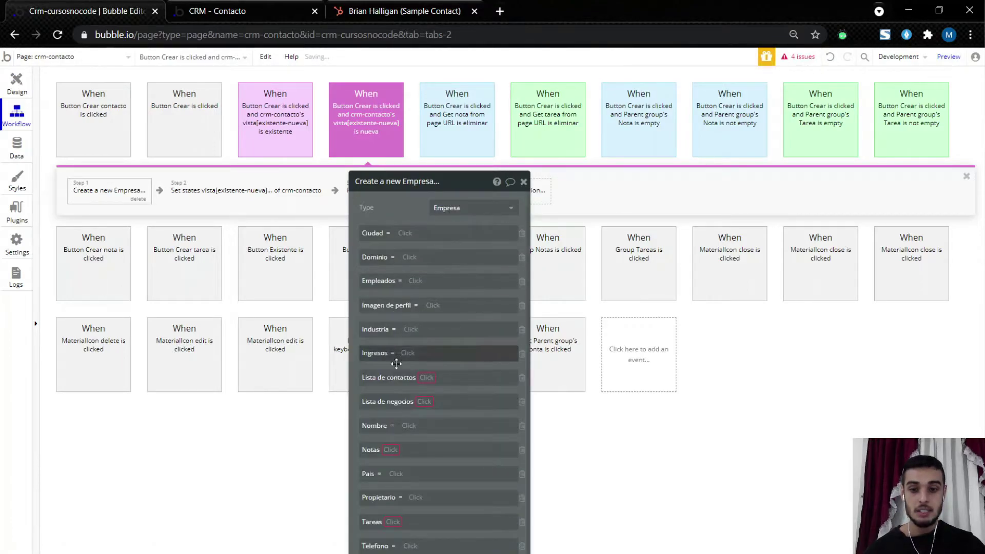
scroll(478, 450, "down", 1)
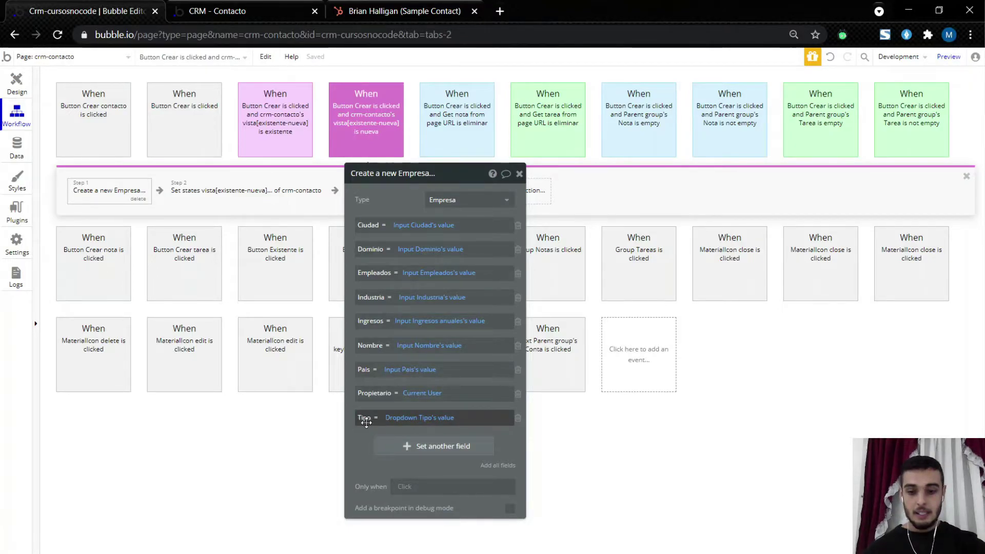
left_click(419, 420)
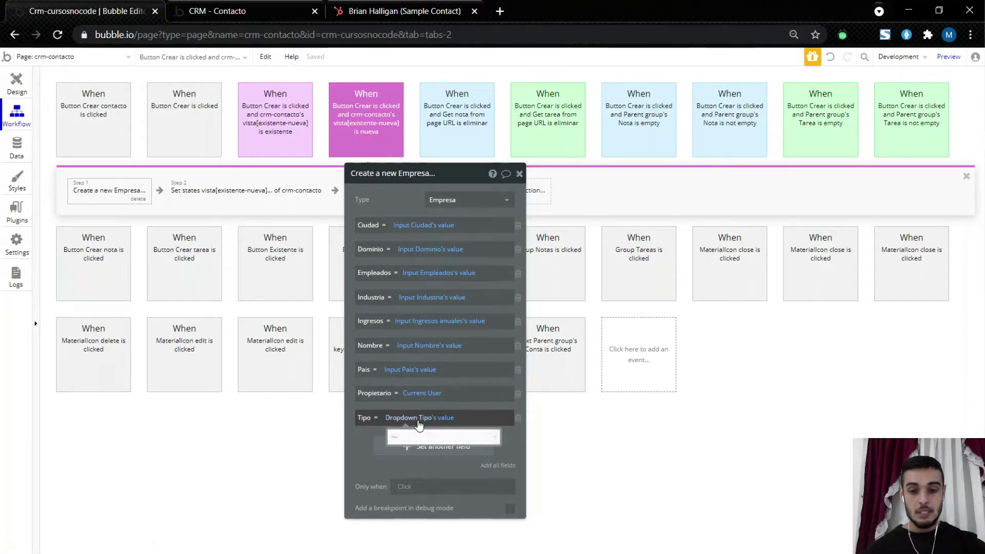
left_click(414, 420)
left_click(407, 419)
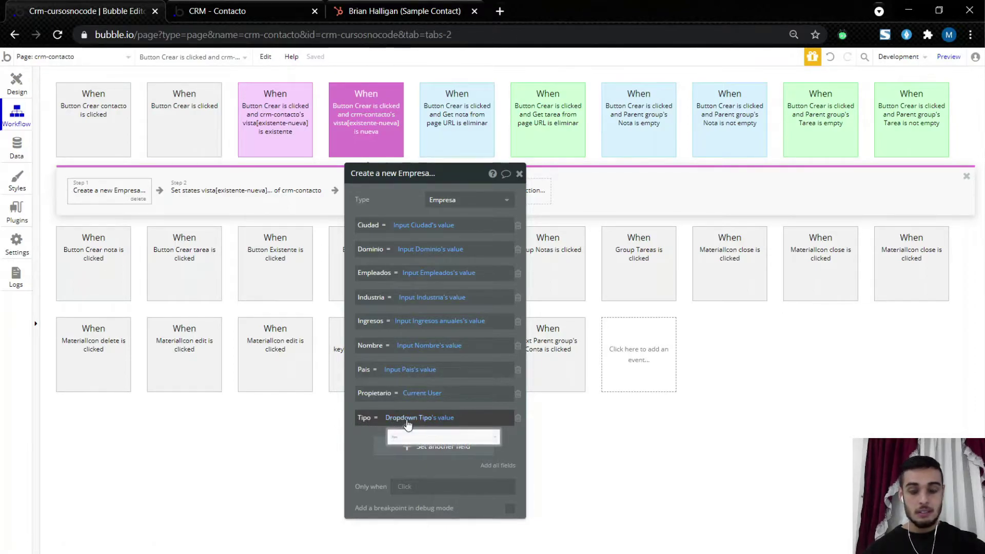
left_click(401, 423)
left_click(400, 421)
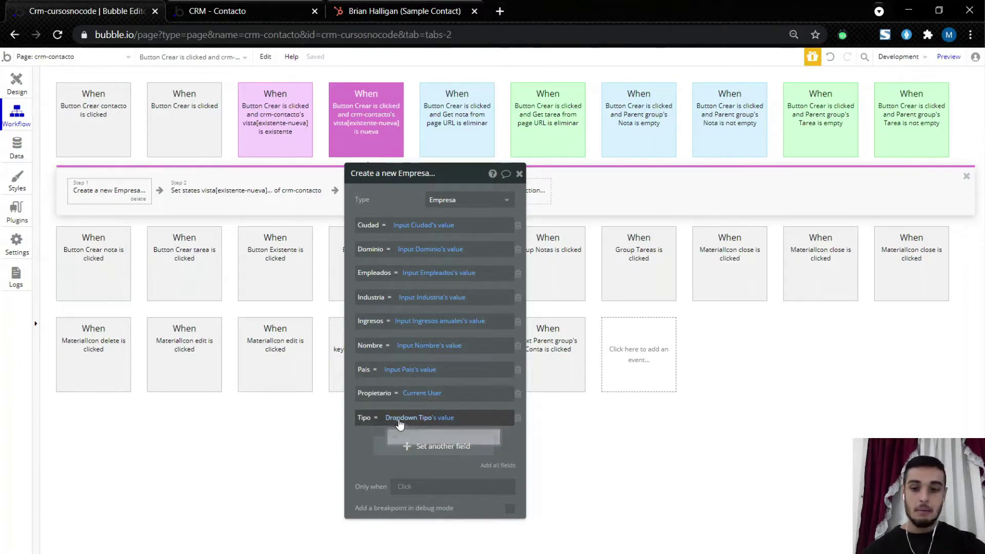
left_click(425, 421)
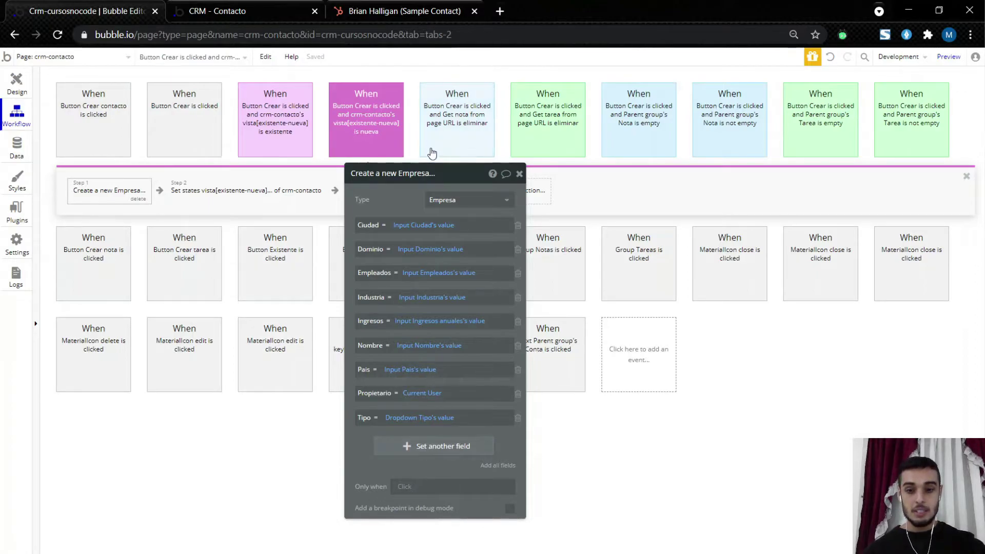
Step: Add the Lista de contactos field with the add operator to the Create a new Empresa action
left_click(411, 446)
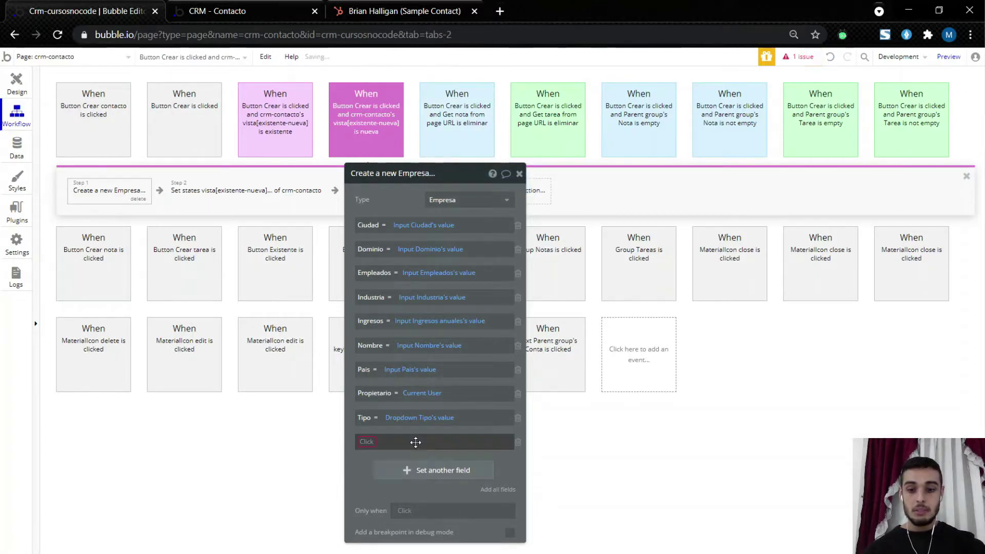
left_click(368, 442)
scroll(406, 514, "down", 2)
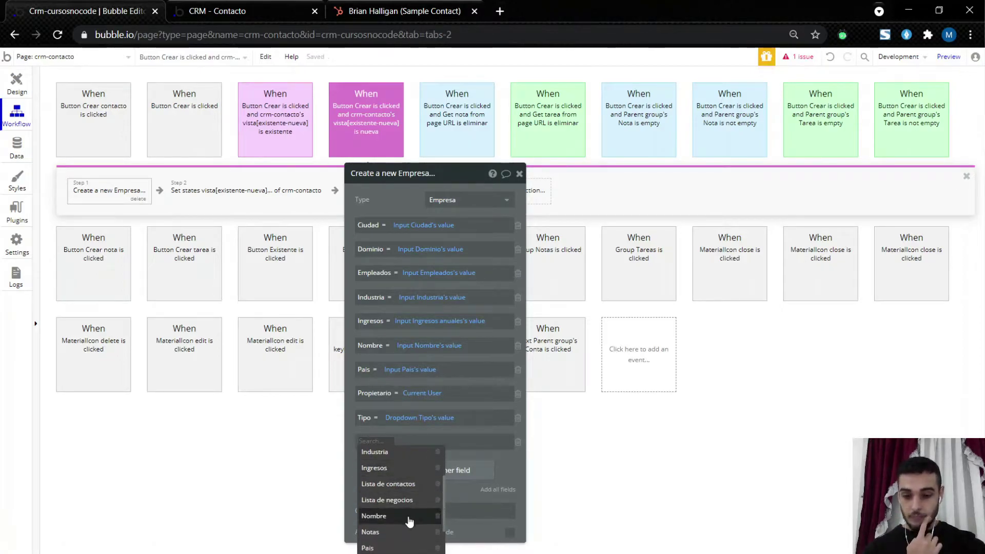
left_click(390, 484)
left_click(421, 445)
left_click(426, 472)
Step: Set the Lista de contactos value to Get data from page URL, using parameter contacto of type Contacto
left_click(439, 441)
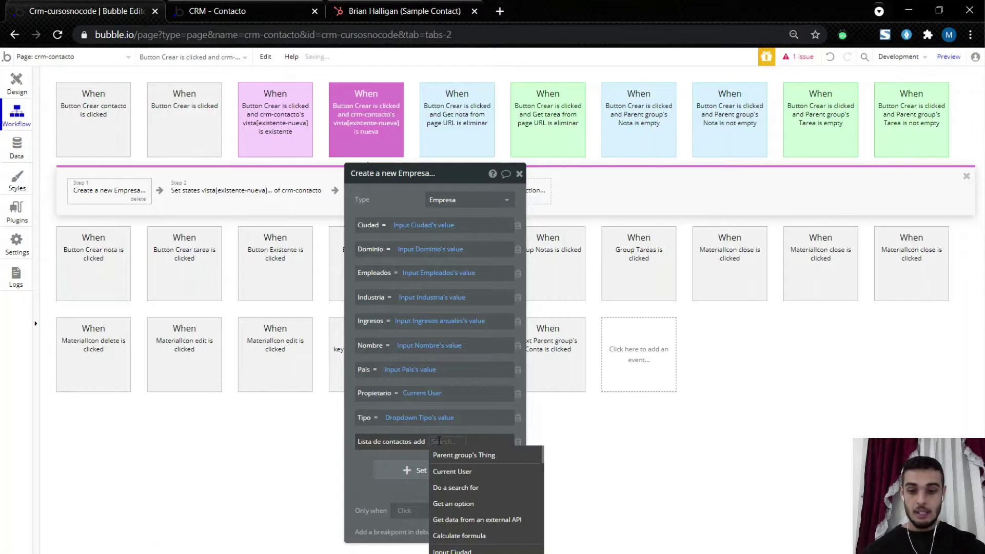
type("get")
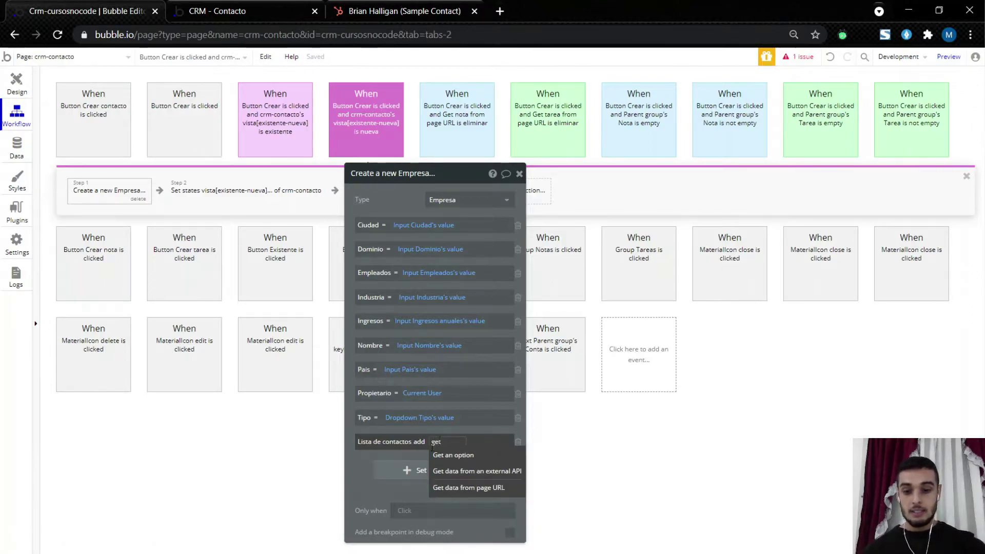
left_click(461, 488)
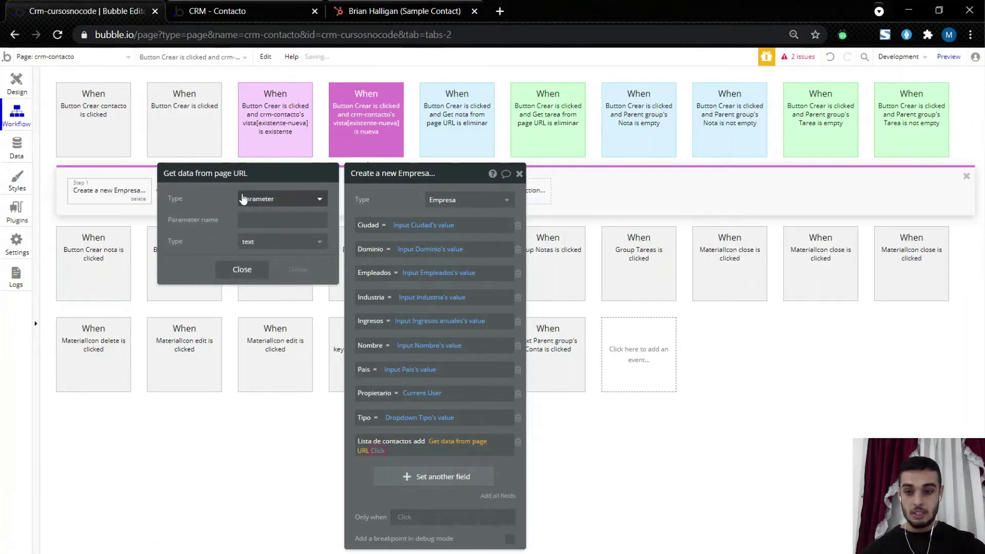
left_click(255, 216)
type("contacto")
left_click(257, 241)
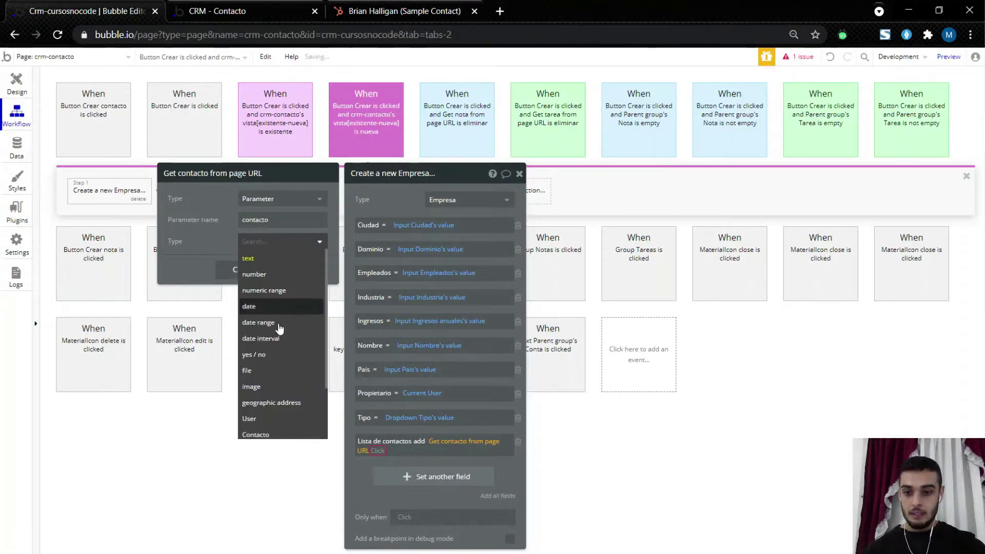
left_click(274, 435)
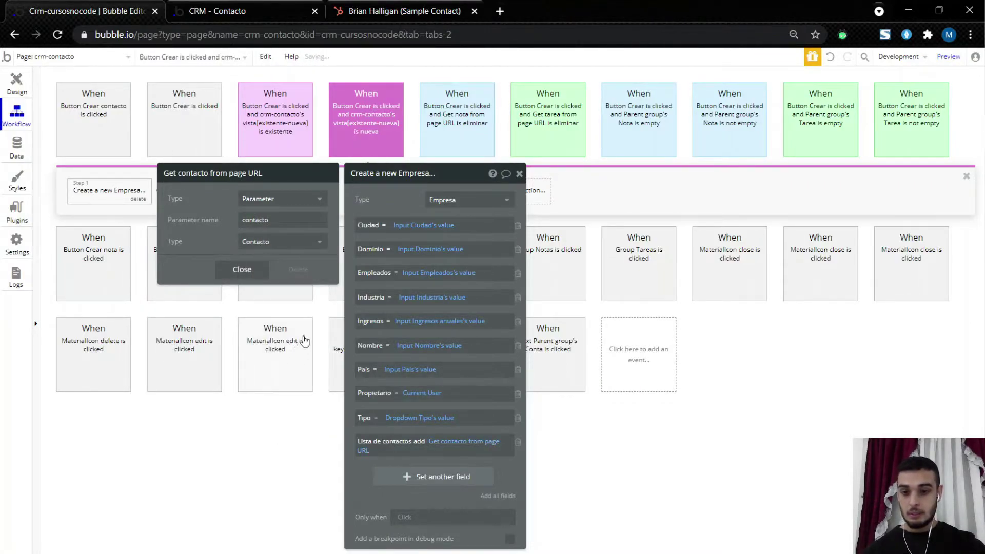
left_click(358, 468)
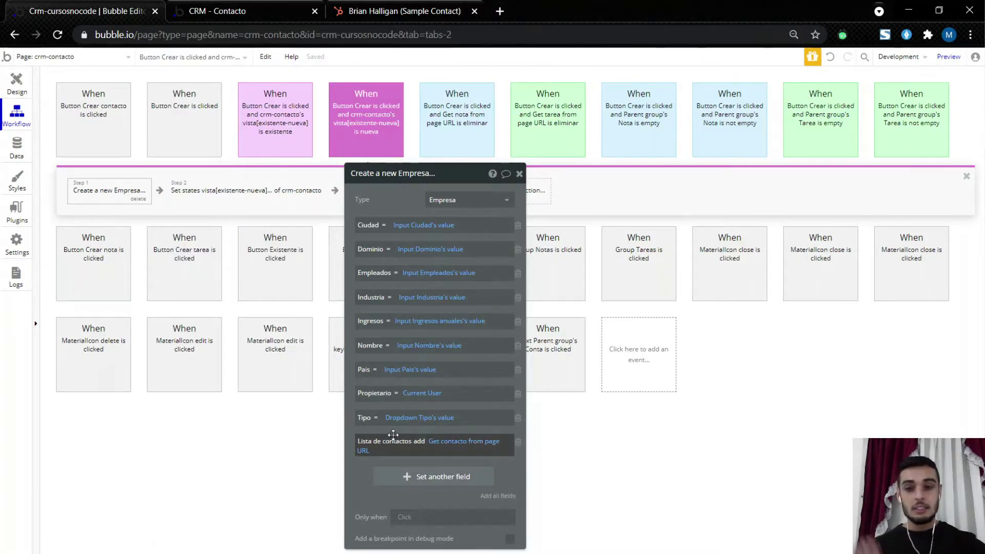
Step: Insert a Make changes to thing action between the Empresa creation and the set state action in the nueva workflow
left_click(248, 191)
right_click(248, 191)
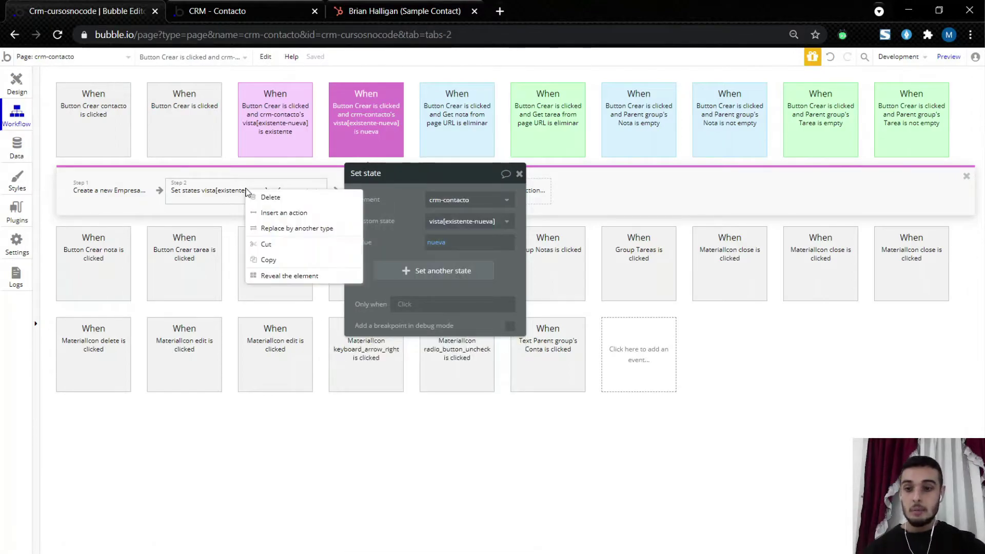
left_click(267, 213)
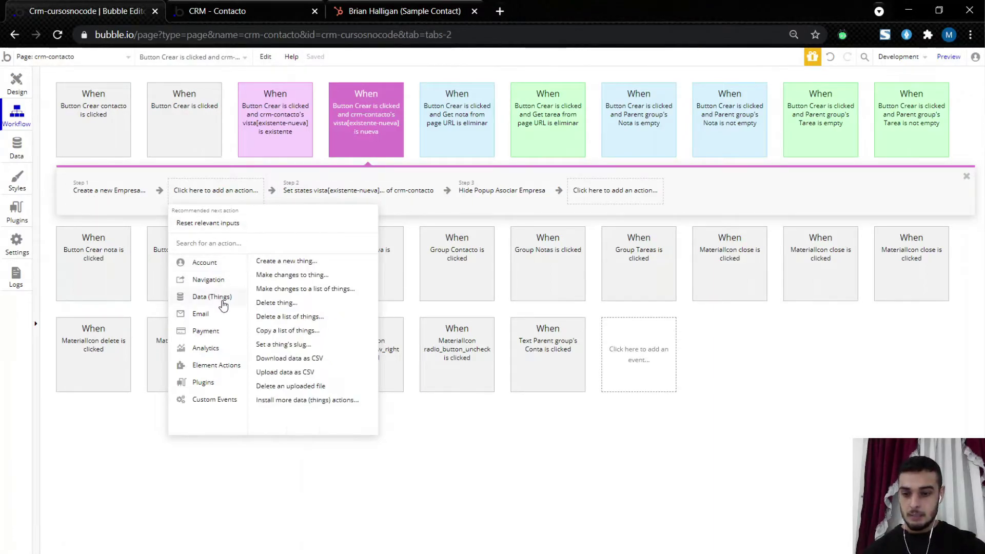
mouse_move(222, 365)
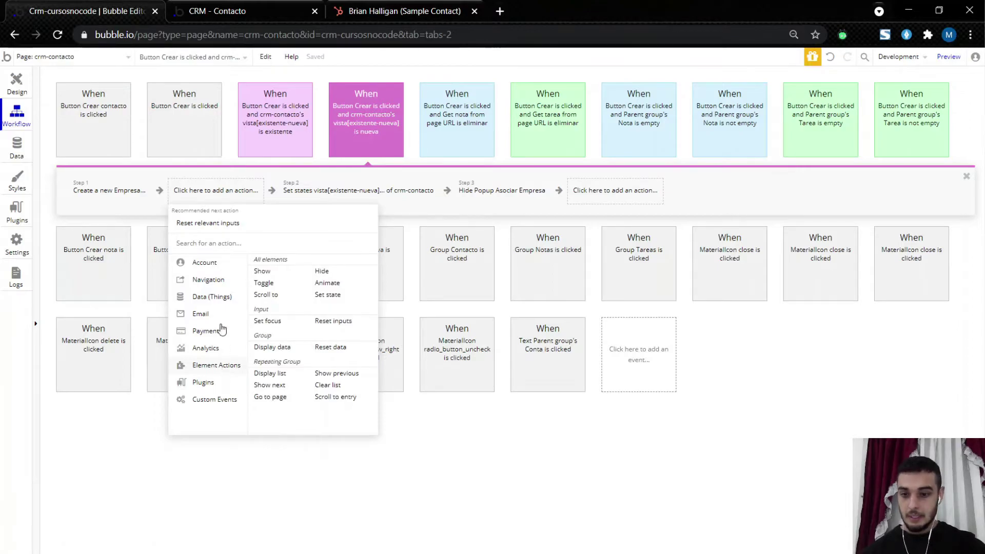
mouse_move(221, 302)
left_click(312, 277)
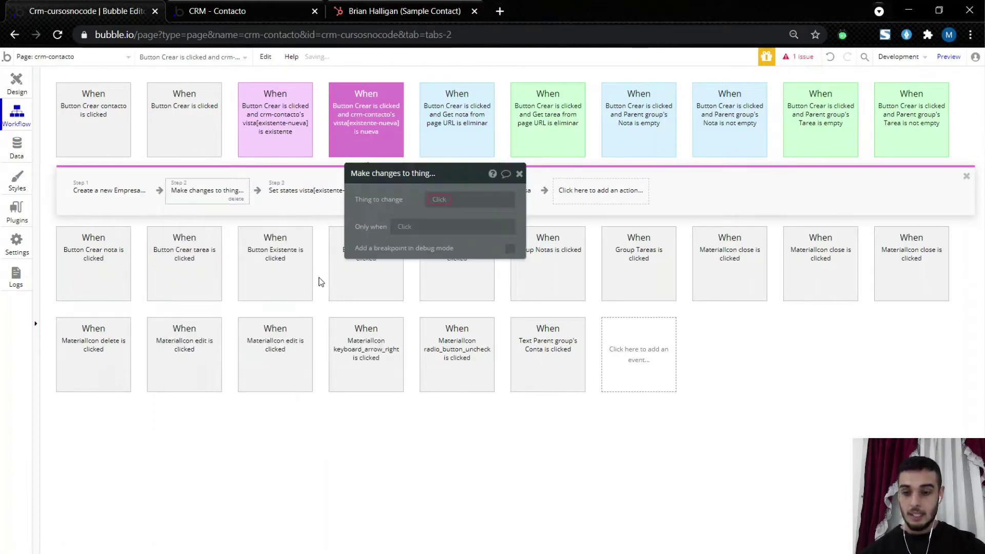
Step: Set the thing to change to Group Panel Contacto Seleccionado's Contacto
left_click(444, 203)
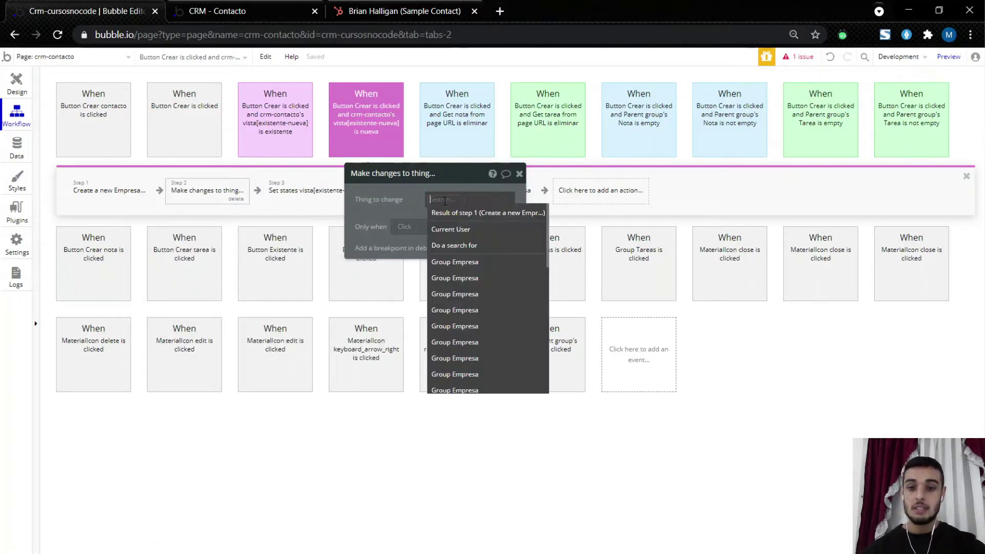
type("pane")
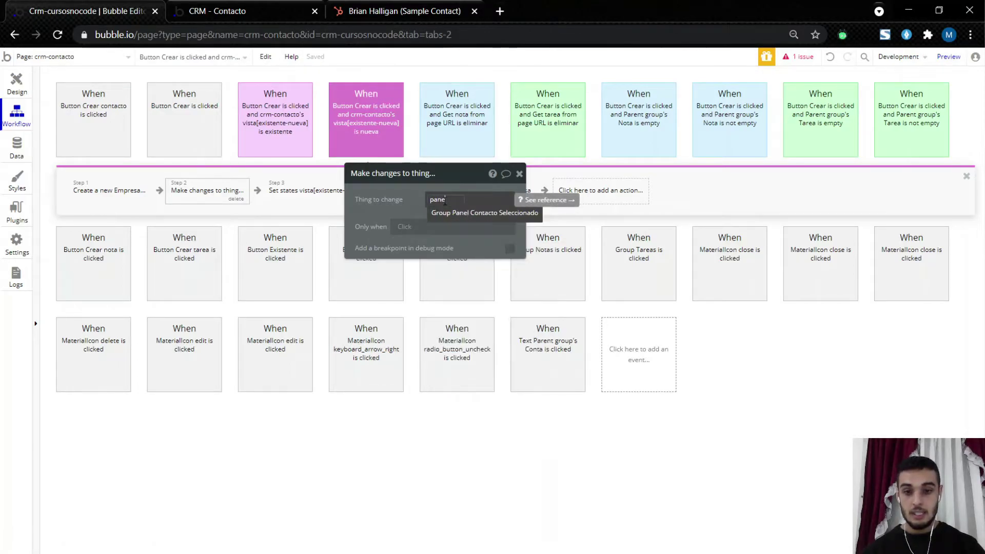
left_click(475, 221)
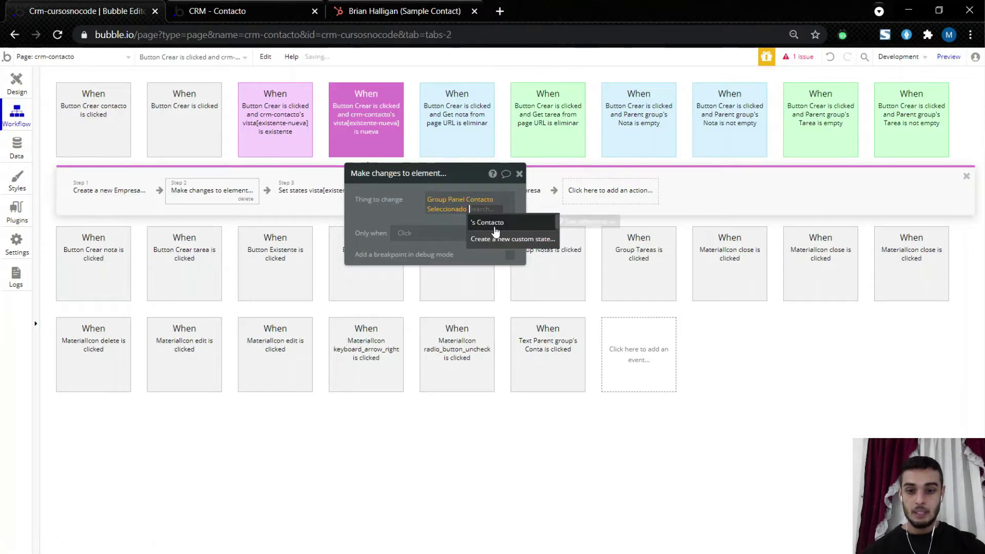
left_click(494, 223)
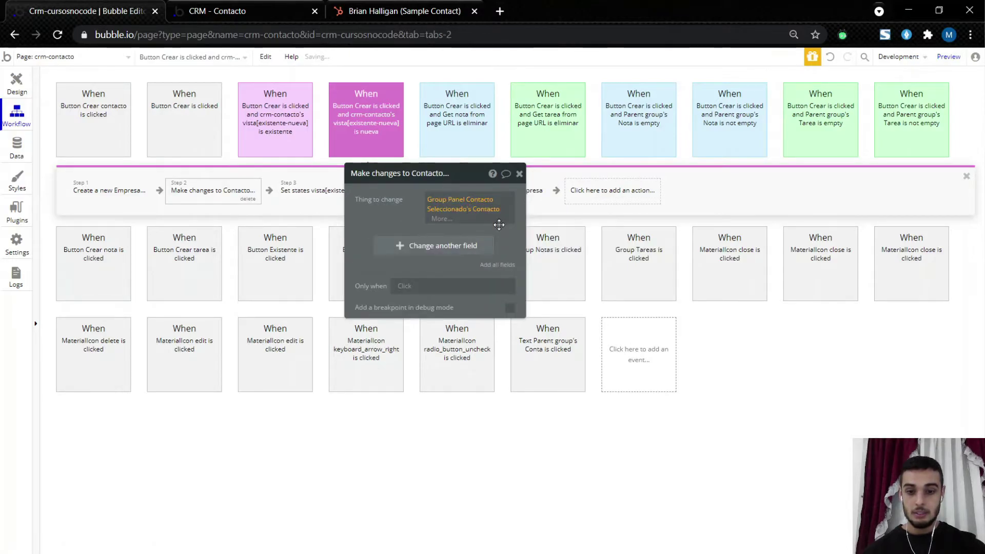
Step: Add the Empresa asociada field to the Contacto changes and set it to the result of step 1 (Create a new Empresa)
left_click(451, 246)
left_click(452, 241)
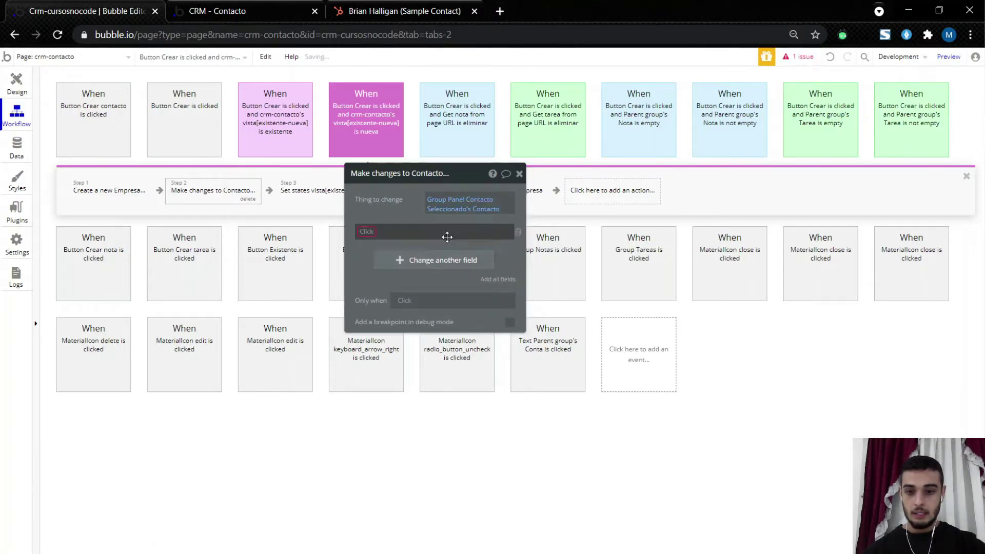
left_click(366, 234)
left_click(386, 292)
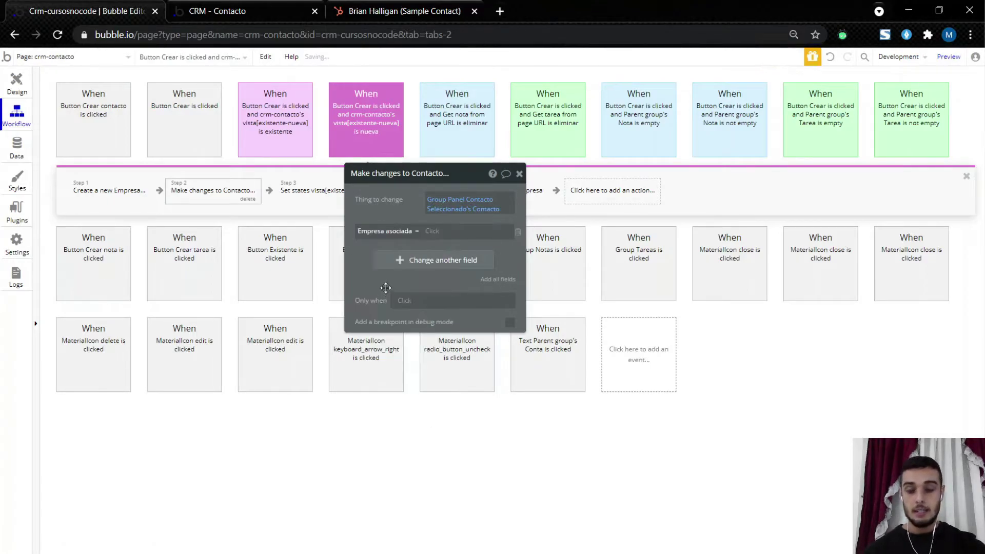
left_click(433, 232)
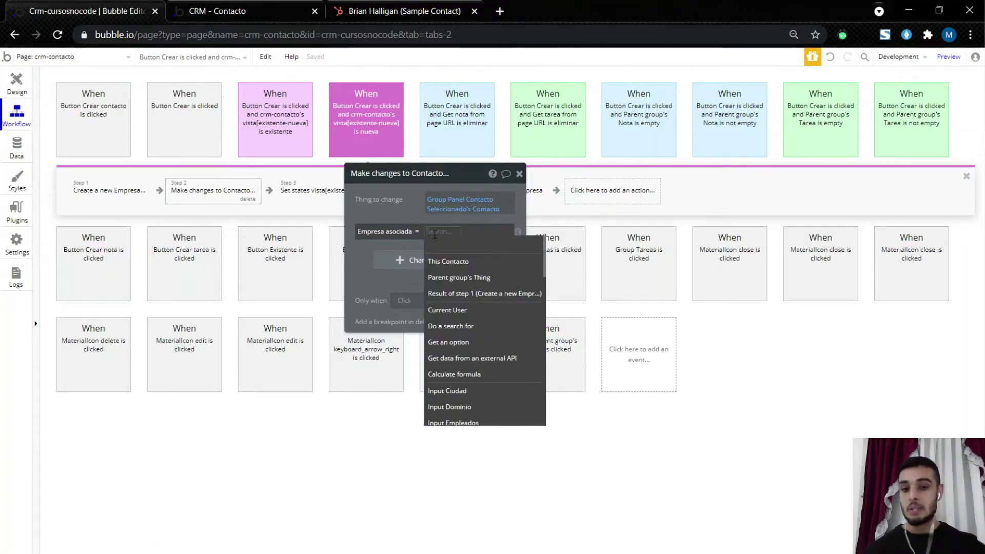
mouse_move(478, 291)
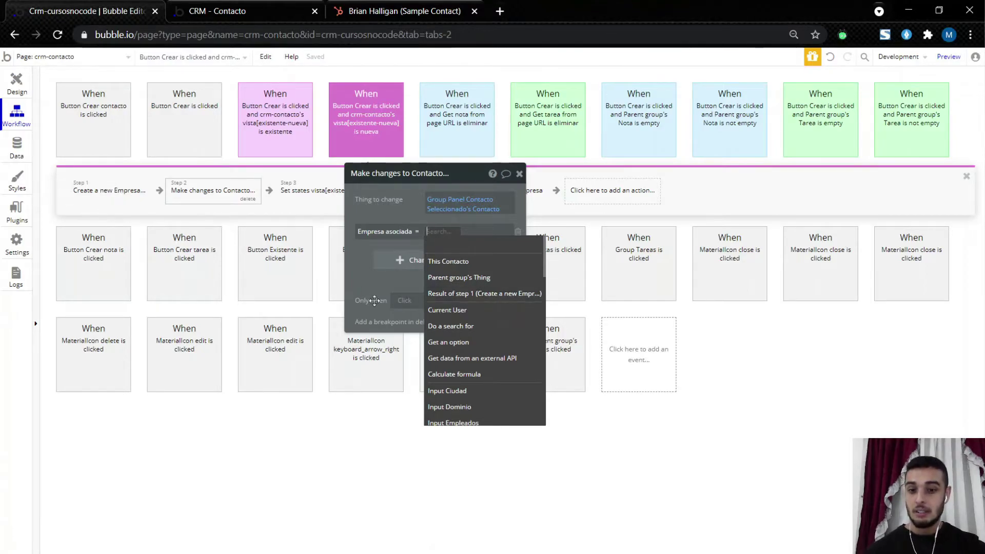
left_click(464, 294)
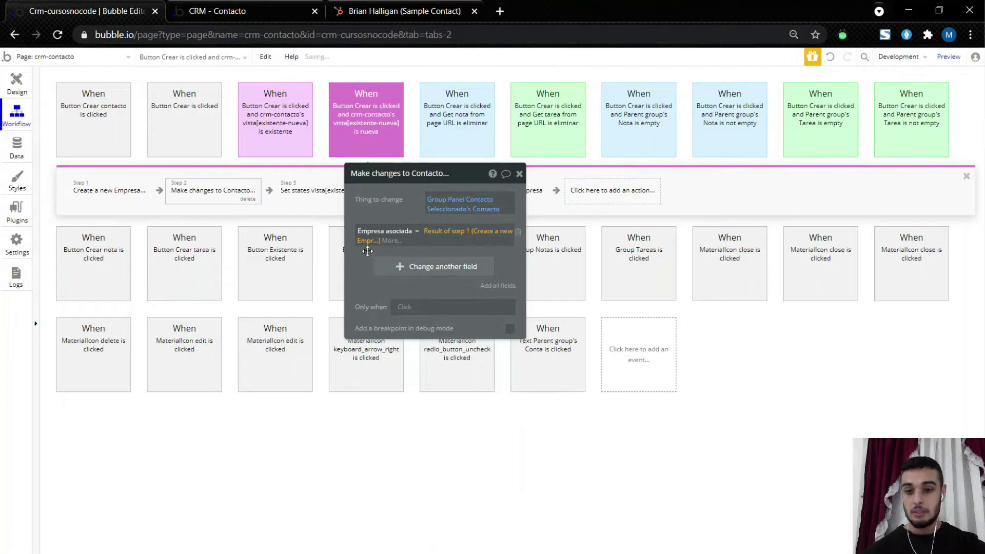
Step: Insert a Reset relevant inputs action before the set state action in the nueva workflow
right_click(294, 187)
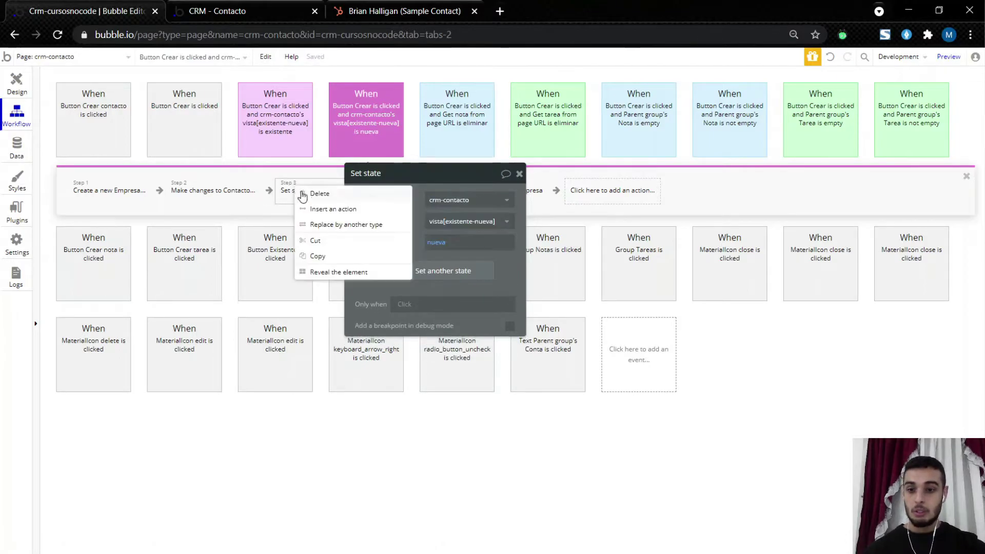
left_click(322, 209)
left_click(287, 193)
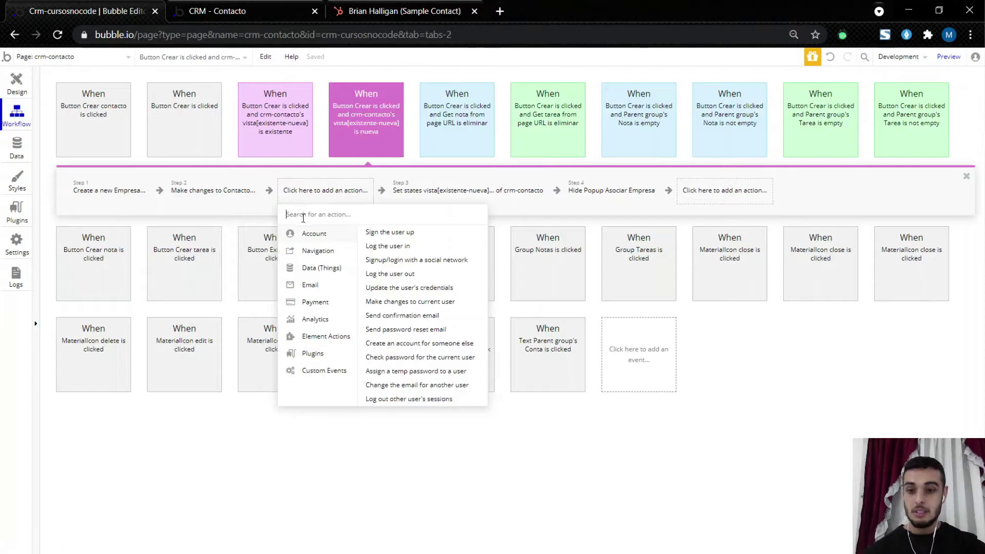
mouse_move(329, 338)
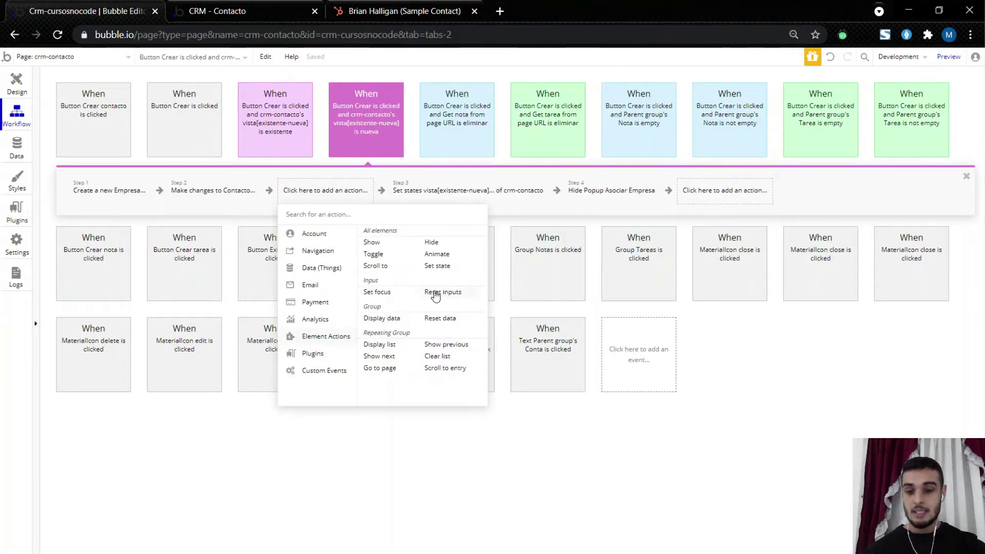
left_click(455, 292)
left_click_drag(354, 196, 520, 288)
Step: Review the contact page preview and the Crear empresa popup's design, and return to the nueva workflow's Reset relevant inputs action
left_click(221, 11)
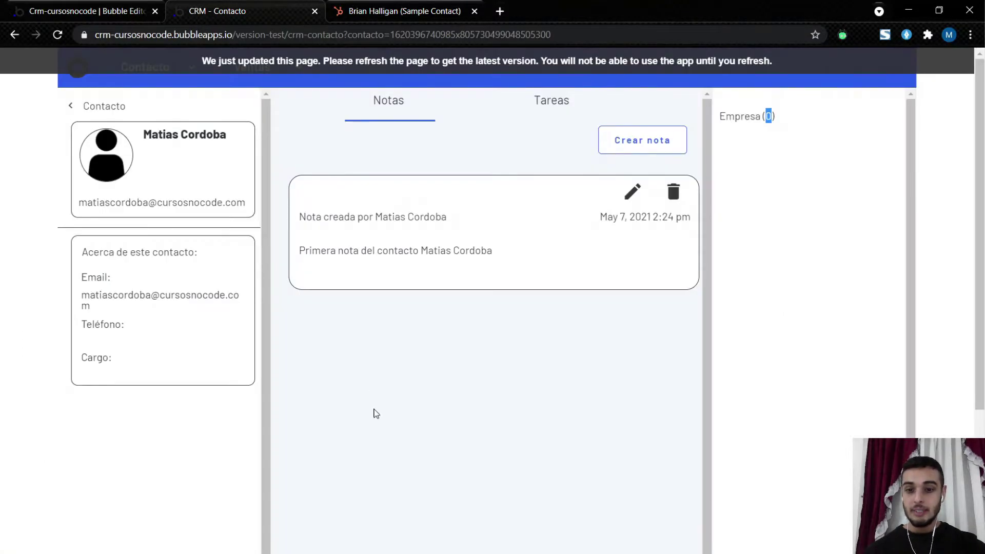
left_click(87, 10)
left_click(16, 82)
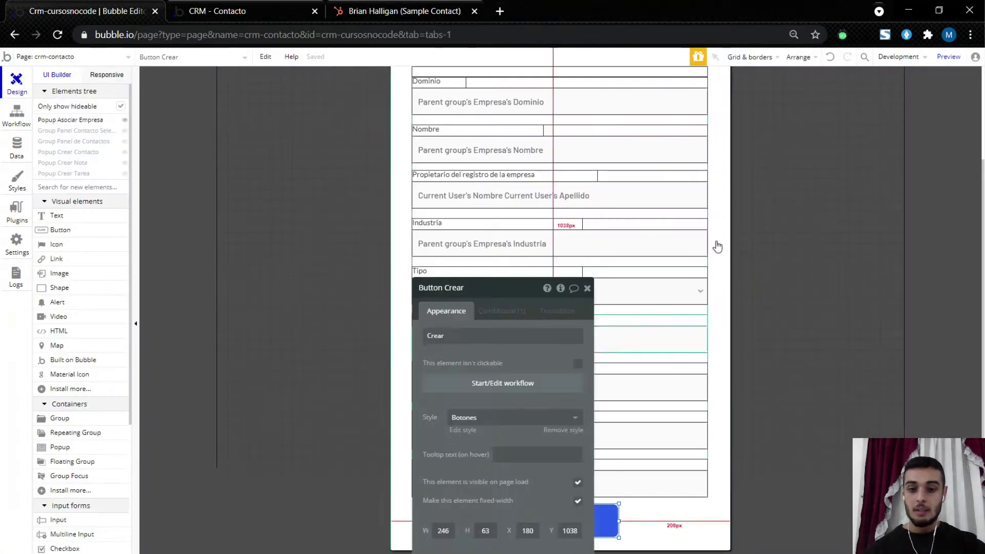
scroll(682, 282, "up", 3)
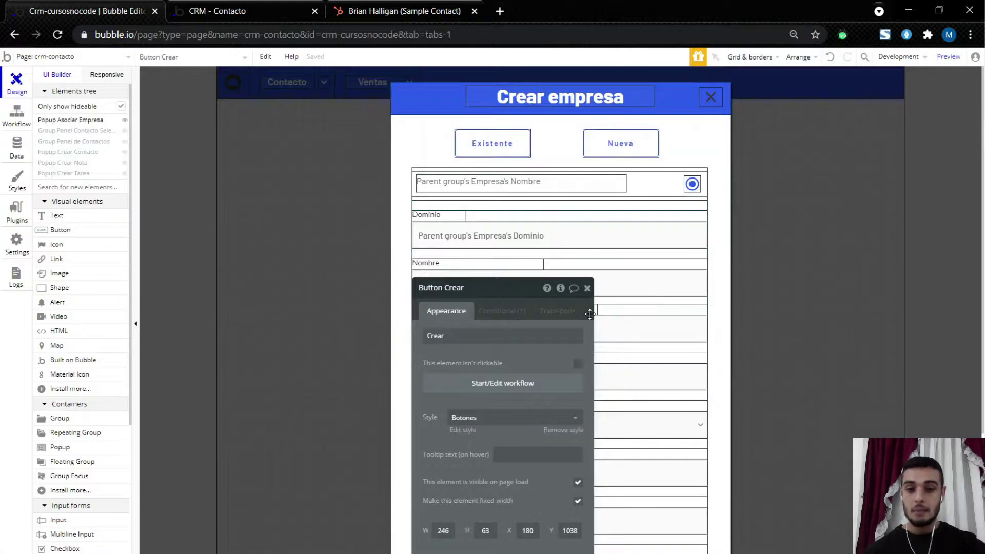
key("ctrl+Tab")
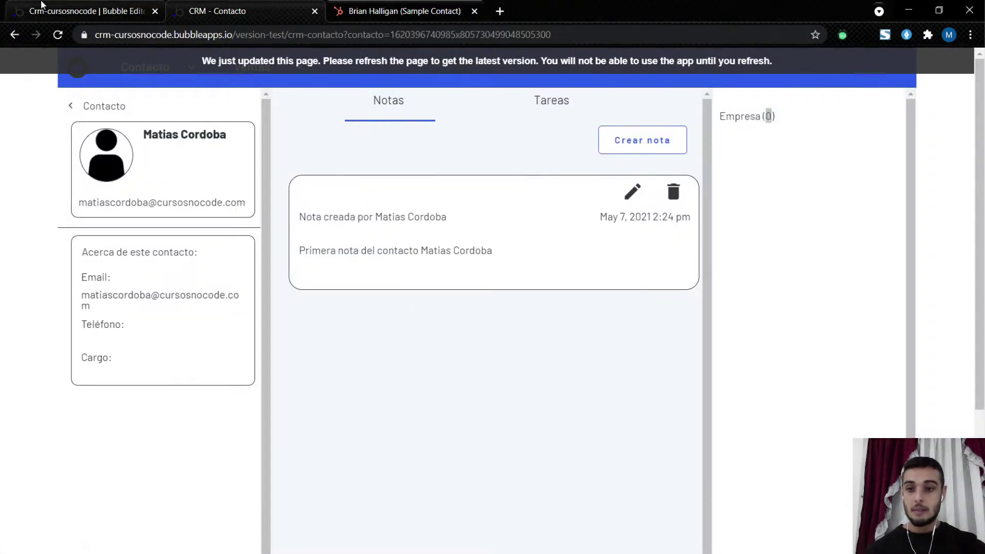
left_click(41, 6)
left_click(15, 121)
left_click(328, 191)
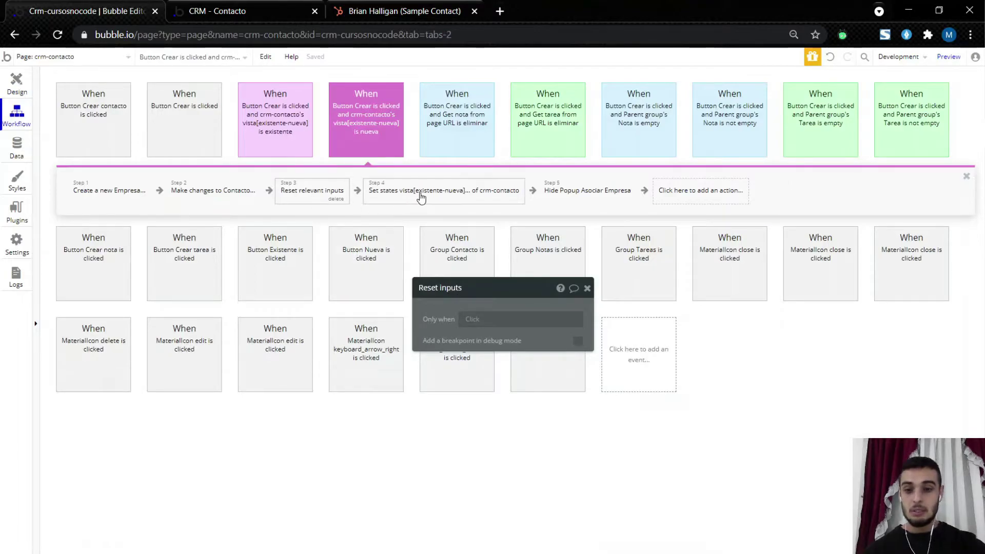
Step: Delete the action that sets the vista[existente-nueva] state from the nueva workflow of Button Crear
left_click(421, 198)
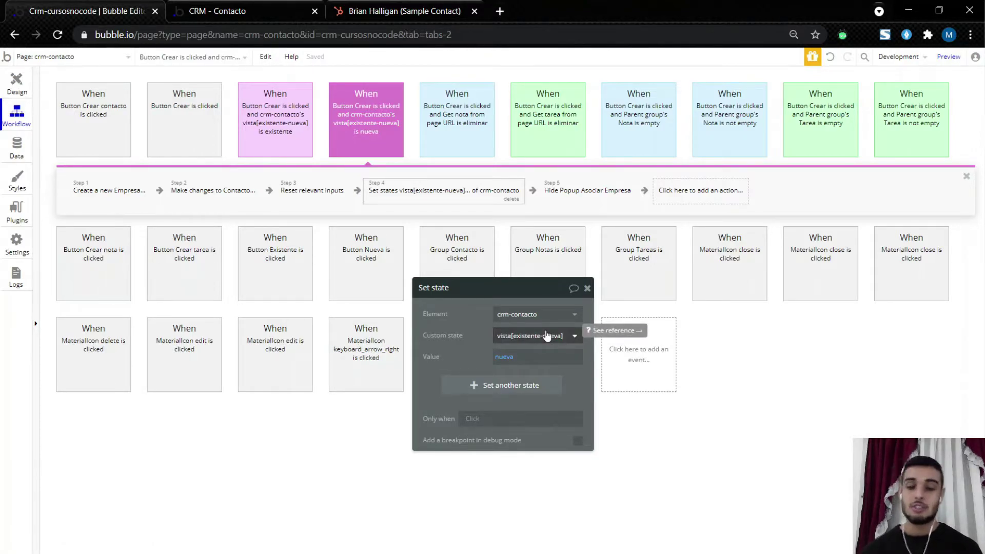
left_click(511, 199)
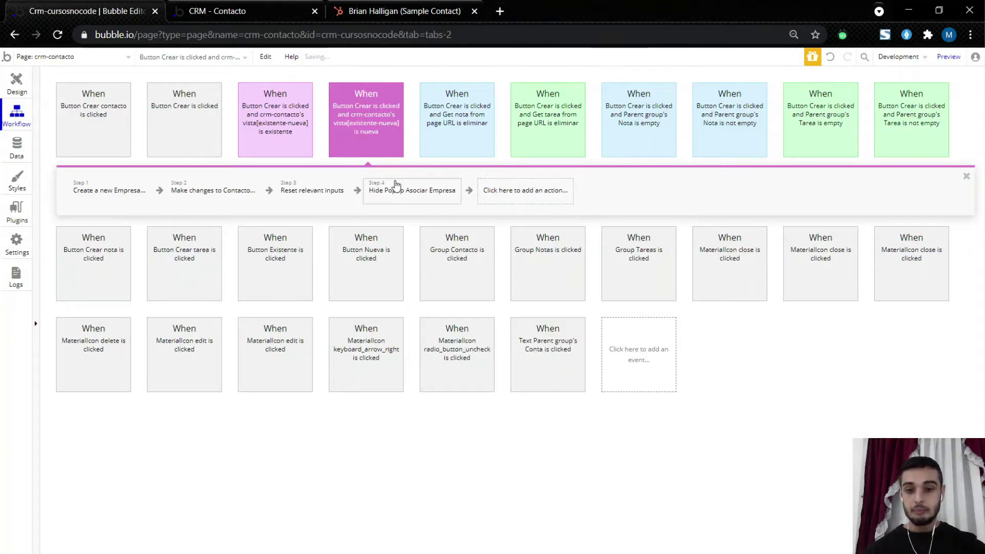
mouse_move(386, 185)
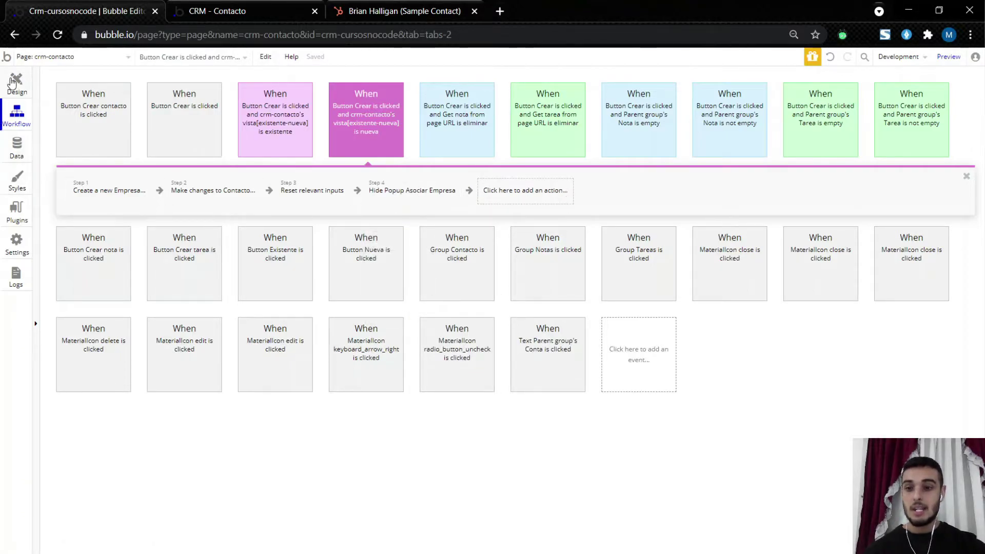
Step: Create a workflow for the close icon of the Crear empresa popup that hides Popup Asociar Empresa
left_click(16, 82)
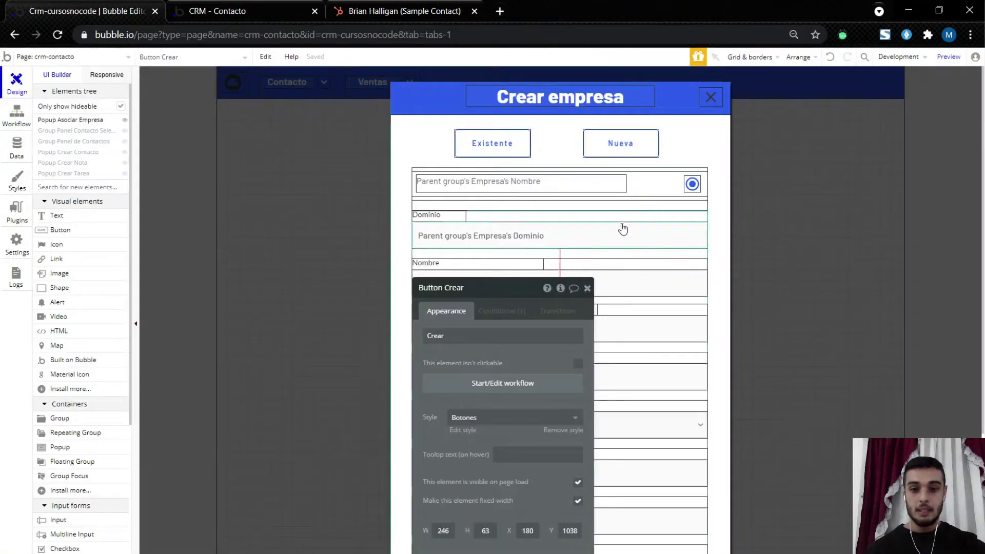
left_click(711, 102)
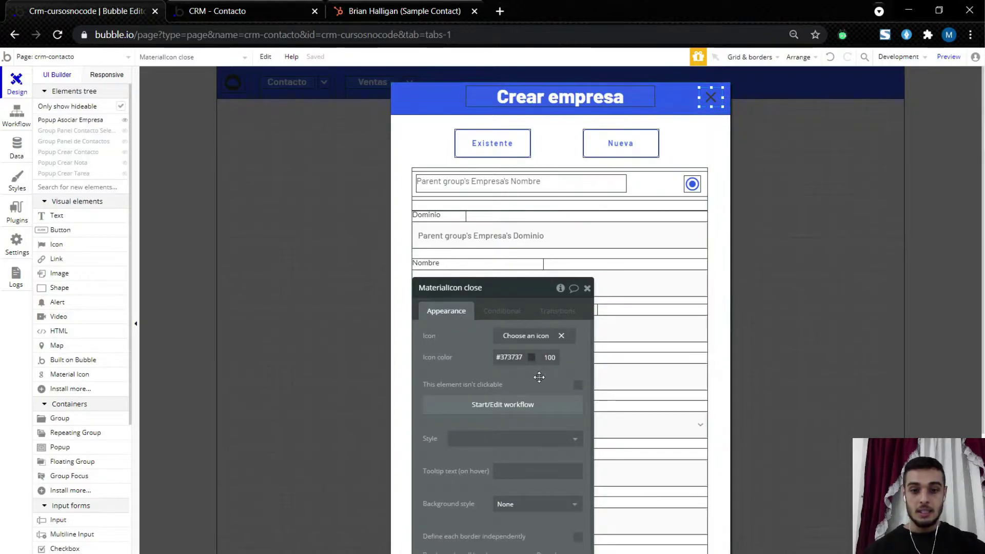
left_click(509, 404)
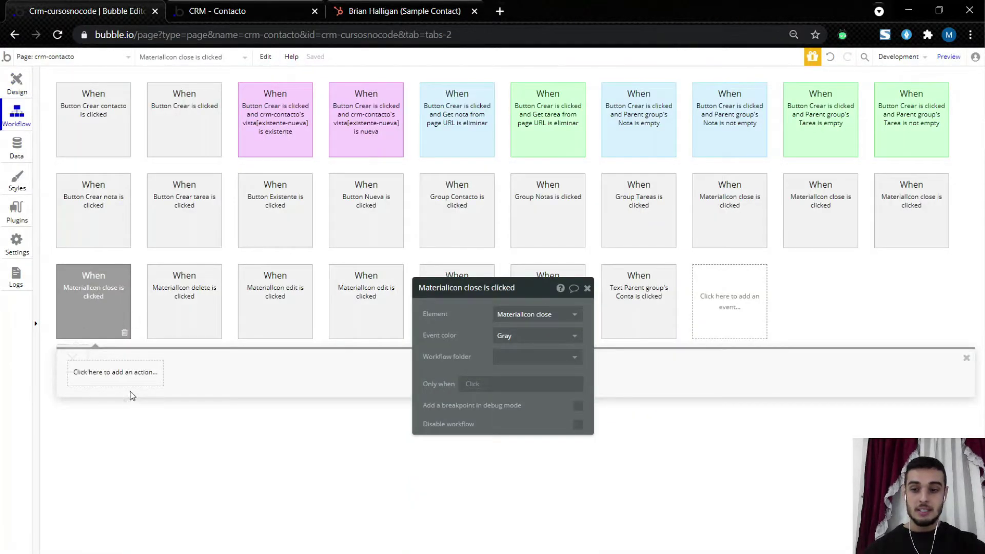
left_click(136, 378)
mouse_move(126, 520)
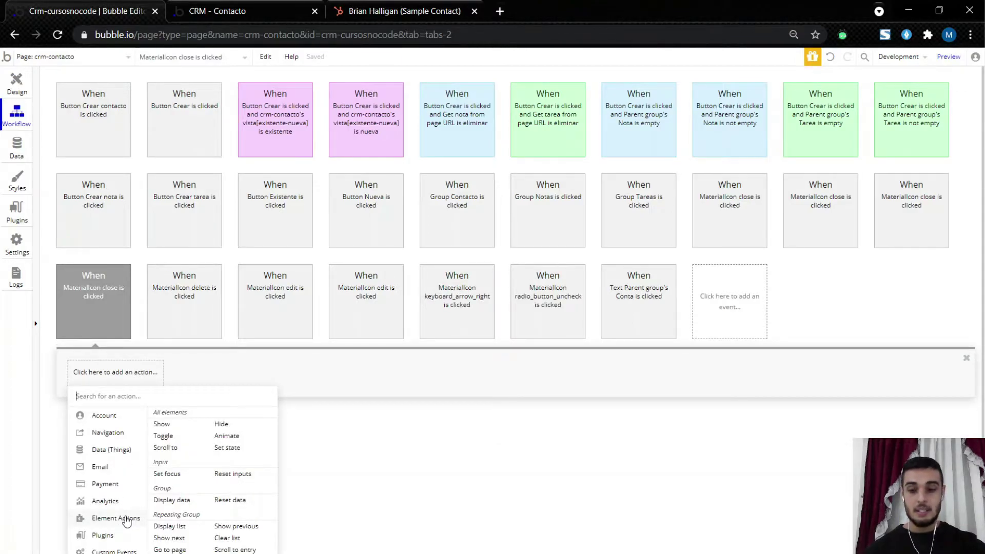
left_click(221, 424)
left_click(538, 315)
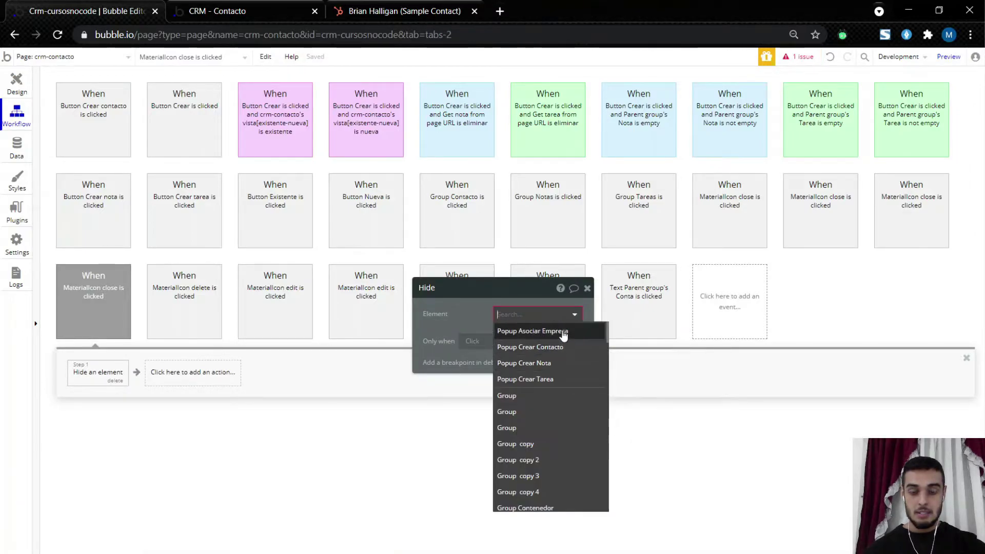
left_click(564, 335)
Step: Hide the company popup in the design, display Group Panel Contacto Seleccionado, and start a workflow for its Agregar + button
left_click(16, 76)
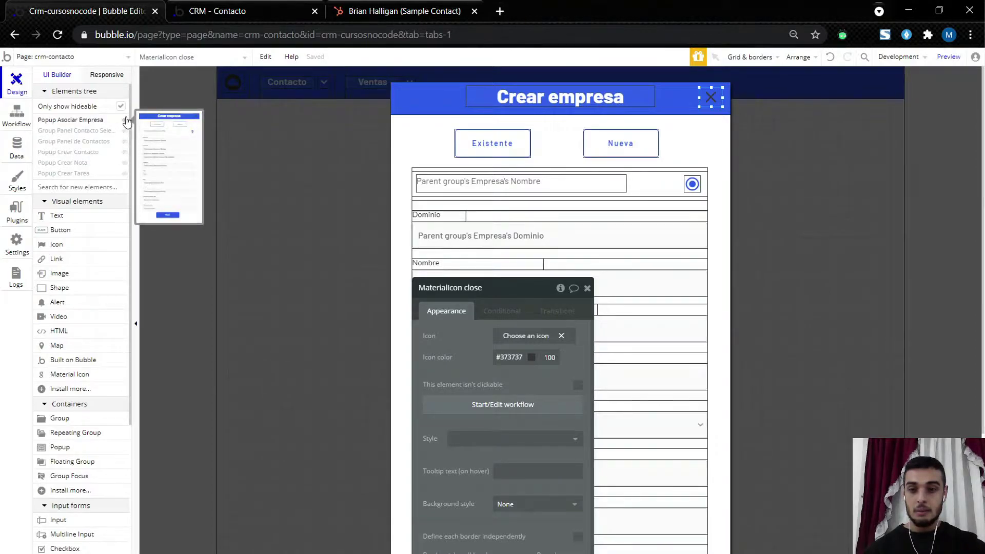
left_click(126, 120)
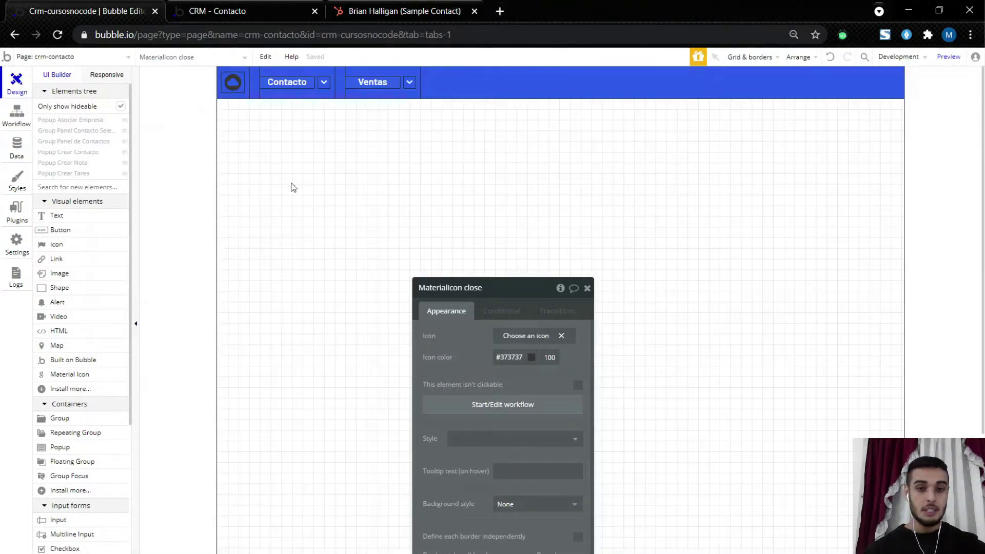
left_click(125, 131)
left_click(880, 136)
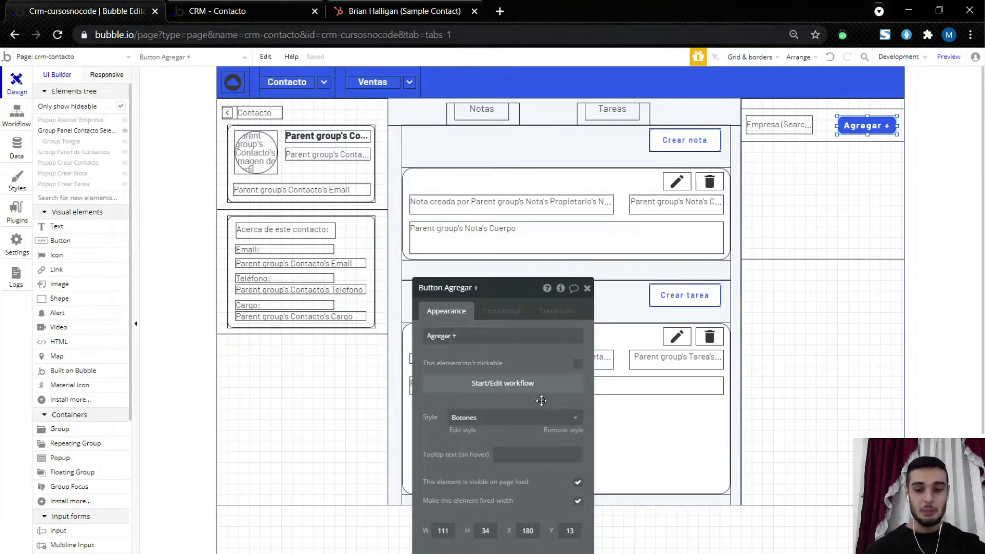
left_click(528, 384)
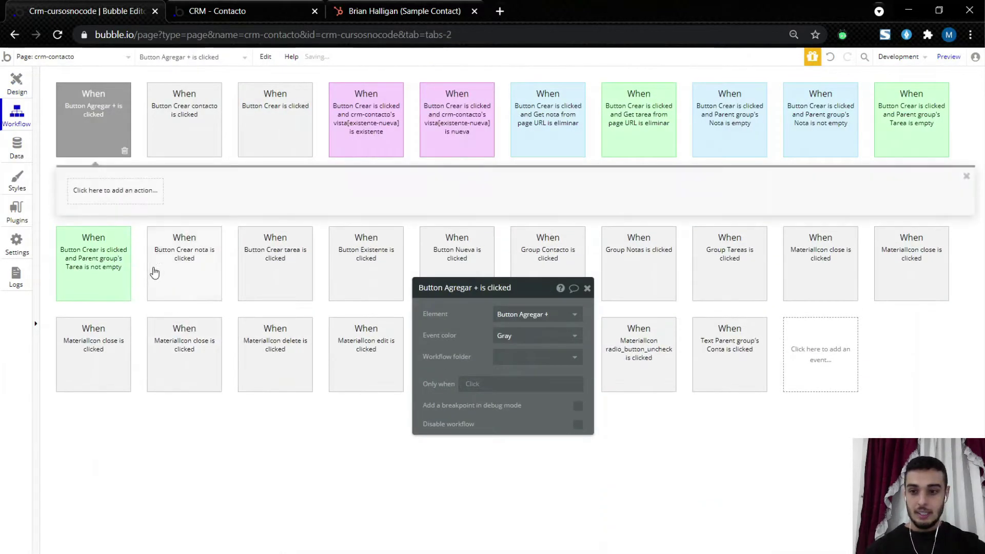
Step: Add a Reset data action for Popup Asociar Empresa to the Agregar + workflow
left_click(135, 198)
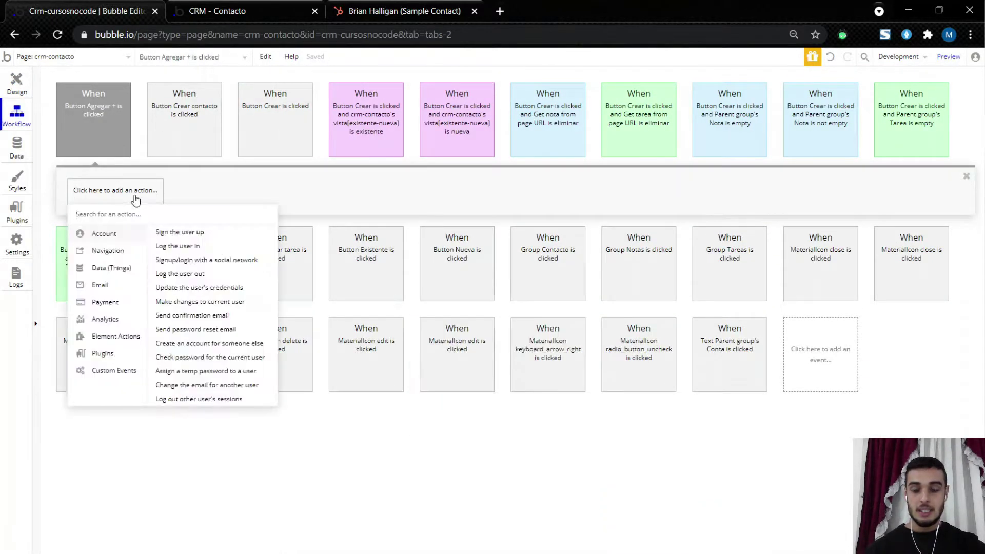
left_click(108, 336)
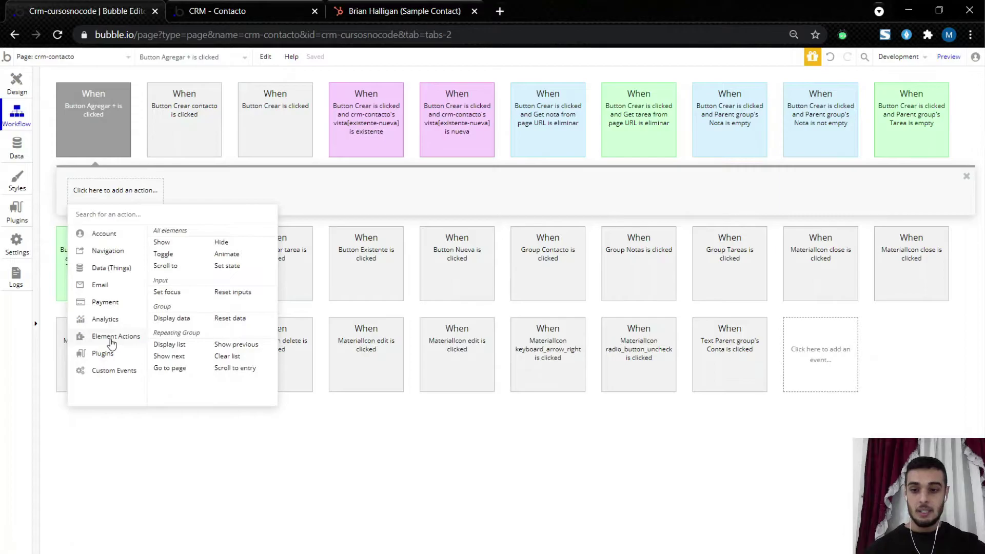
left_click(238, 319)
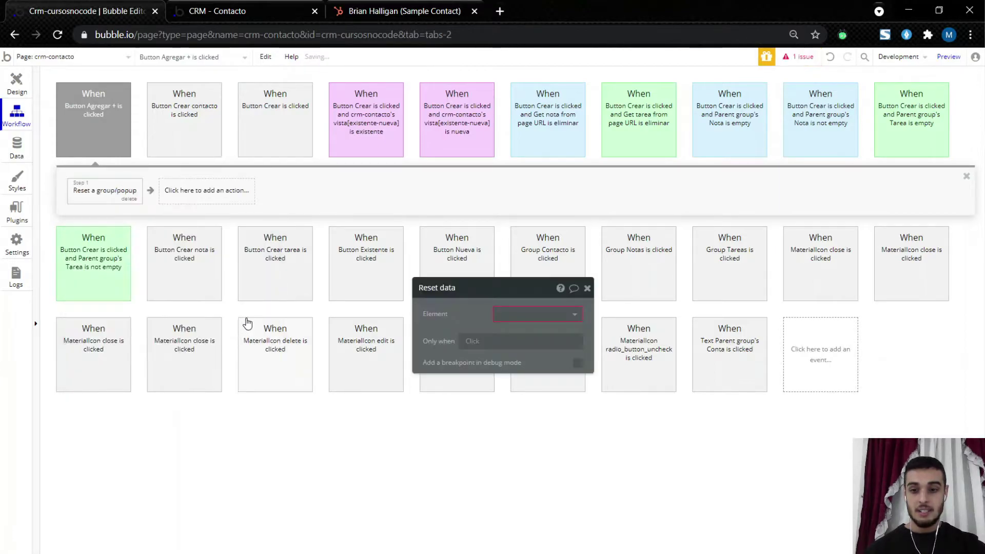
left_click_drag(446, 314, 358, 189)
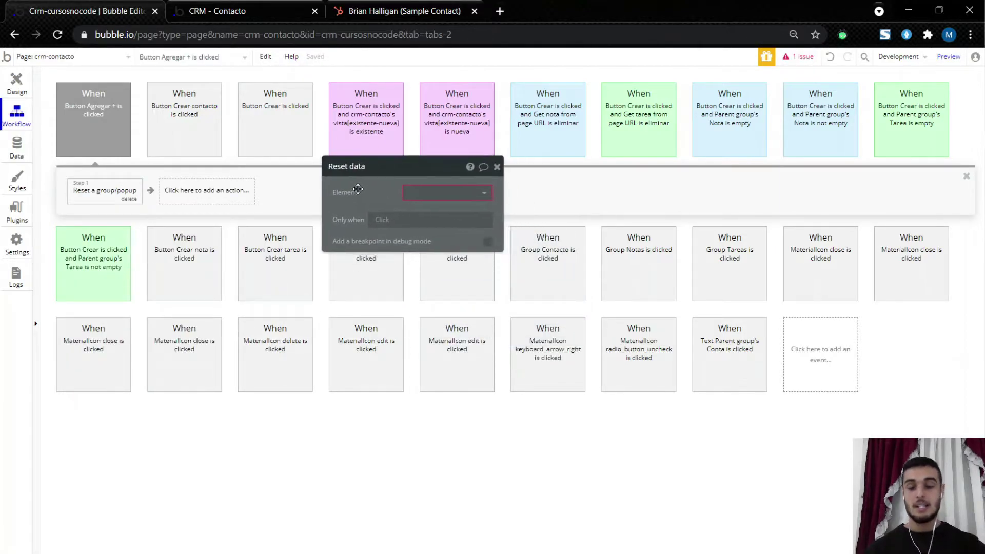
left_click(408, 194)
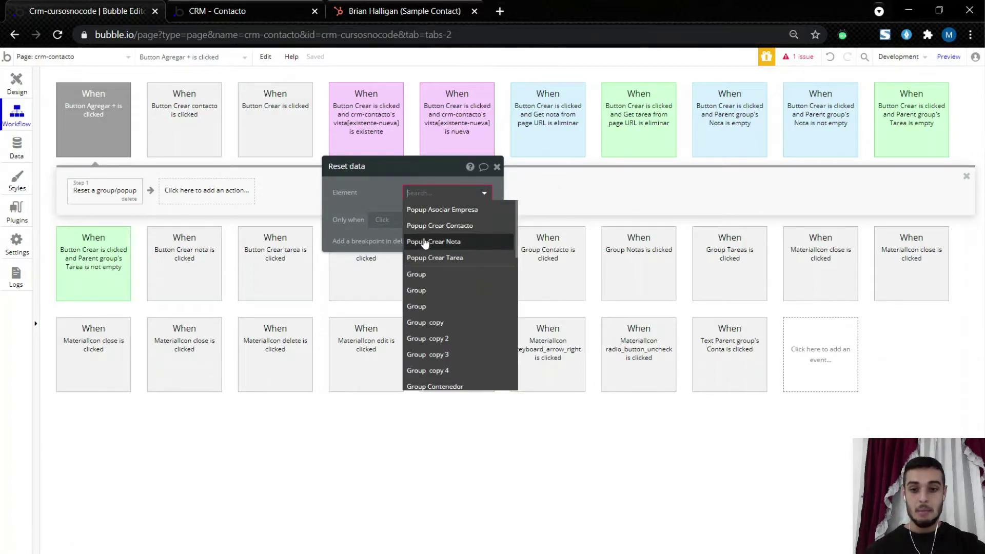
mouse_move(444, 217)
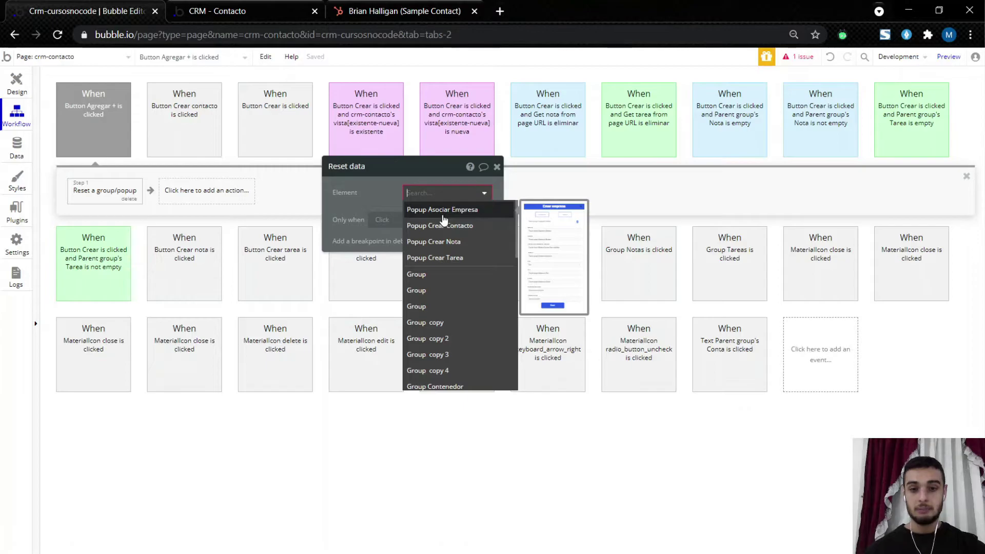
left_click(442, 213)
left_click_drag(378, 201, 256, 197)
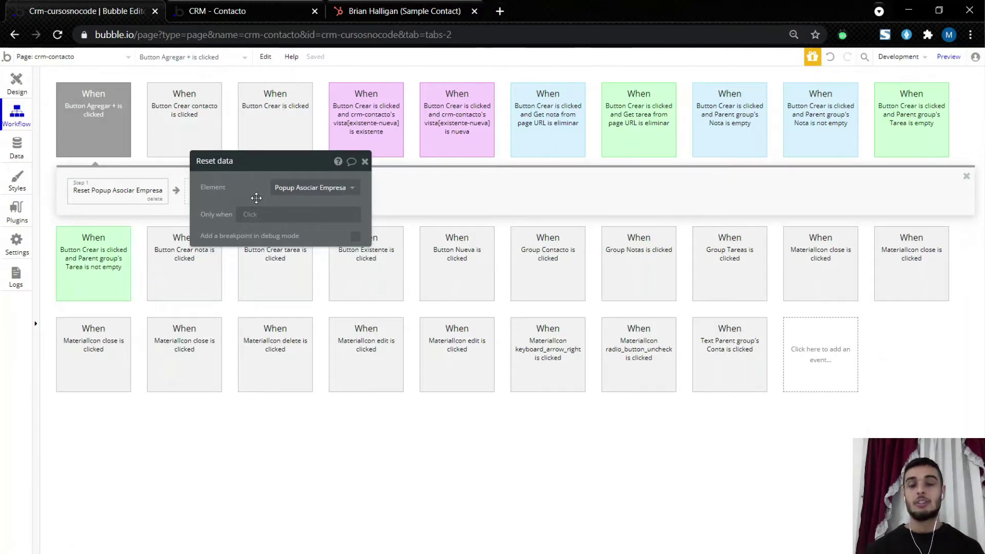
left_click_drag(256, 198, 369, 200)
Step: Add a Show action for Popup Asociar Empresa as the second action of the Agregar + workflow
left_click(249, 194)
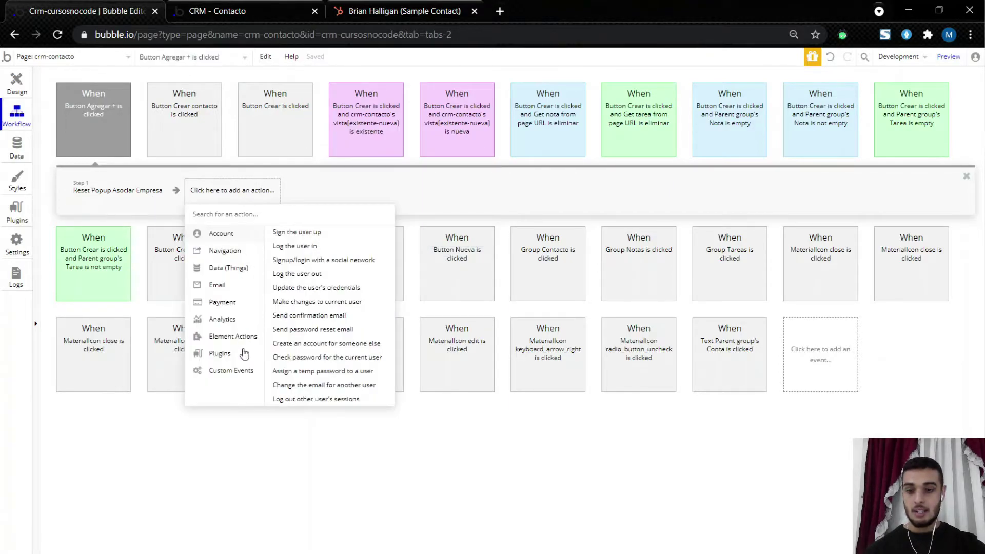
mouse_move(247, 338)
left_click(279, 242)
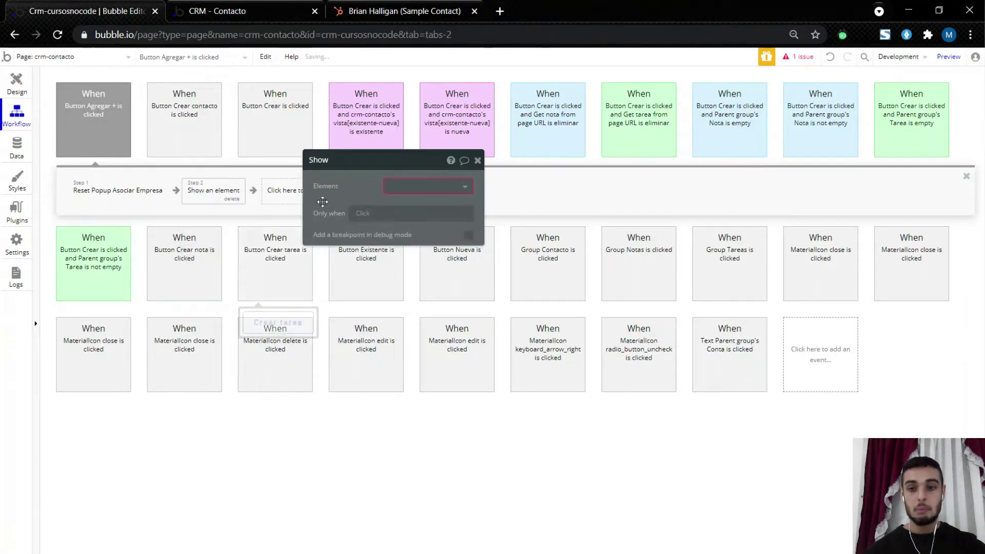
left_click(391, 188)
left_click(421, 204)
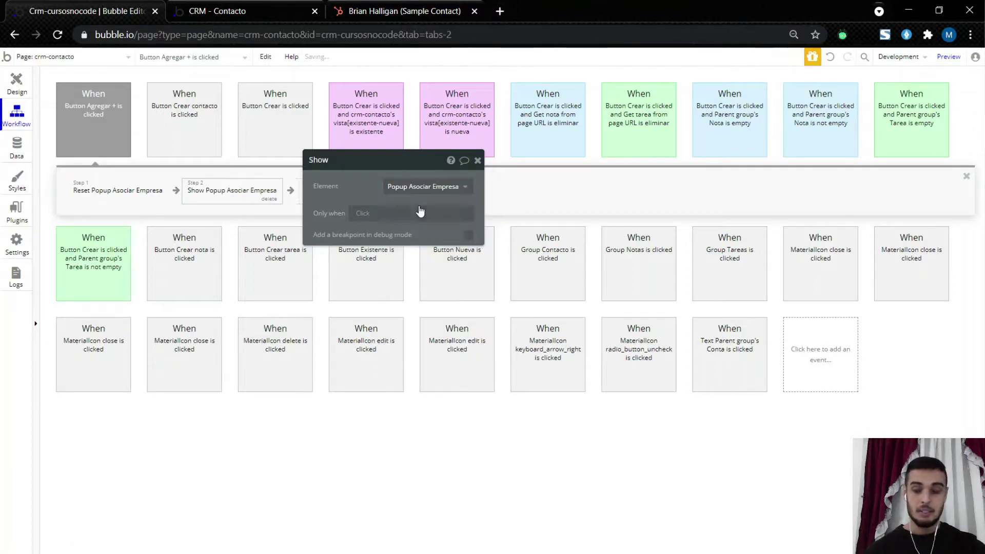
Step: Add a Set state action to the Agregar + workflow that sets crm-contacto's vista[existente-nueva] to nueva
left_click(338, 196)
mouse_move(347, 365)
left_click(470, 298)
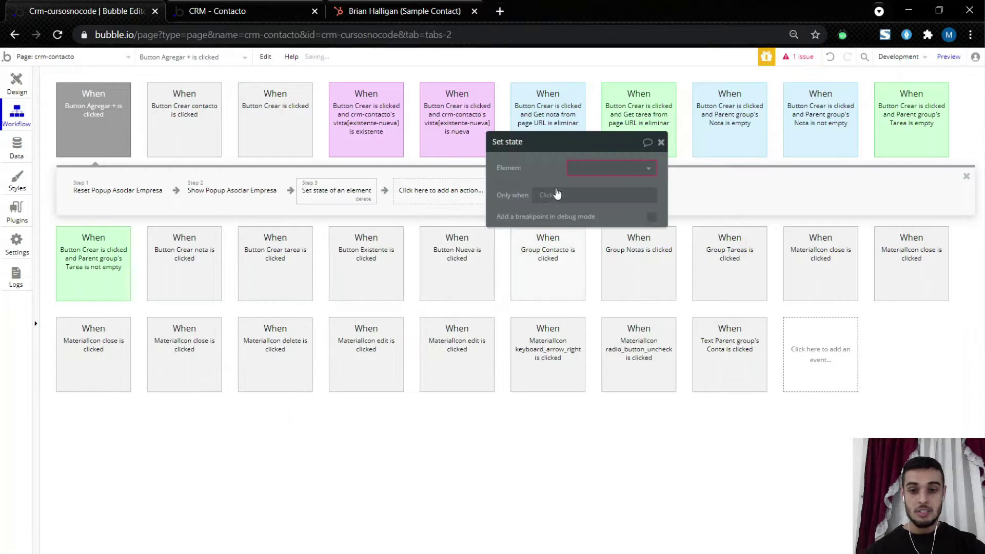
left_click(570, 168)
left_click(590, 184)
left_click(597, 195)
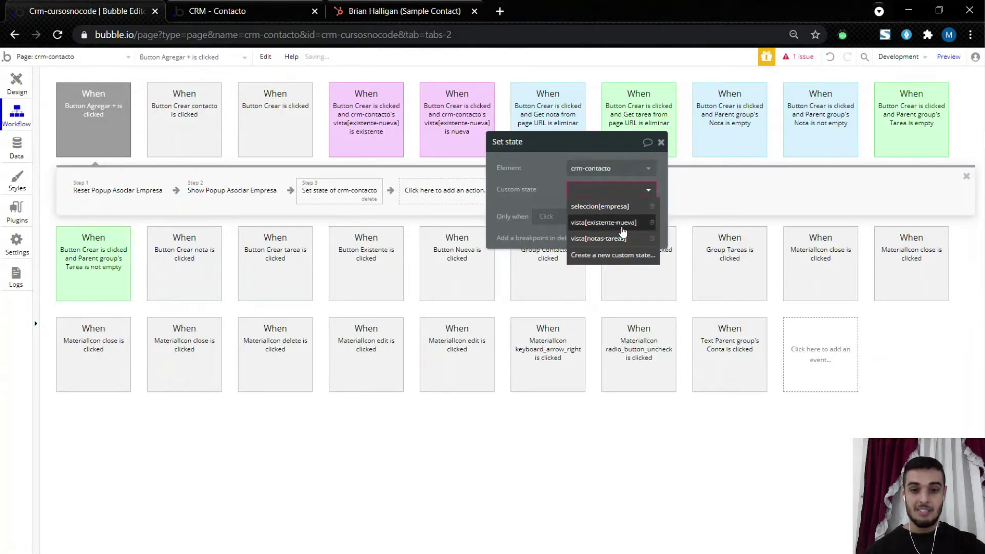
left_click(613, 226)
left_click(588, 214)
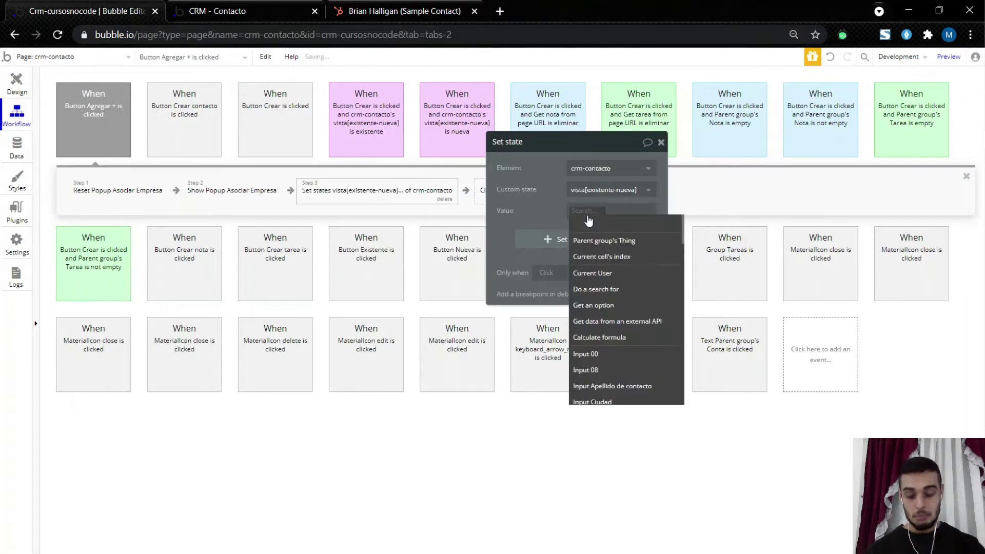
type("nueva")
left_click(541, 214)
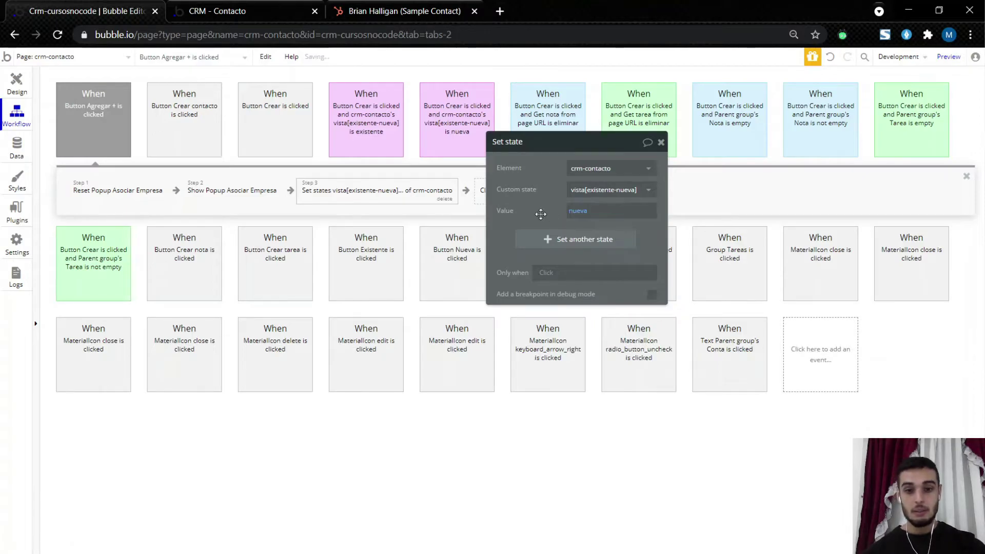
left_click_drag(541, 214, 613, 209)
Step: Refresh the contact page preview, open the Crear empresa popup with Agregar +, and look through its new-company form
left_click(17, 84)
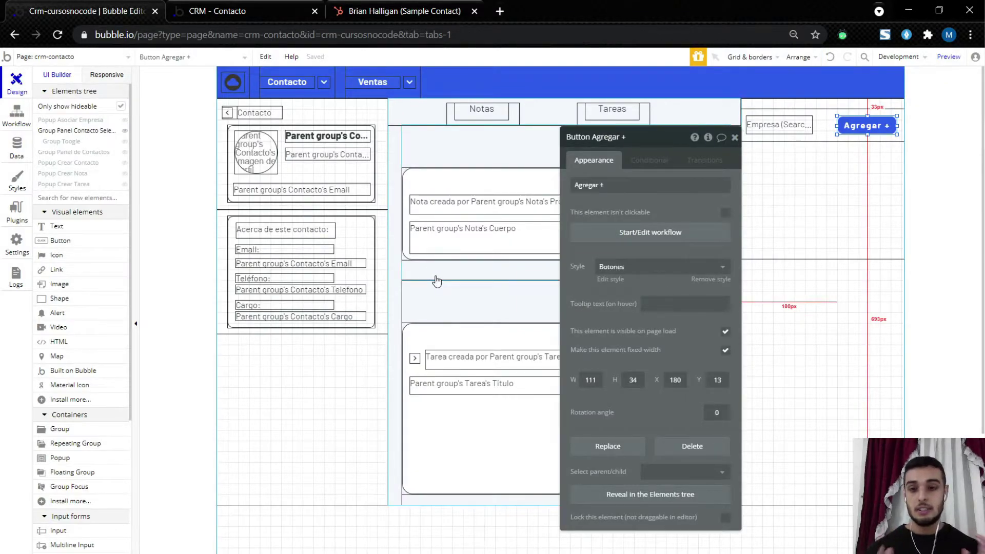
left_click(241, 11)
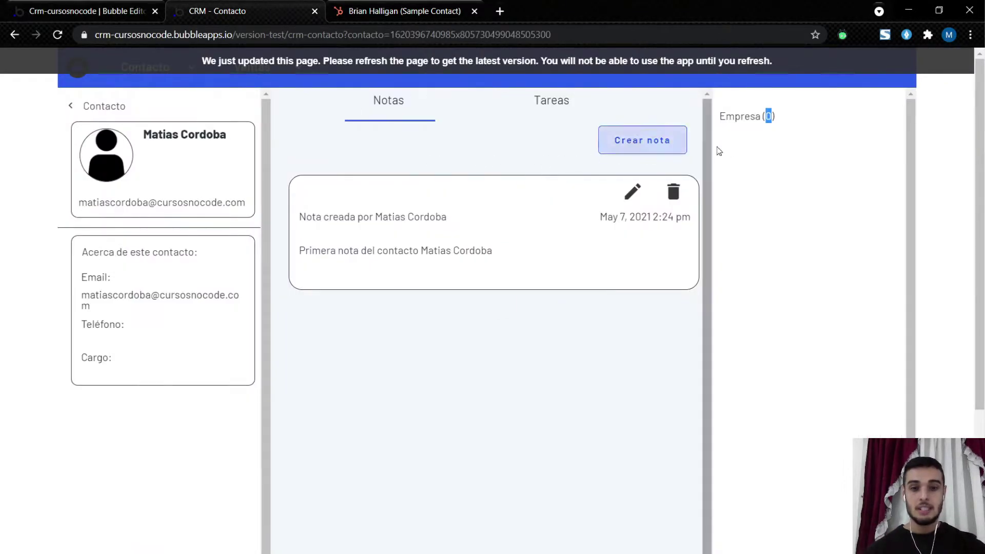
left_click(478, 72)
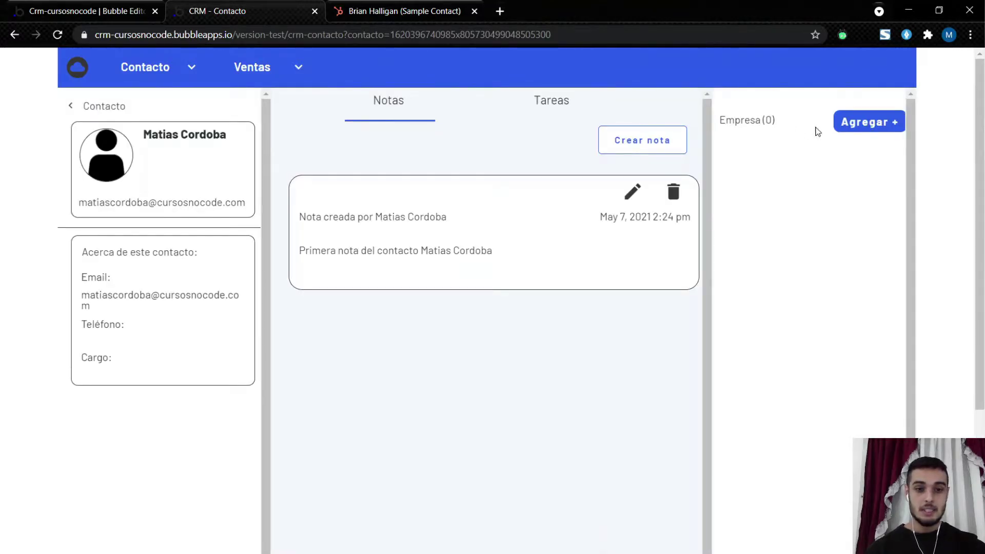
left_click(884, 128)
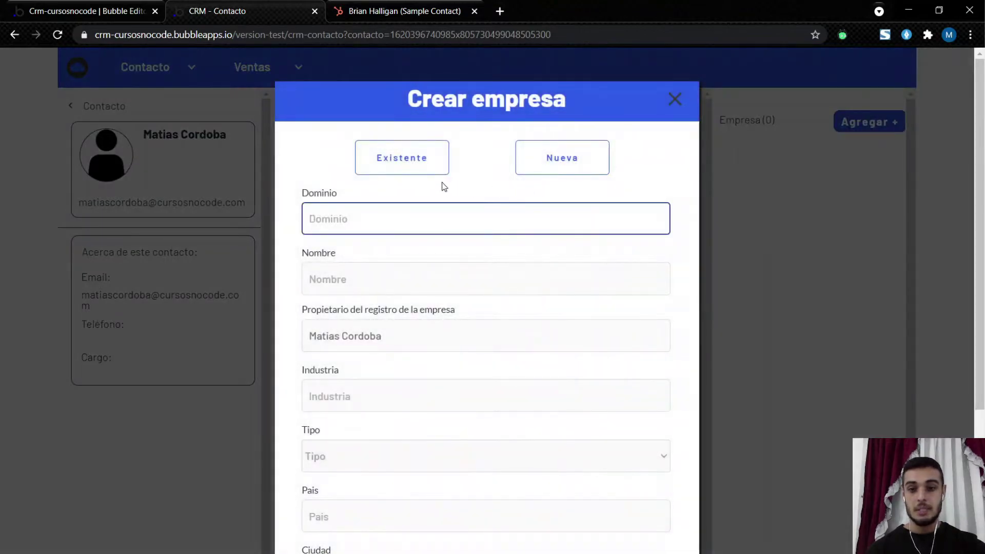
scroll(517, 307, "down", 1)
scroll(515, 301, "down", 4)
scroll(364, 514, "up", 2)
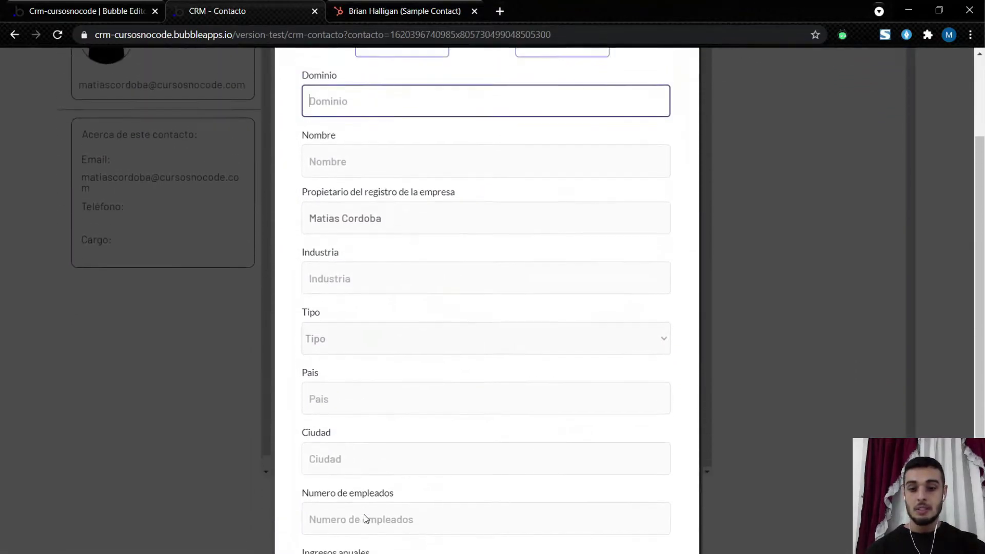
scroll(364, 515, "up", 3)
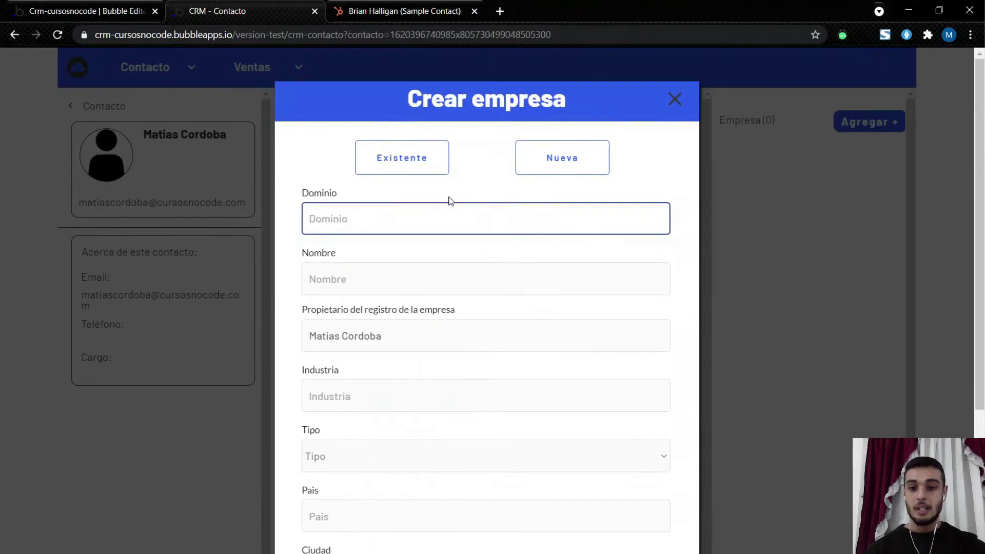
Step: Test switching the Crear empresa popup between its Existente and Nueva views, ending on Existente
left_click(416, 167)
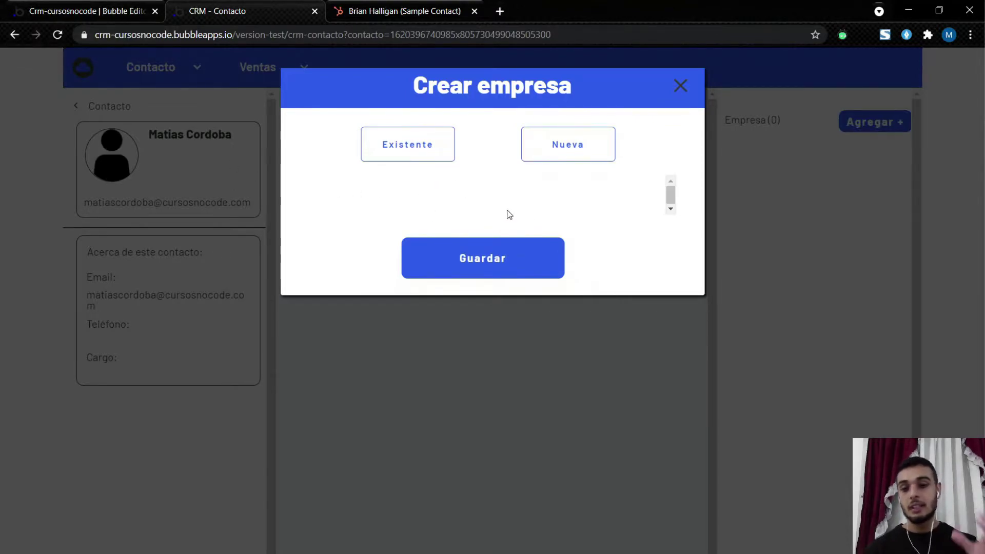
left_click(572, 154)
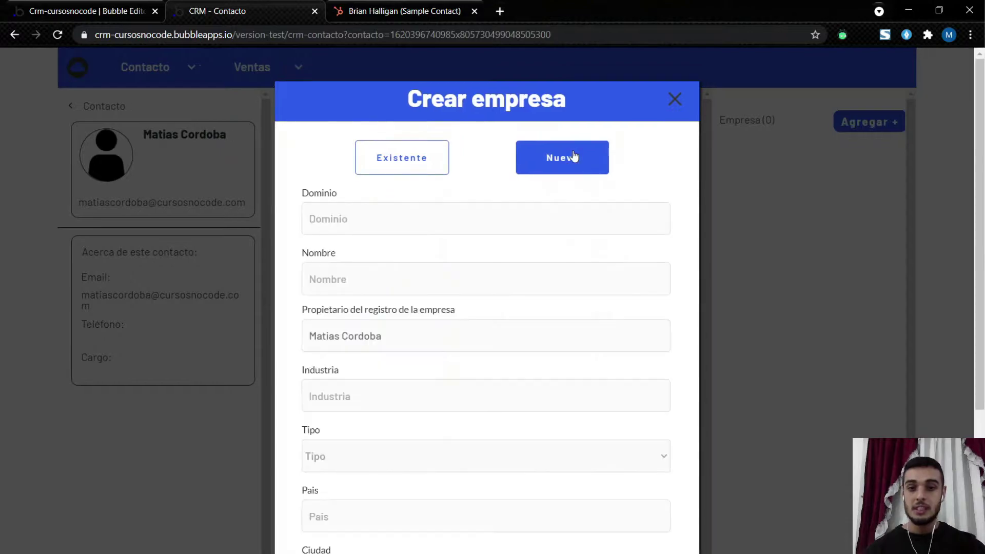
left_click(413, 175)
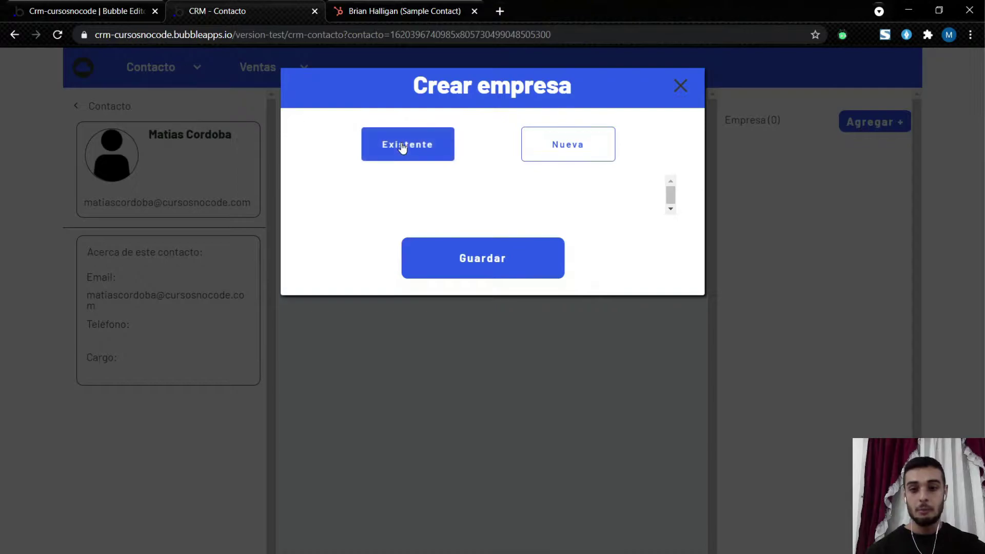
Step: In the popup's Nueva view, create a company with Dominio cursosnocode.com and Nombre Cursos no Code, leaving the optional fields empty
left_click(569, 153)
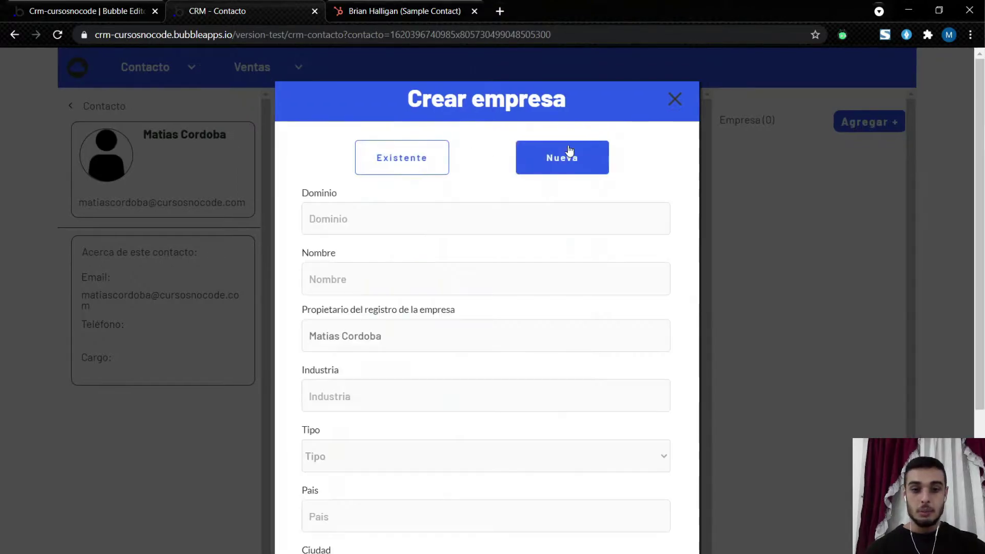
left_click(381, 221)
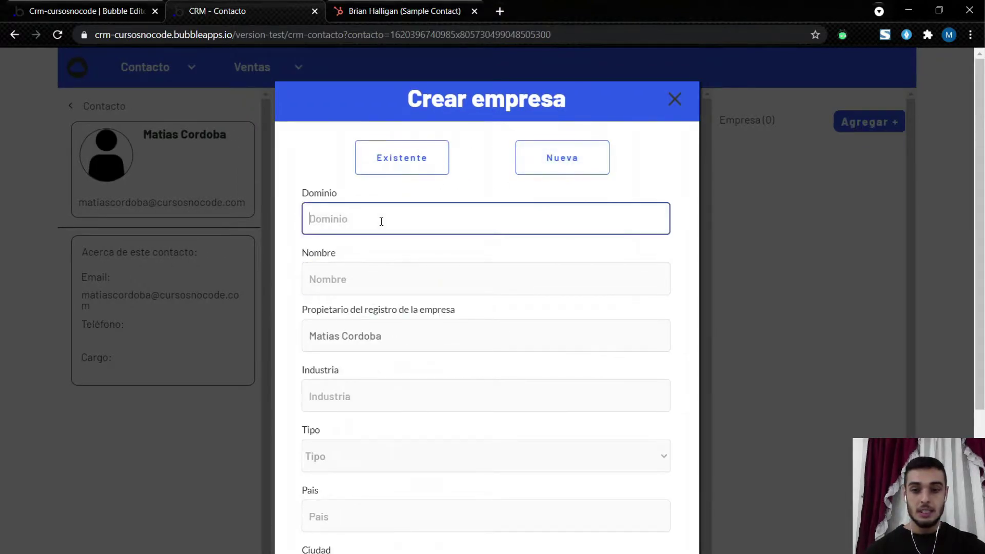
type("cursos")
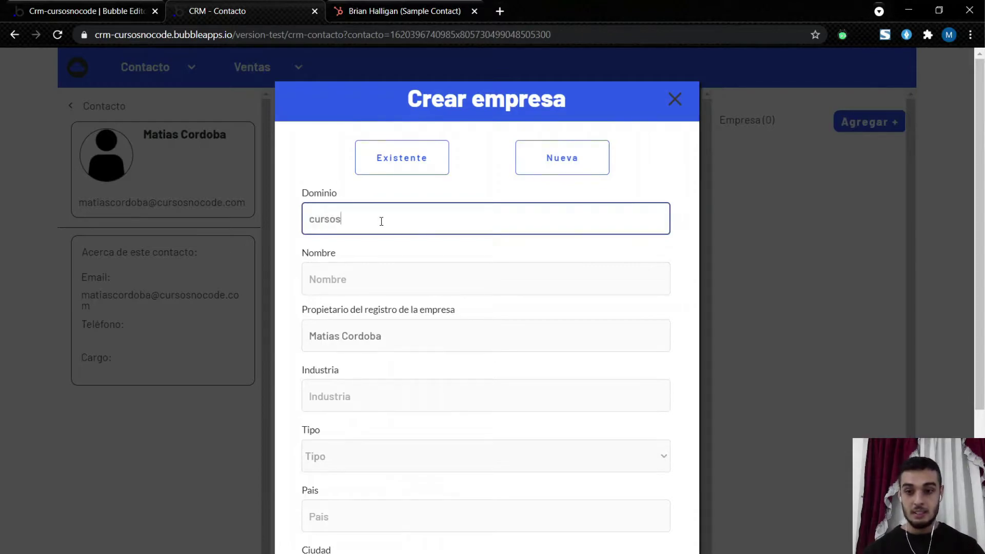
type("nocode.com")
key("Tab")
type("C")
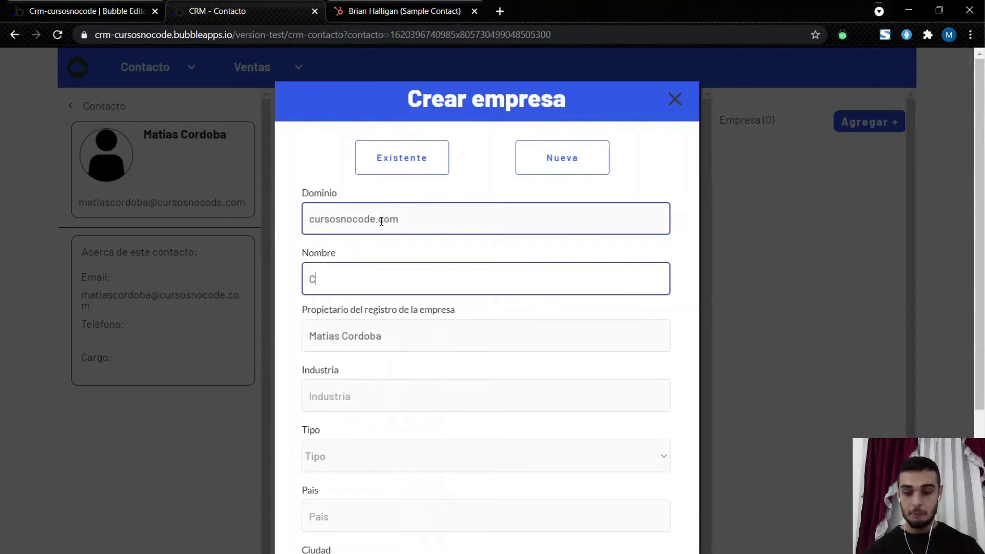
type("ursos no Code")
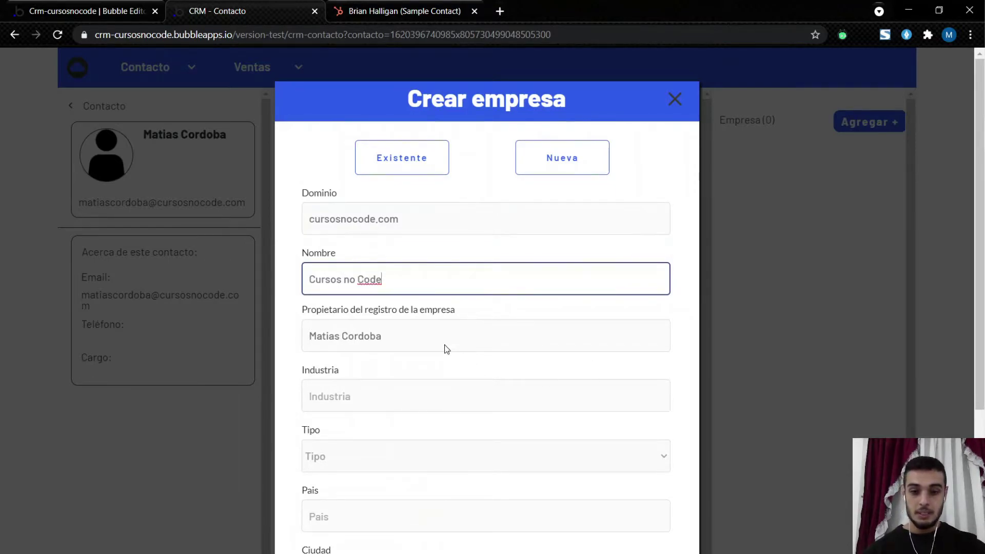
left_click(305, 307)
scroll(298, 315, "down", 3)
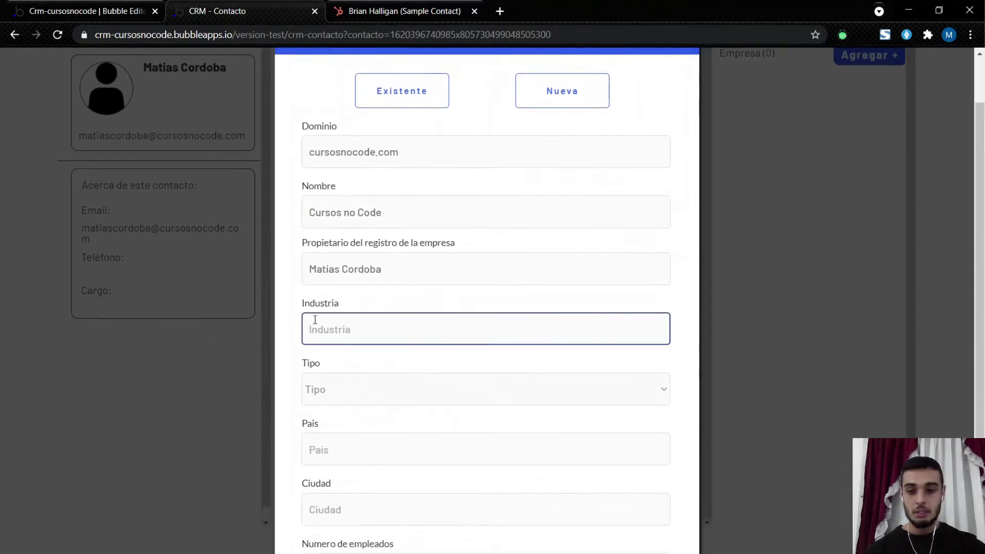
scroll(285, 241, "down", 1)
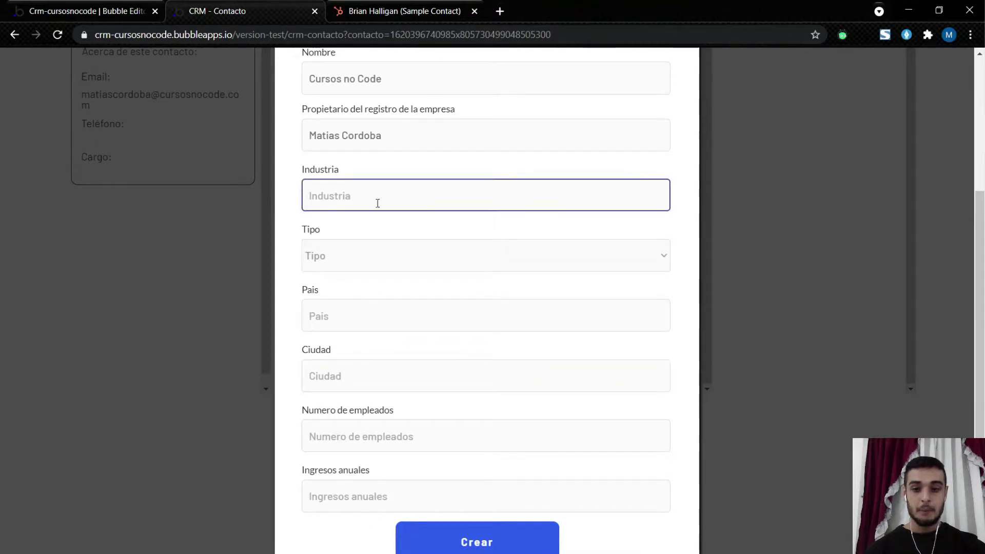
left_click(485, 547)
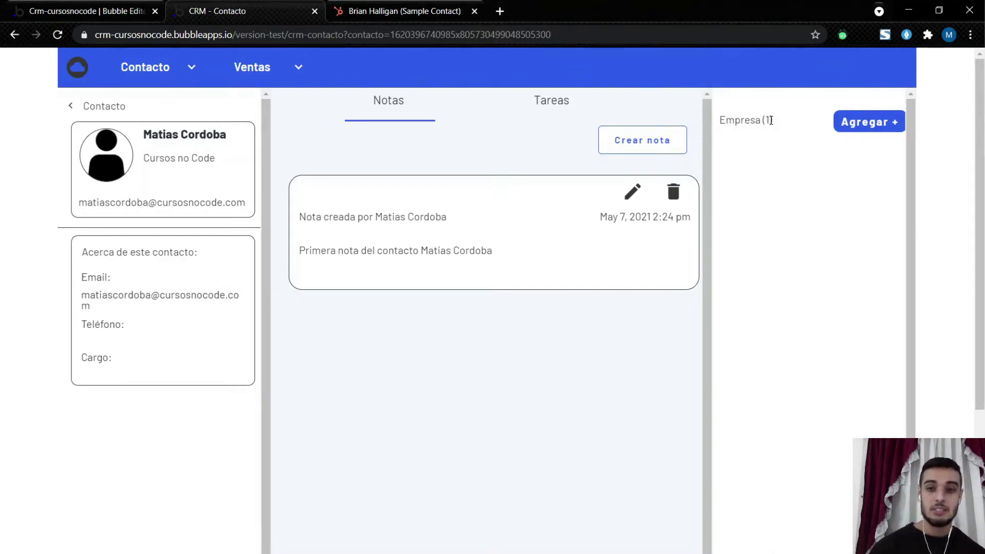
Step: Switch to the Bubble editor and examine the new company's Dominio and Lista de contactos in the All Empresas app data
left_click(123, 13)
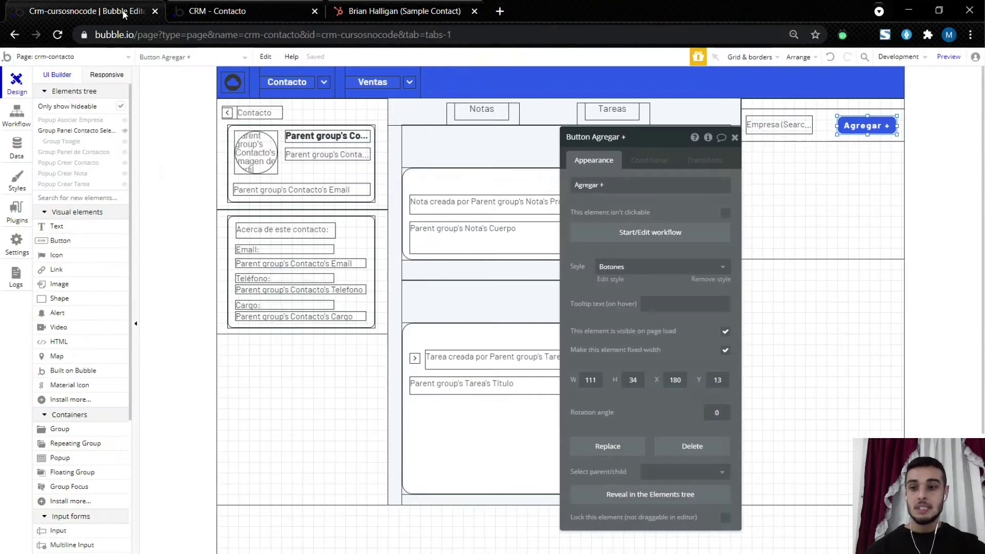
left_click(16, 148)
left_click(198, 97)
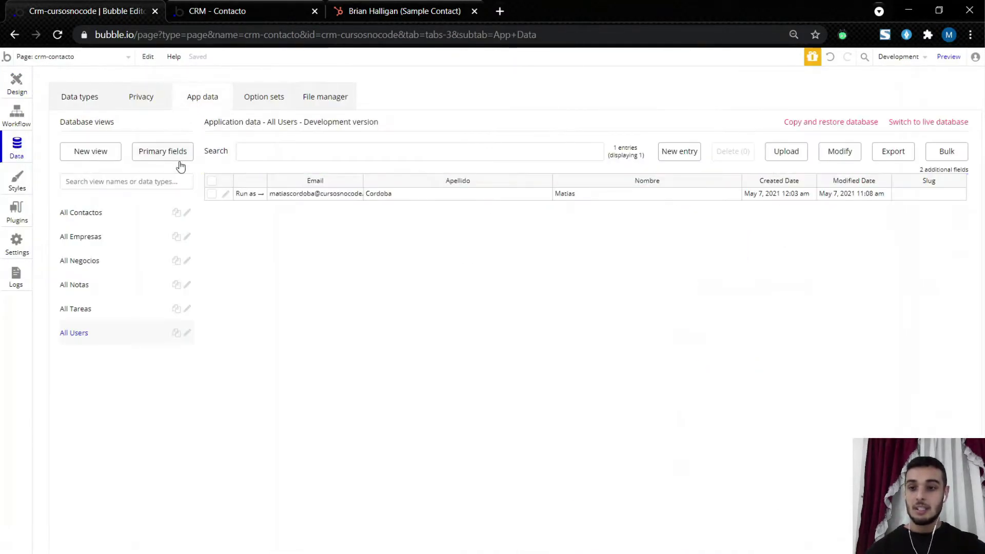
left_click(107, 241)
left_click(431, 195)
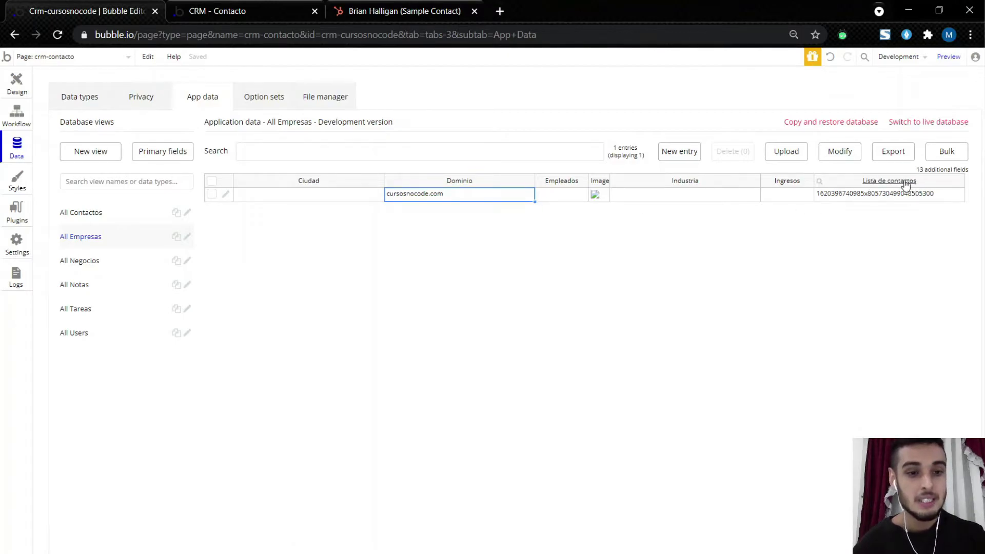
left_click(819, 182)
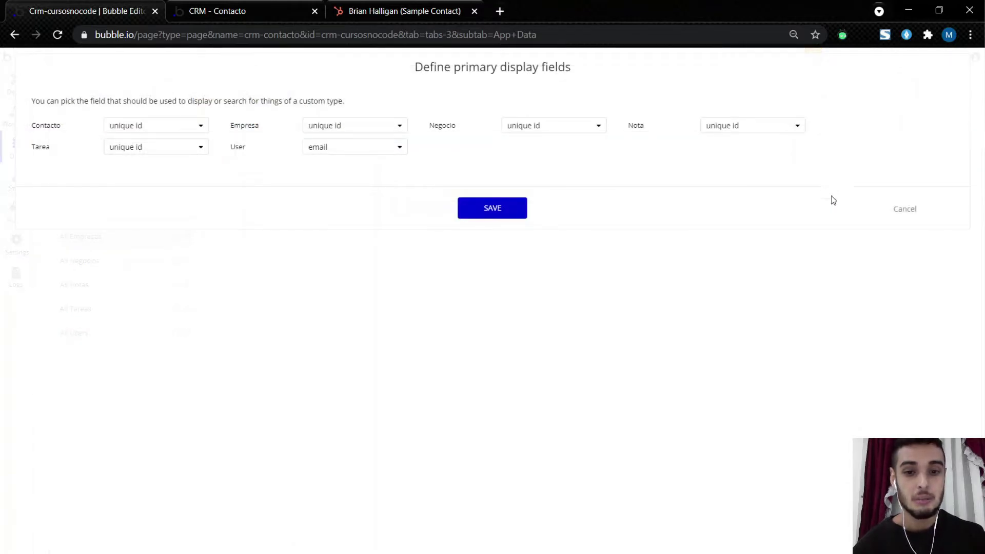
left_click(907, 210)
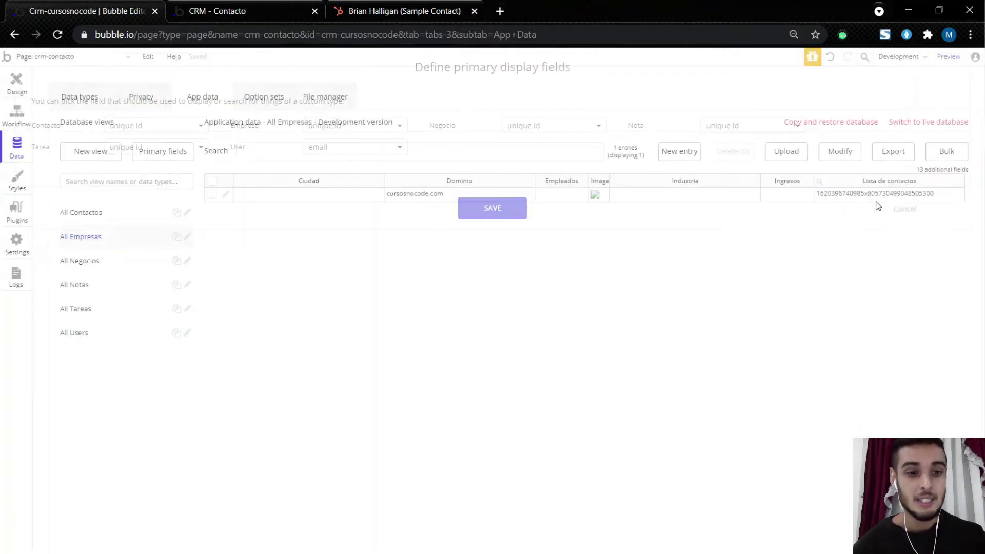
Step: Open the primary display field settings and set Contacto's primary field to Email
left_click(819, 183)
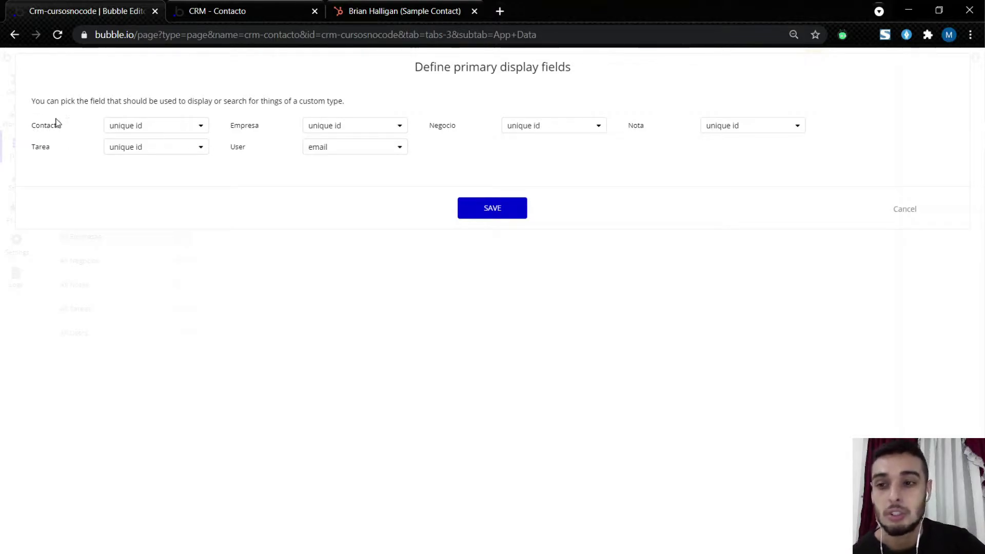
left_click(107, 127)
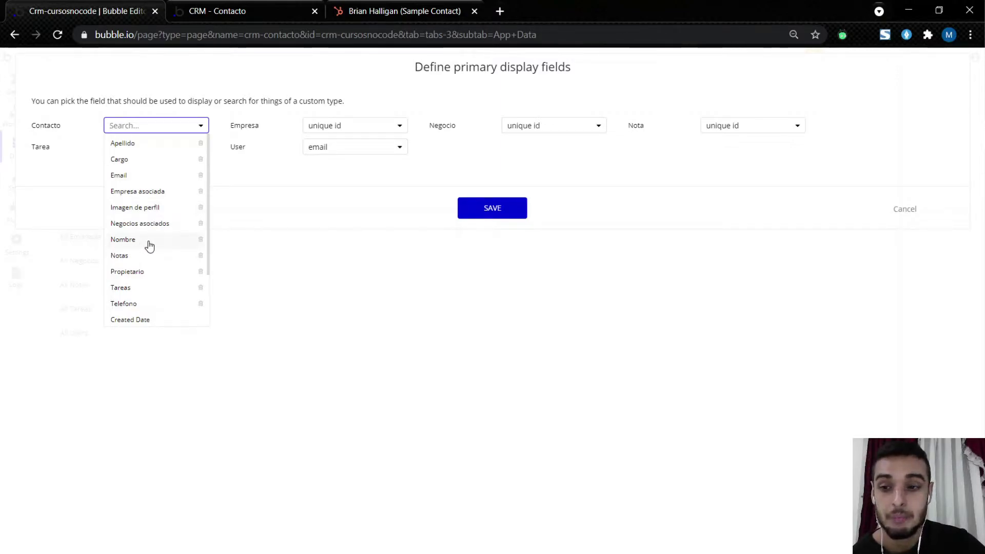
scroll(141, 254, "down", 2)
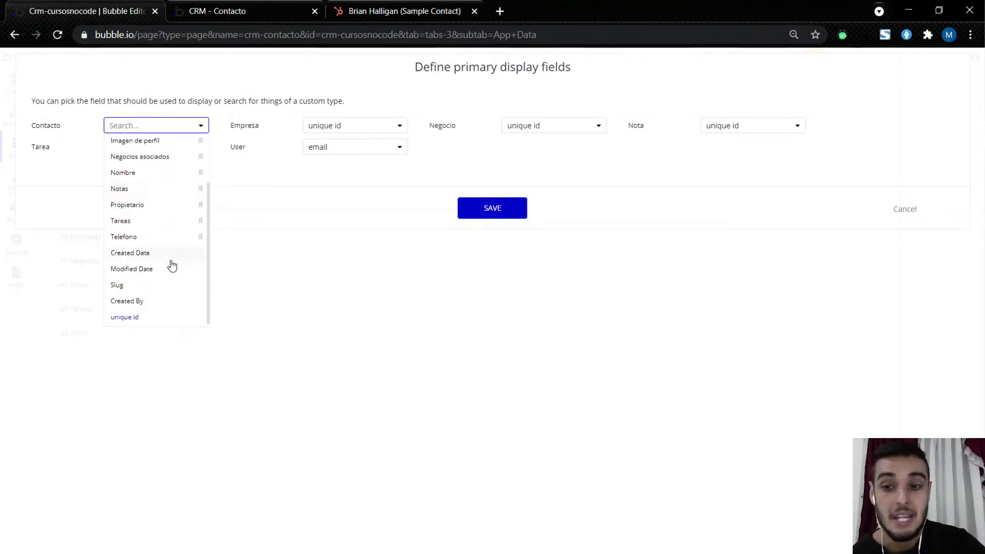
scroll(156, 259, "up", 2)
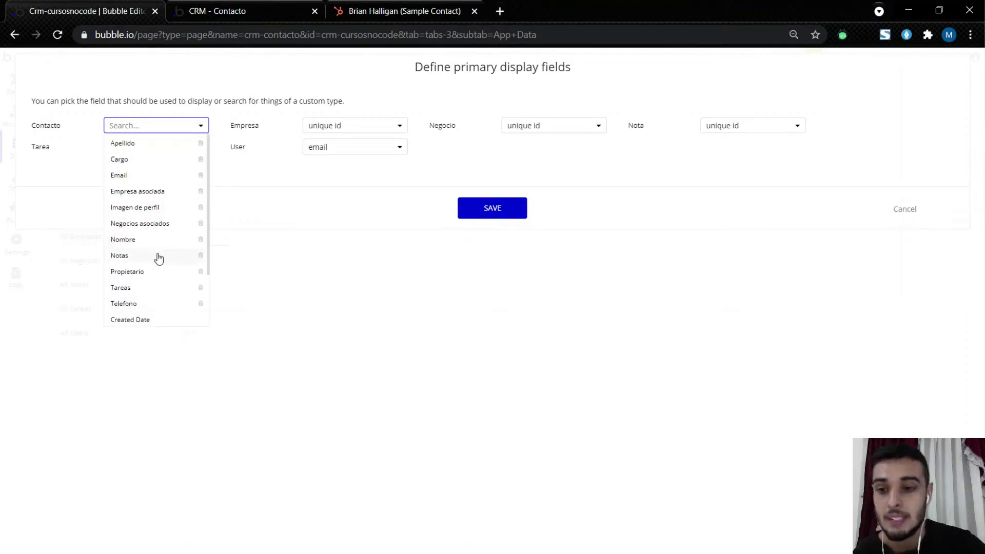
left_click(123, 175)
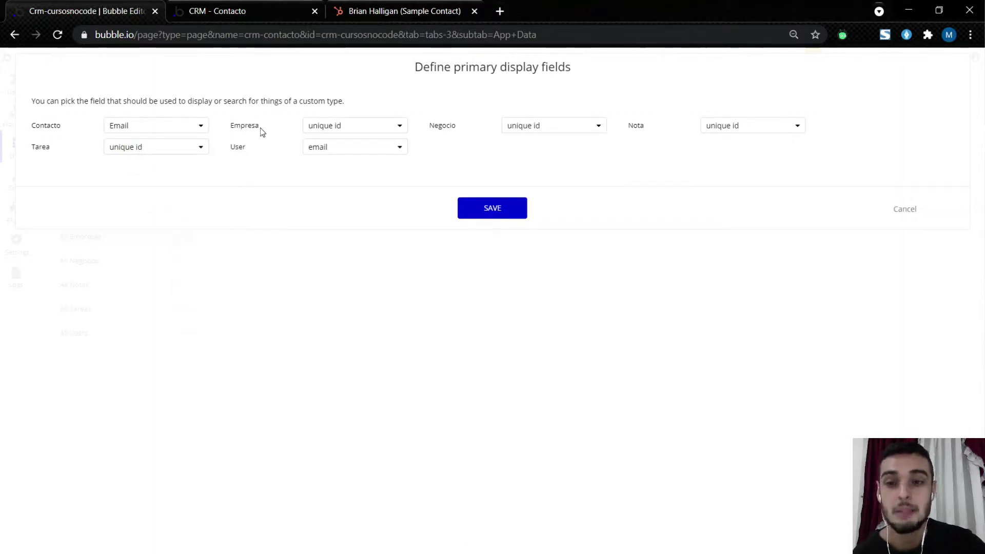
Step: Set the primary display field of both Empresa and Negocio to Nombre and save the display settings
left_click(353, 131)
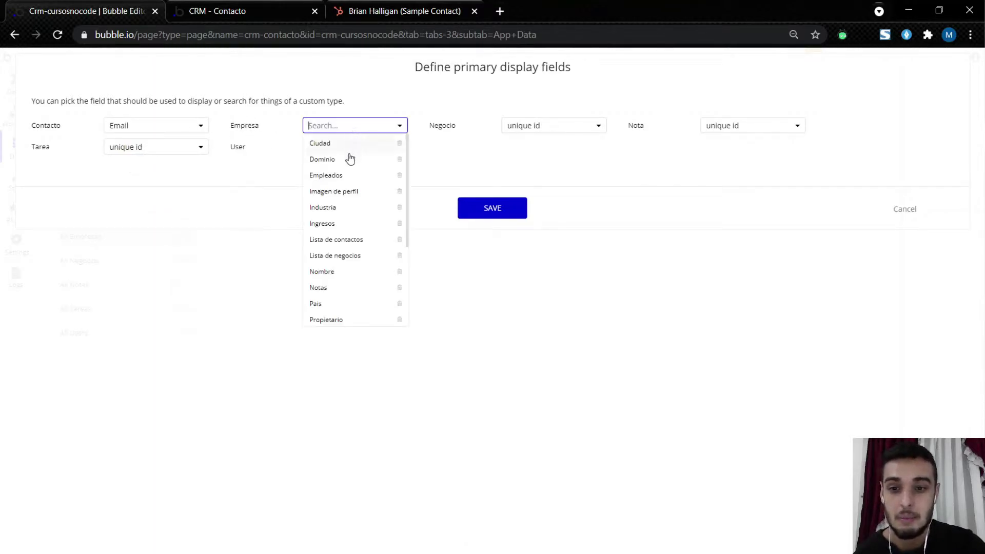
left_click(343, 272)
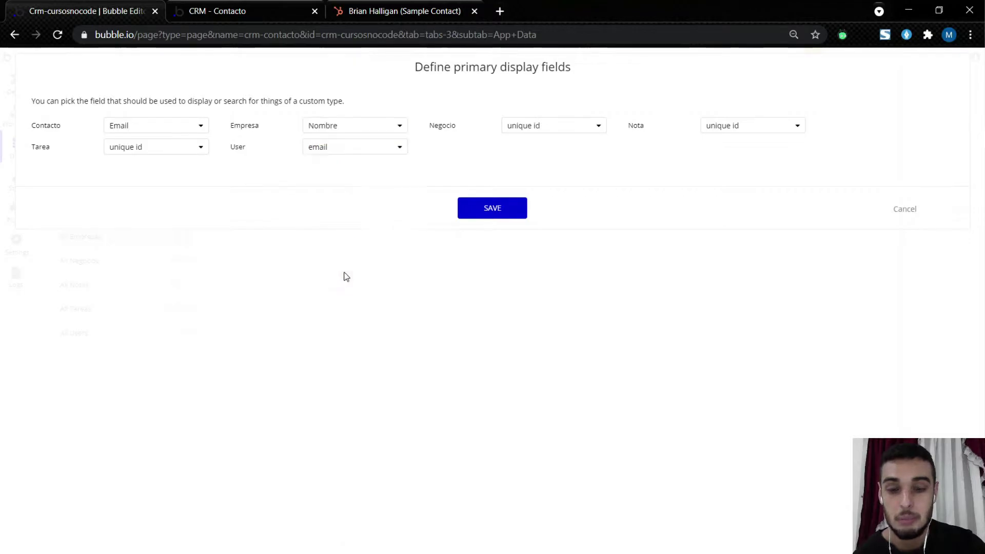
left_click(559, 126)
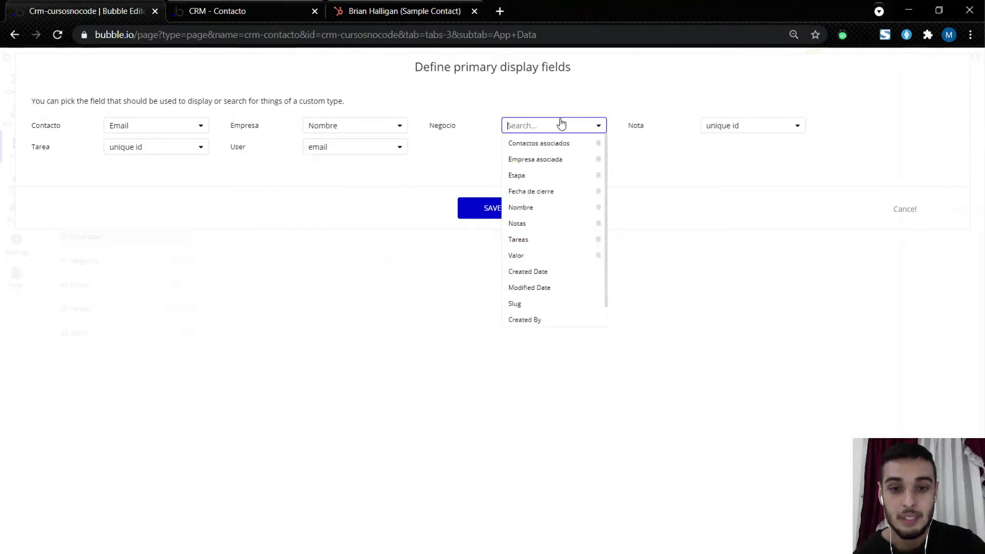
left_click(534, 206)
left_click(742, 132)
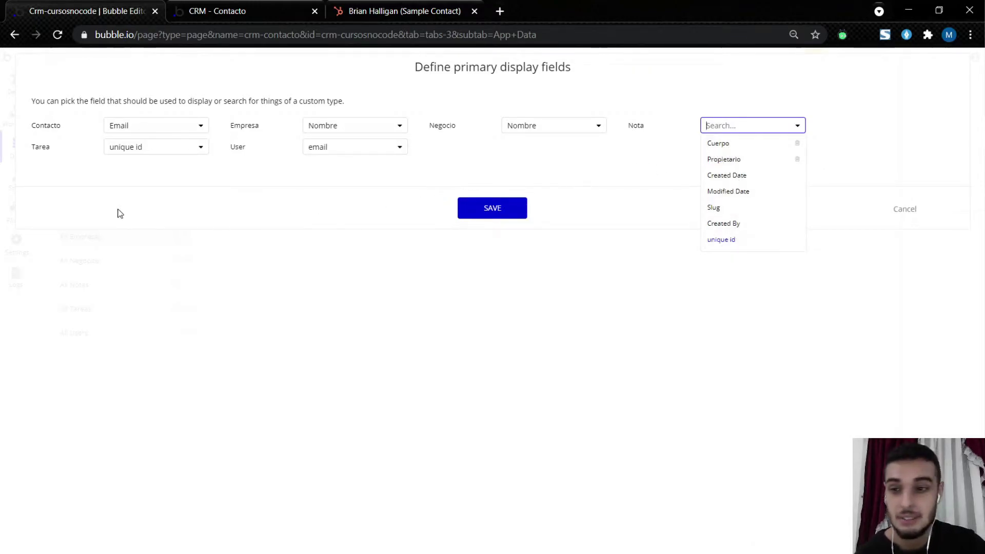
left_click(153, 153)
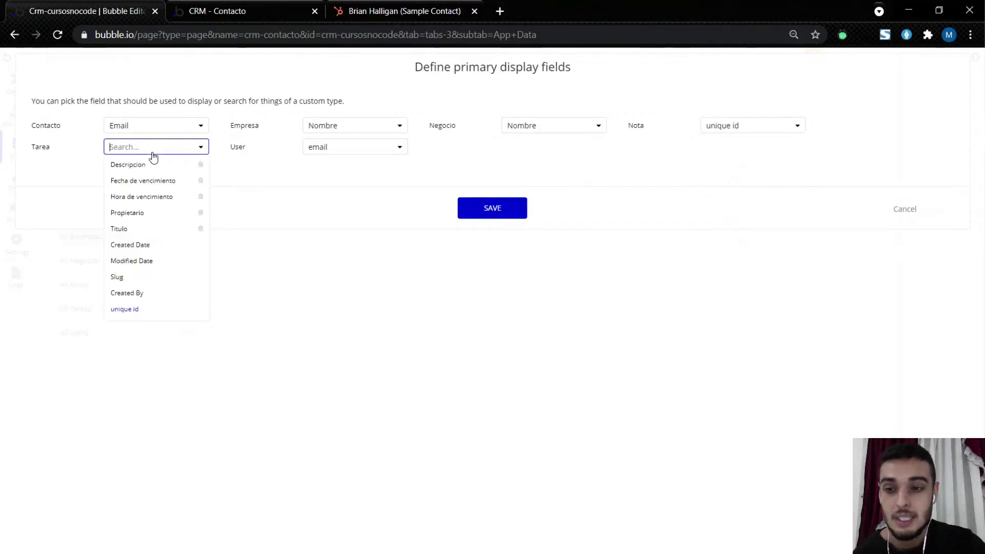
left_click(297, 175)
left_click(332, 154)
left_click(273, 162)
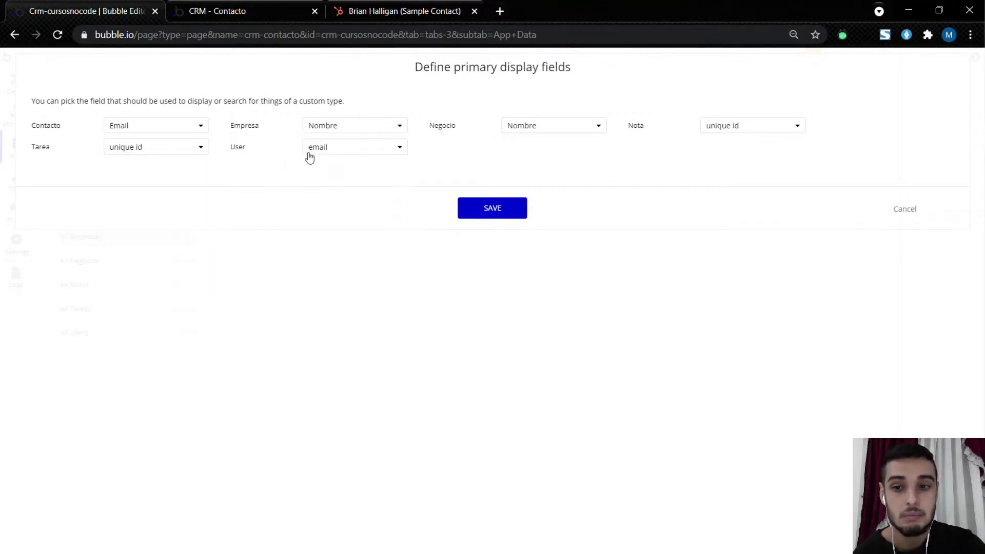
left_click(474, 215)
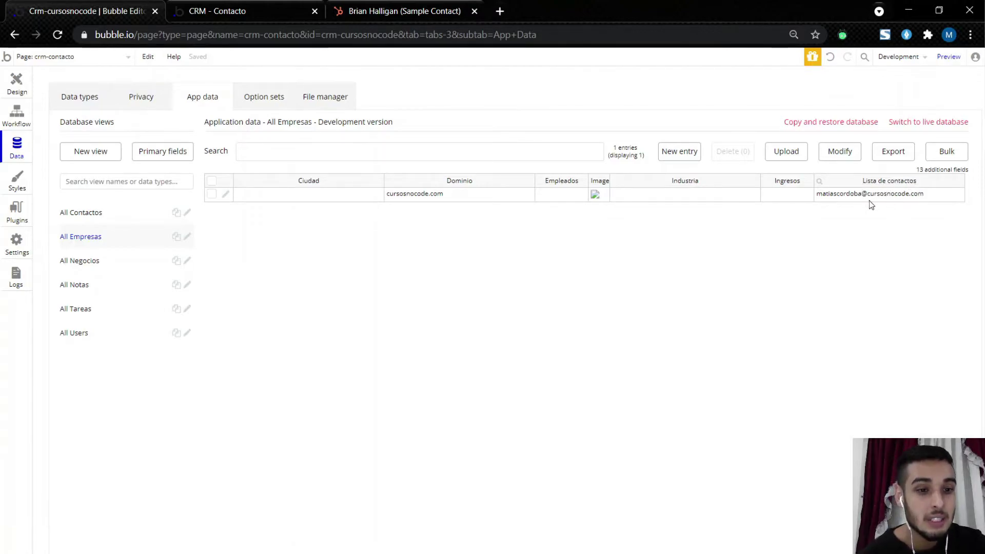
Step: Compare the company's Lista de contactos entry with the contact's email shown on the contact page preview
left_click(840, 198)
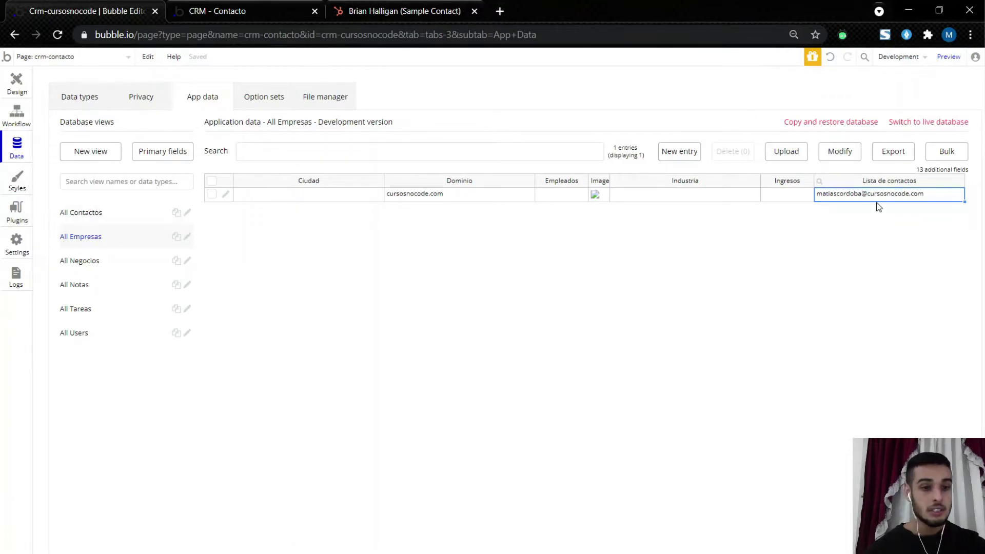
left_click(250, 5)
left_click_drag(83, 204, 248, 204)
left_click_drag(80, 203, 247, 203)
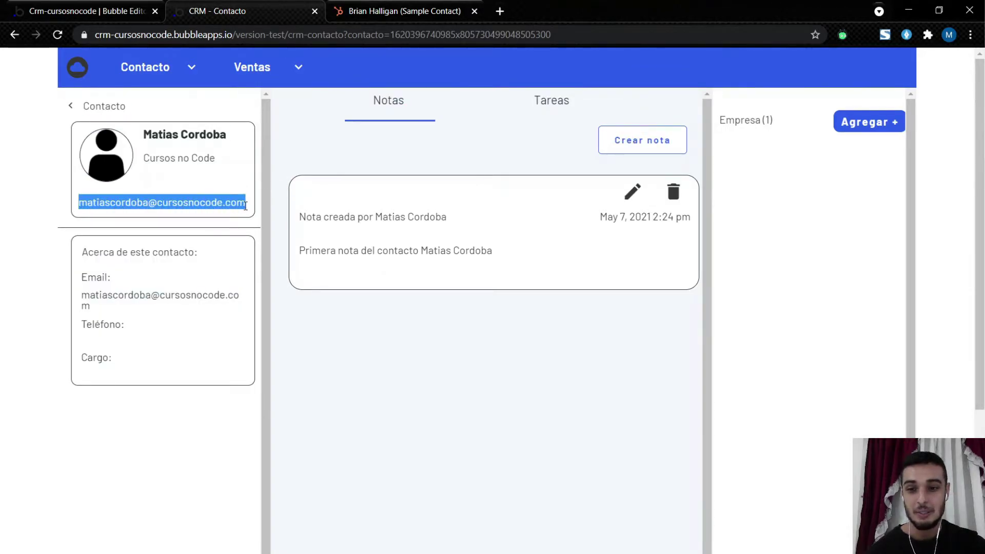
left_click(114, 5)
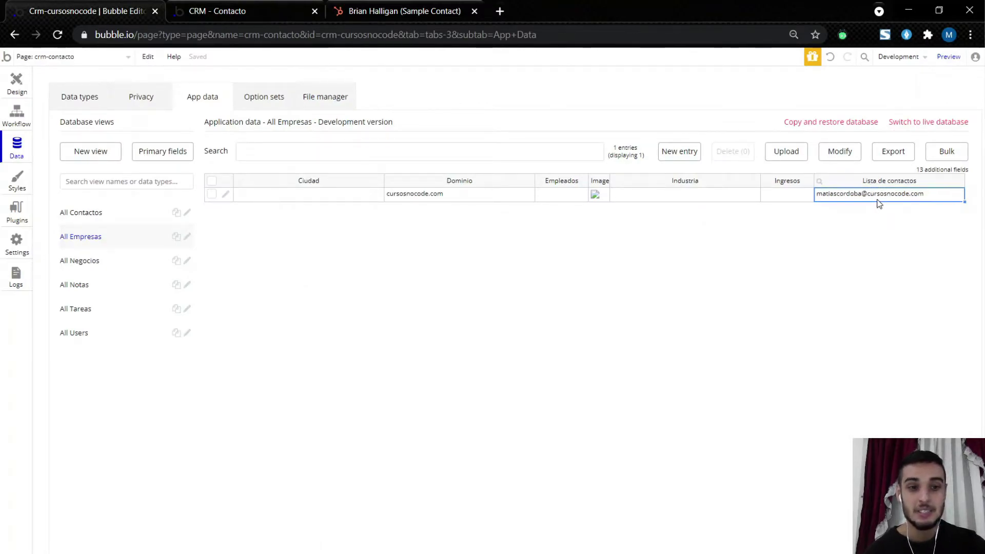
Step: Check the company's Dominio and the contact's Empresa asociada field in the All Contactos app data
left_click(404, 202)
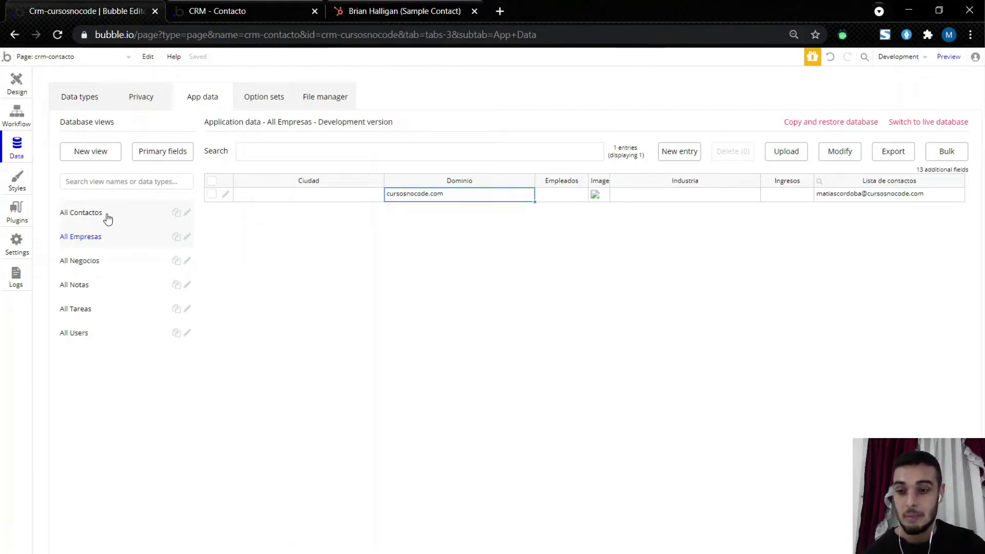
left_click(82, 213)
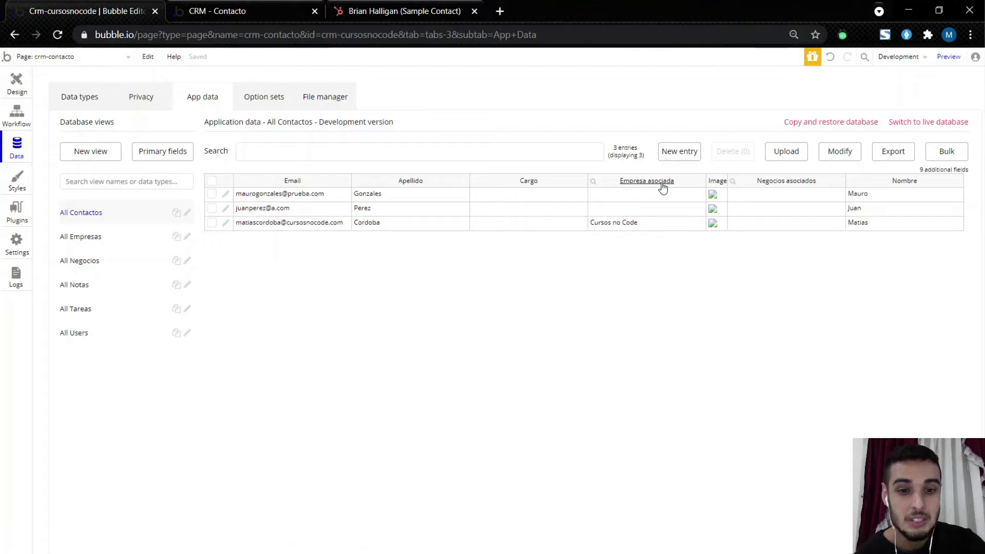
left_click(606, 225)
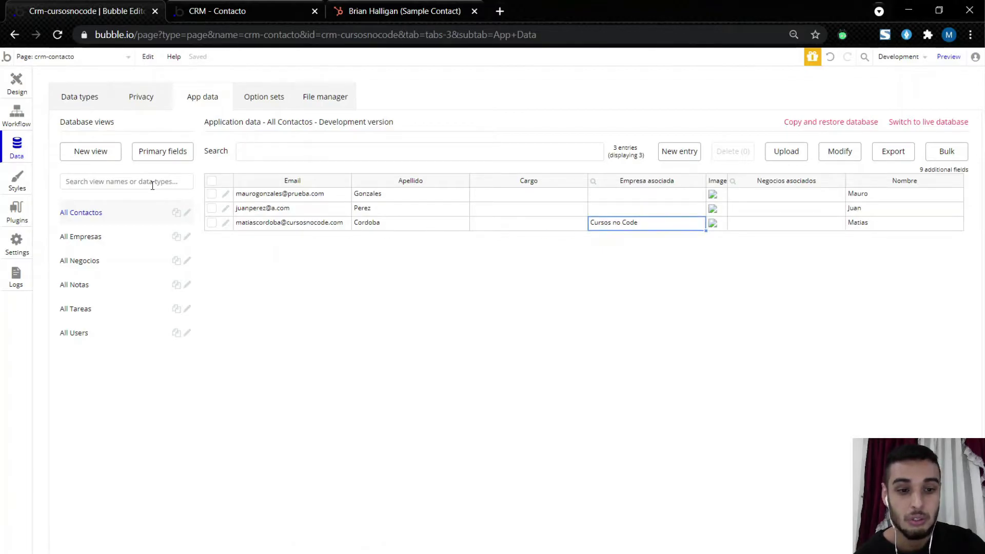
Step: Draw a group beneath the Empresa heading, spanning the column's full width at about 305 by 180 px
left_click(8, 90)
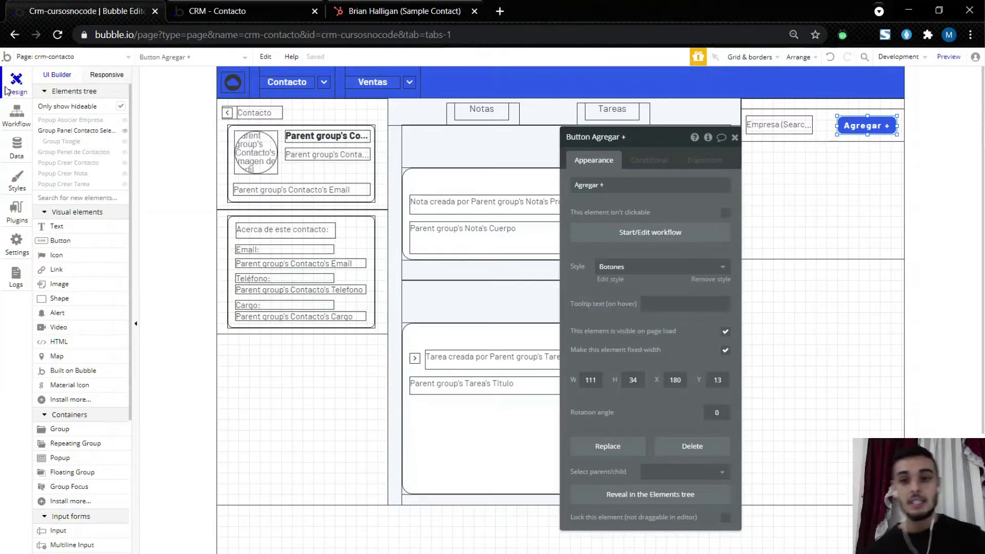
left_click_drag(660, 176, 539, 171)
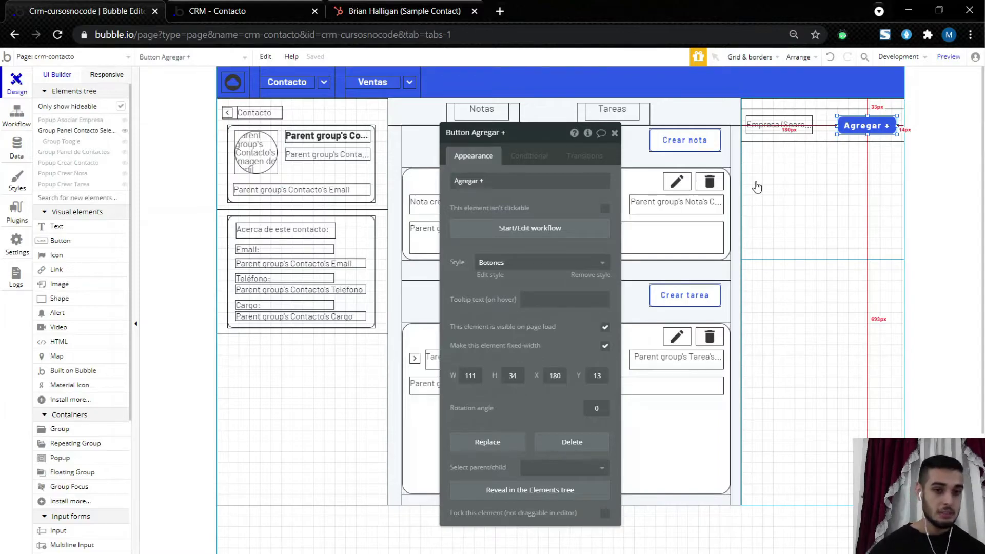
left_click(58, 431)
left_click_drag(745, 161, 897, 234)
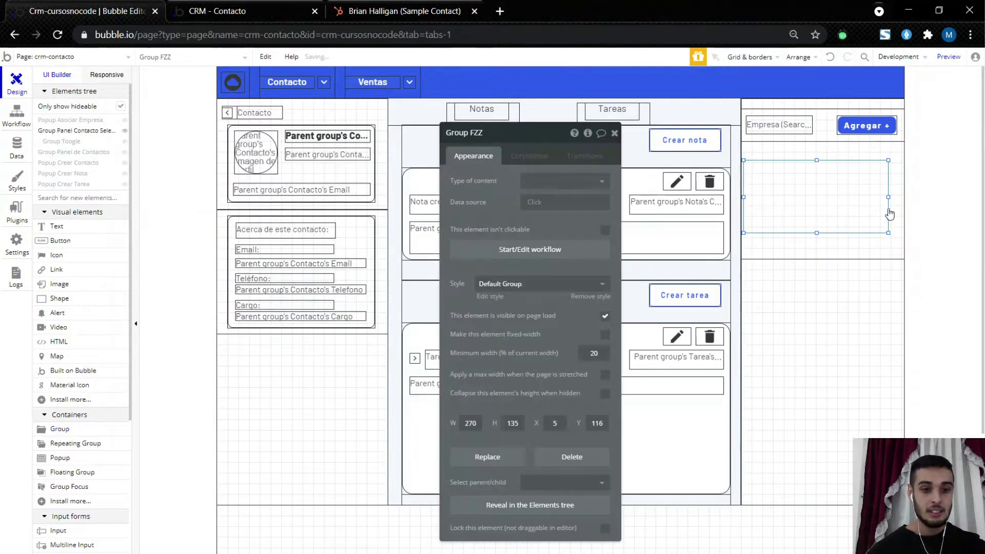
left_click_drag(904, 197, 919, 201)
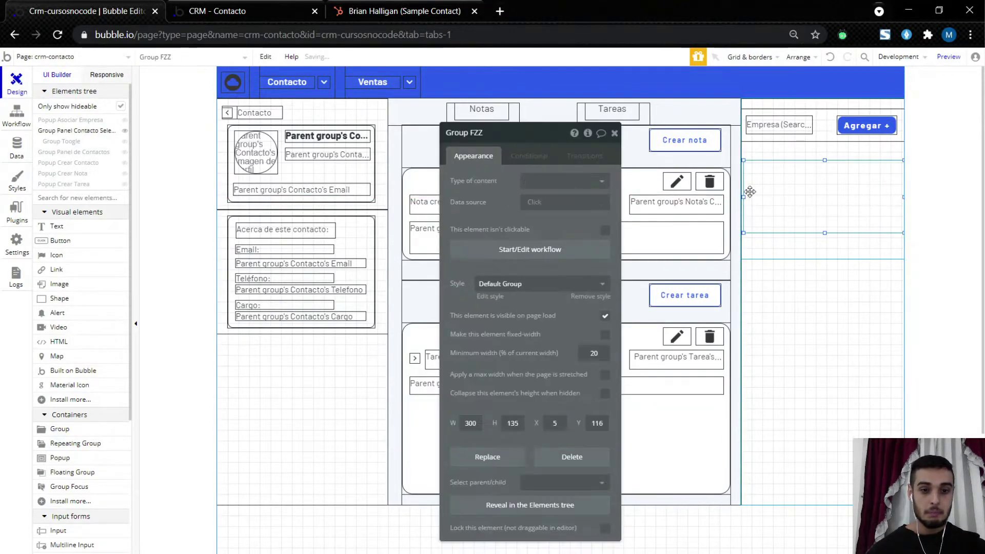
left_click_drag(743, 197, 735, 199)
left_click_drag(823, 163, 823, 152)
left_click_drag(823, 233, 824, 249)
Step: Rename the new group as "Contenedor de informacion de empresa"
left_click(440, 135)
left_click_drag(468, 132, 532, 136)
type("Contenedor de informacion de empresa")
key("Return")
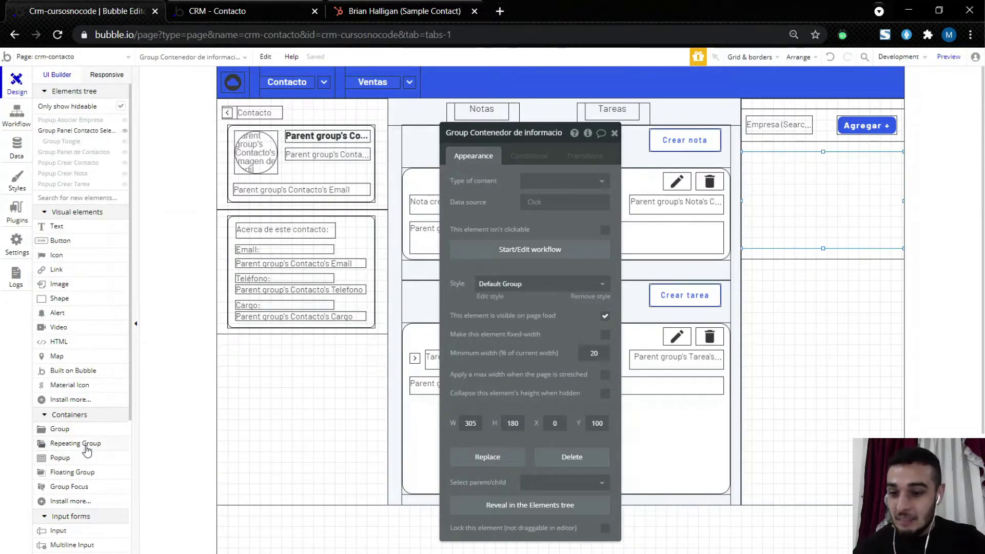
Step: Add a repeating group inside the company information container and position it at X 10, Y 10
left_click(87, 451)
left_click_drag(785, 172, 820, 218)
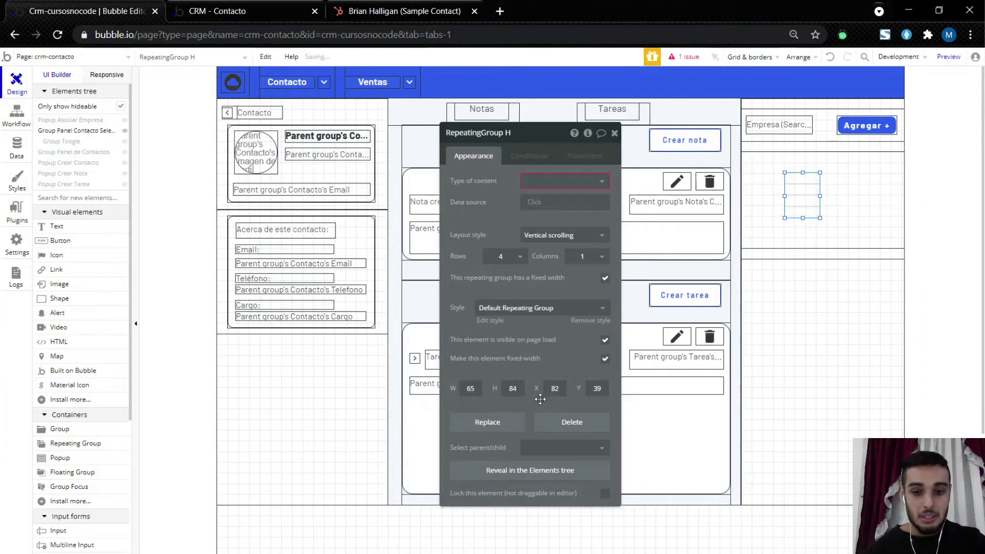
type("10")
key("Tab")
type("10")
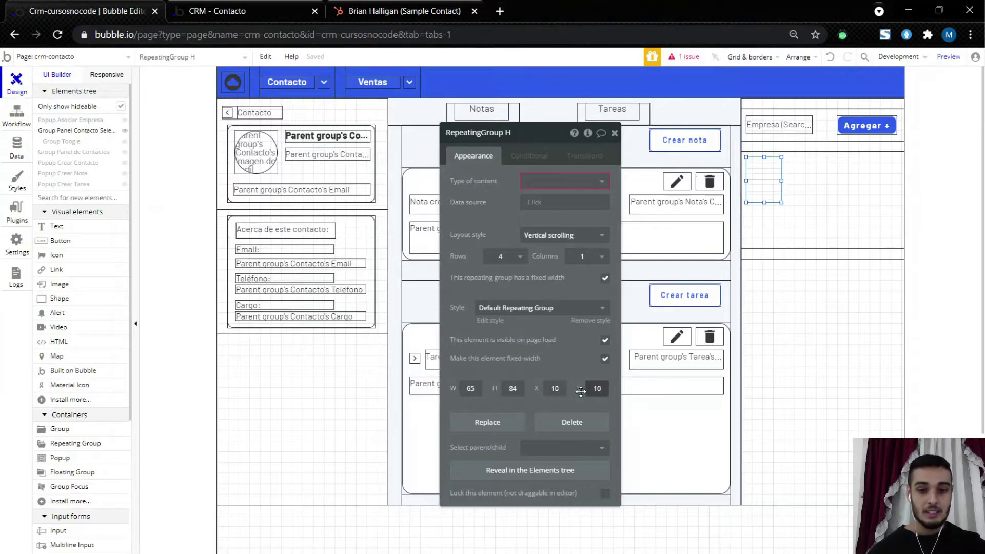
Step: Set the repeating group's content type to Empresa and its data source to a search for Empresas
left_click(551, 182)
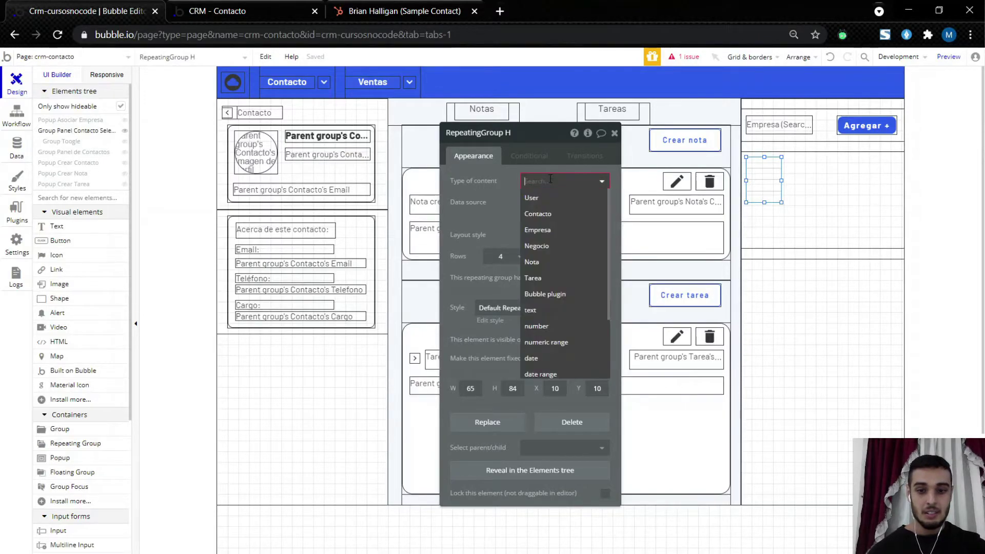
left_click(567, 232)
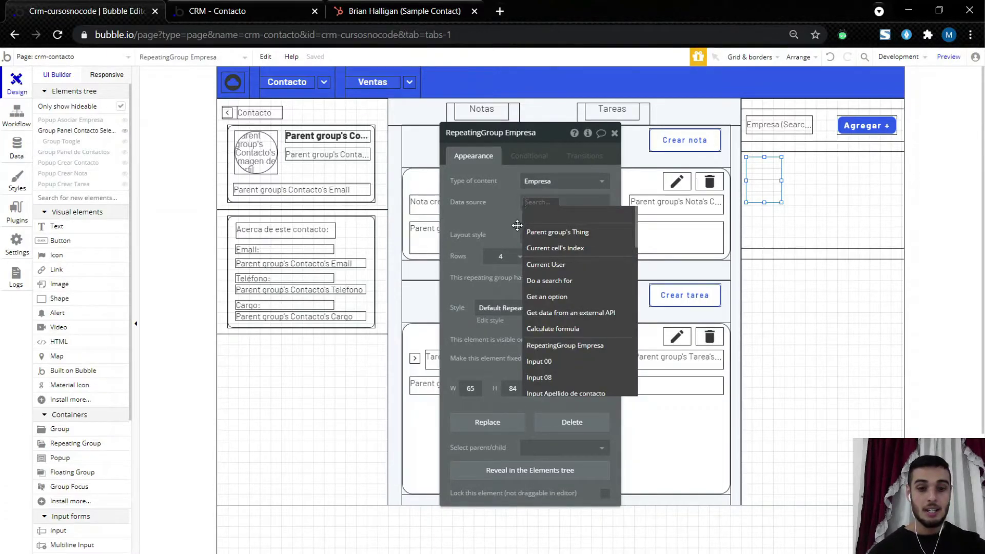
left_click(559, 281)
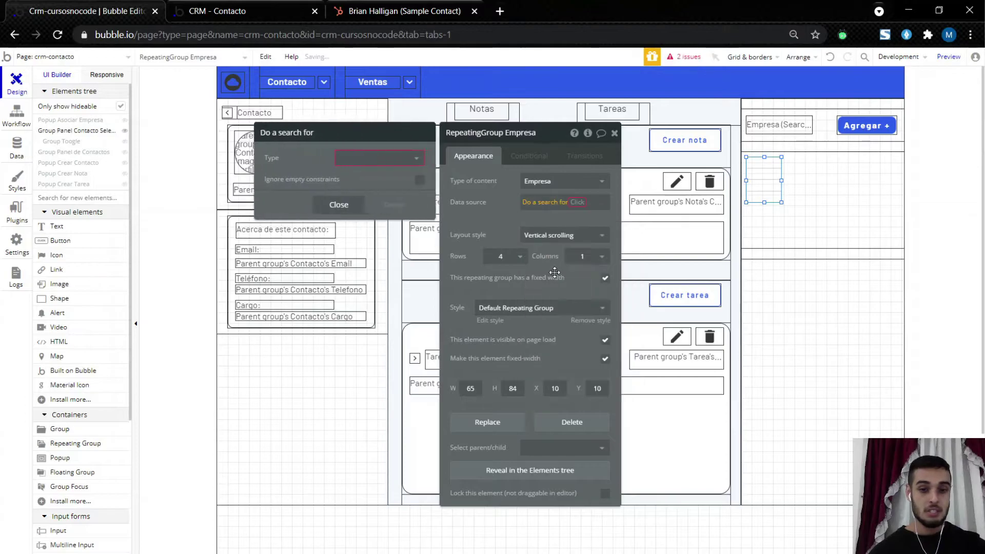
left_click(359, 159)
left_click(354, 205)
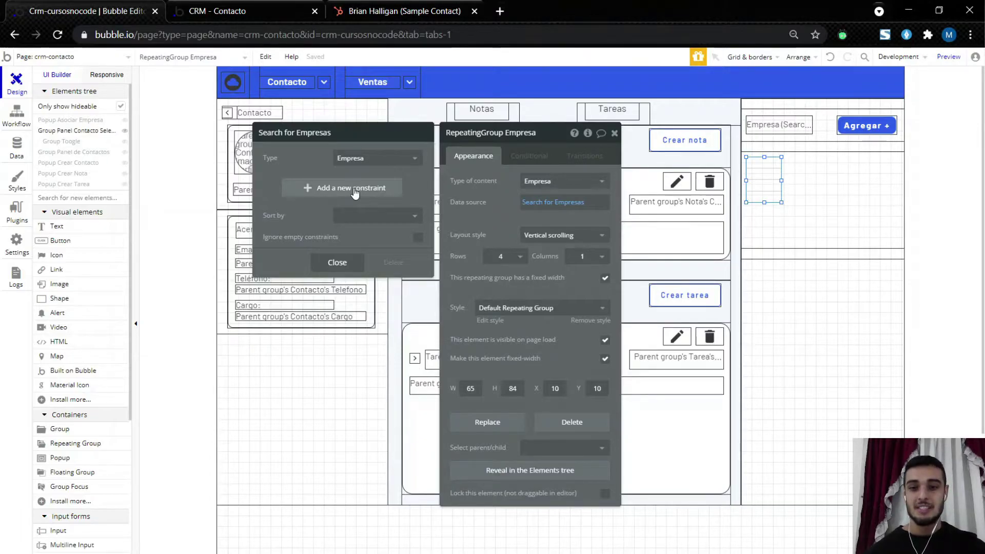
Step: Constrain the Empresas search to Lista de contactos containing the page URL parameter contacto, of type Contacto
left_click(354, 190)
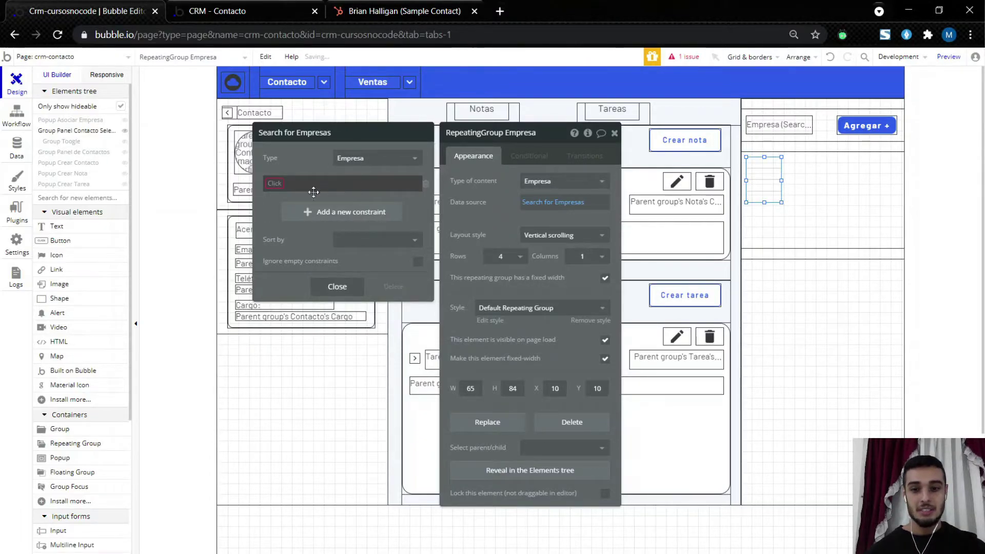
left_click(272, 188)
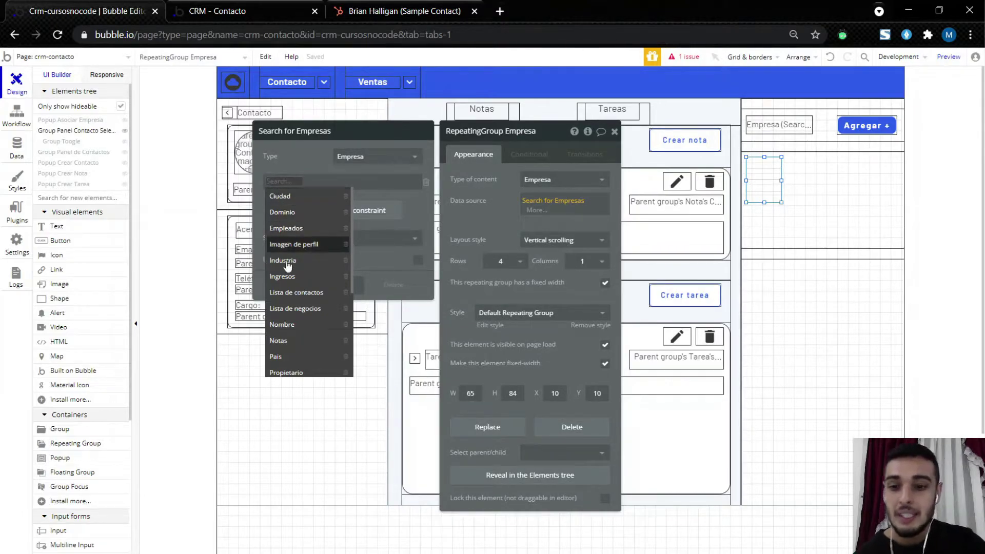
left_click(323, 294)
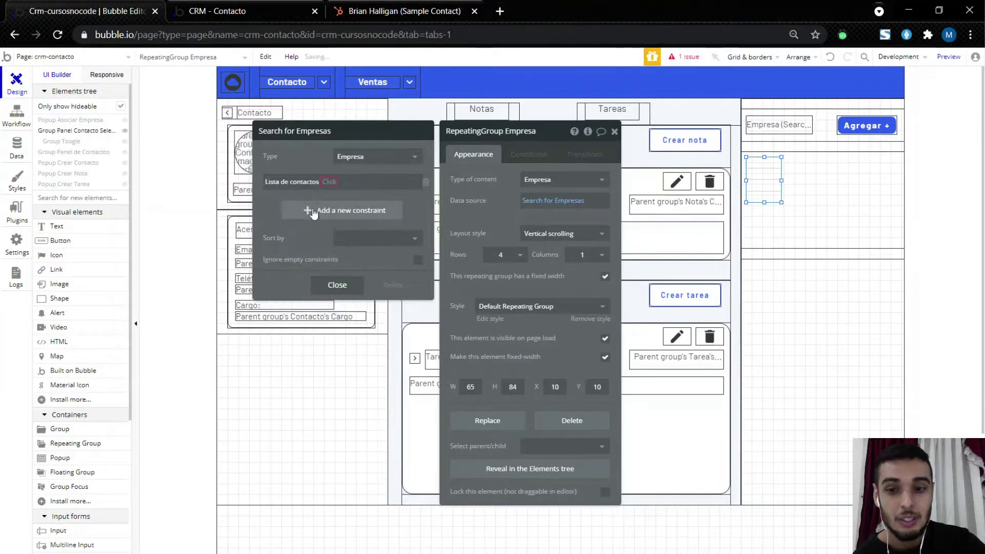
left_click(331, 195)
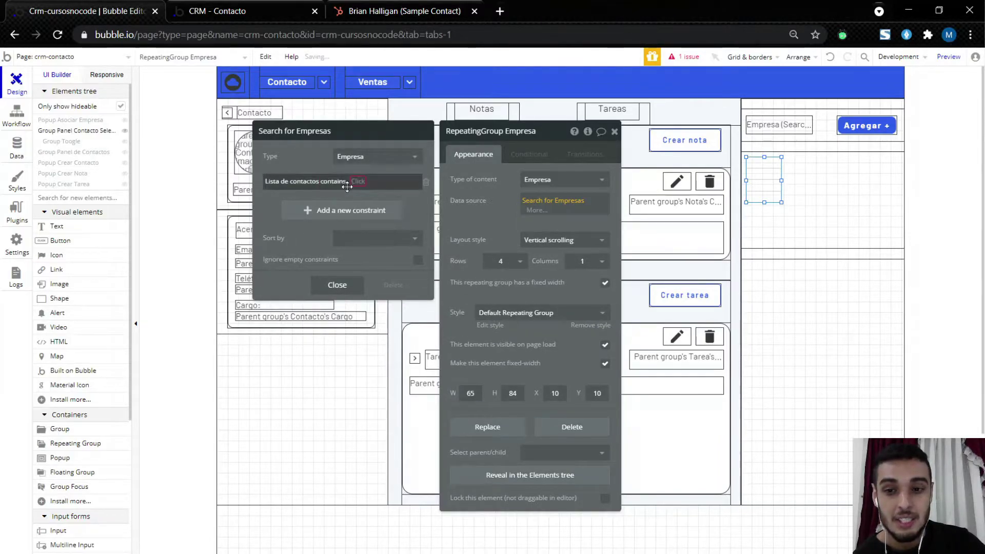
left_click(354, 182)
type("get")
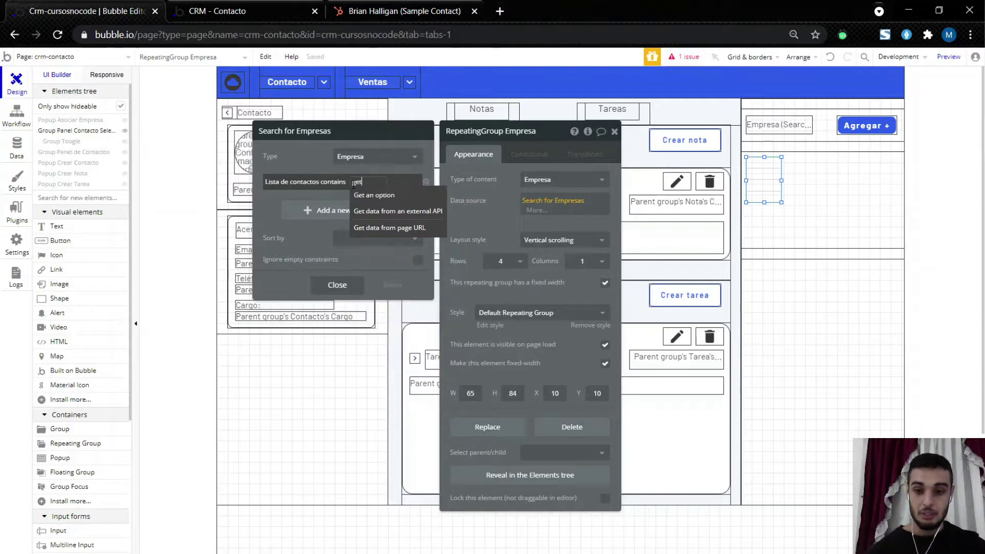
left_click(375, 231)
left_click(361, 178)
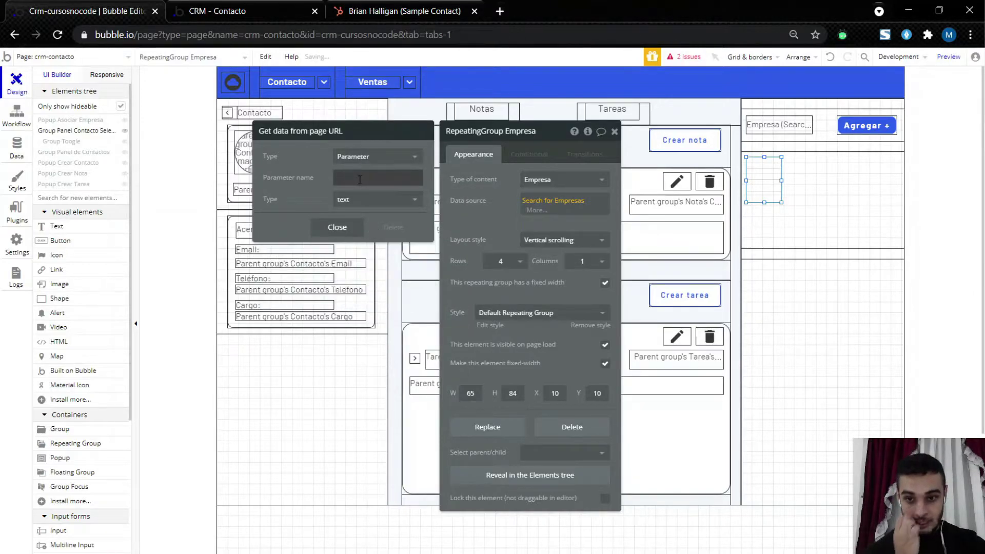
type("contacto")
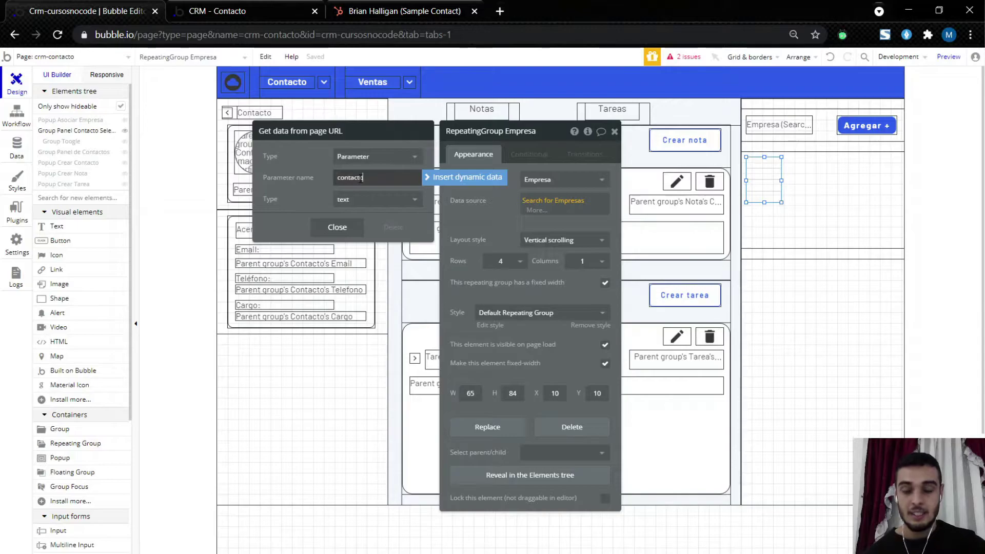
left_click(370, 199)
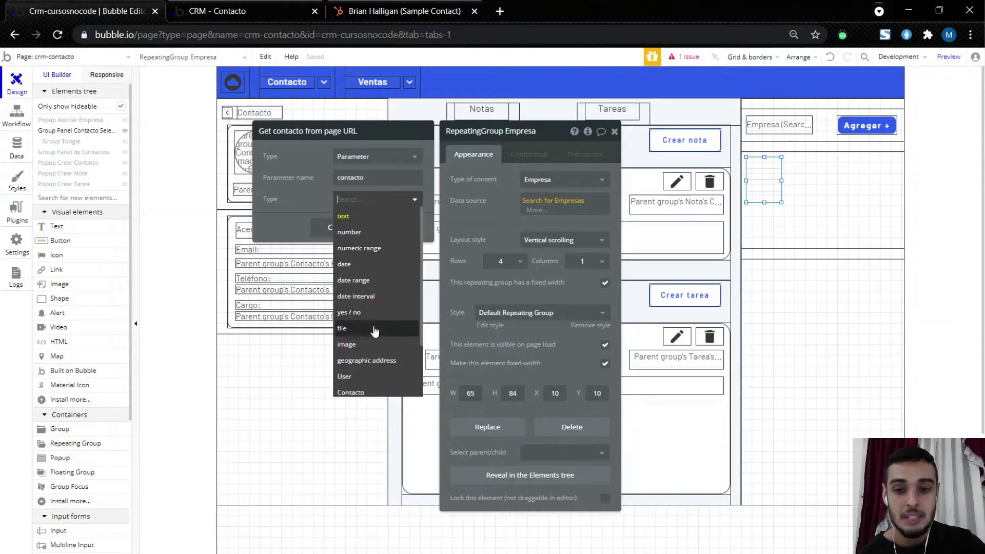
left_click(362, 392)
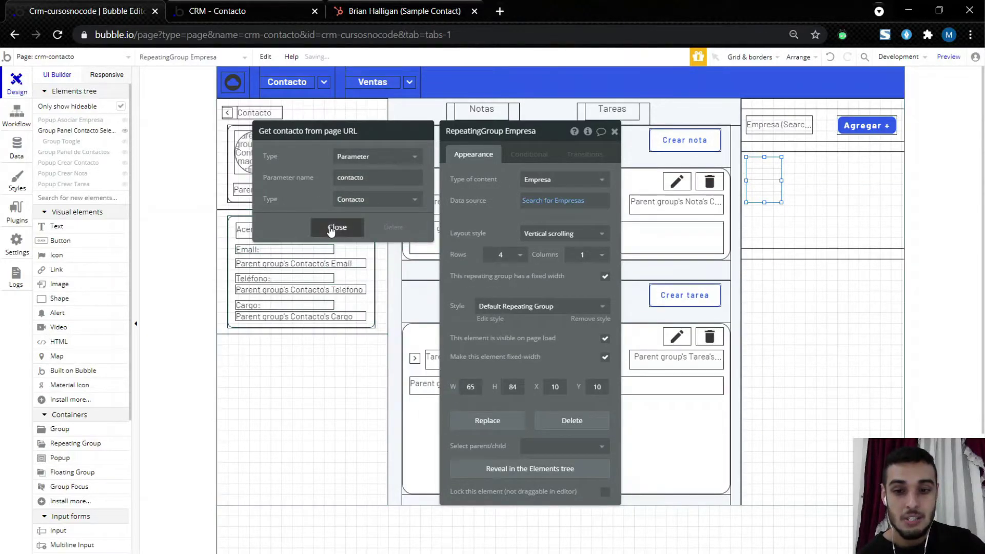
left_click(330, 226)
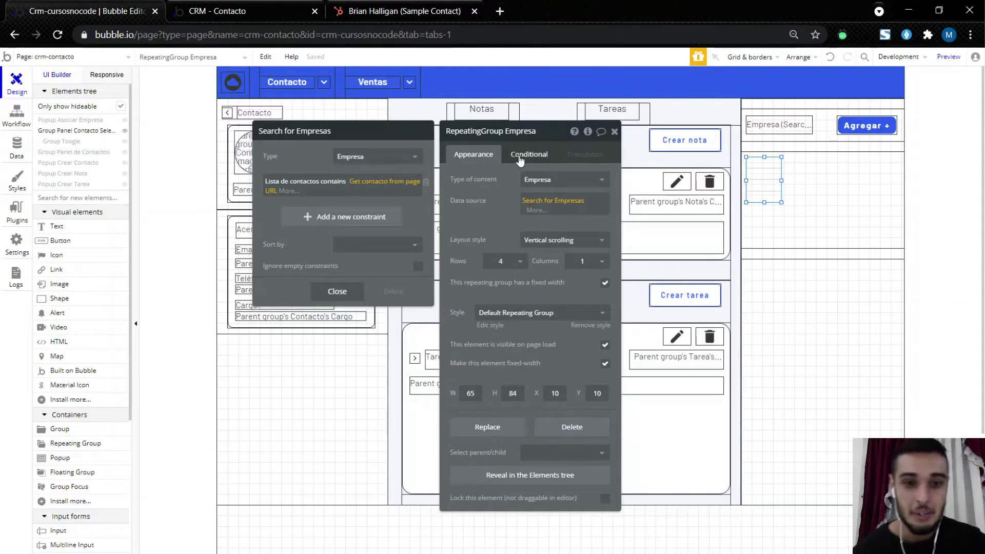
Step: Enlarge the repeating group to about 281 by 157 px and give it one row with the Full list layout
left_click_drag(781, 181, 897, 181)
left_click_drag(822, 204, 822, 239)
left_click(500, 254)
type("1")
left_click(561, 234)
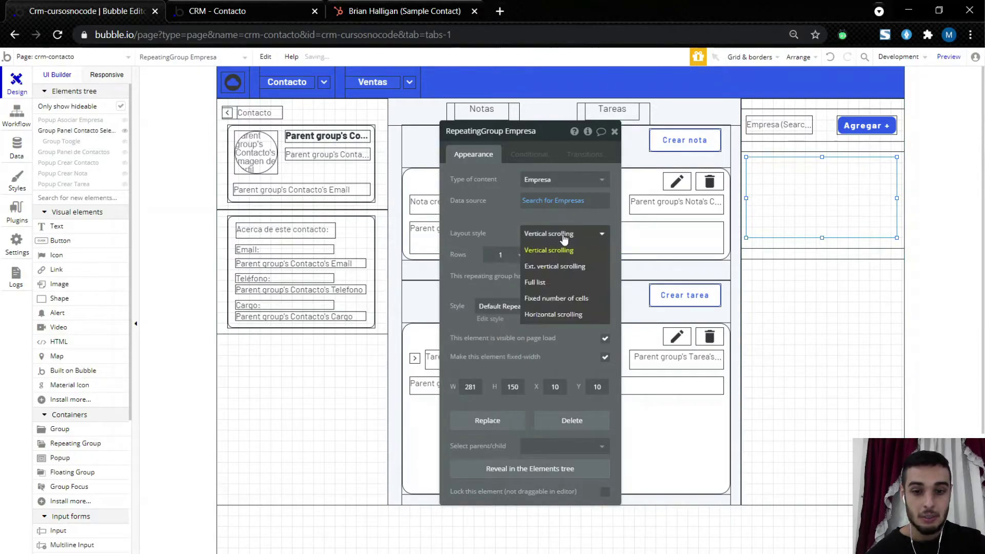
left_click(554, 279)
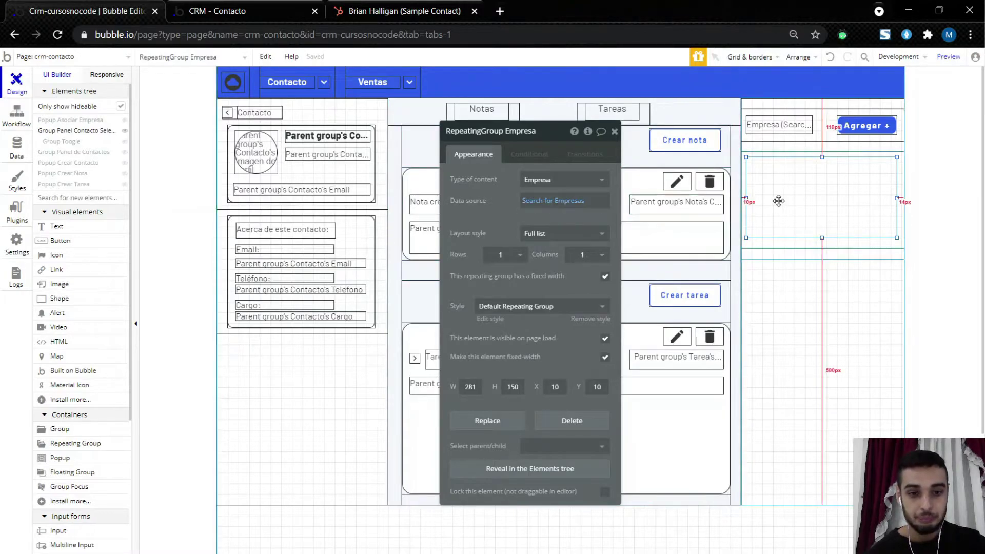
left_click_drag(822, 238, 823, 242)
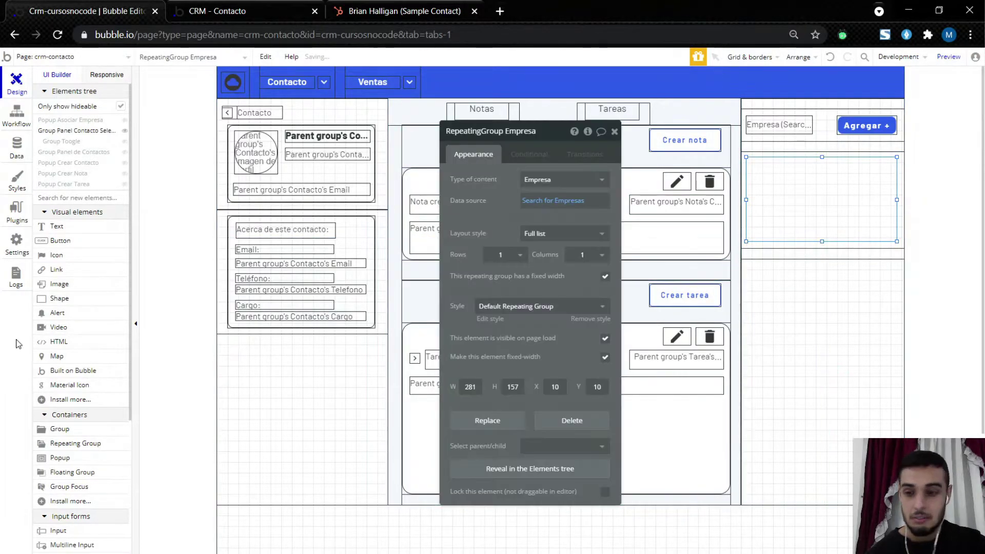
Step: Add a group inside the repeating group's cell at X 0, Y 0 and stretch it to fill the cell
left_click(70, 429)
left_click_drag(747, 158, 816, 205)
left_click(790, 187)
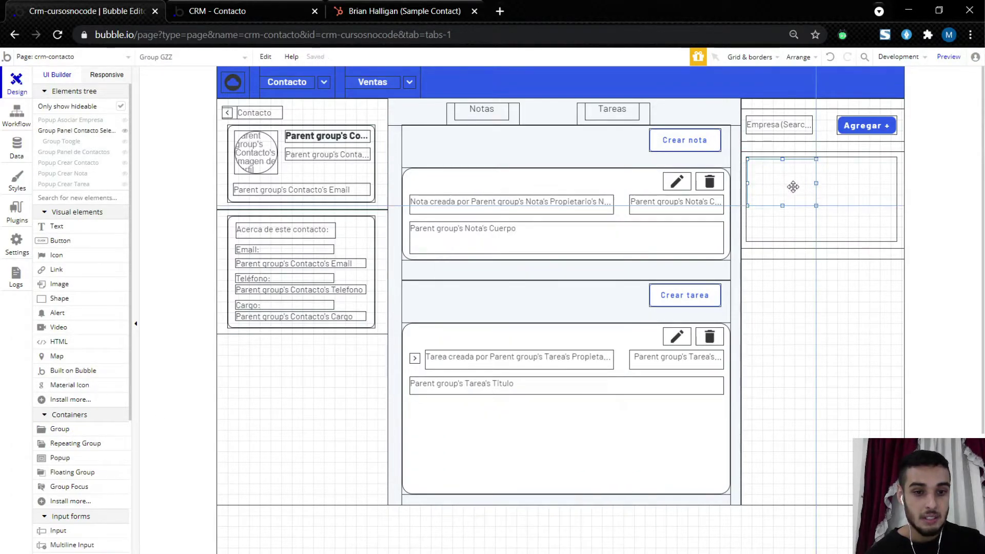
double_click(790, 186)
double_click(547, 419)
type("0")
key("Tab")
type("0")
left_click_drag(815, 203, 909, 247)
double_click(908, 247)
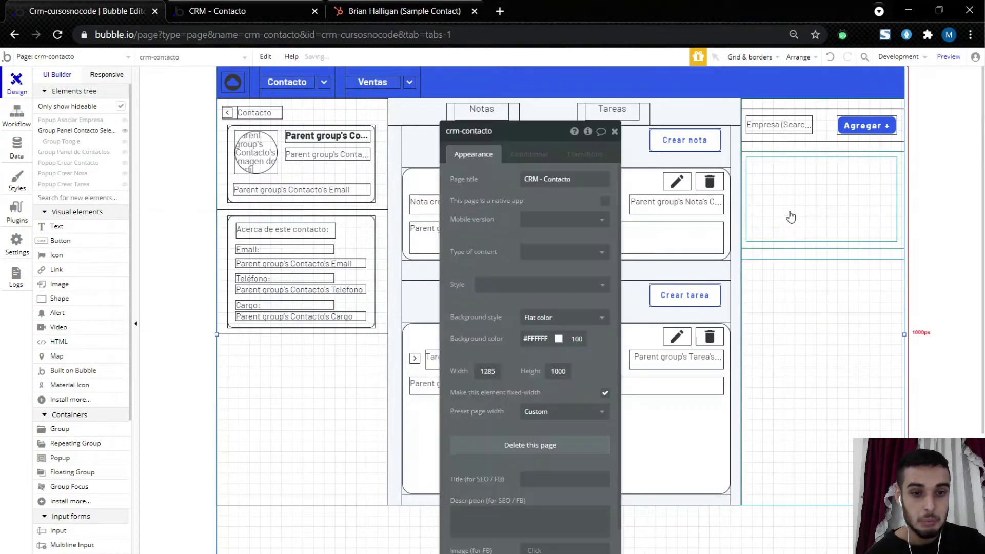
Step: Rename the cell's group as "Contenedor" and draw a text element about 236 by 34 px near its upper edge
left_click(767, 190)
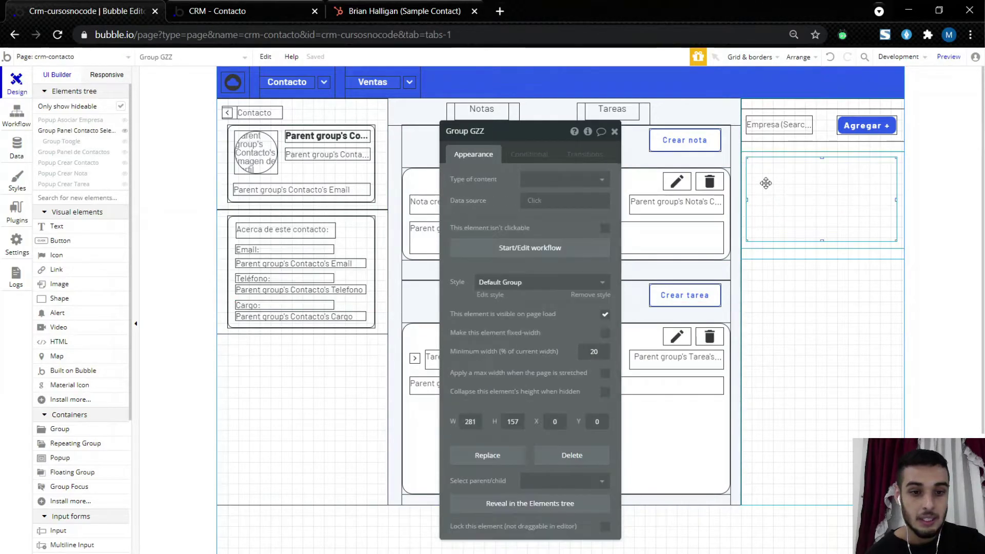
type("Contenedor")
key("Return")
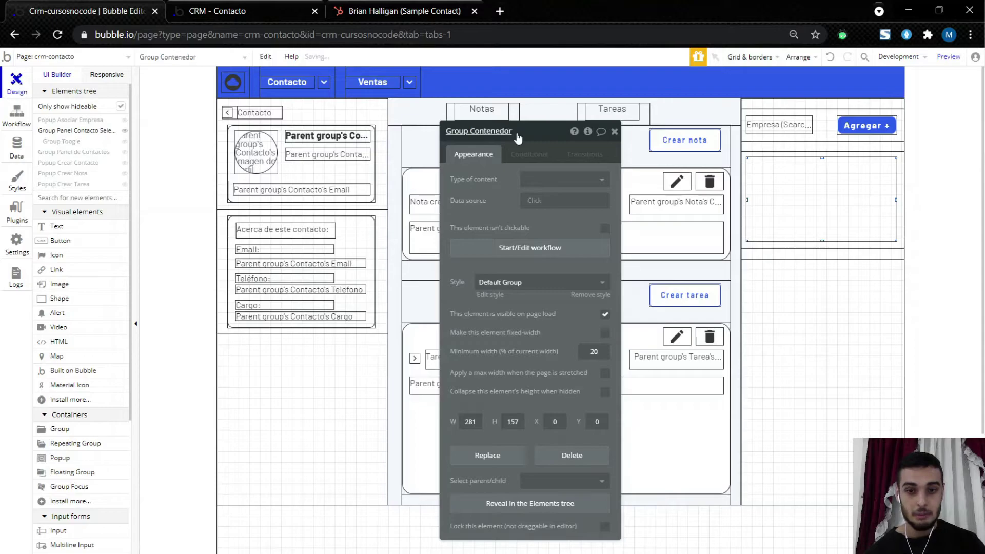
left_click(53, 227)
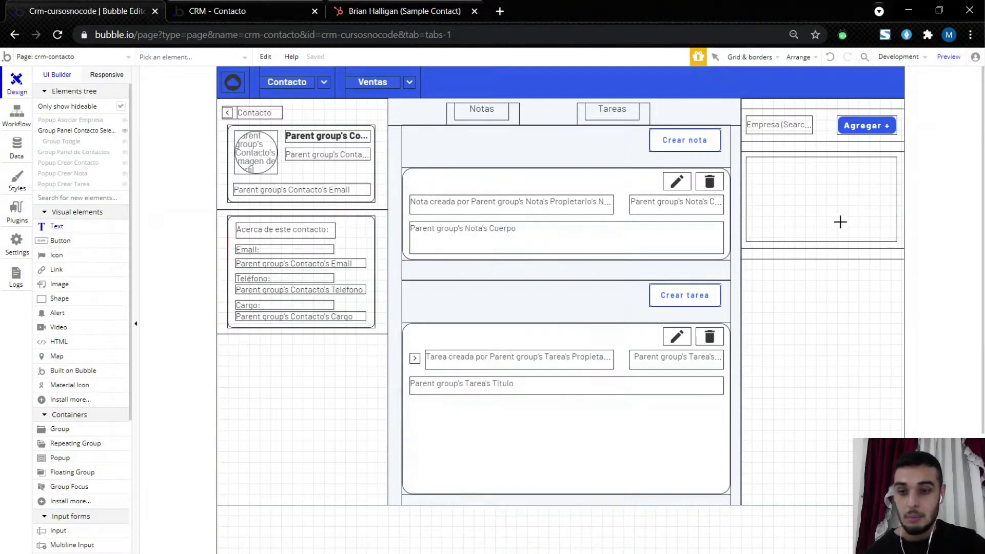
left_click_drag(751, 165, 876, 183)
Step: Set the Contenedor group's content type to Empresa and its data source to Current cell's Empresa
left_click(792, 209)
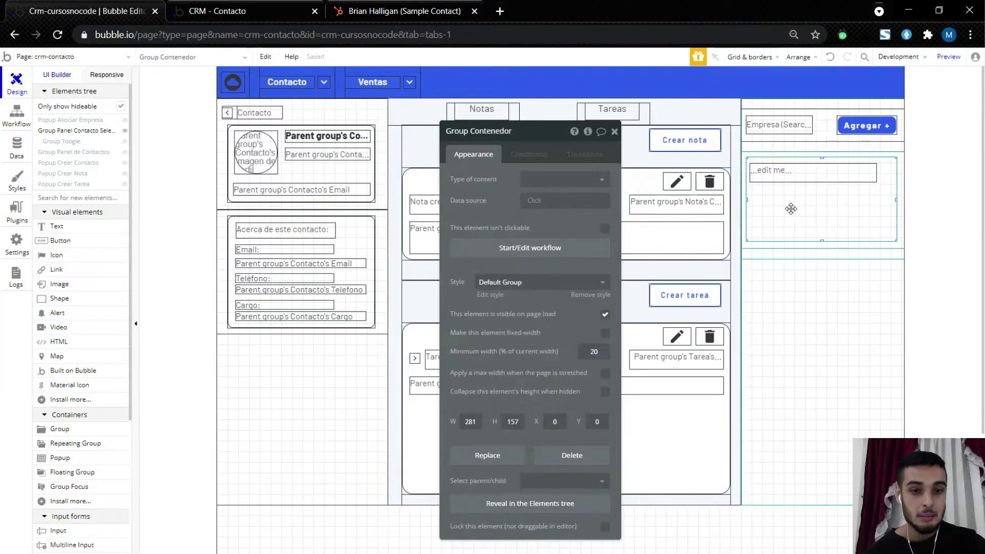
left_click(559, 179)
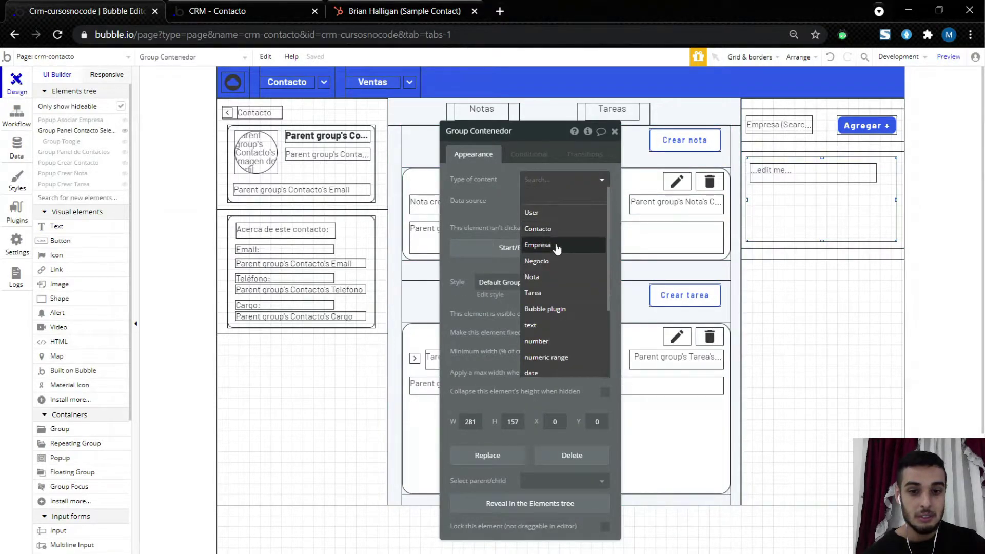
left_click(556, 247)
left_click(544, 202)
left_click(554, 229)
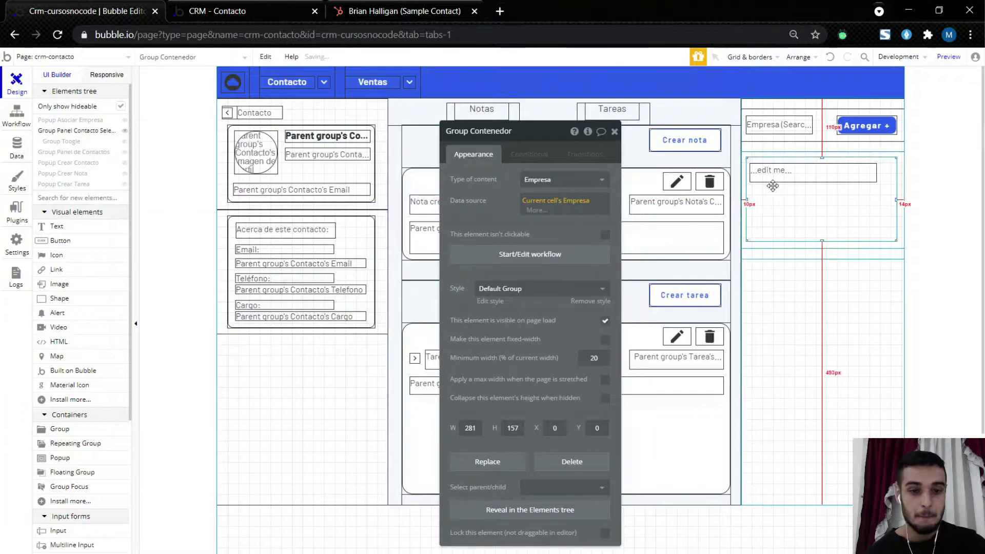
Step: Replace the text element's placeholder with the dynamic value Parent group's Empresa's Nombre
left_click(785, 173)
left_click(608, 193)
key("ctrl+a")
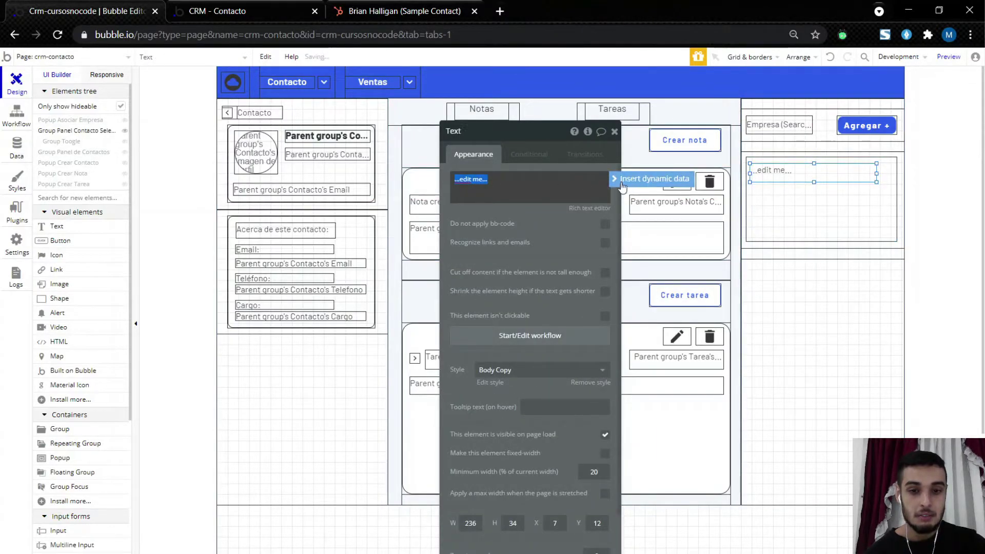
left_click(634, 179)
left_click(565, 208)
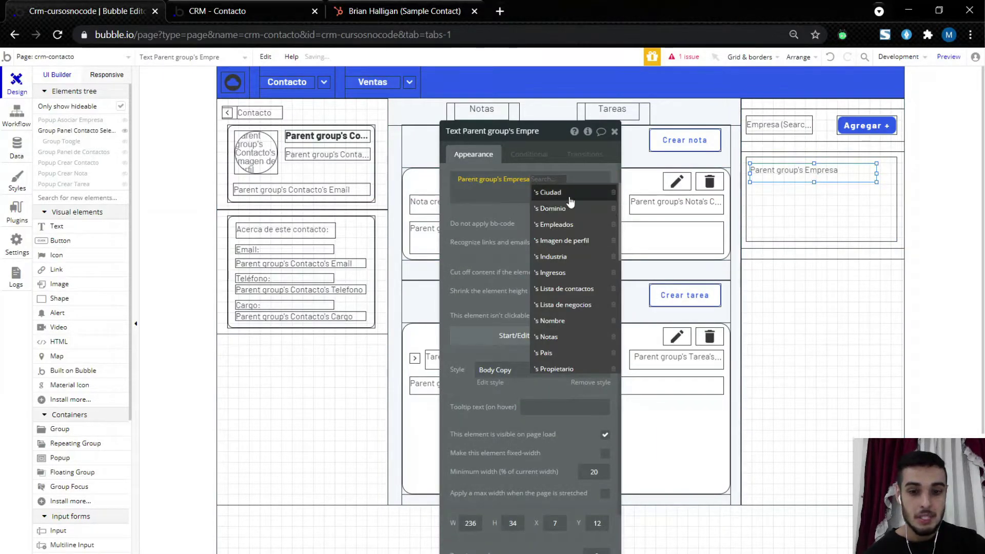
left_click(574, 322)
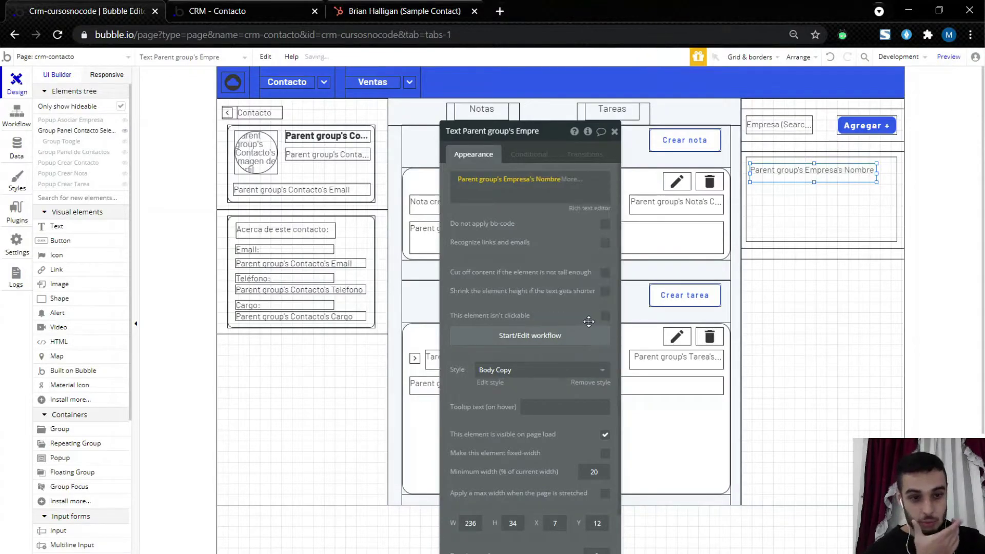
Step: Duplicate the company name text, bind the copy to Parent group's Empresa's Dominio, and place it directly beneath the original at about Y 50
left_click(813, 171)
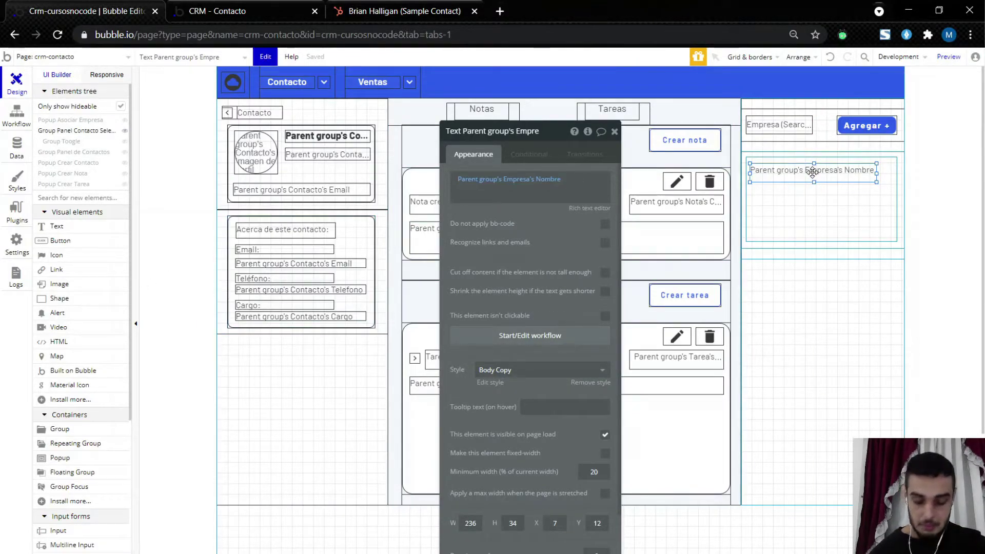
key("ctrl+v")
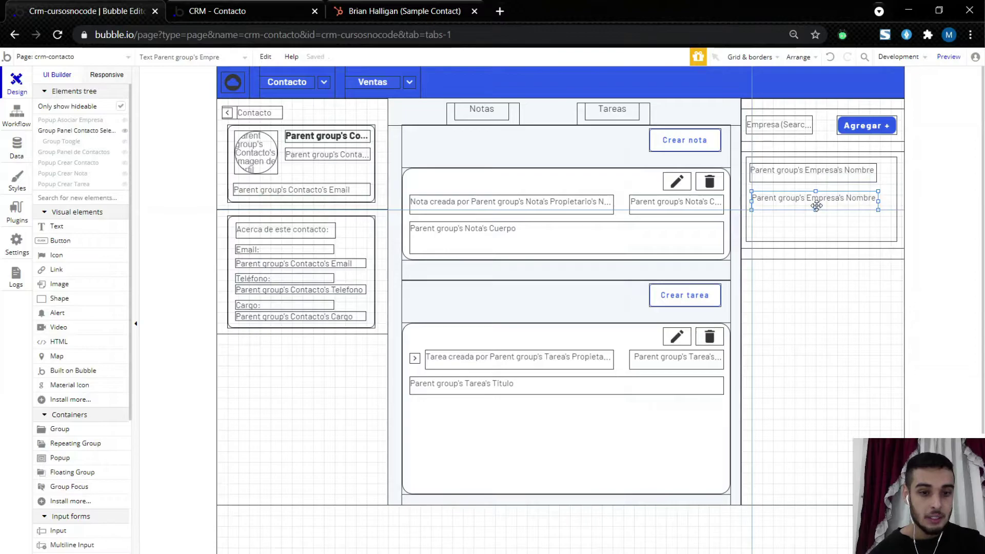
double_click(815, 206)
left_click(547, 179)
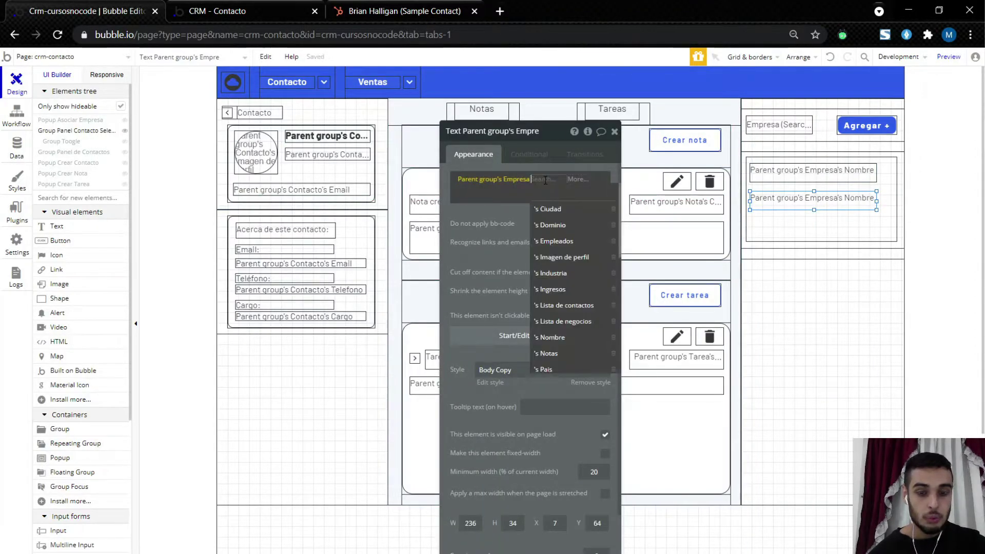
left_click(552, 225)
left_click_drag(819, 199, 818, 191)
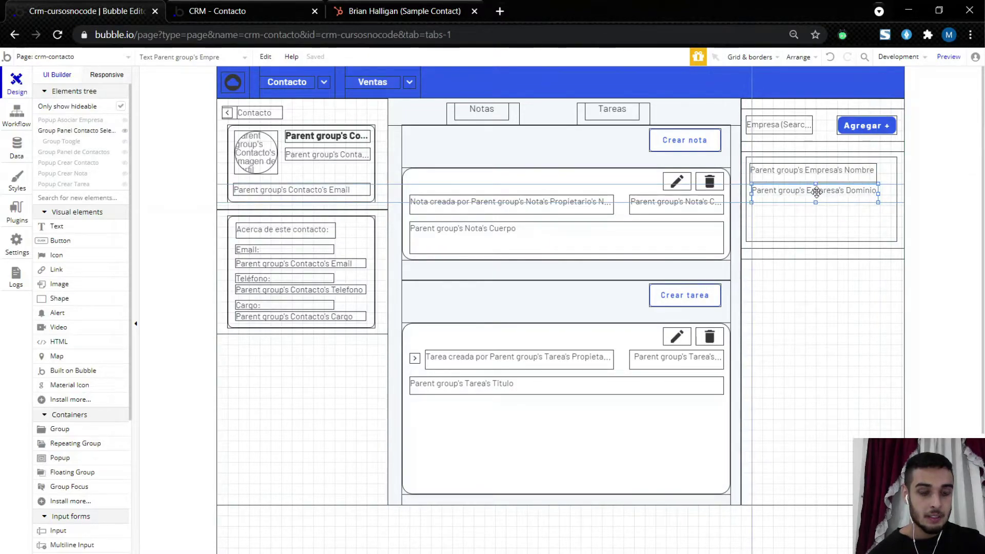
Step: Duplicate the Dominio text and place the copy beneath it at about X 9, Y 96
double_click(816, 192)
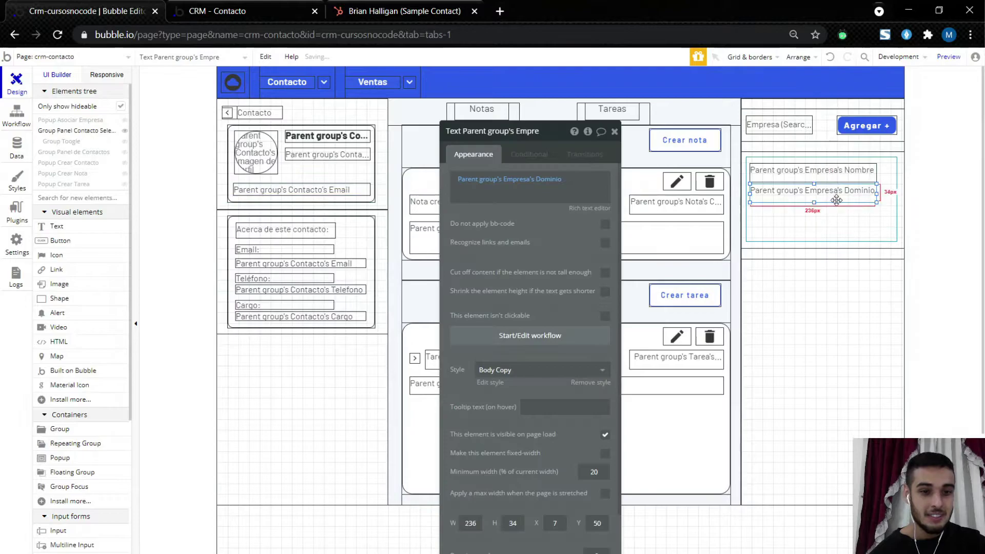
key("ctrl+c")
key("ctrl+v")
left_click_drag(837, 200, 835, 220)
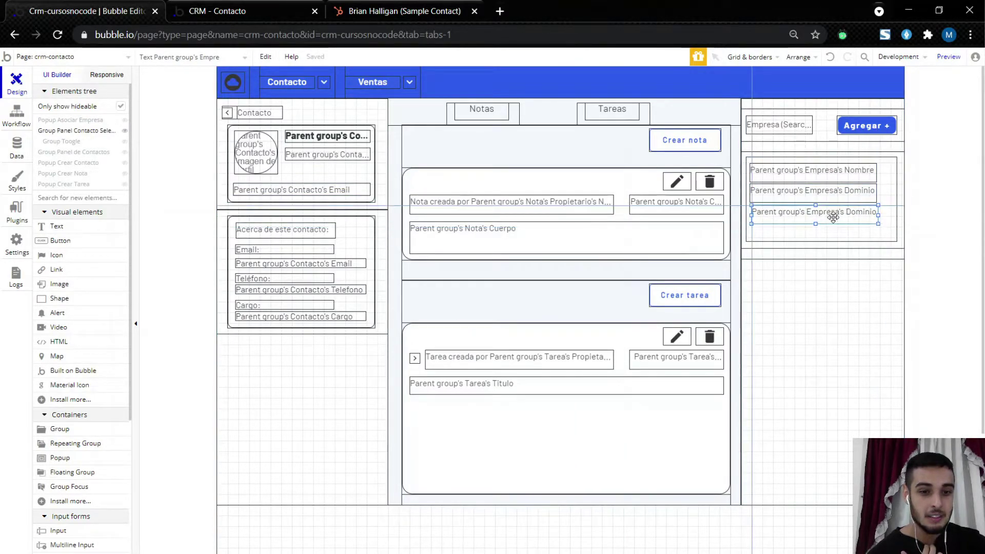
double_click(832, 220)
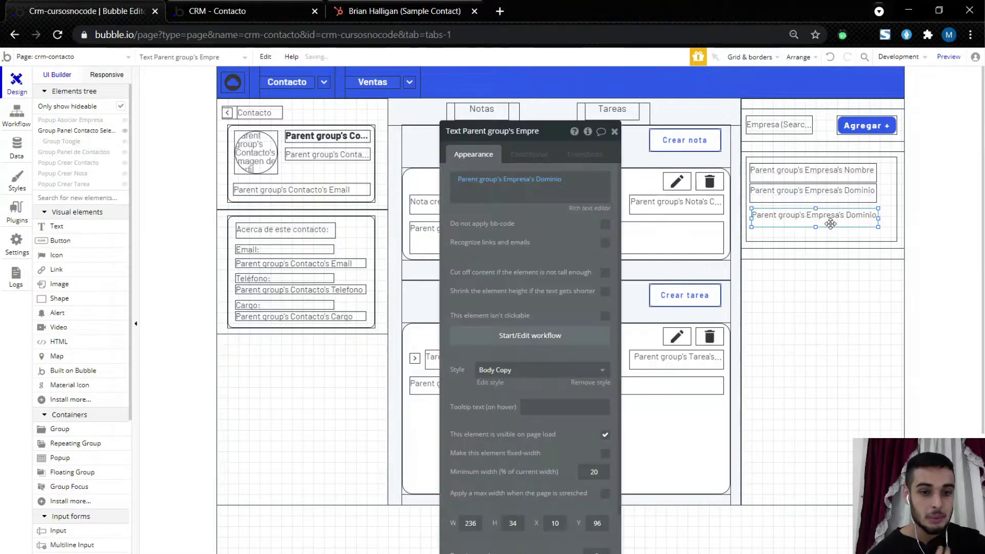
left_click_drag(832, 224, 832, 224)
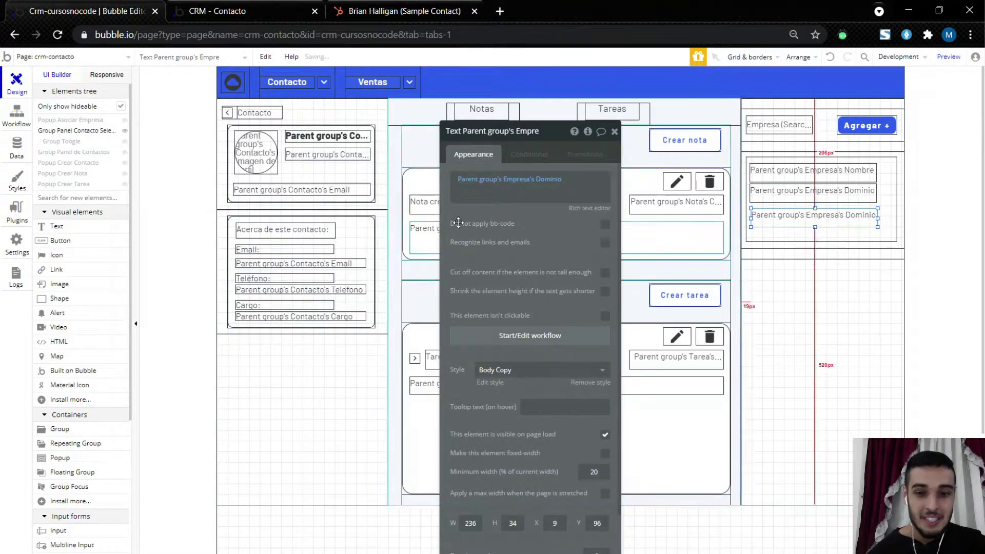
Step: Bind the lowest text to Parent group's Empresa's Tipo and extend its left edge to X 7, about 238 px wide
left_click(545, 184)
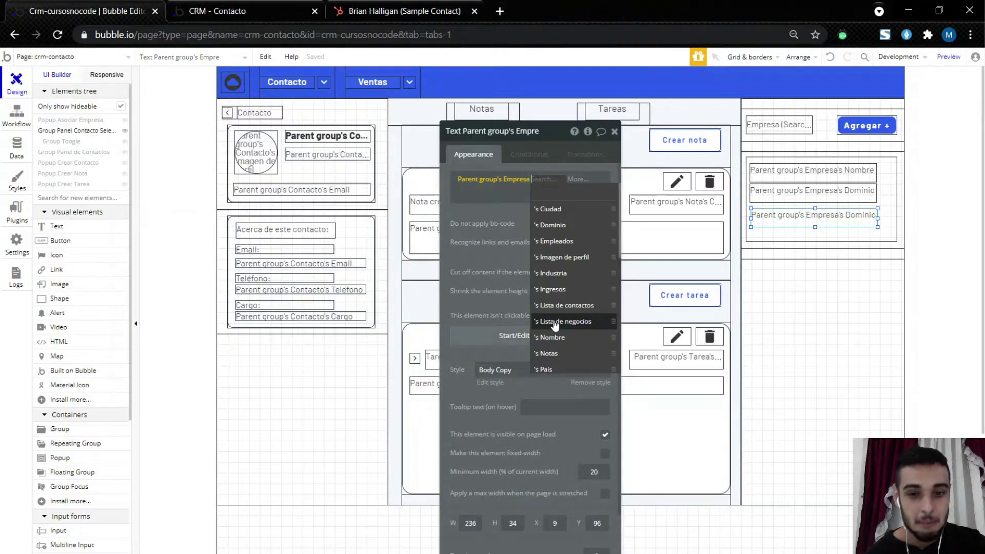
scroll(562, 331, "down", 1)
scroll(563, 335, "down", 3)
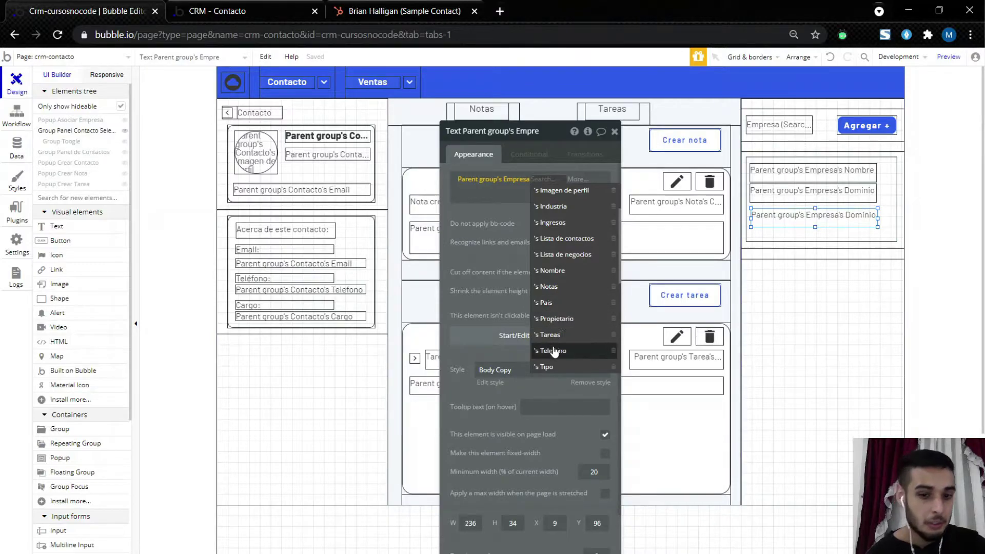
scroll(565, 353, "down", 2)
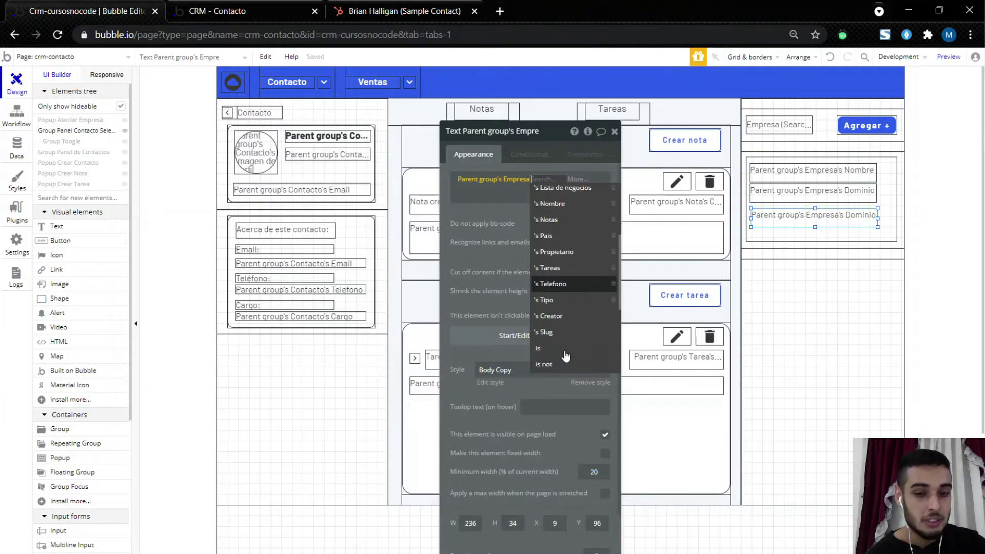
scroll(568, 341, "up", 3)
scroll(570, 341, "down", 4)
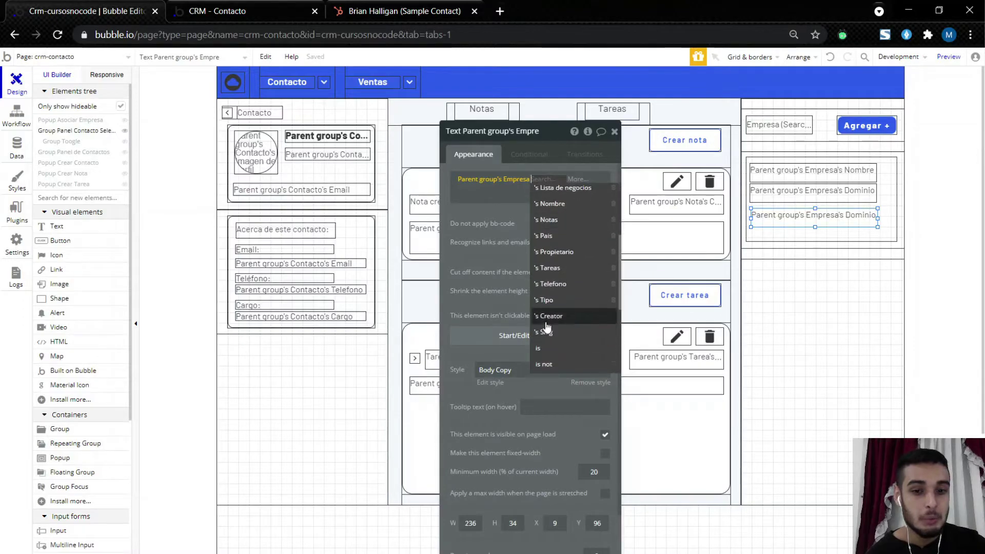
left_click(560, 298)
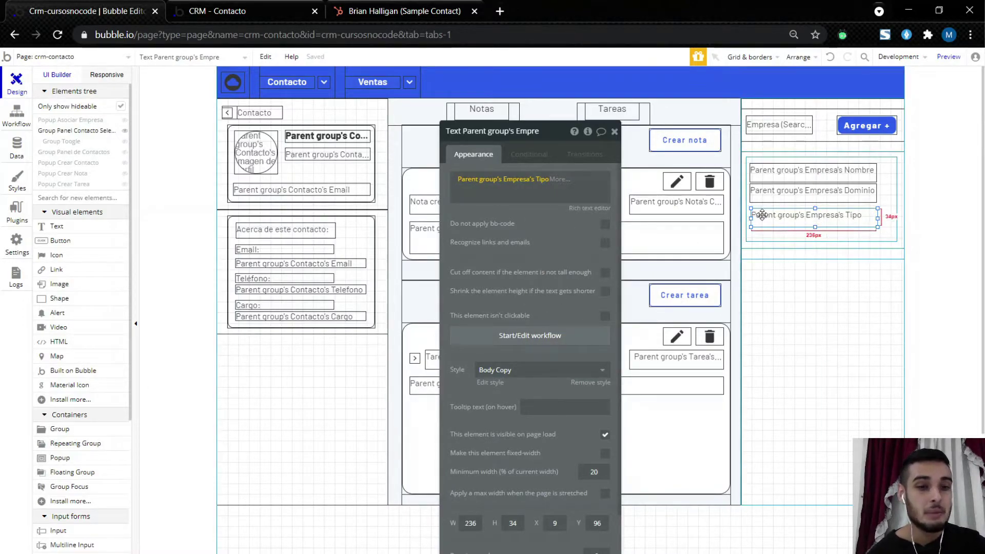
left_click_drag(754, 216, 743, 216)
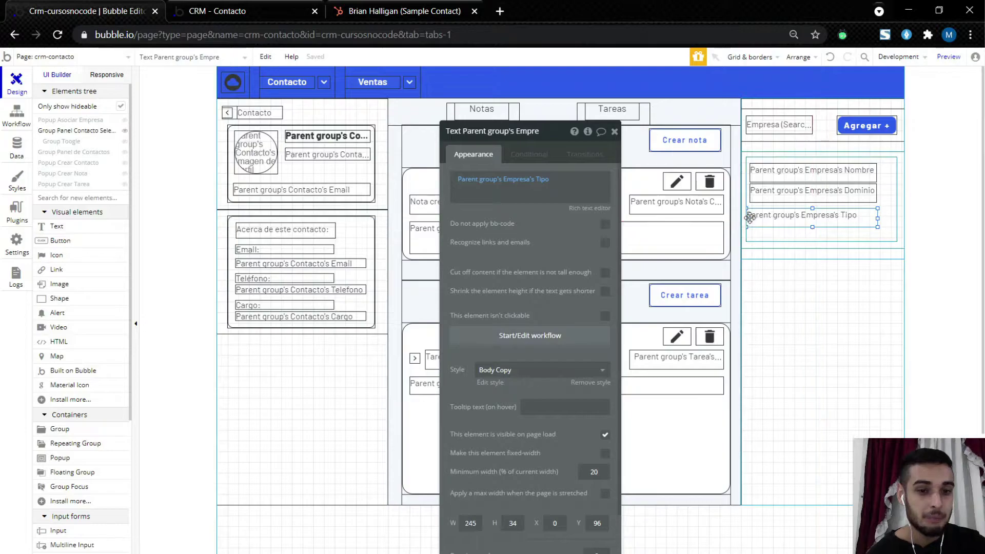
left_click_drag(750, 217, 746, 217)
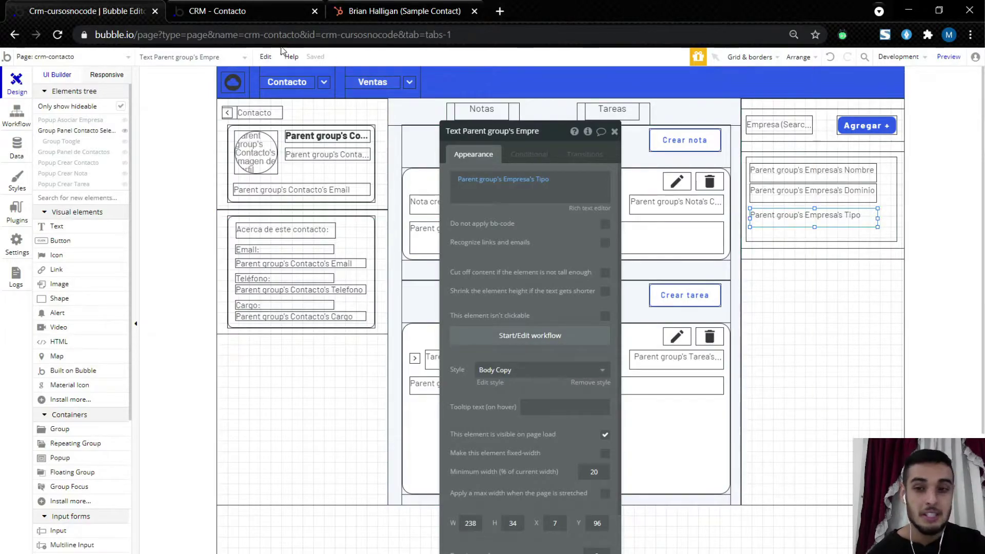
Step: Check the associated company's name and domain in the contact page preview
left_click(270, 10)
left_click(292, 72)
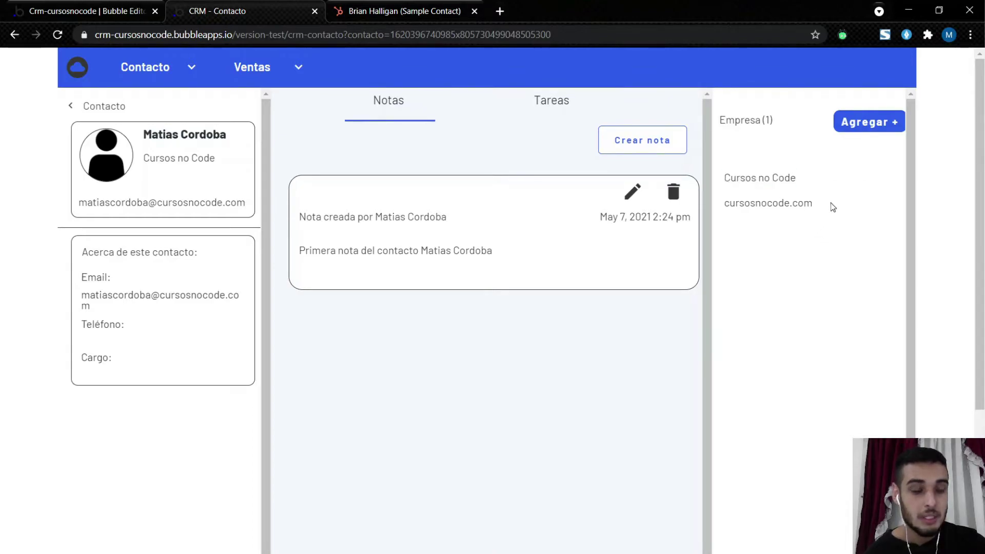
left_click_drag(728, 205, 853, 214)
left_click(853, 213)
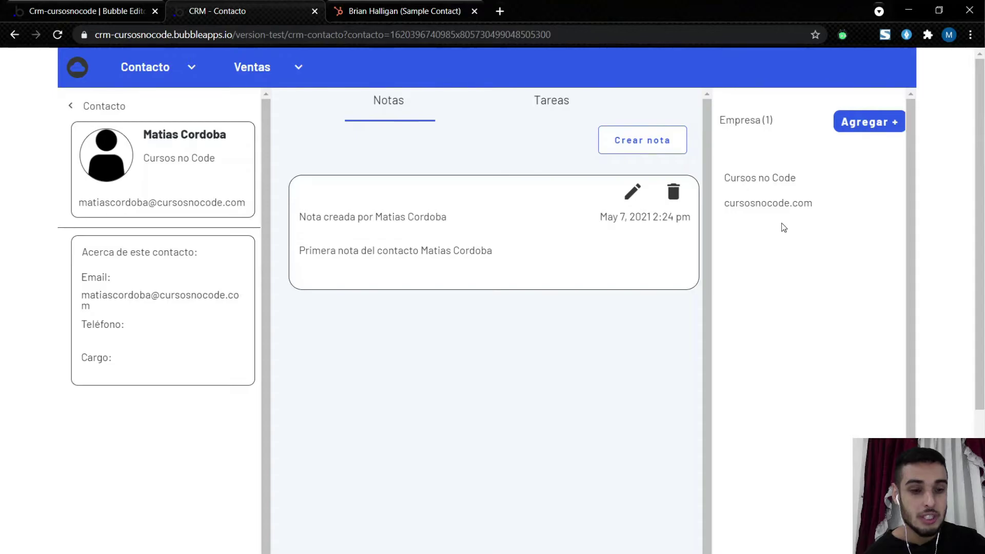
Step: Copy the formatting of the Contacto group onto the company cell's Contenedor group and check the border in the preview
left_click(86, 11)
right_click(363, 174)
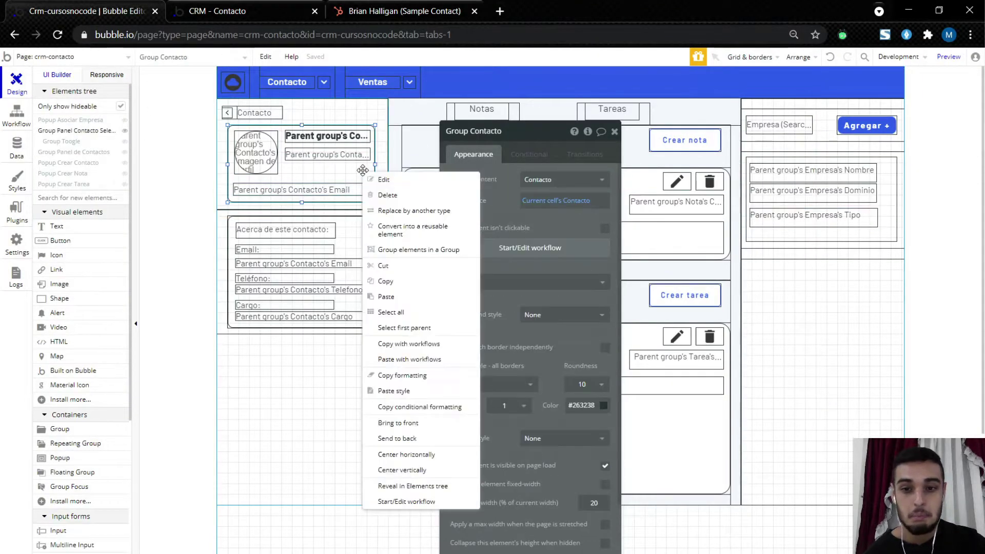
left_click(410, 377)
right_click(887, 186)
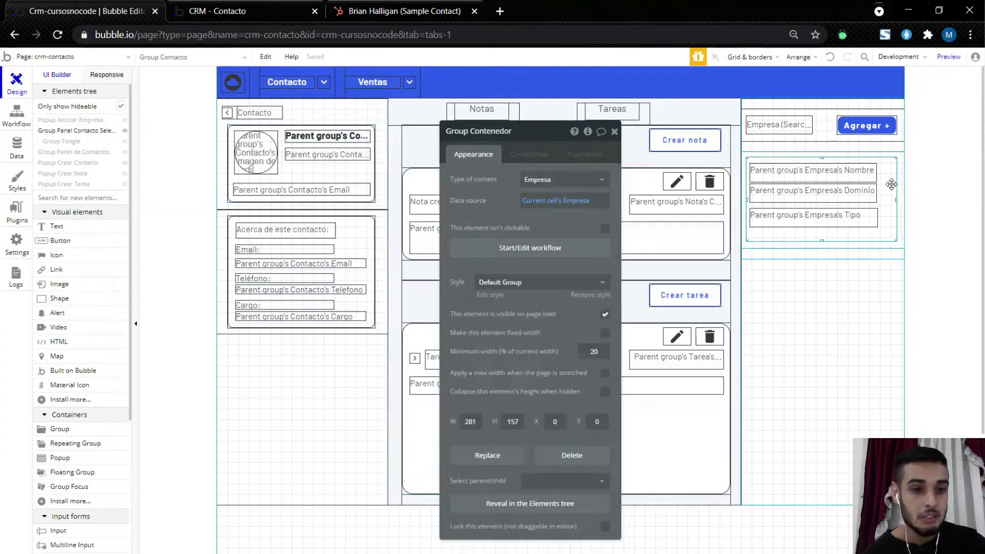
left_click(902, 405)
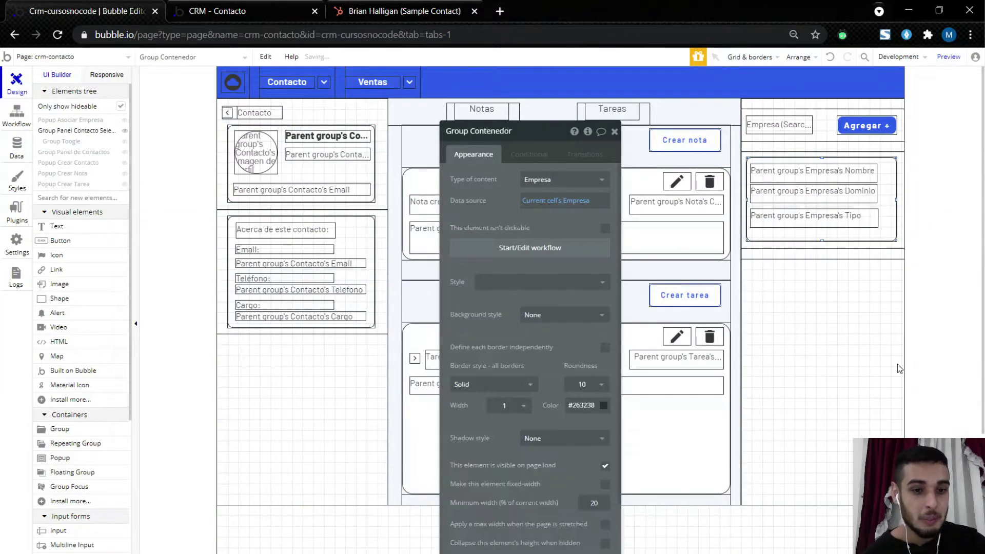
left_click(204, 5)
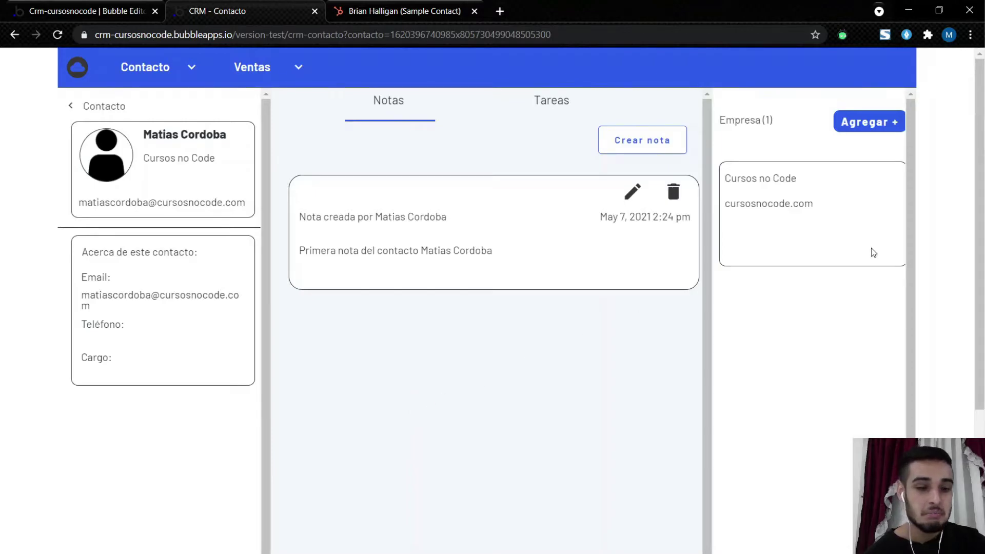
Step: Narrow the company cell's Contenedor group slightly from its right edge and check the card in the preview
left_click(87, 11)
left_click_drag(895, 199, 891, 200)
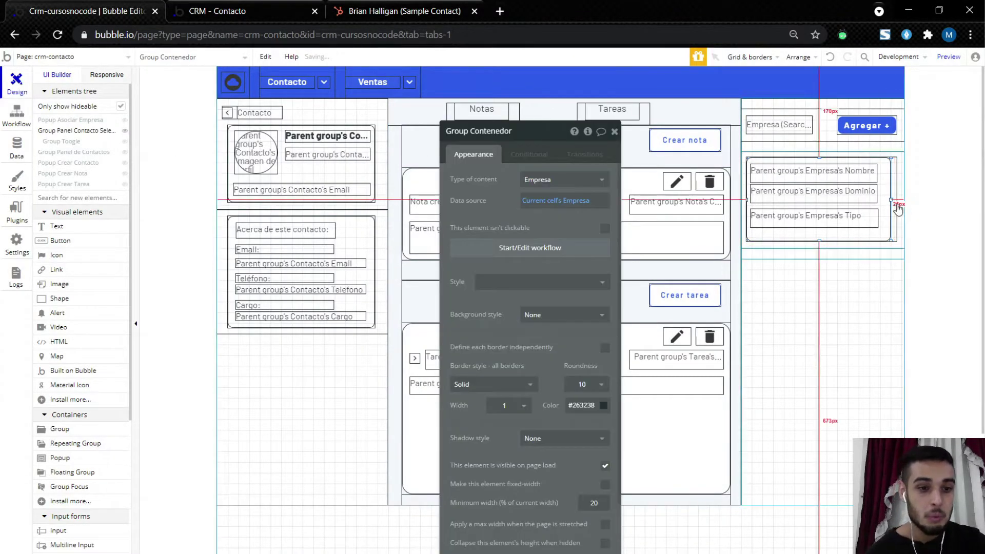
left_click(220, 11)
left_click(418, 71)
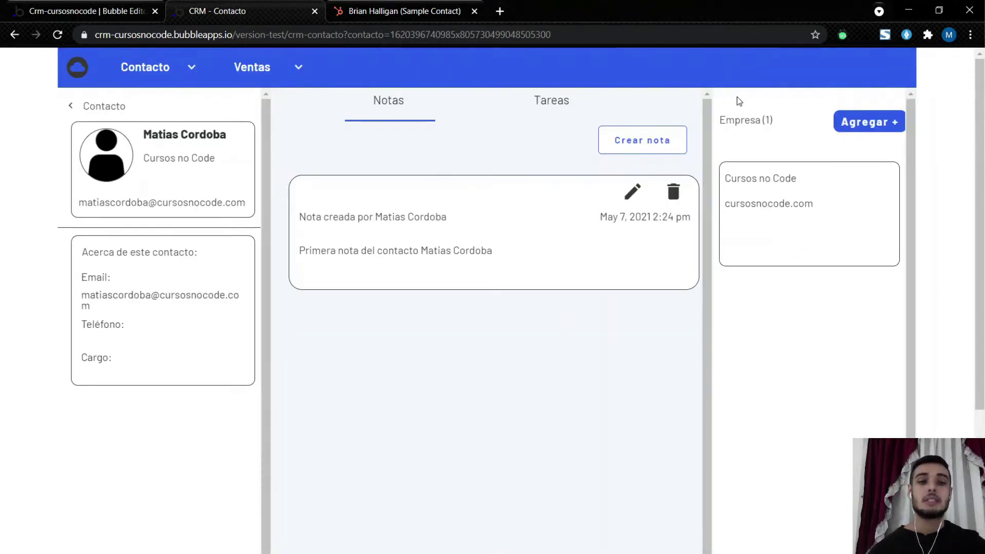
Step: Review the Empresa group, the Asociar Empresa popup and the previewed company section as the pattern for another association section
left_click(77, 5)
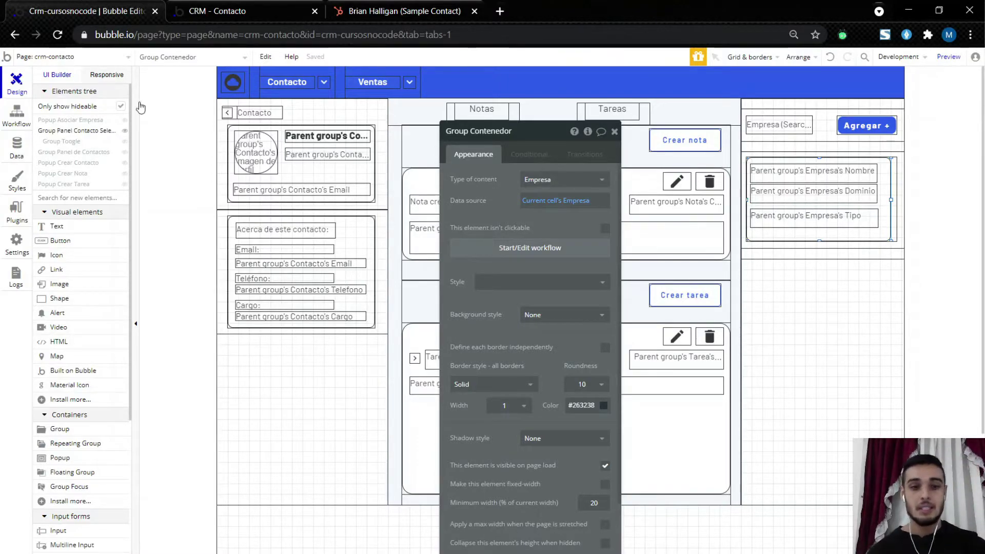
left_click(779, 144)
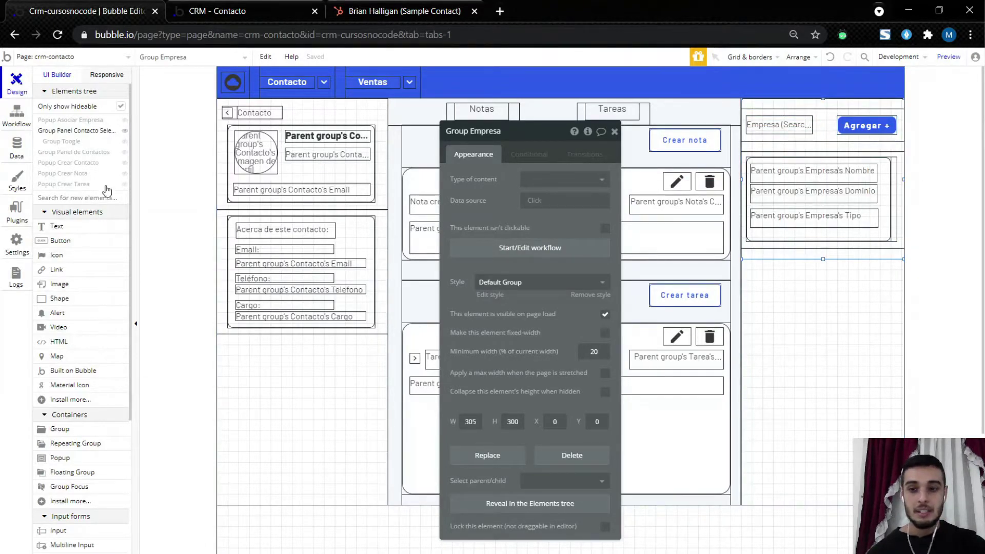
left_click(125, 119)
left_click_drag(533, 136, 189, 134)
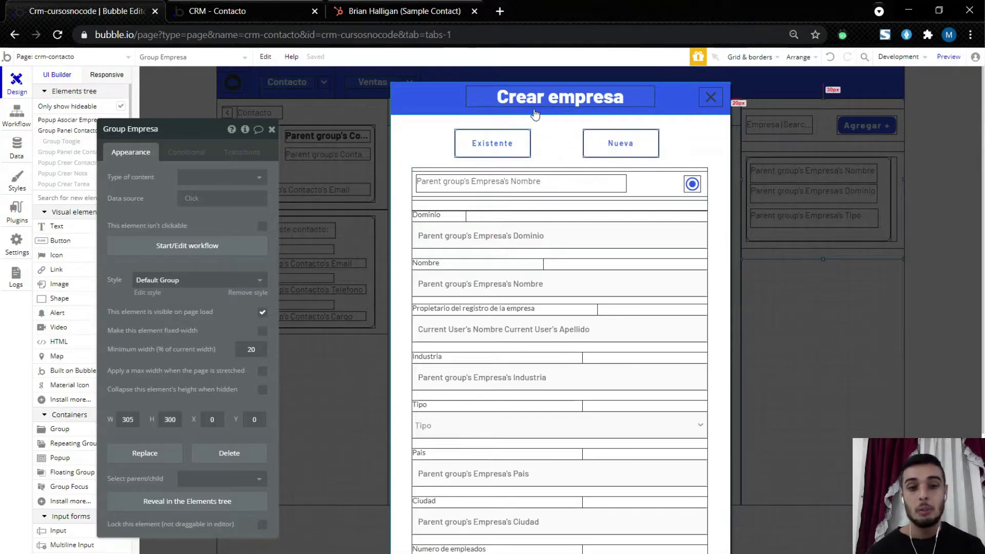
left_click(832, 294)
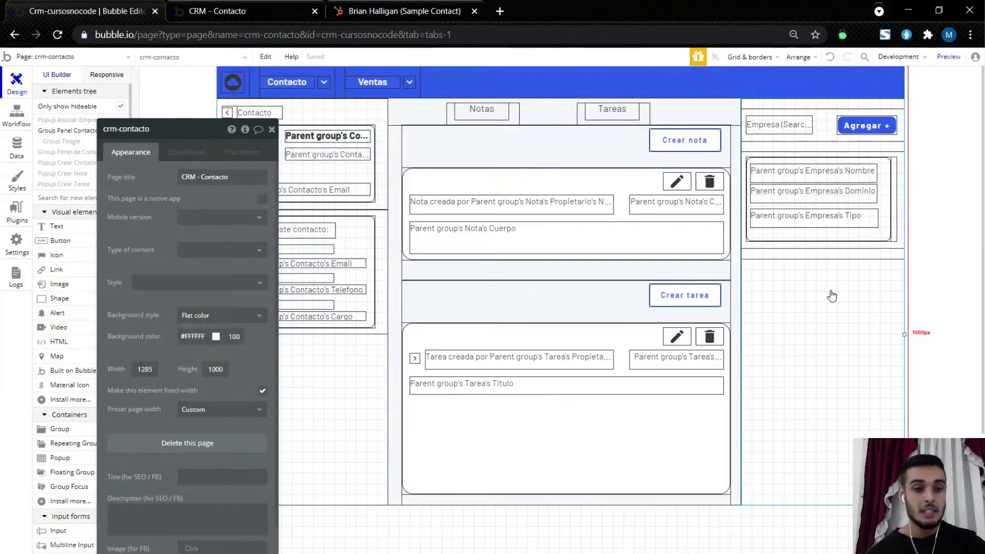
left_click(806, 260)
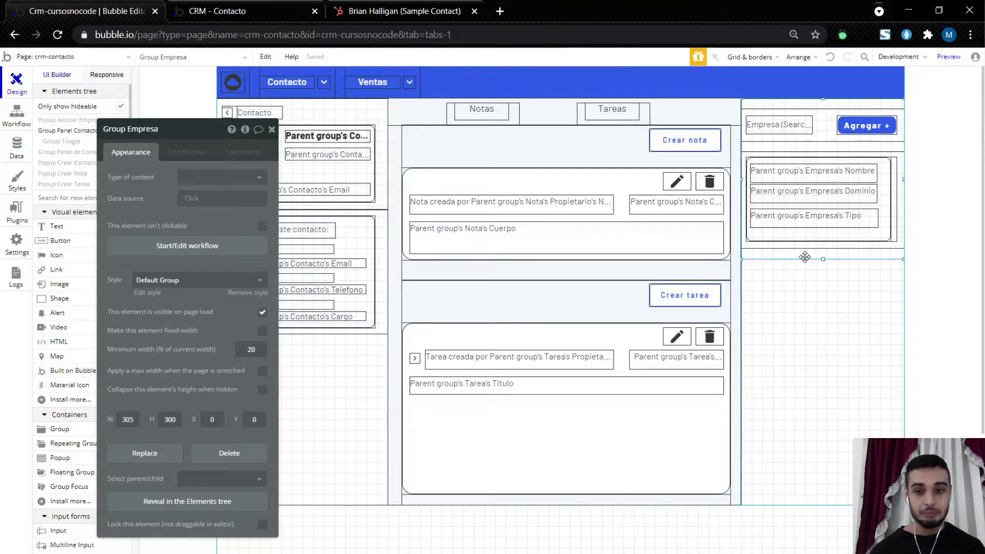
left_click(818, 121)
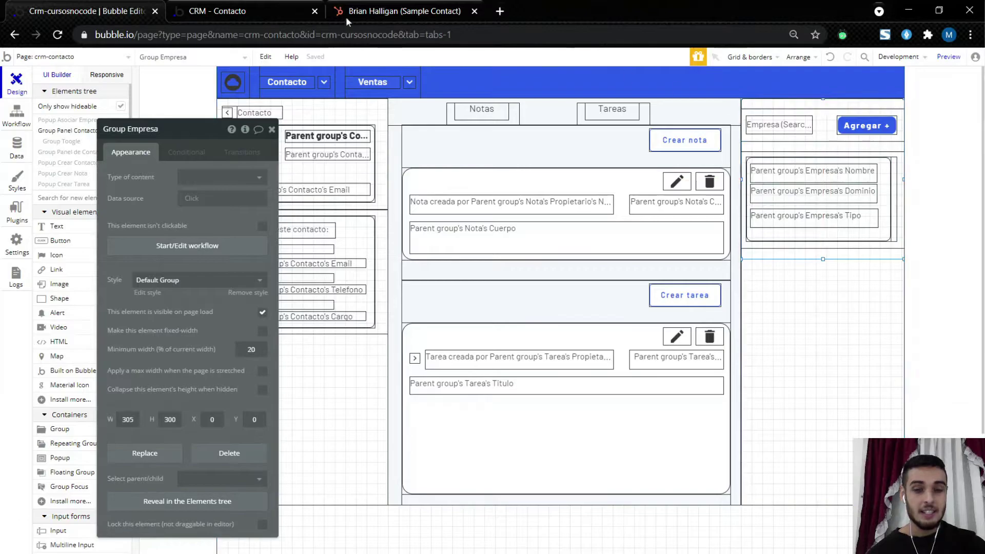
left_click(265, 7)
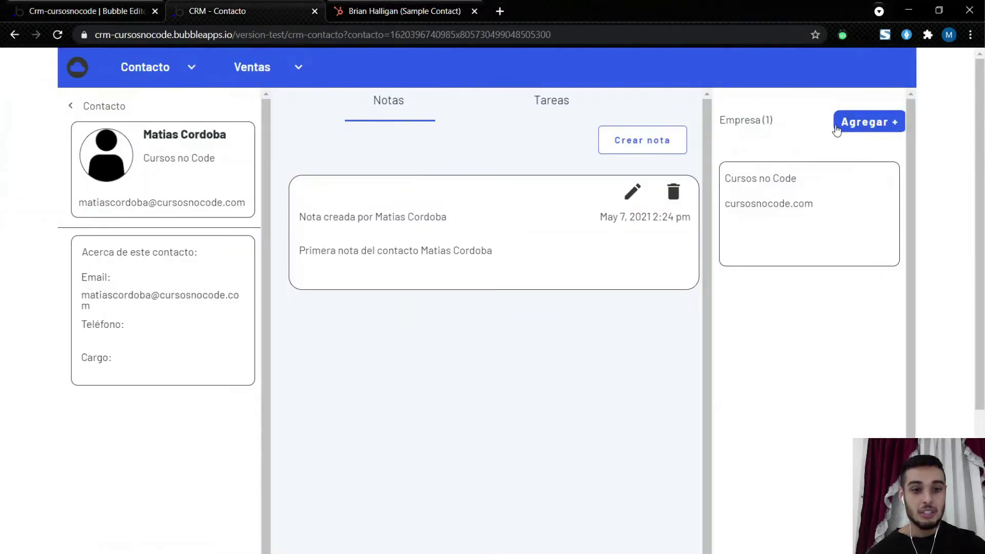
left_click(87, 11)
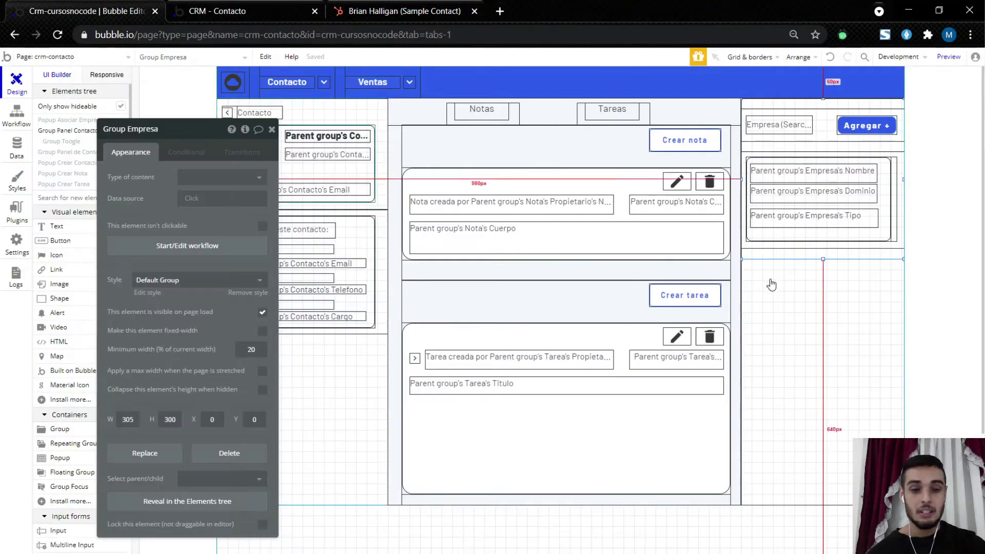
left_click_drag(107, 161, 221, 177)
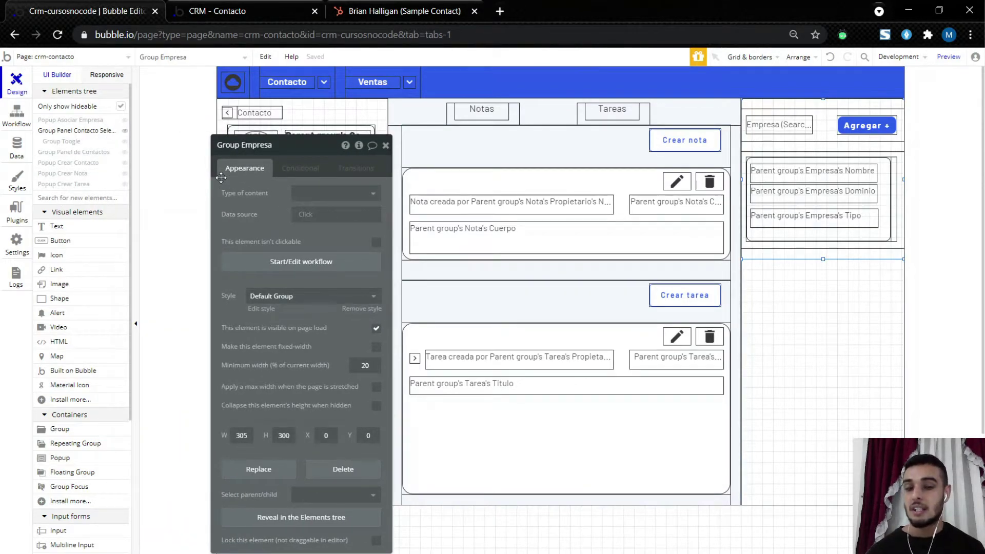
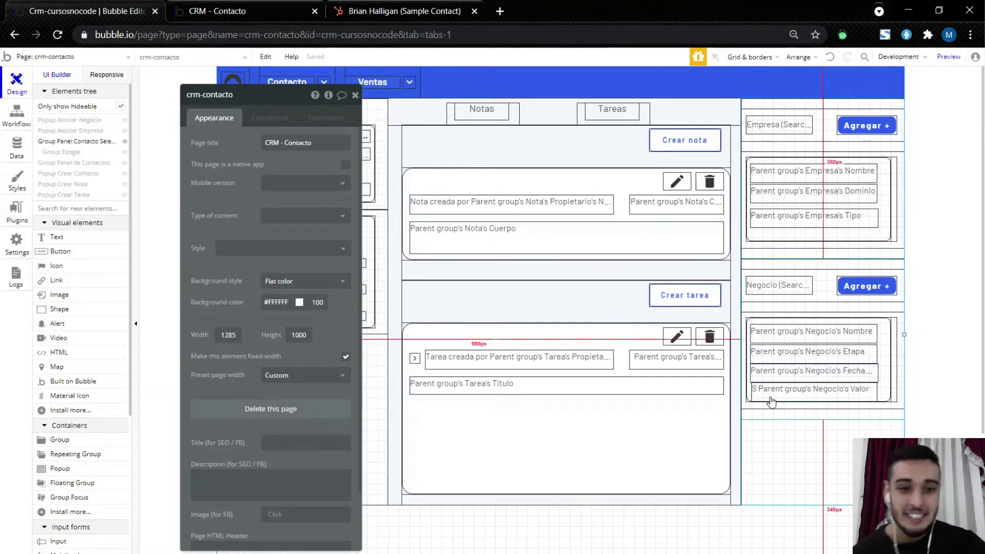
Step: Review the Negocio section's header: its container, the count text's Search for Negocios constraint, and the Agregar + button
left_click(888, 268)
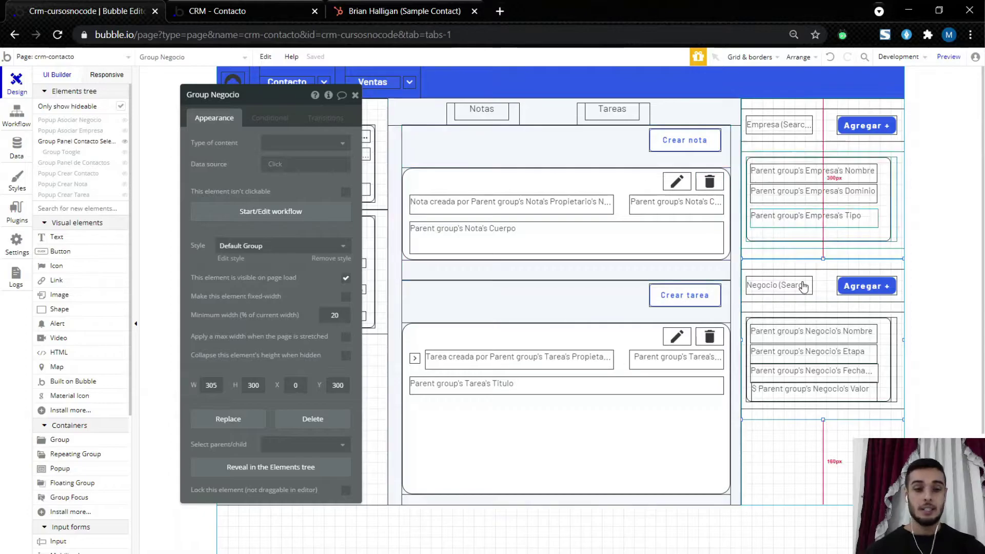
left_click(820, 291)
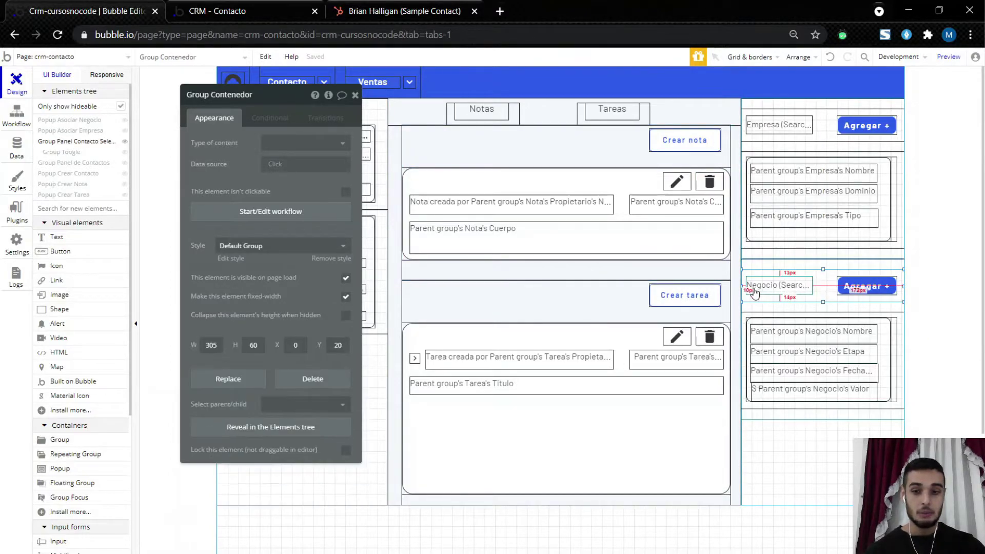
left_click(788, 291)
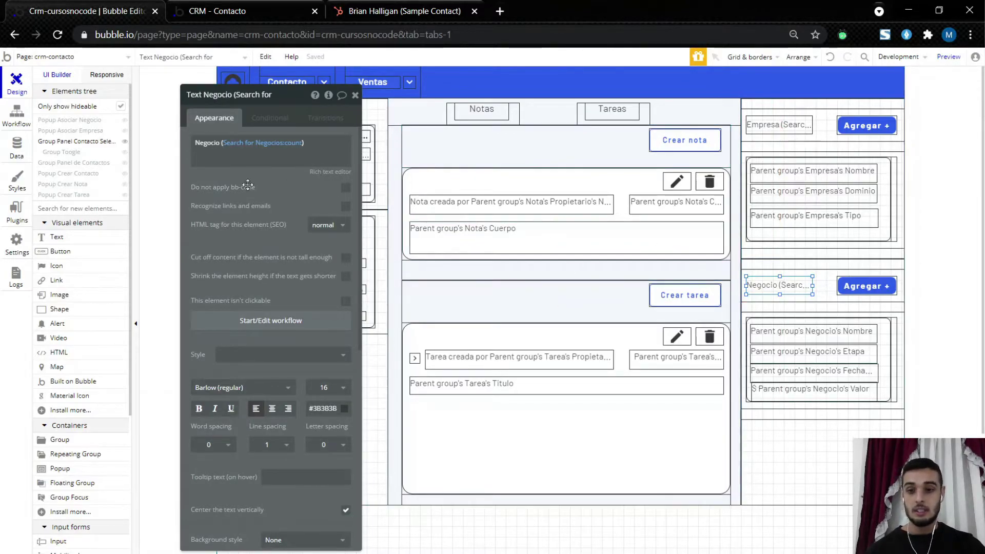
left_click(245, 146)
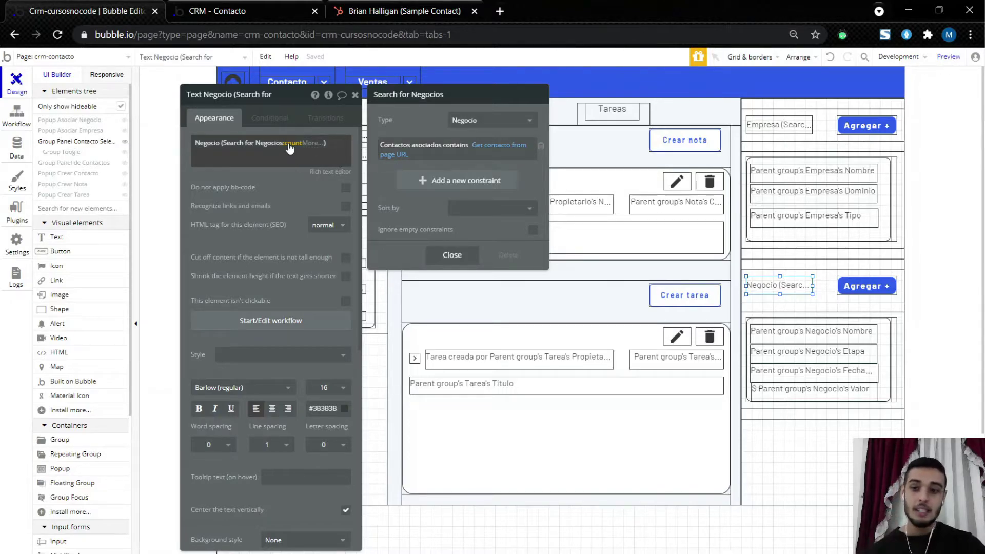
left_click(286, 186)
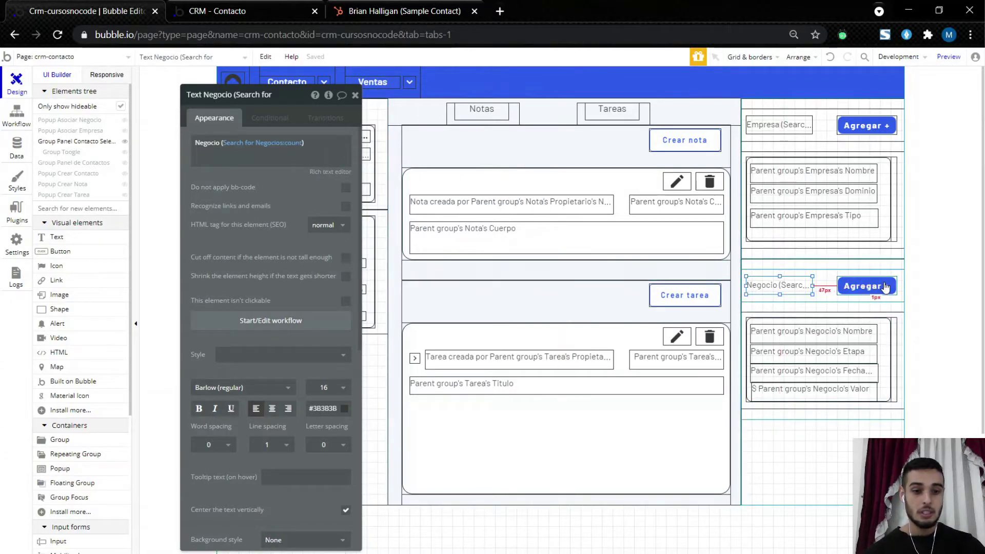
left_click(886, 286)
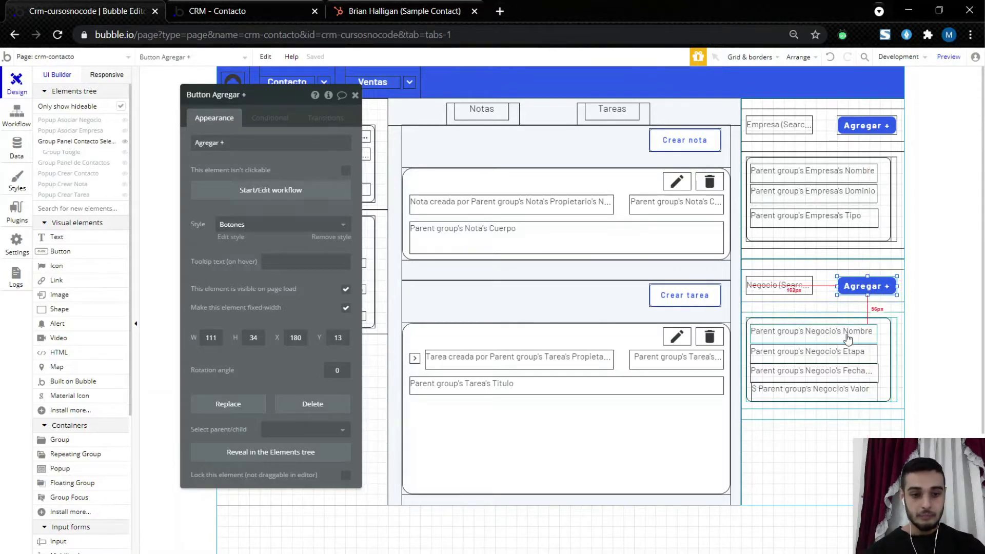
Step: Review the Negocio repeating group's data source search and its Nombre, Etapa, Fecha and Valor texts
left_click(897, 318)
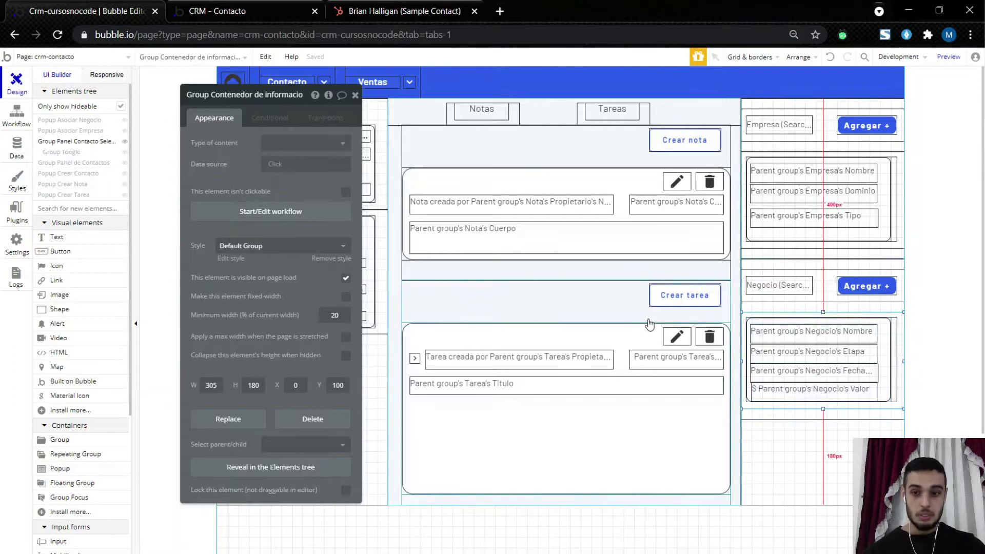
left_click(895, 344)
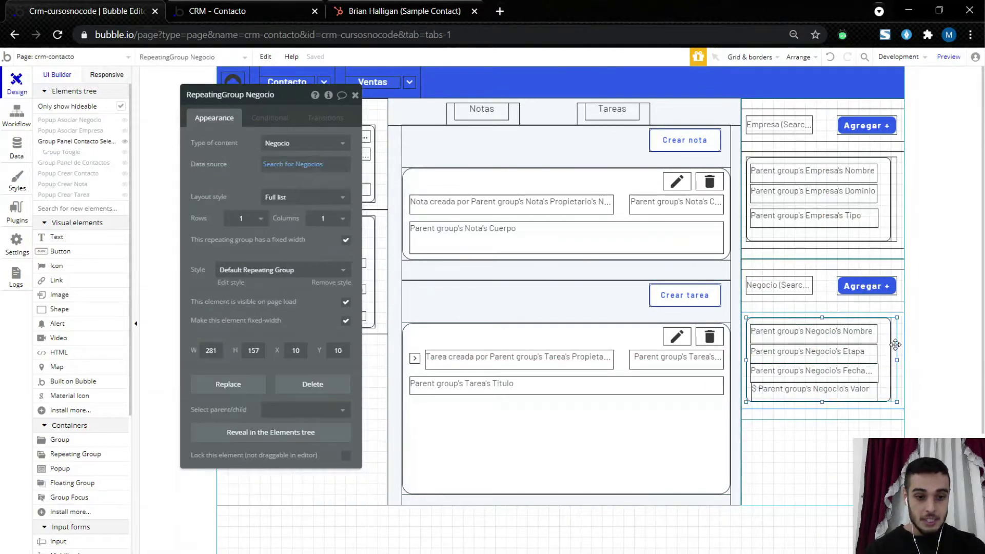
left_click(287, 171)
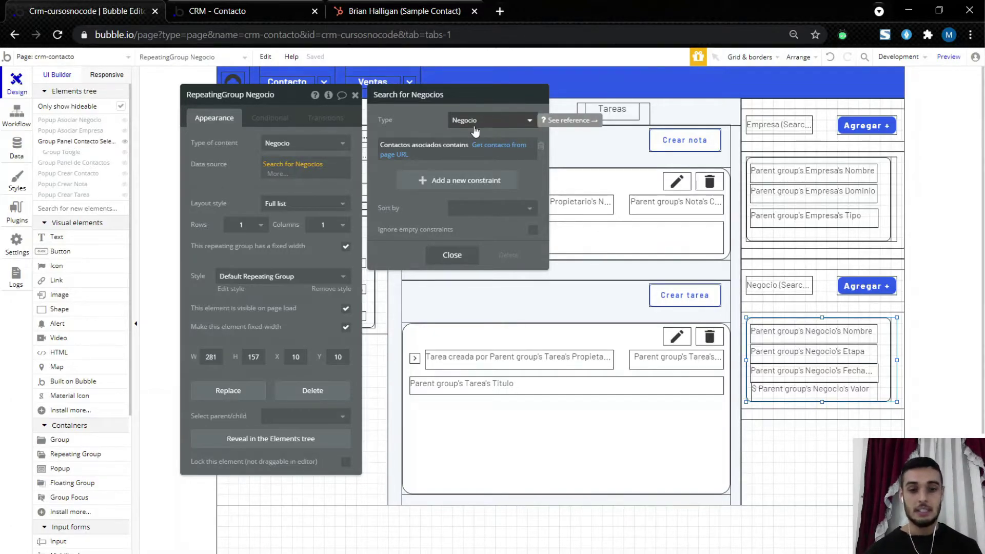
left_click(871, 340)
left_click(847, 356)
left_click(844, 377)
left_click(837, 394)
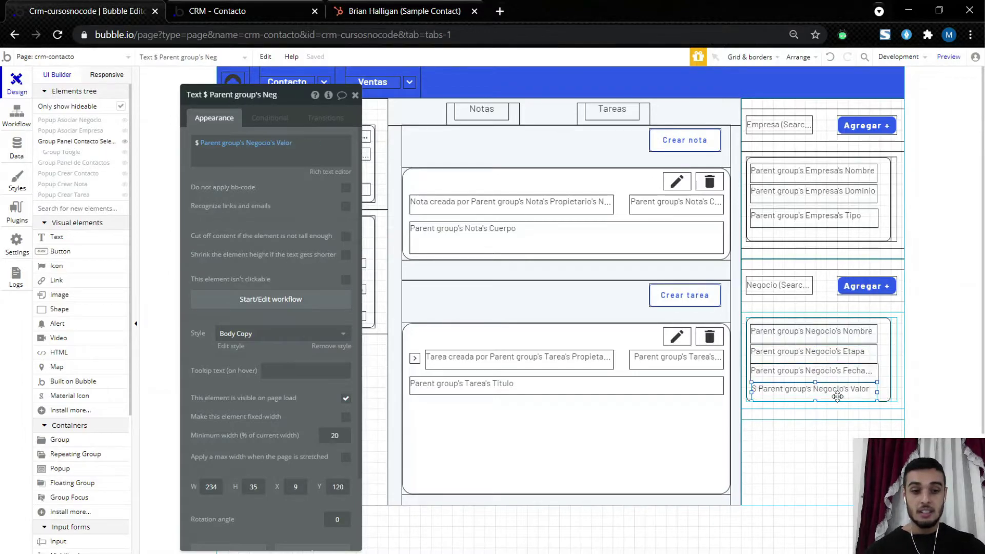
Step: Show only the Popup Asociar Negocio and change its title text to "Crear negocio"
left_click(125, 143)
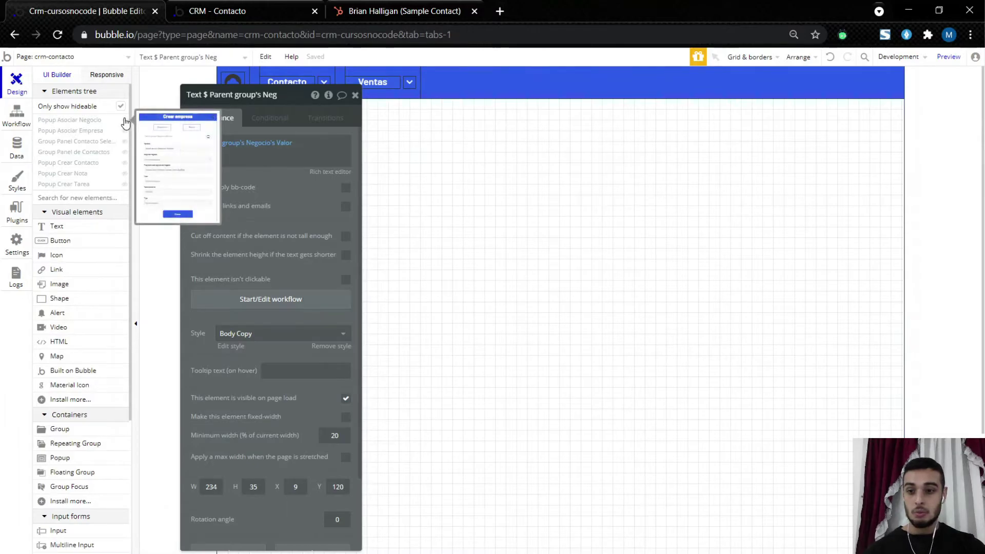
left_click(125, 120)
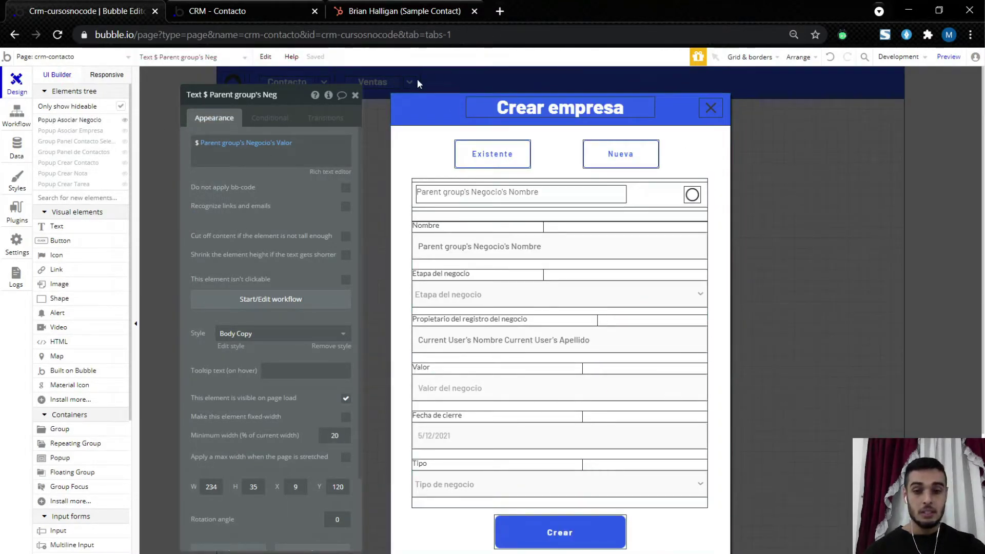
left_click(522, 113)
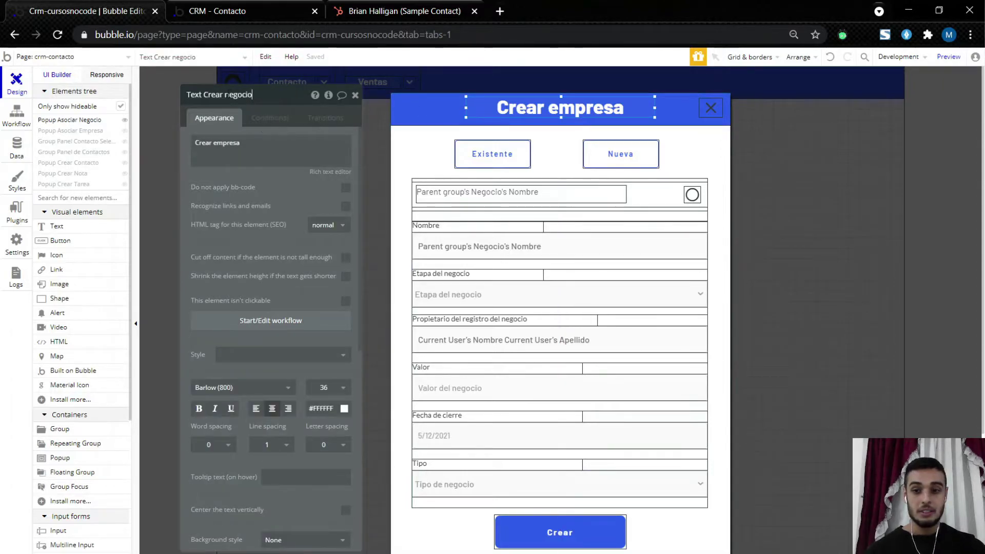
double_click(226, 95)
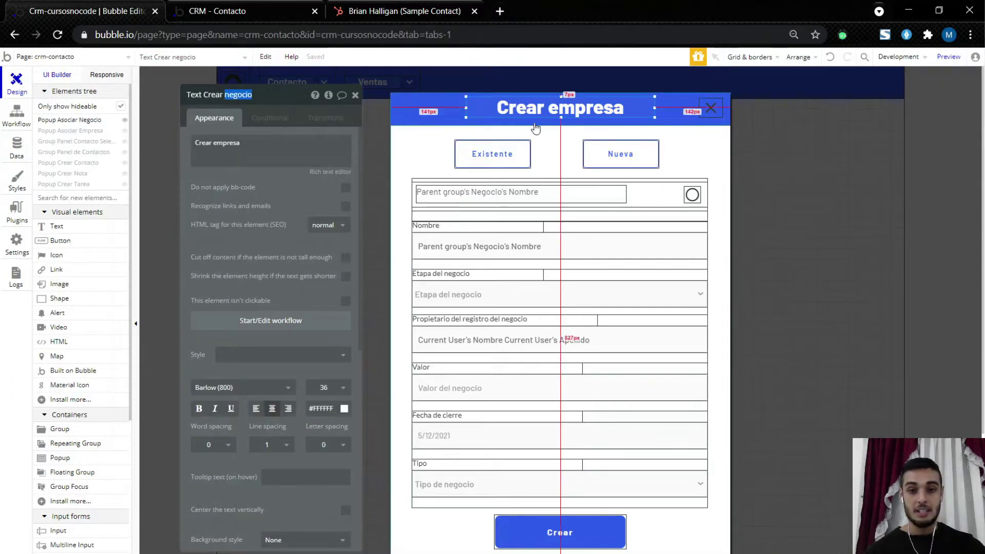
left_click(215, 143)
left_click(215, 143)
double_click(215, 142)
type("negocio")
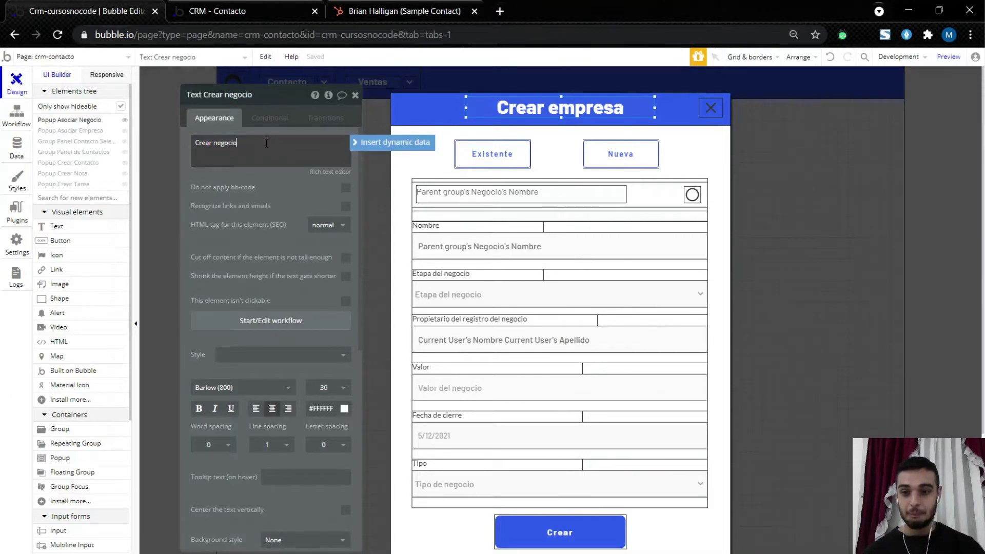
left_click(307, 197)
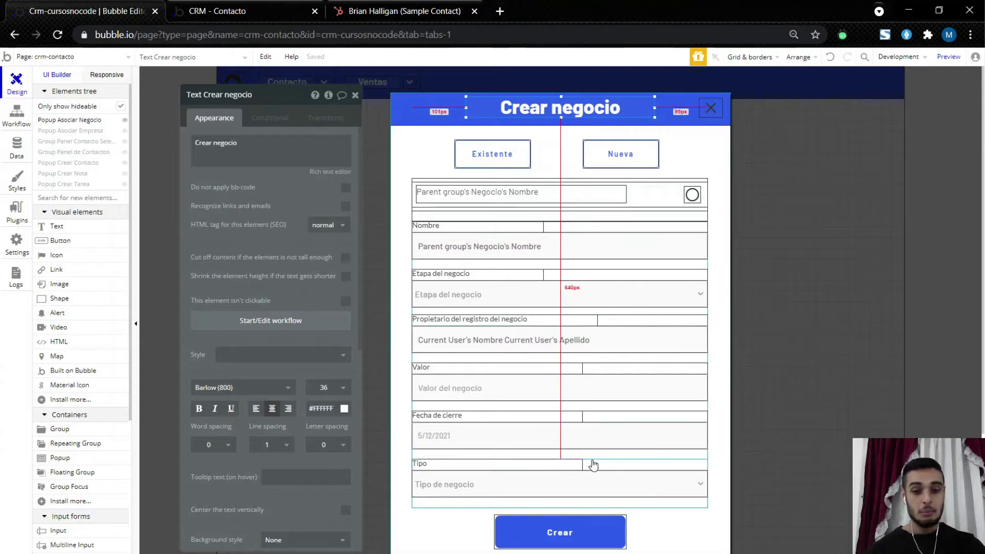
Step: Review the popup's Crear button workflow that creates a Negocio and updates the contact, and inspect the existing-deal selection icon
left_click(549, 539)
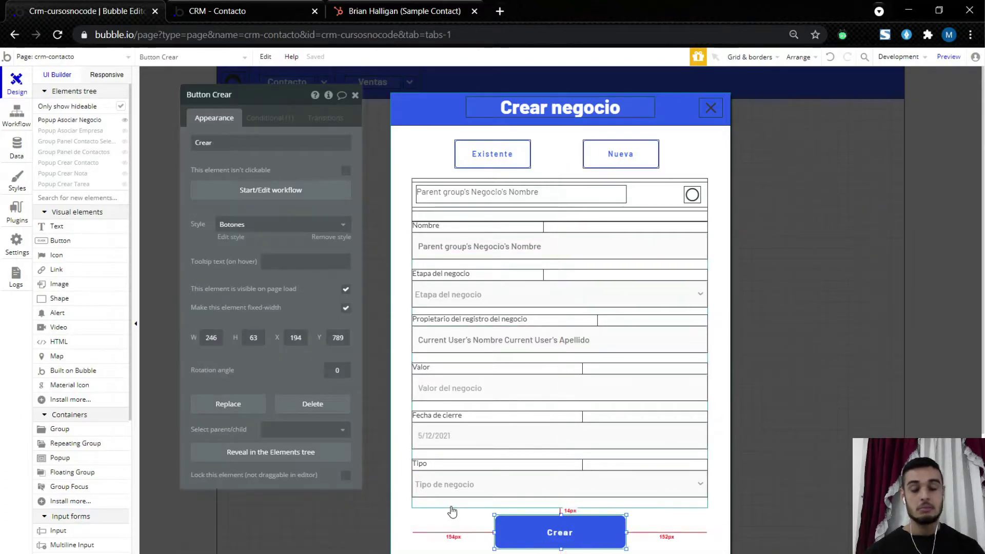
left_click(222, 193)
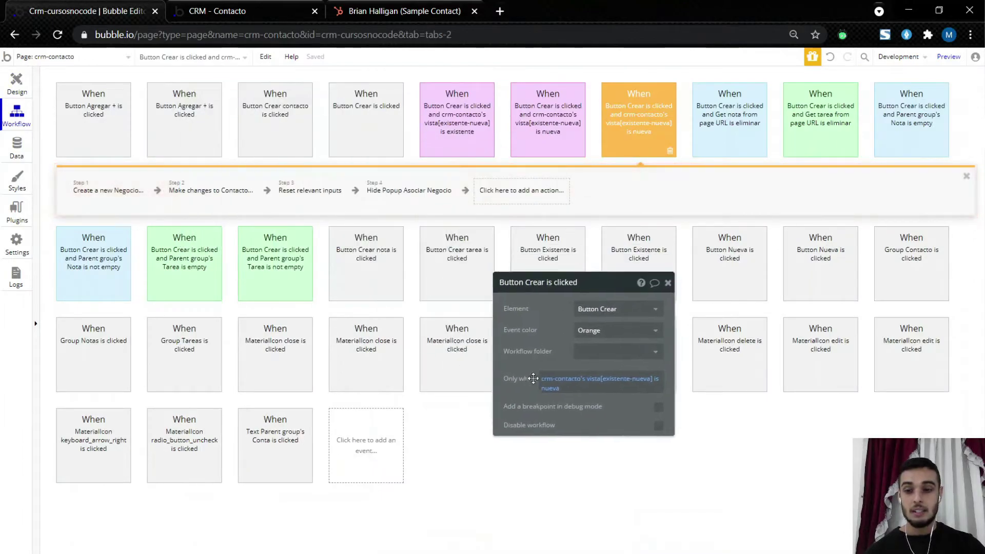
left_click(122, 200)
left_click_drag(411, 464, 292, 263)
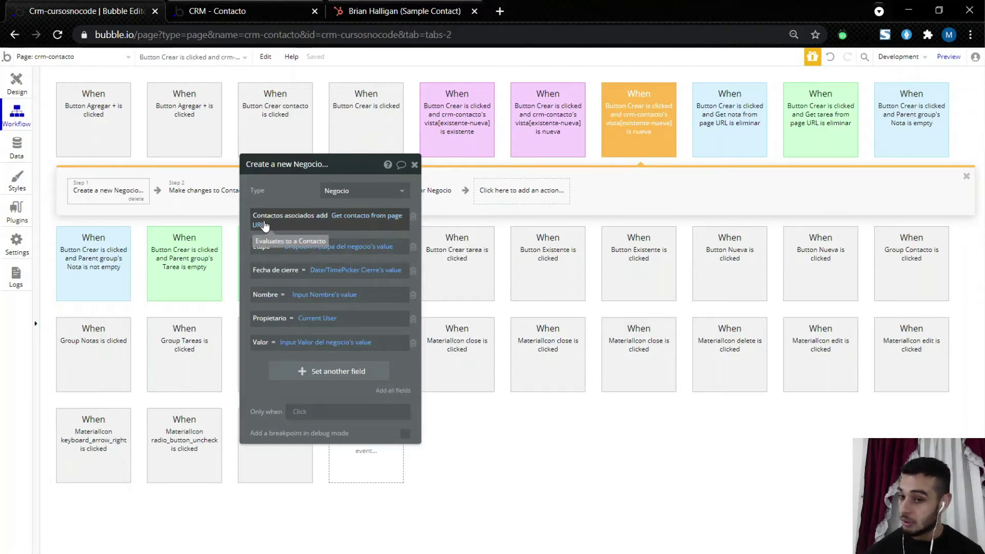
left_click_drag(284, 204, 365, 213)
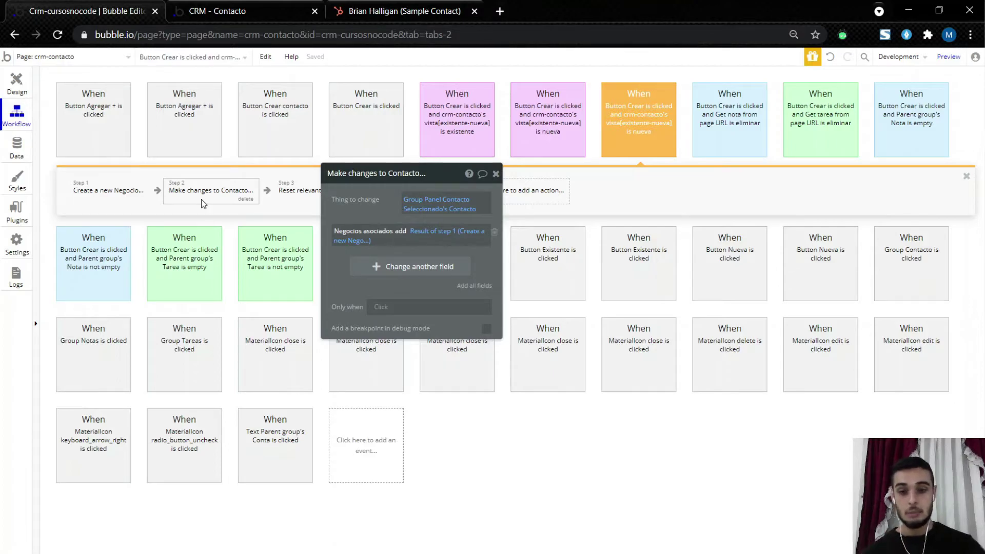
left_click_drag(358, 213, 327, 287)
left_click(17, 83)
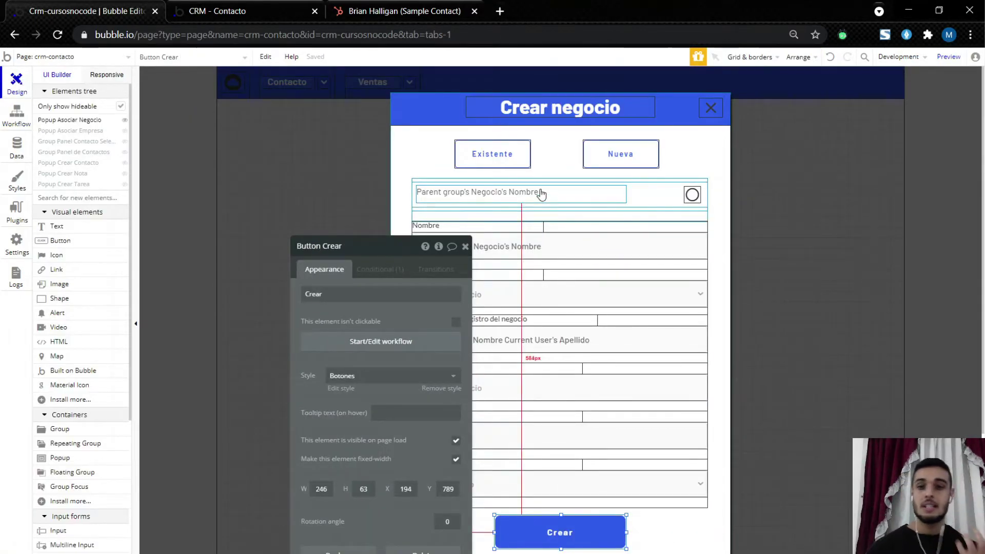
left_click(690, 196)
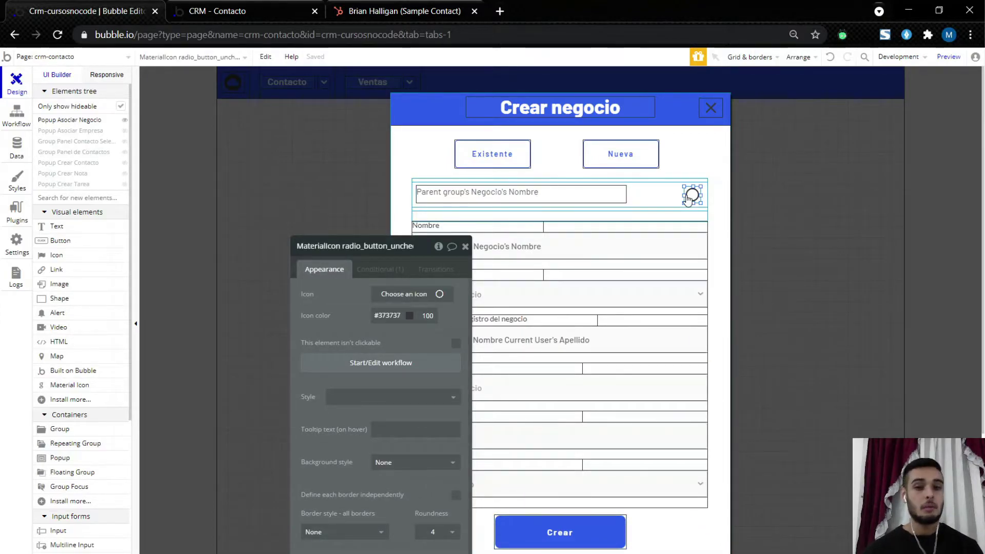
Step: Refresh the contact page preview and check the names and stages of the associated deals in the Negocio section
left_click(223, 7)
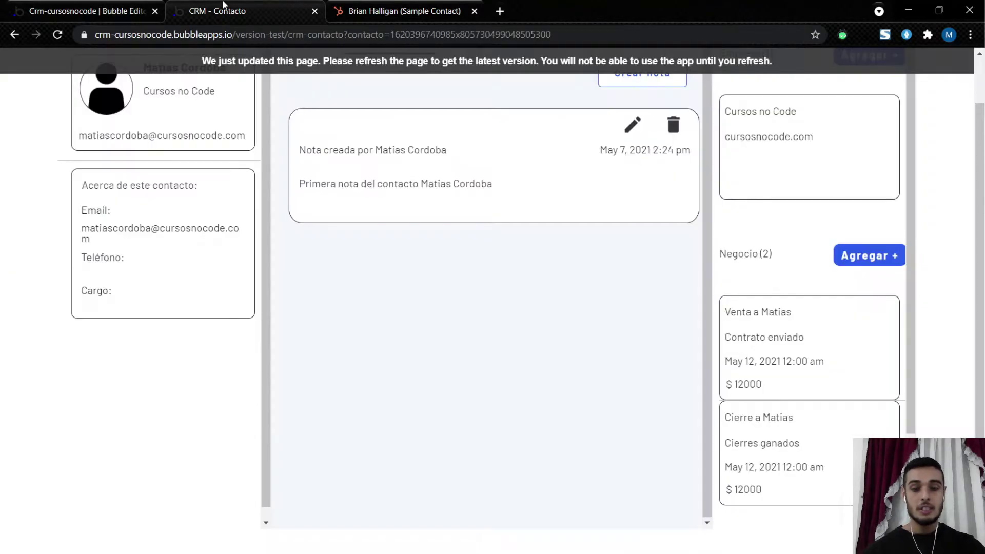
left_click(470, 70)
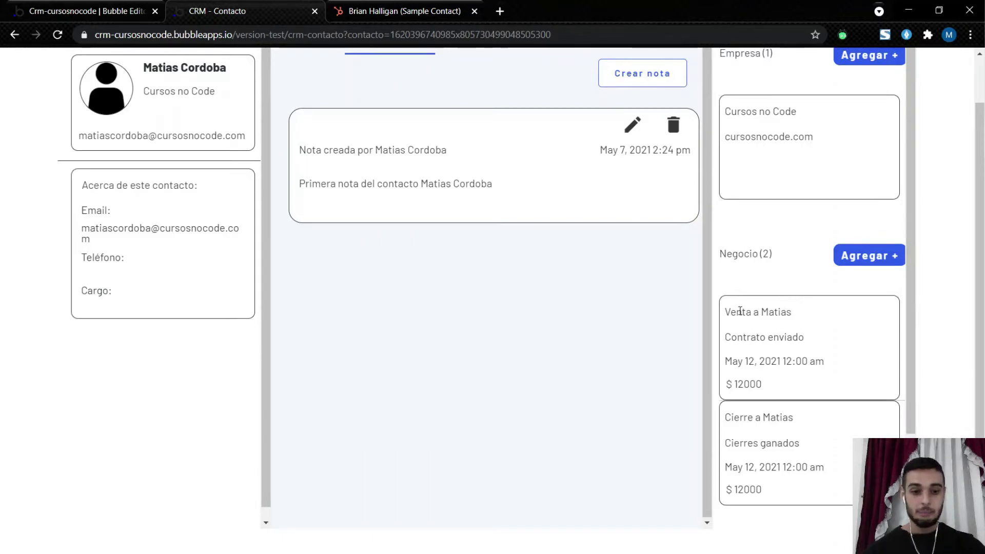
left_click_drag(731, 308, 787, 307)
left_click(767, 313)
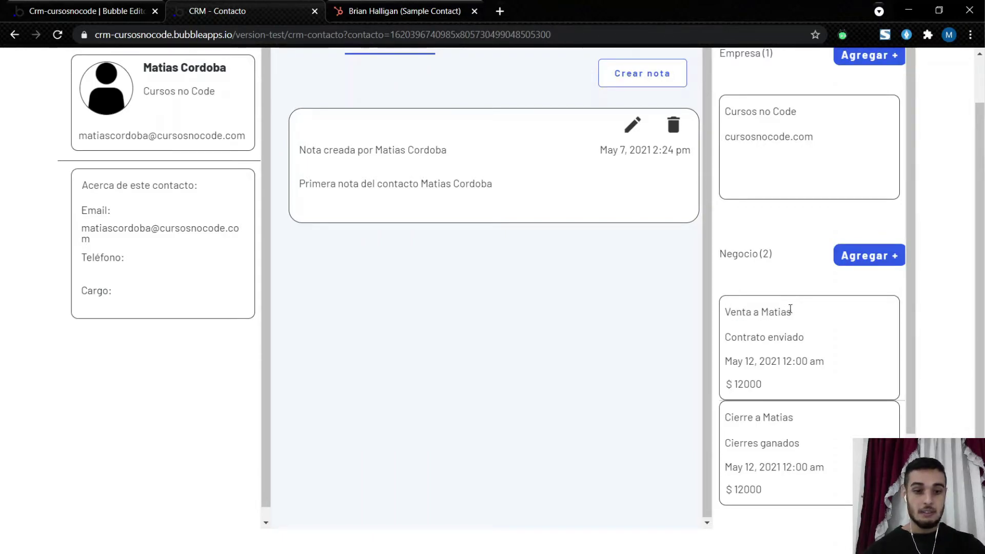
left_click_drag(726, 337, 835, 337)
left_click(836, 338)
left_click_drag(734, 418, 809, 421)
left_click(809, 422)
left_click_drag(735, 442, 809, 444)
left_click(809, 444)
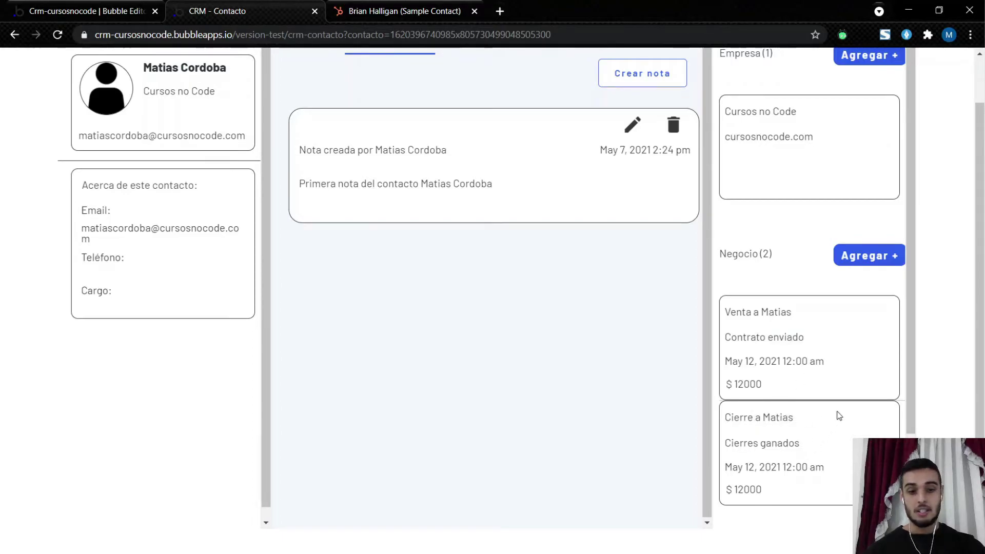
Step: Open the Crear negocio popup in the preview and examine its Existente deal list and its Nueva form
left_click(868, 263)
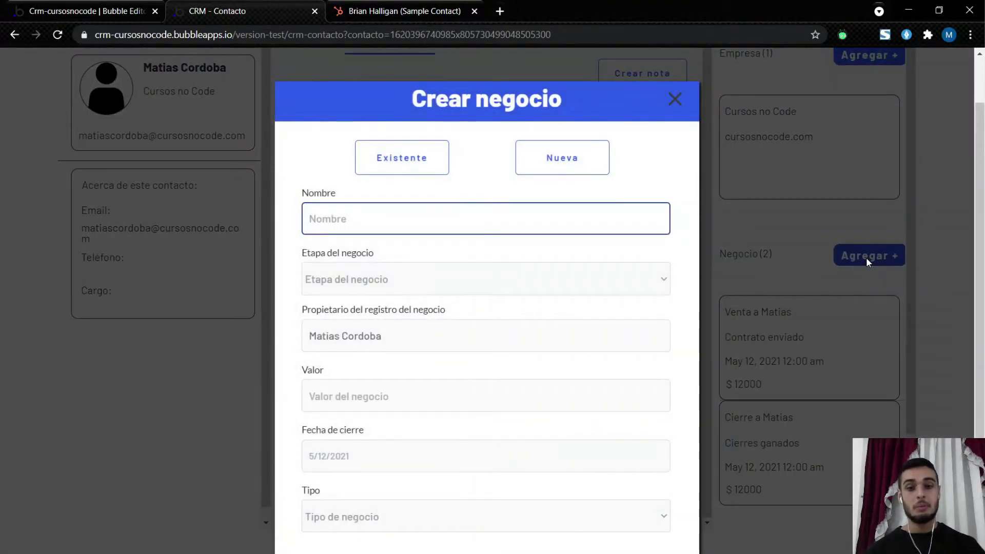
left_click(402, 162)
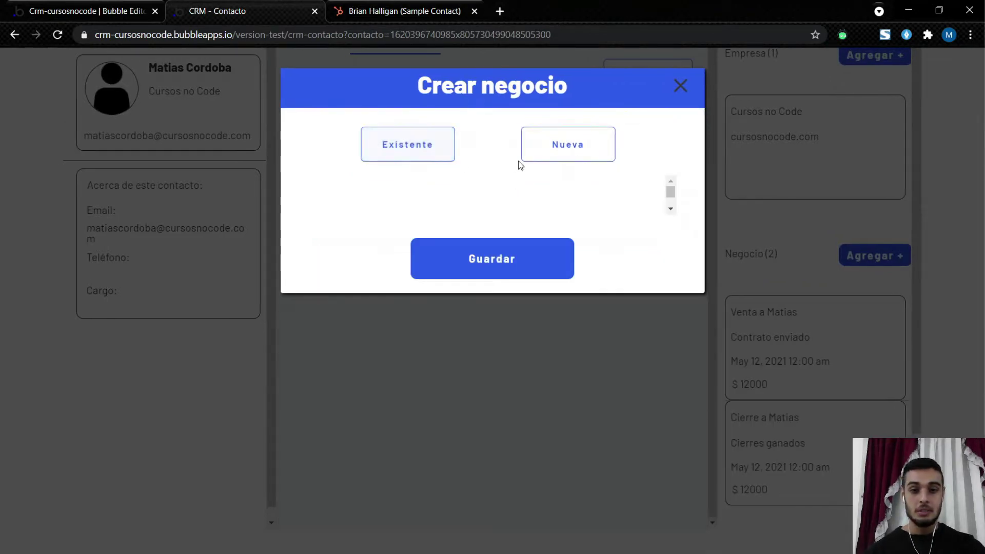
scroll(571, 188, "down", 1)
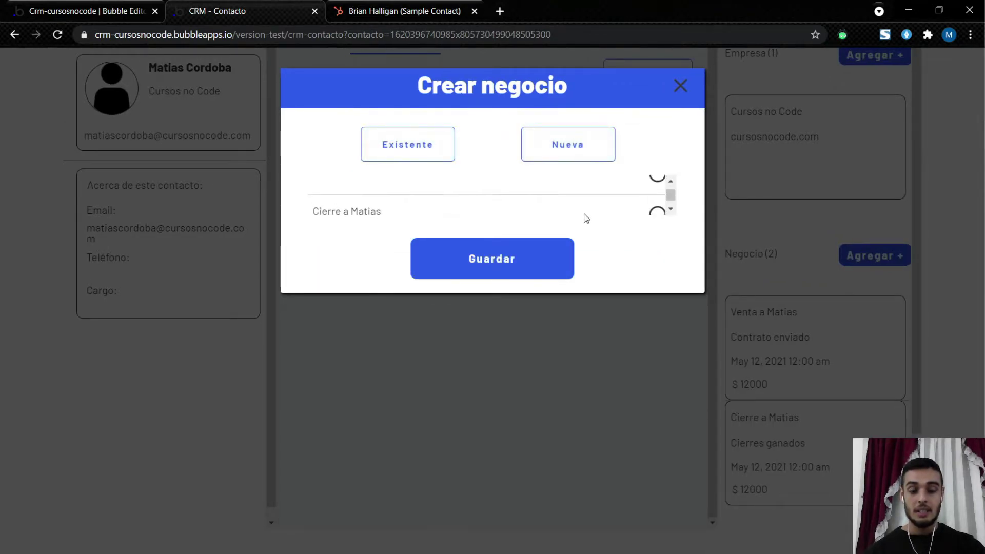
scroll(583, 218, "up", 1)
scroll(580, 222, "down", 1)
scroll(569, 203, "up", 1)
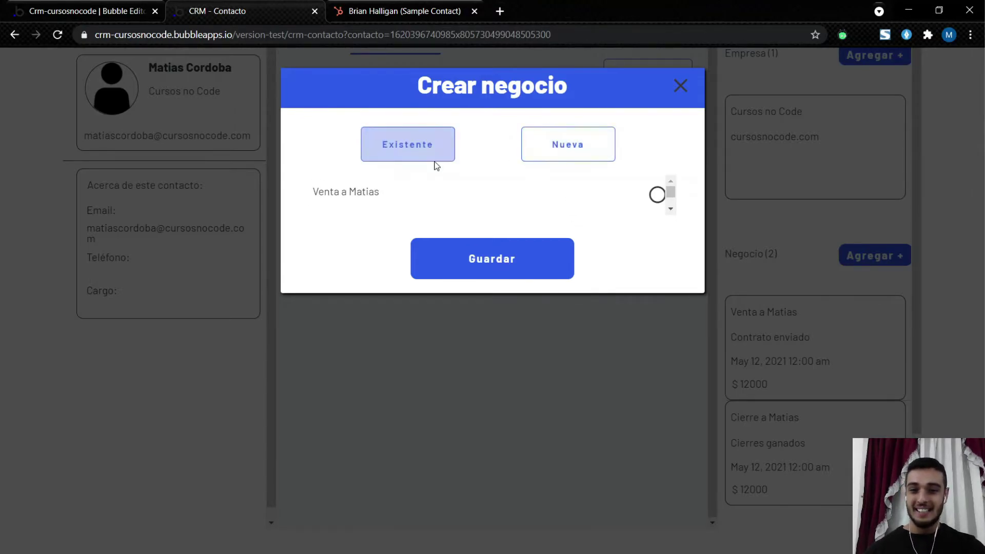
left_click(574, 148)
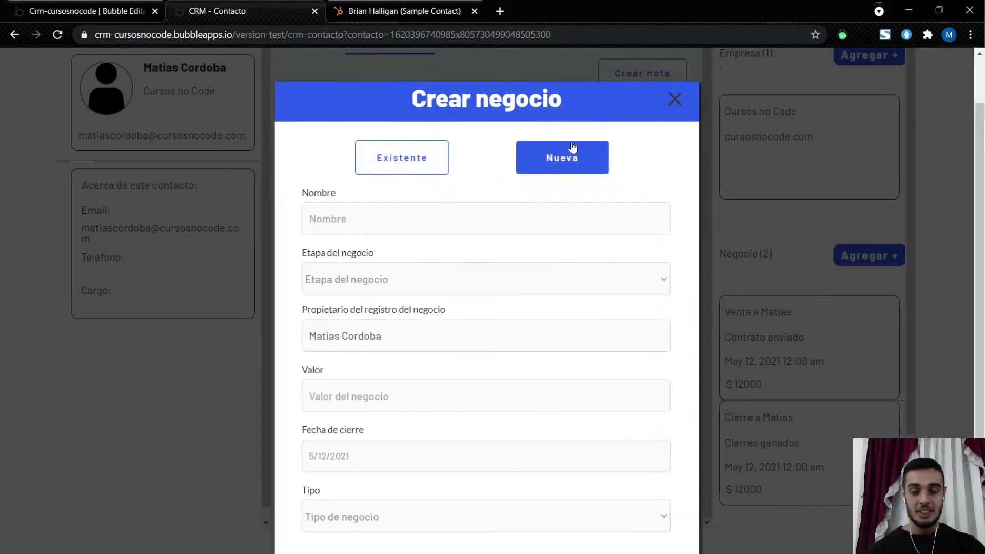
left_click(434, 173)
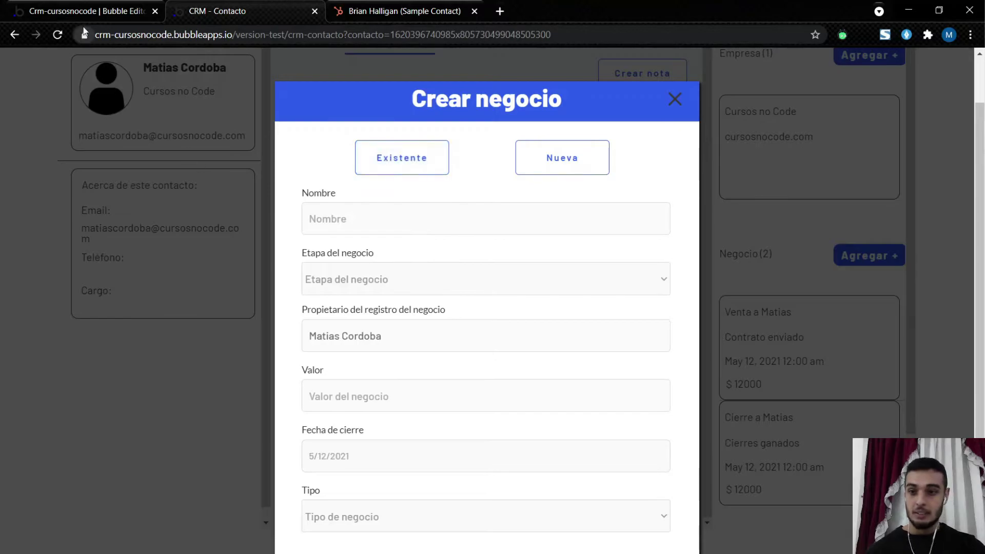
Step: In the Bubble editor, set the layout style of the Crear negocio popup's existing-deal repeating group to Ext. vertical scrolling
left_click(84, 11)
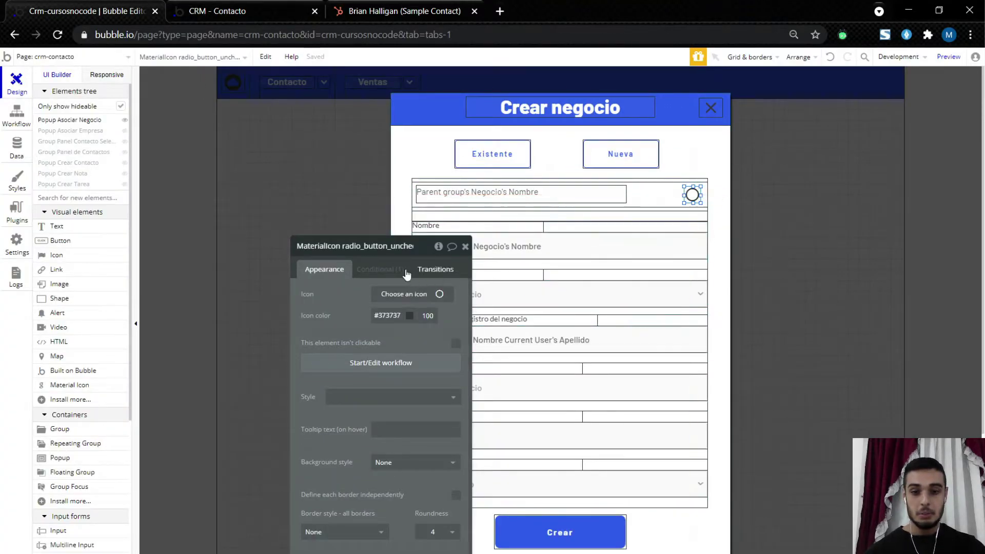
left_click_drag(341, 295, 201, 191)
left_click(626, 209)
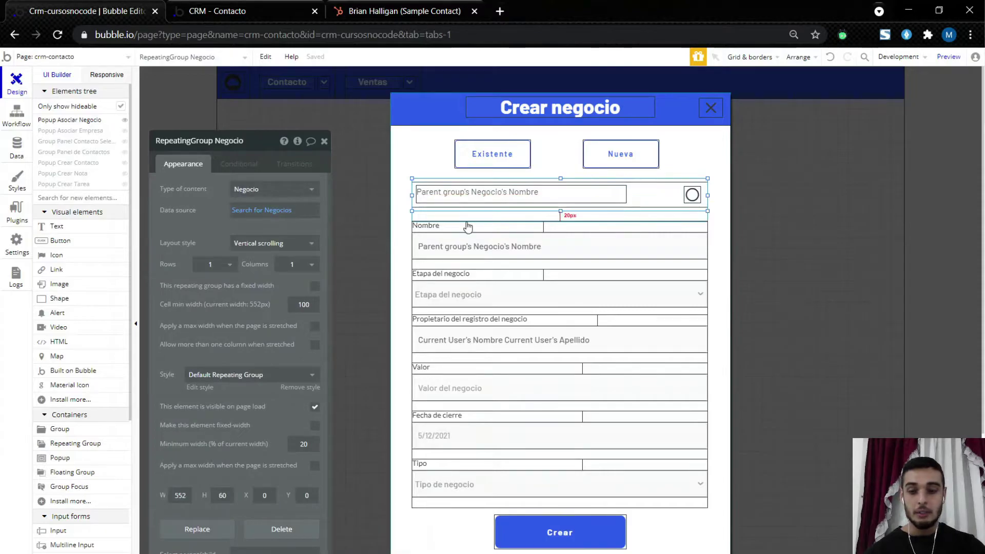
left_click(279, 249)
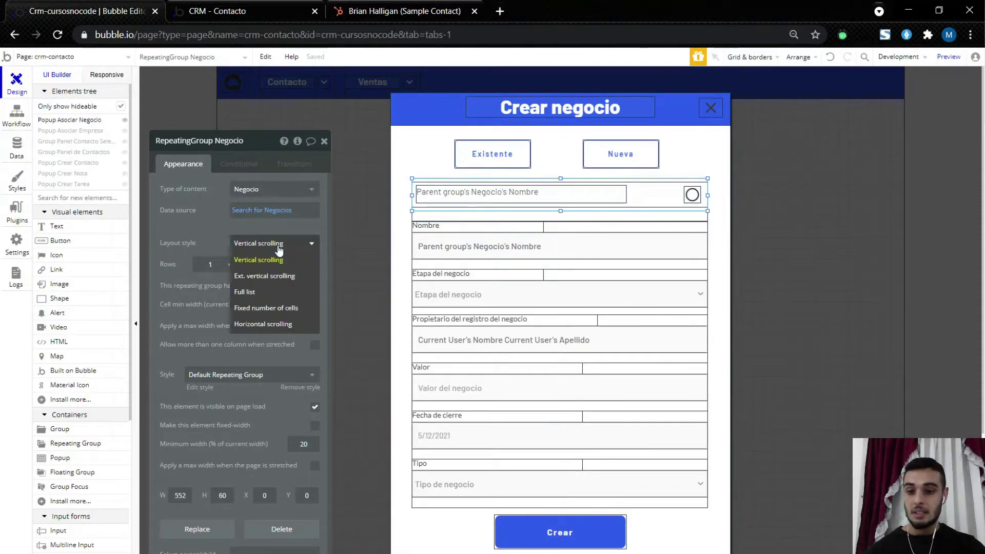
left_click(276, 276)
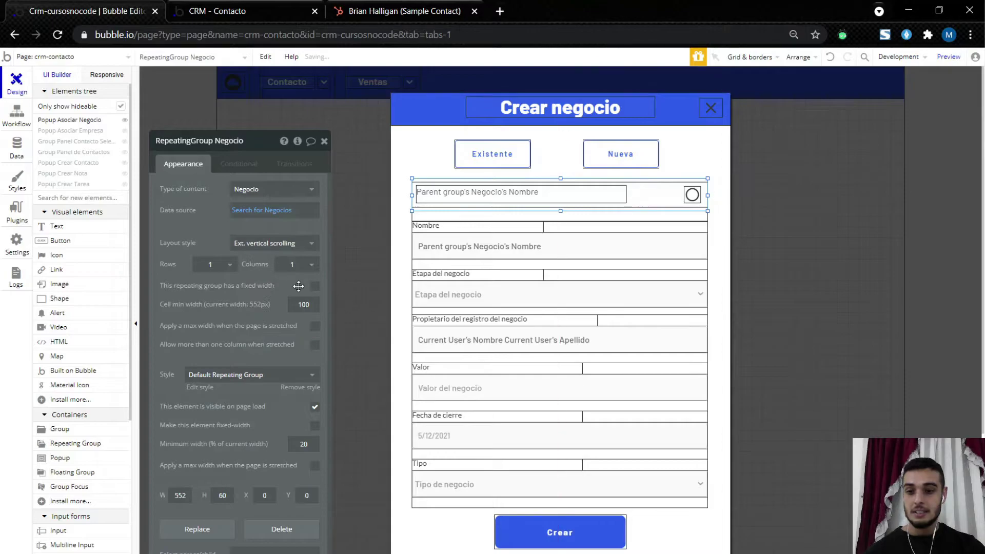
Step: Refresh the contact page preview, reopen the Crear negocio popup and check its Existente deal list
left_click(230, 11)
left_click(341, 66)
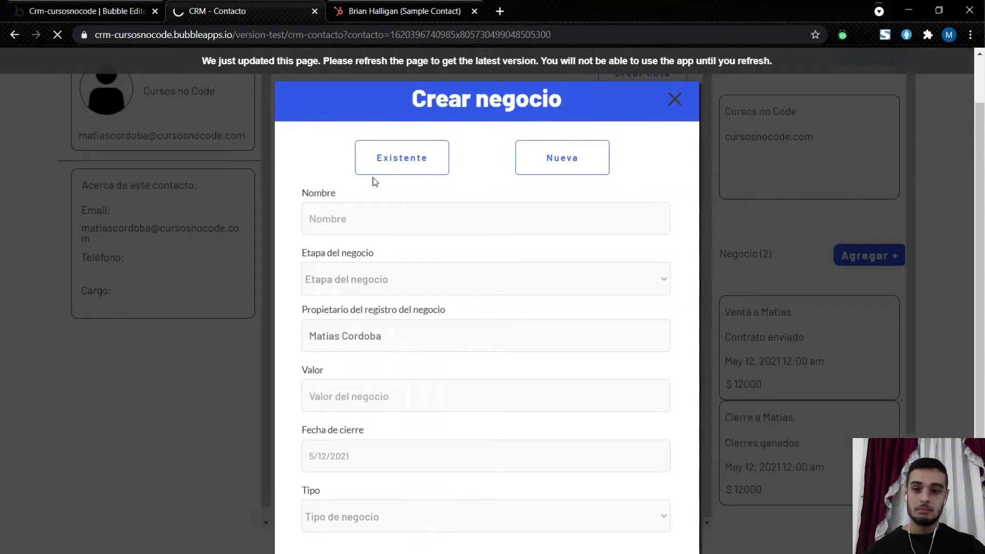
left_click(359, 170)
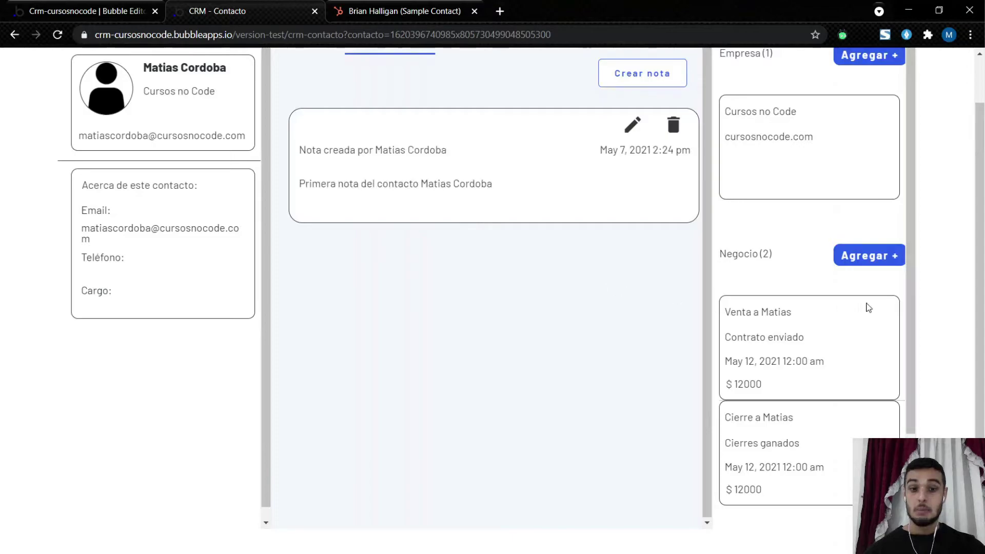
left_click(881, 268)
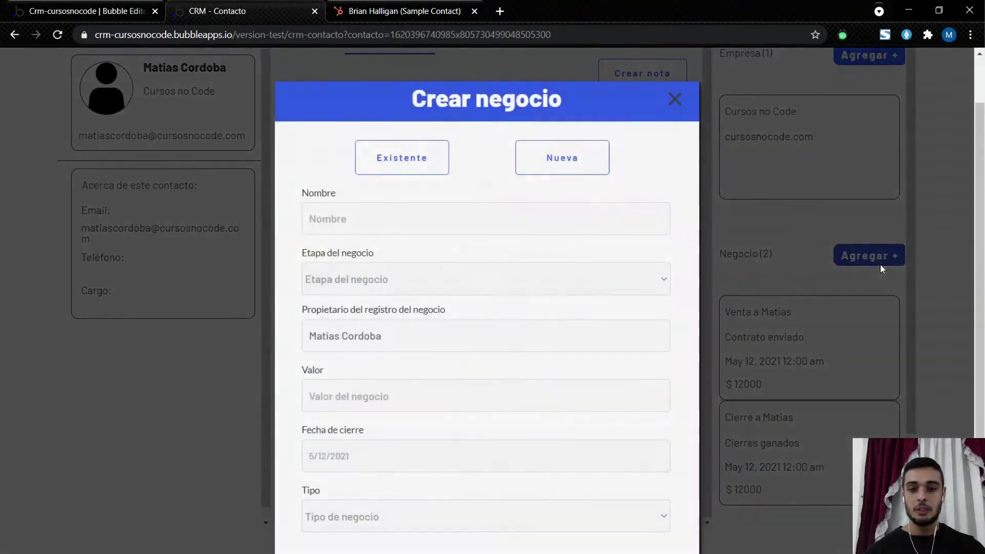
left_click(442, 168)
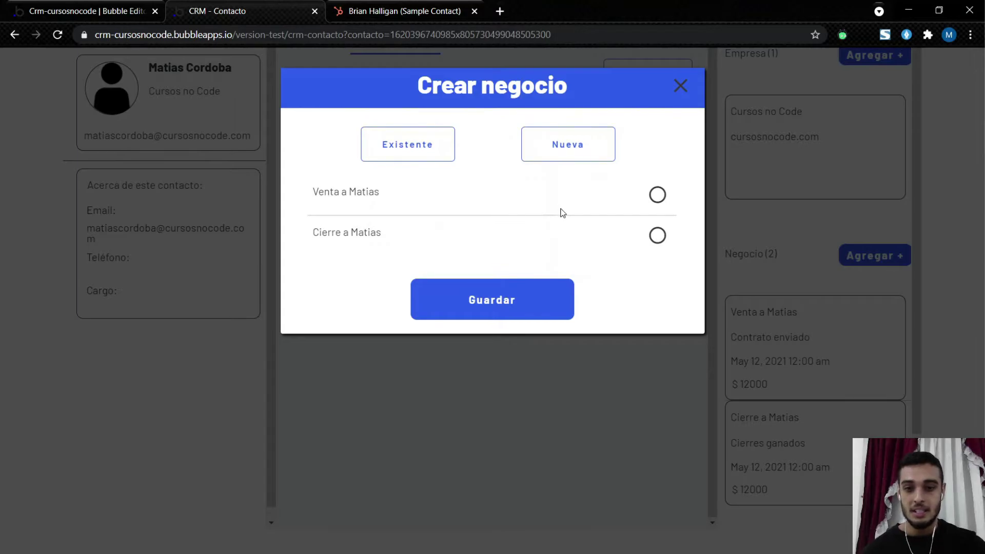
Step: Return to the Bubble editor and open the database's App data to inspect the stored records
left_click(82, 11)
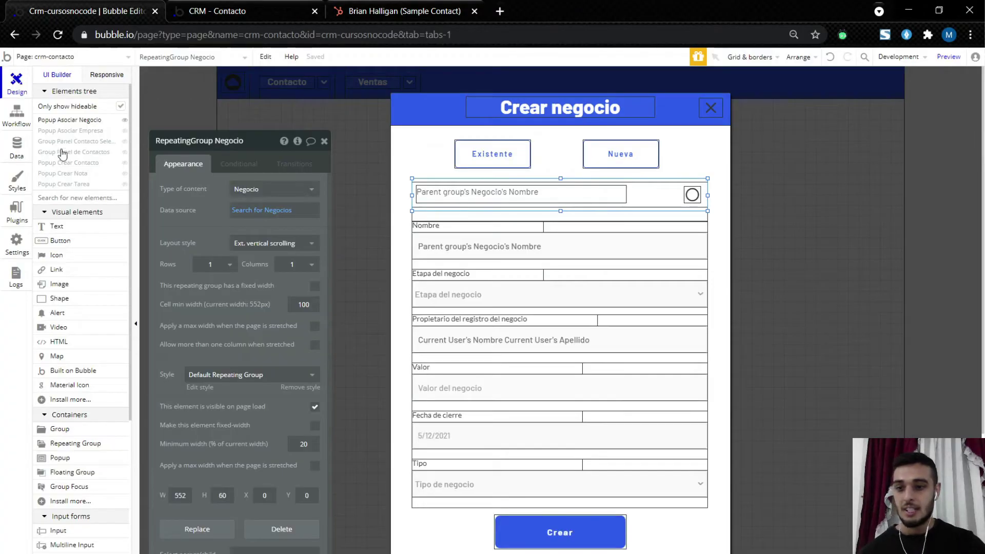
left_click(27, 149)
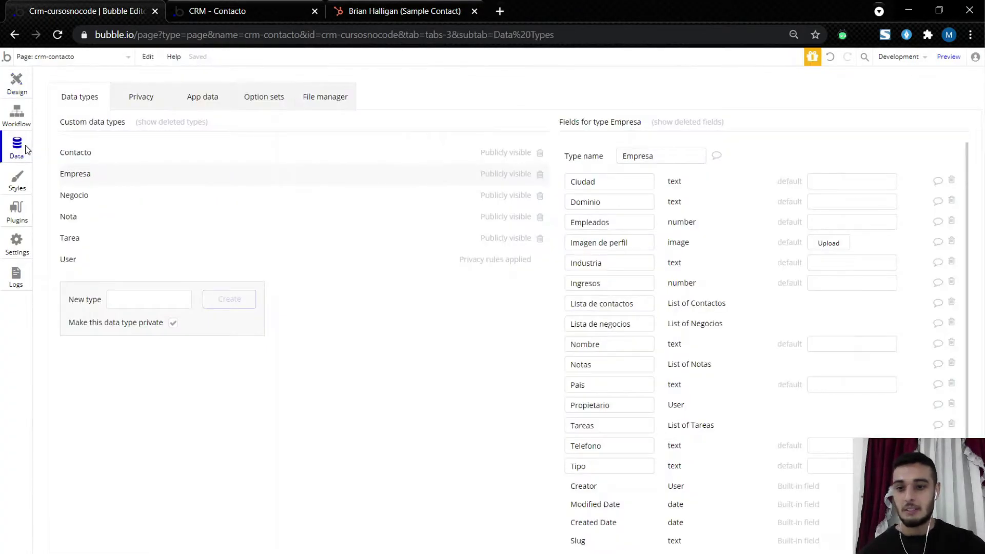
left_click(187, 102)
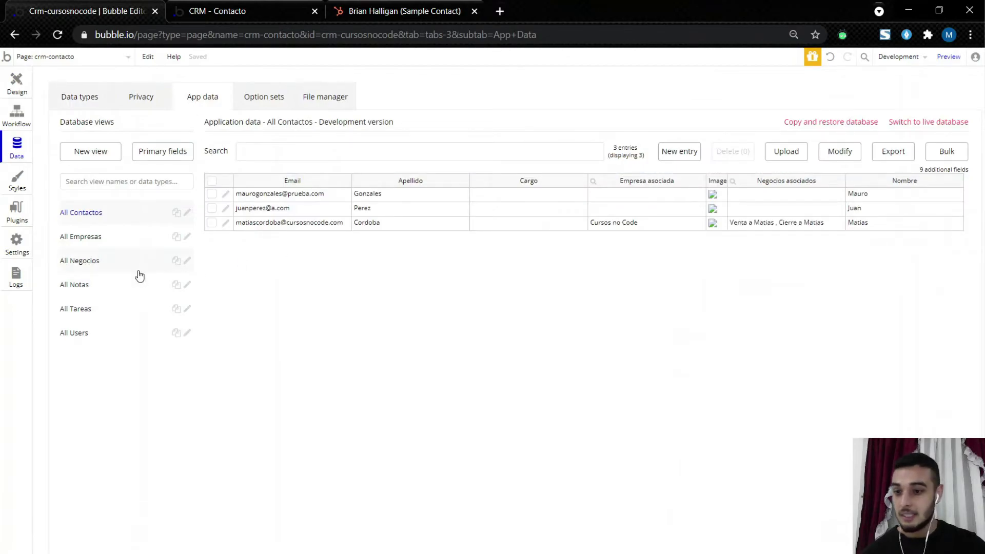
Step: Remove the associated contact from the Negocio entry in stage Cierres ganados and save the entry
left_click(103, 269)
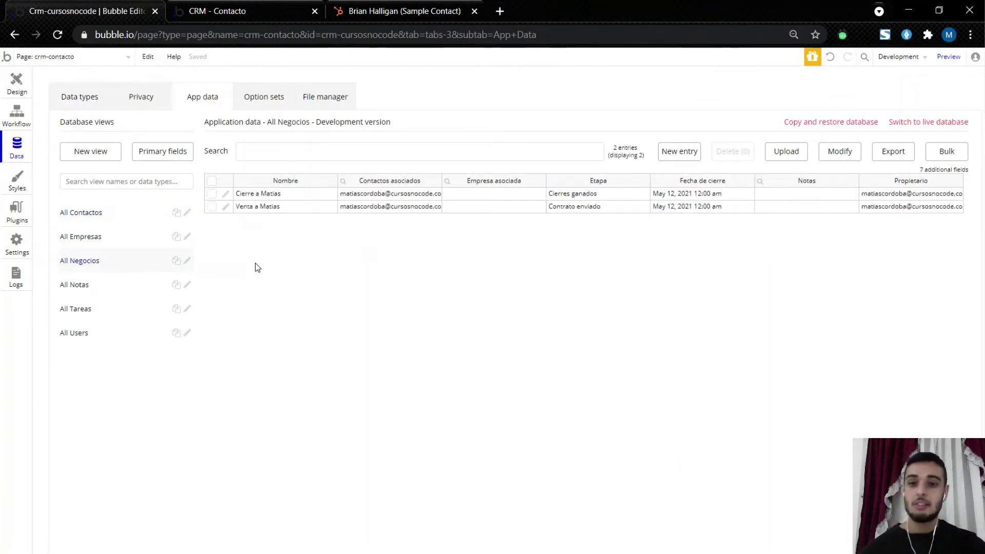
left_click(226, 194)
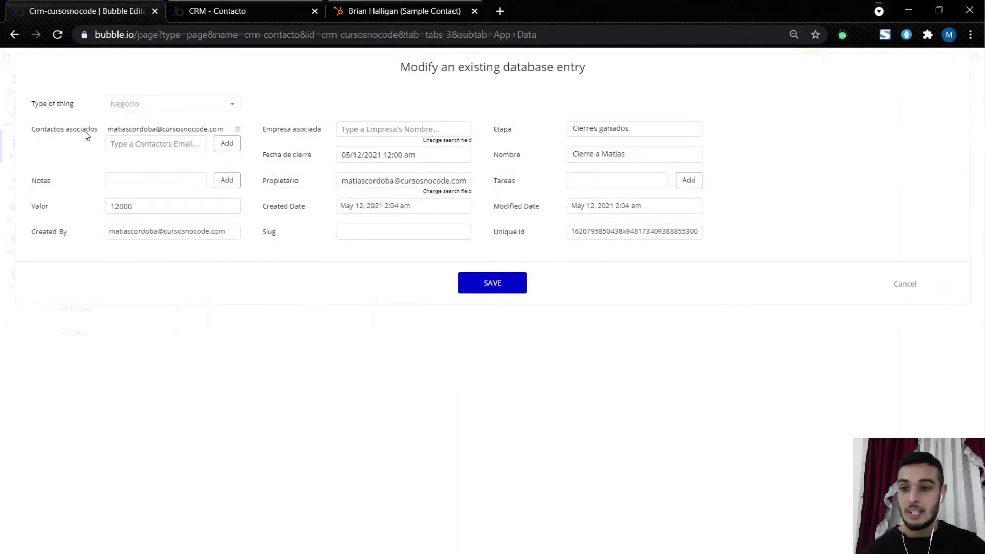
left_click(237, 133)
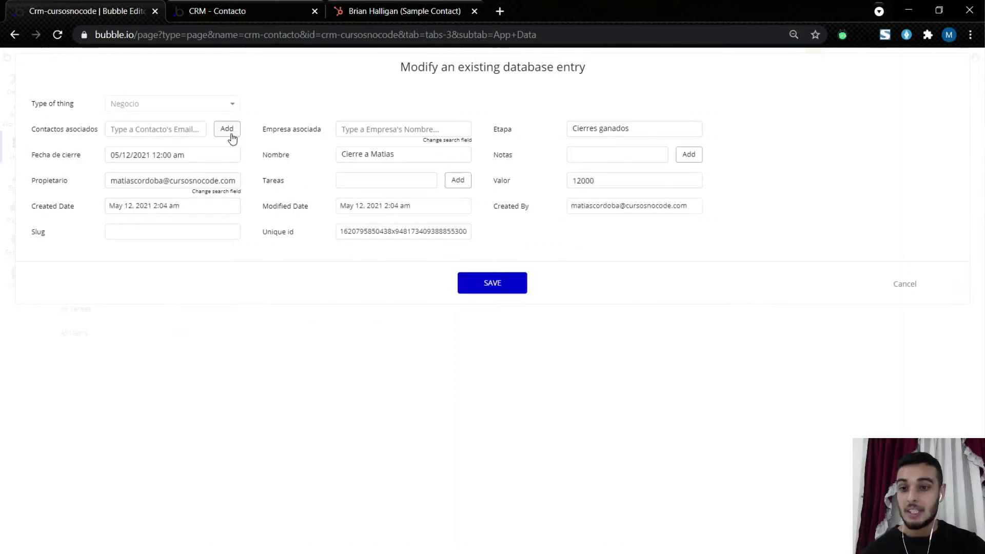
left_click(507, 292)
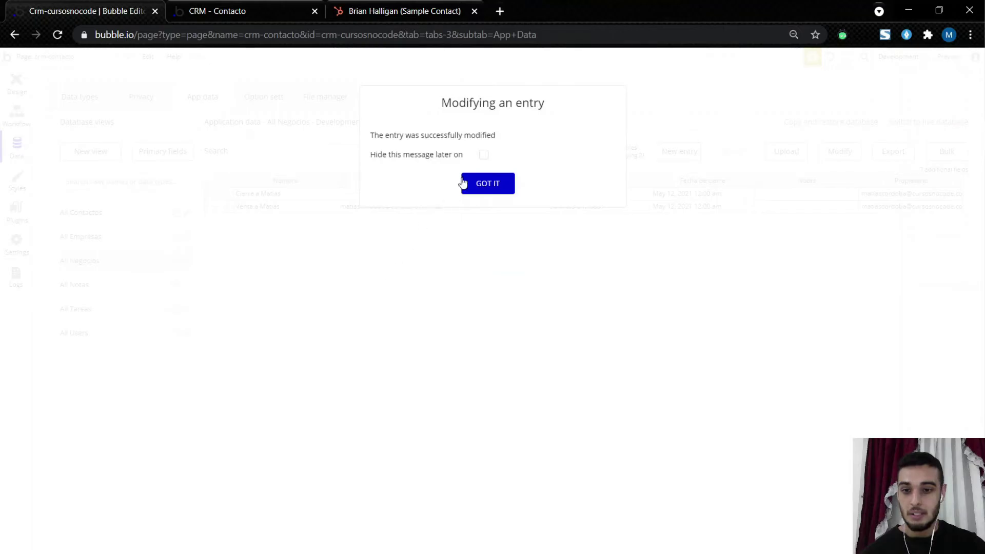
left_click(487, 191)
Step: Remove the associated contact from the Negocio entry in stage Contrato enviado and save the entry
left_click(227, 206)
left_click(237, 131)
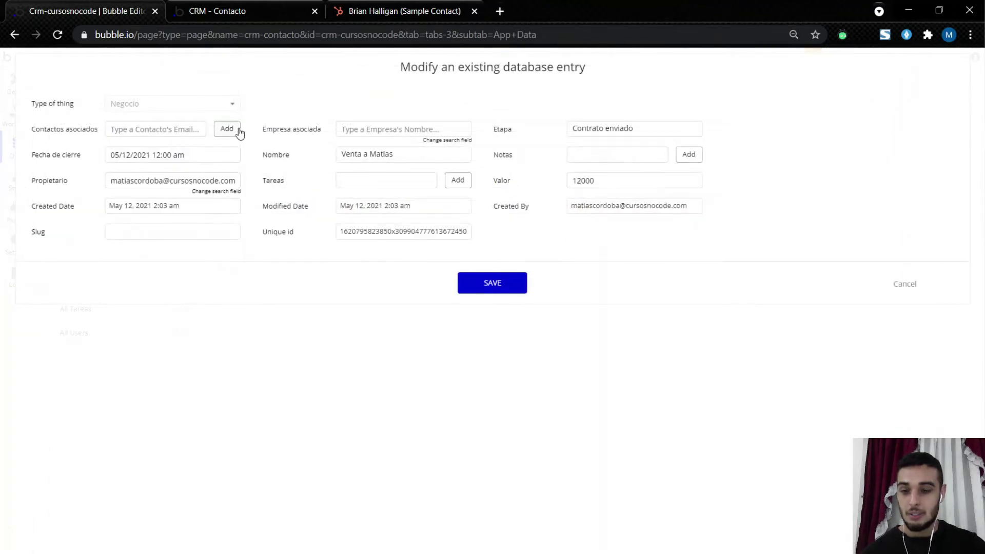
left_click(510, 285)
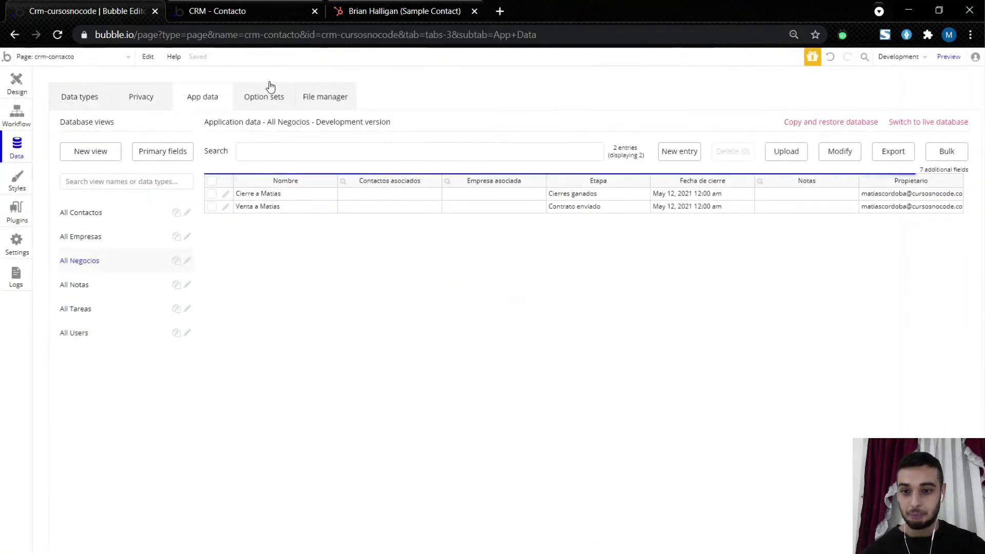
Step: Switch to the CRM - Contacto preview and try selecting an existing deal with its radio icon in the Crear negocio popup
left_click(241, 7)
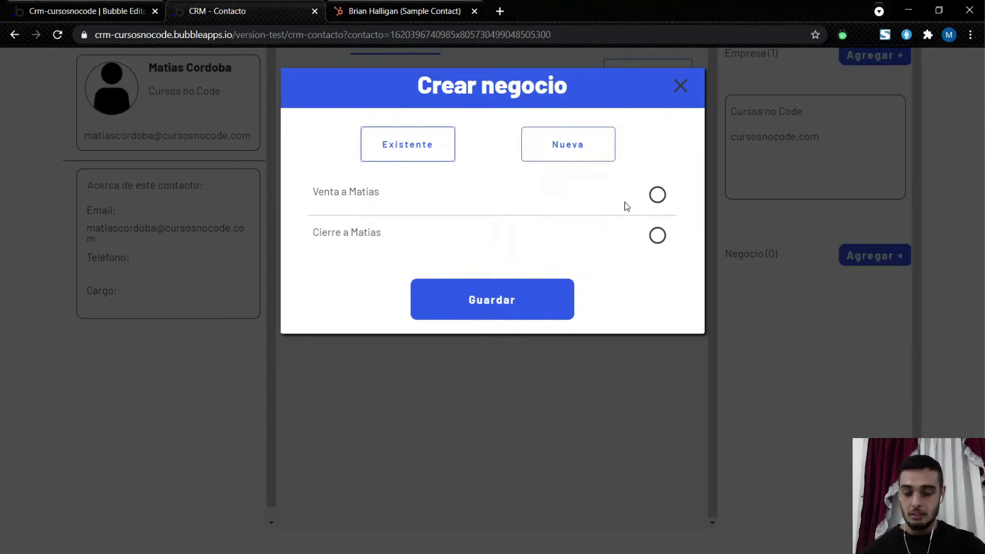
left_click(657, 238)
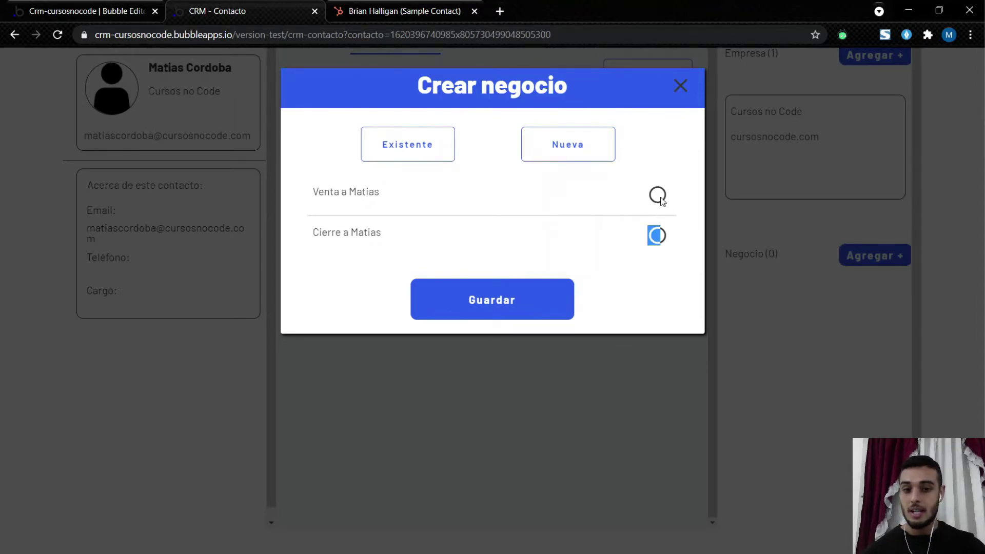
left_click(637, 249)
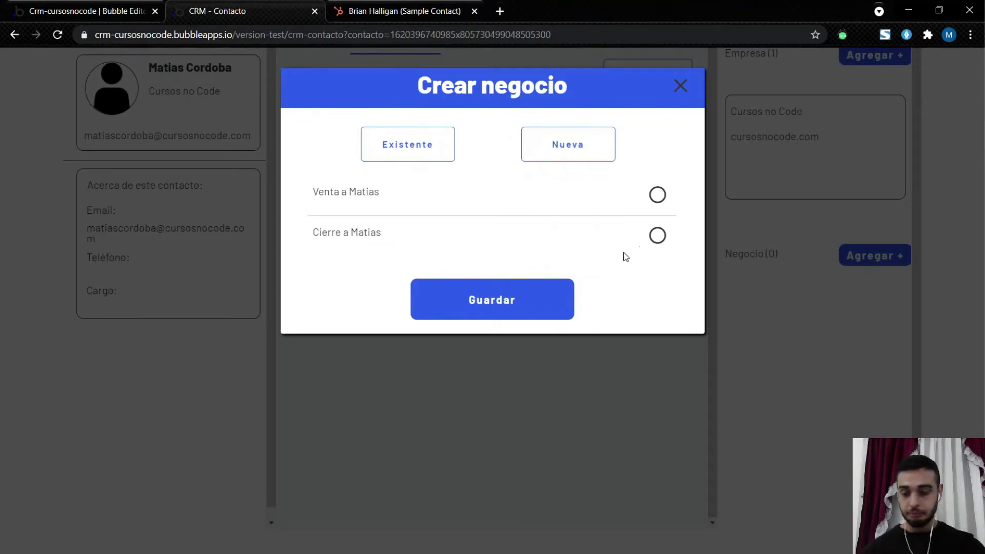
Step: Return to the Bubble editor and create a click workflow for the unchecked radio icon in RepeatingGroup Negocio
left_click(124, 6)
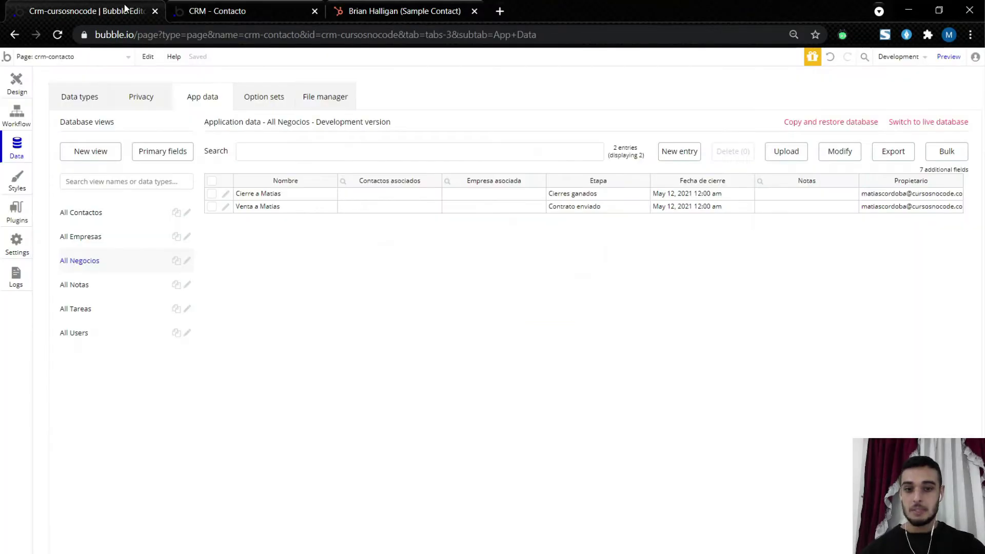
left_click(16, 83)
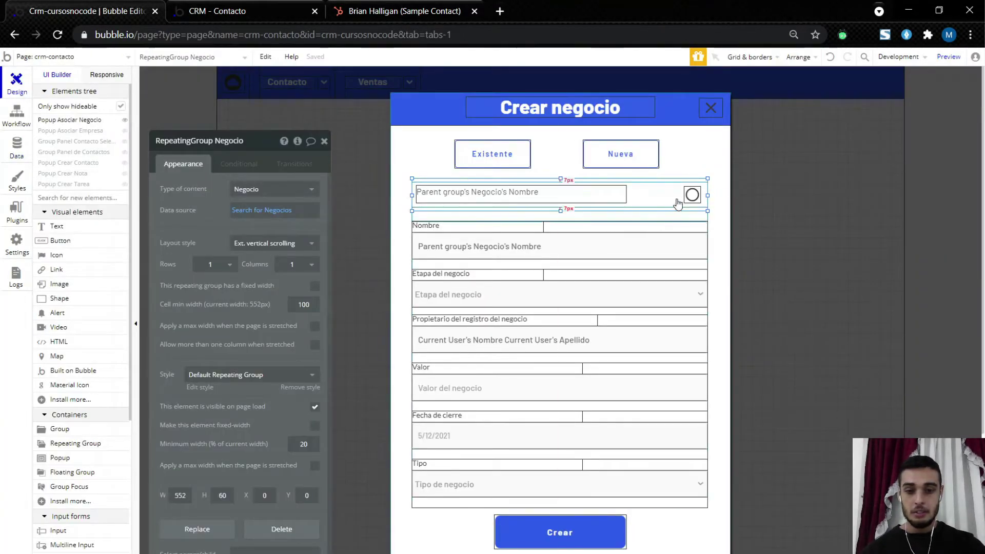
left_click(692, 195)
left_click_drag(199, 213, 233, 173)
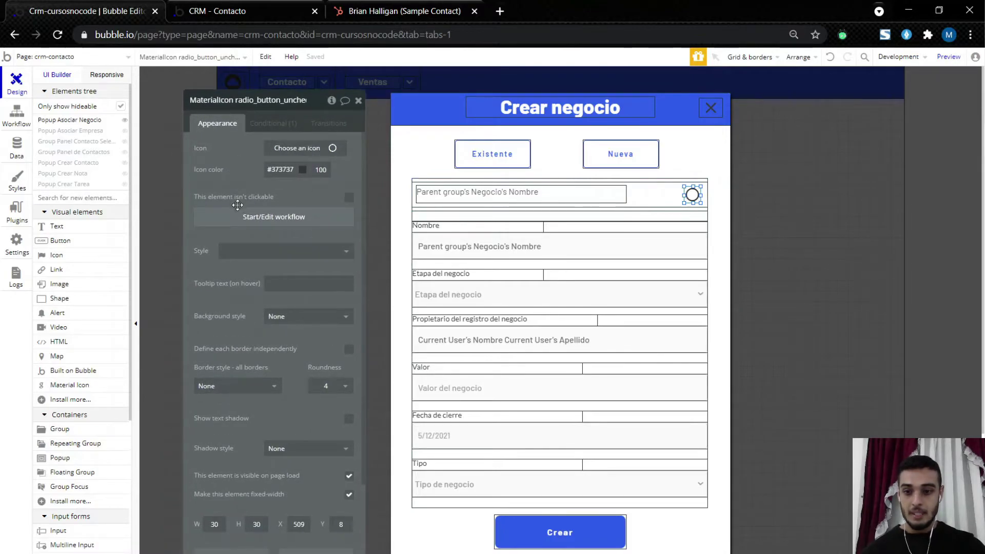
left_click(244, 220)
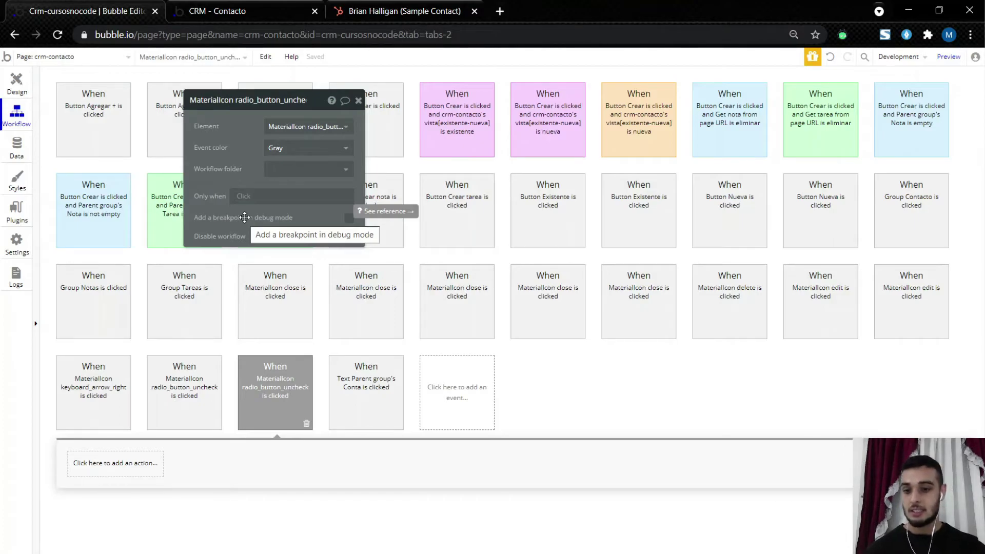
left_click_drag(224, 173, 366, 235)
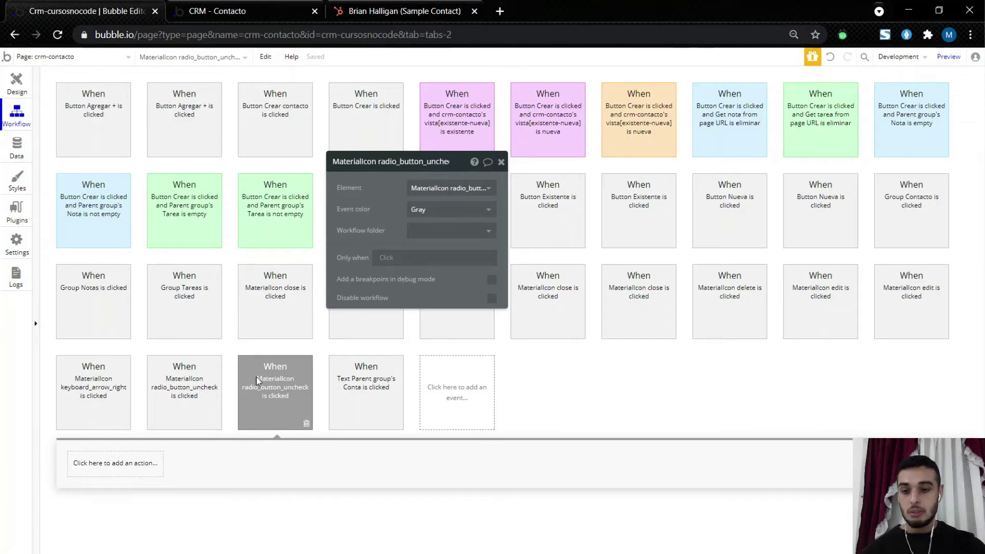
Step: Add a Set state action to the radio icon's workflow, with the crm-contacto page as its element
left_click(267, 11)
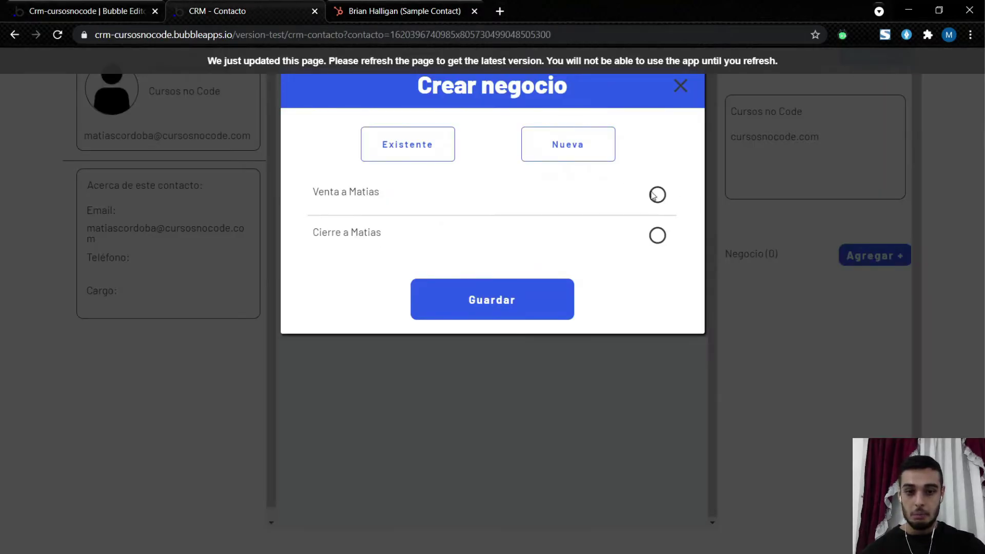
left_click(87, 11)
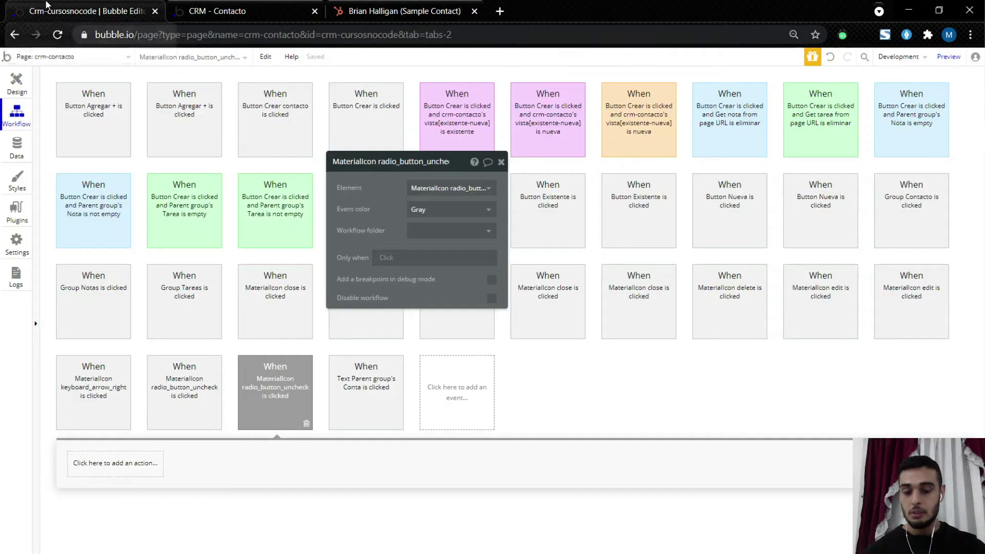
left_click(73, 462)
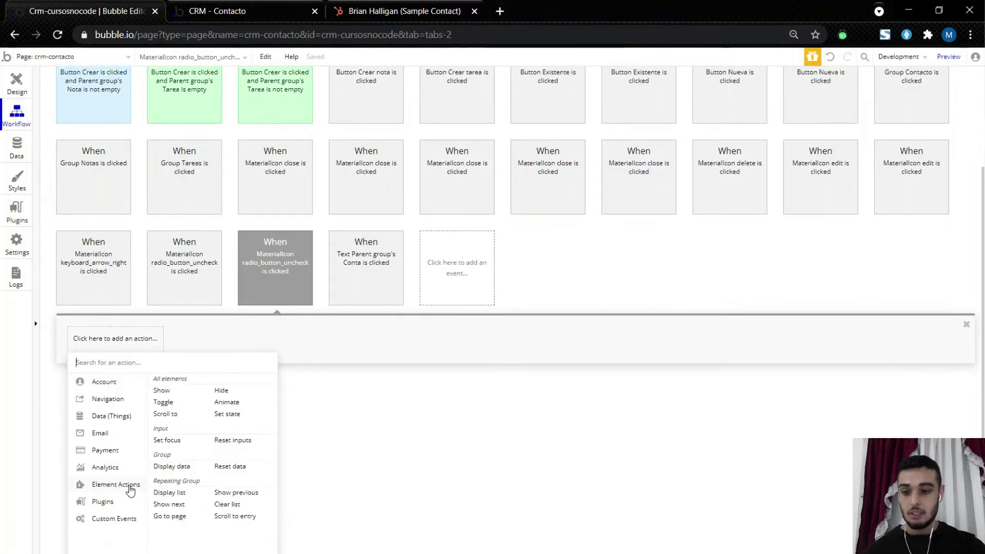
left_click(228, 415)
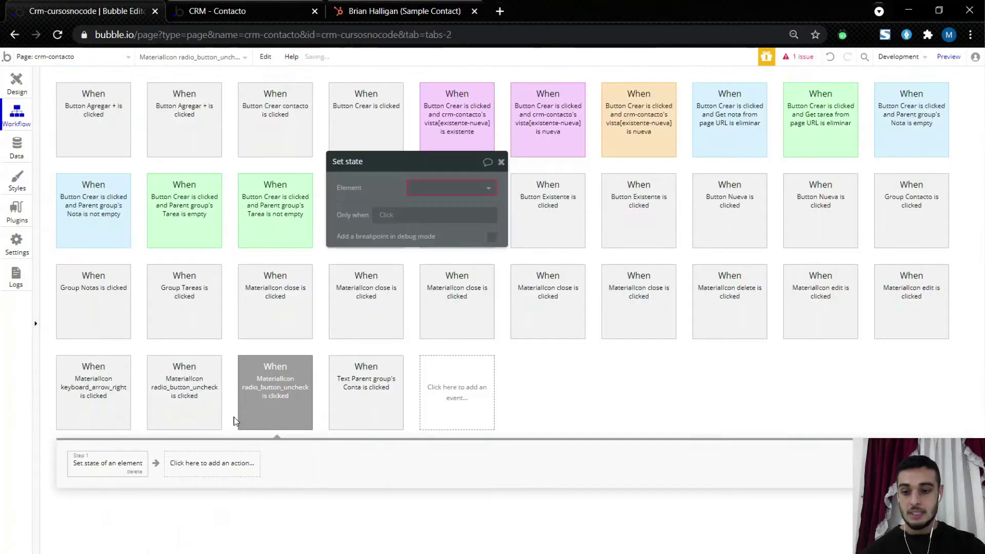
left_click(430, 188)
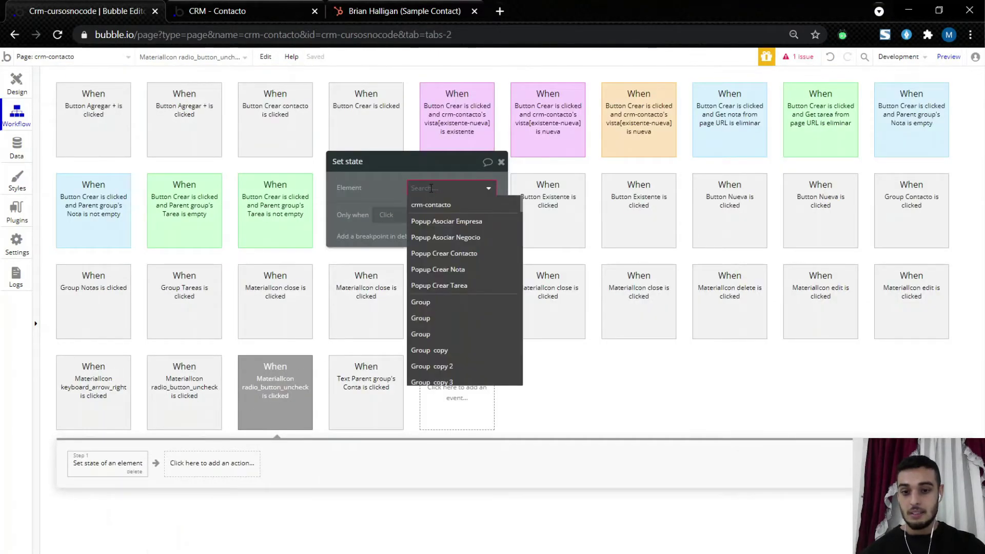
left_click(431, 205)
left_click(436, 211)
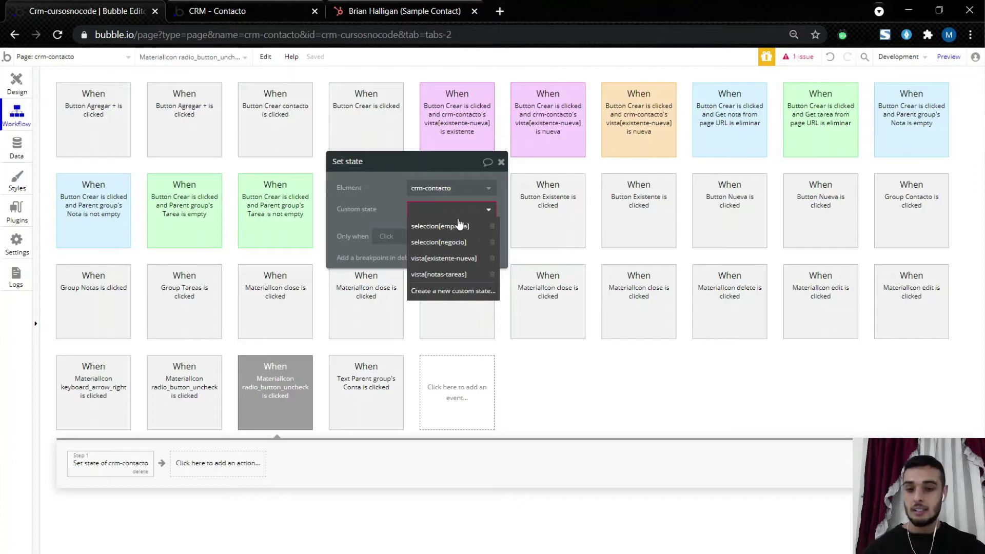
left_click(452, 292)
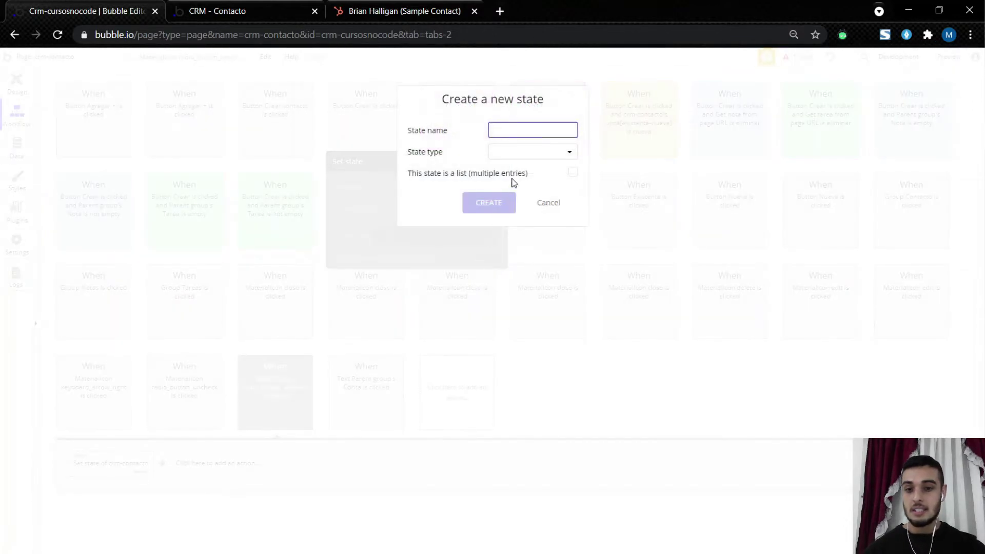
left_click(552, 208)
left_click(435, 212)
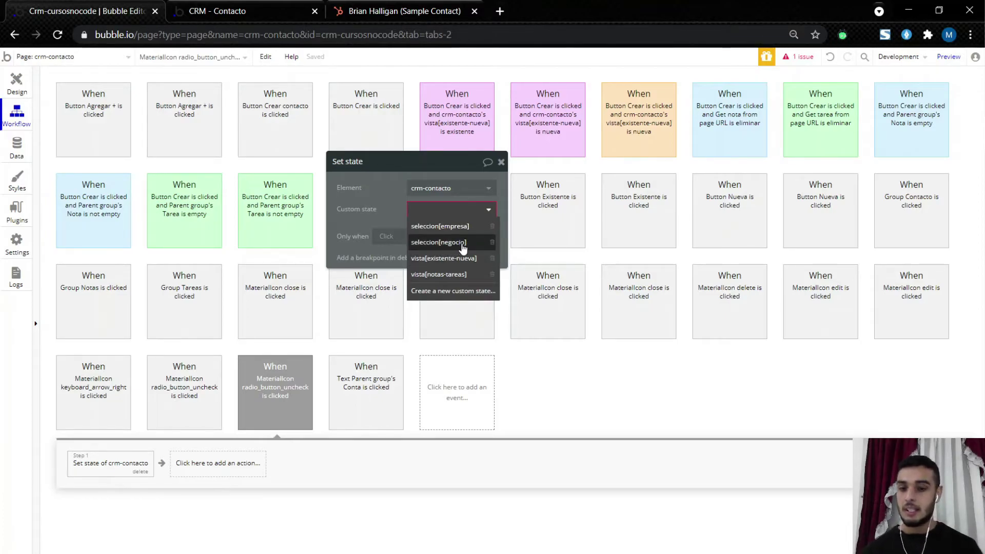
Step: Check the list setting of seleccion[negocio] in the crm-contacto page's custom states, and choose it as the Set state action's custom state
left_click(17, 84)
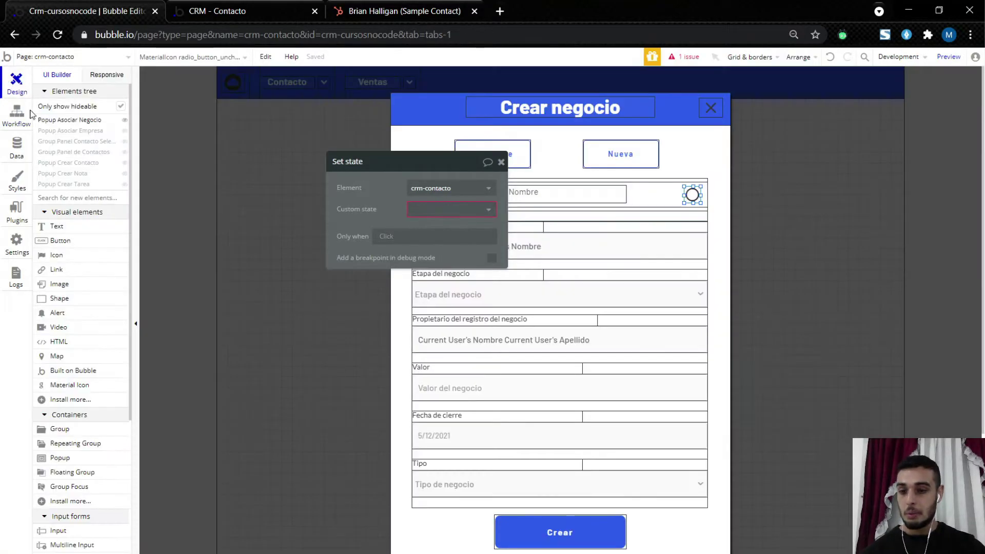
left_click(178, 227)
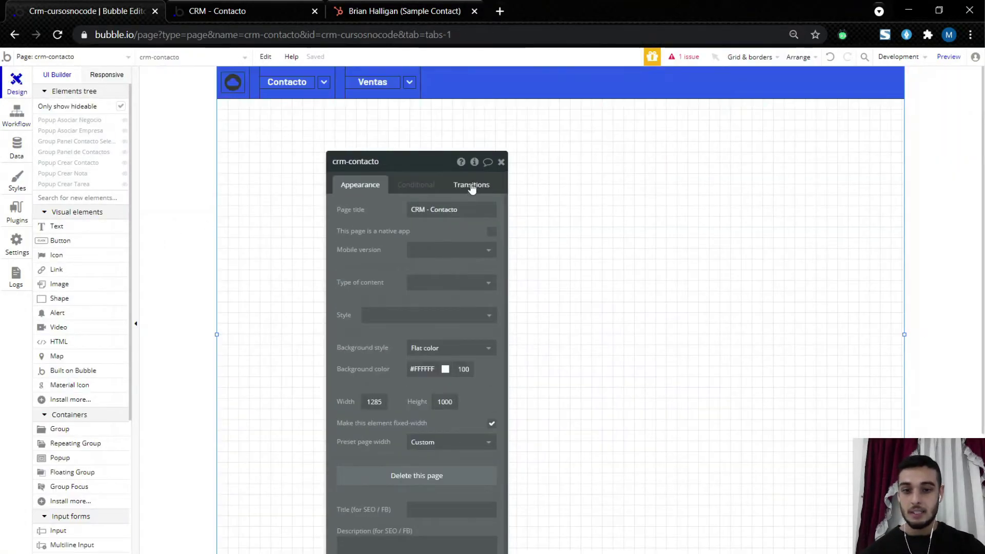
left_click(475, 166)
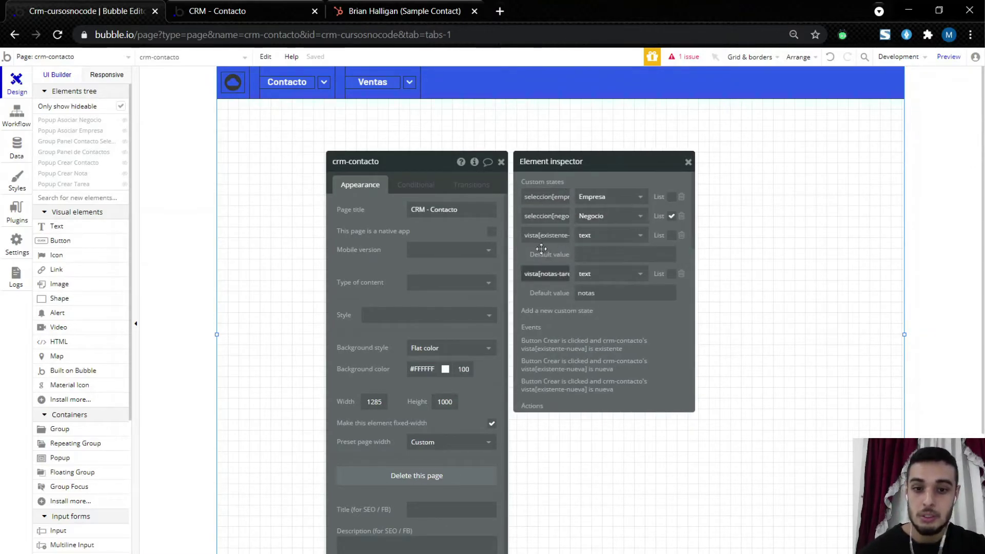
left_click_drag(529, 214, 580, 226)
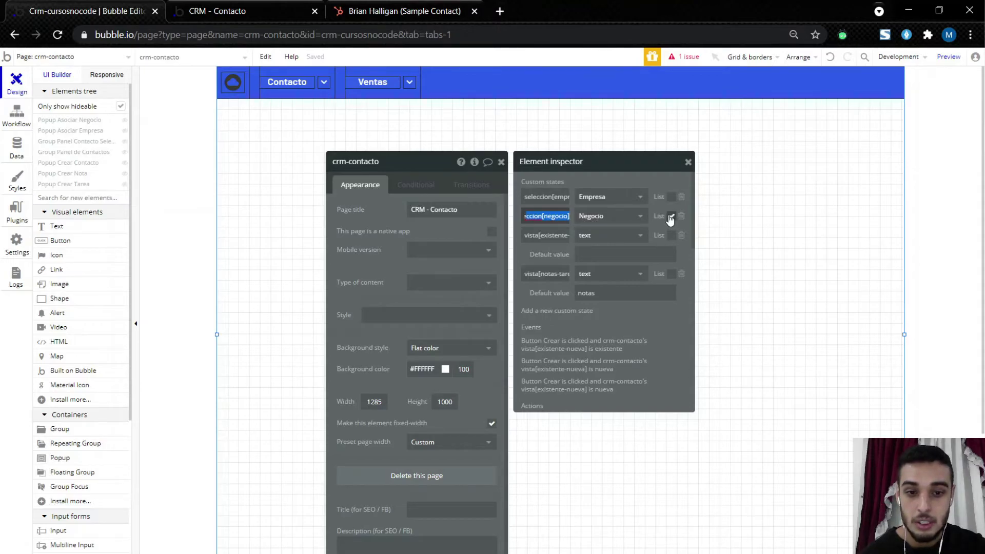
left_click(17, 127)
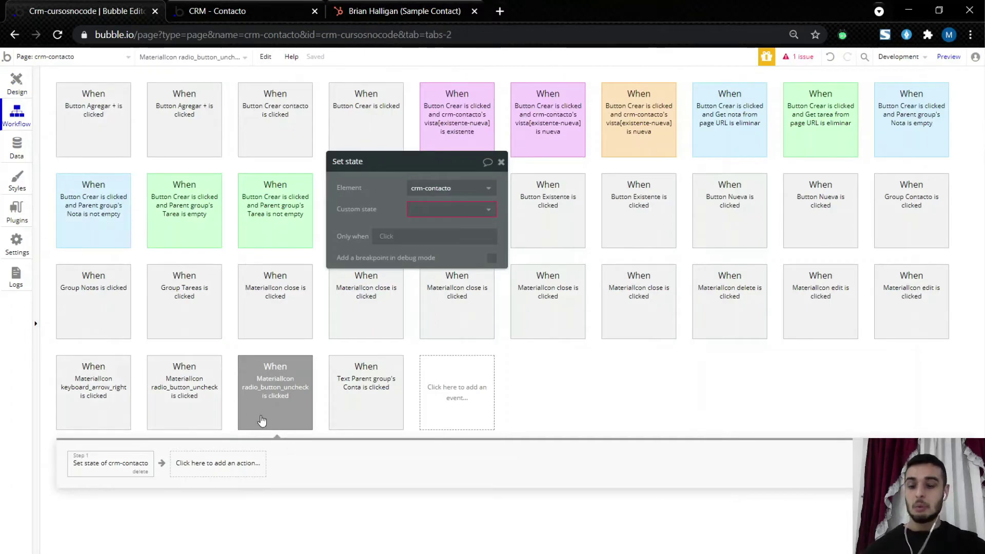
left_click(451, 209)
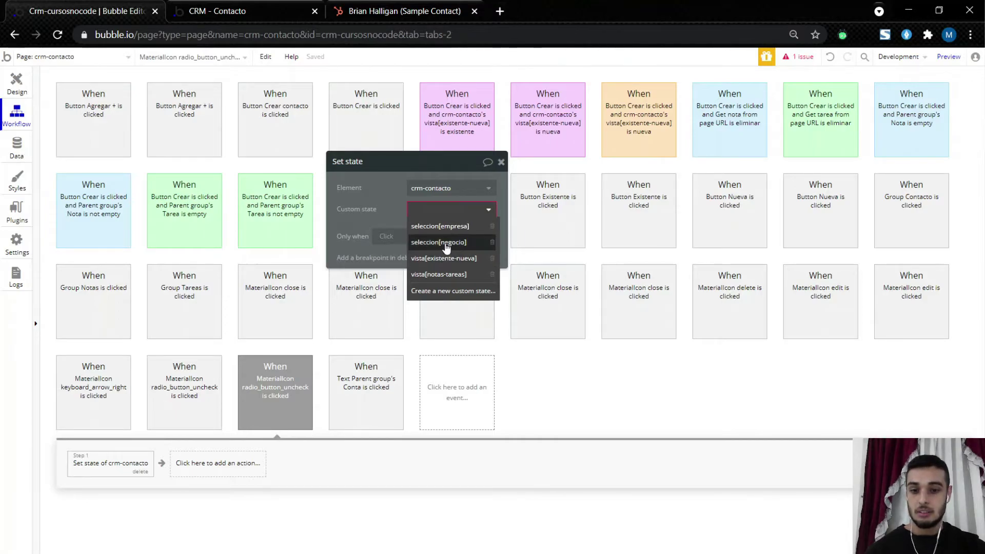
left_click(446, 243)
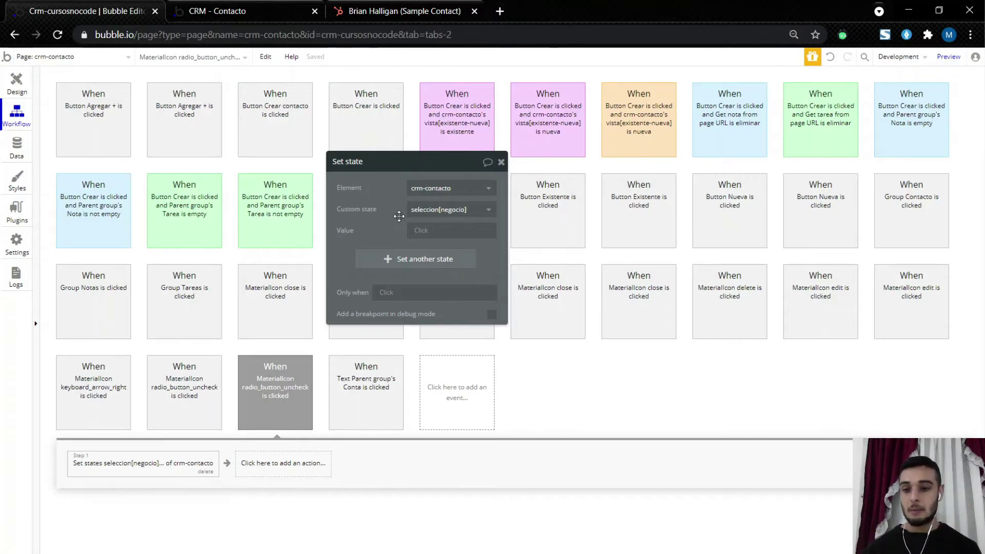
Step: Check the first existing deal in the Crear negocio popup of the CRM - Contacto preview, and return to the Bubble editor
left_click(220, 11)
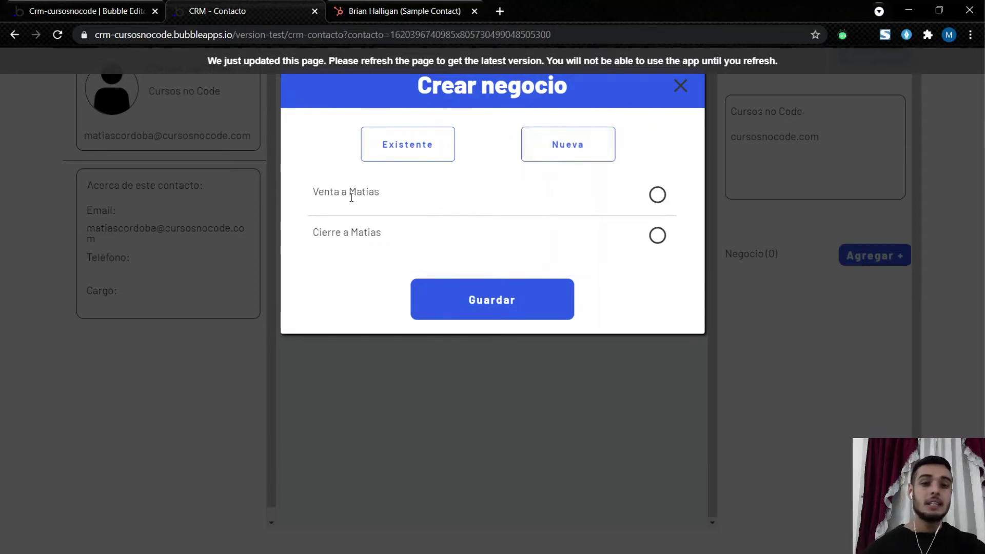
left_click_drag(294, 199, 397, 194)
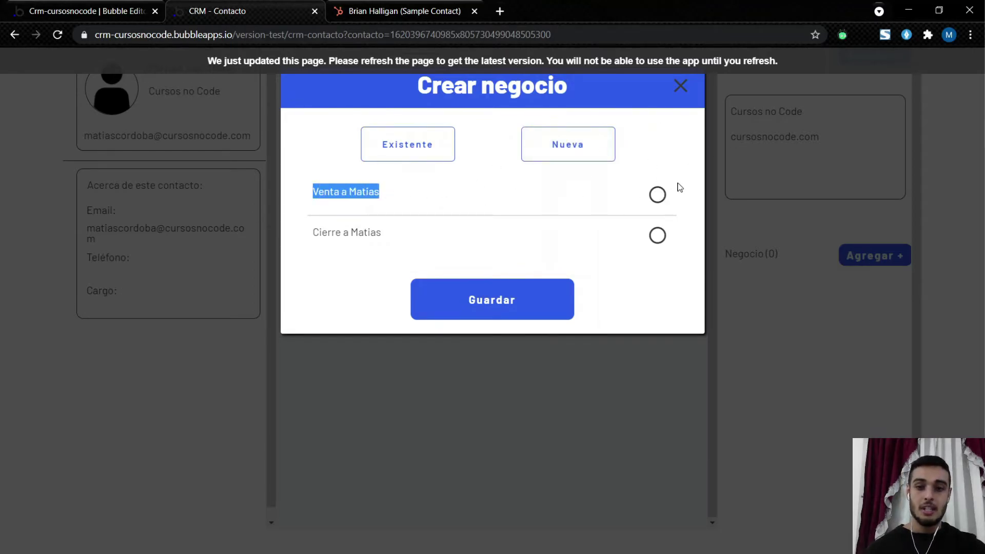
left_click(160, 8)
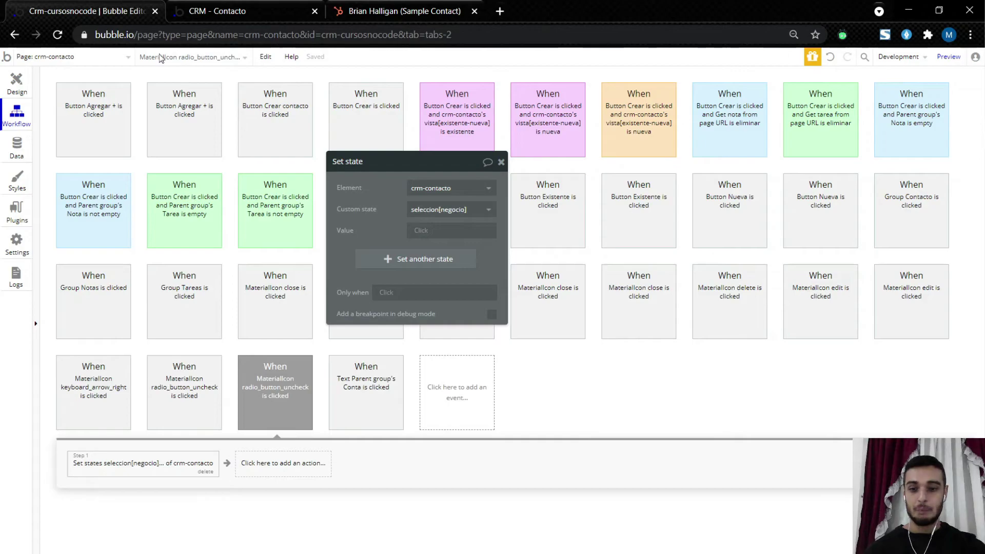
Step: Set the Set state action's value to crm-contacto's seleccion[negocio]:plus item Parent group's Negocio
left_click(419, 232)
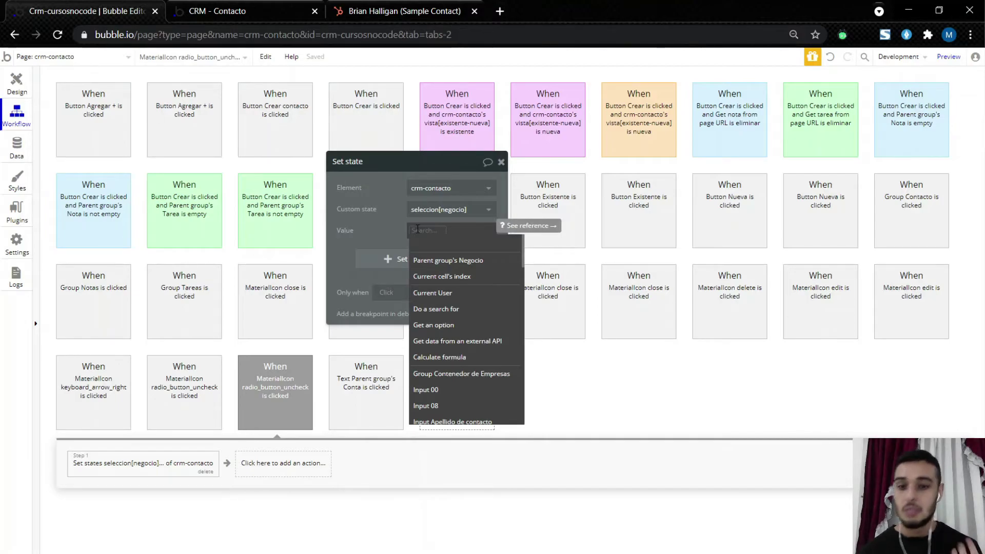
type("crm")
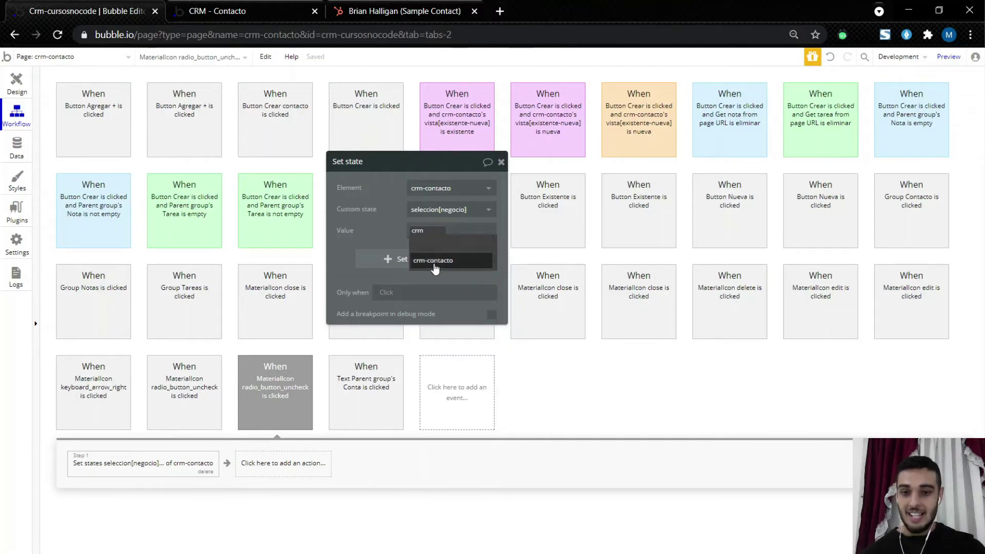
left_click(449, 259)
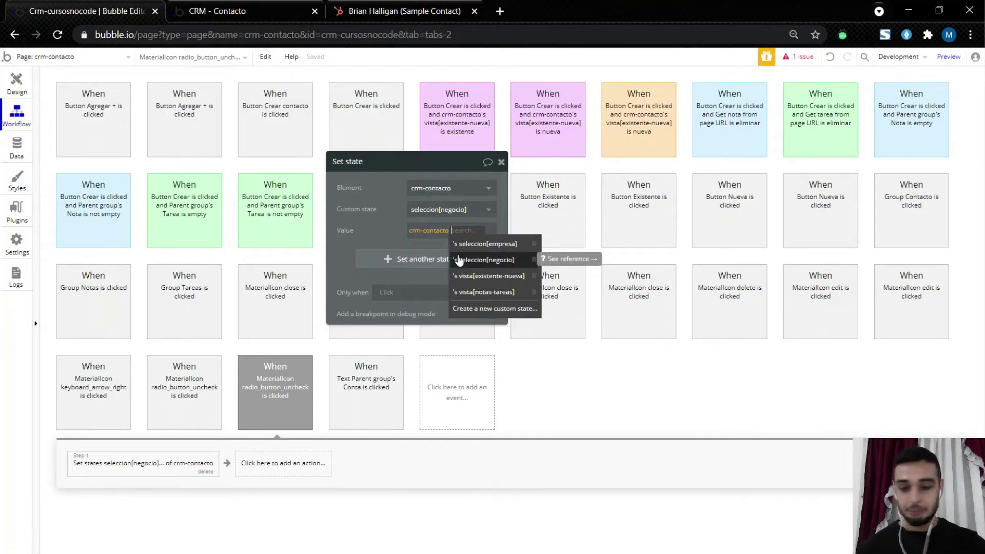
left_click(459, 260)
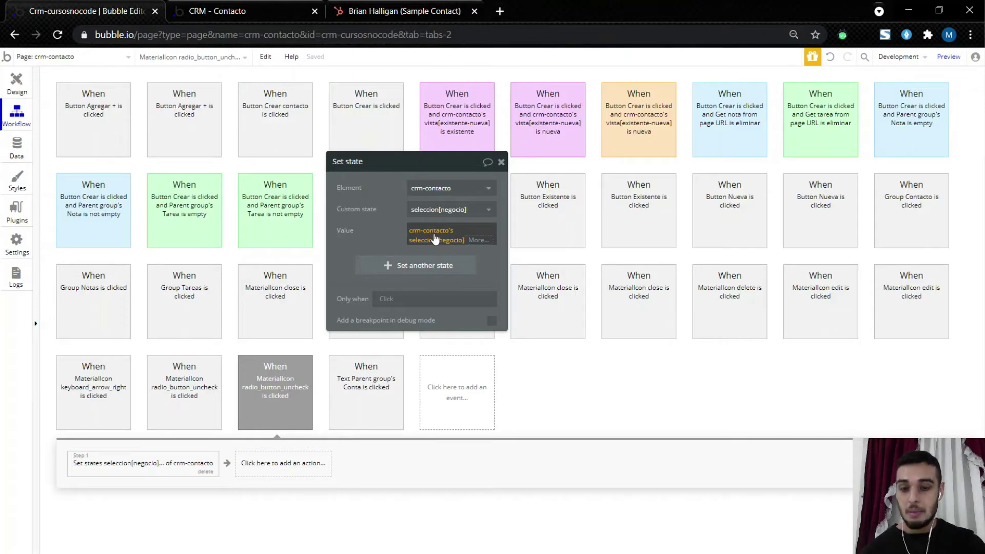
left_click(473, 242)
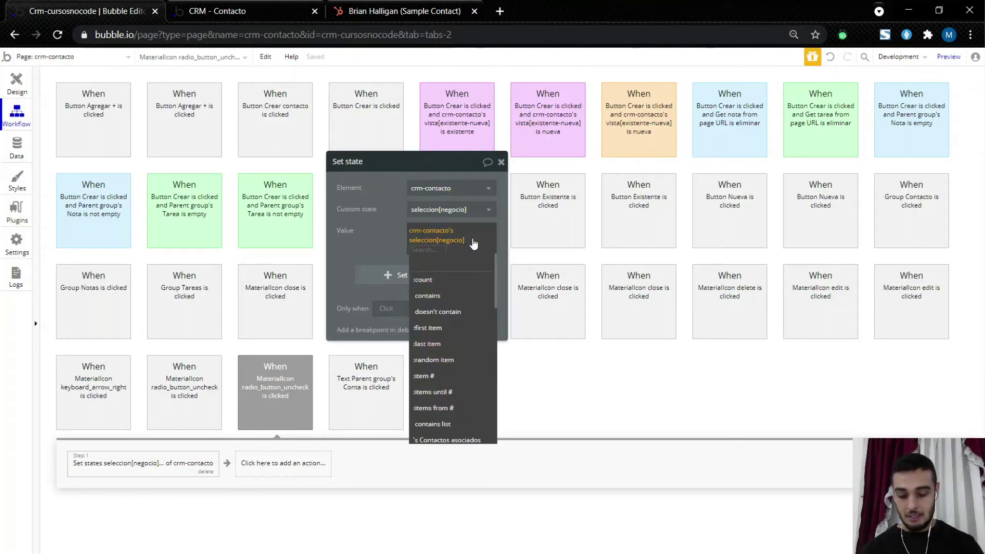
type("pl")
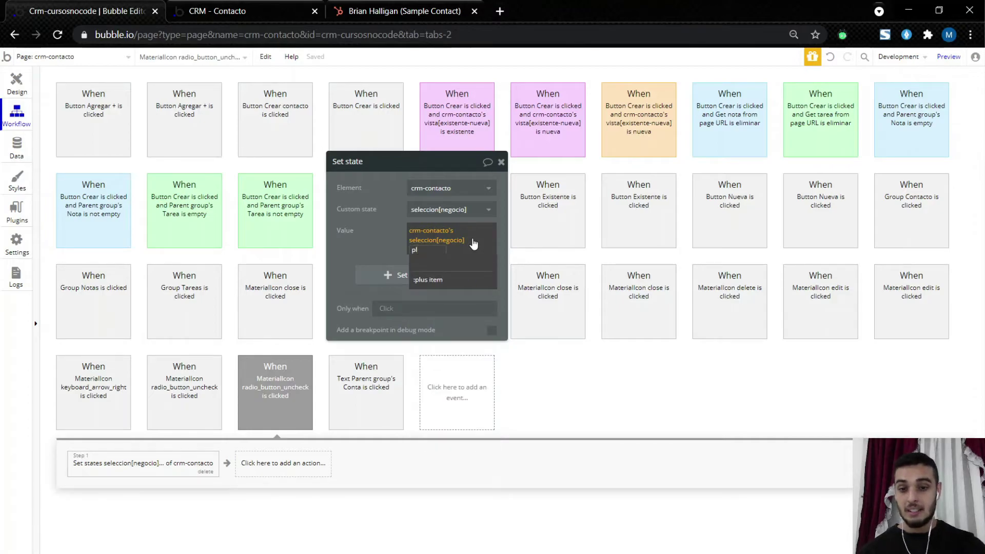
left_click(451, 281)
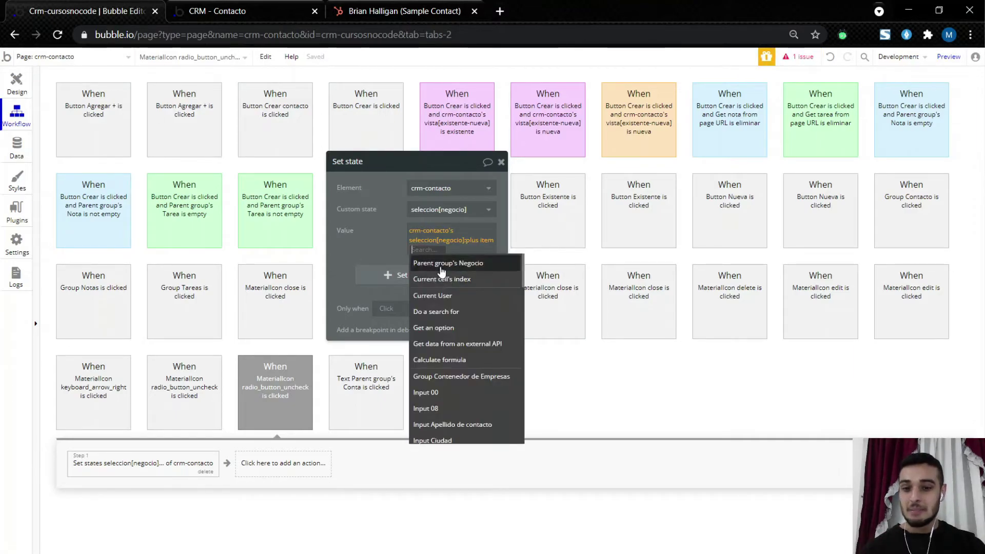
left_click(473, 265)
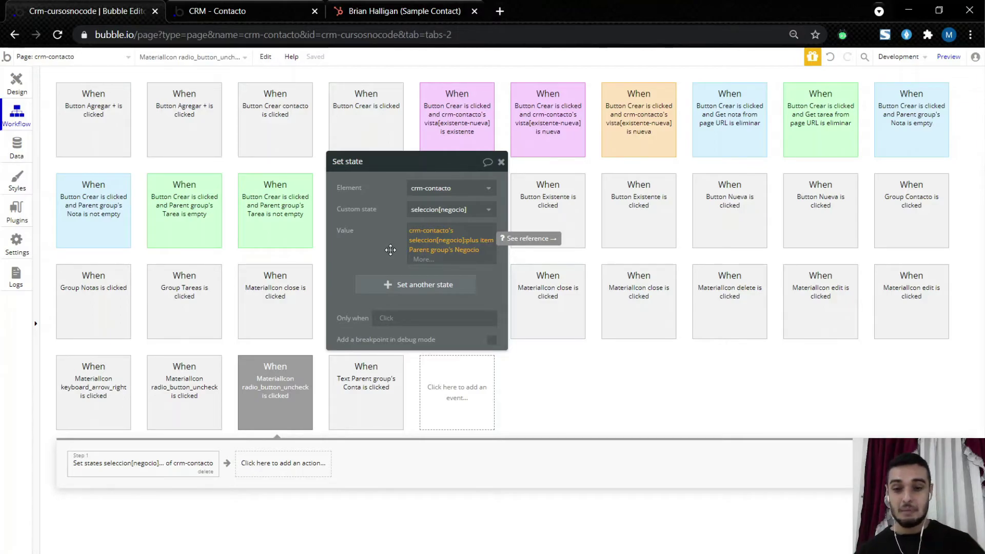
Step: Restrict the radio icon's click workflow to run only when crm-contacto's seleccion[negocio] doesn't contain Parent group's Negocio
left_click(278, 394)
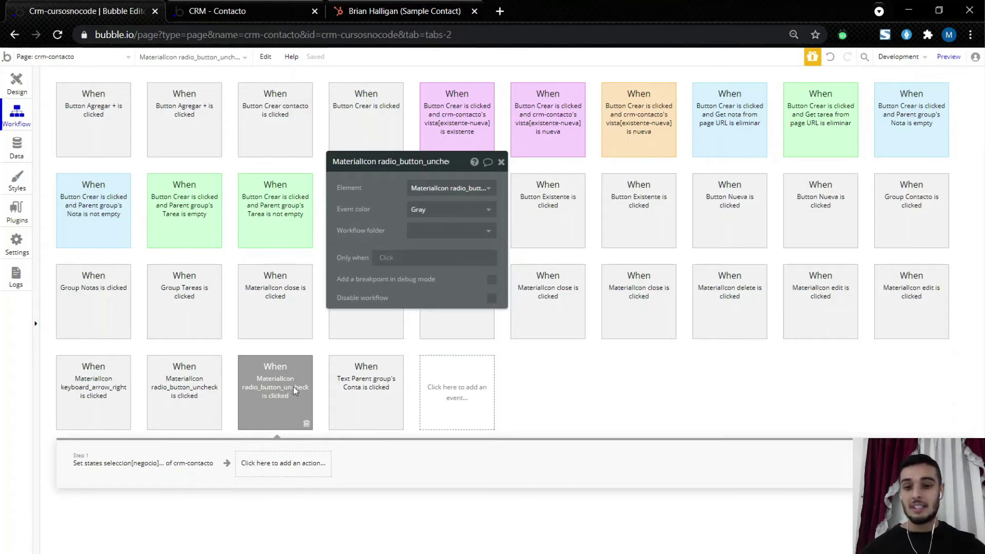
left_click(387, 258)
type("cr")
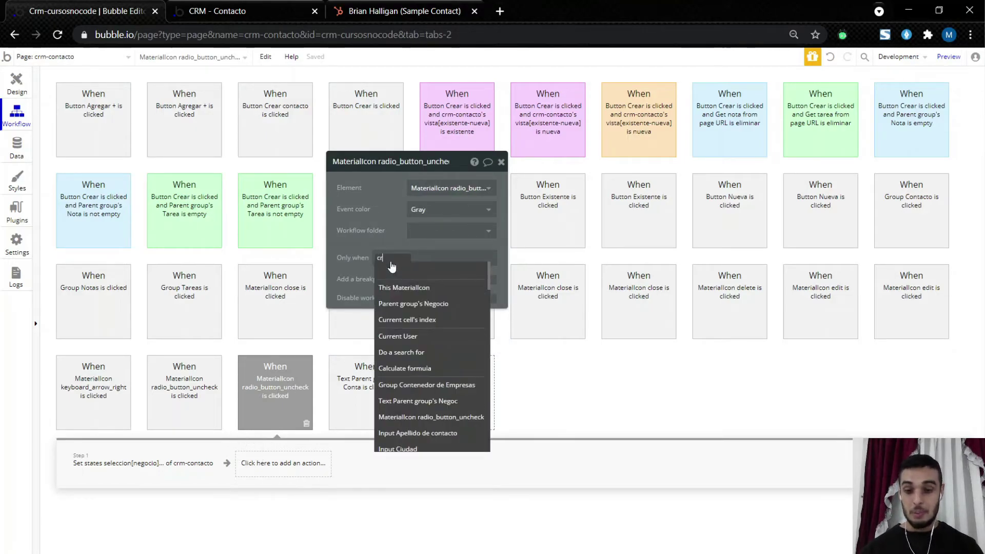
type("m")
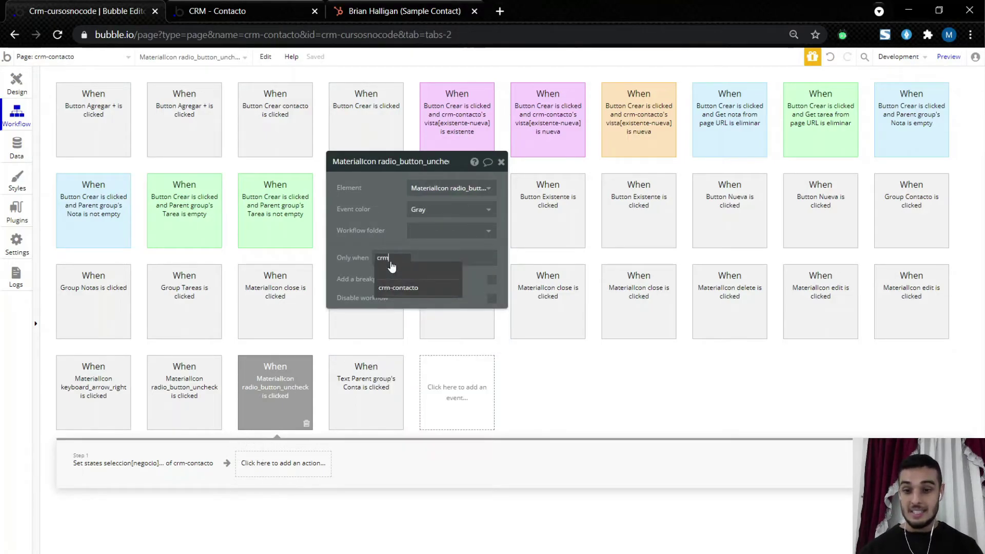
left_click(407, 292)
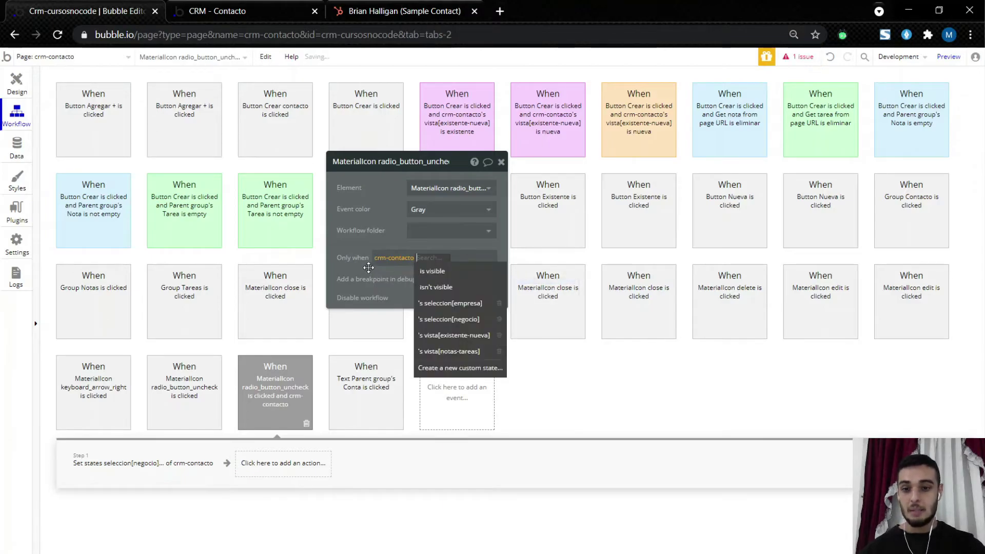
left_click(442, 319)
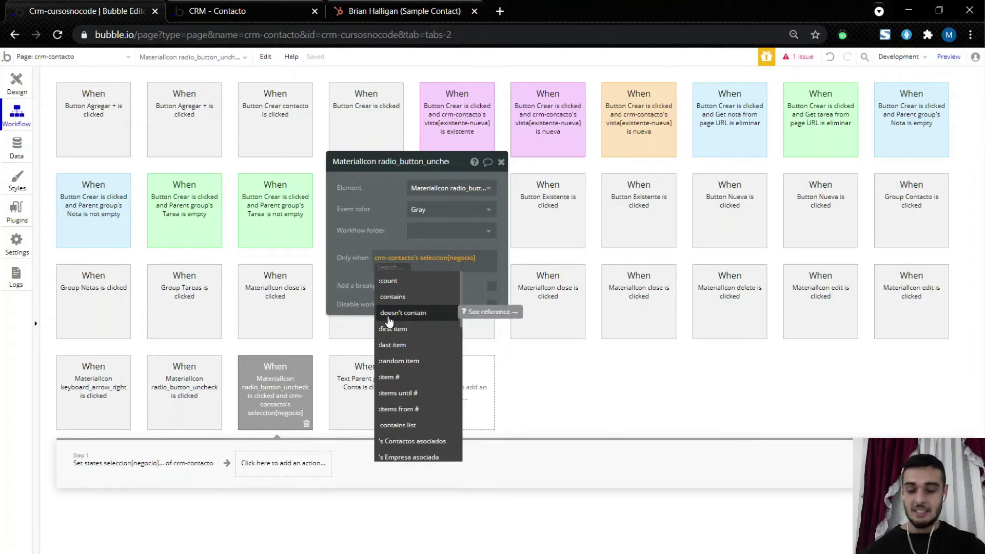
left_click(418, 314)
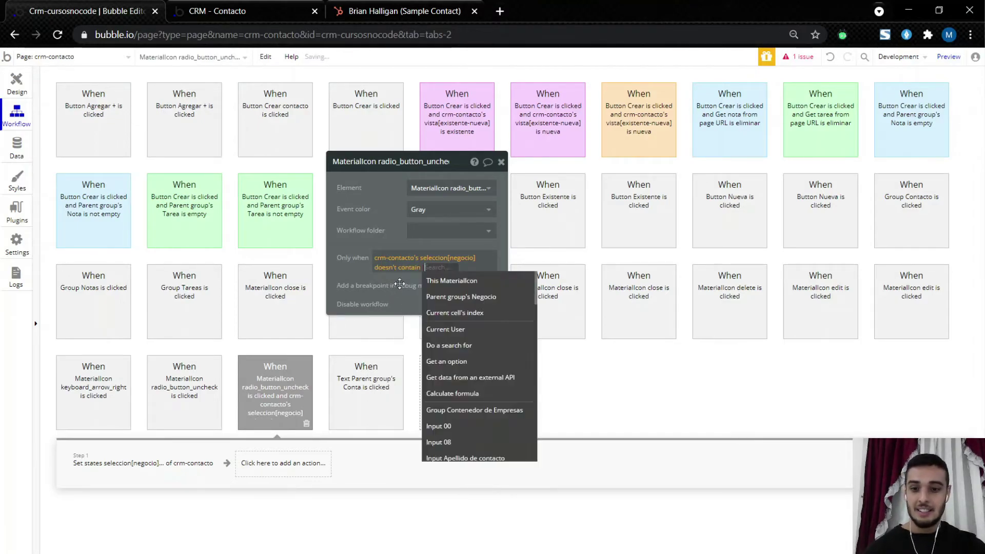
left_click(441, 304)
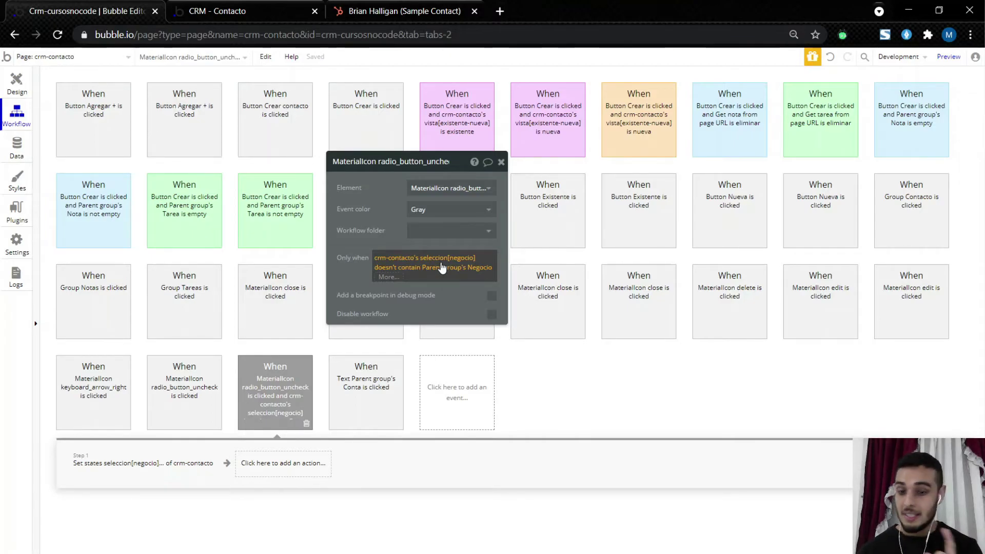
left_click(114, 467)
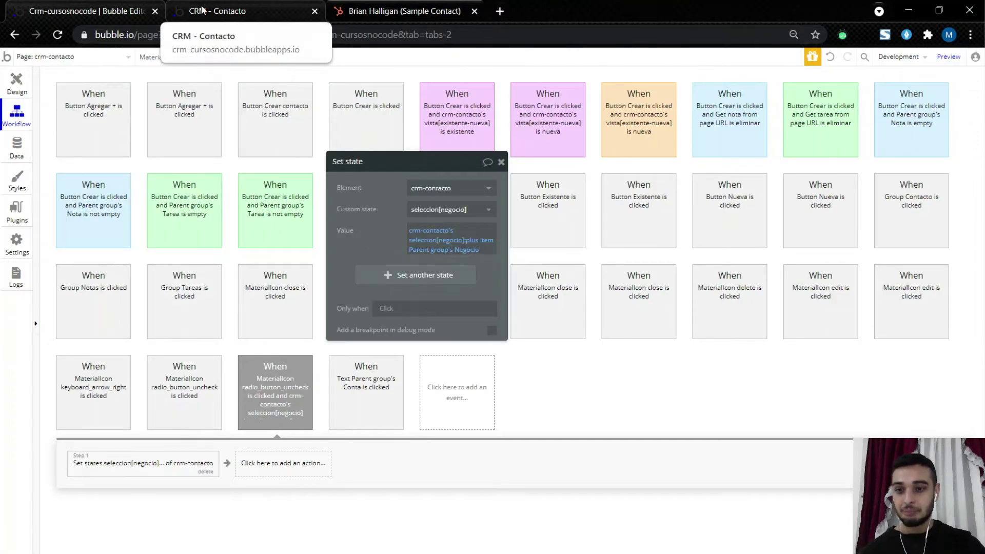
Step: Switch to the CRM - Contacto preview and test selecting both existing deals in the Crear negocio popup
left_click(241, 8)
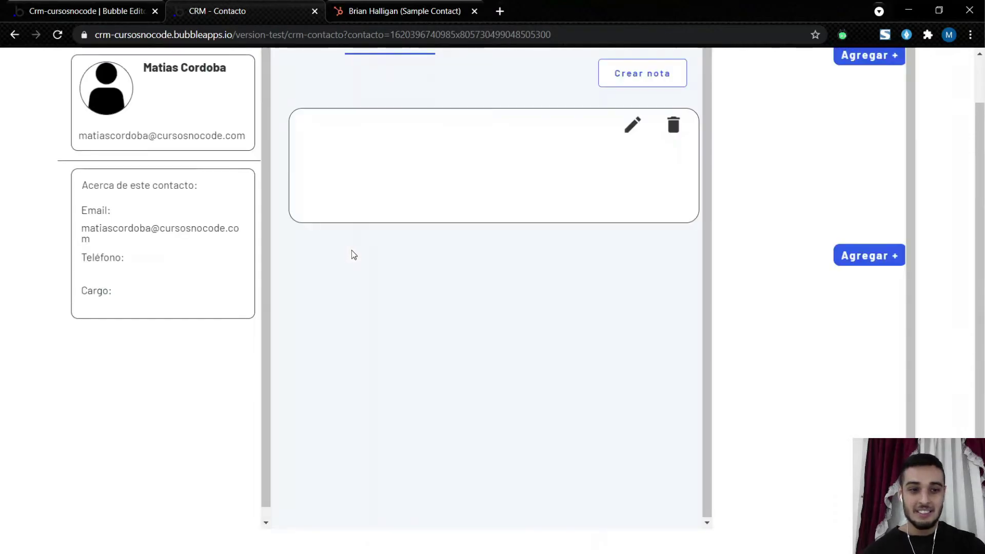
left_click(867, 261)
left_click(414, 170)
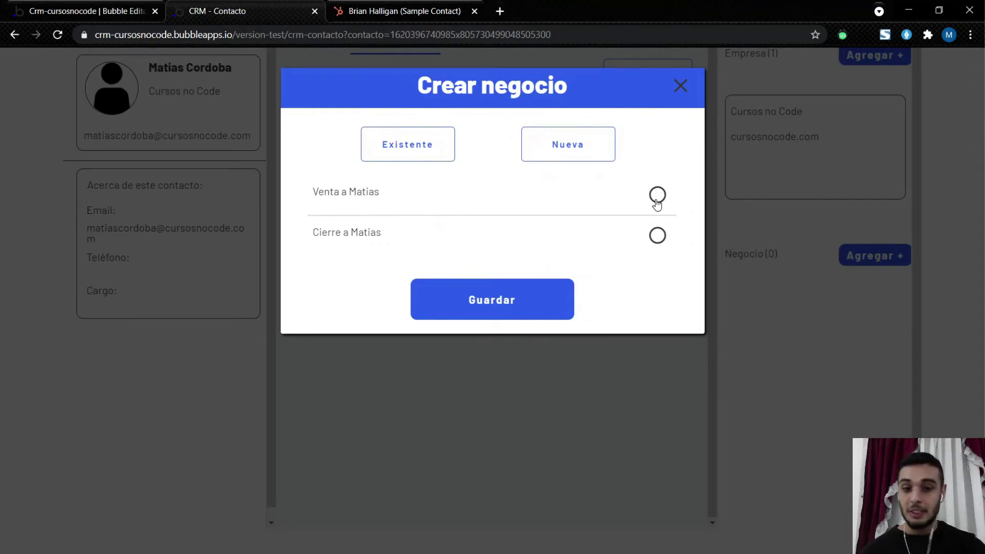
left_click(658, 196)
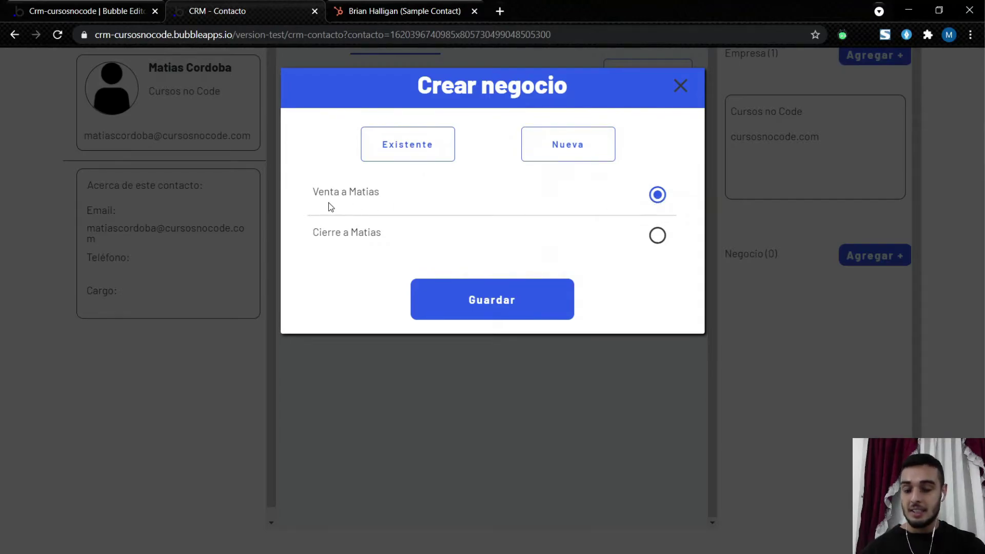
left_click(654, 237)
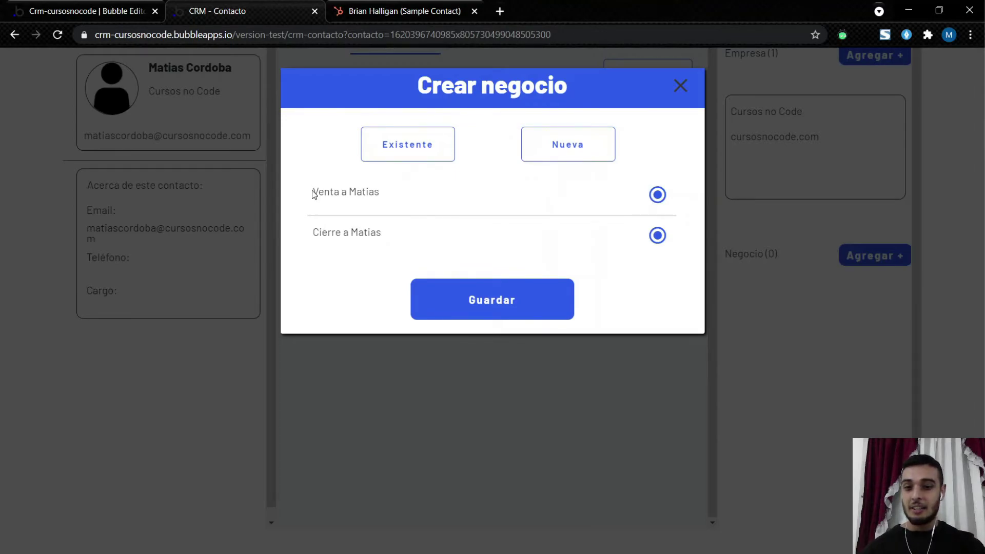
left_click_drag(313, 194, 380, 191)
left_click(401, 203)
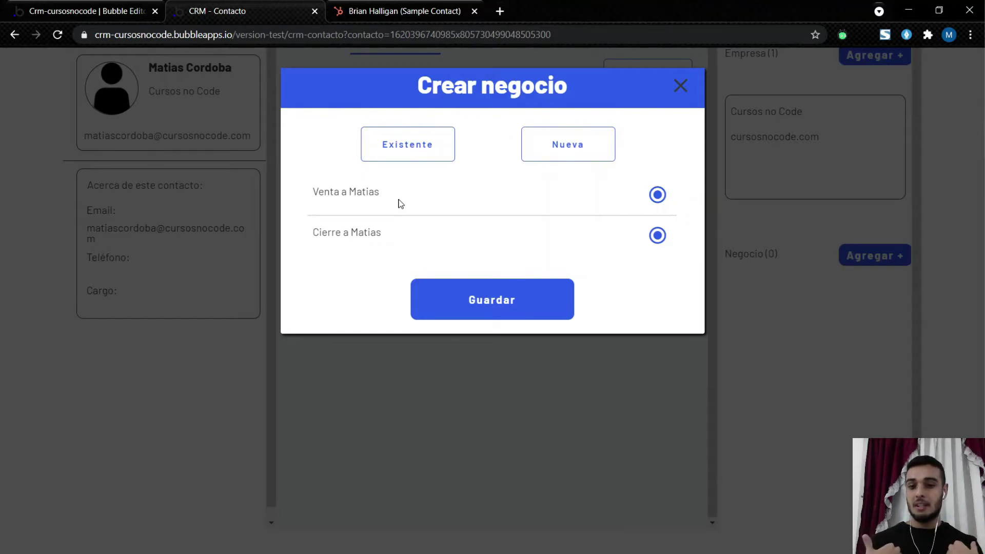
Step: Return to the Bubble editor and set the event color of the conditional radio icon workflow to Cyan
left_click(87, 11)
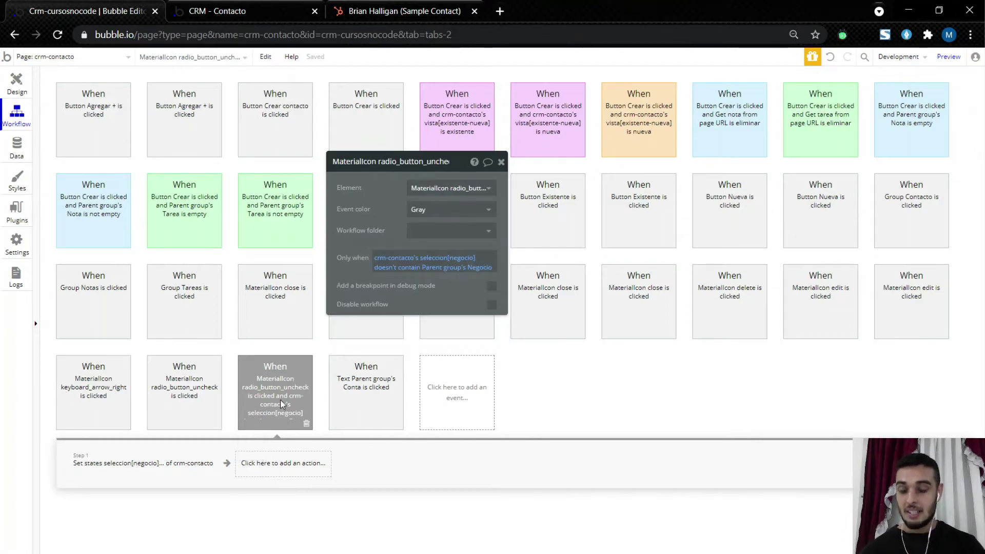
left_click(433, 212)
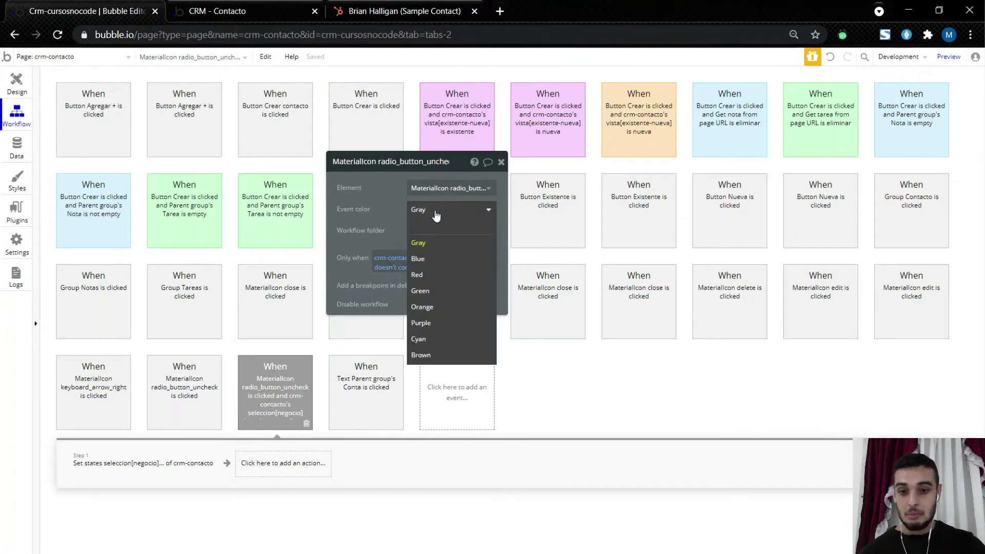
left_click(444, 340)
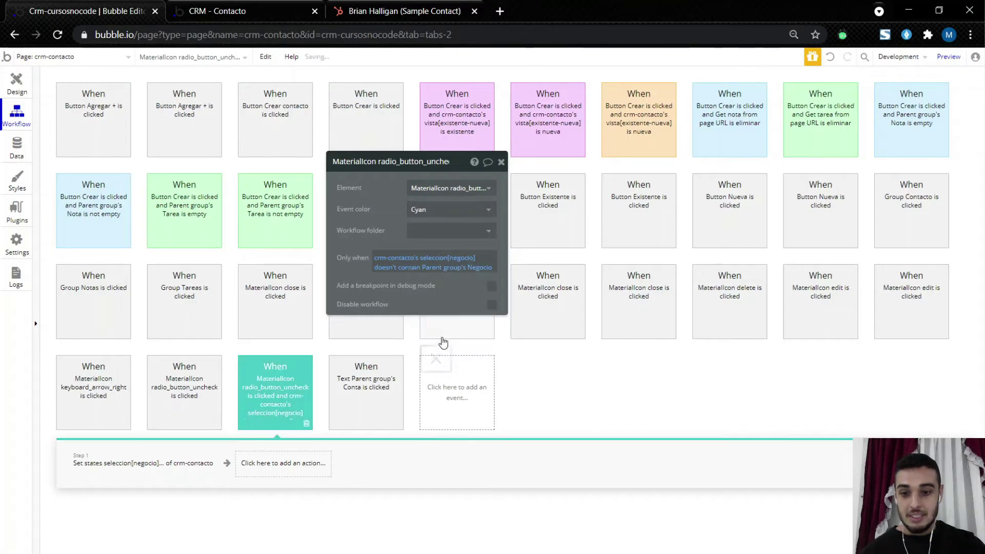
Step: Duplicate the cyan radio icon workflow and change the copy's condition to crm-contacto's seleccion[negocio] contains Parent group's Negocio
right_click(278, 381)
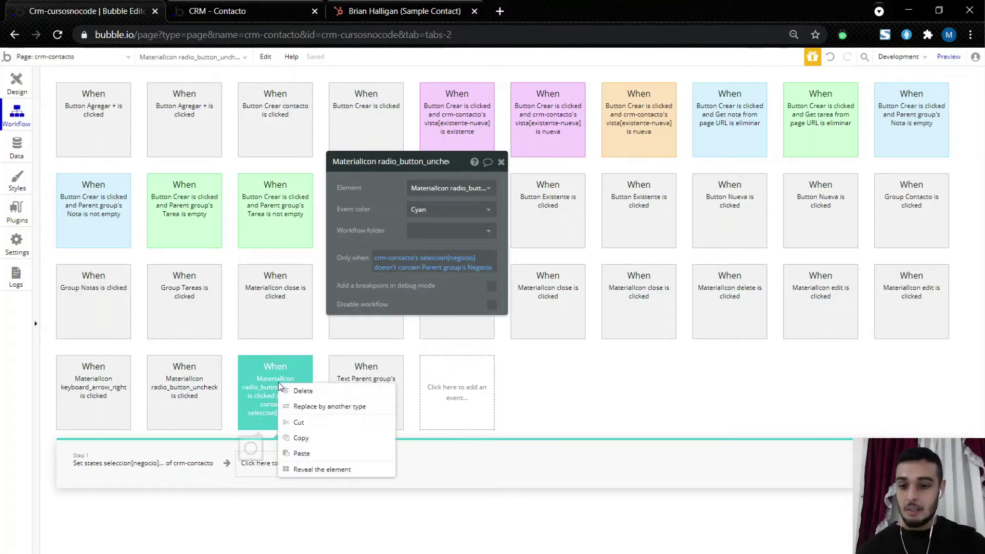
left_click(302, 442)
right_click(289, 407)
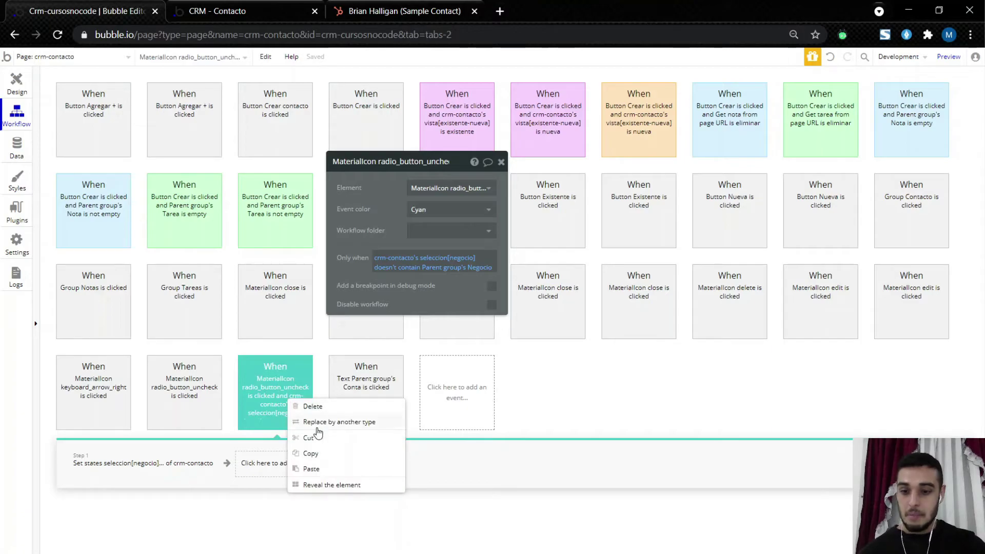
left_click(328, 466)
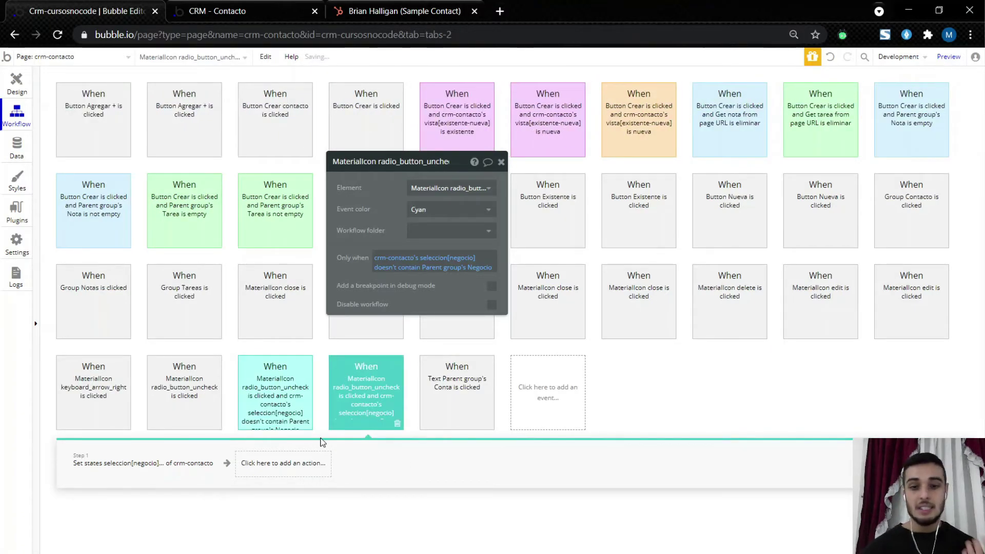
left_click(393, 267)
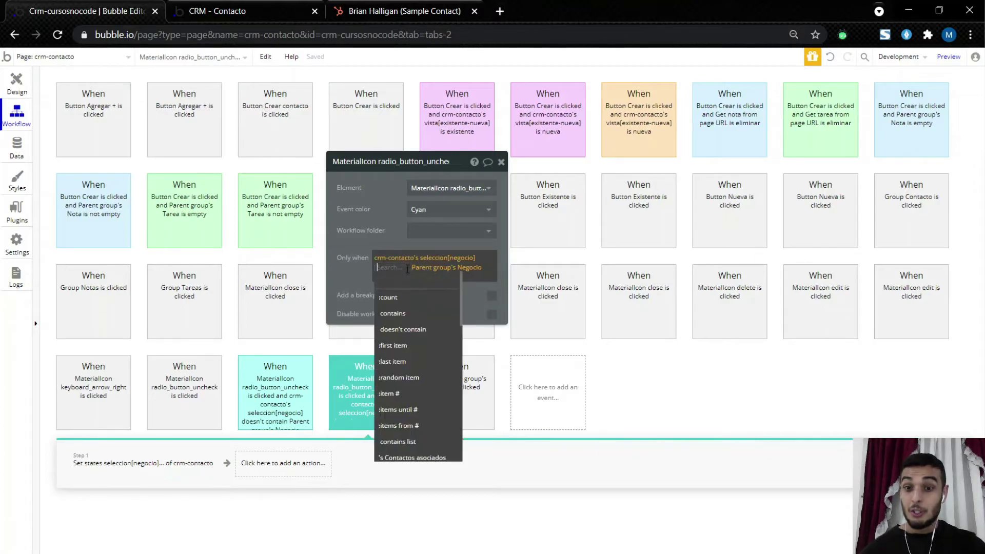
left_click(410, 314)
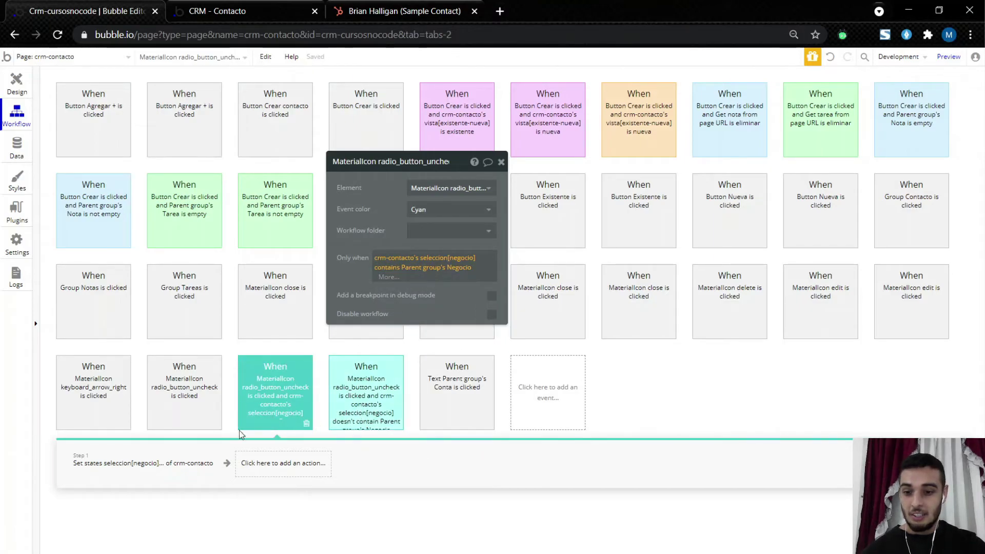
Step: Change the duplicated workflow's Set state value to crm-contacto's seleccion[negocio]:minus item Parent group's Negocio
left_click(133, 469)
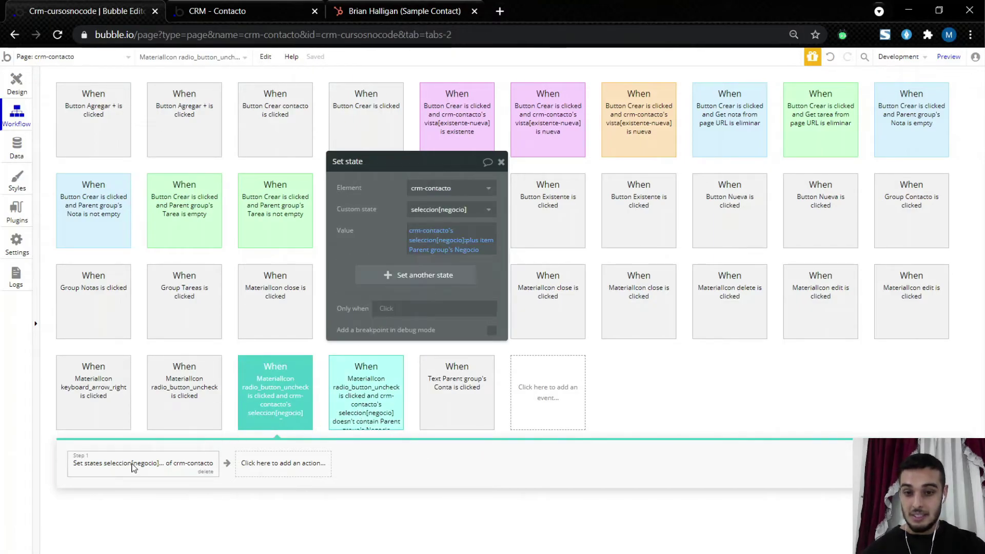
left_click(481, 242)
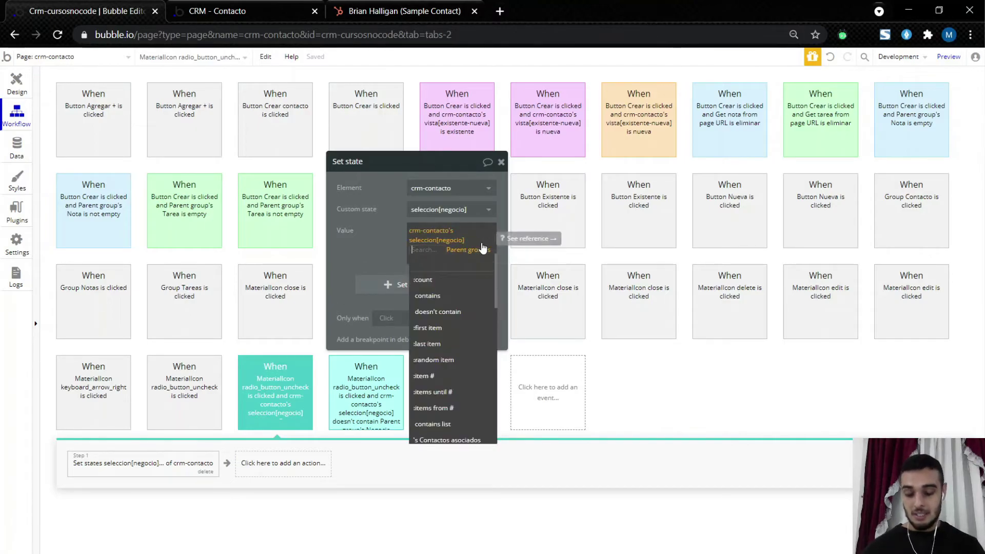
type("mi")
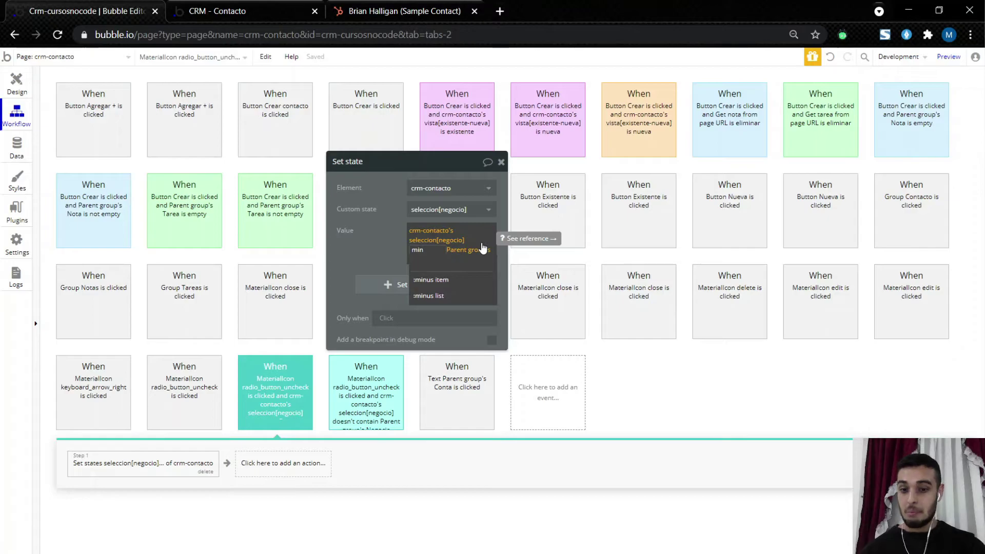
type("n")
left_click(470, 279)
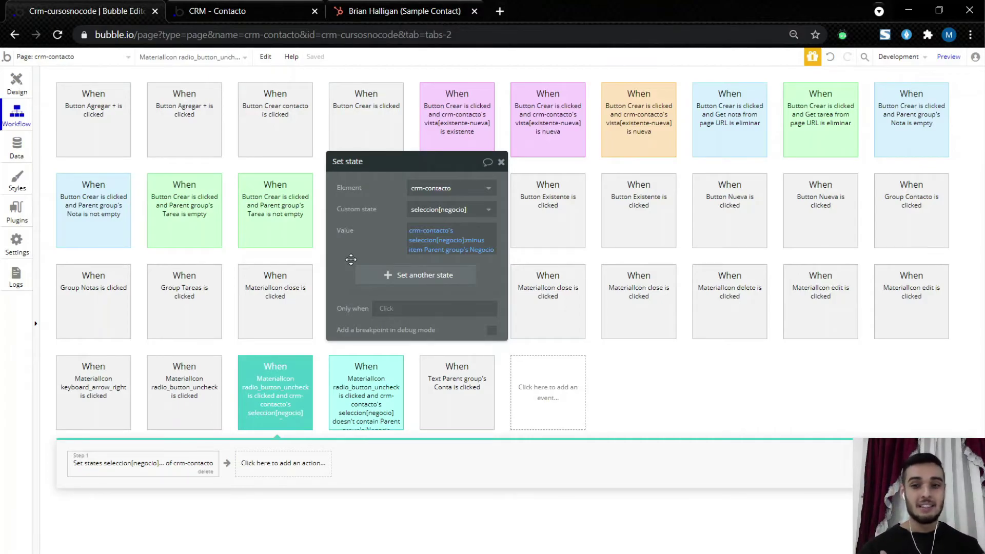
Step: Switch to the CRM - Contacto preview, reload it and display the existing deals in the Crear negocio popup
key("ctrl+Tab")
key("F5")
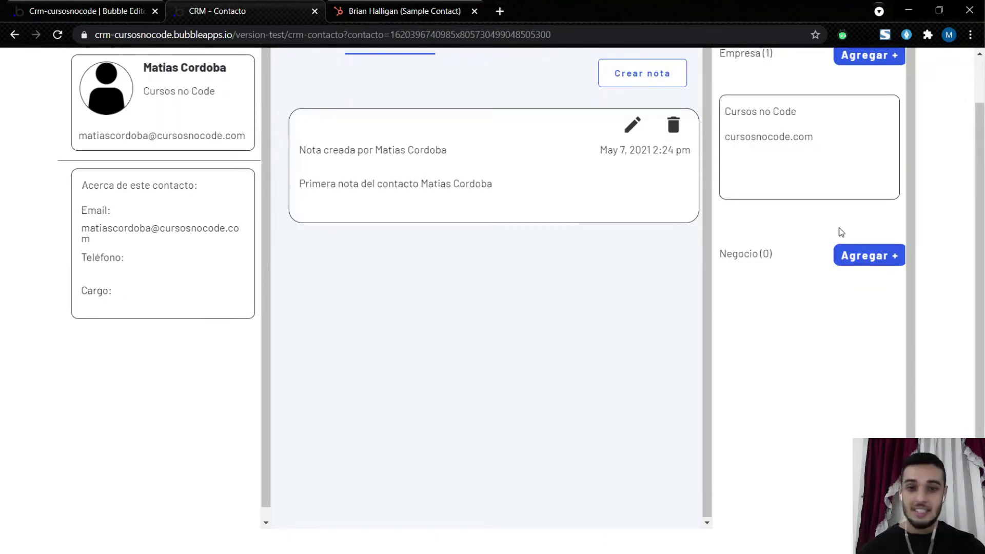
left_click(886, 261)
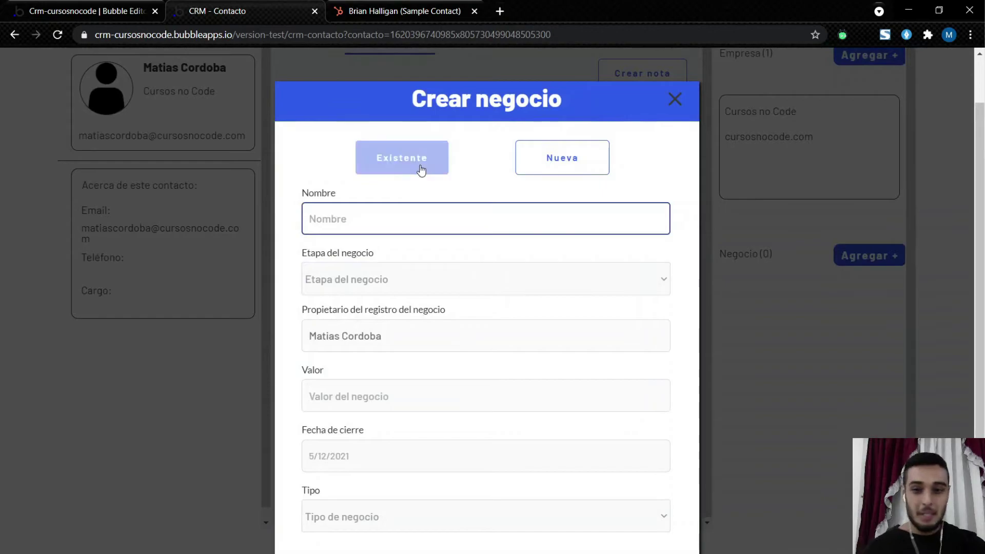
left_click(421, 169)
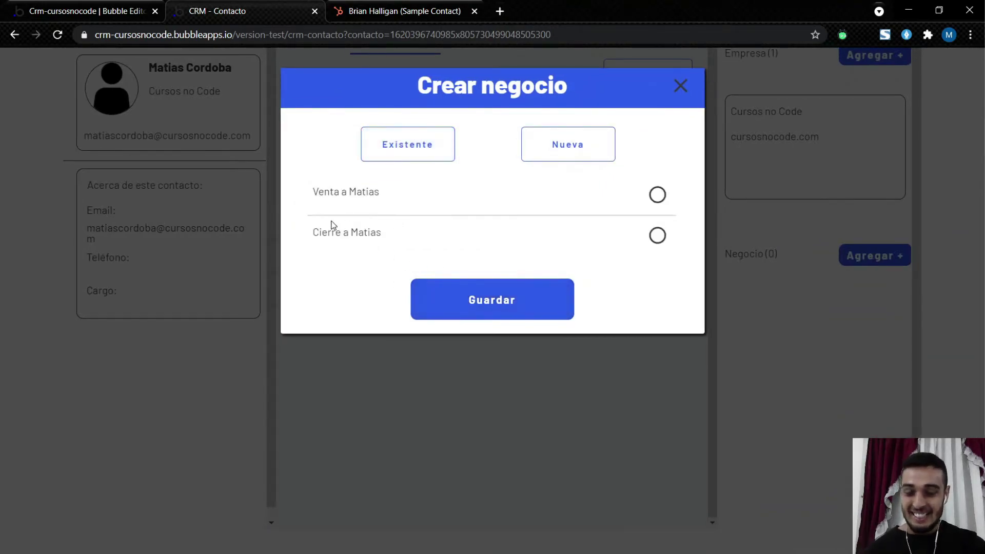
Step: Test selecting and deselecting both existing deals repeatedly with their radio icons
left_click(657, 205)
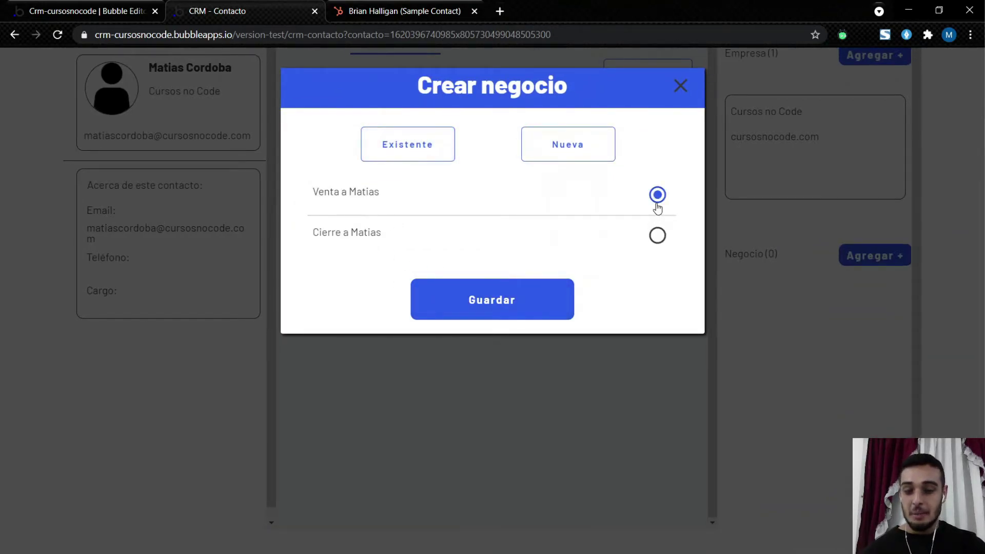
left_click(655, 239)
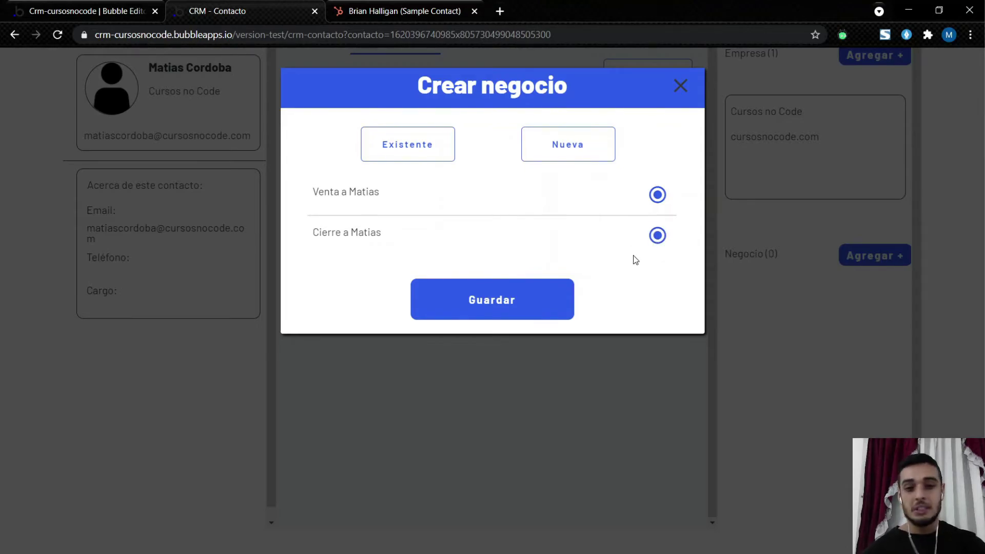
left_click(660, 248)
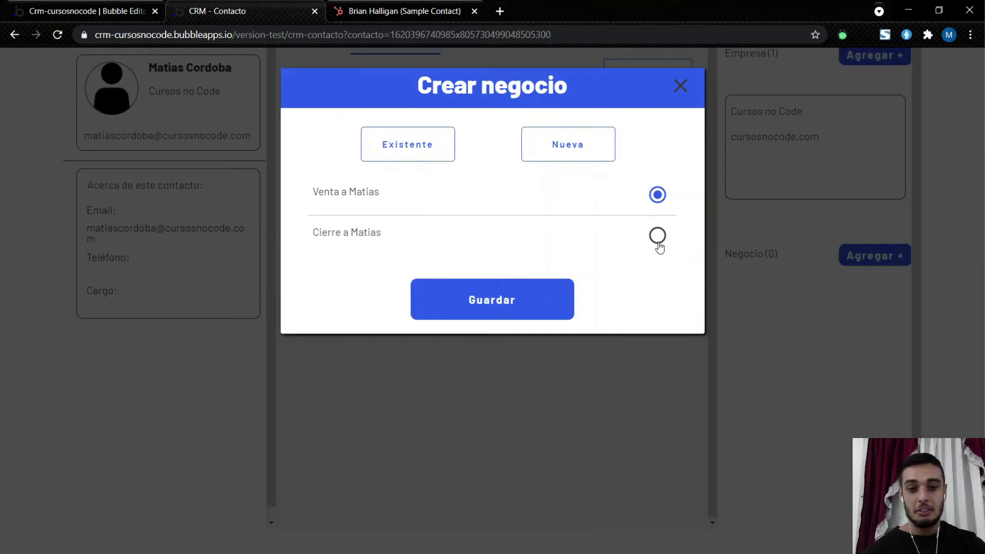
left_click(659, 245)
left_click(660, 198)
left_click(661, 238)
left_click(661, 239)
left_click(662, 201)
left_click(659, 235)
left_click(658, 235)
left_click(656, 201)
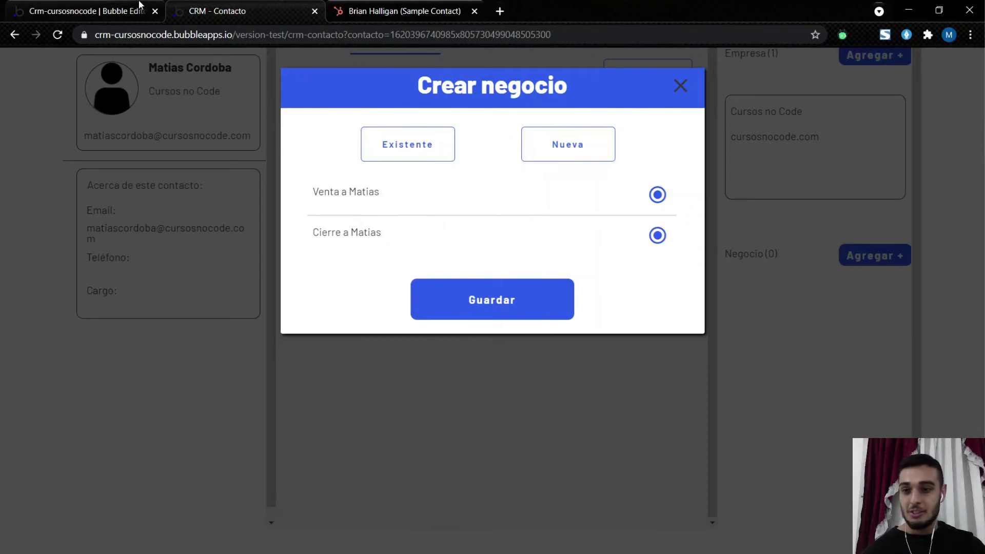
Step: Return to the Bubble editor and open the workflow of the Crear button in Popup Asociar Negocio
left_click(84, 10)
left_click(12, 81)
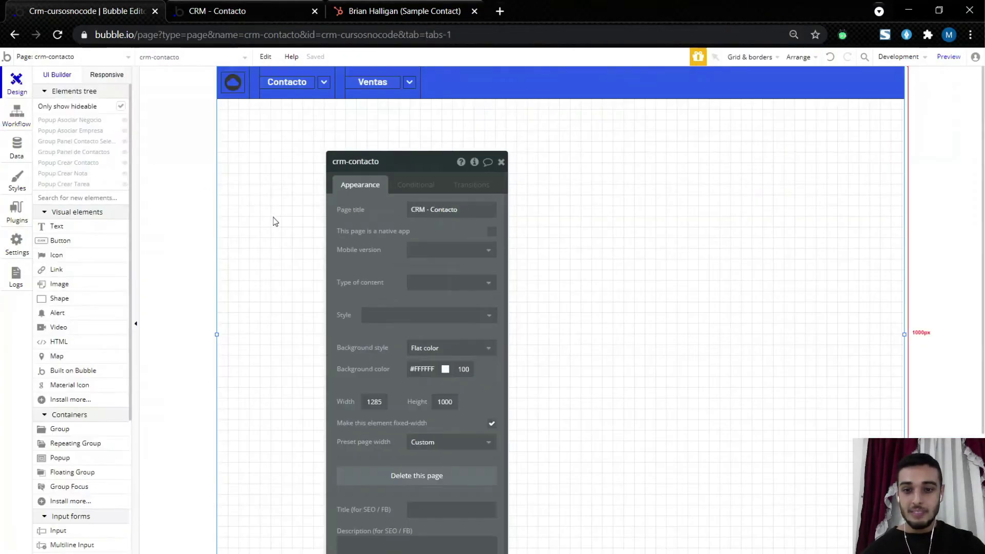
left_click(124, 120)
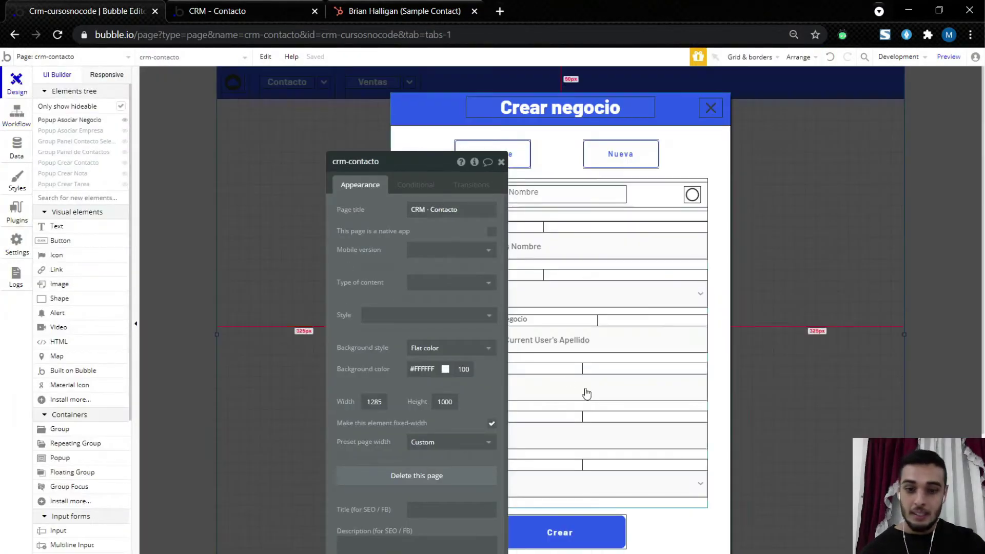
left_click(570, 526)
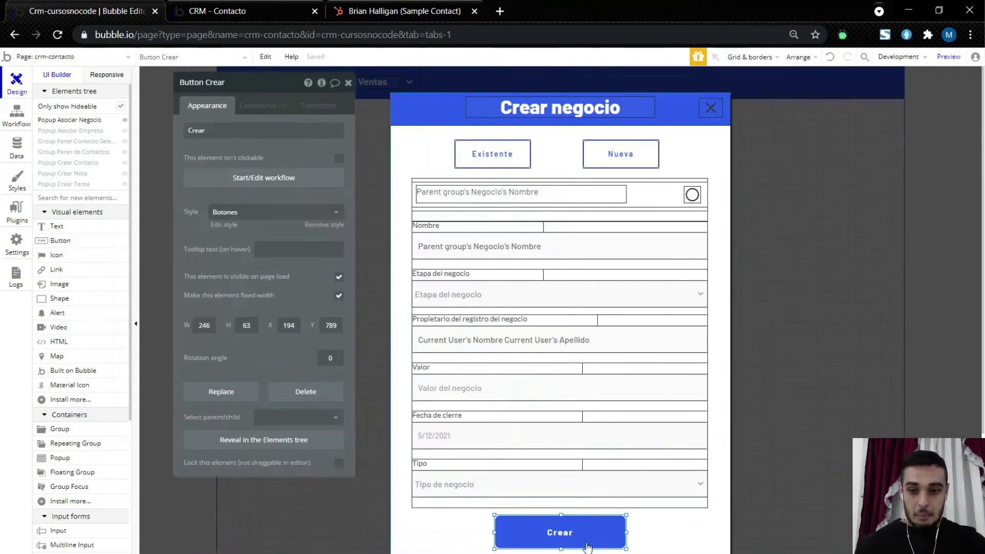
left_click(263, 105)
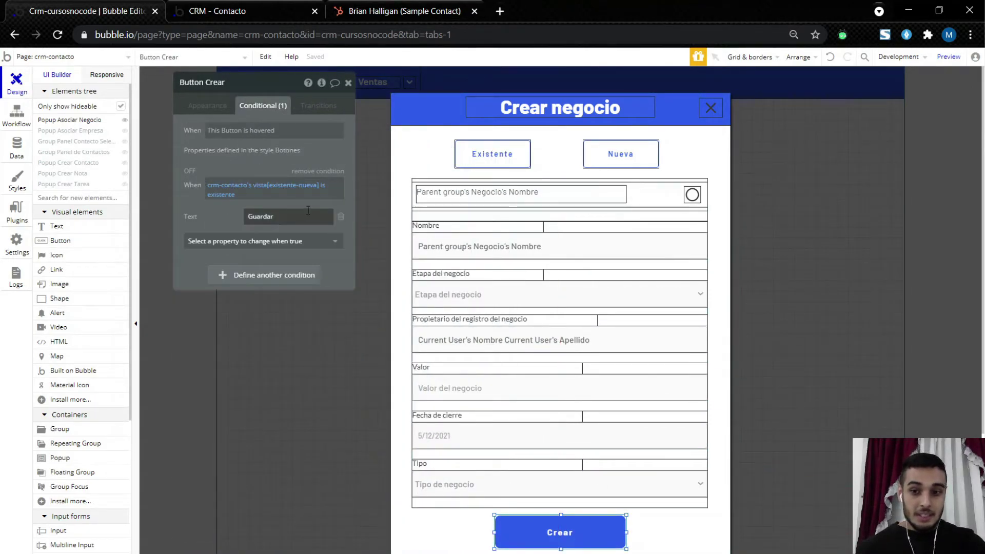
left_click(210, 107)
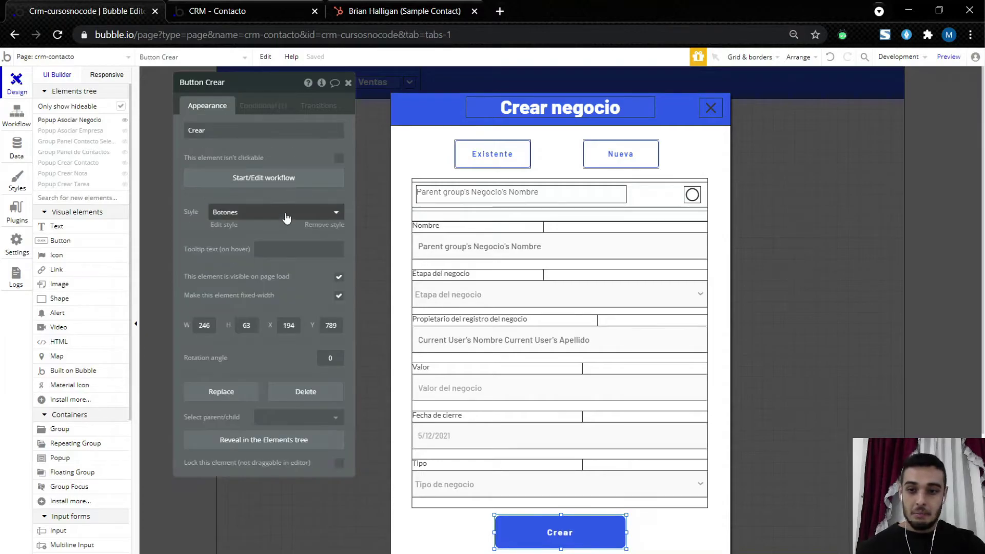
left_click(277, 176)
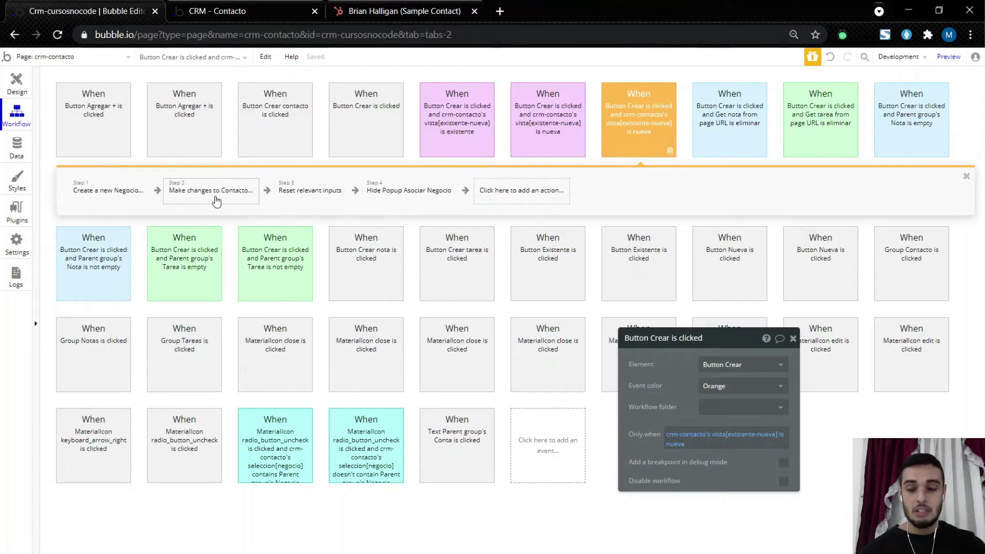
Step: Duplicate the orange Button Crear workflow that creates a new Negocio
right_click(619, 129)
left_click(656, 186)
right_click(635, 131)
left_click(658, 202)
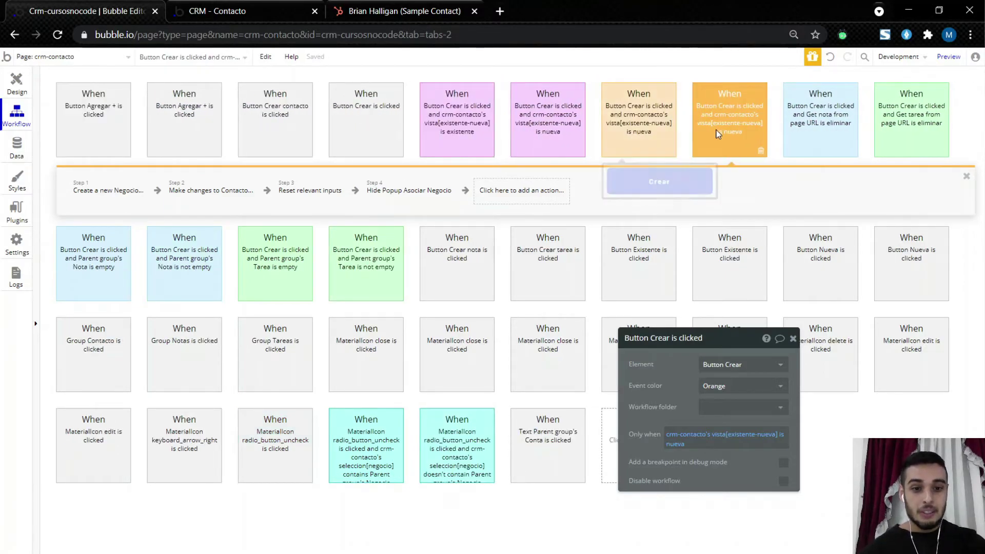
Step: Set the duplicated workflow's condition to crm-contacto's vista[existente-nueva] is "existente"
left_click_drag(669, 424, 516, 243)
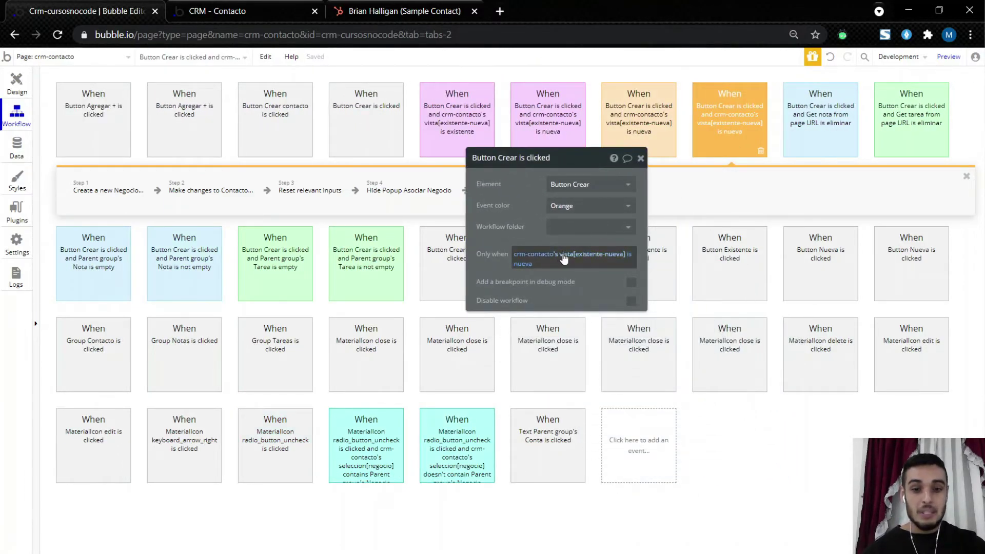
left_click(530, 266)
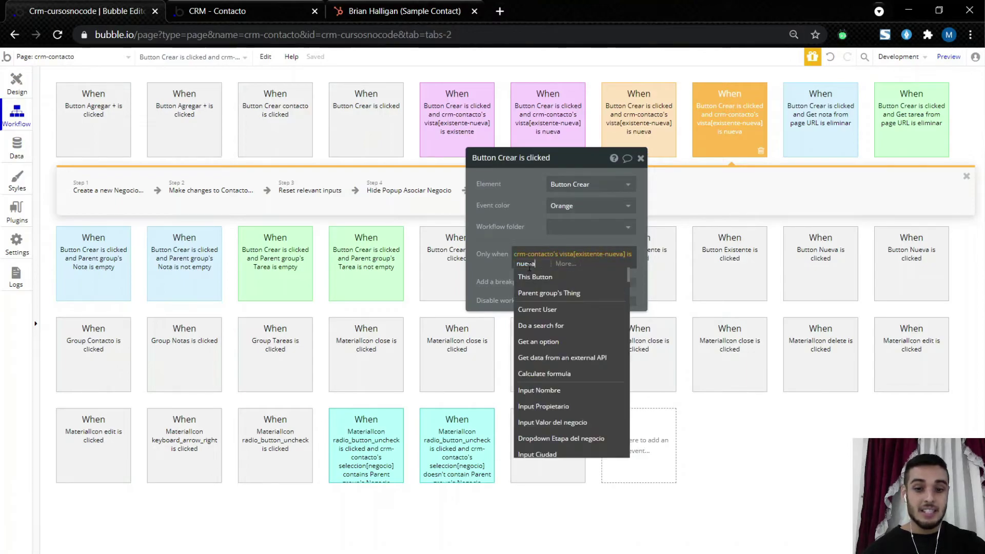
double_click(530, 266)
type("exis")
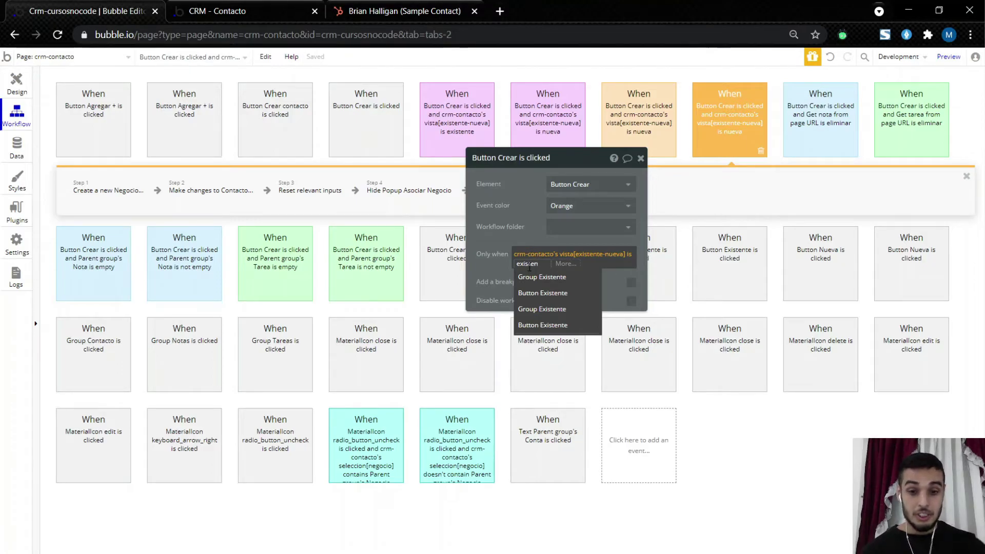
type("te")
key("Return")
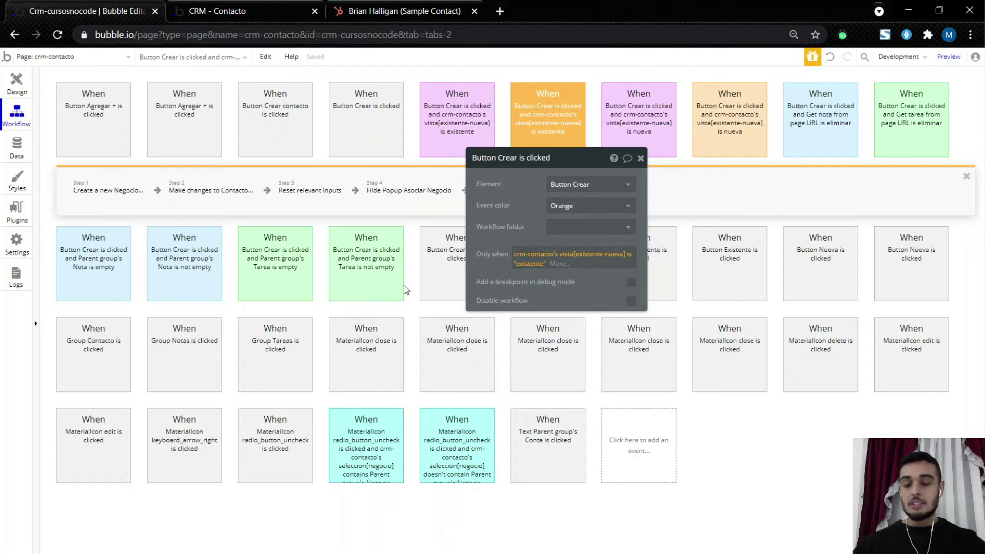
Step: Examine the fields of the Negocio and Contacto data types, checking them against the deal selection in the preview
left_click(12, 152)
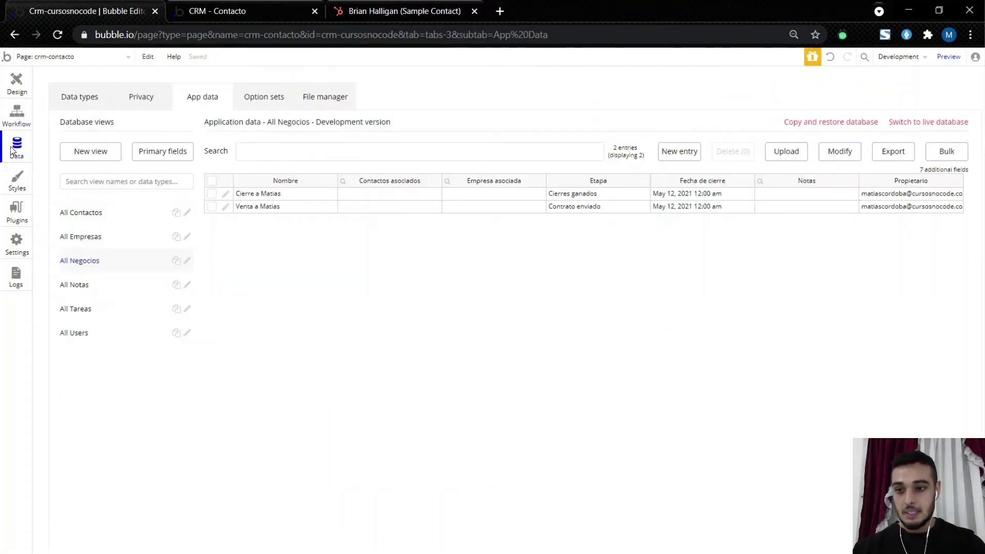
left_click(79, 97)
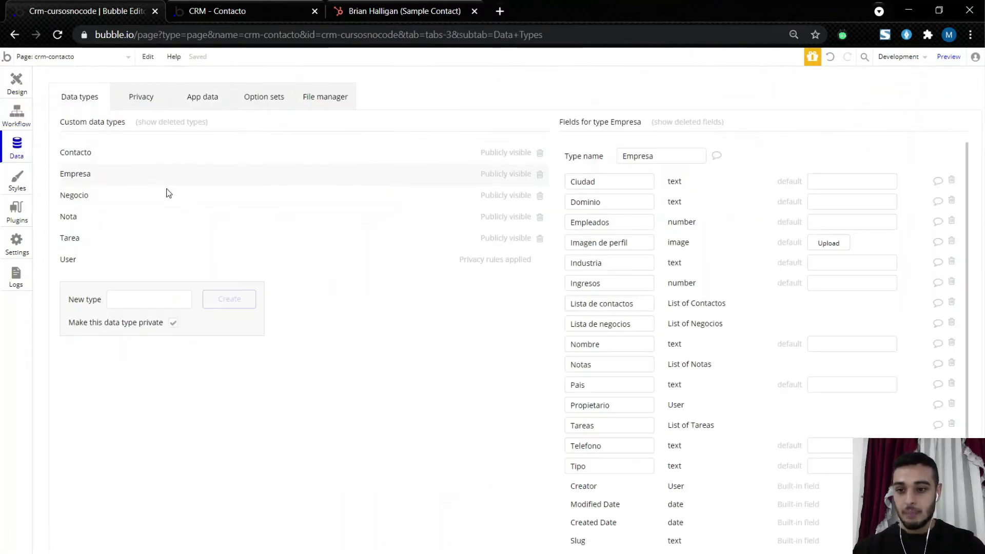
left_click(87, 195)
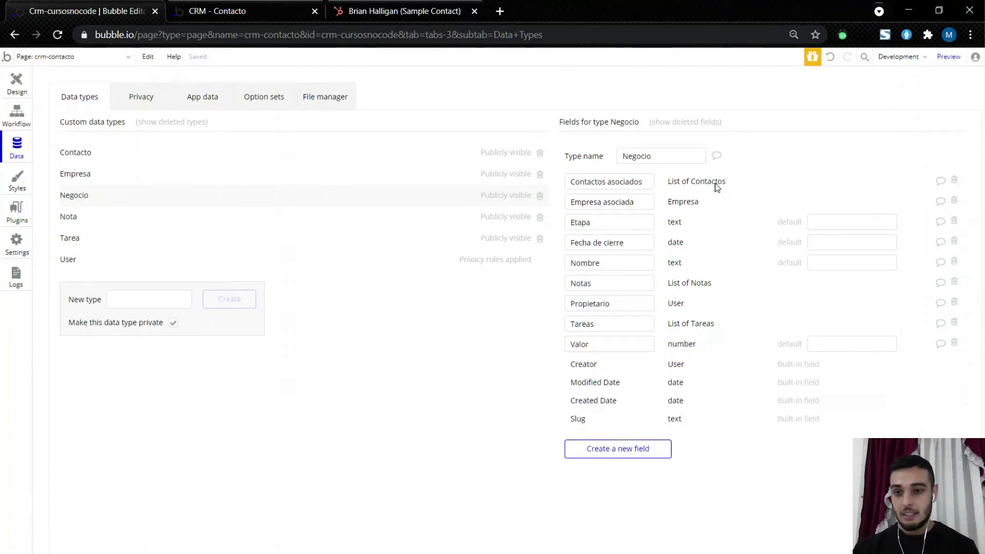
left_click(231, 11)
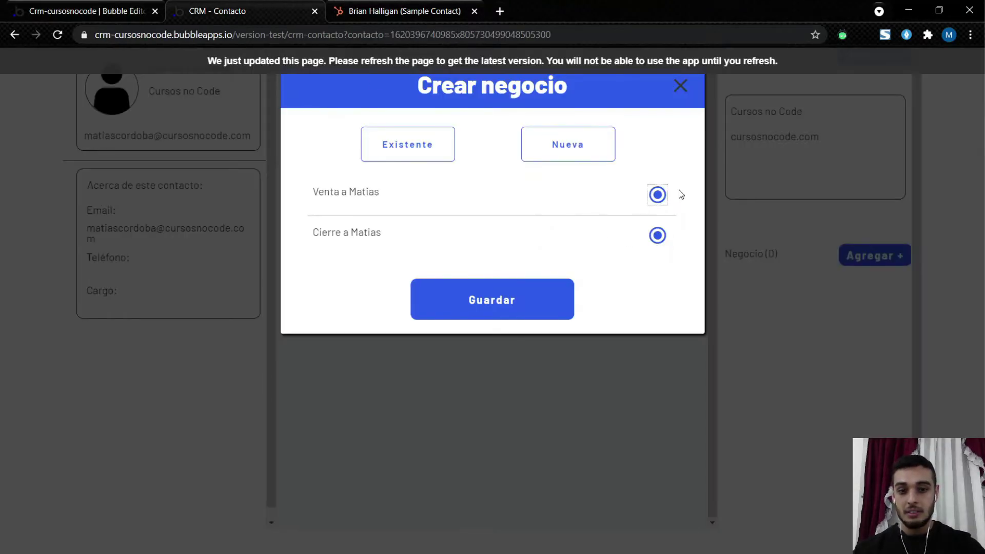
left_click(83, 6)
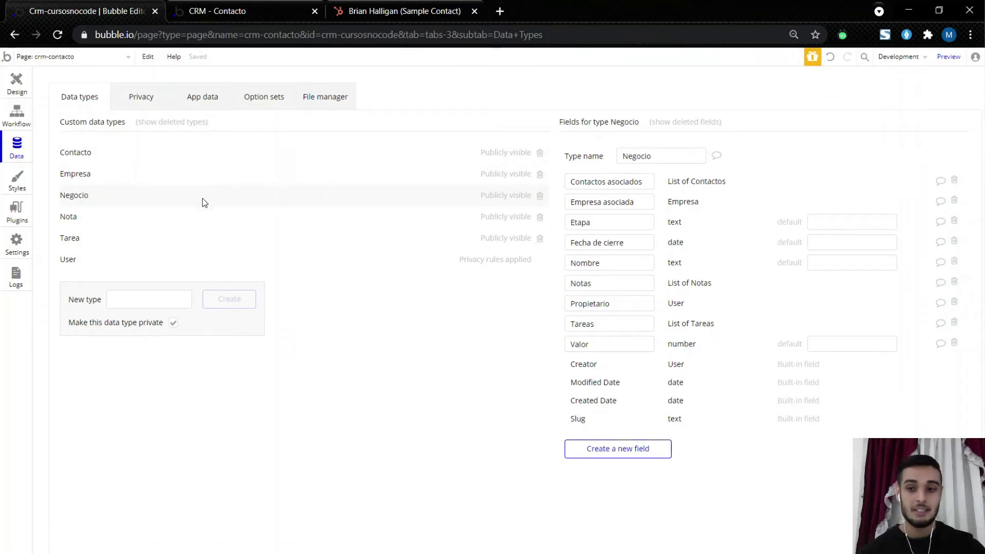
left_click(109, 157)
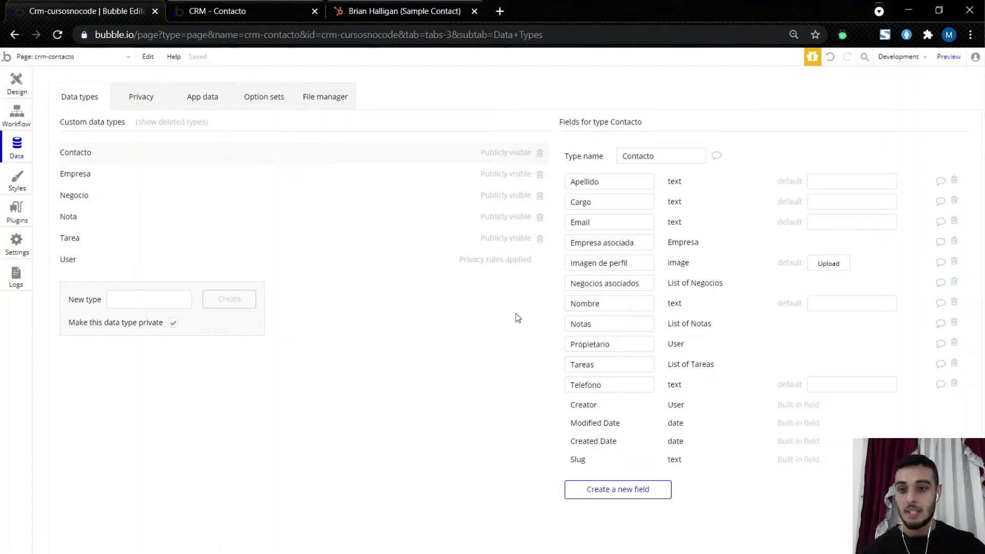
Step: Switch to the CRM - Contacto preview, reopen the existing deals in the Crear negocio popup and deselect the second deal
left_click(264, 6)
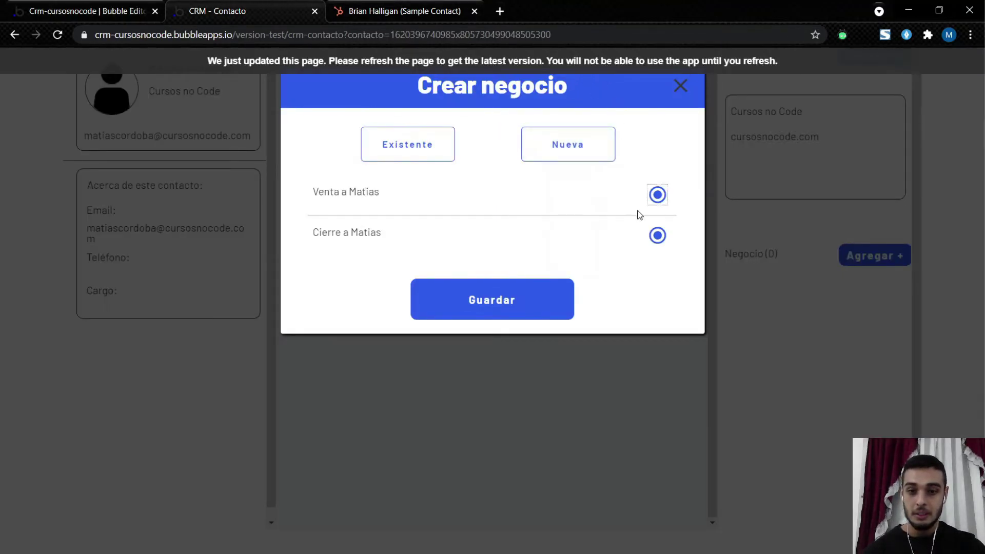
left_click(681, 88)
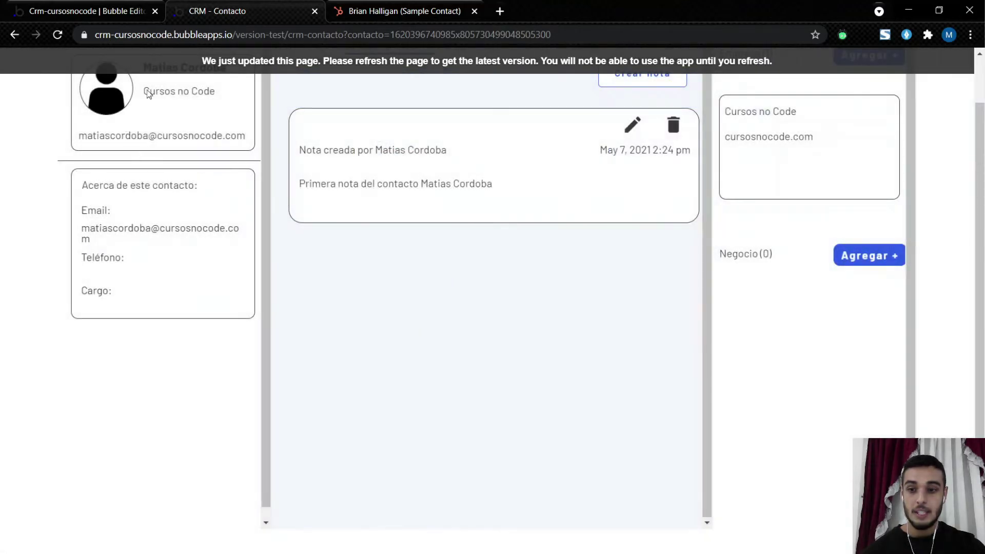
left_click(869, 256)
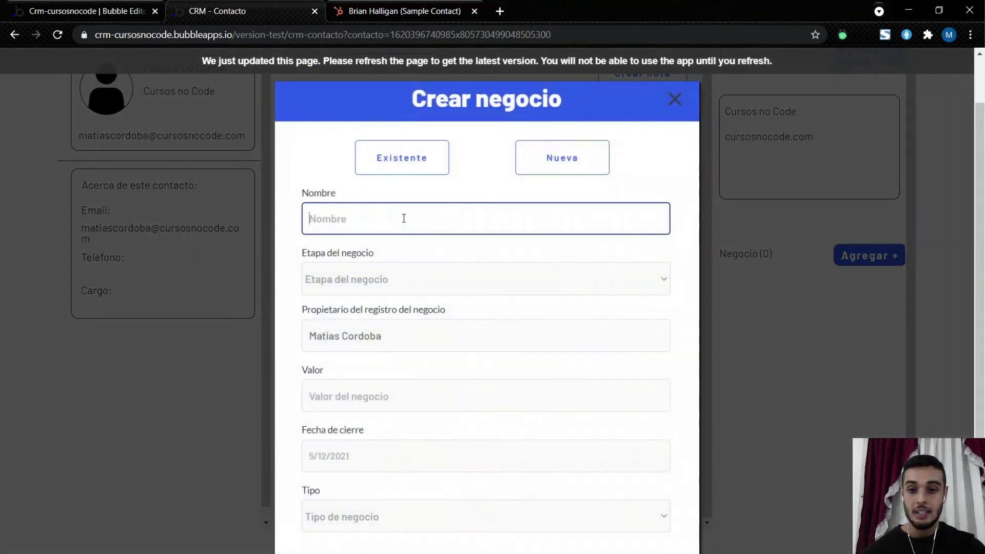
left_click(435, 166)
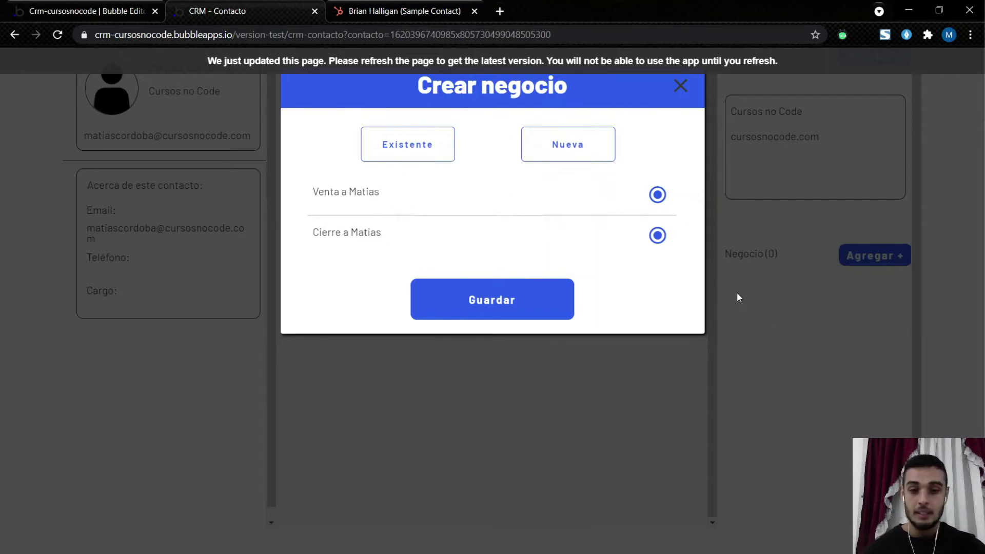
left_click(658, 234)
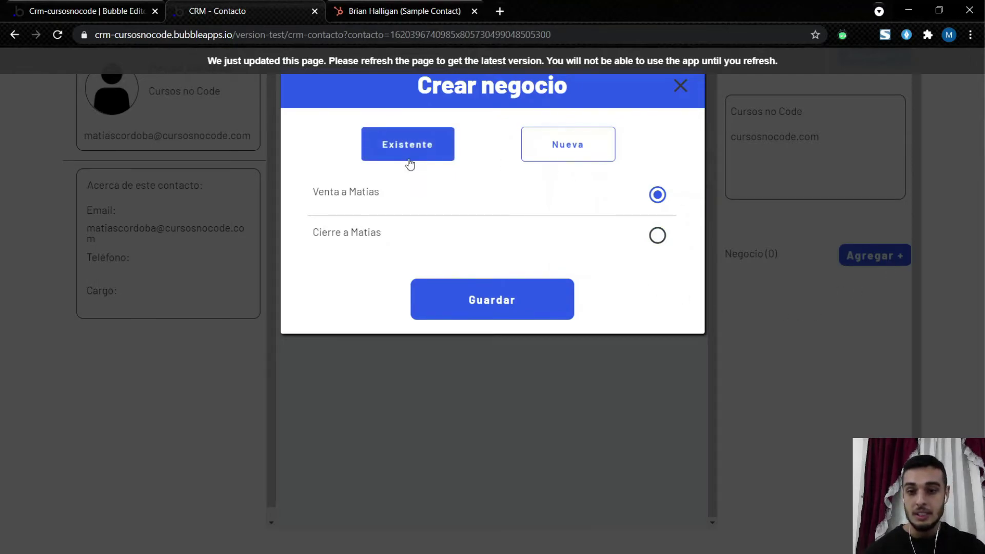
left_click_drag(317, 195, 598, 204)
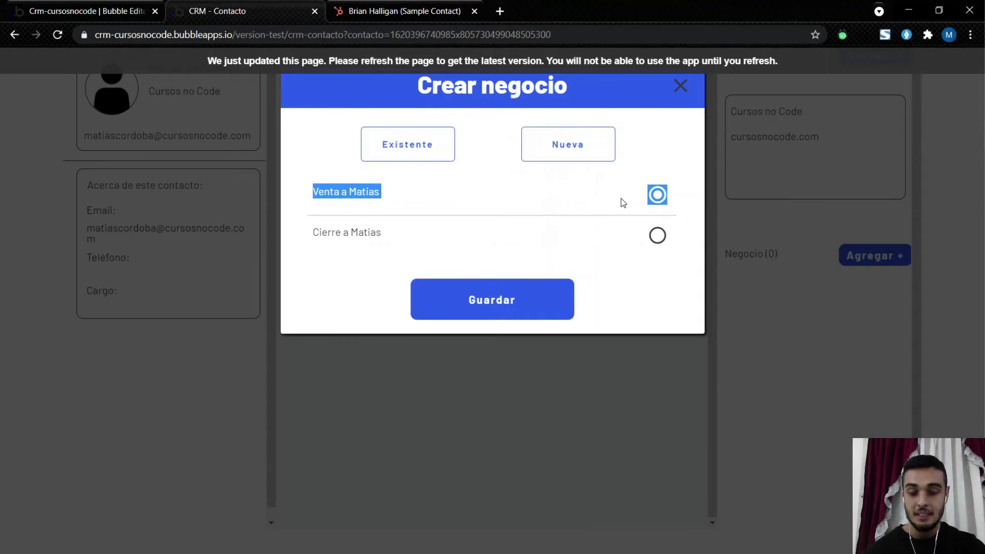
left_click(621, 202)
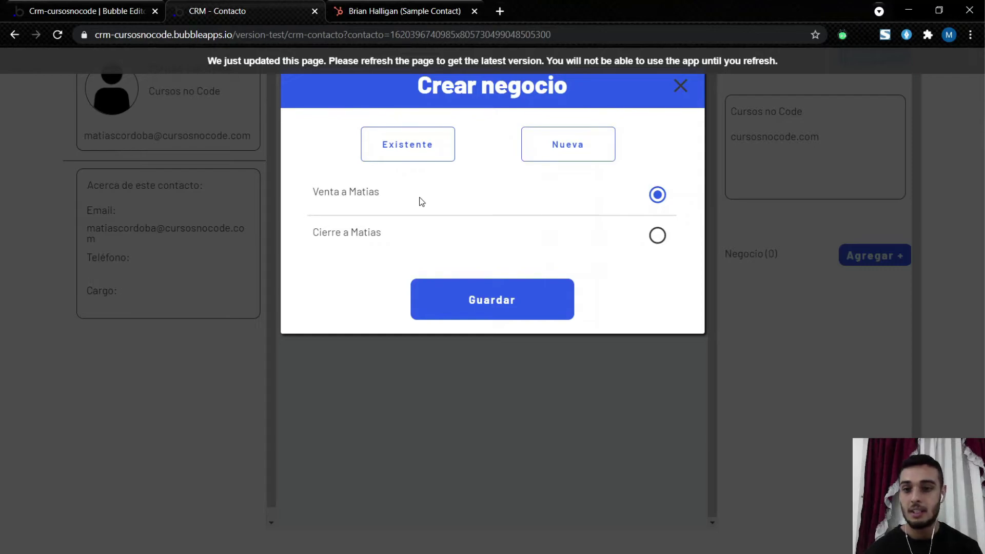
Step: Toggle the deal selections in the preview's Crear negocio popup and check Contacto's Negocios asociados field in the Bubble editor
left_click(659, 236)
left_click(659, 199)
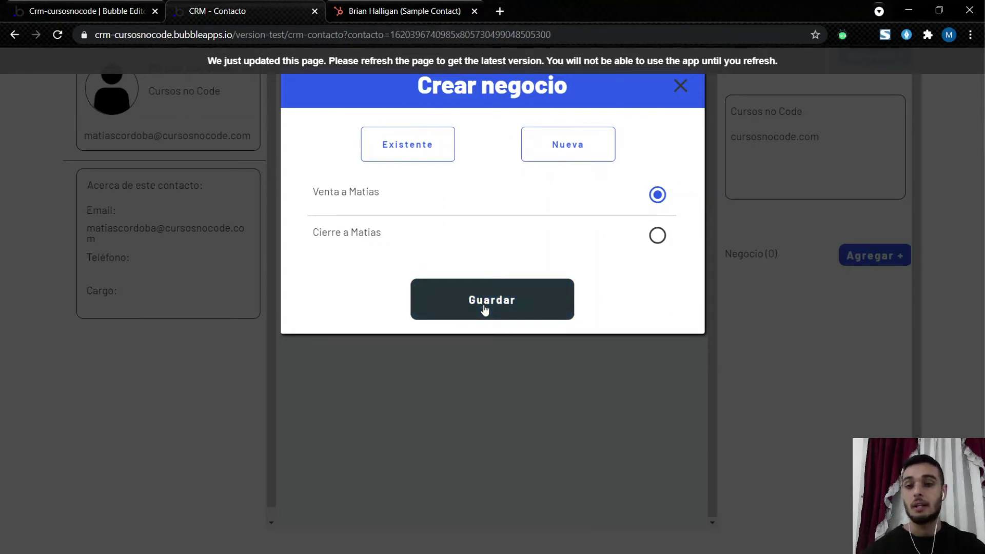
left_click(83, 14)
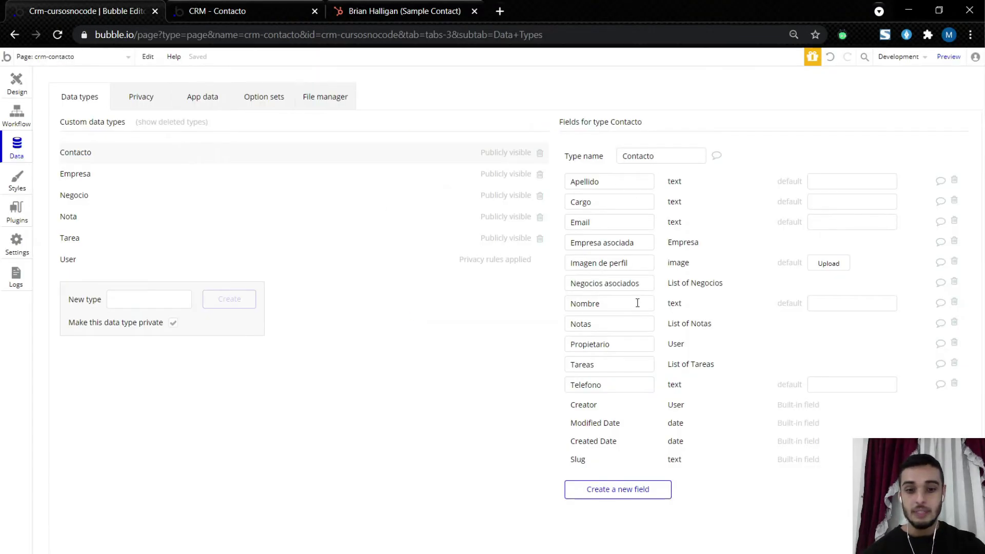
left_click_drag(574, 279, 641, 282)
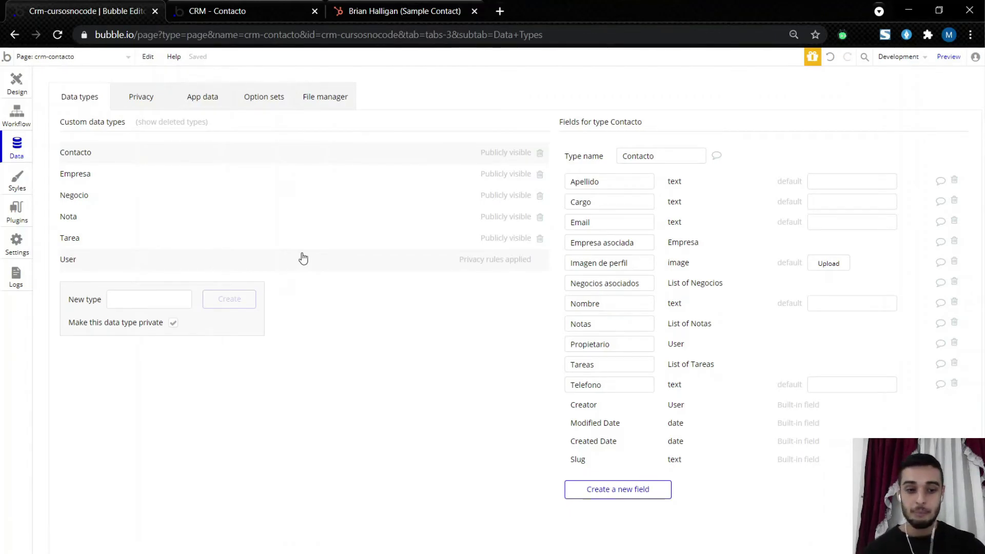
Step: Delete the Create a new Negocio and Make changes to Contacto actions from the orange "existente" Button Crear workflow
left_click(16, 109)
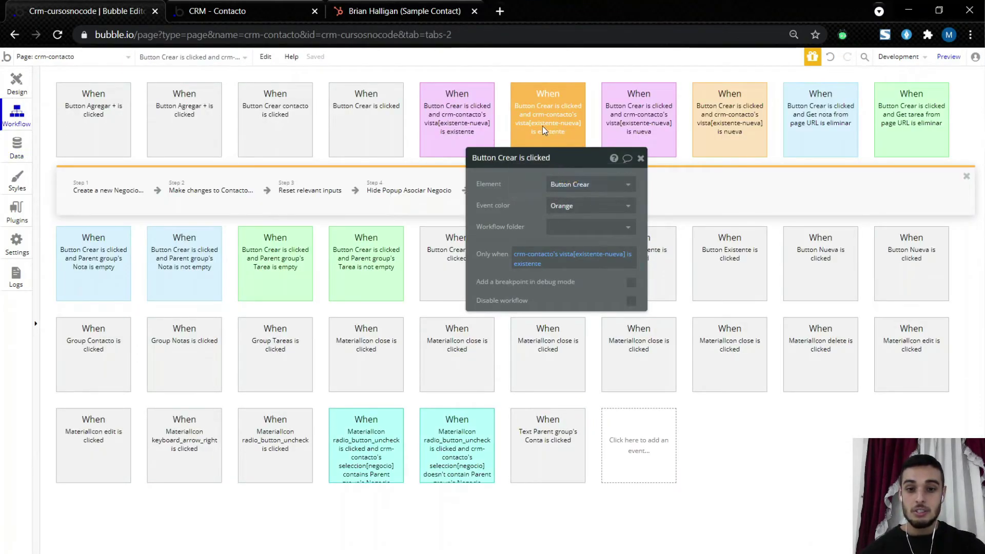
left_click(531, 111)
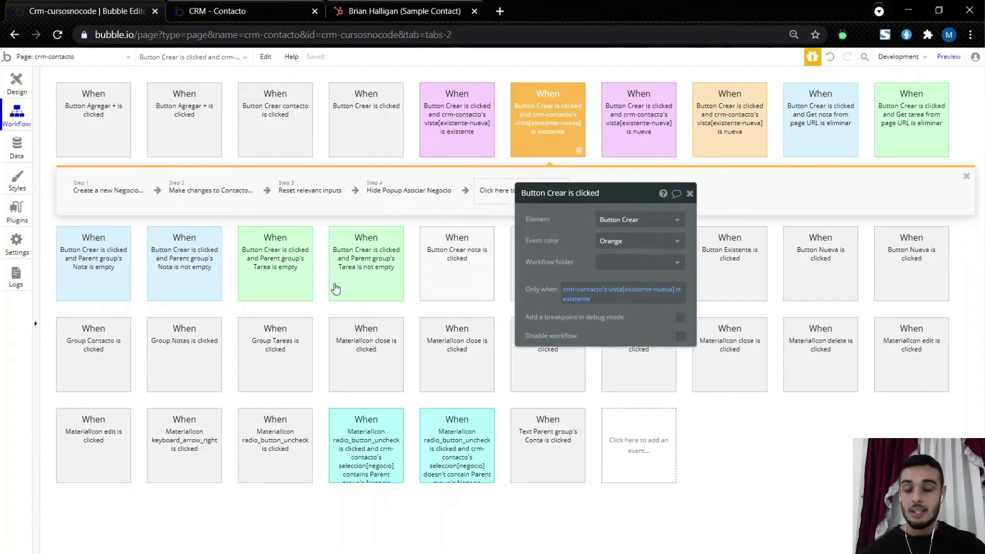
left_click(110, 193)
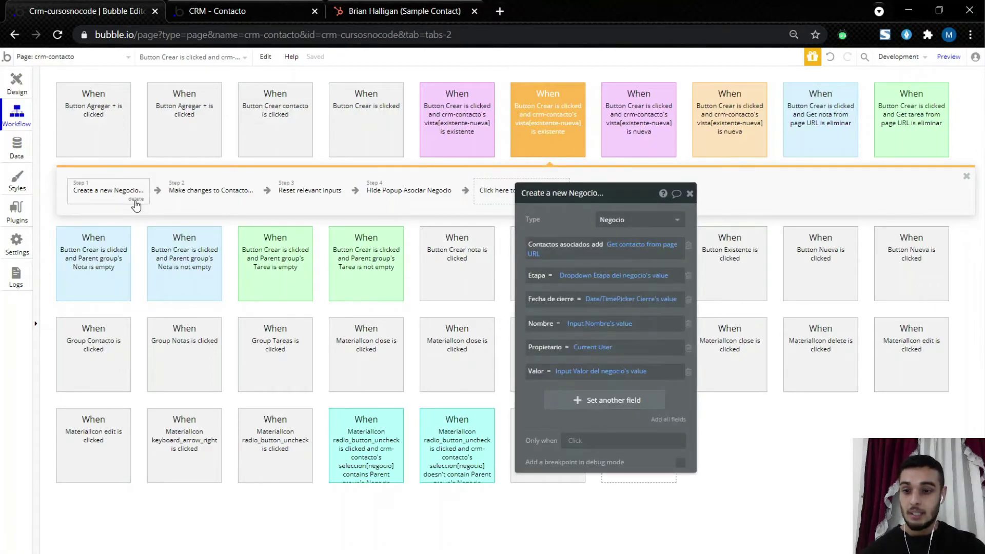
left_click(136, 200)
left_click(131, 195)
left_click(136, 201)
Step: Insert a Make changes to thing action before Reset relevant inputs, with Group Panel Contacto Seleccionado's Contacto as the thing to change
right_click(107, 197)
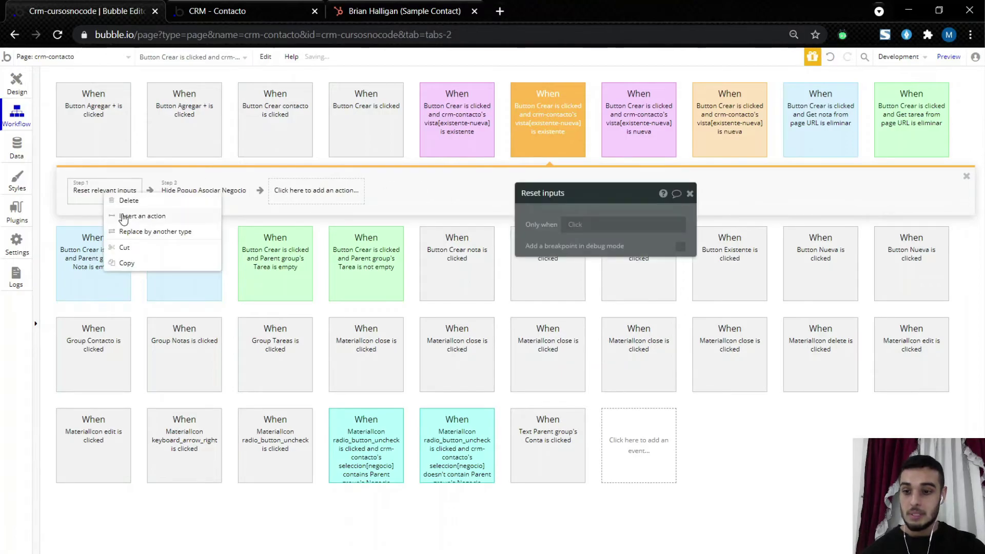
left_click(157, 216)
left_click(131, 191)
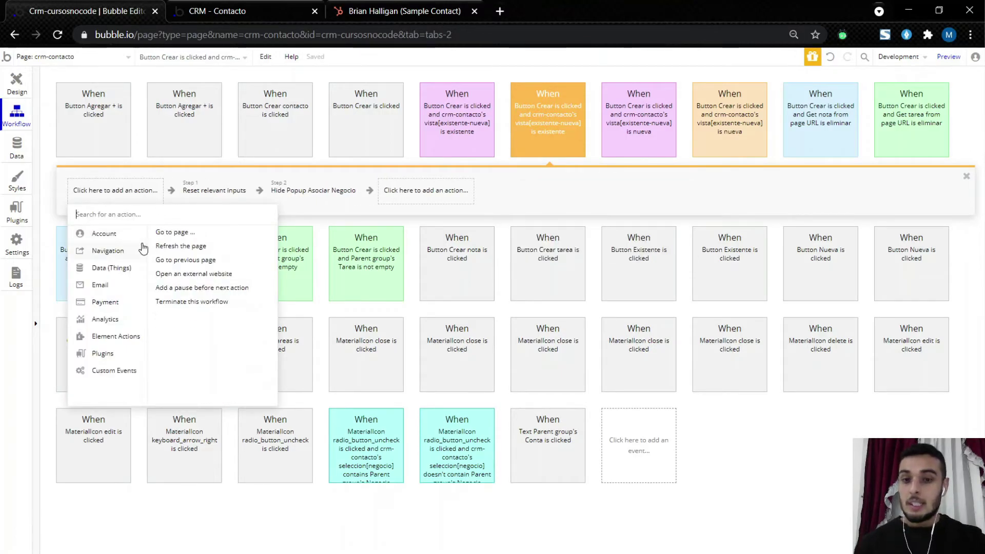
mouse_move(131, 269)
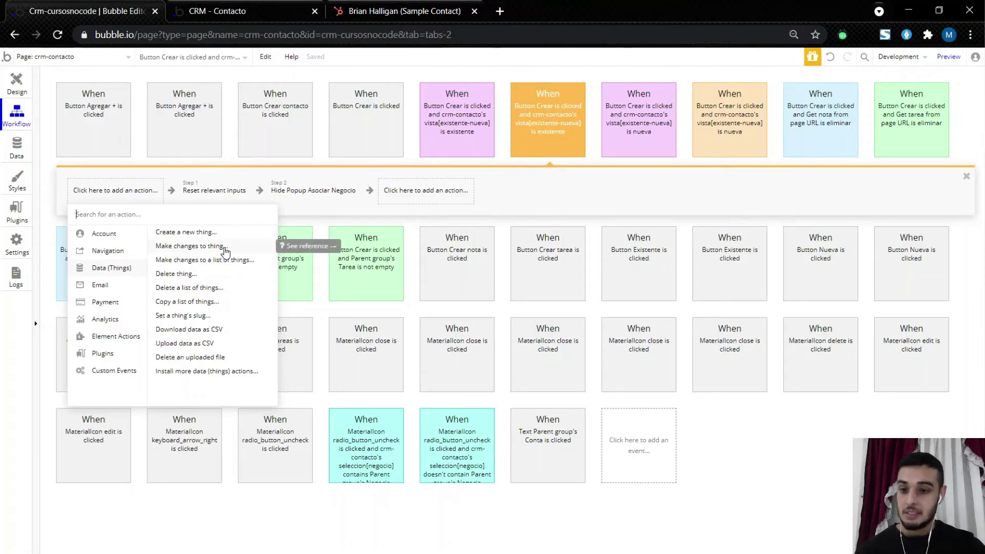
left_click(224, 248)
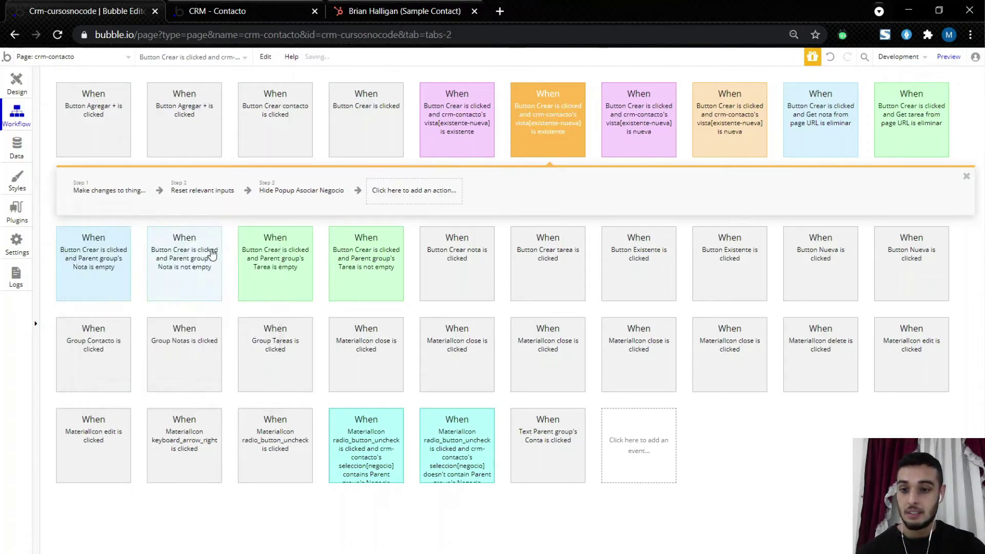
left_click(565, 217)
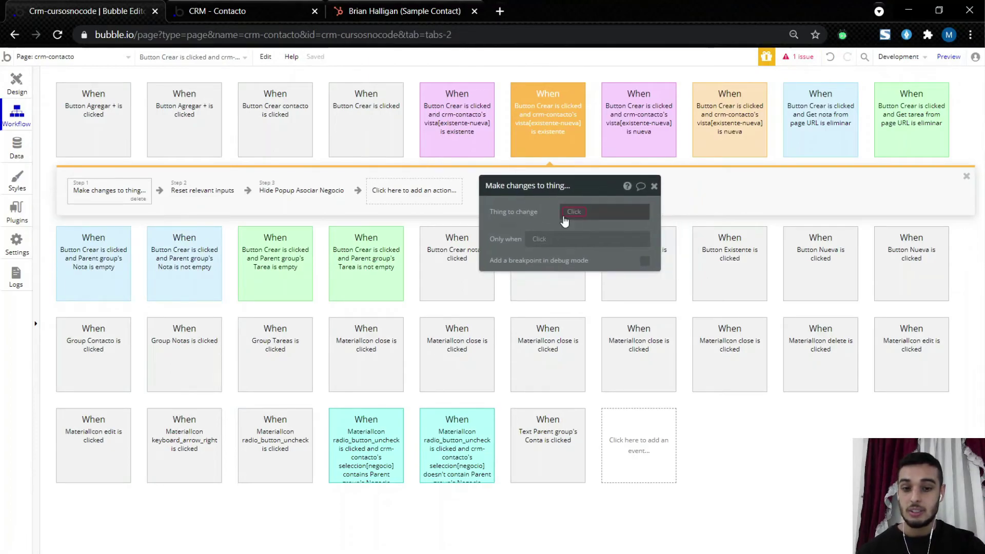
type("panel")
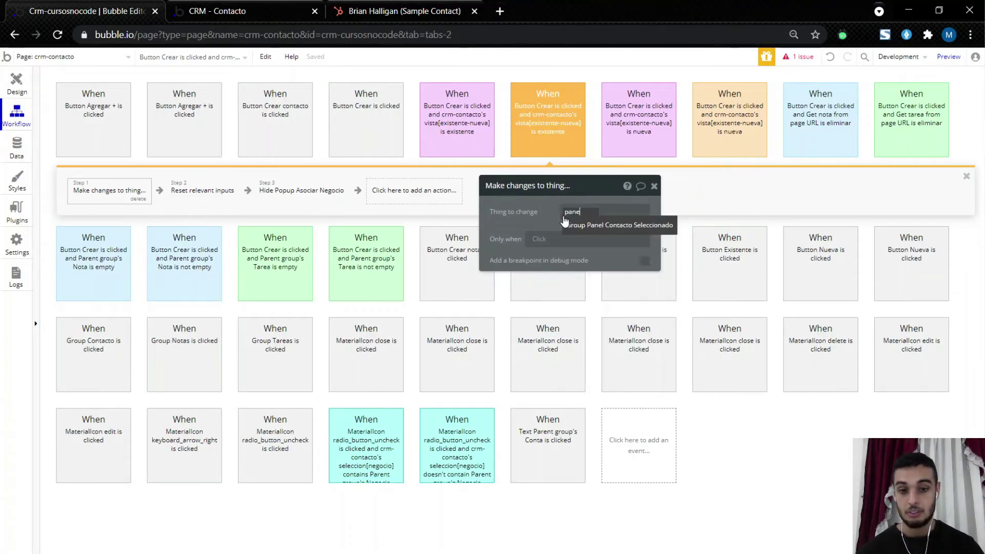
left_click(579, 230)
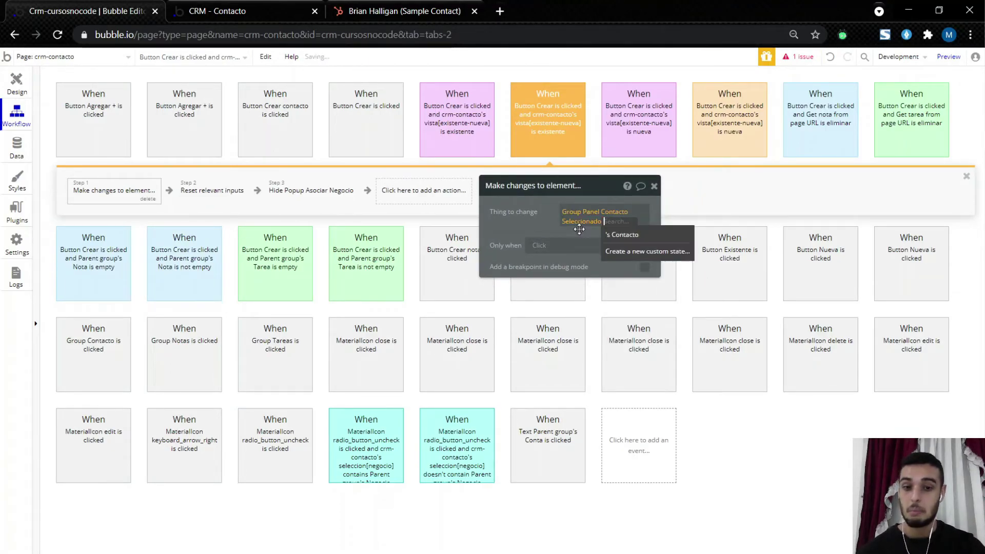
left_click(608, 234)
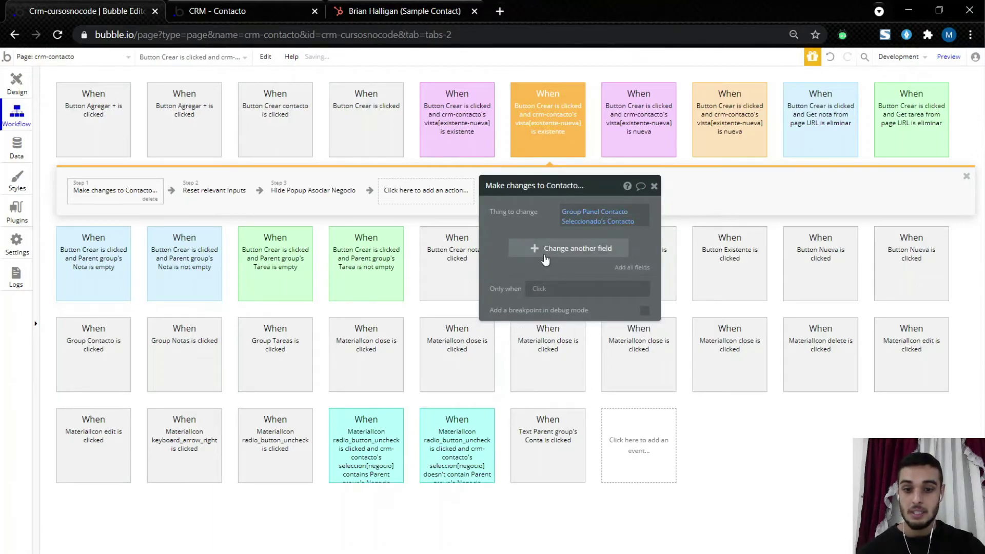
Step: Make the action change Negocios asociados with remove list, using Group Panel Contacto Seleccionado's Contacto's Negocios asociados as the list
left_click(545, 264)
left_click(502, 245)
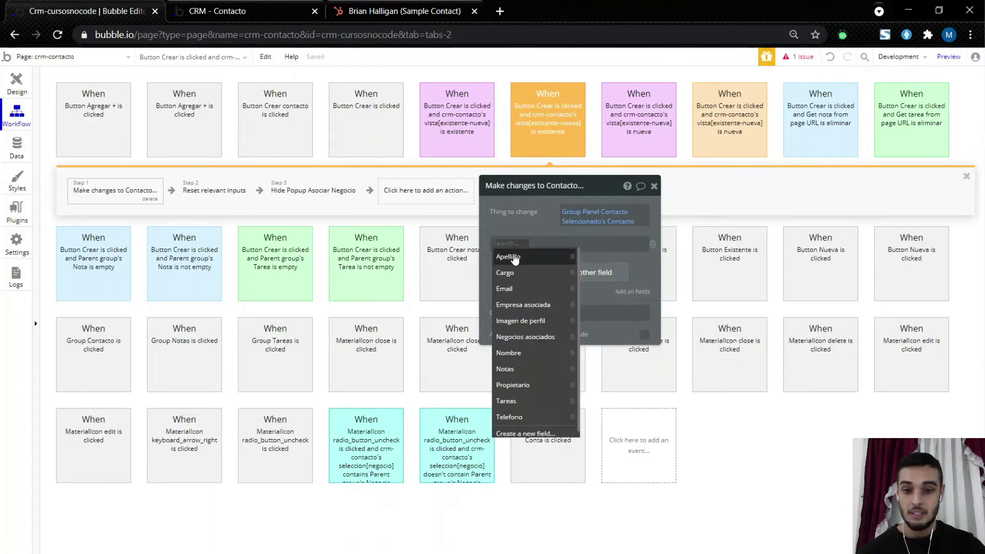
left_click(531, 337)
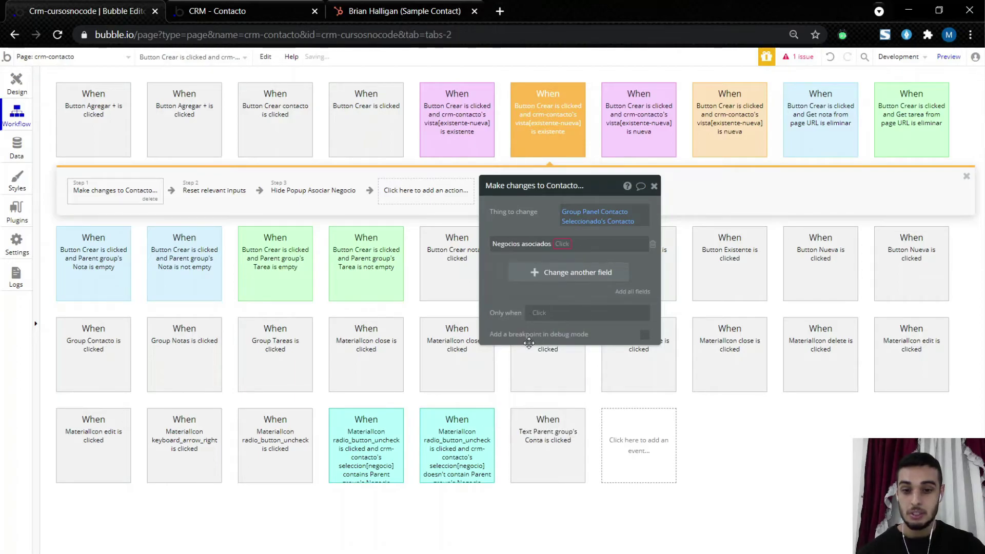
left_click(562, 244)
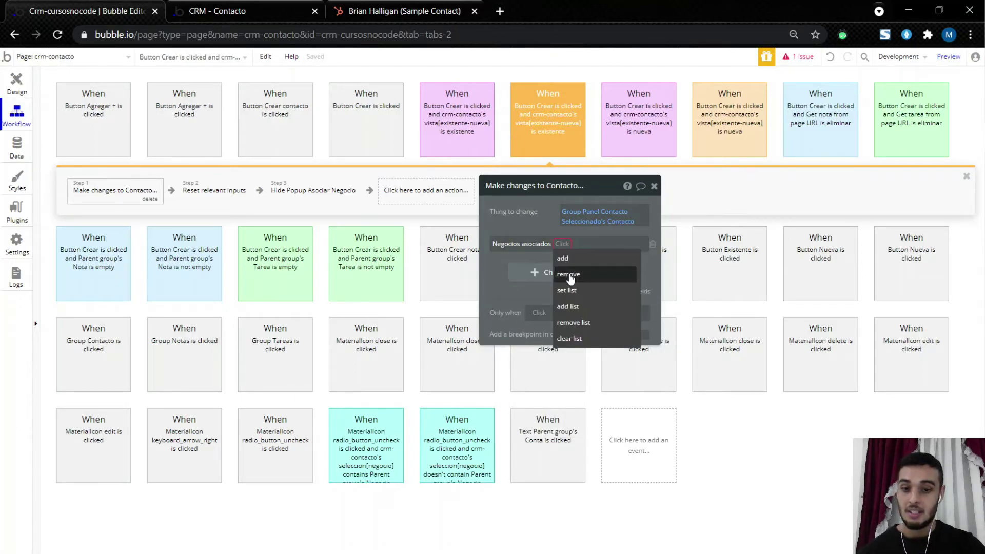
left_click(581, 322)
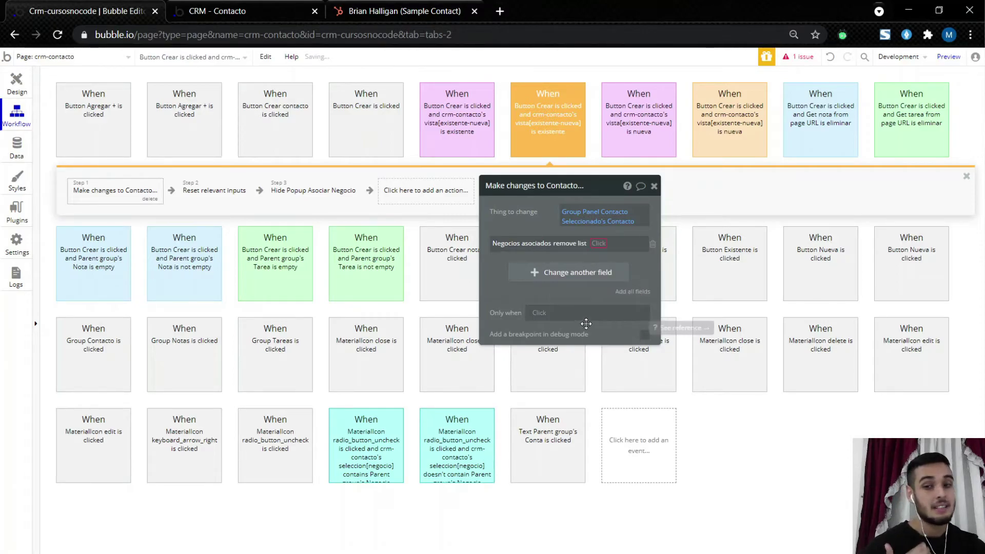
left_click(598, 244)
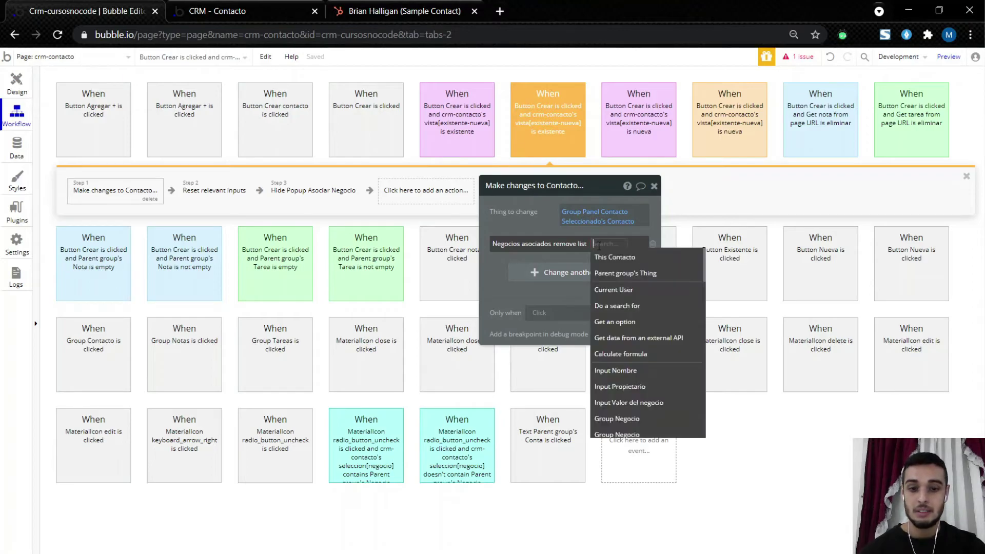
type("panel")
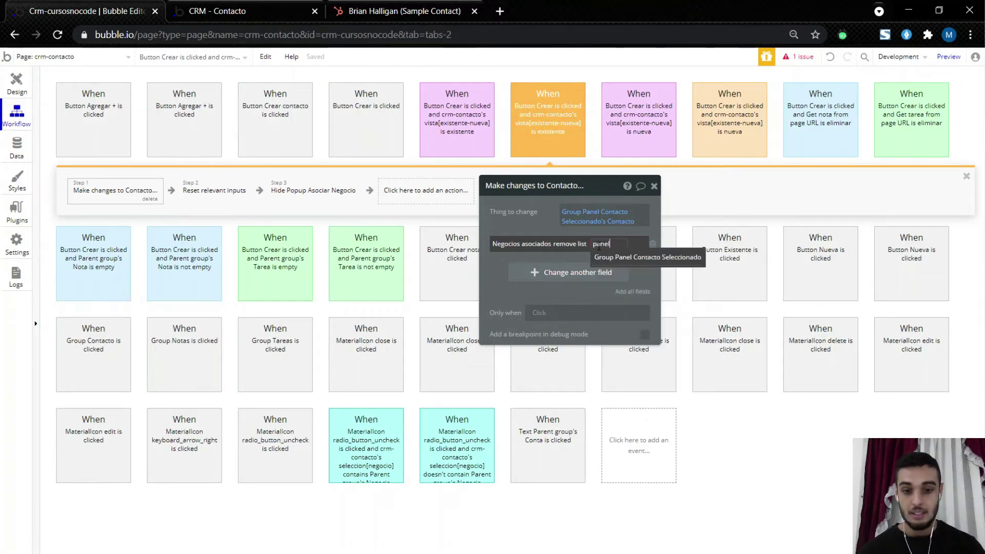
left_click(619, 257)
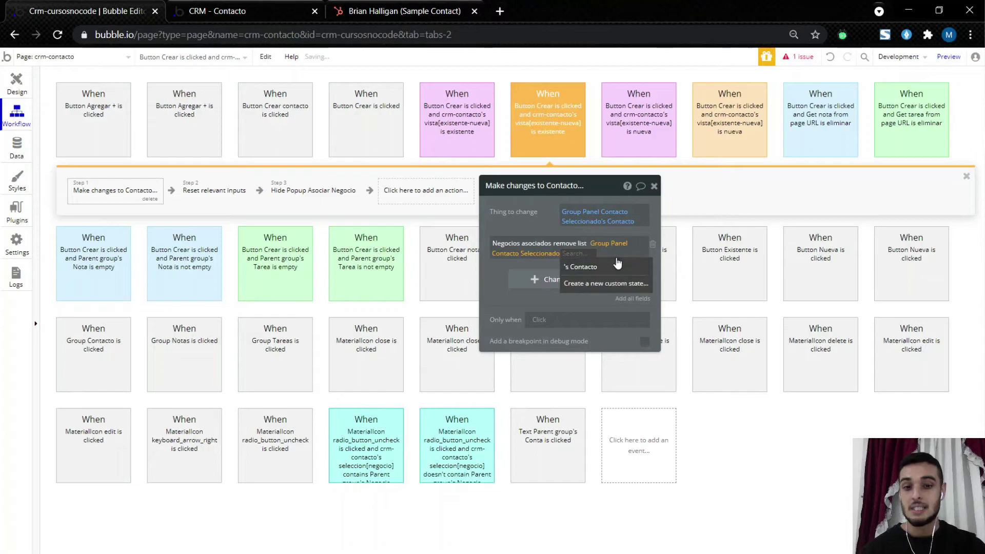
left_click(575, 267)
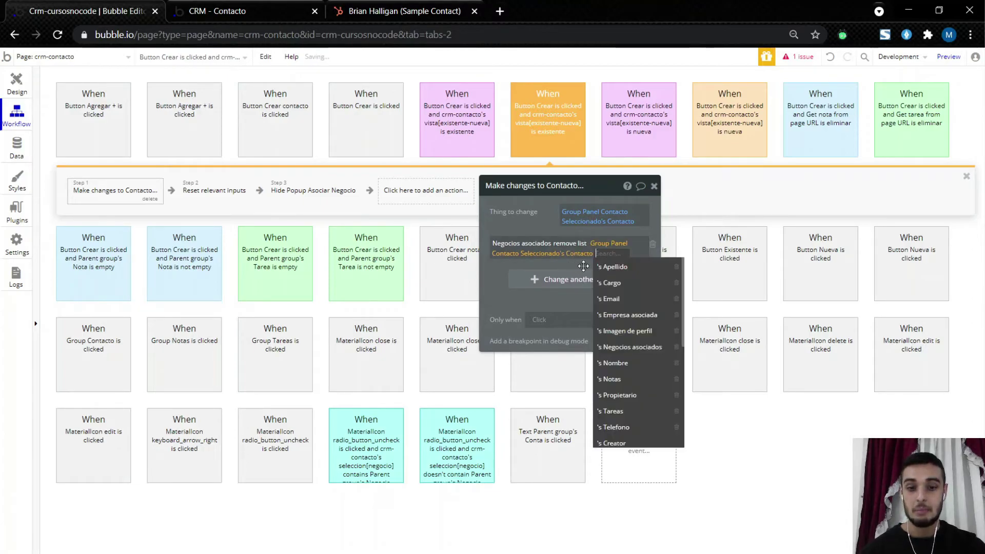
left_click(624, 348)
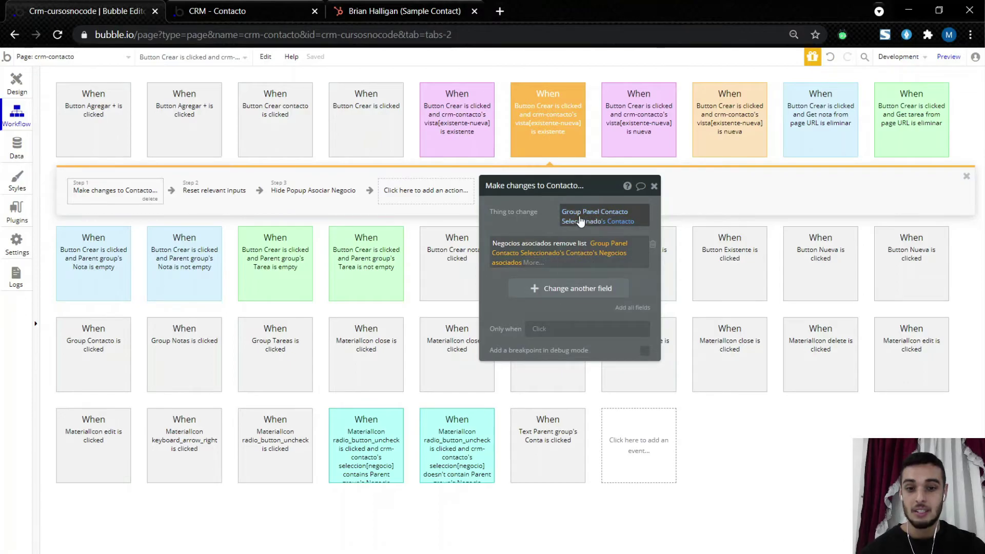
mouse_move(574, 227)
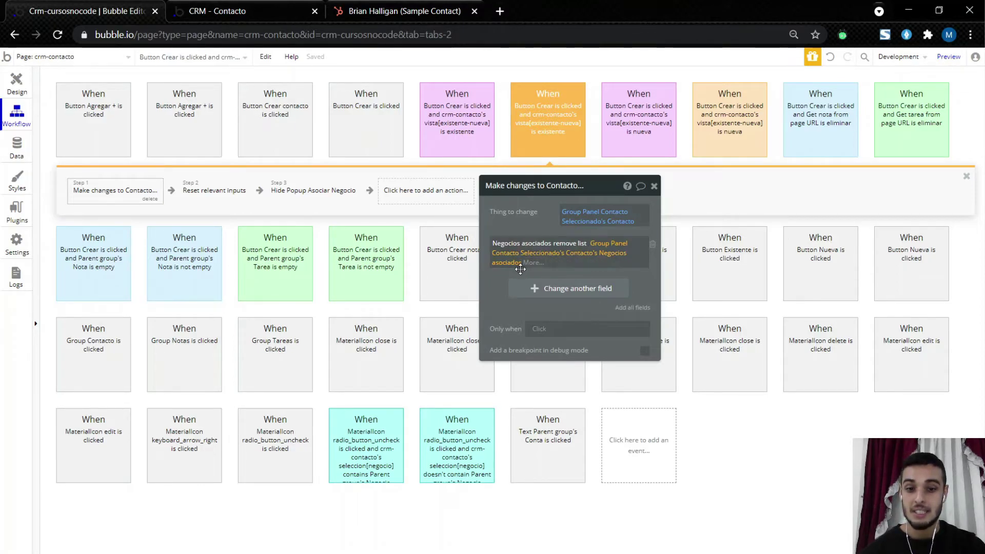
Step: Insert a second Make changes to thing action after the first, also targeting Group Panel Contacto Seleccionado's Contacto
left_click(172, 191)
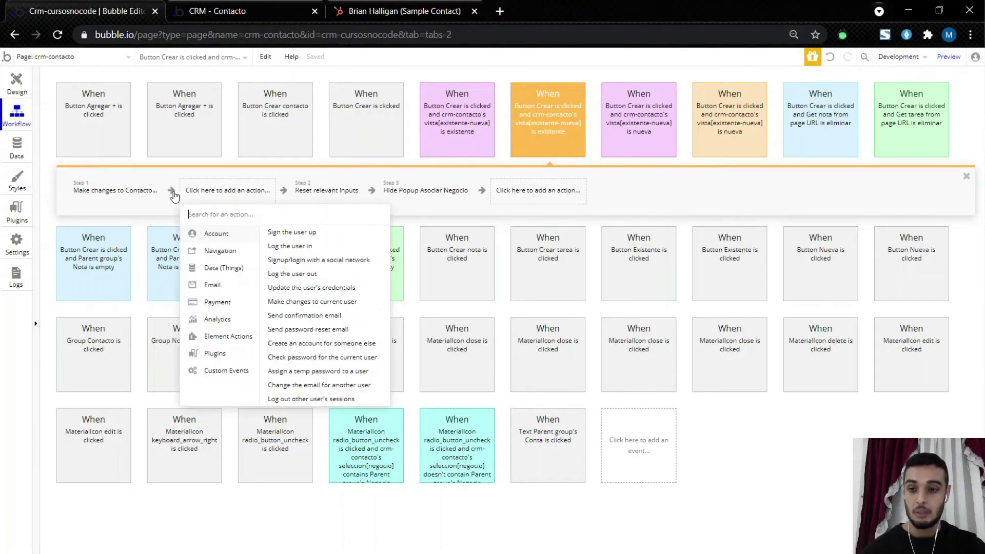
mouse_move(236, 270)
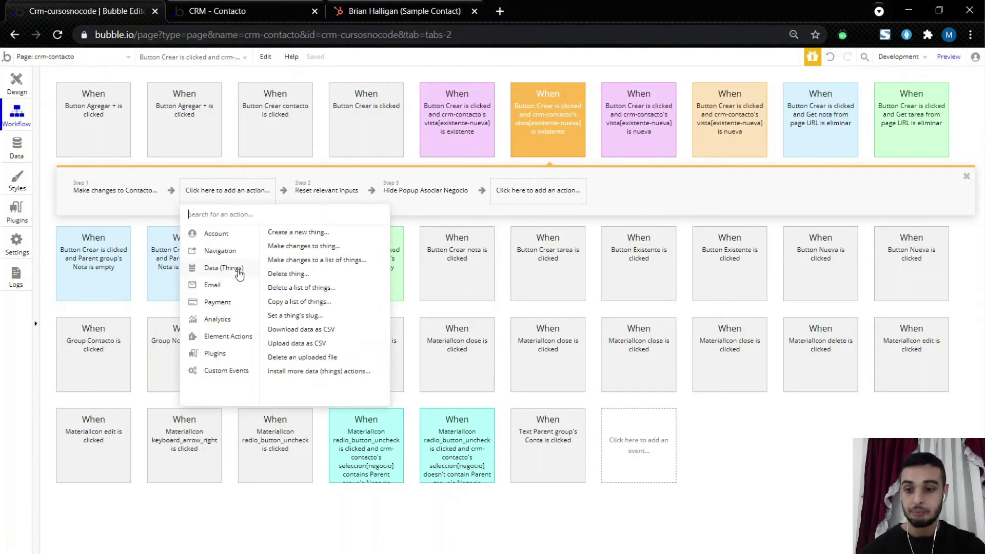
left_click(293, 248)
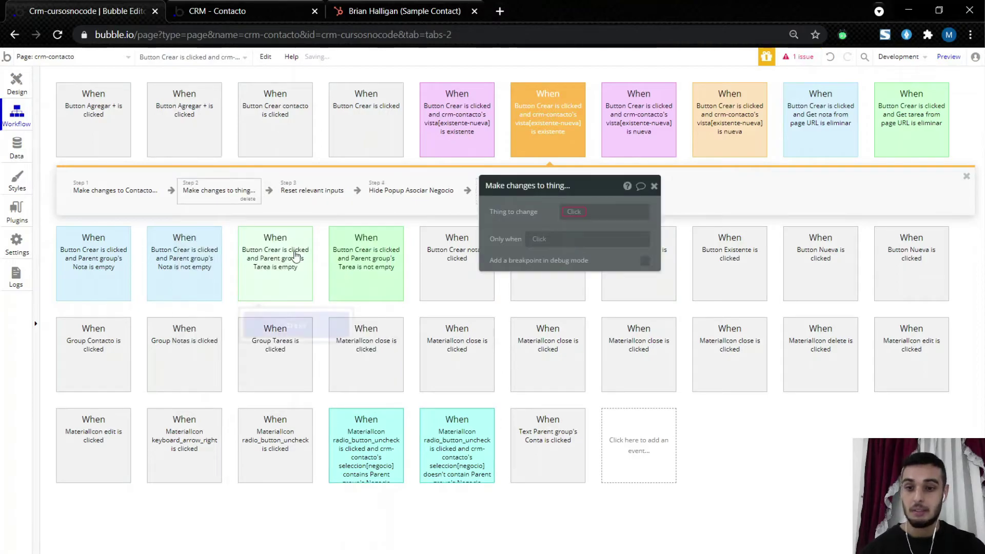
left_click(574, 210)
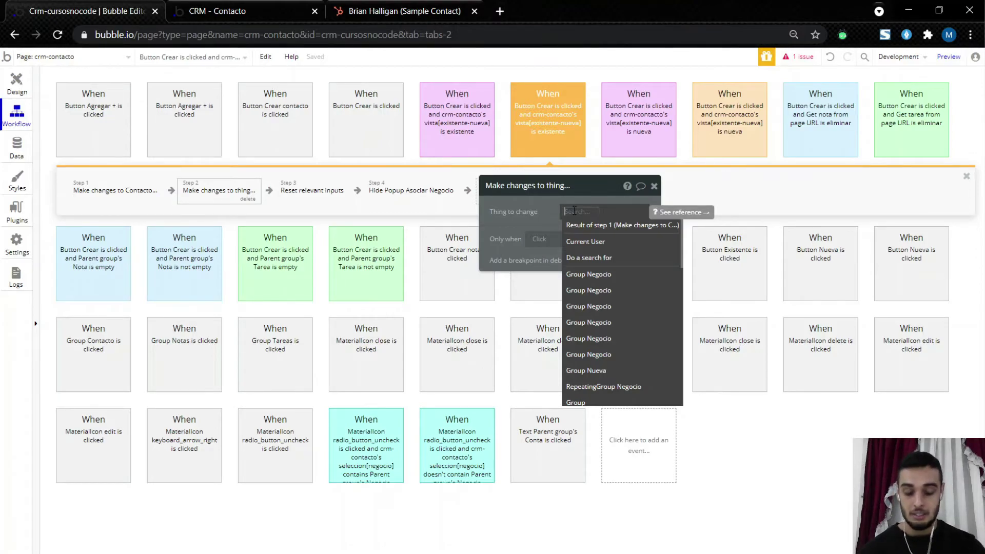
type("anel")
left_click(589, 226)
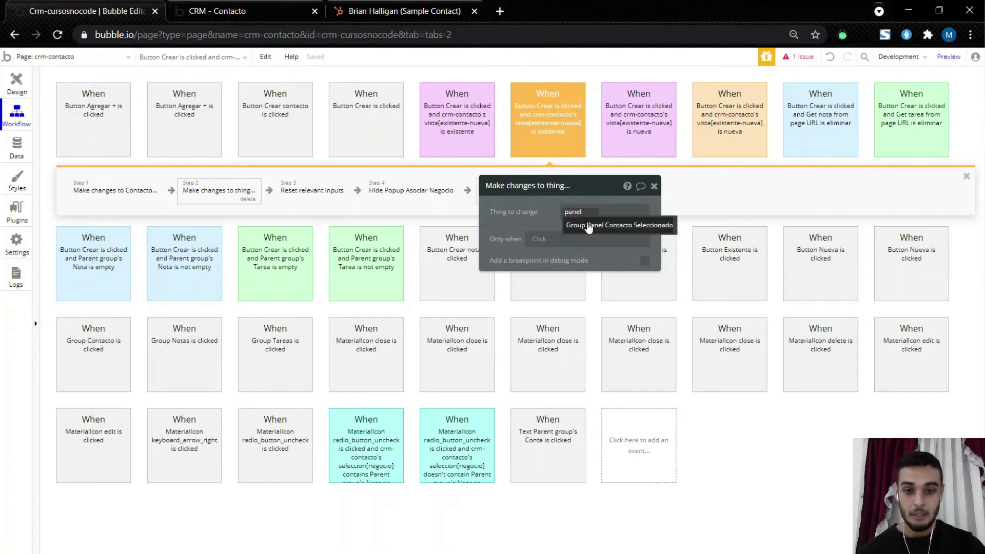
left_click(624, 234)
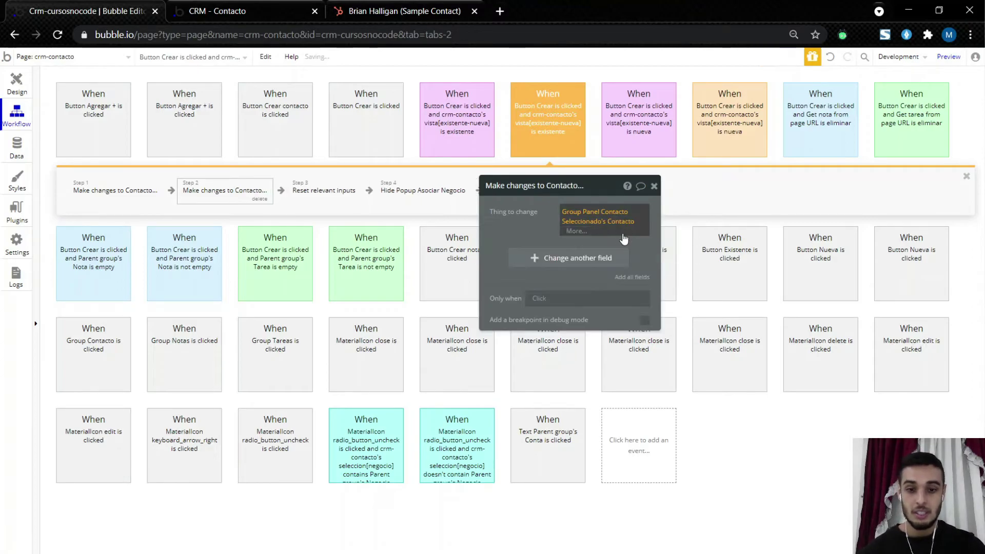
Step: Make the second Contacto change action modify Negocios asociados with add list, using crm-contacto's seleccion[negocio] as the list
left_click(581, 257)
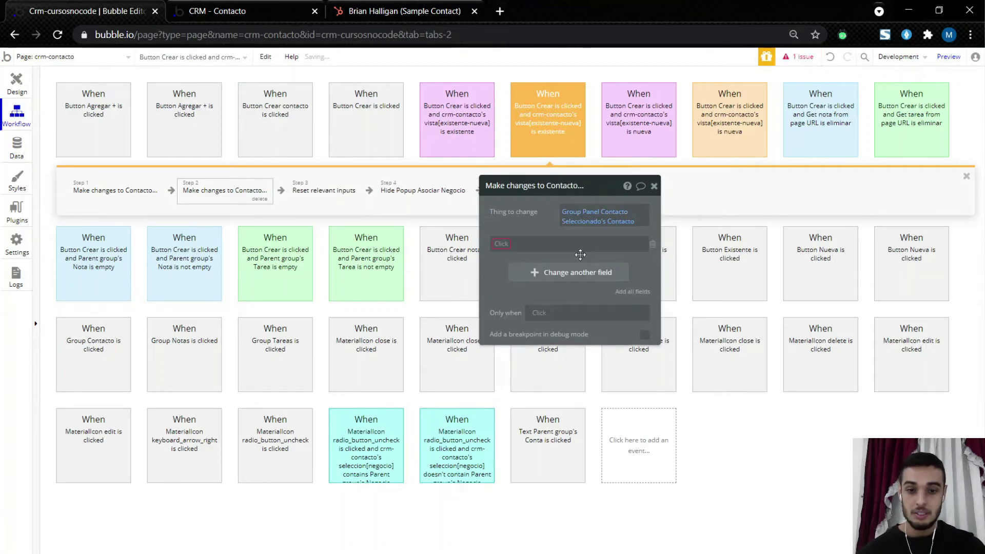
left_click(499, 242)
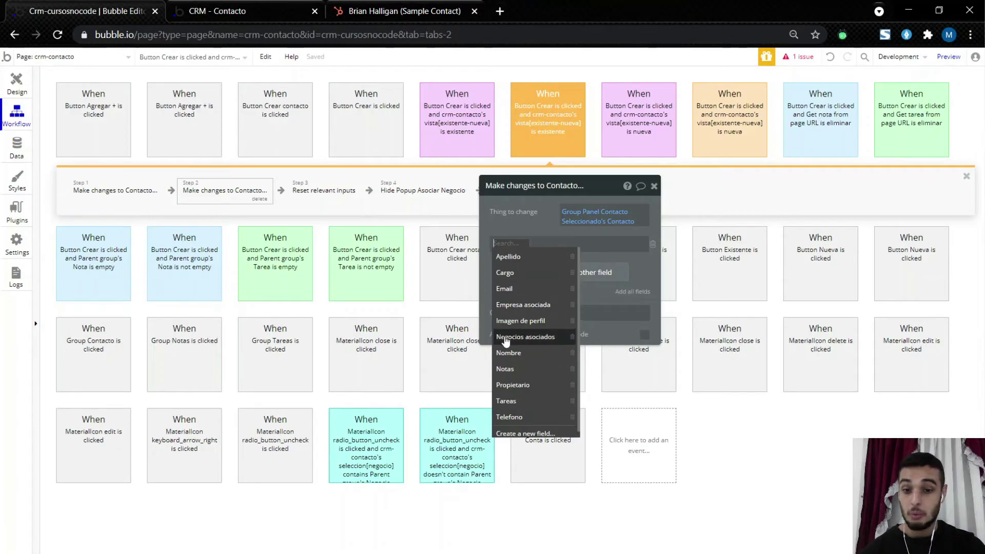
left_click(528, 338)
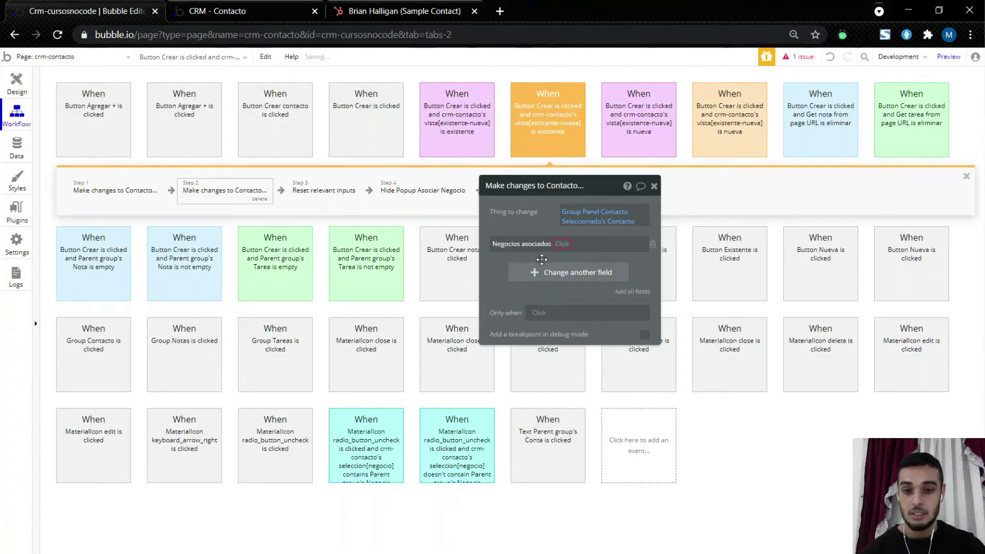
left_click(562, 244)
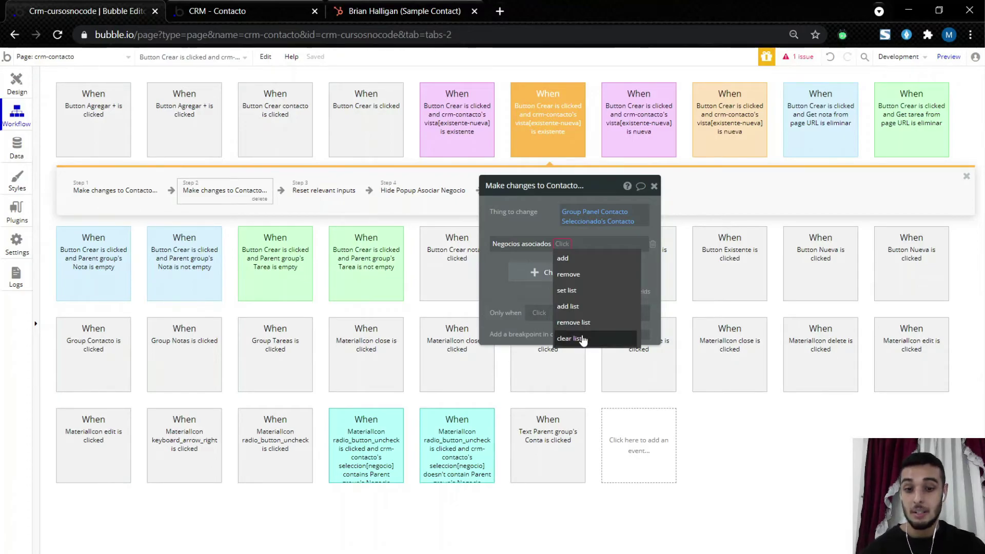
left_click(577, 308)
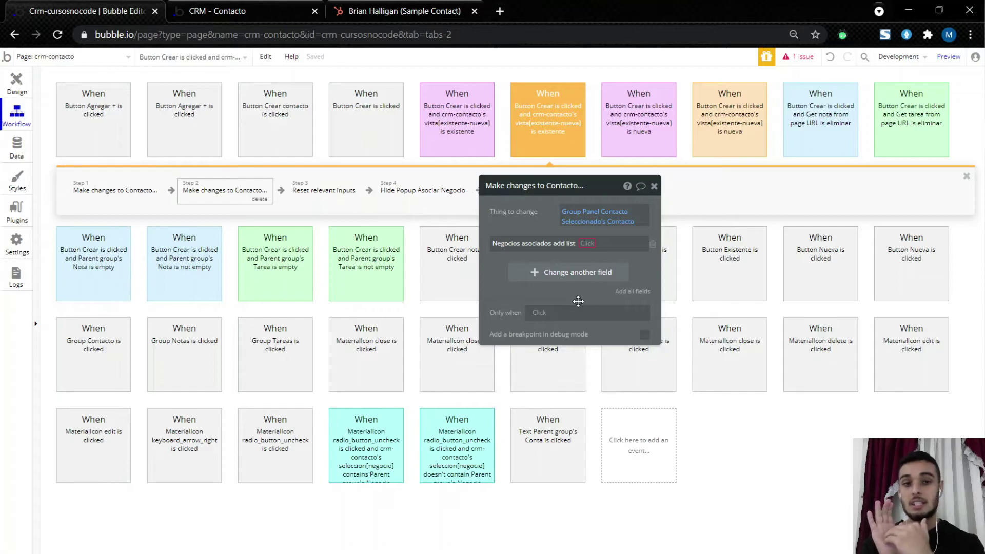
left_click(592, 249)
type("crm")
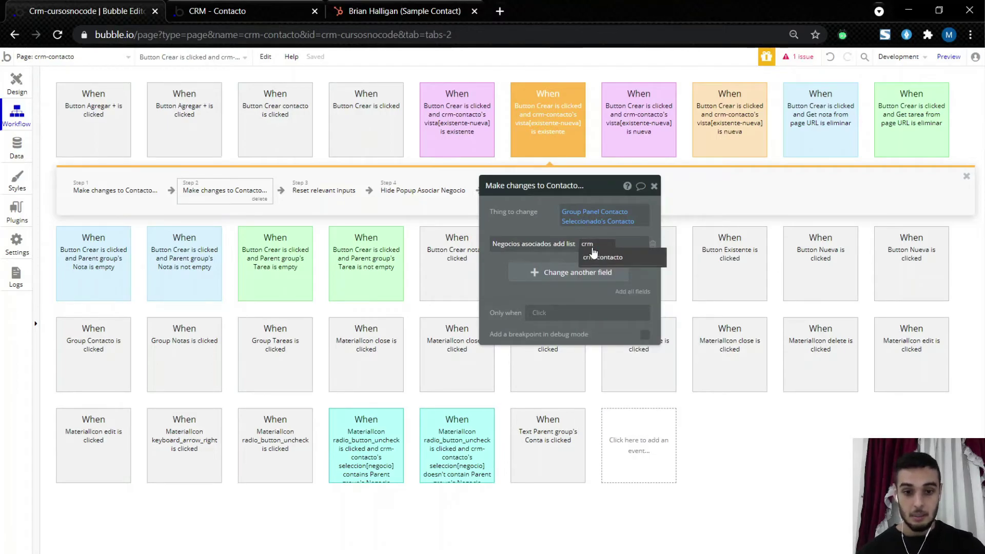
left_click(595, 256)
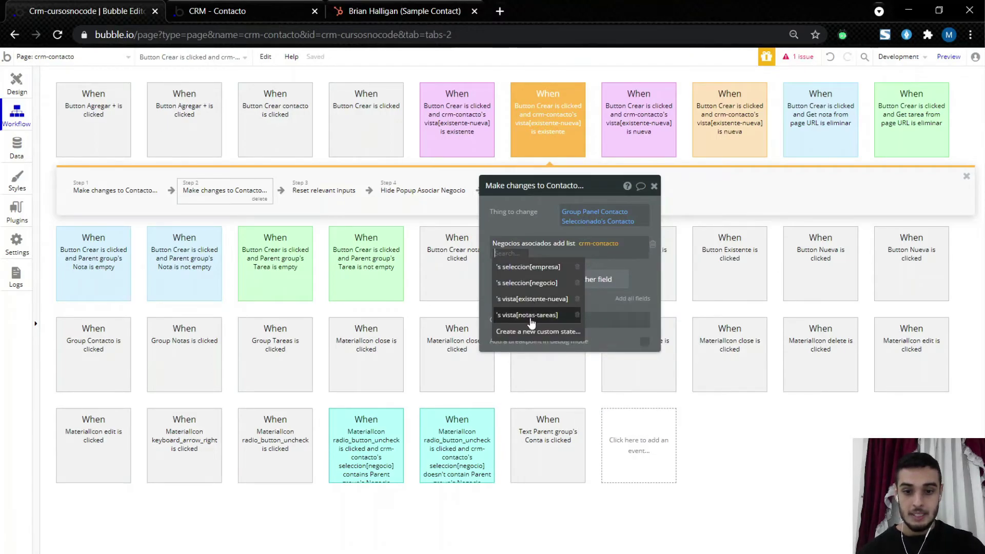
left_click(518, 283)
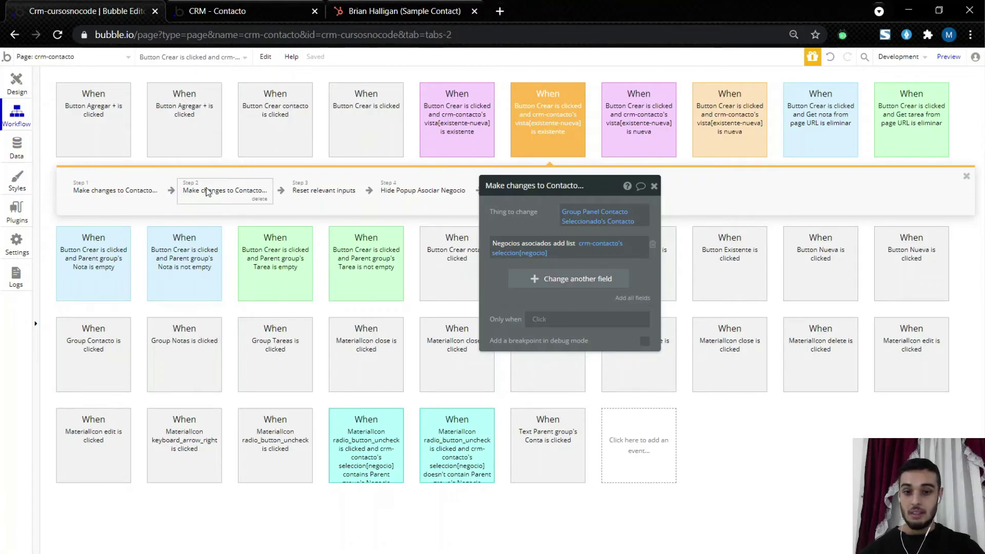
Step: Insert a Make changes to a list of things action before Reset relevant inputs, with Negocio as the type of things
left_click(282, 193)
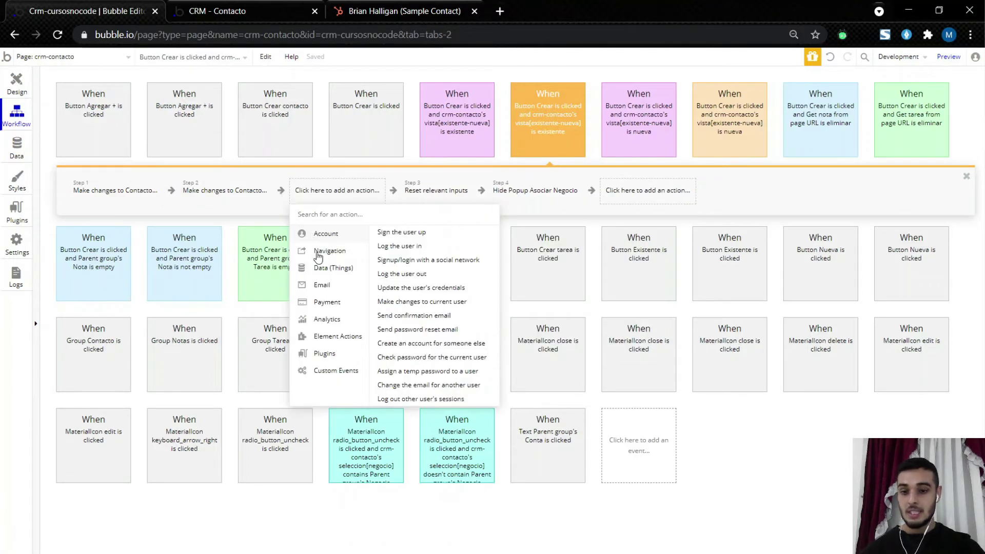
mouse_move(325, 272)
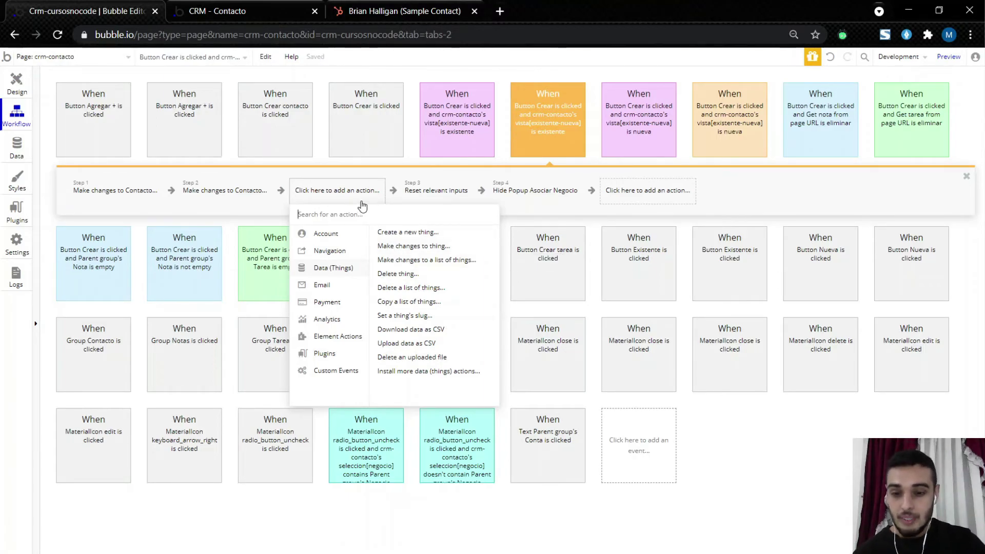
left_click(405, 261)
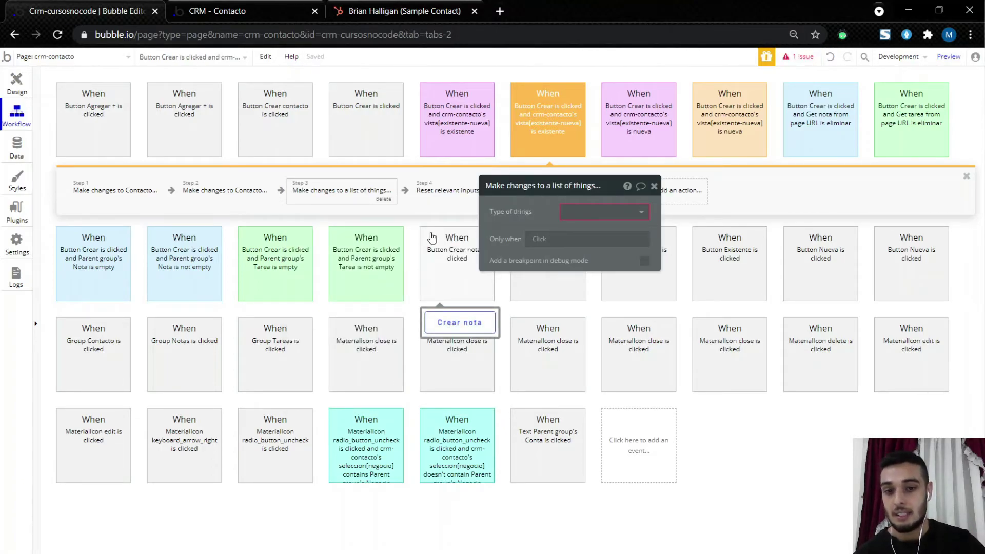
left_click(586, 212)
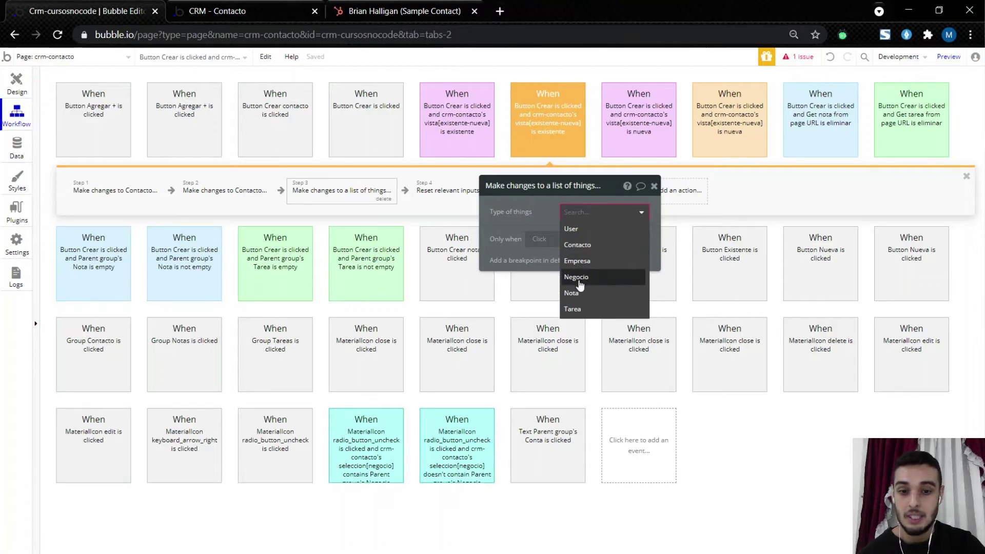
left_click(579, 277)
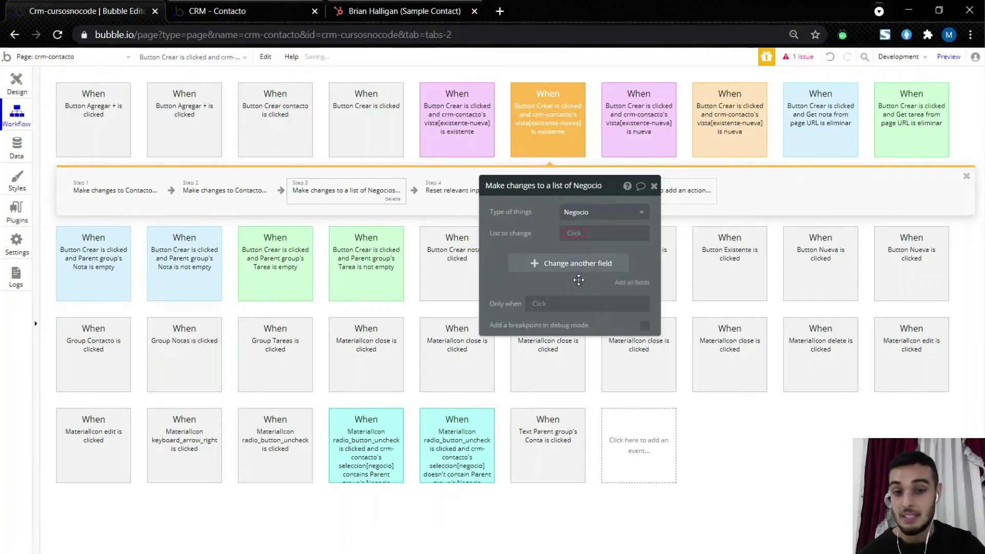
Step: Set the action's list to change to Group Panel Contacto Seleccionado's Contacto's Negocios asociados
left_click(574, 238)
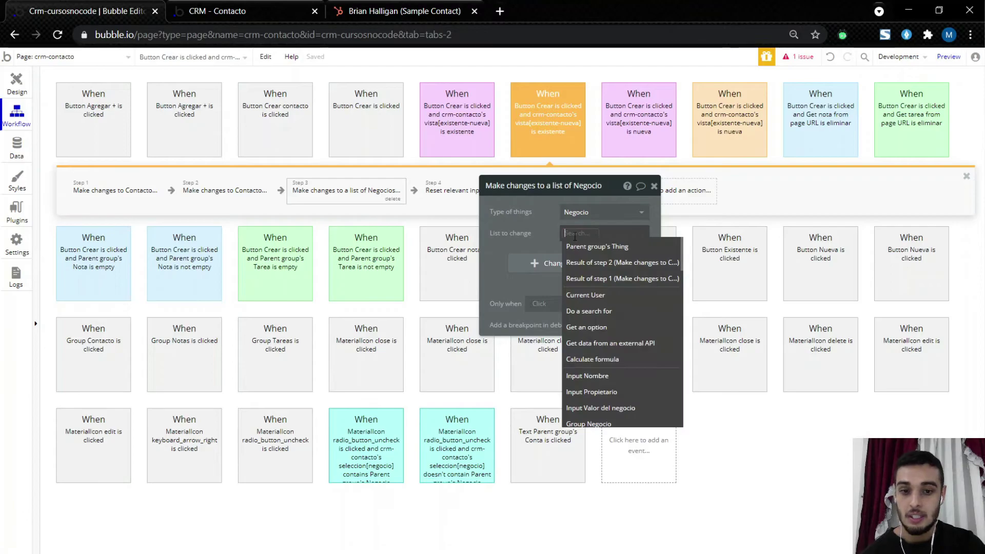
type("panel")
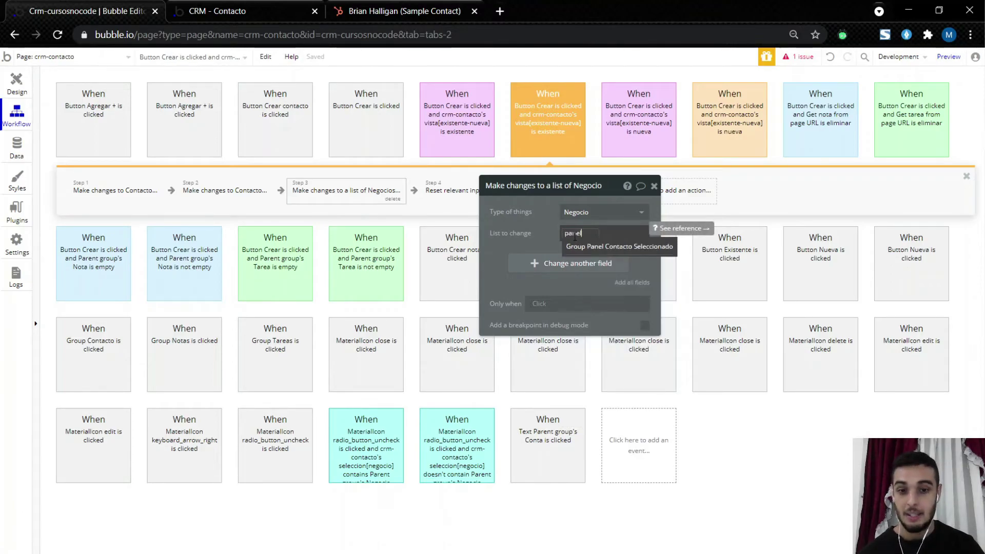
left_click(580, 247)
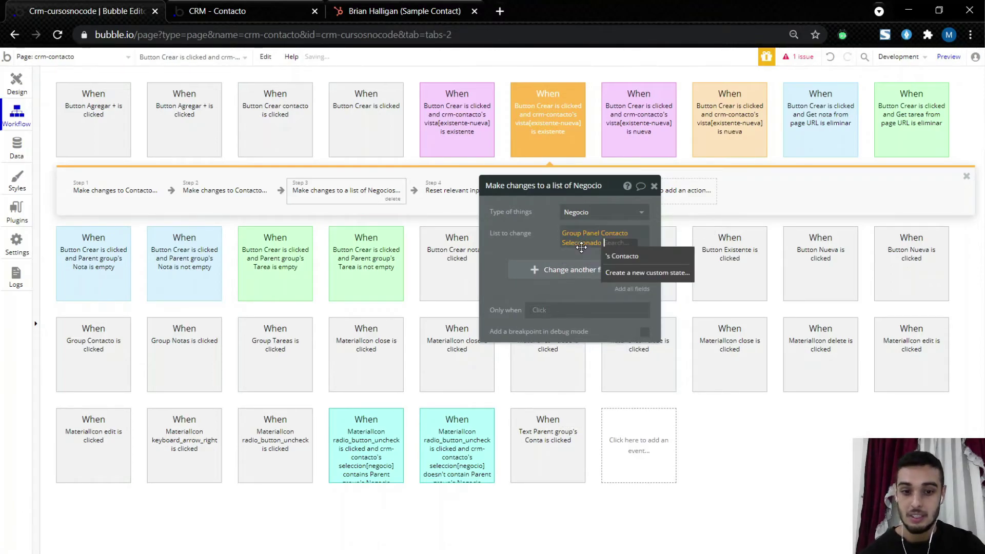
left_click(616, 258)
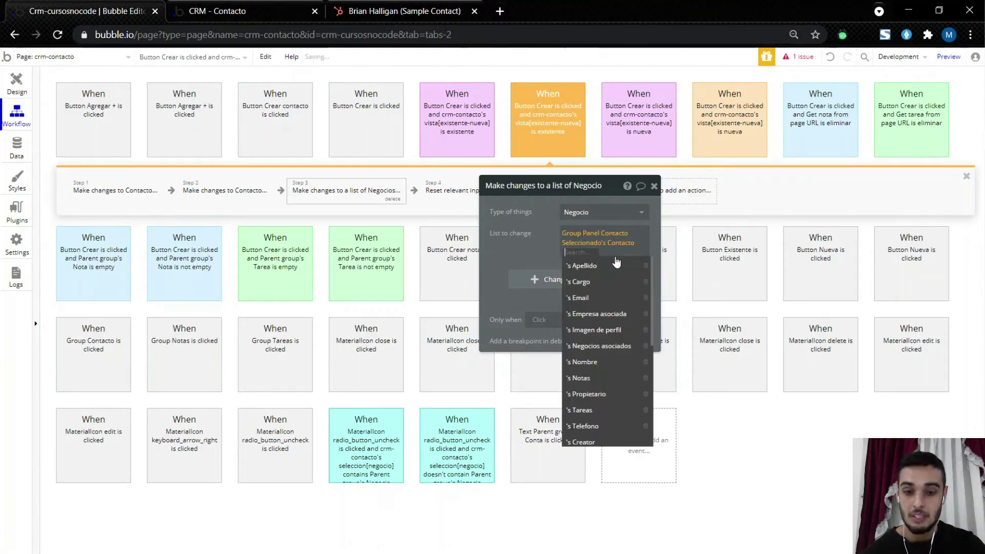
left_click(605, 347)
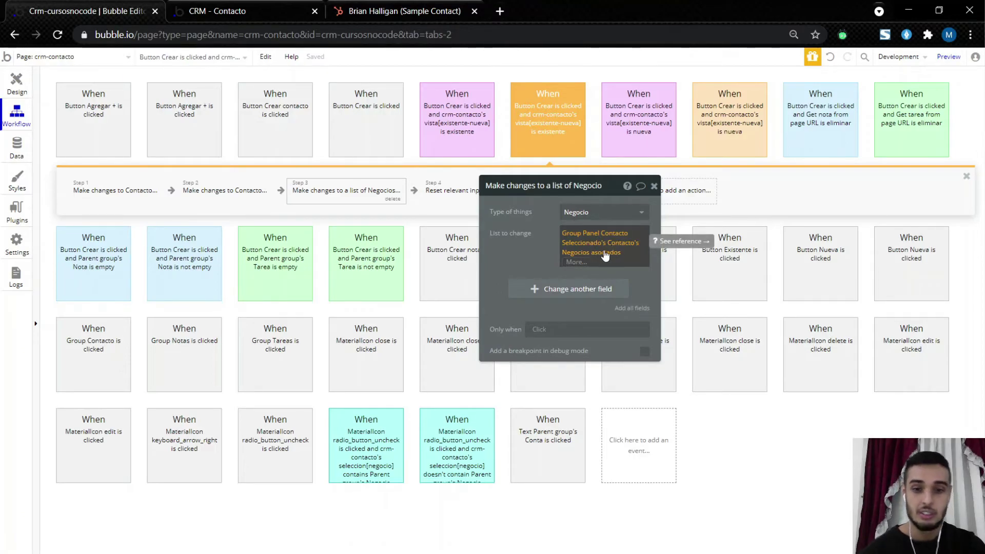
Step: Add a field change for Contactos asociados with the remove operation to the Negocio list action
left_click(565, 289)
left_click(502, 276)
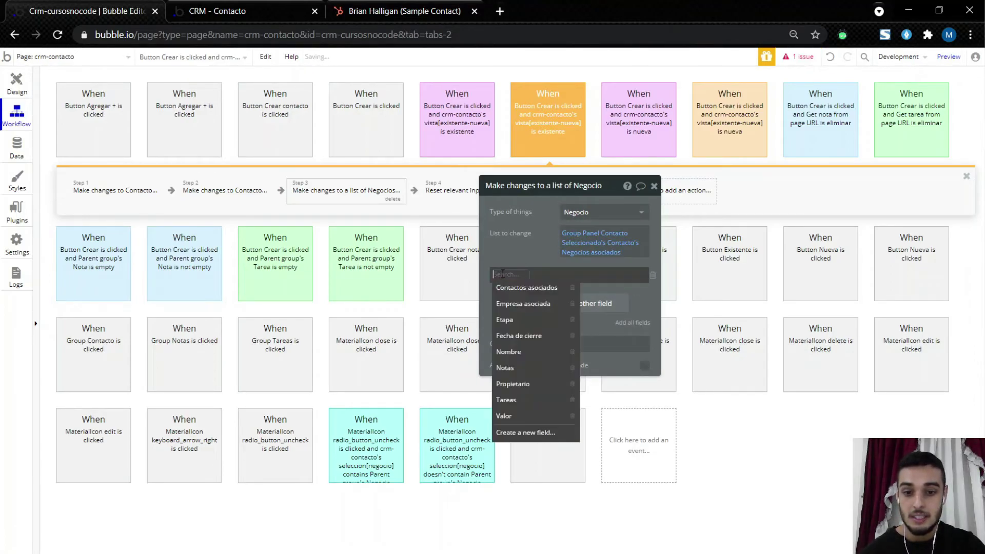
left_click(541, 289)
left_click(564, 275)
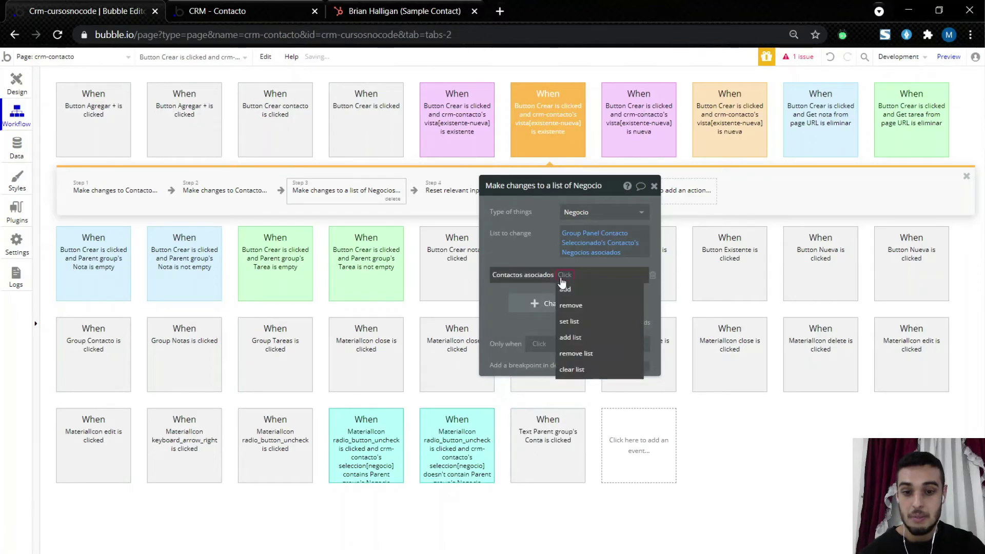
left_click(571, 306)
Step: Set the contact to remove to Get data from page URL, with parameter name contacto and type Contacto
left_click(588, 275)
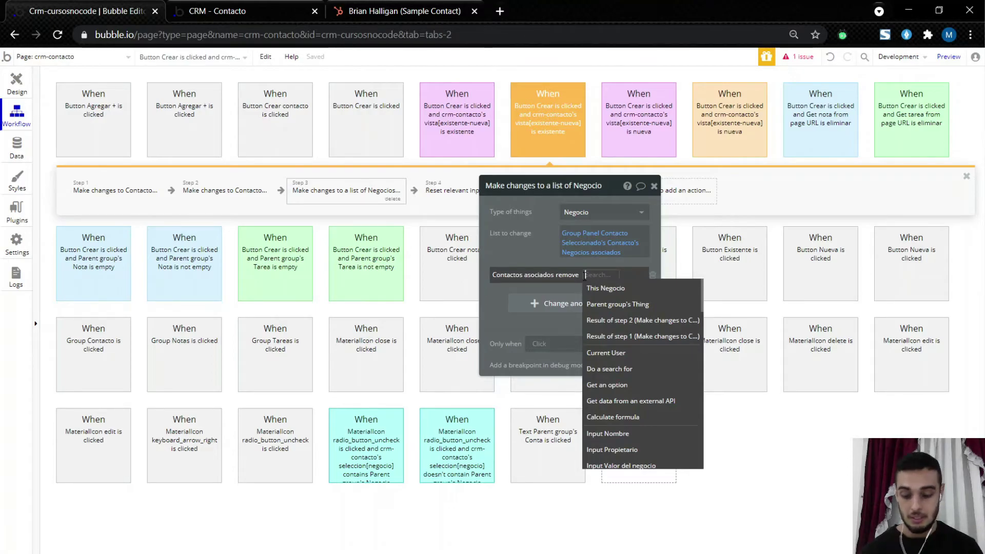
type("get")
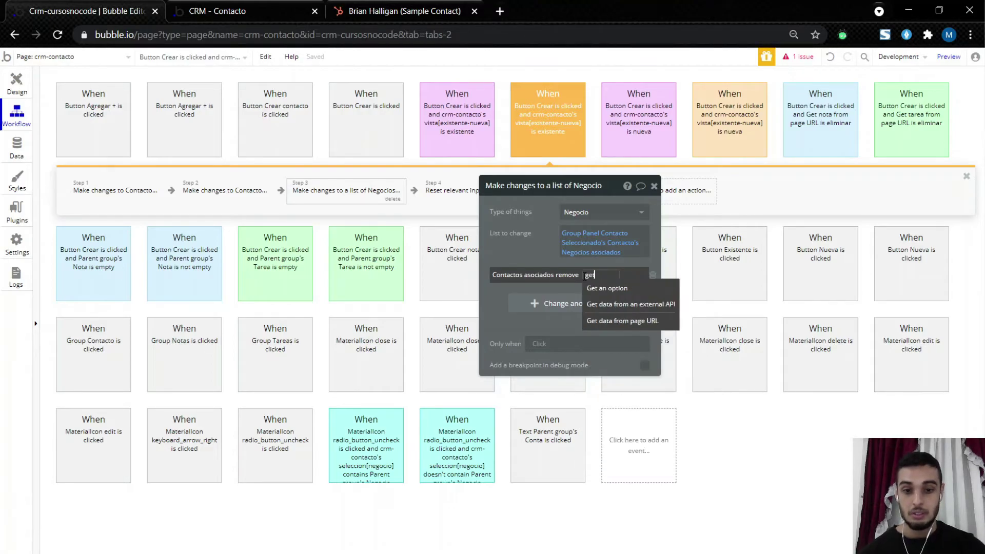
left_click(598, 321)
left_click(401, 229)
type("contacto")
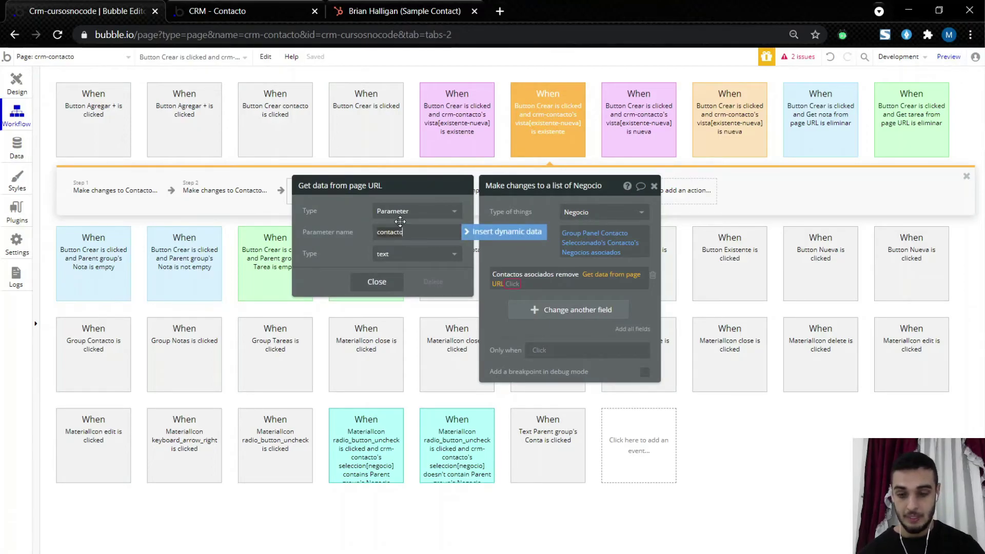
left_click(405, 254)
type("c")
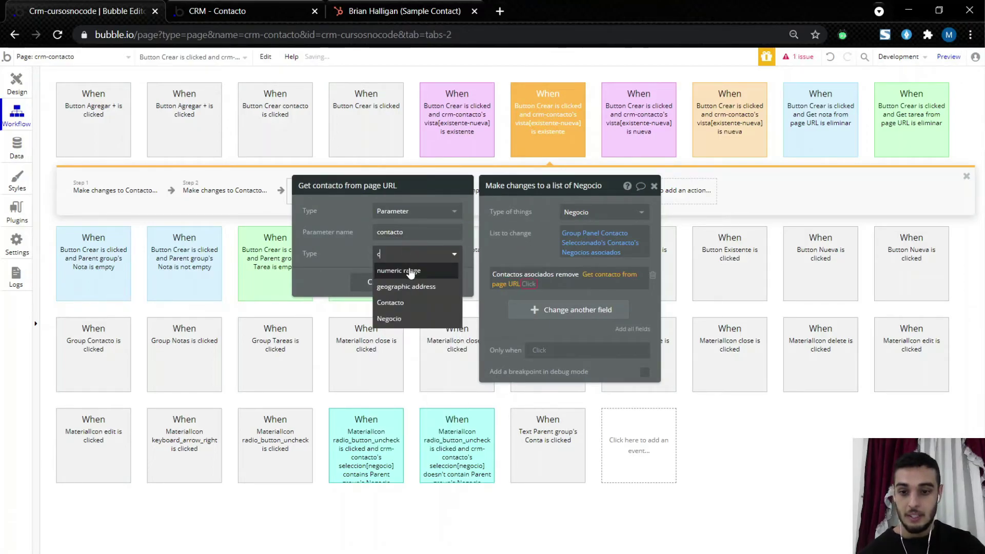
left_click(416, 304)
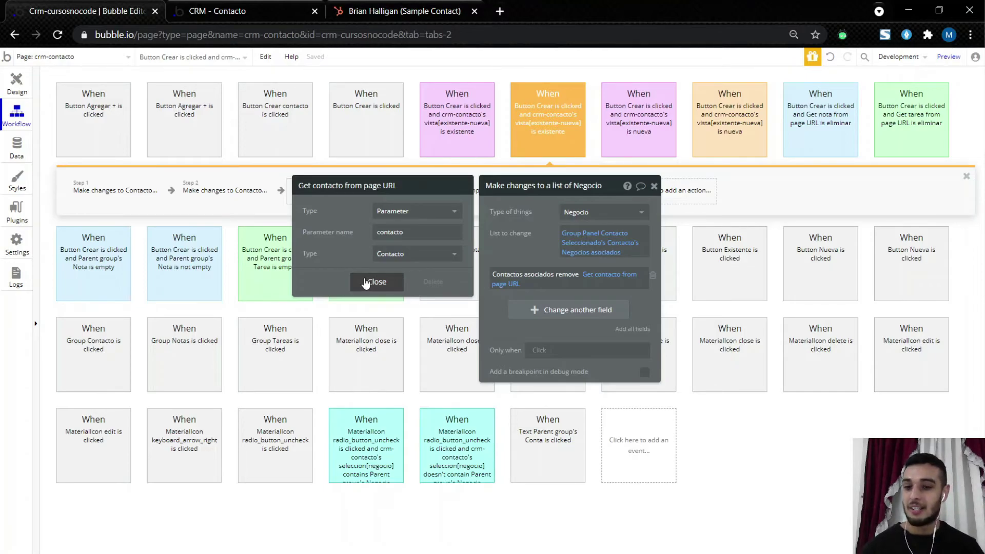
left_click(378, 282)
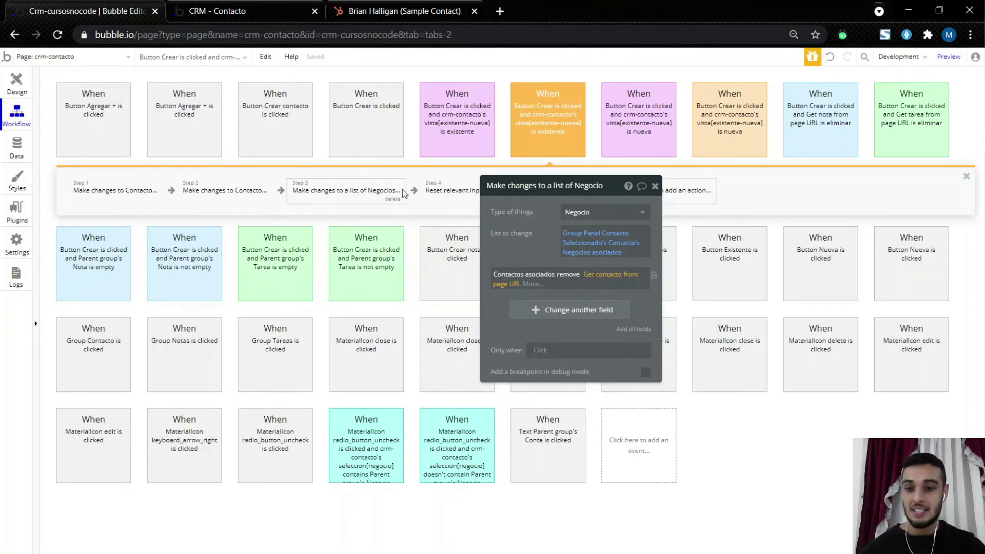
Step: Insert a second Make changes to a list of things action after the first one, also with type Negocio
left_click(414, 193)
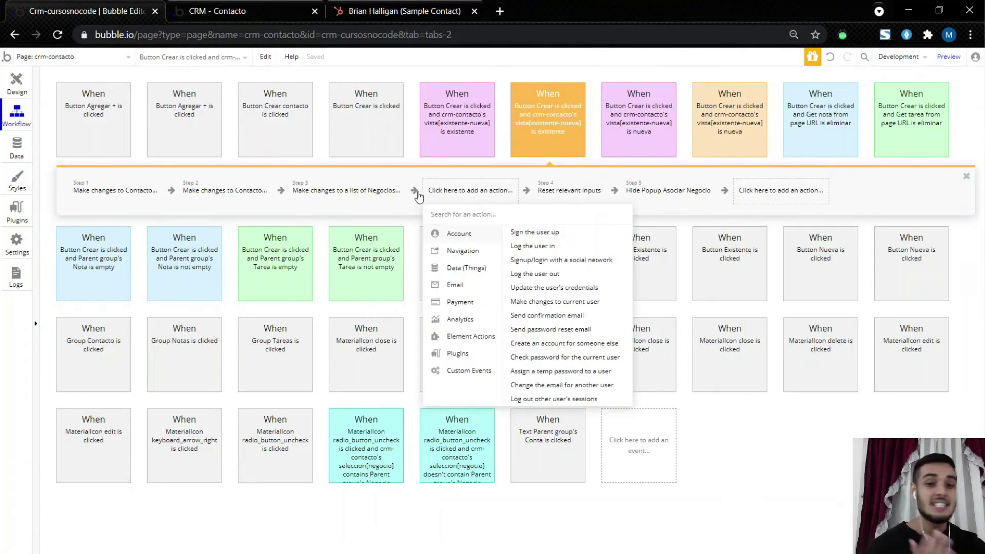
mouse_move(461, 272)
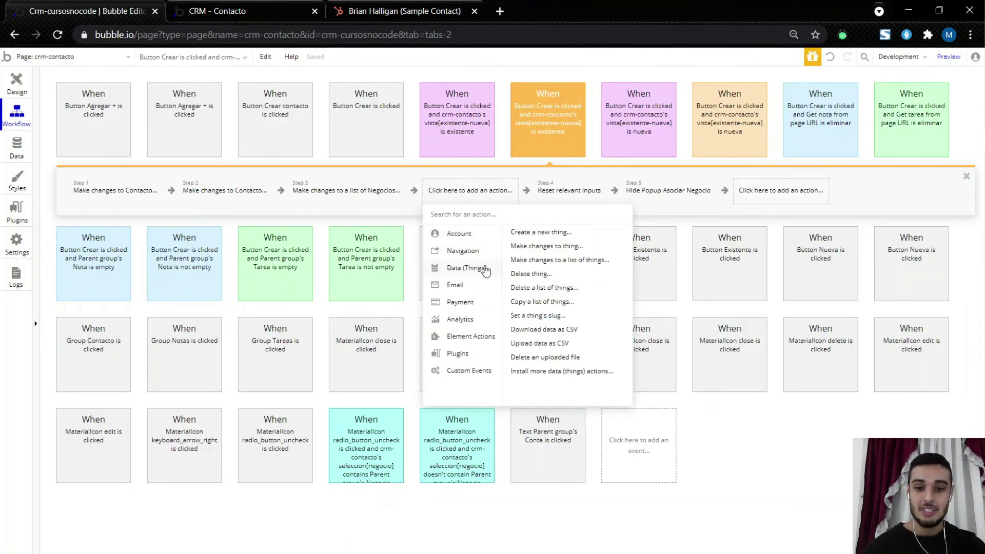
left_click(526, 260)
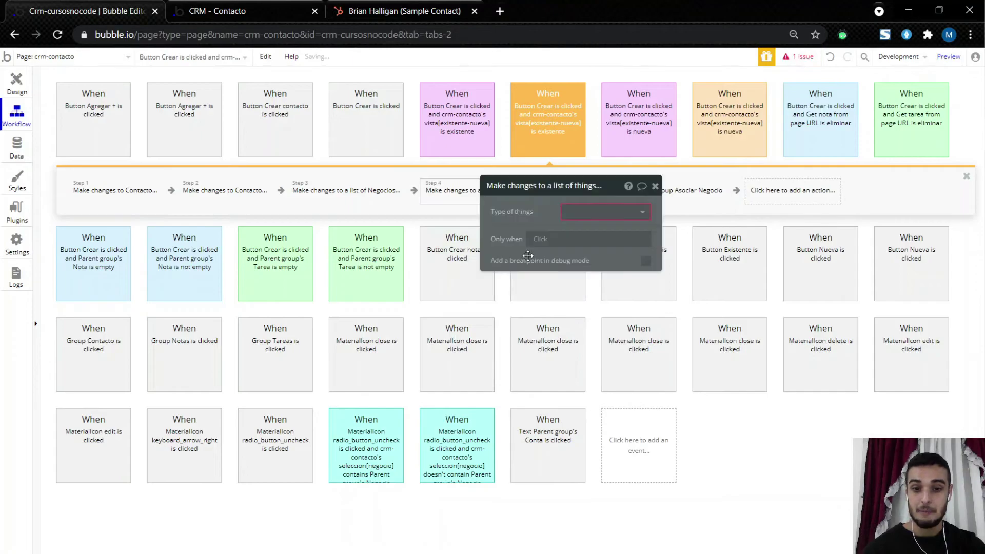
left_click(567, 214)
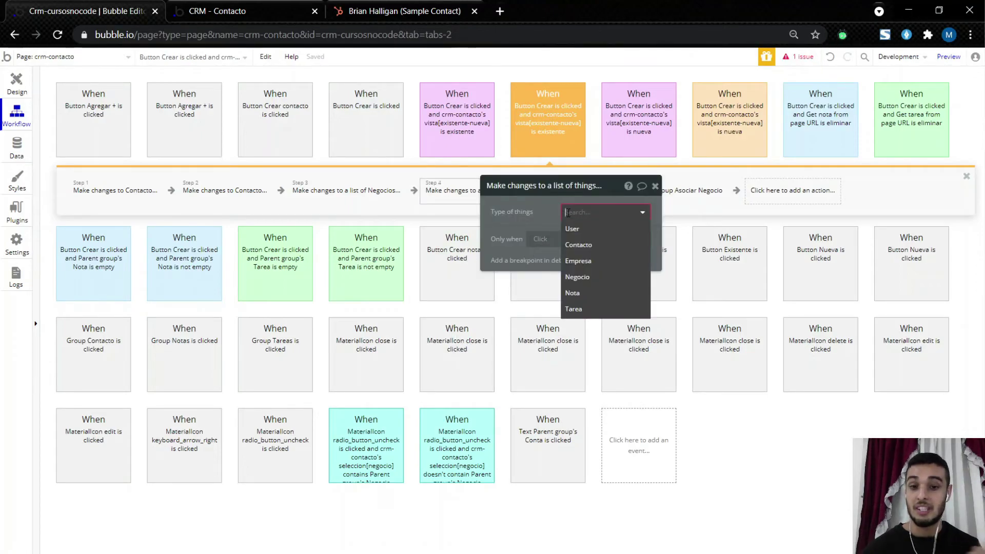
left_click(589, 277)
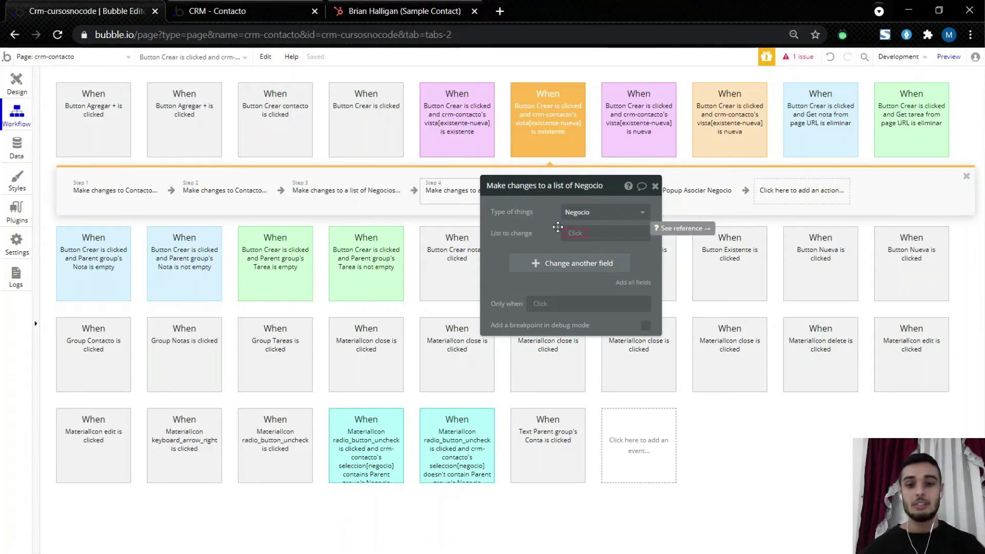
Step: Set the second Negocio list action's list to change to crm-contacto's seleccion[negocio]
left_click(578, 239)
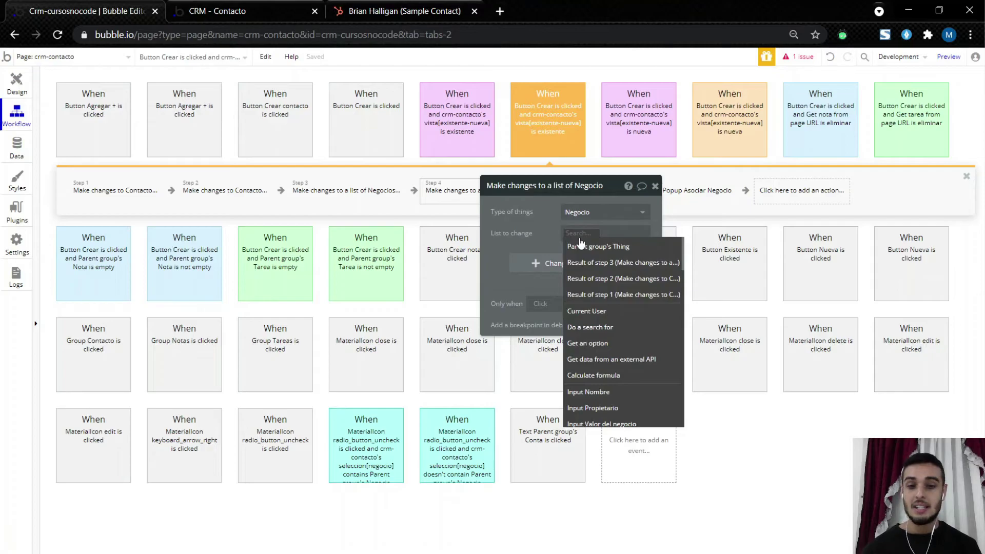
type("crm")
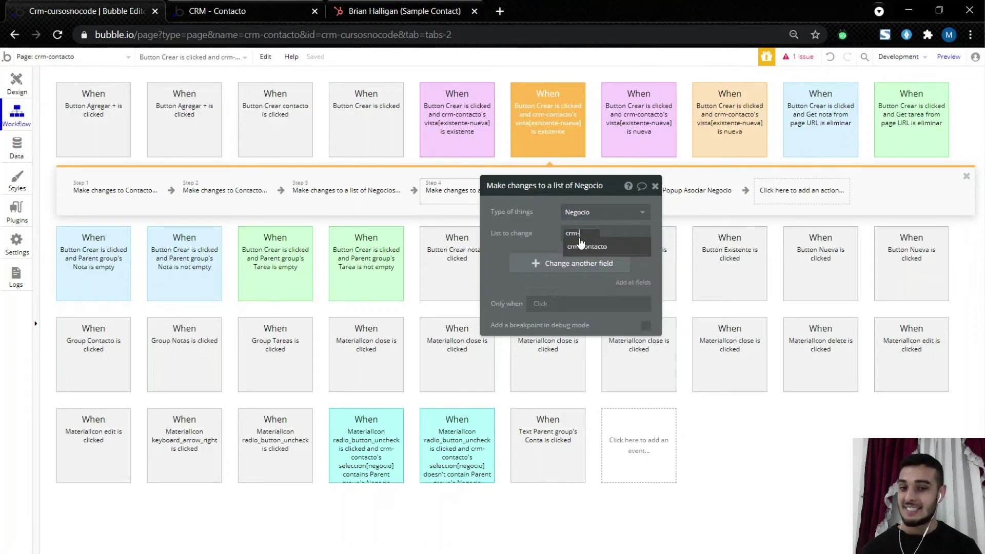
type("-")
left_click(581, 244)
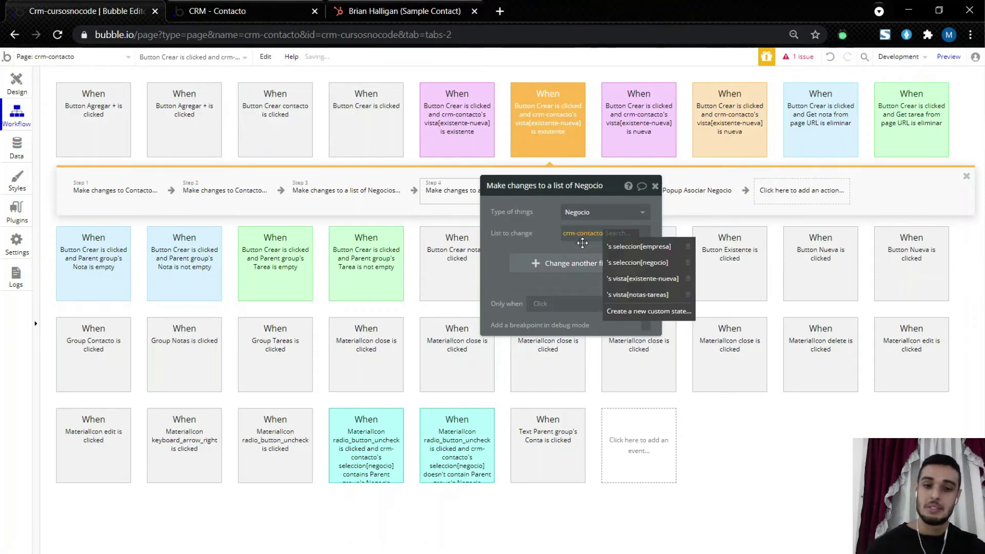
left_click(636, 262)
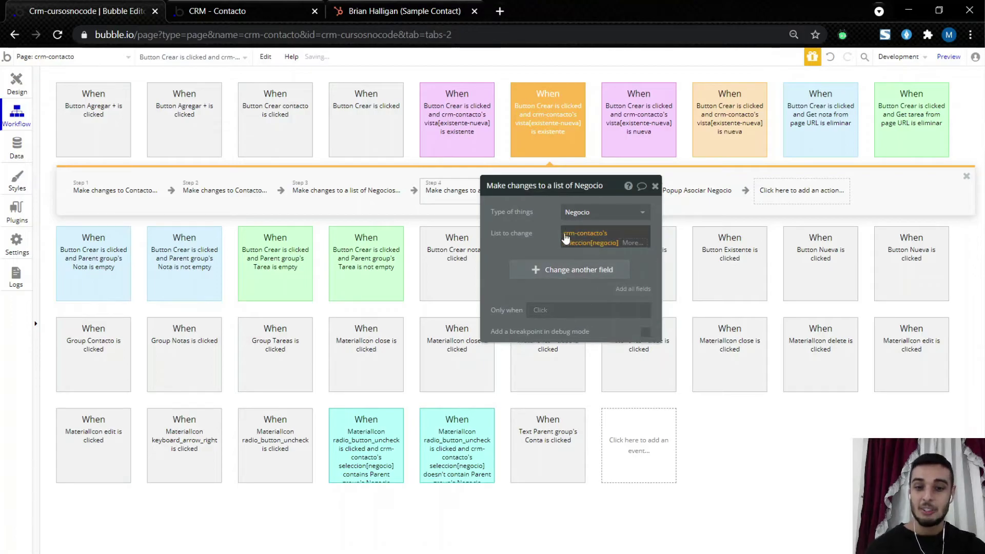
Step: Add a field change for Contactos asociados with the add operation to the second Negocio list action
left_click(502, 271)
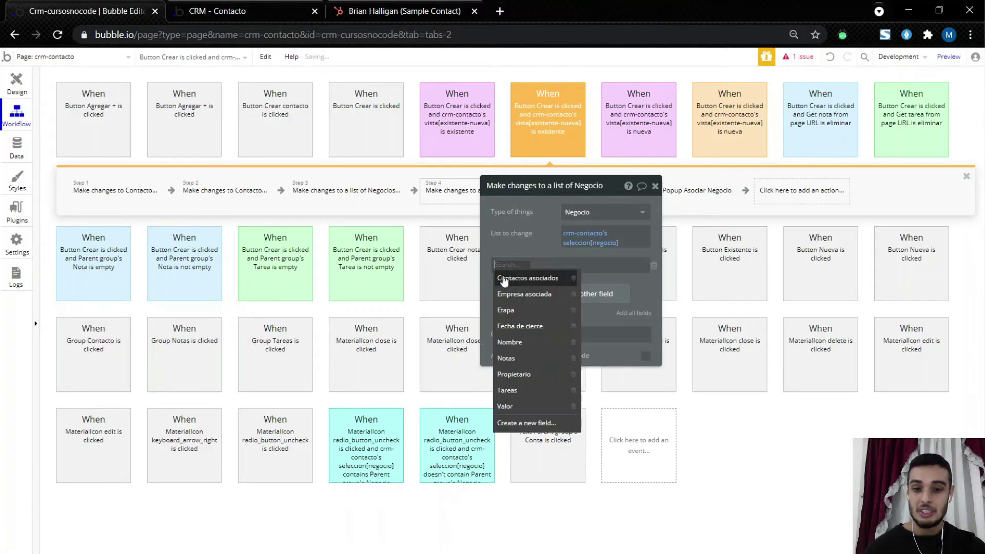
left_click(535, 284)
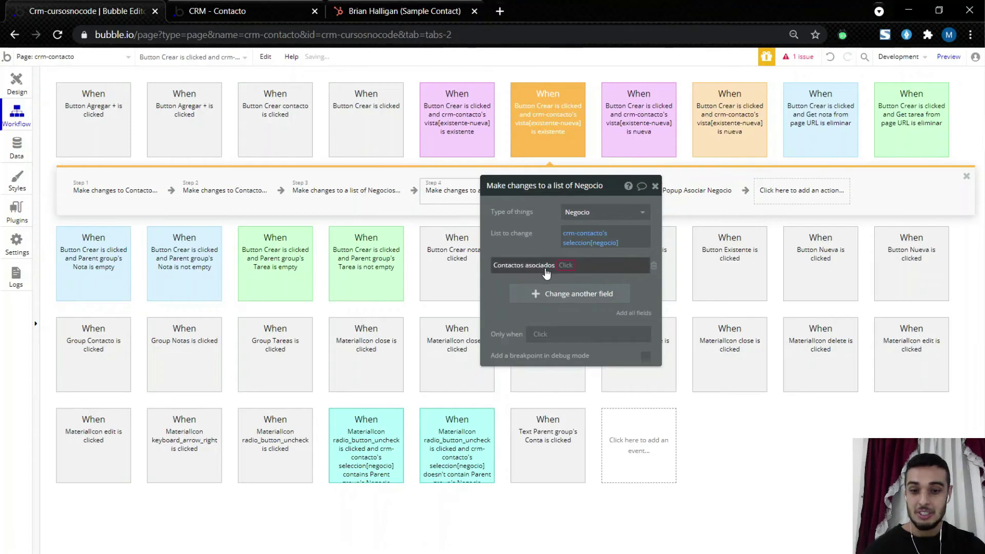
left_click(562, 265)
left_click(574, 276)
Step: Set the contact to add to Get data from page URL, with parameter name contacto and type Contacto
left_click(580, 265)
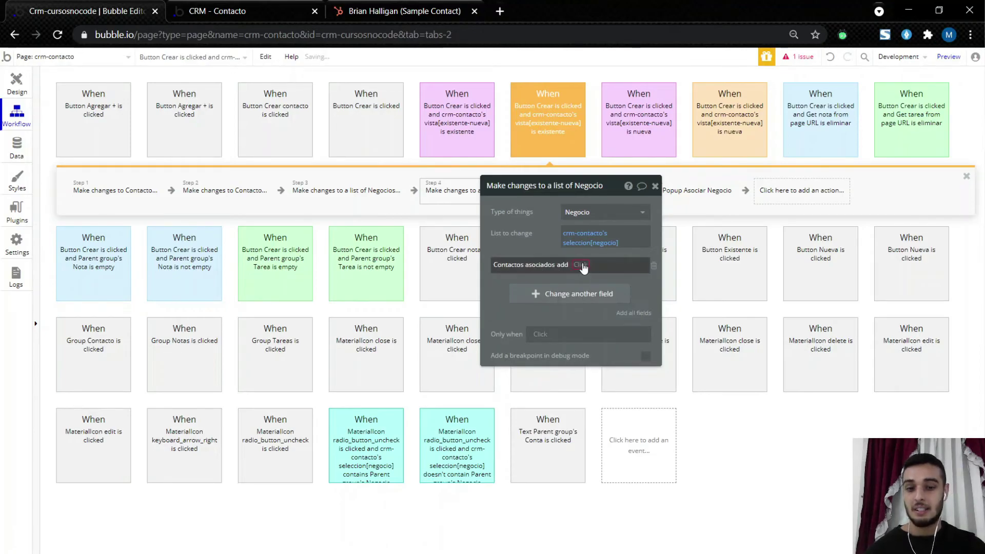
type("get")
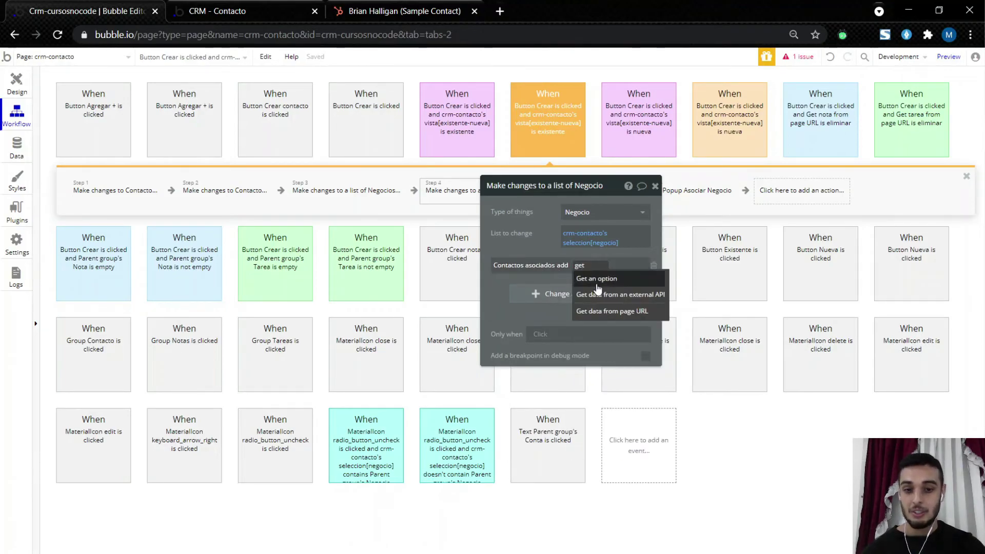
left_click(605, 311)
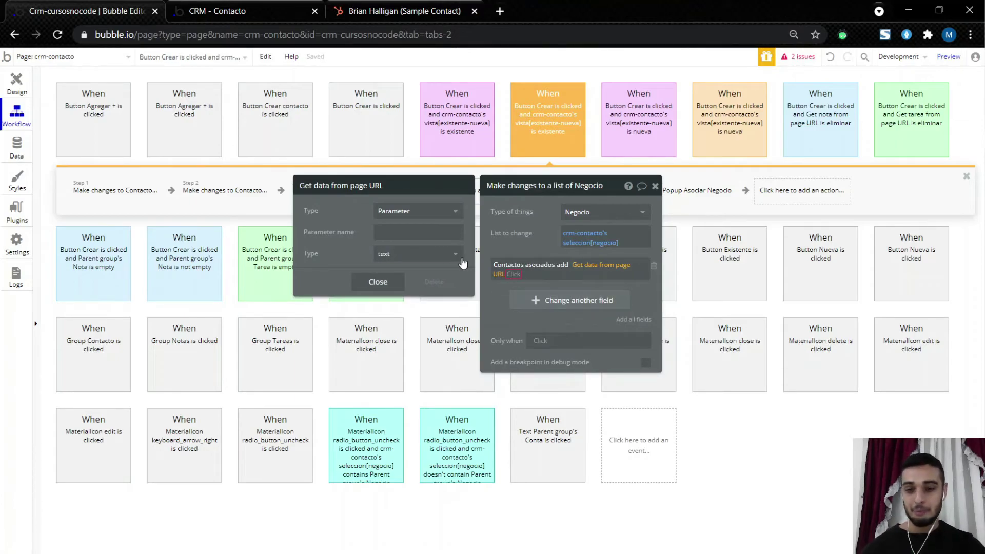
left_click(428, 233)
type("contacto")
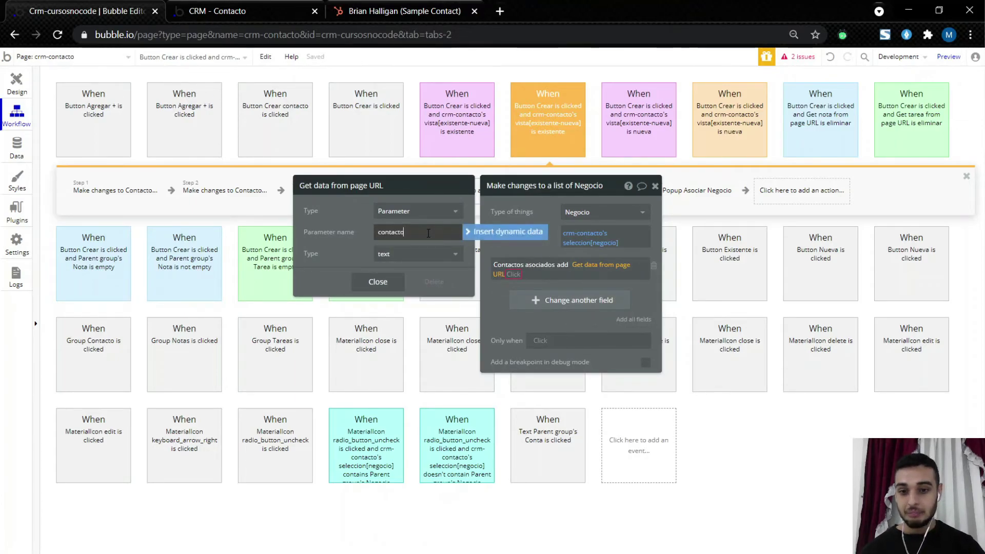
left_click(421, 254)
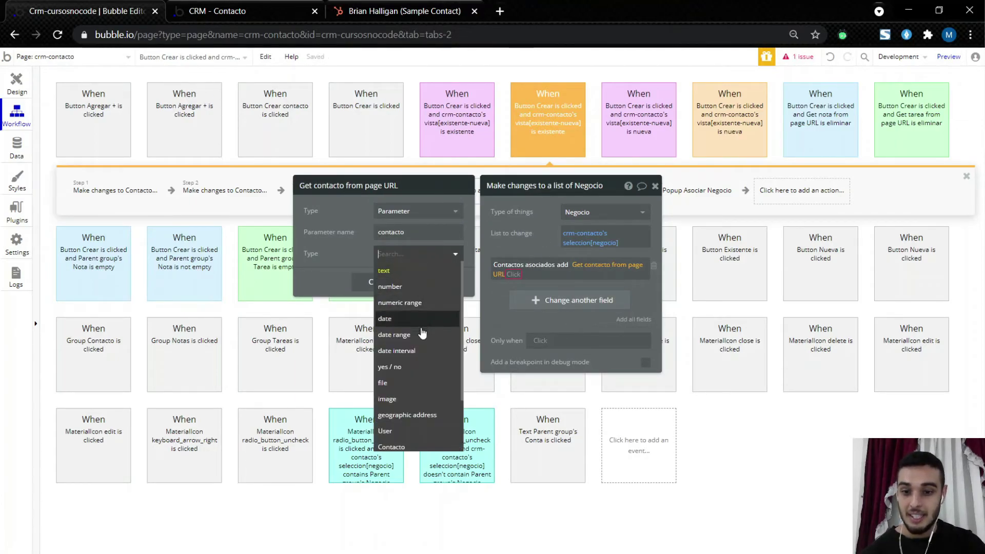
scroll(418, 359, "down", 3)
left_click(408, 386)
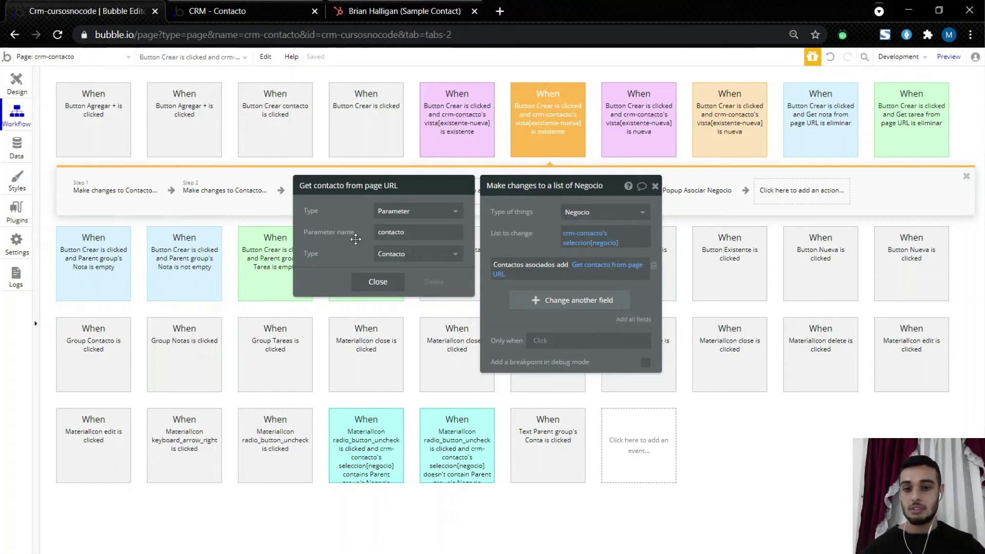
left_click(378, 282)
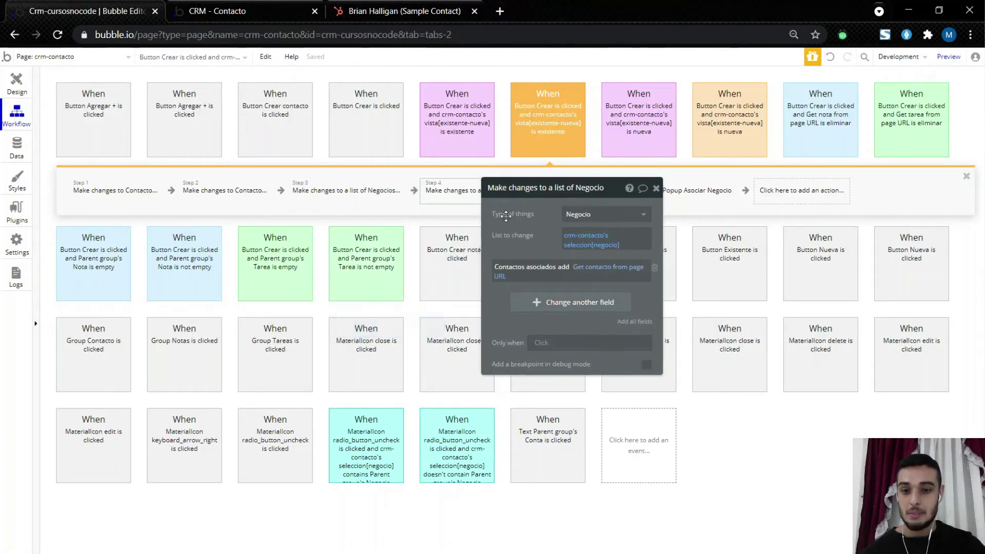
Step: Review the first two Make changes to Contacto actions and compare them with the deal selection in the app preview
left_click(85, 190)
left_click_drag(554, 303, 178, 253)
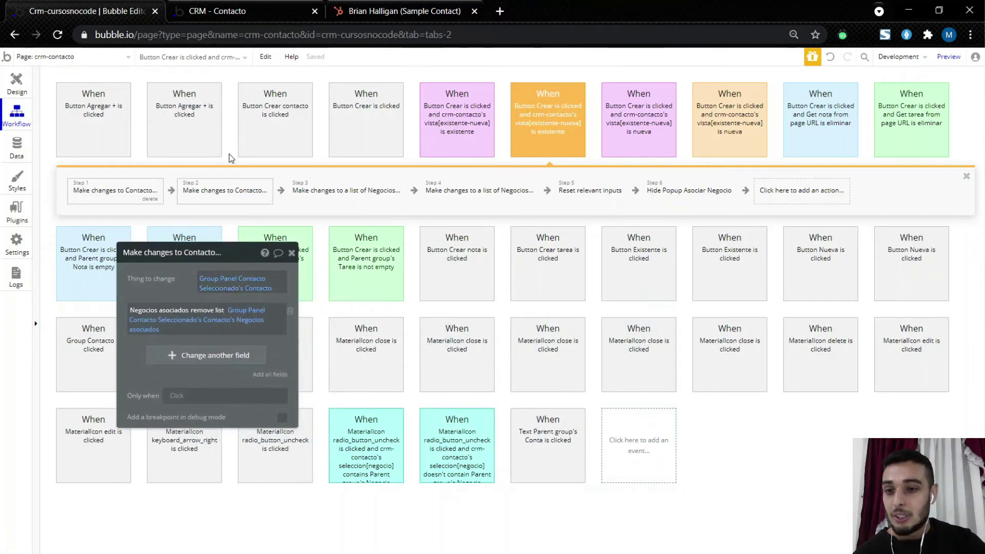
left_click(218, 11)
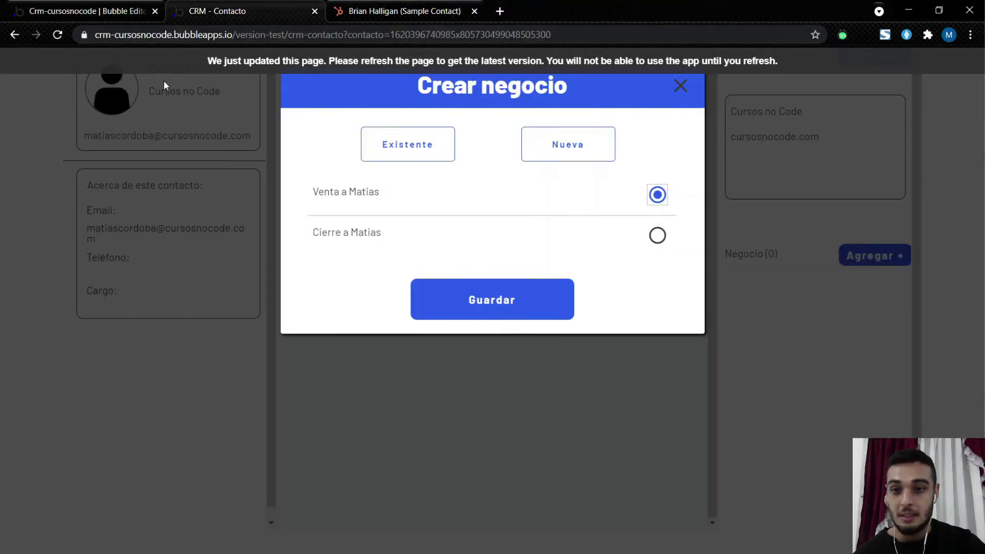
left_click(77, 11)
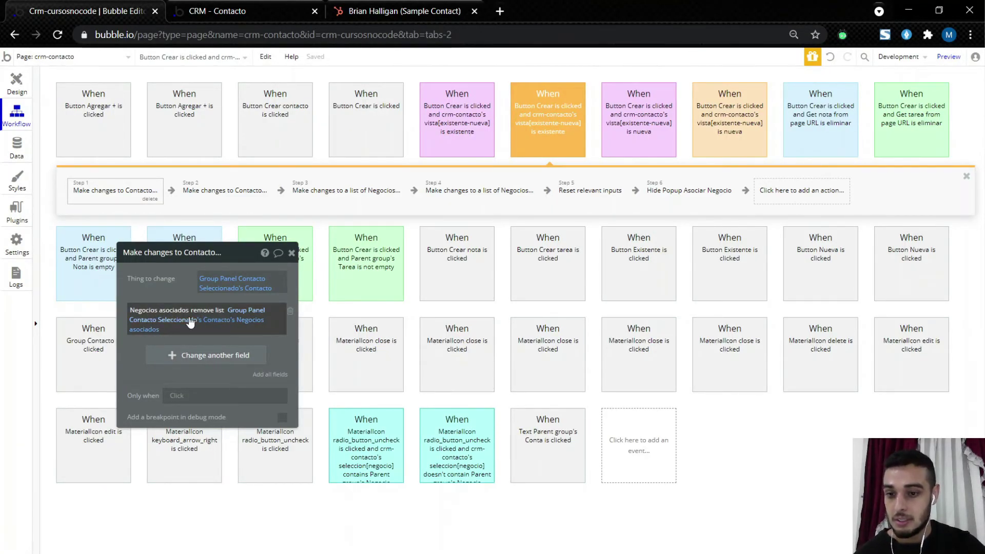
left_click(196, 202)
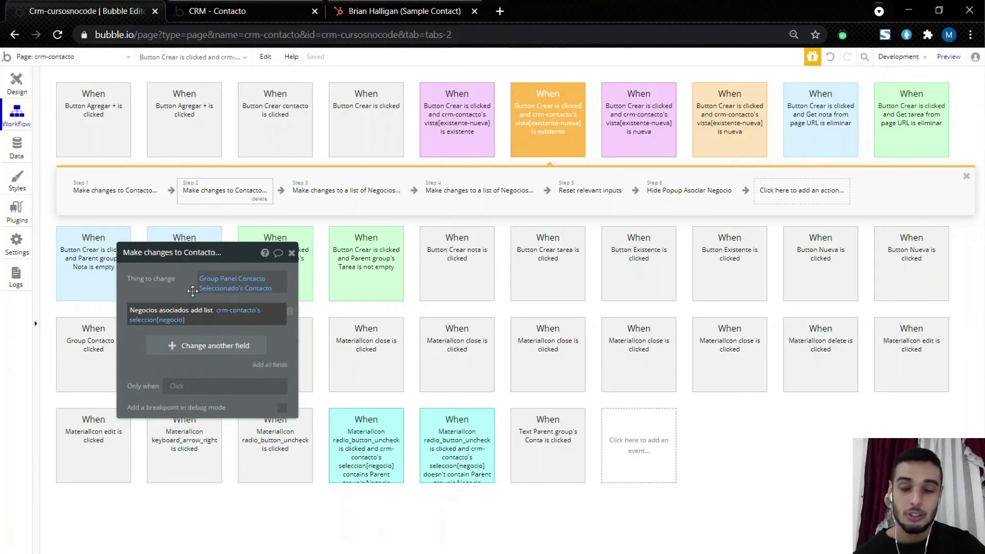
Step: Toggle the two existing deals on and off in the preview's Crear negocio popup to examine the possible selections
left_click(220, 10)
left_click(658, 237)
left_click(657, 195)
left_click(105, 12)
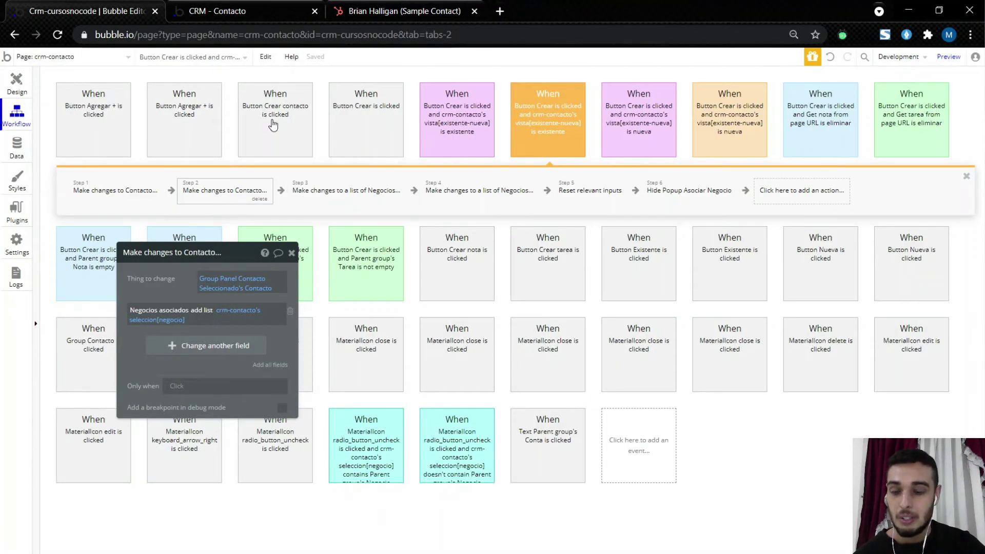
left_click(221, 11)
left_click(657, 235)
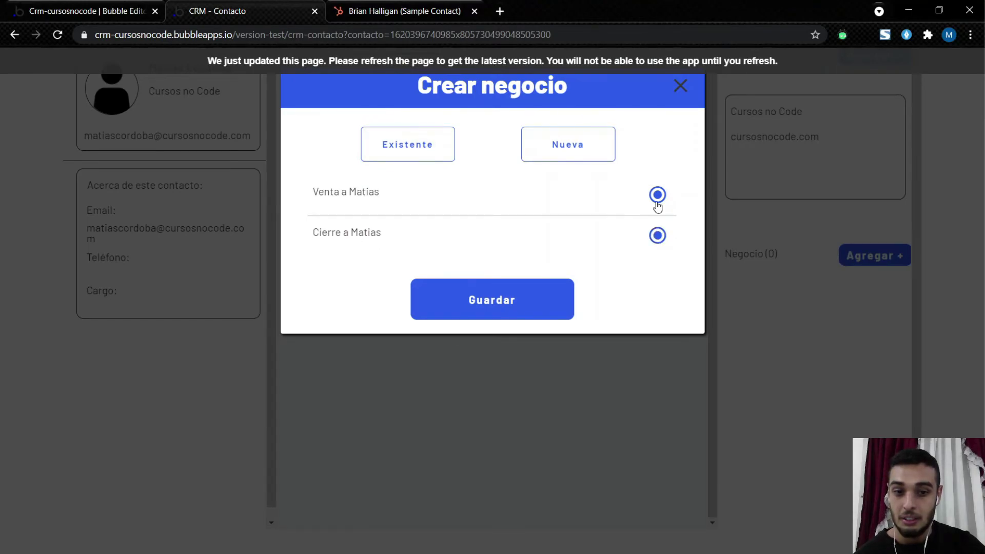
left_click(658, 202)
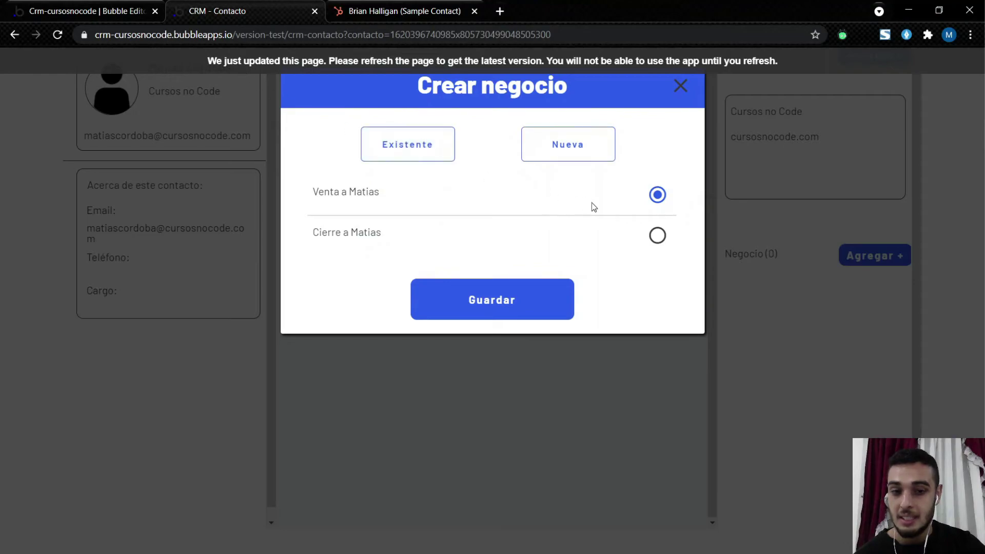
left_click(657, 237)
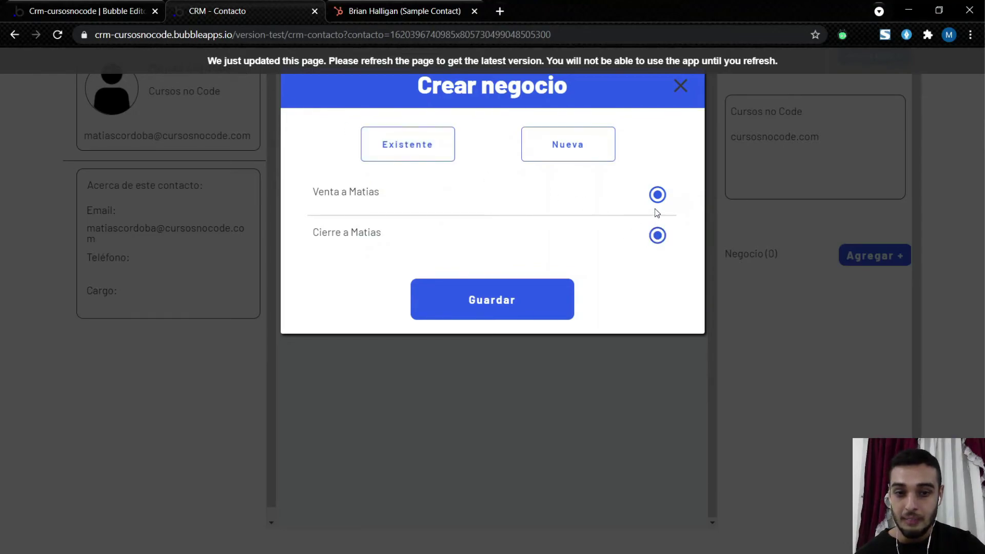
left_click(658, 196)
left_click(660, 234)
left_click(658, 195)
left_click(659, 235)
left_click(661, 204)
Step: Return to the Bubble editor and review the two Negocio list actions, the reset inputs action and the hide popup action
left_click(115, 6)
left_click(326, 196)
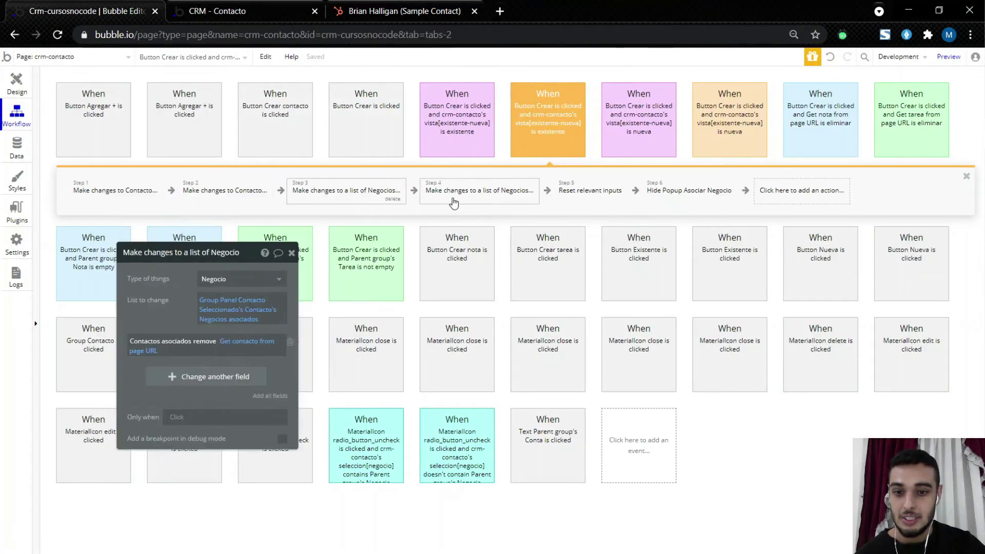
left_click(456, 200)
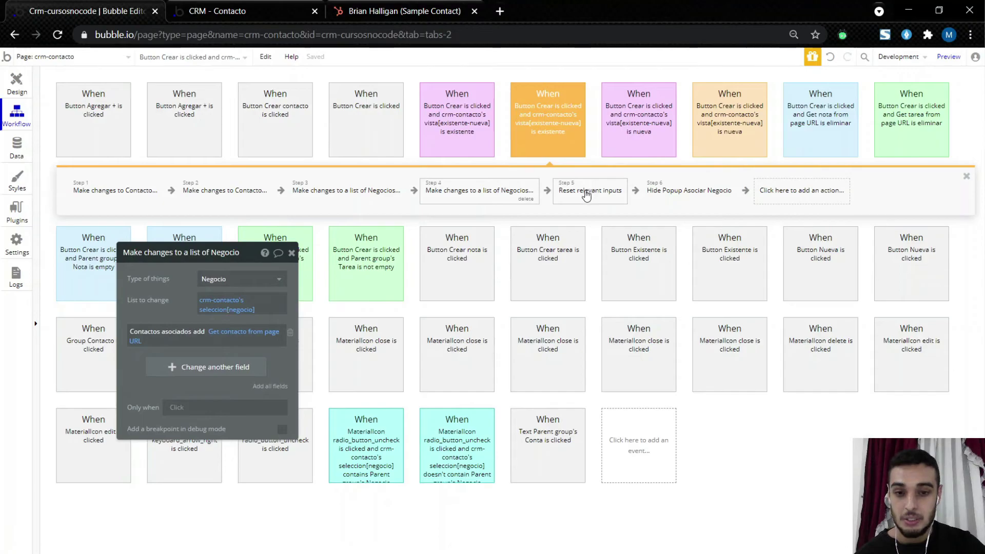
left_click(605, 199)
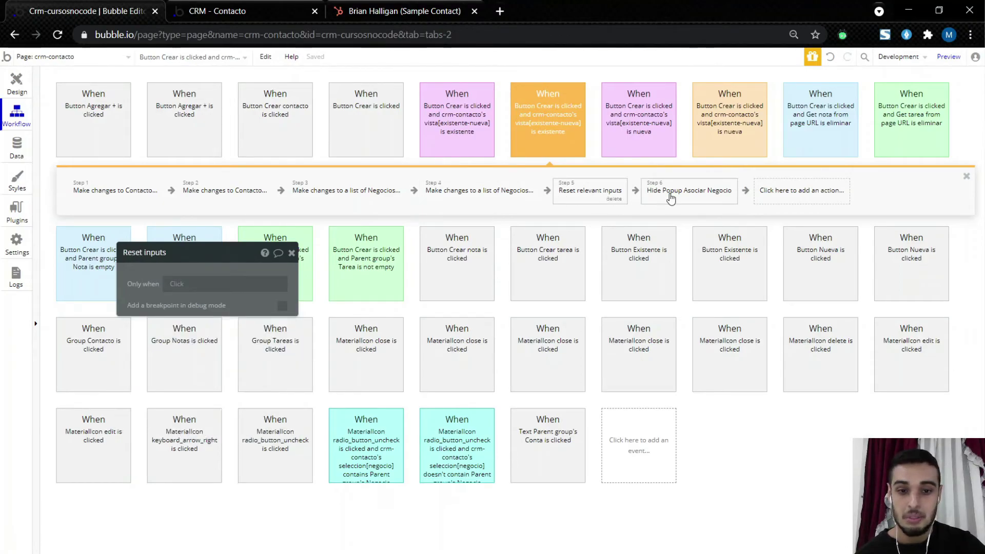
left_click(670, 196)
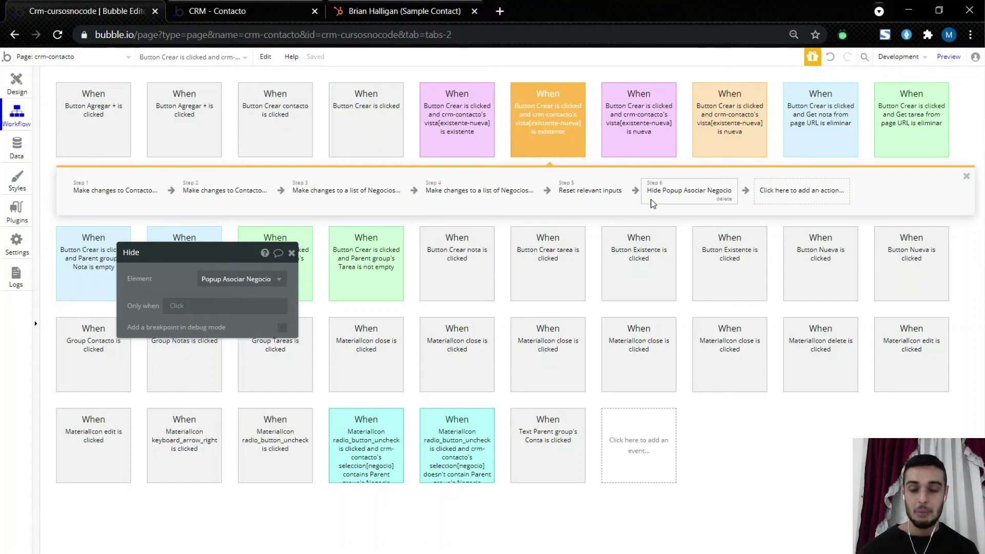
Step: Insert an empty action slot before the Reset relevant inputs action
mouse_move(606, 246)
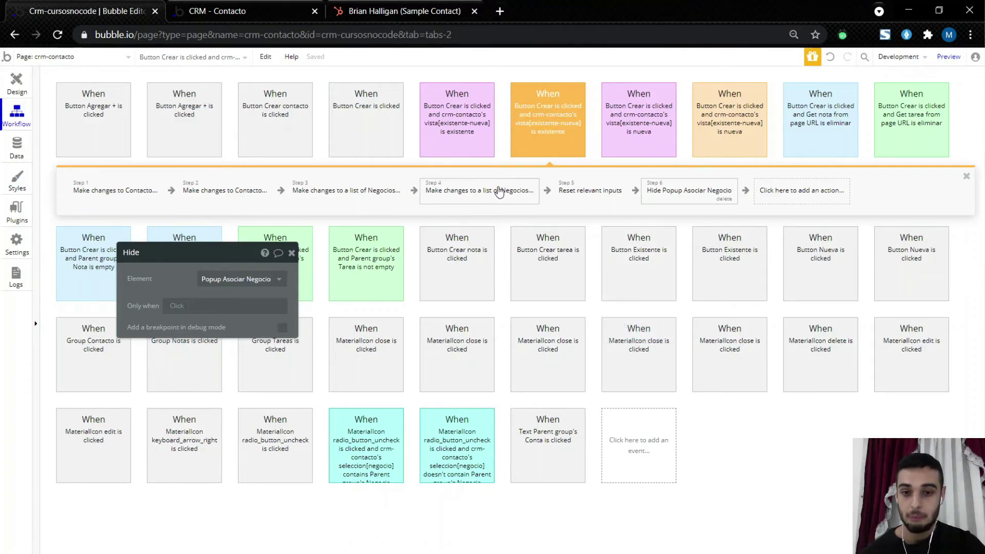
right_click(572, 194)
left_click(594, 219)
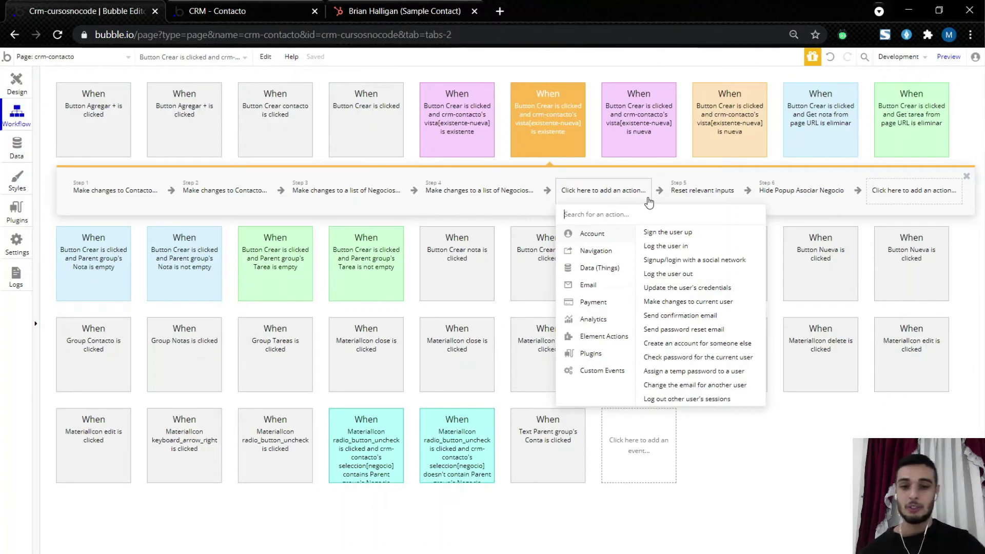
Step: In the app preview, select both deals, then close and reopen the Crear negocio popup to check whether the selection persists
left_click(178, 10)
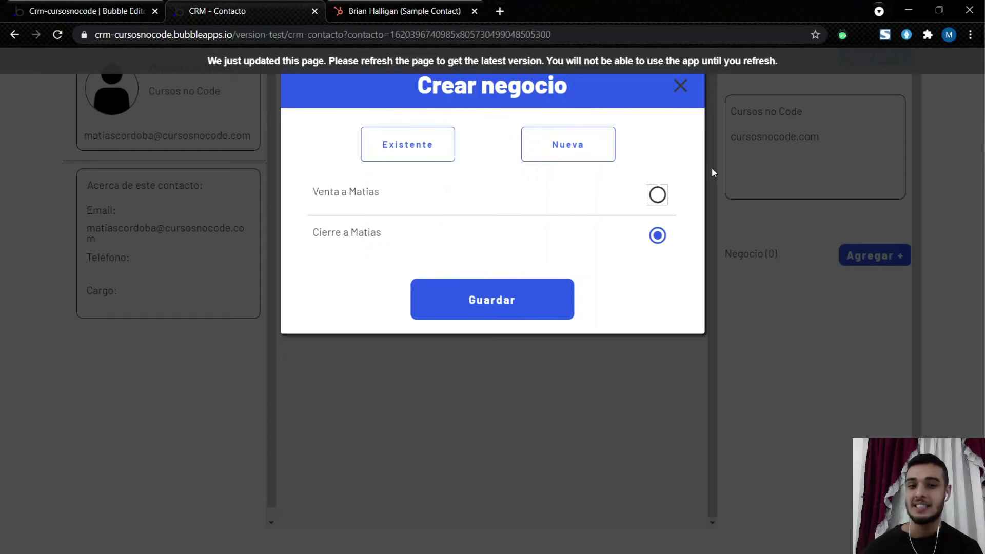
left_click(657, 195)
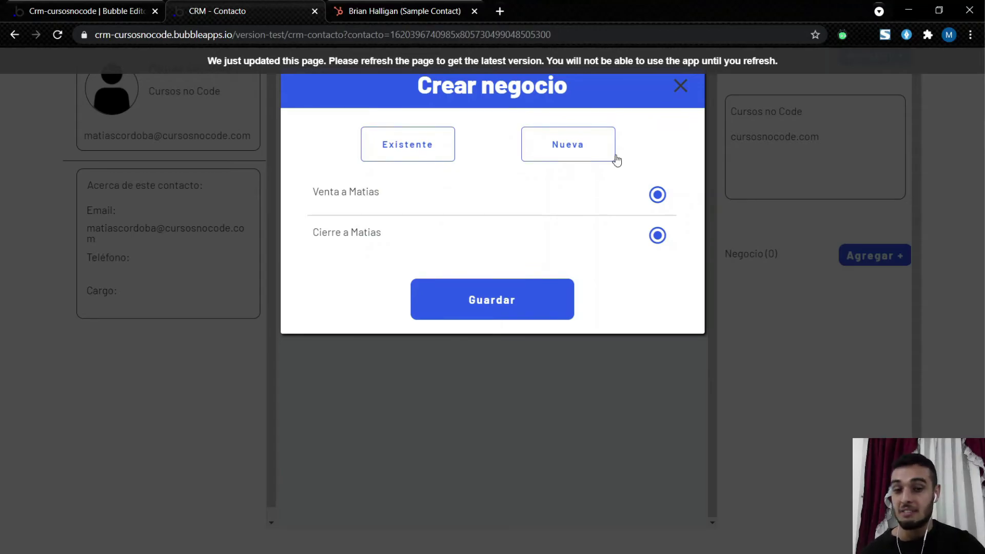
left_click(681, 87)
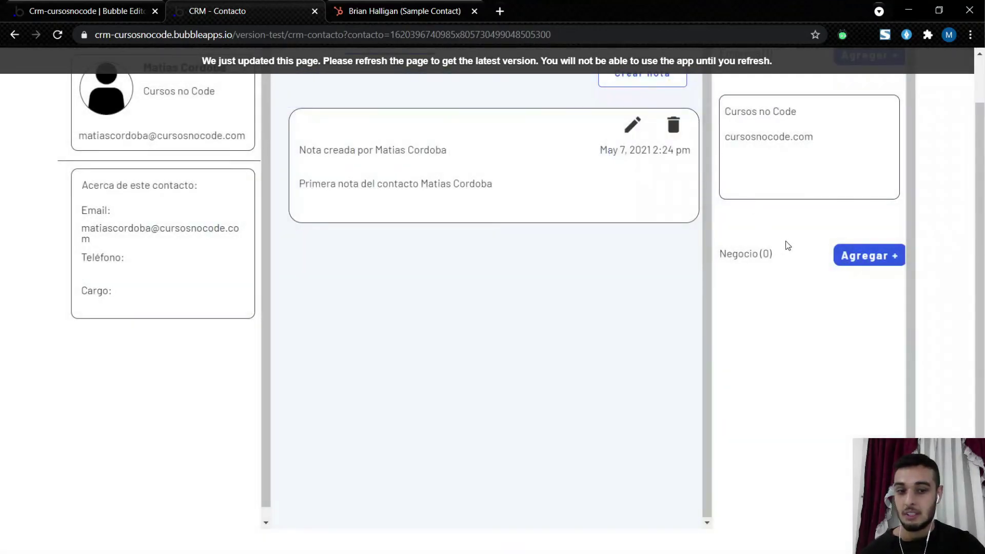
left_click(854, 255)
left_click(358, 163)
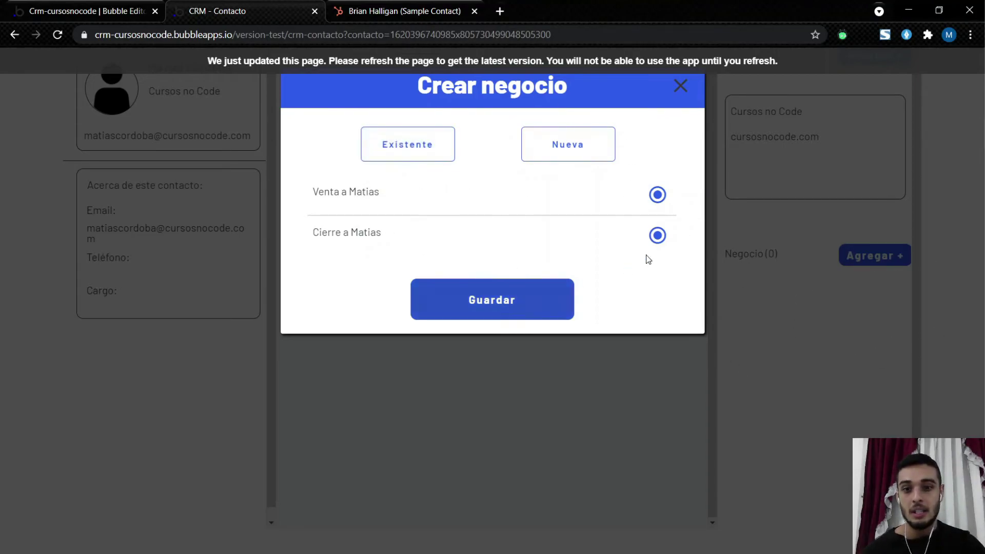
Step: Back in the Bubble editor, fill the new slot with a Set state action on crm-contacto for seleccion[negocio], leaving its value empty
left_click(23, 5)
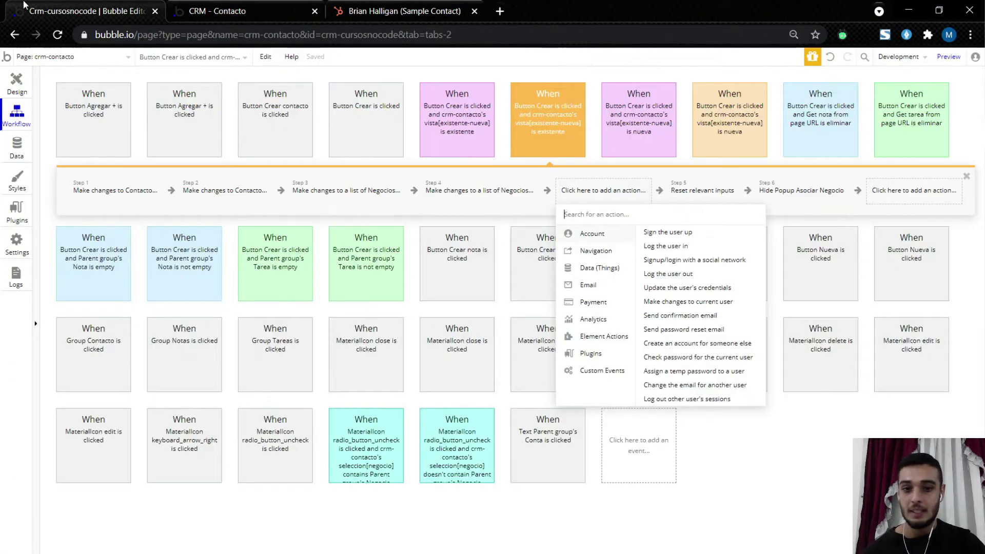
mouse_move(606, 343)
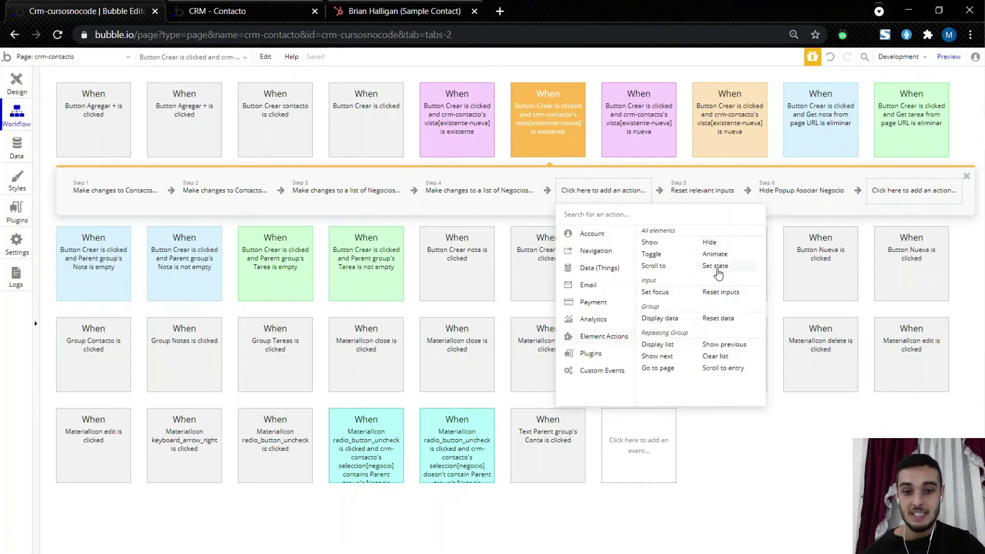
left_click(715, 267)
left_click(237, 280)
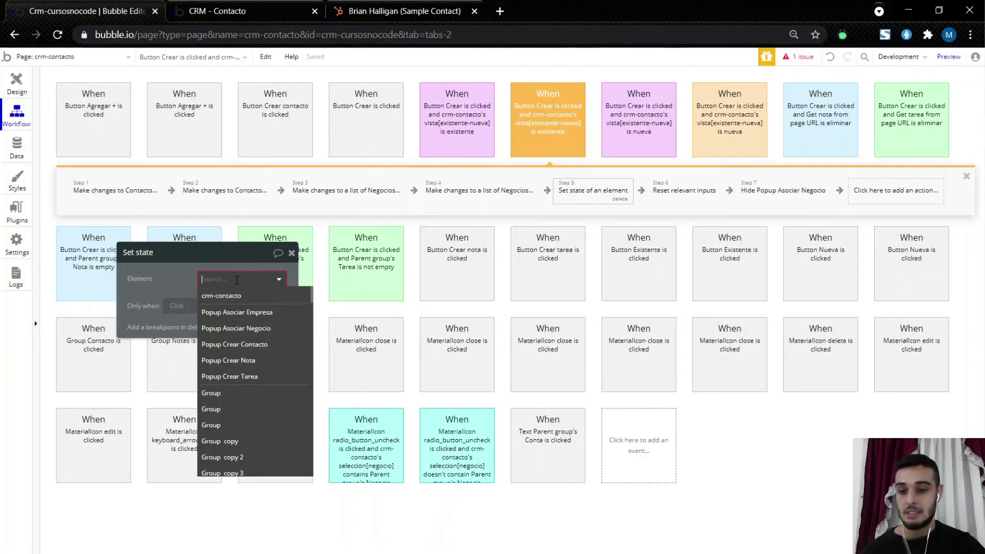
left_click(237, 295)
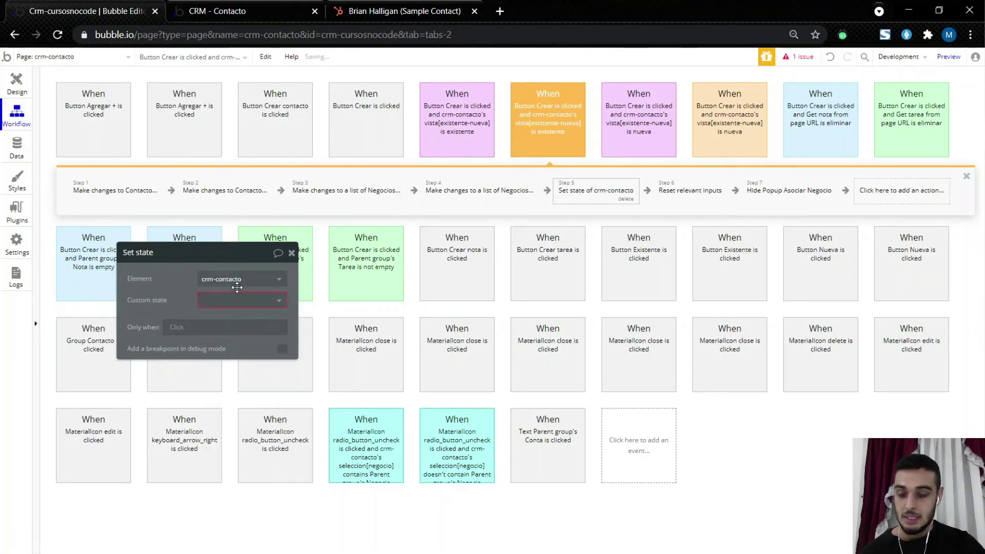
left_click(238, 300)
left_click(205, 332)
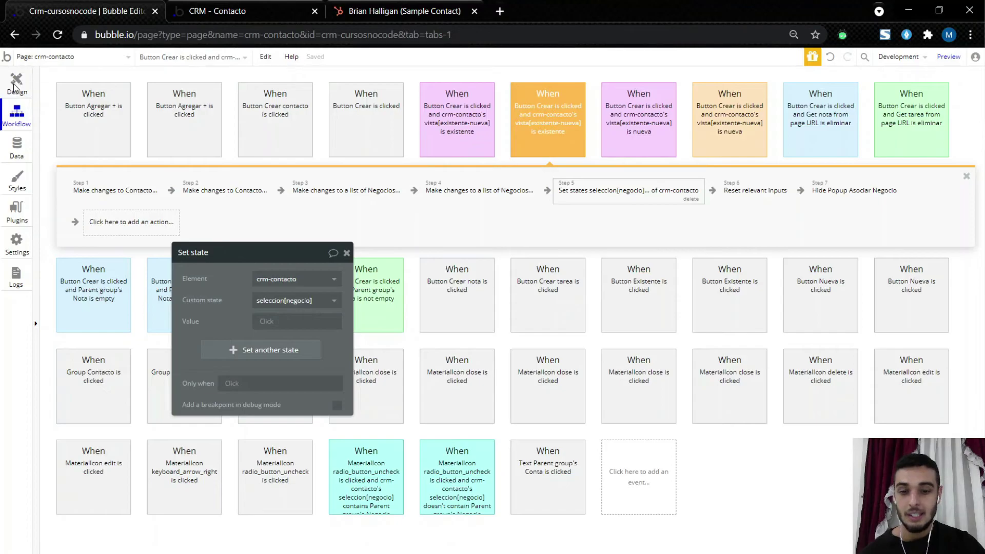
Step: In the design view, examine the Negocio repeating group's data source and the conditional of its radio_button_unchecked icon
left_click(15, 86)
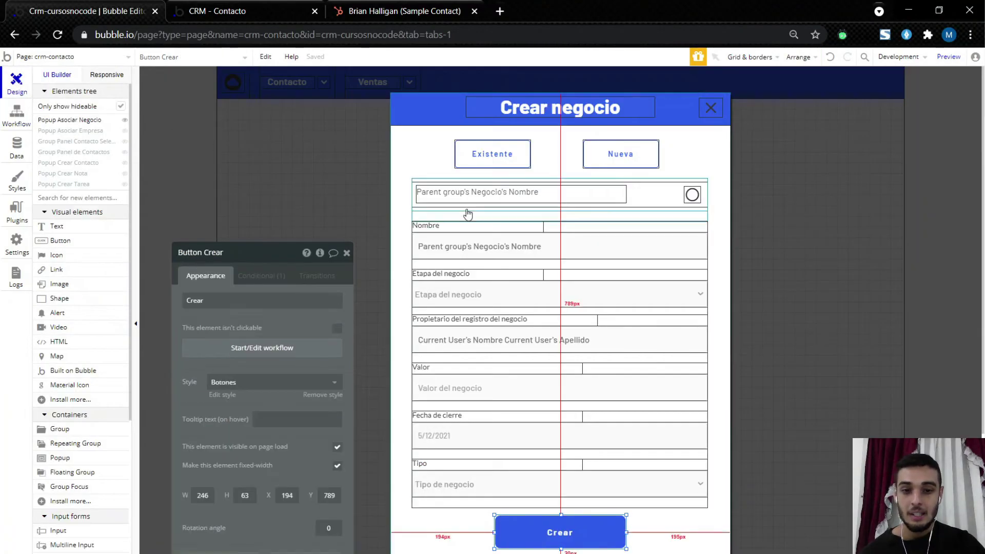
left_click(642, 205)
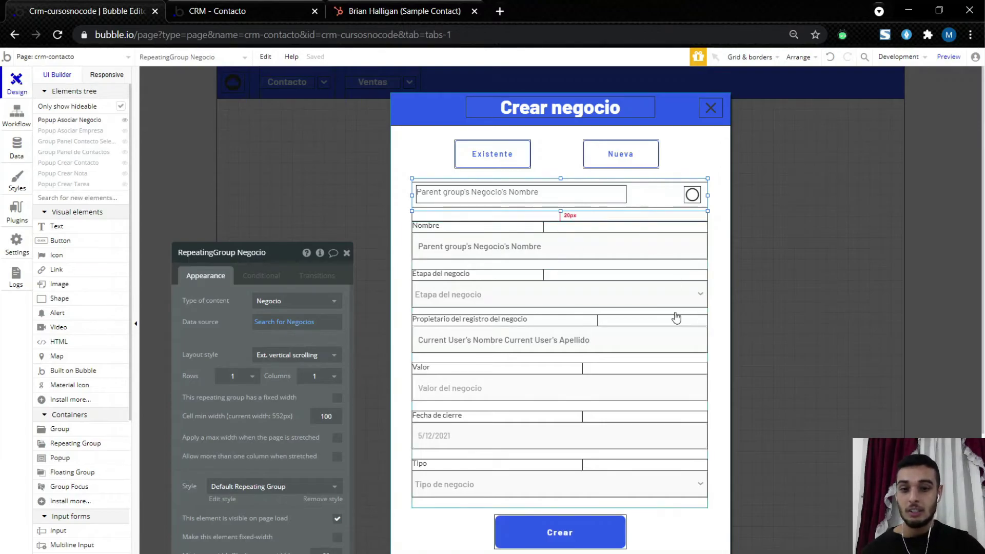
left_click_drag(225, 332, 200, 223)
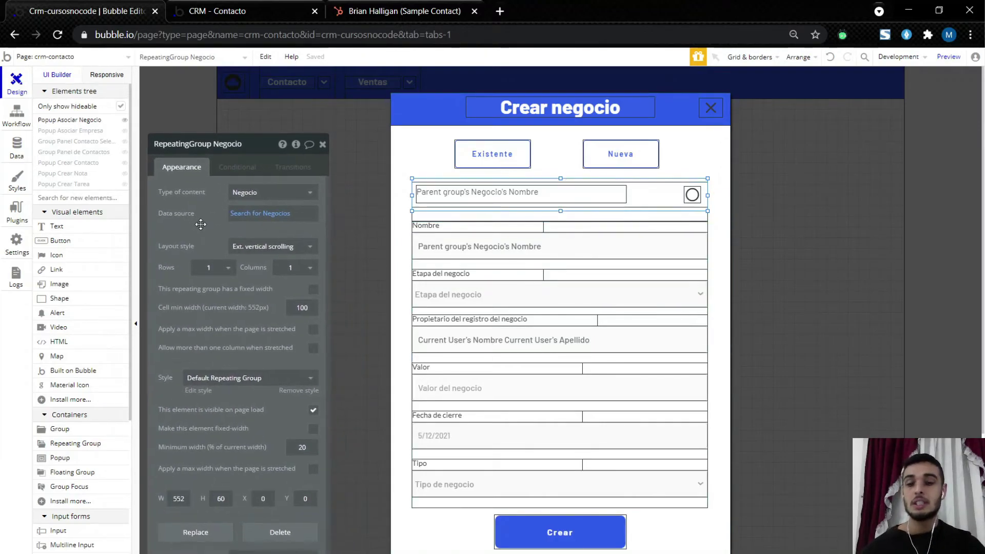
left_click(248, 219)
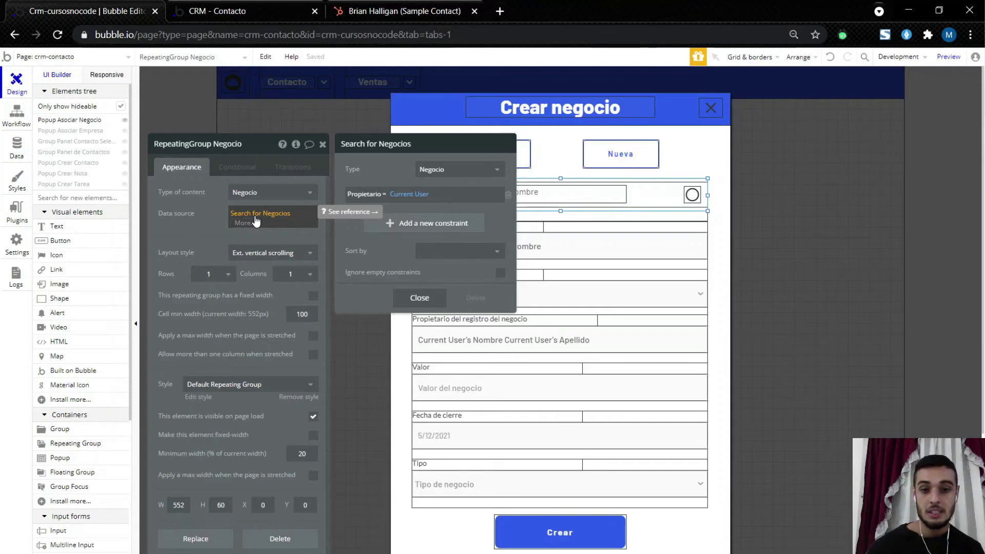
left_click(689, 197)
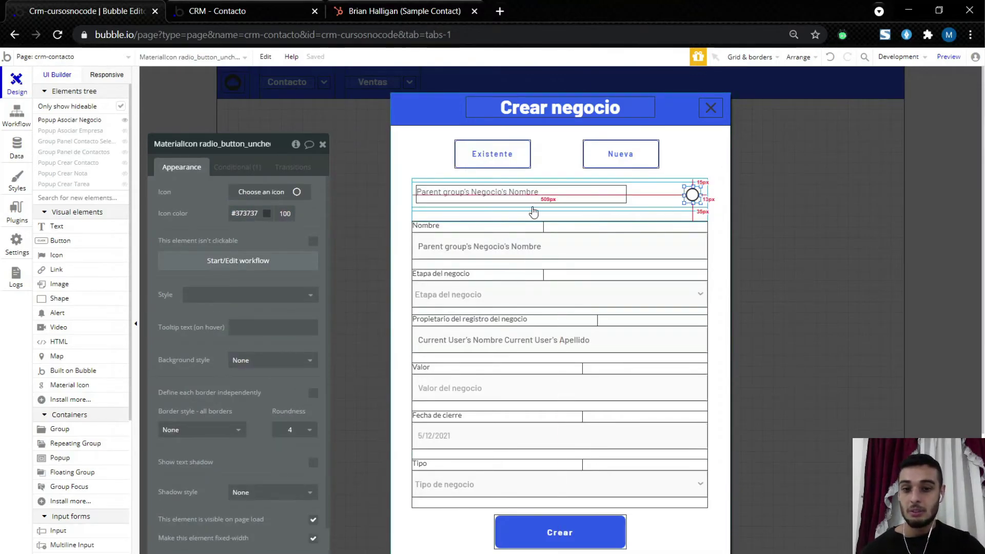
left_click(237, 167)
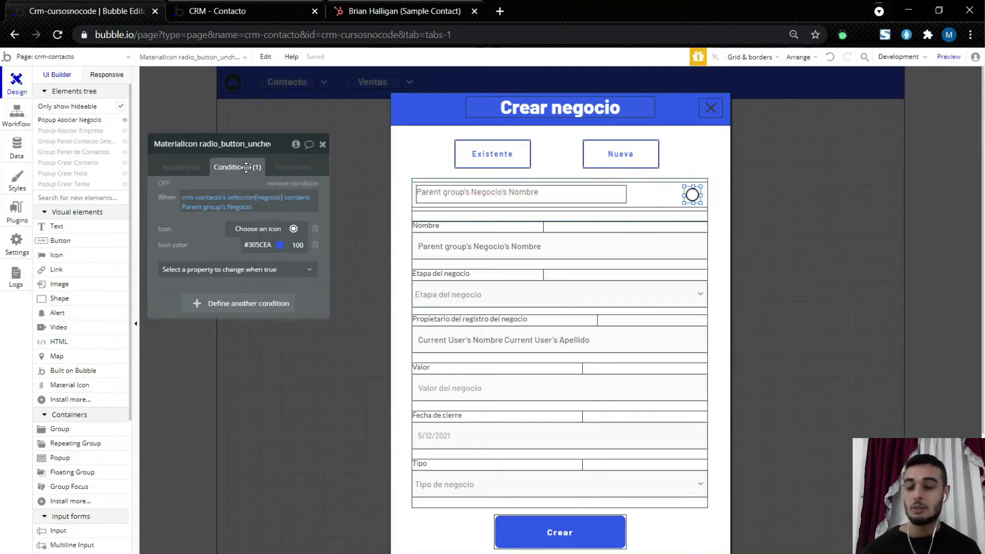
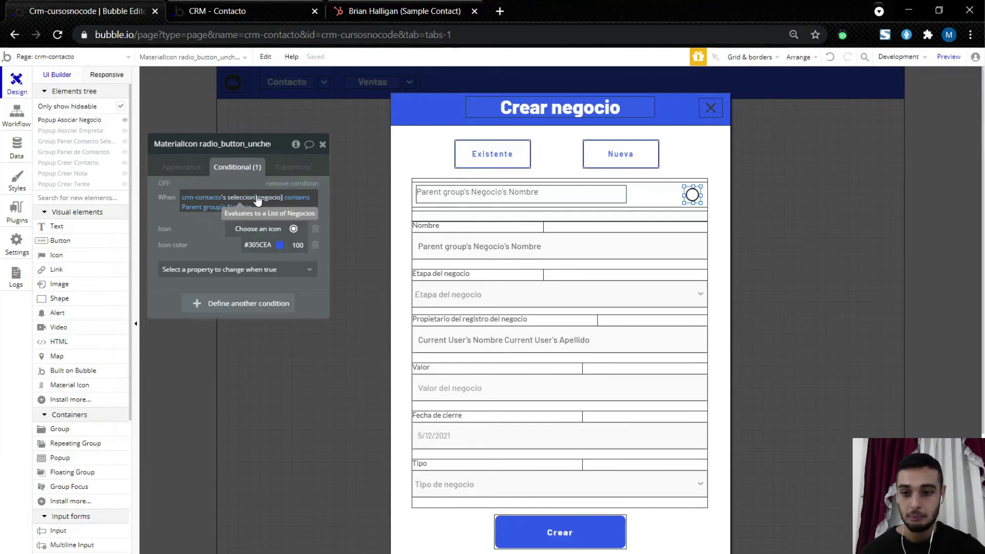
Step: Show the selected contact panel and open the workflow of the Negocio section's Agregar + button, reviewing its existing Set state action
left_click(745, 204)
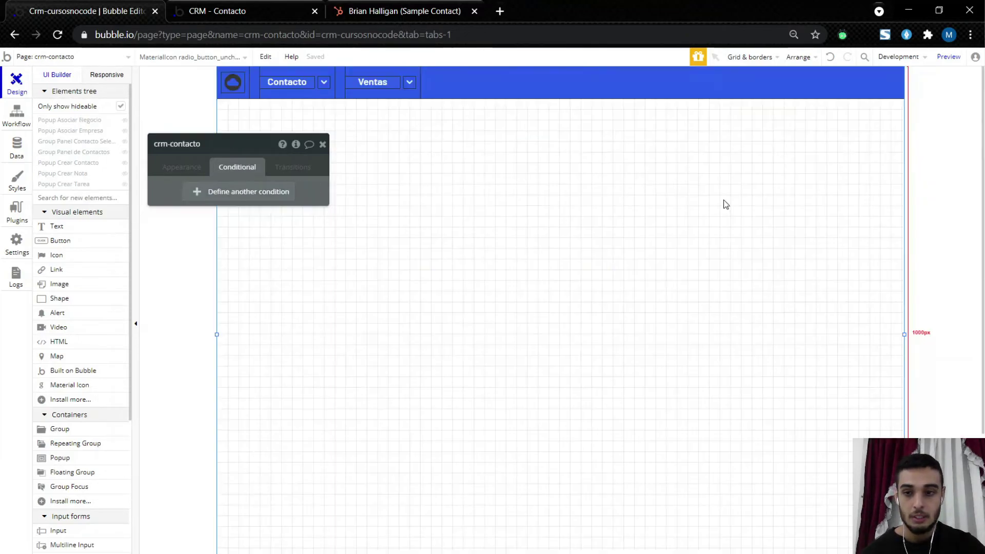
left_click(125, 142)
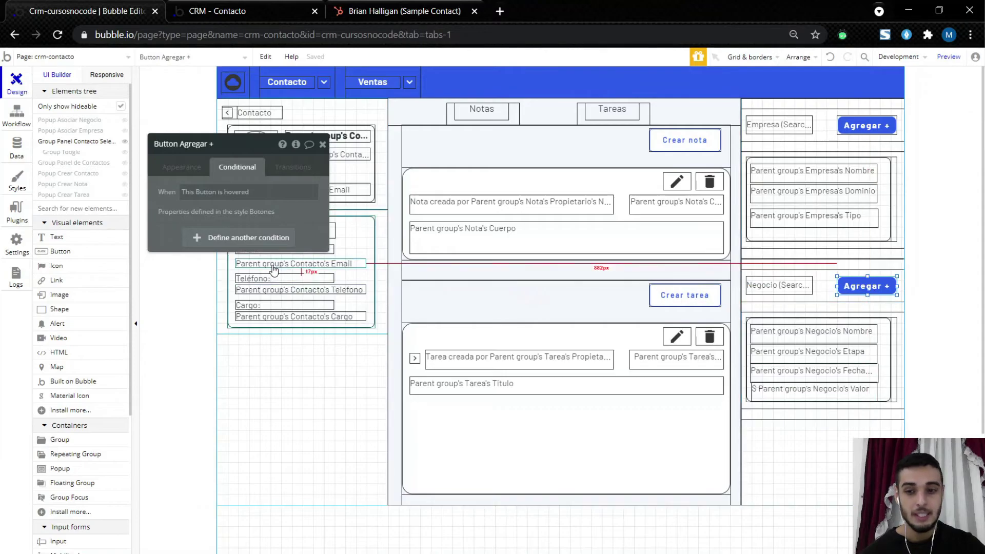
left_click(182, 167)
left_click(276, 246)
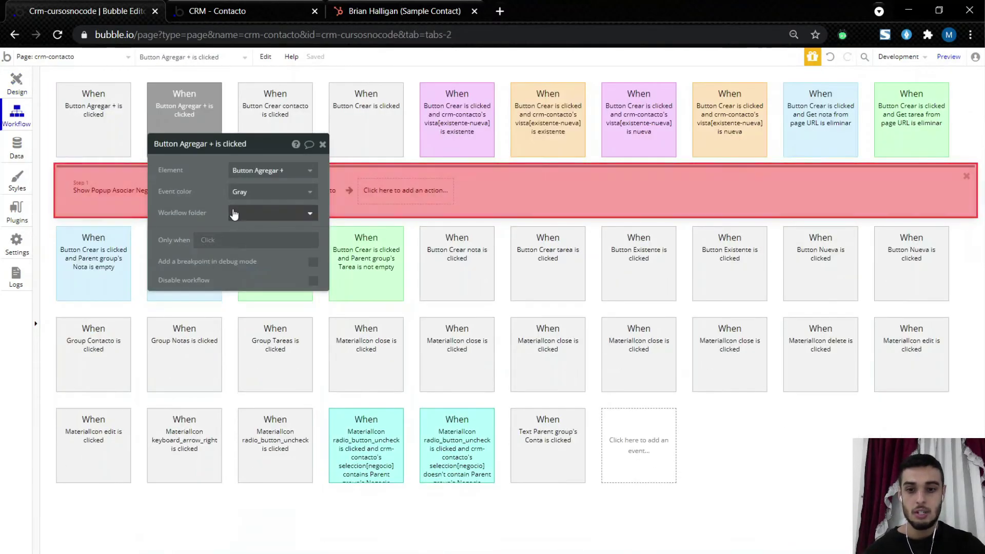
left_click(211, 194)
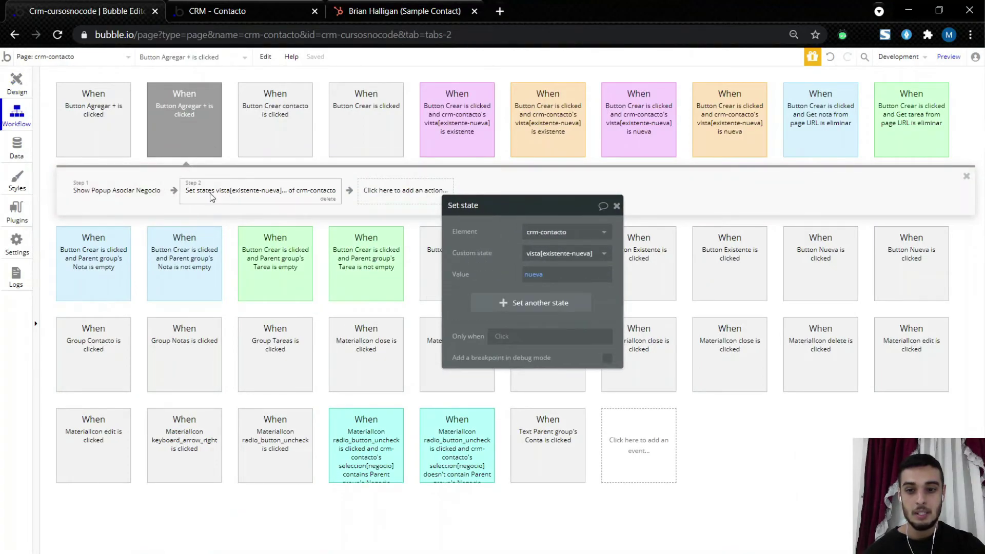
Step: Add a Set state action on crm-contacto for the custom state seleccion[negocio] as the workflow's third step
left_click(396, 200)
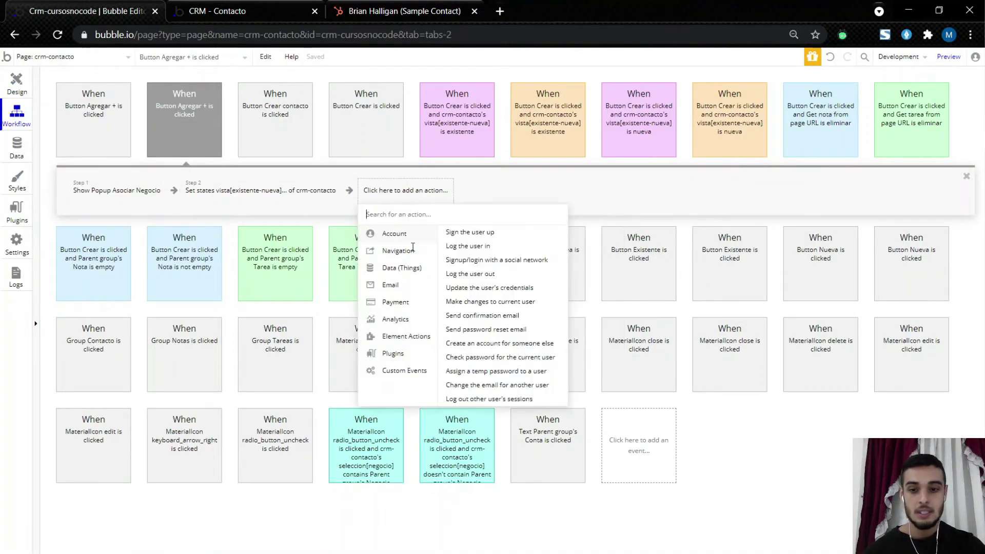
left_click(517, 265)
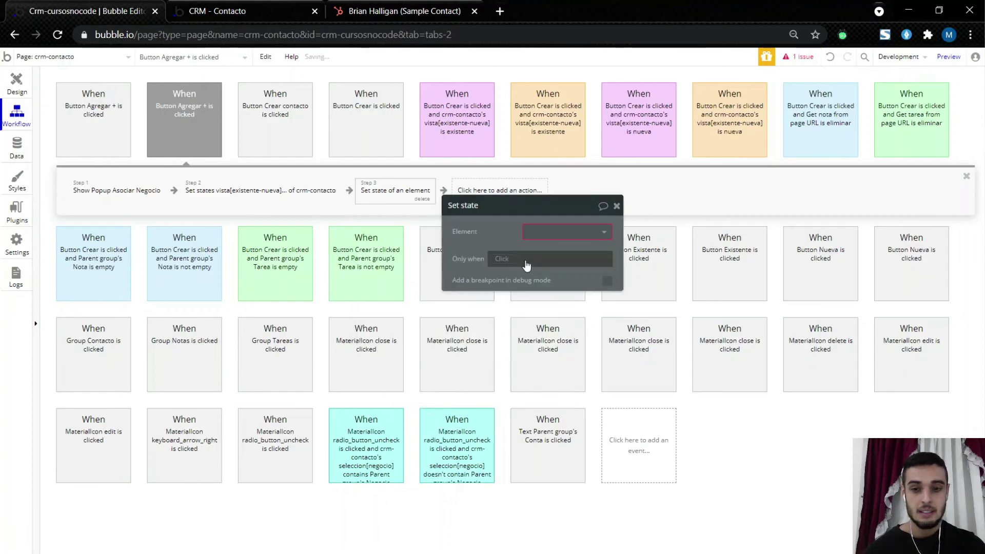
left_click(533, 236)
left_click(545, 249)
left_click(564, 254)
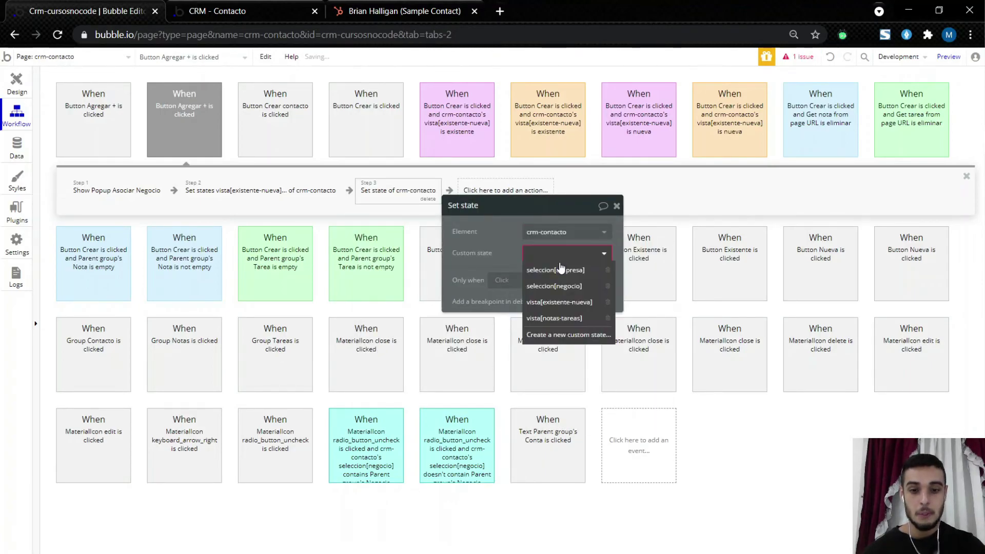
left_click(563, 287)
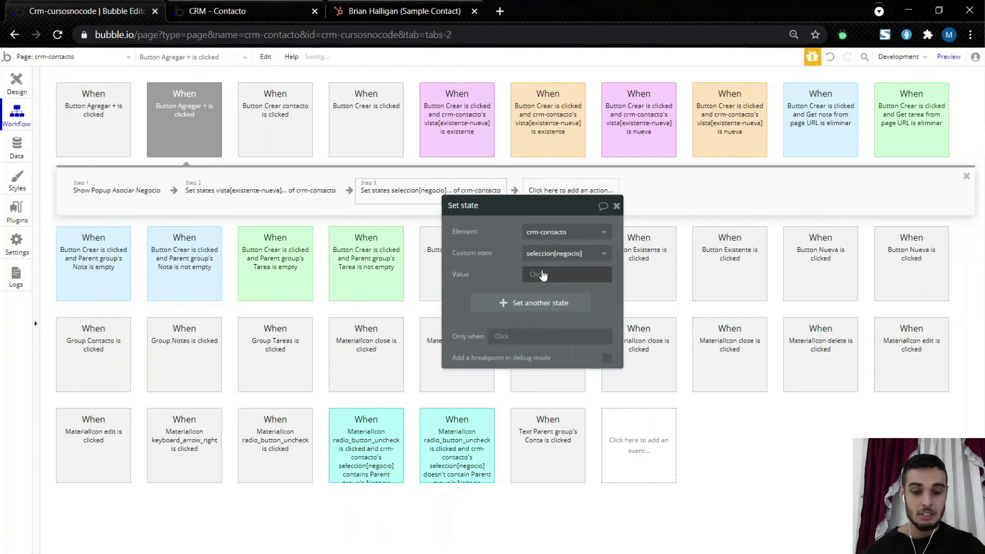
Step: Set the seleccion[negocio] value to Group Panel Contacto Seleccionado's Contacto's Negocios asociados
left_click(543, 275)
type("p")
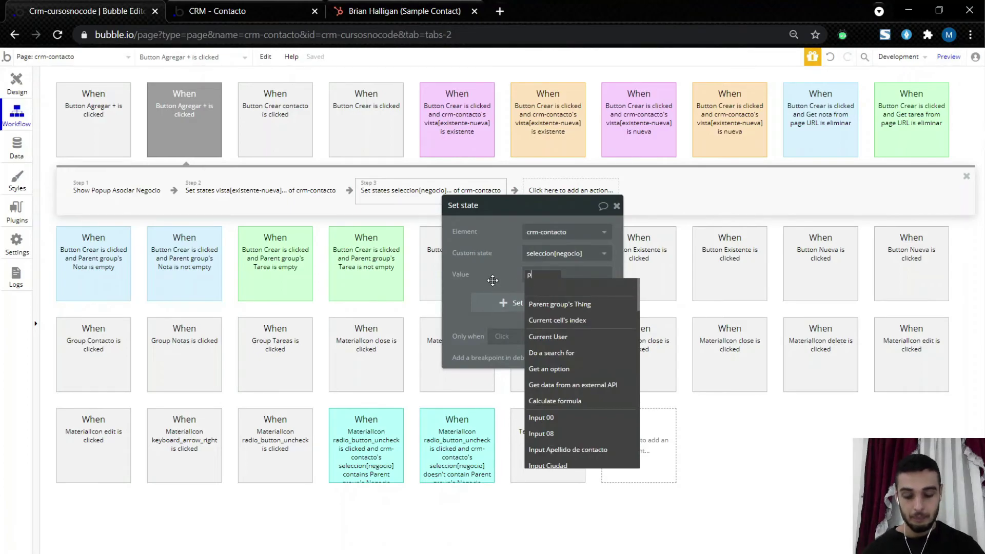
type("anel")
left_click(565, 304)
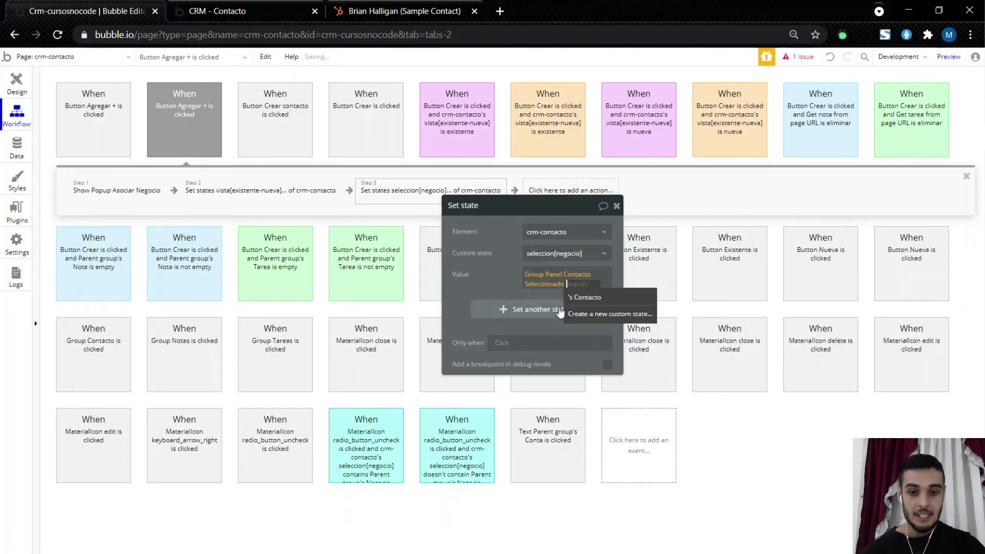
left_click(590, 300)
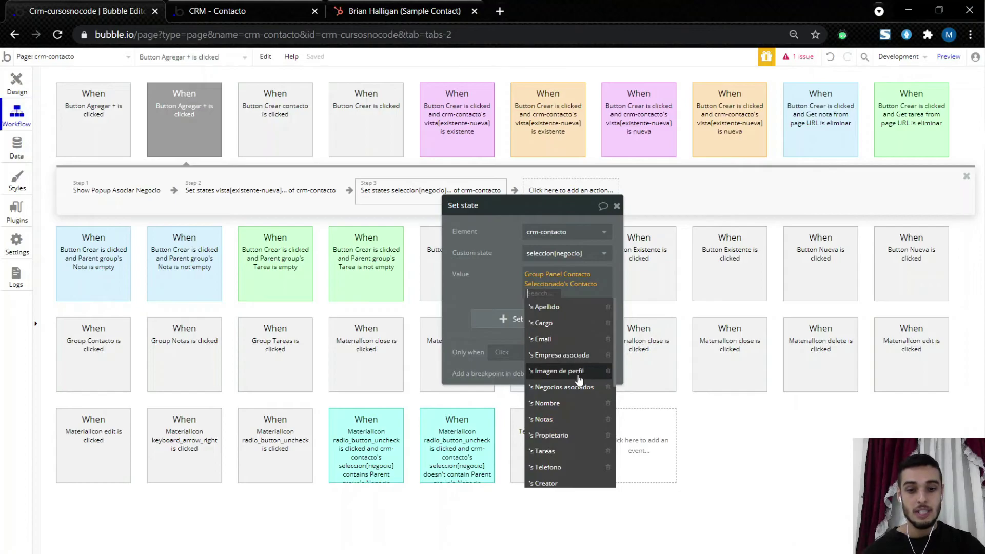
left_click(562, 387)
left_click(505, 304)
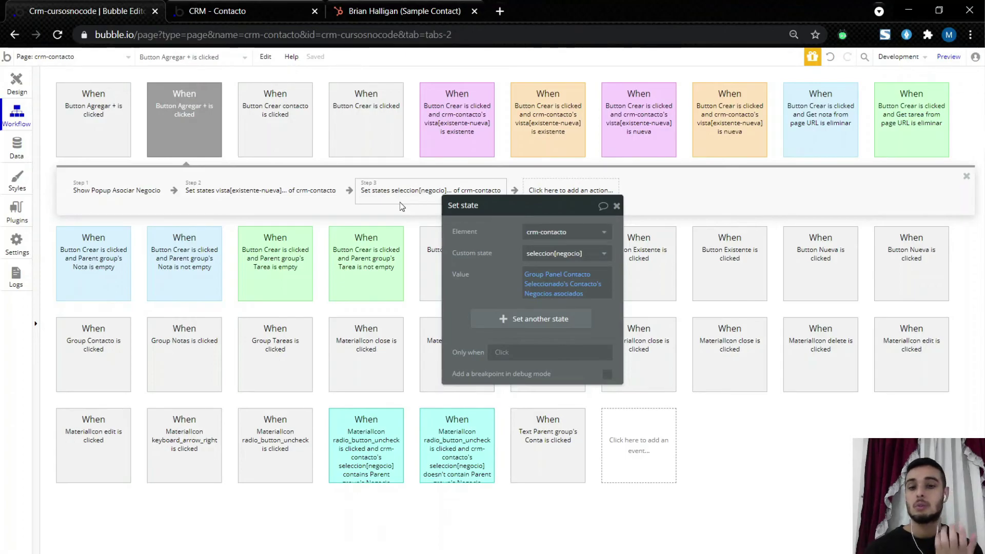
Step: Switch to the app preview, reload it, and open the Crear negocio popup's Existente view twice to check which deals are preselected
left_click(231, 12)
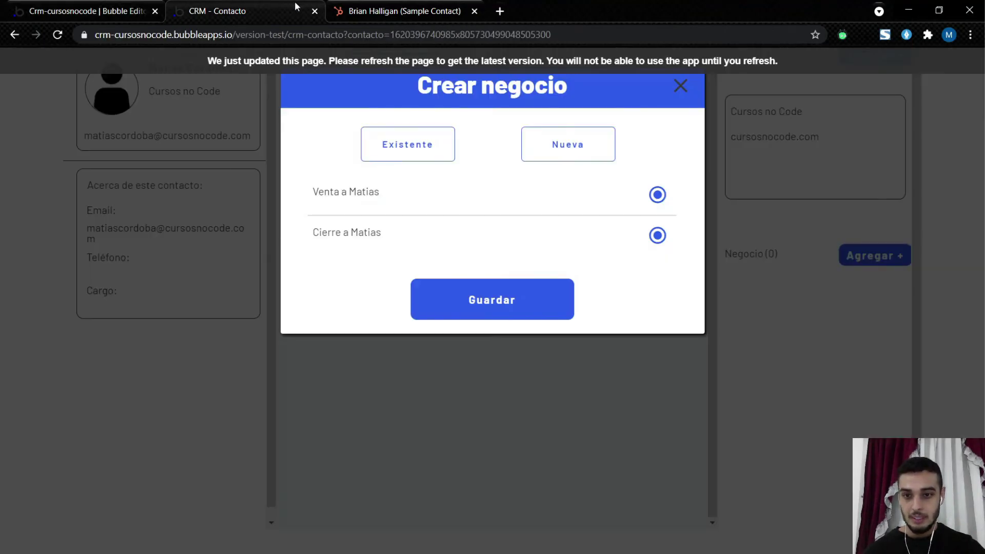
key("F5")
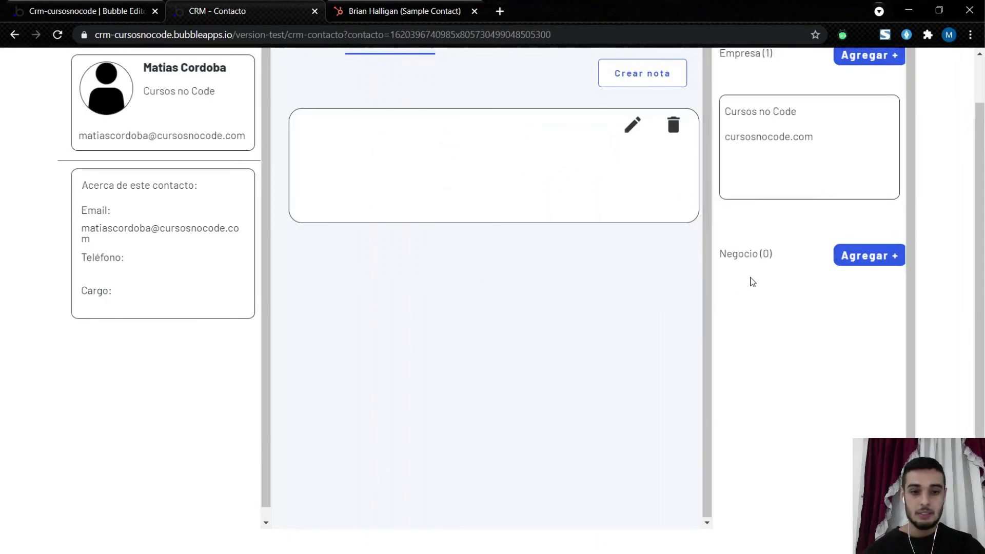
double_click(765, 254)
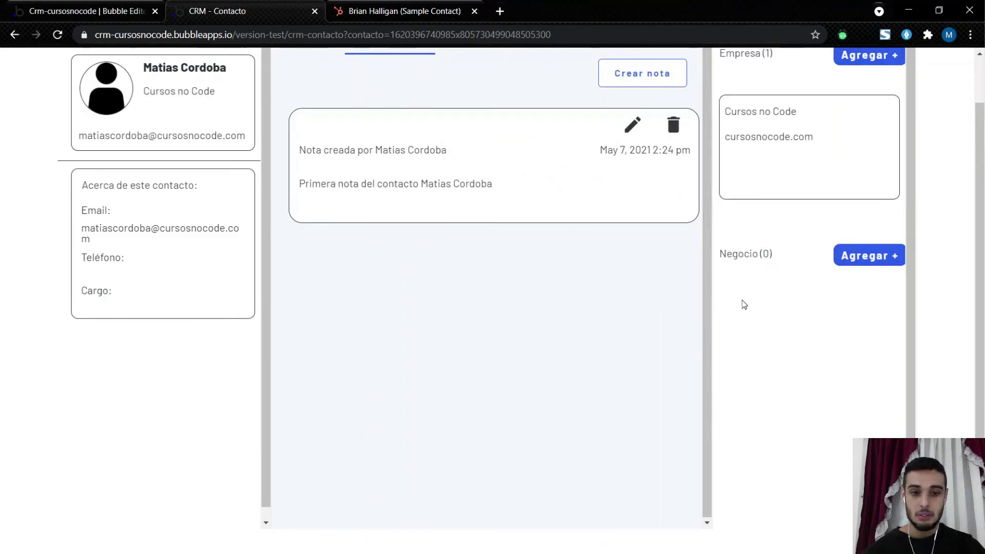
scroll(745, 304, "up", 2)
left_click(865, 329)
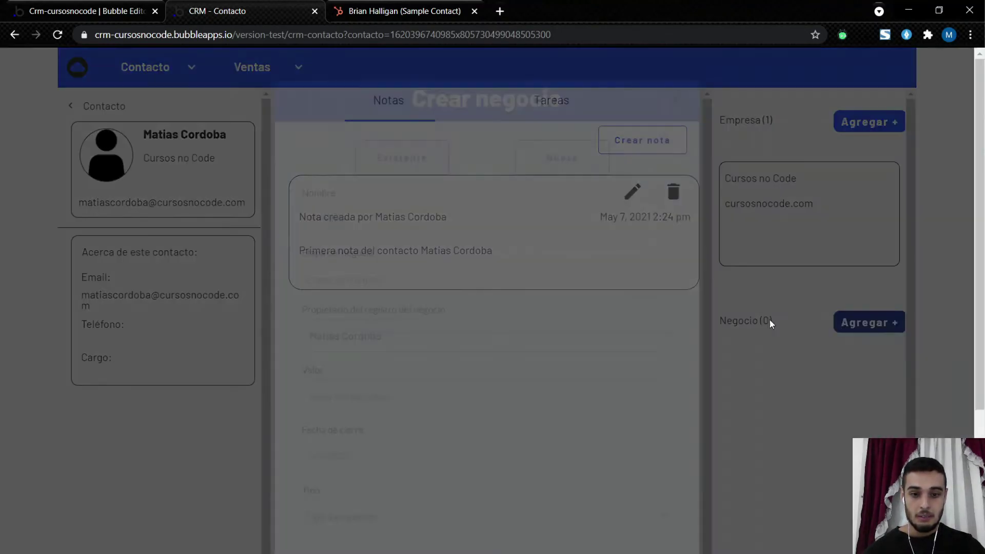
left_click(441, 161)
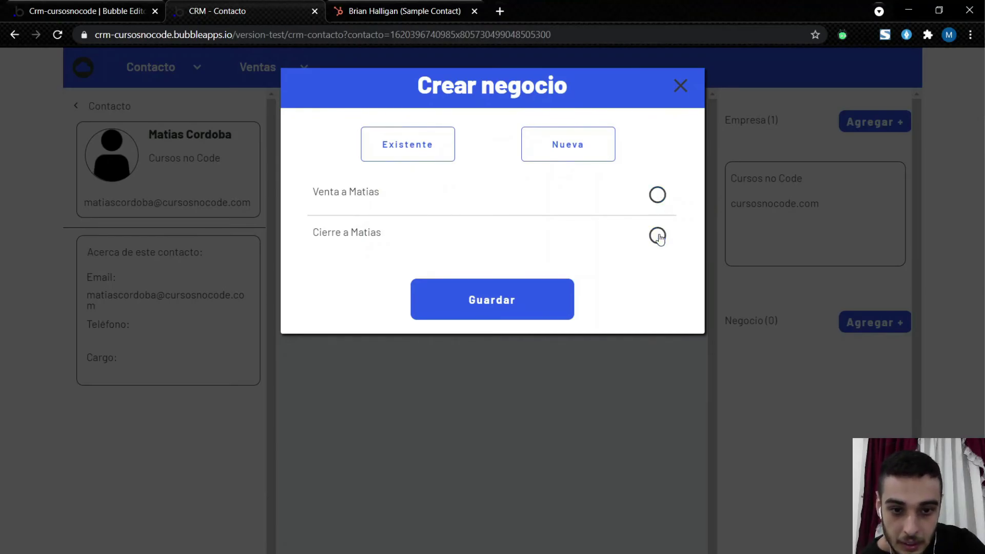
left_click(685, 92)
left_click(860, 324)
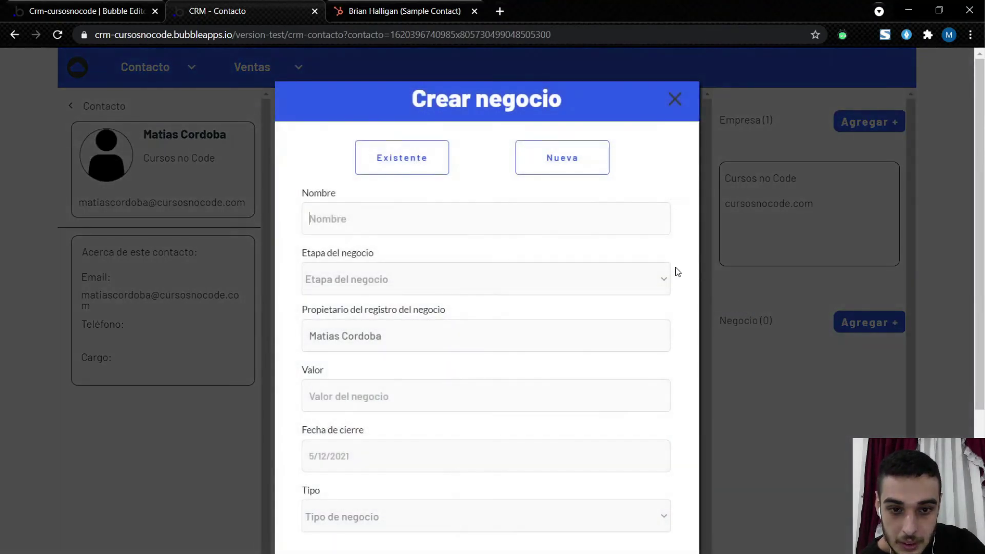
left_click(363, 158)
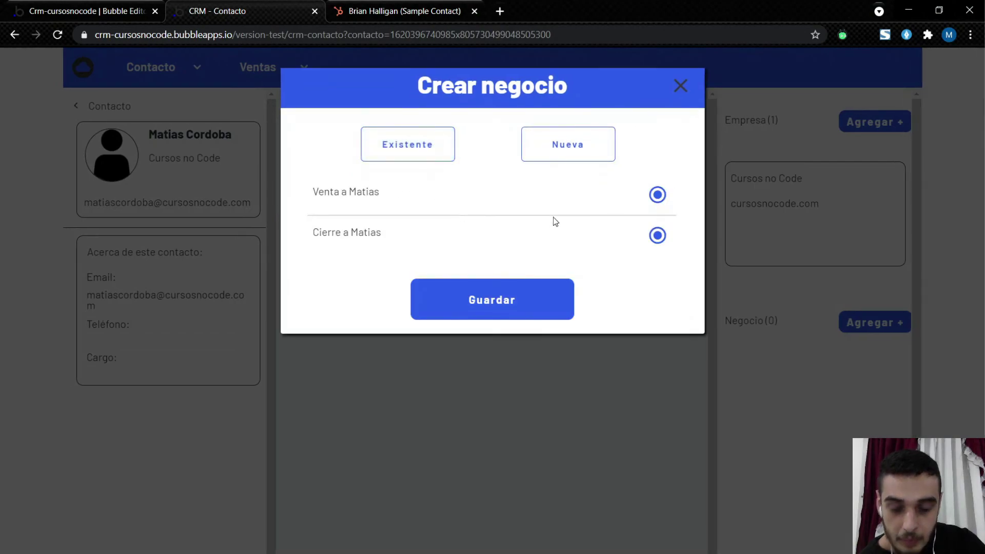
left_click(659, 235)
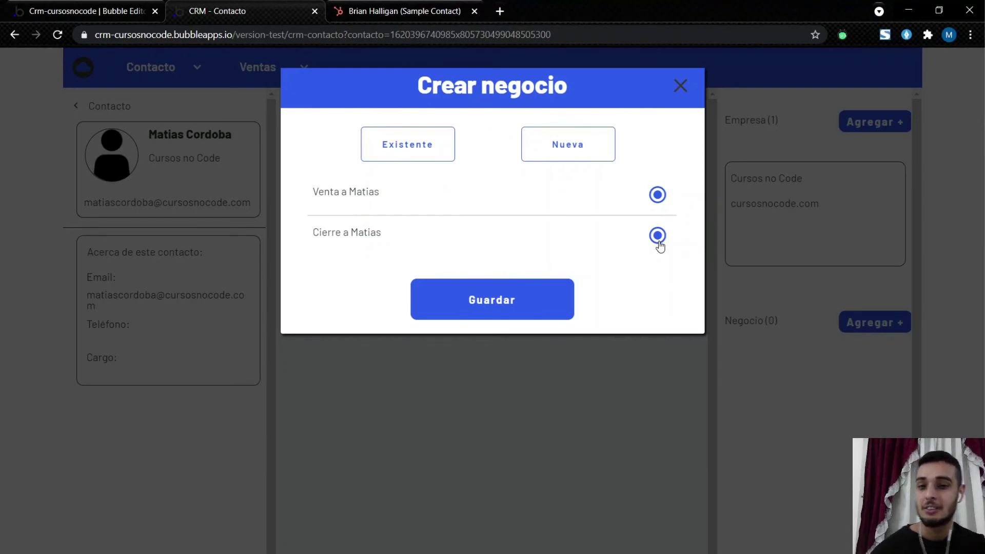
Step: Return to the Bubble editor and examine the contact's Negocios asociados in the All Contactos app data
left_click(118, 12)
left_click(14, 154)
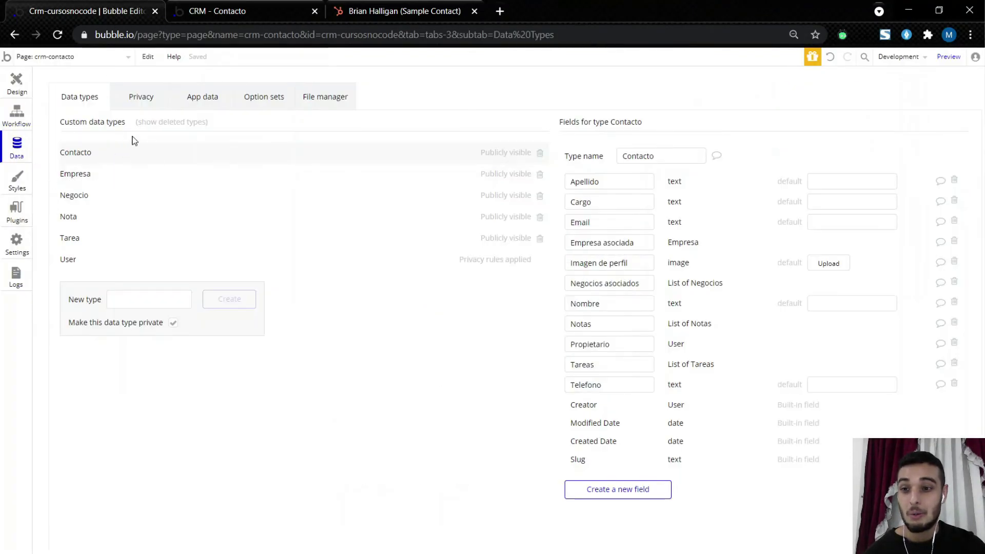
left_click(195, 98)
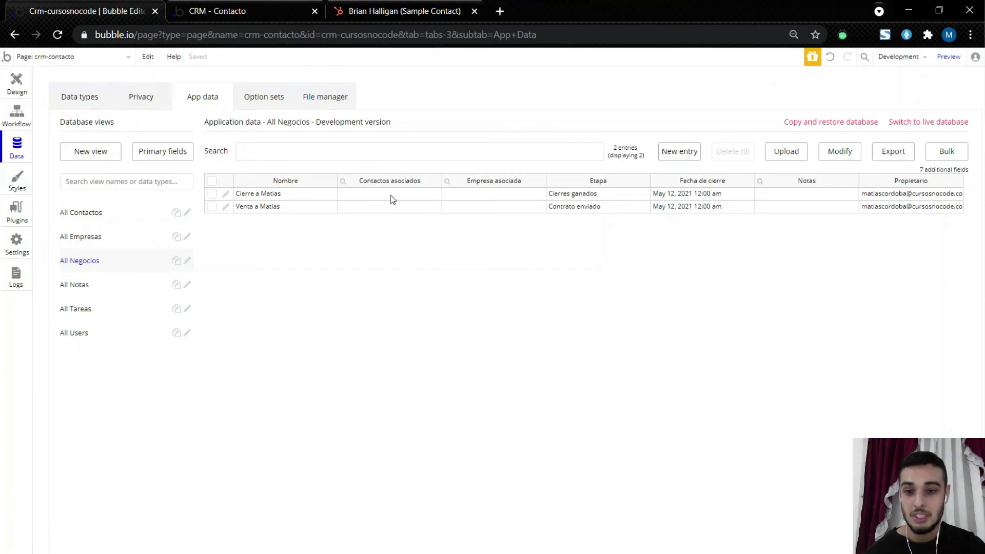
left_click(112, 224)
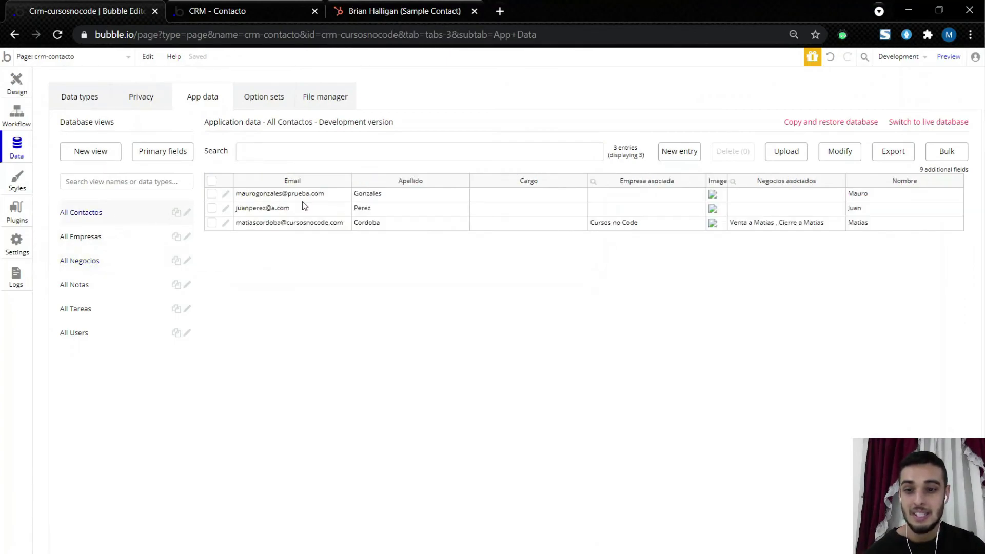
left_click(769, 223)
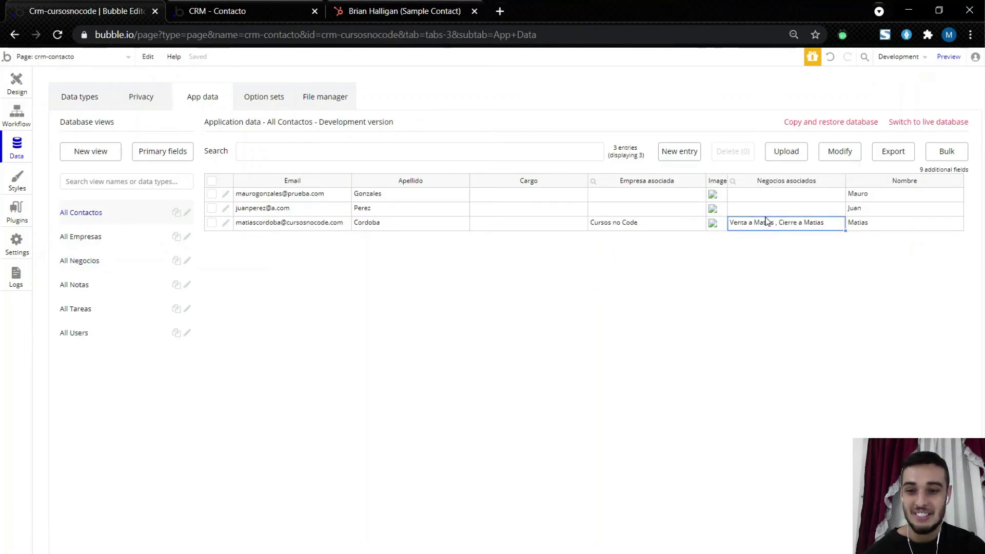
Step: Edit the contact's database entry to remove both deals from Negocios asociados, and save it
left_click(225, 224)
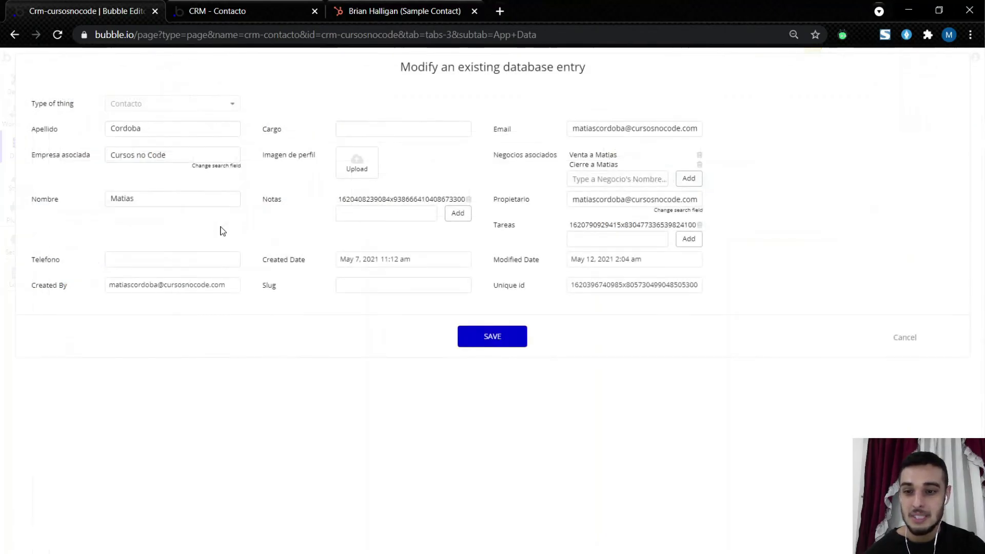
left_click(700, 155)
left_click(518, 321)
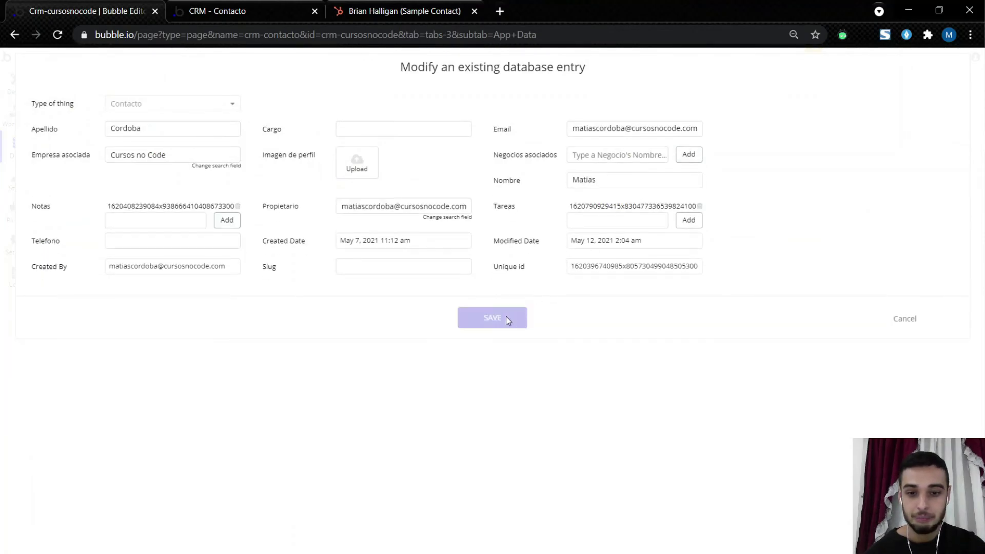
Step: Switch to the app preview, close the open popup, and reopen Crear negocio's Existente view to check which deals are preselected
left_click(203, 11)
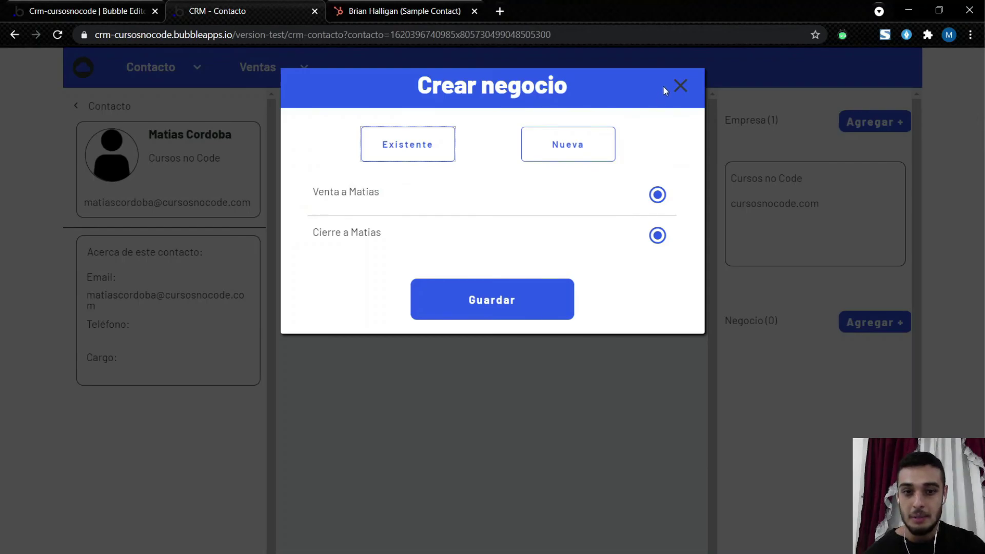
left_click(678, 86)
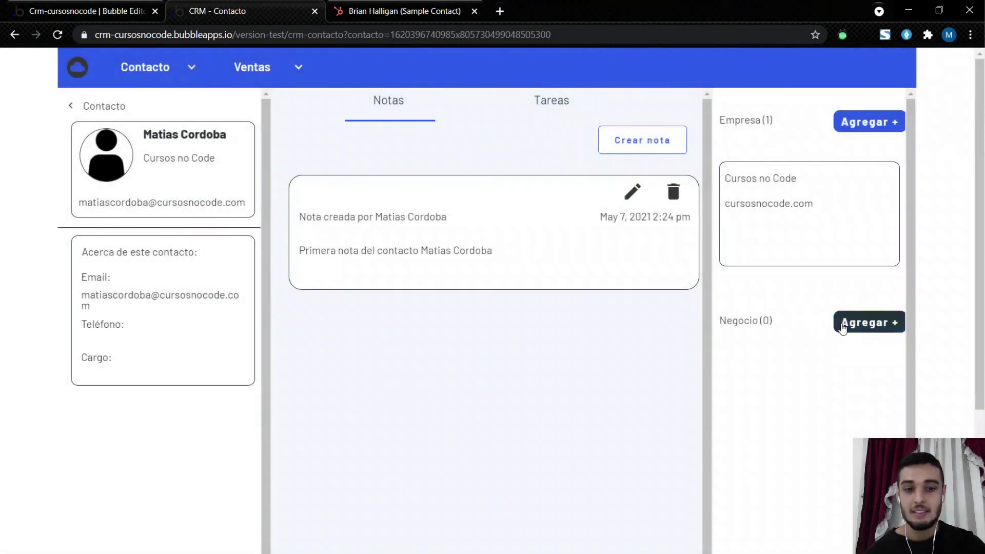
left_click(835, 327)
left_click(437, 173)
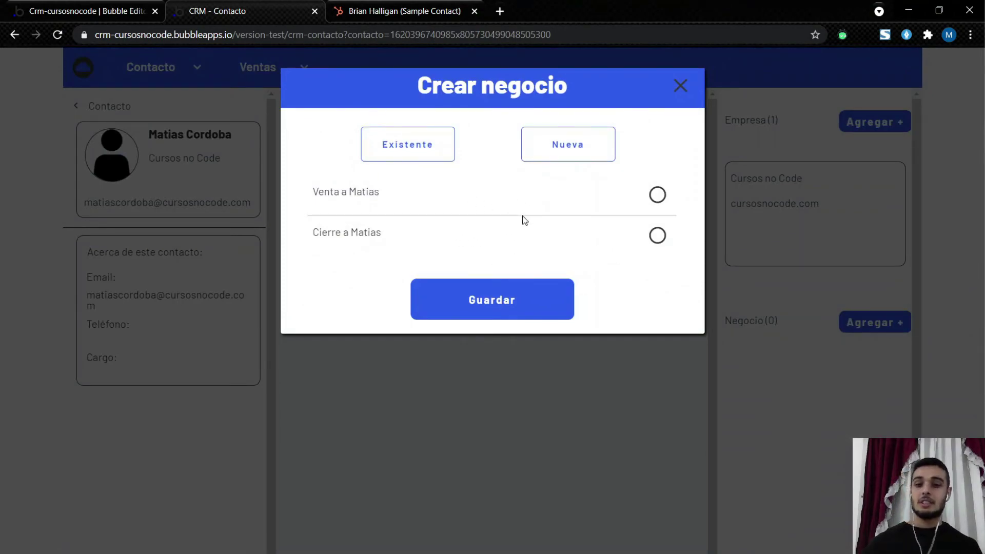
Step: Test the selectors by marking both deals and unmarking the Cierre deal, and close the popup without saving
left_click(652, 204)
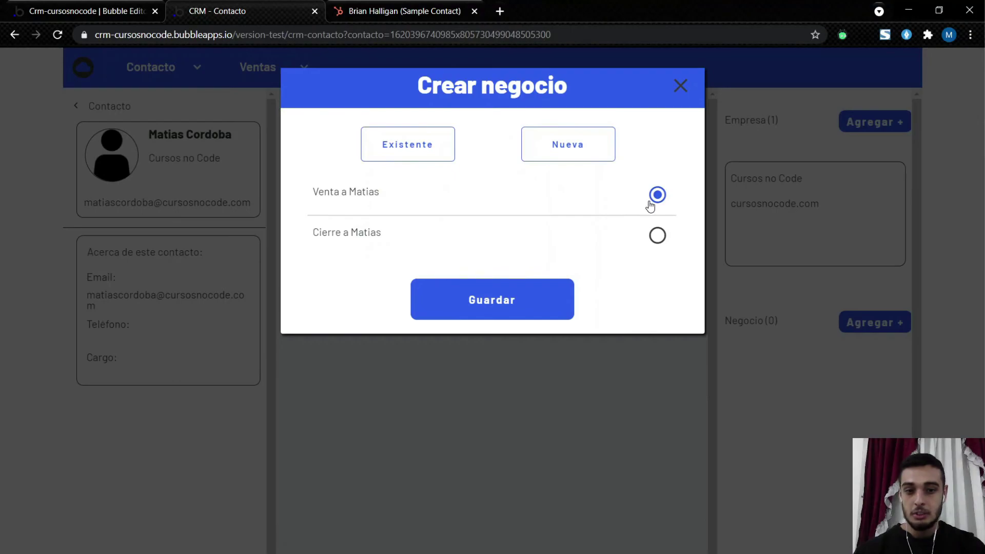
left_click(662, 240)
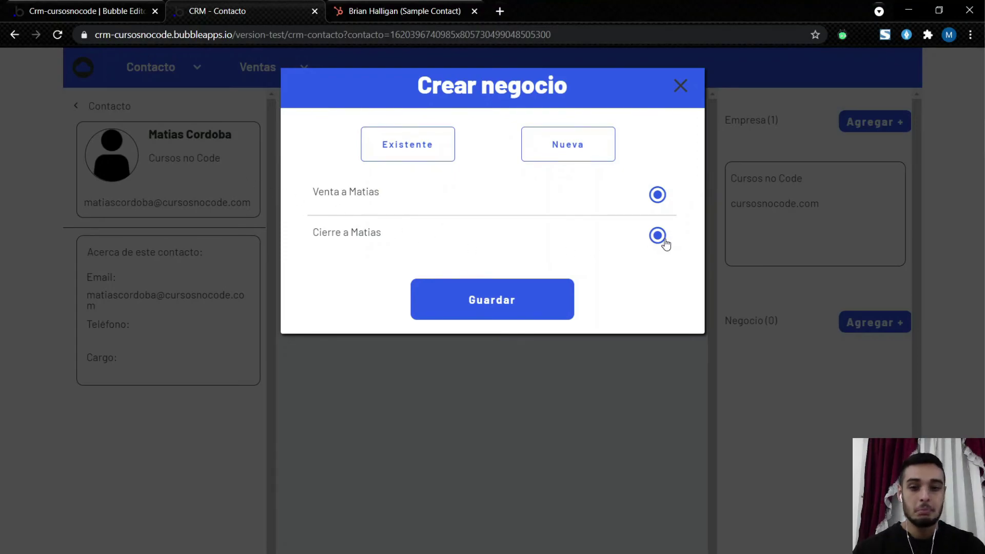
left_click(664, 241)
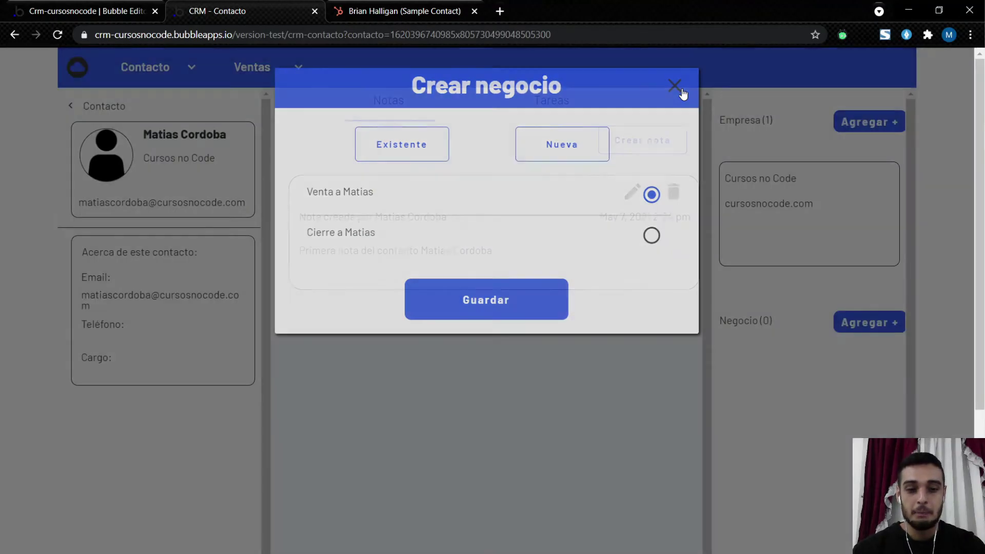
left_click(682, 90)
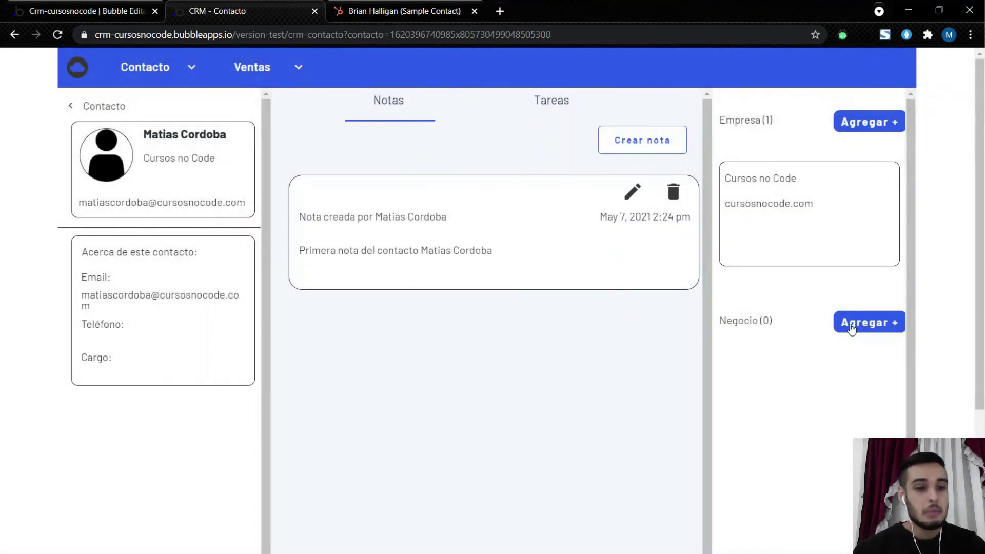
Step: Reopen the Existente view of the Crear negocio popup, select only the Venta deal, and save it to the contact
left_click(883, 327)
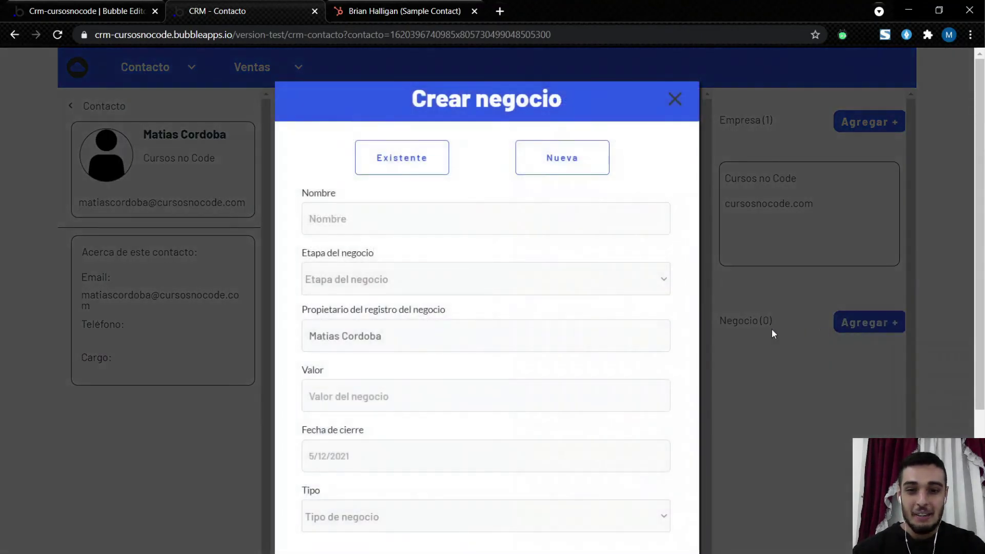
left_click(420, 158)
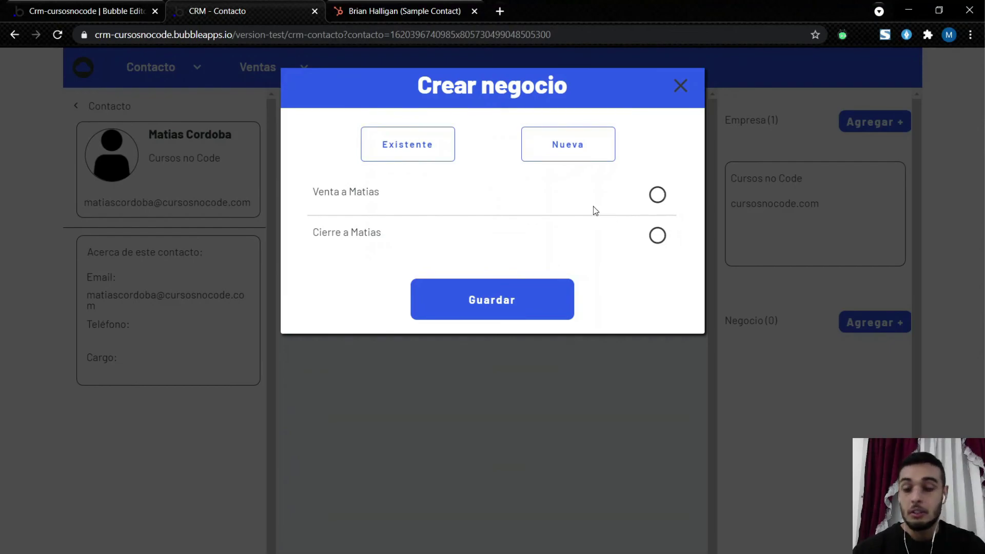
left_click(653, 199)
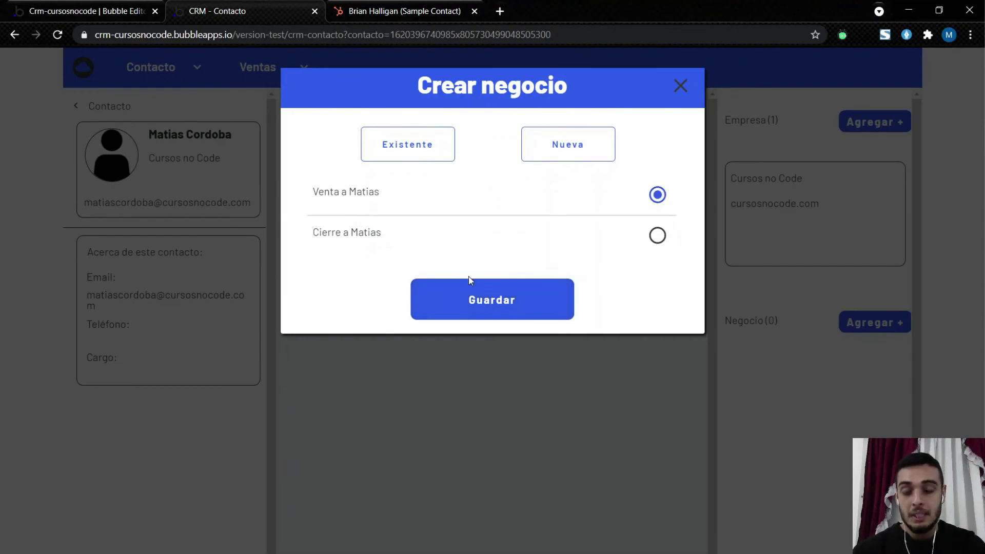
left_click(480, 298)
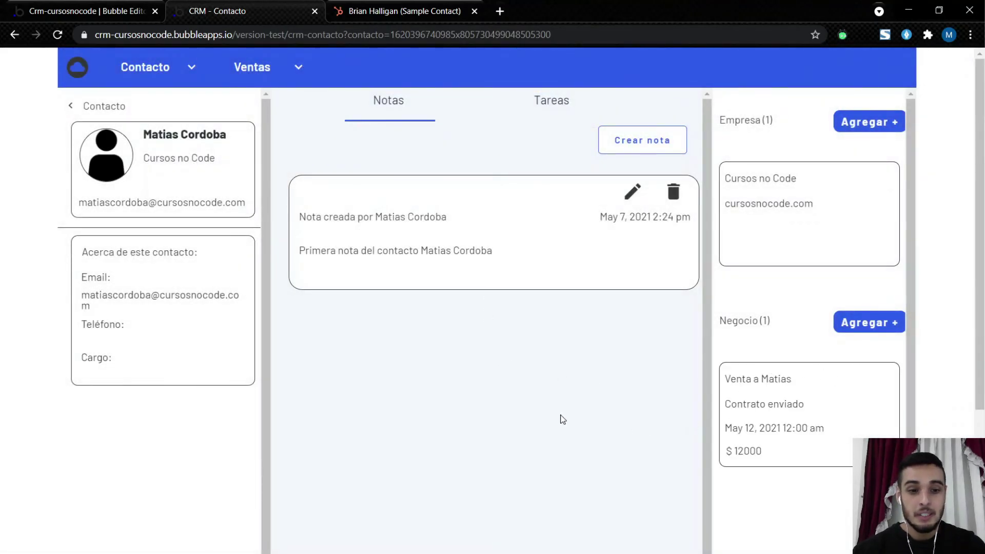
Step: Reopen the contact's existing deals, add the Cierre deal to the selection, and save
left_click(869, 328)
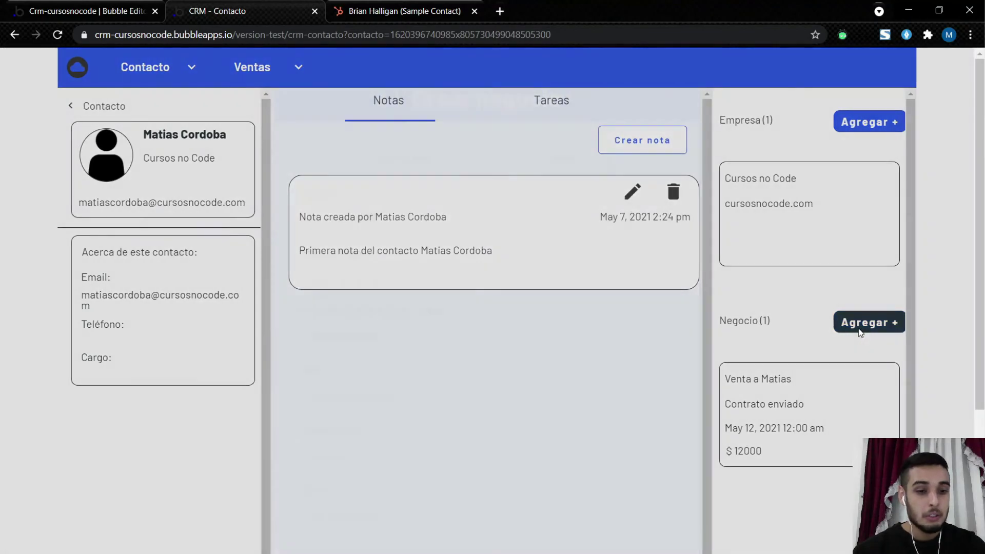
left_click(430, 163)
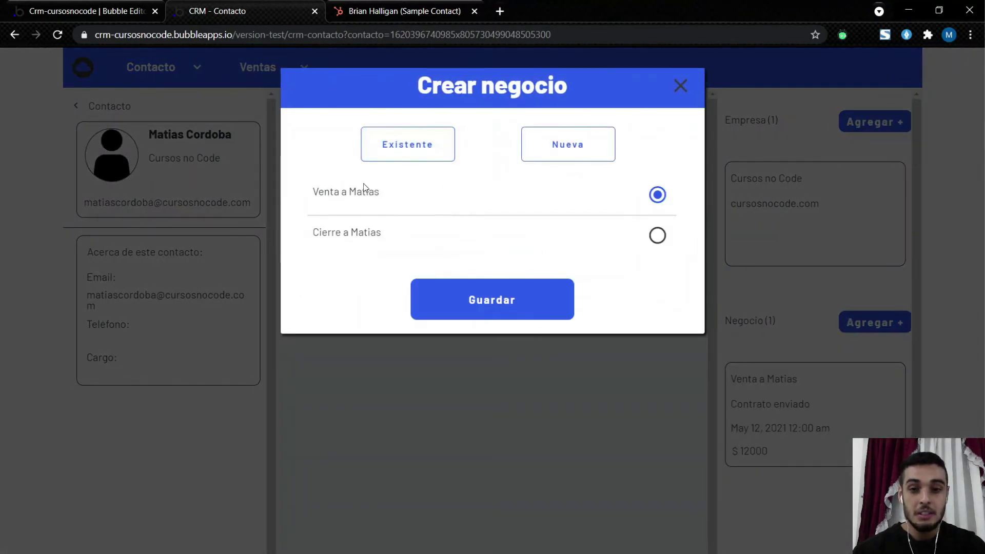
left_click_drag(313, 190, 392, 194)
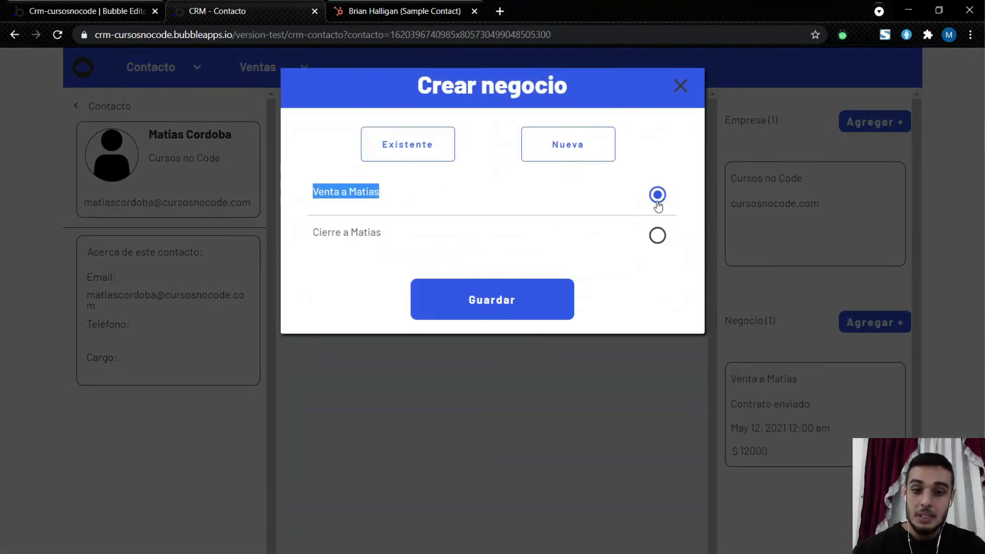
left_click(656, 236)
left_click(539, 290)
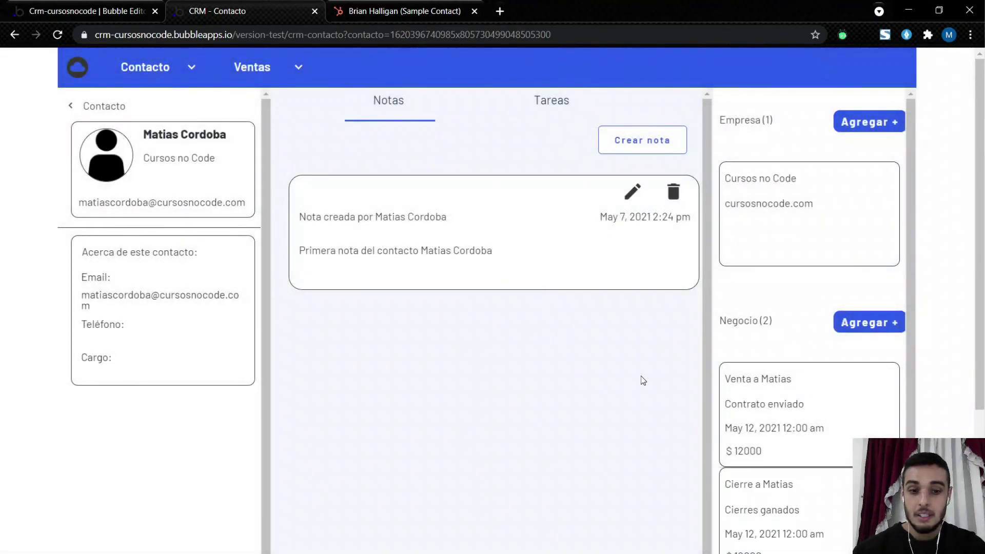
Step: Reopen the Existente view, try clearing both deals from the selection, and save
mouse_move(725, 397)
left_mouse_down()
mouse_move(796, 435)
mouse_move(791, 452)
mouse_move(720, 385)
left_mouse_up()
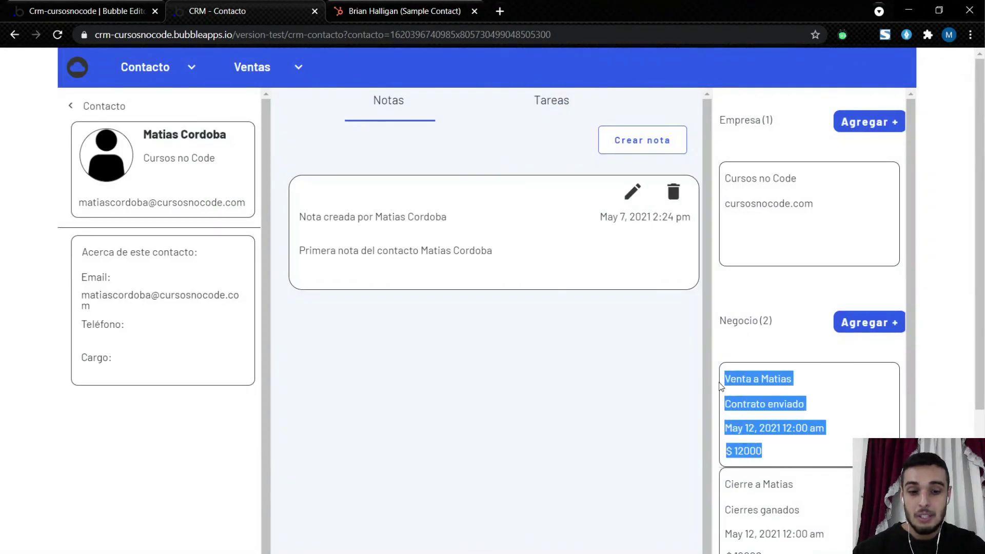
left_click(854, 326)
left_click(444, 167)
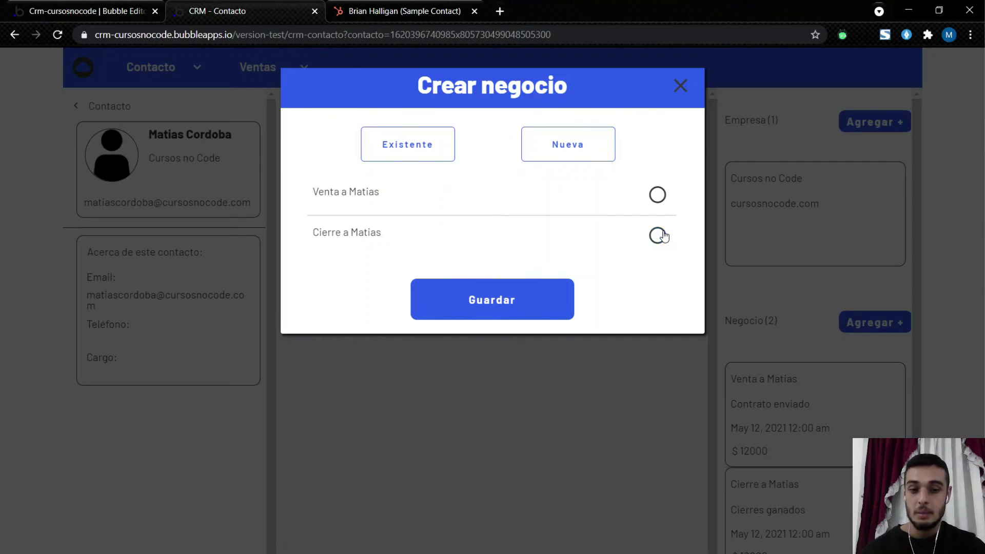
left_click(506, 292)
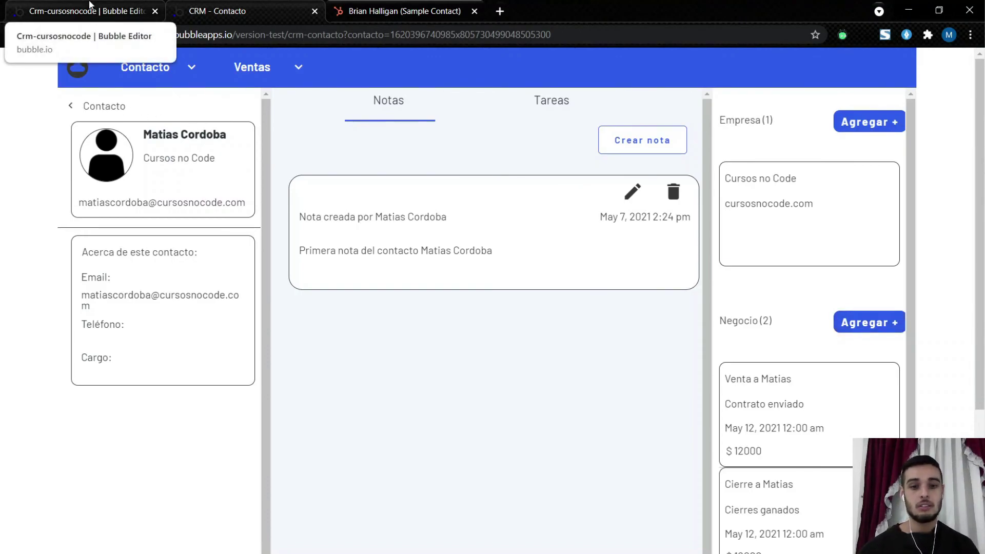
Step: Reopen the Existente view, deselect the Venta deal, and save the contact's associated deals
left_click(870, 323)
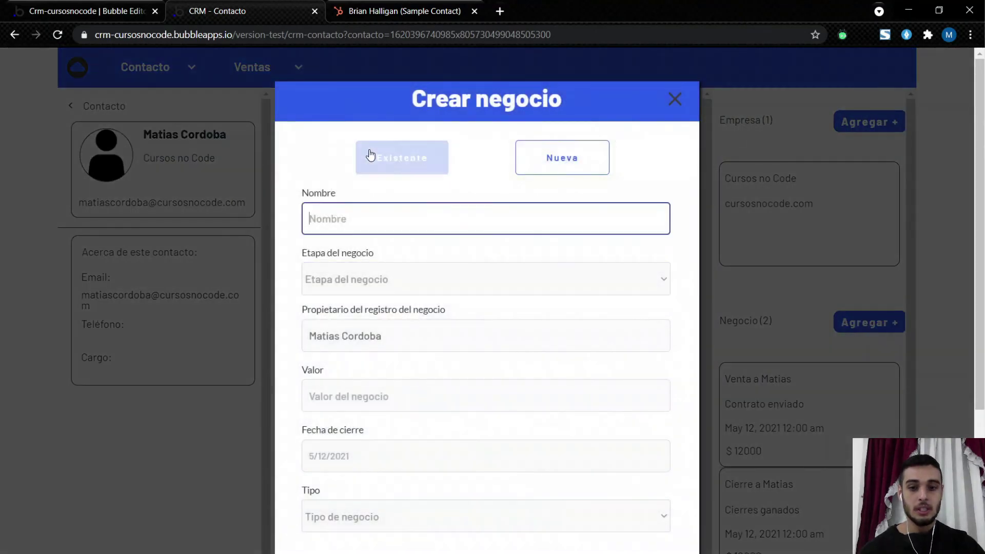
left_click(371, 156)
left_click(664, 200)
left_click(554, 297)
Step: Reopen the Existente view, select the Venta deal in place of the Cierre deal, and save
left_click(867, 323)
left_click(441, 166)
left_click(657, 197)
left_click(657, 235)
left_click(545, 297)
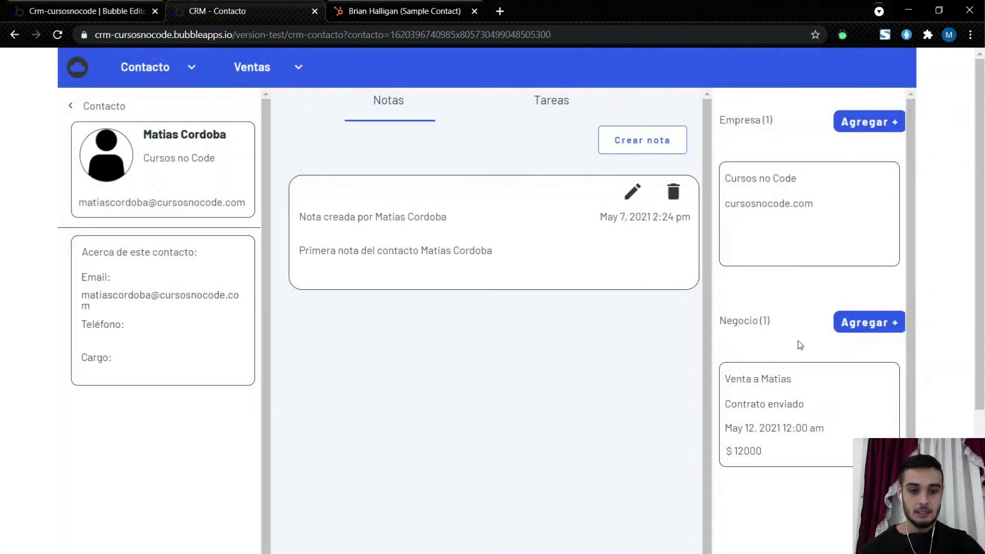
Step: Reopen the Existente view, select the Cierre deal, deselect the Venta deal, and save
left_click(849, 329)
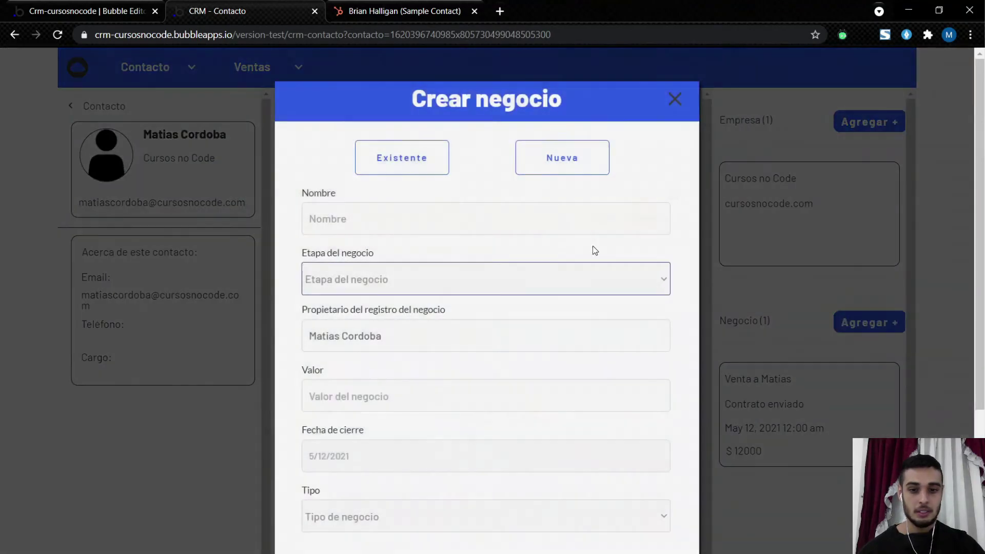
left_click(402, 158)
left_click(657, 235)
left_click(657, 195)
left_click(560, 300)
Step: Return to the Bubble editor, examine the existente save workflow's four Make changes actions, and go back to the page design
left_click(28, 6)
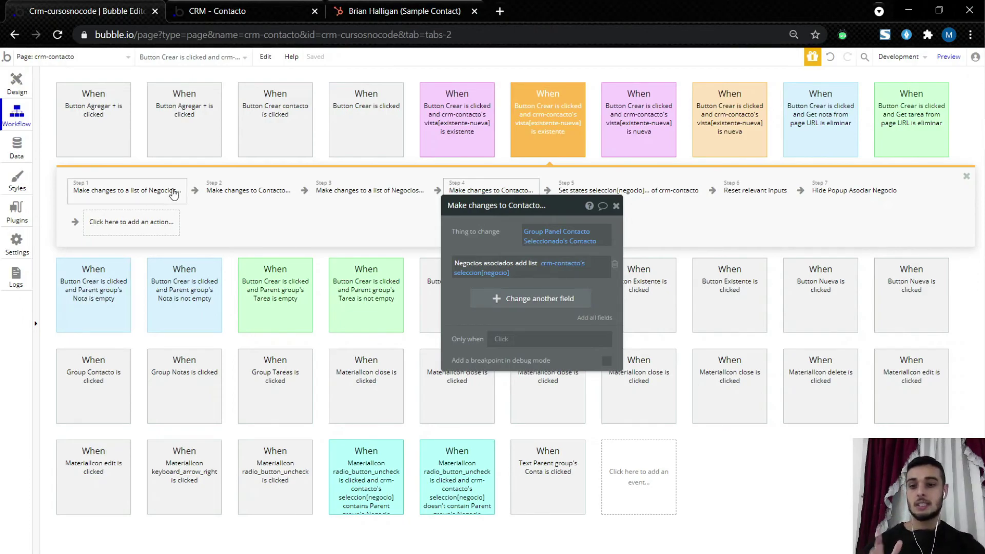
left_click(152, 194)
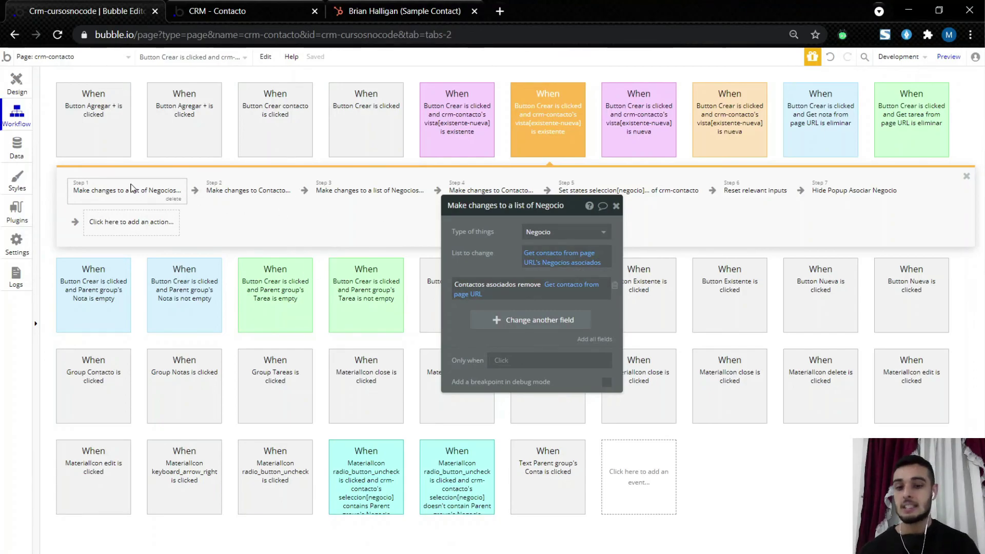
left_click(229, 197)
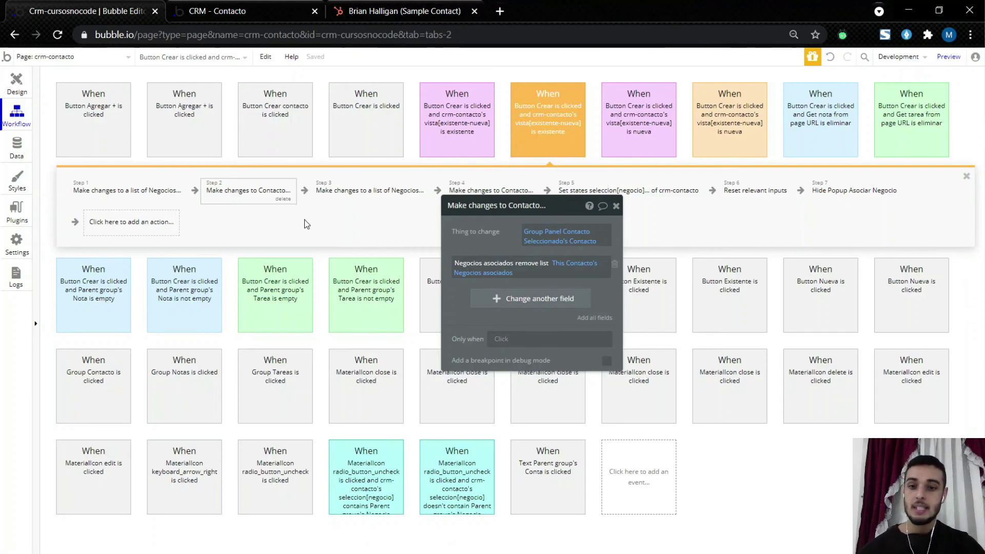
left_click(380, 201)
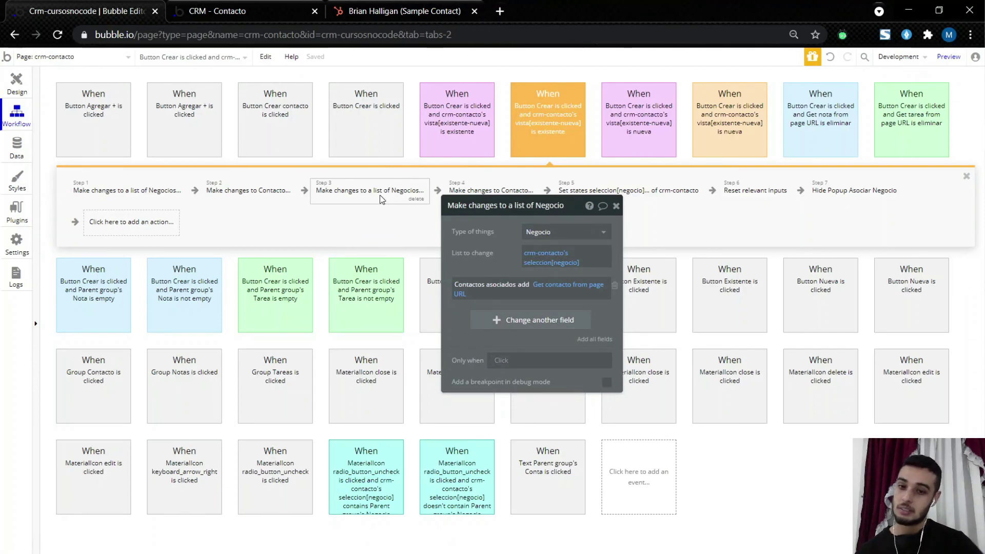
left_click(472, 191)
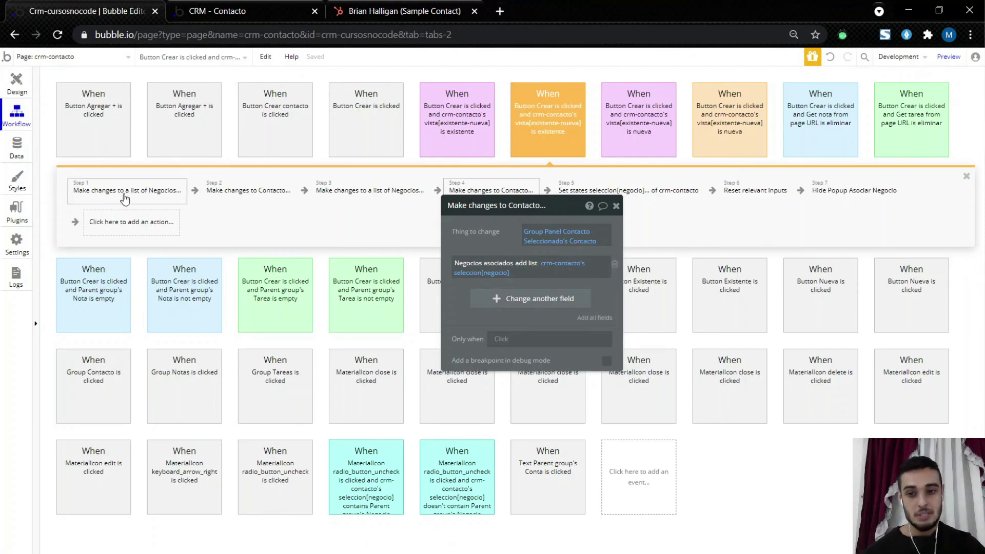
left_click(164, 194)
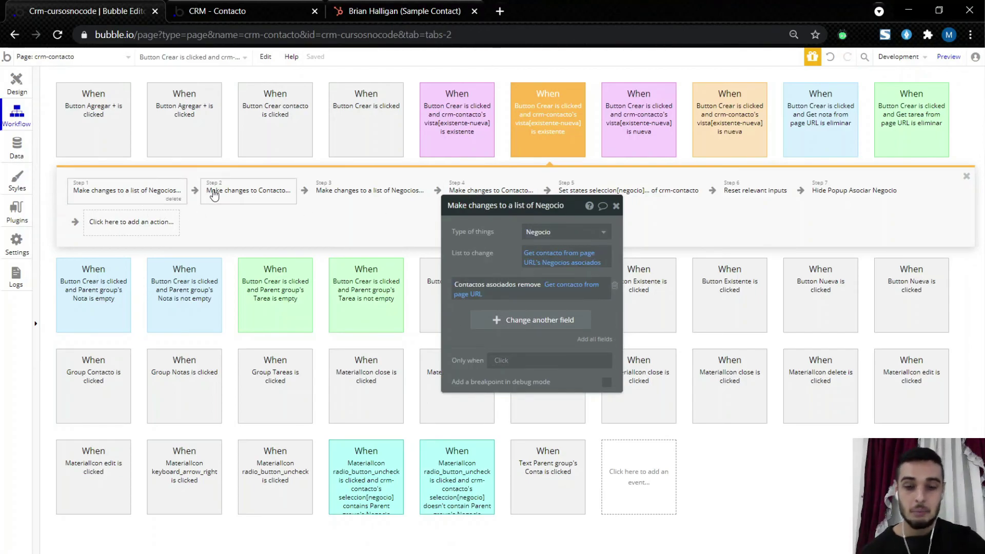
left_click(241, 197)
left_click(366, 199)
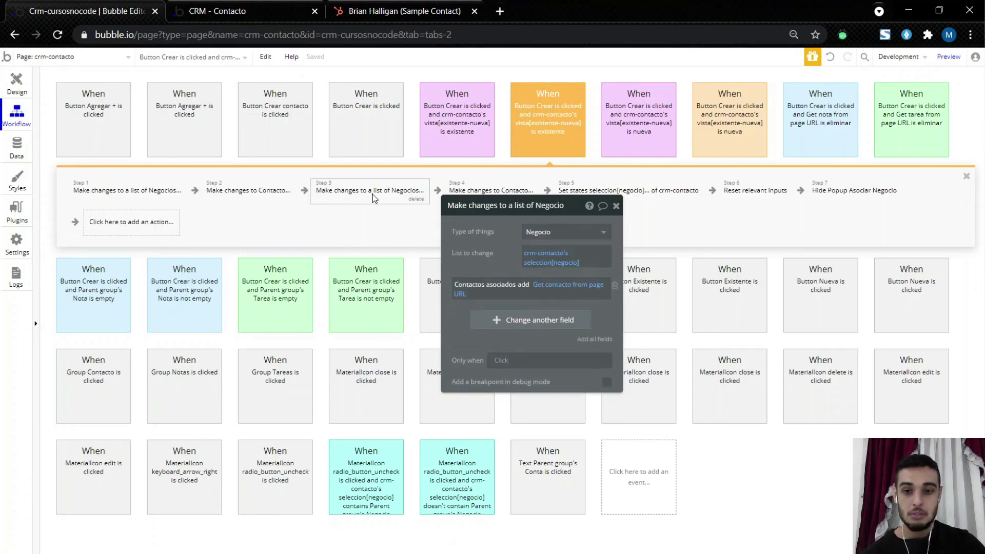
left_click(474, 194)
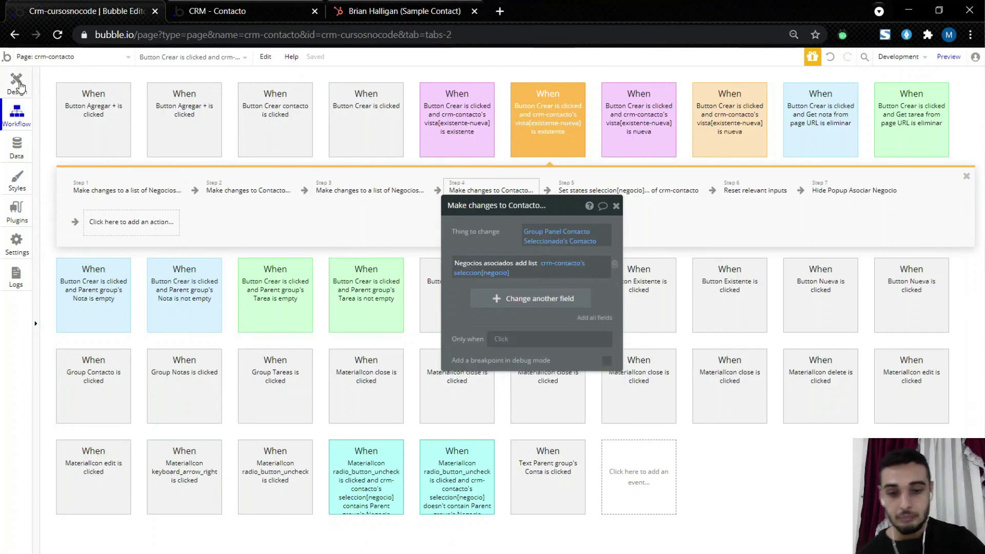
left_click(17, 85)
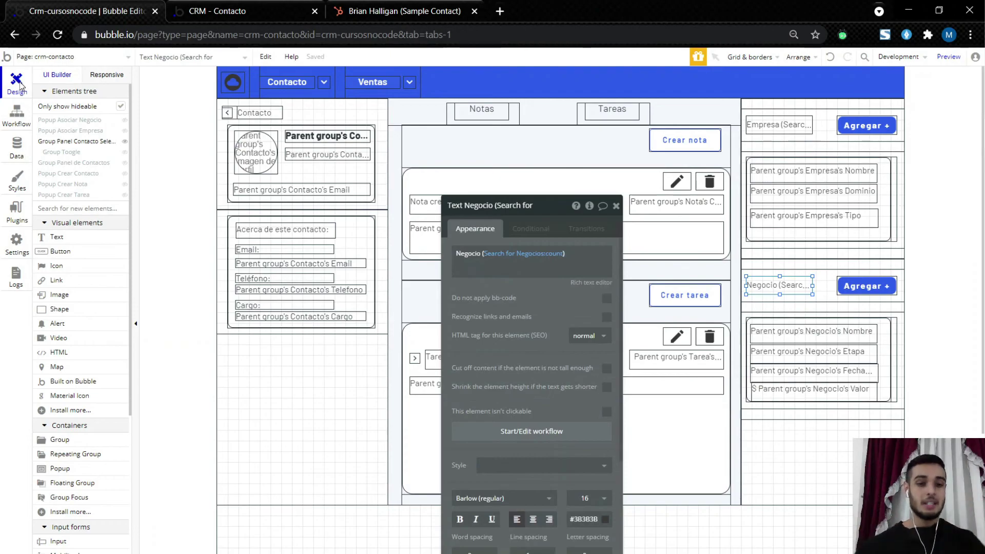
Step: Check the contact's deals in the app preview, switch to HubSpot, and view its Contactos and Empresas lists
left_click(252, 9)
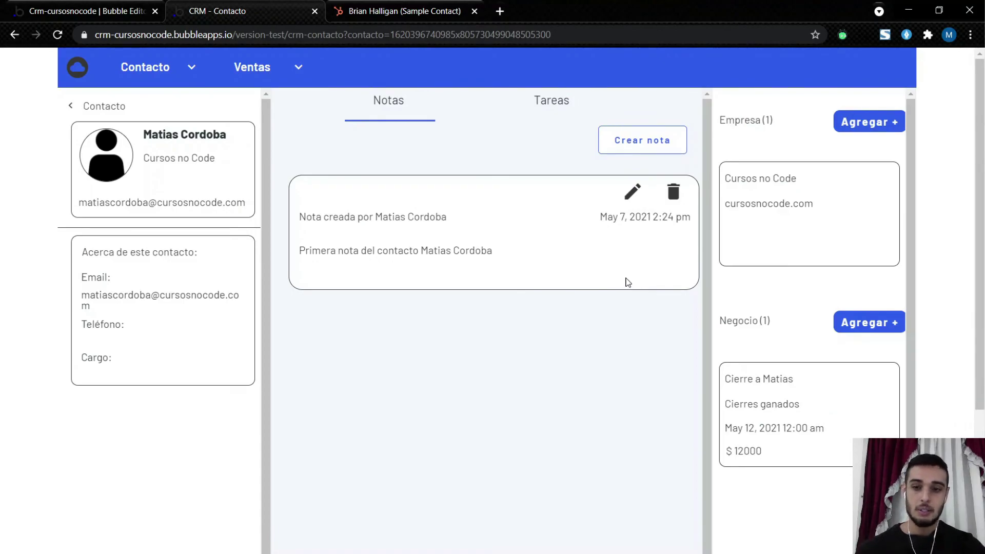
left_click(404, 11)
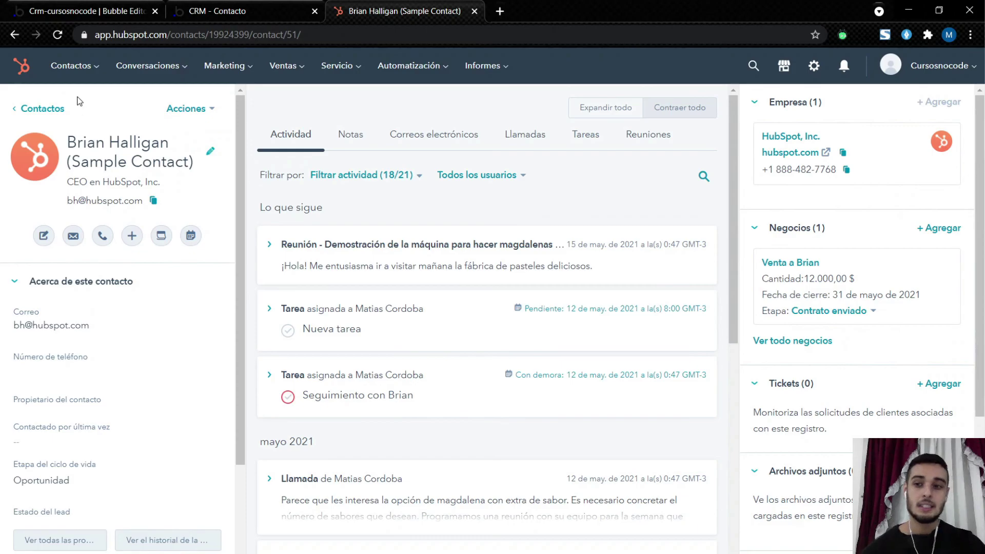
left_click(48, 113)
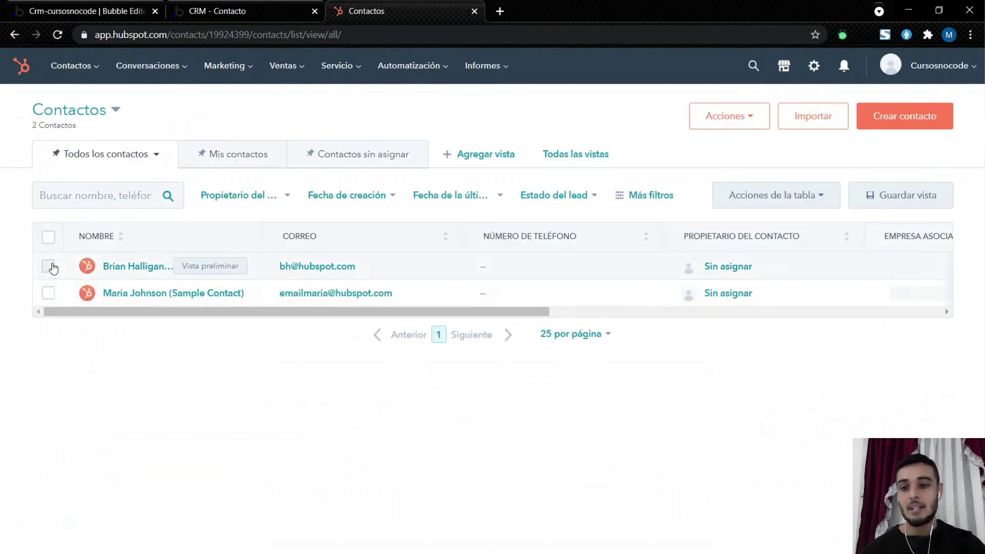
left_click(72, 66)
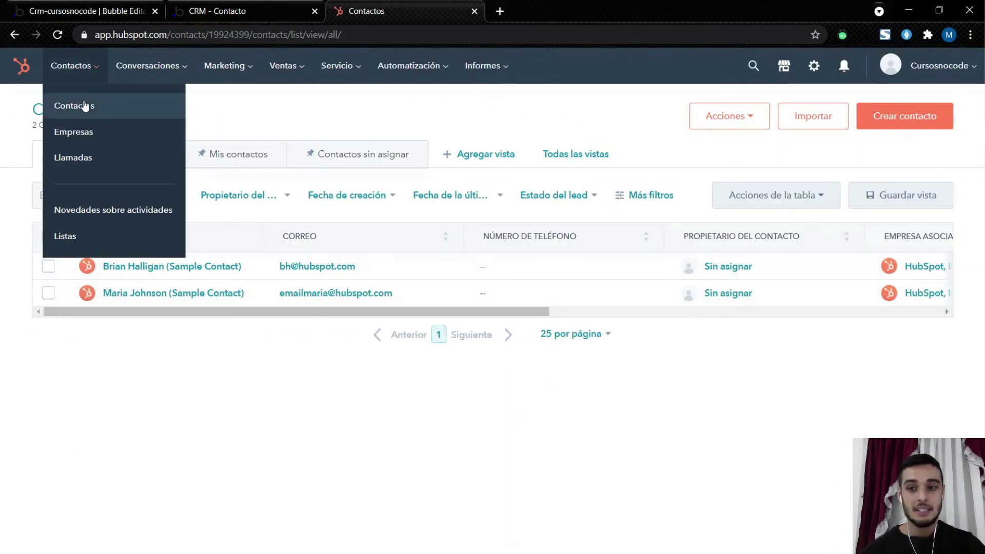
left_click(85, 134)
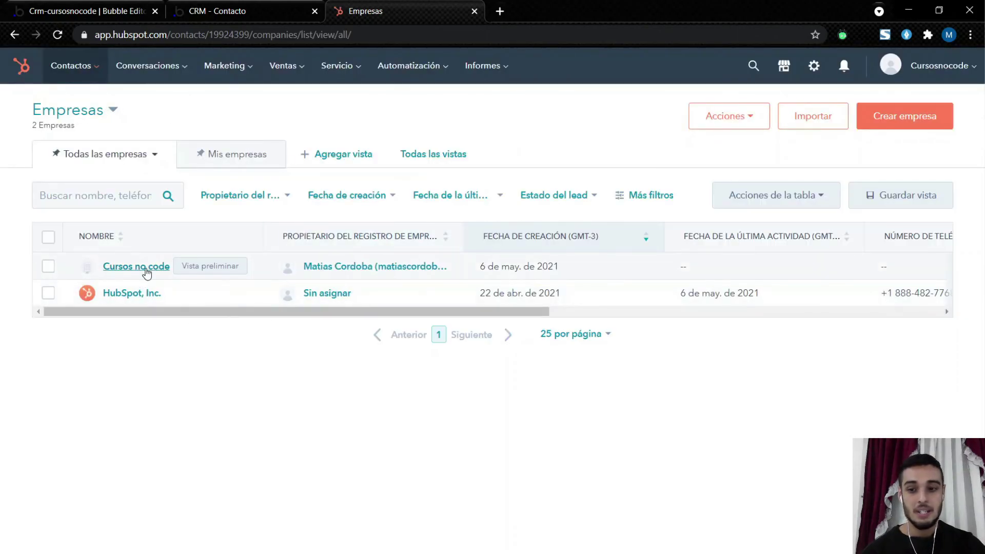
Step: Return to the Bubble editor and create a new page named crm-empresa, cloned from crm-contacto
left_click(201, 5)
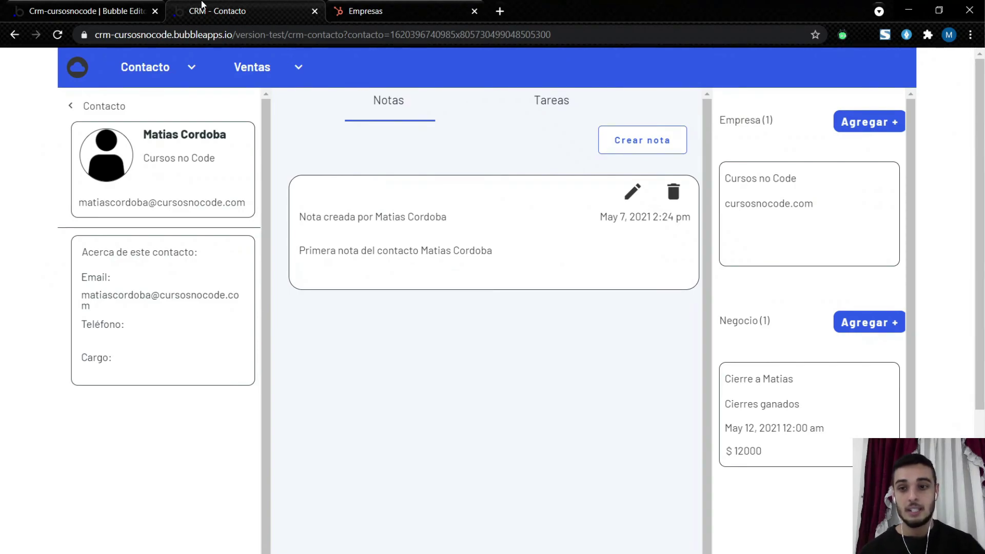
left_click(93, 11)
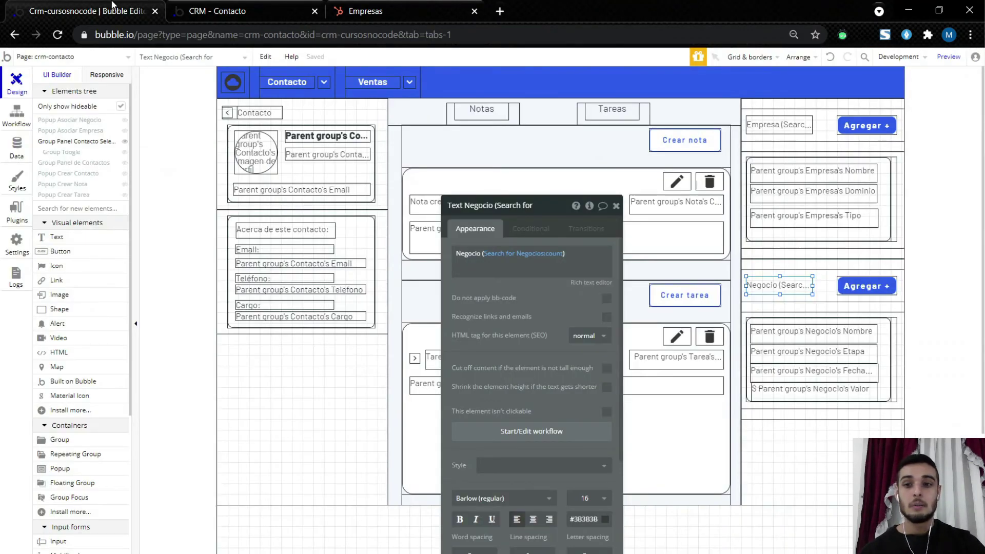
left_click(92, 58)
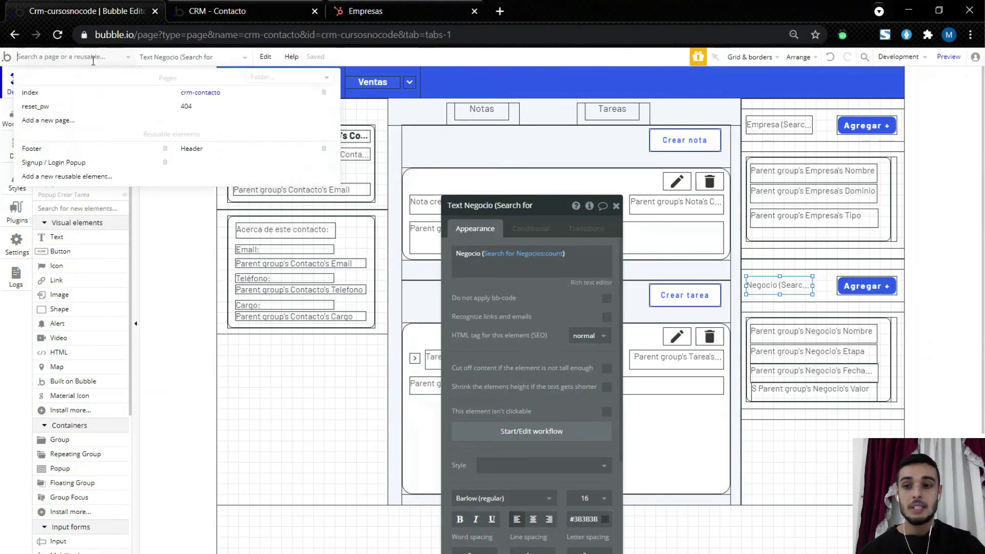
left_click(38, 123)
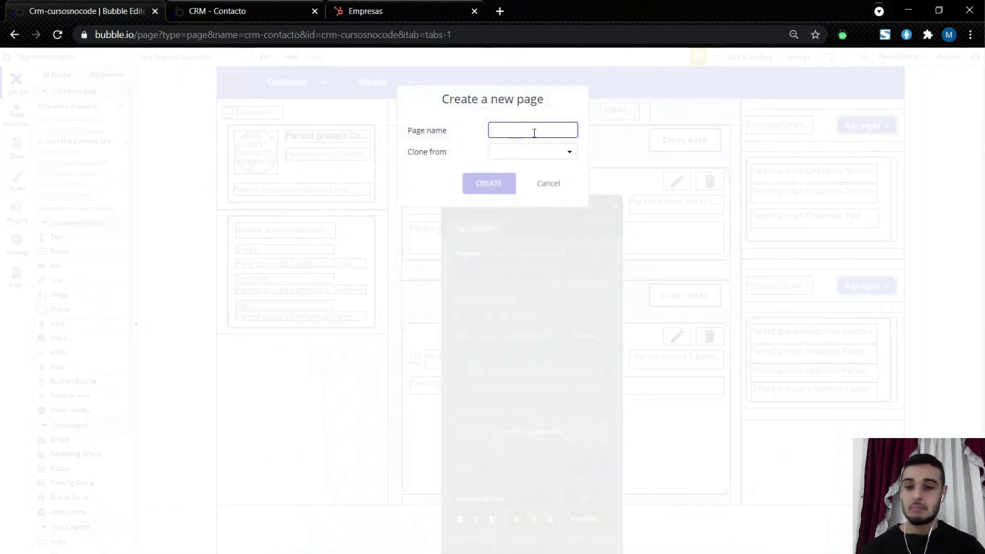
type("crm-empresa")
left_click(534, 152)
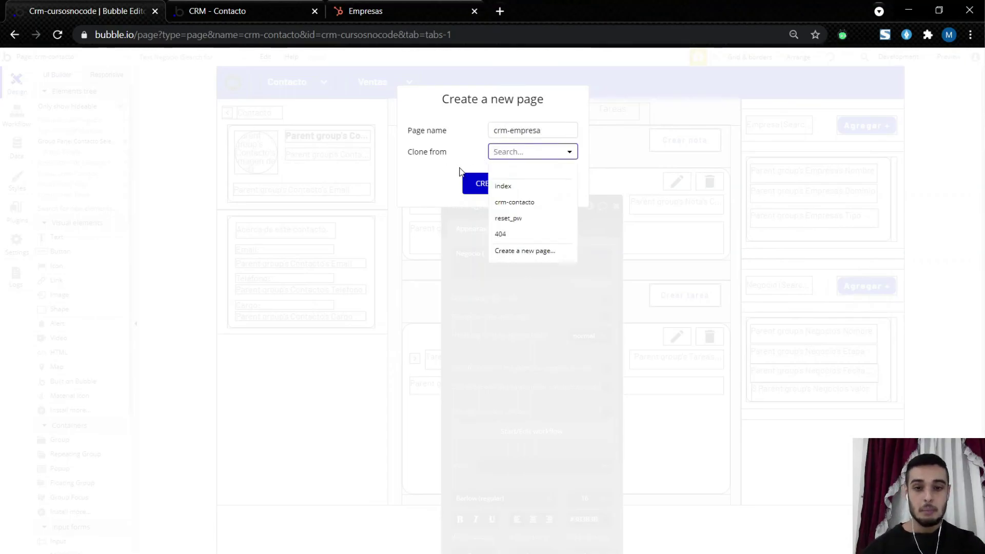
left_click(512, 203)
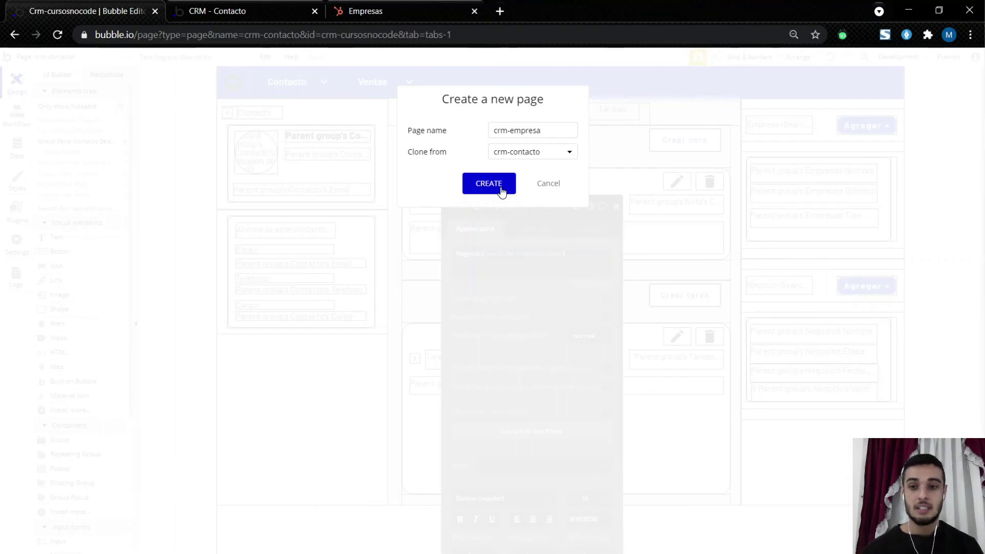
left_click(502, 192)
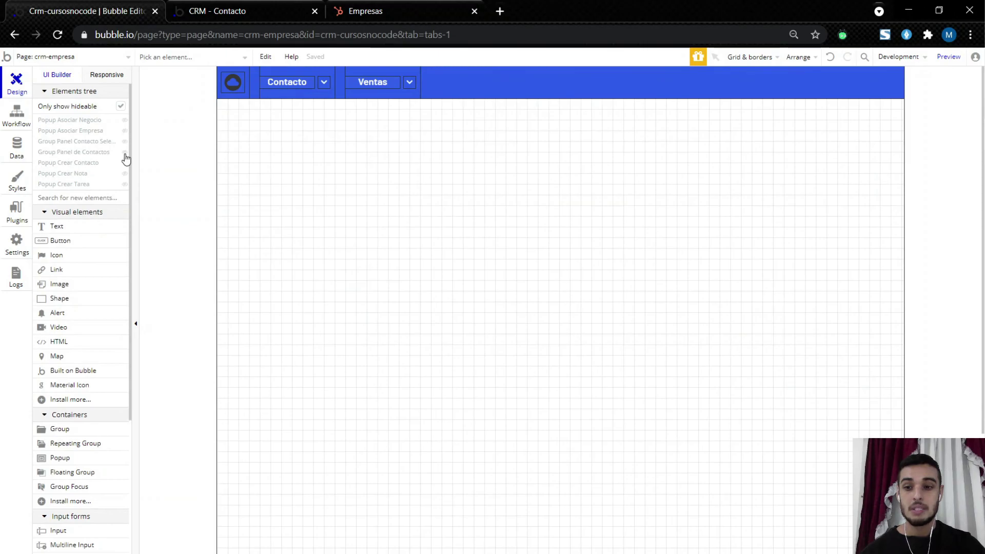
Step: Show the Group Panel de Contactos on the crm-empresa page and change its heading text to Empresas
left_click(125, 152)
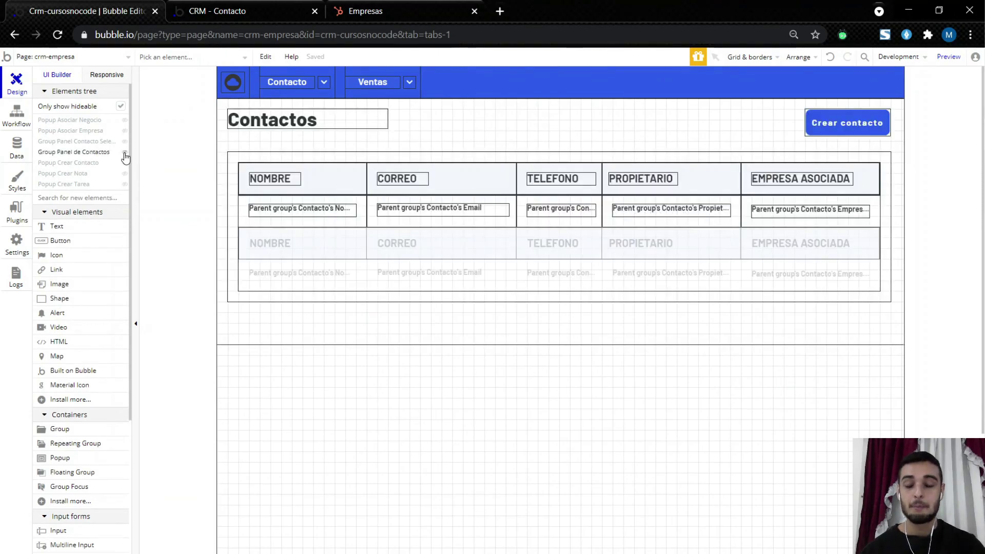
double_click(287, 123)
triple_click(521, 251)
type("Empresas")
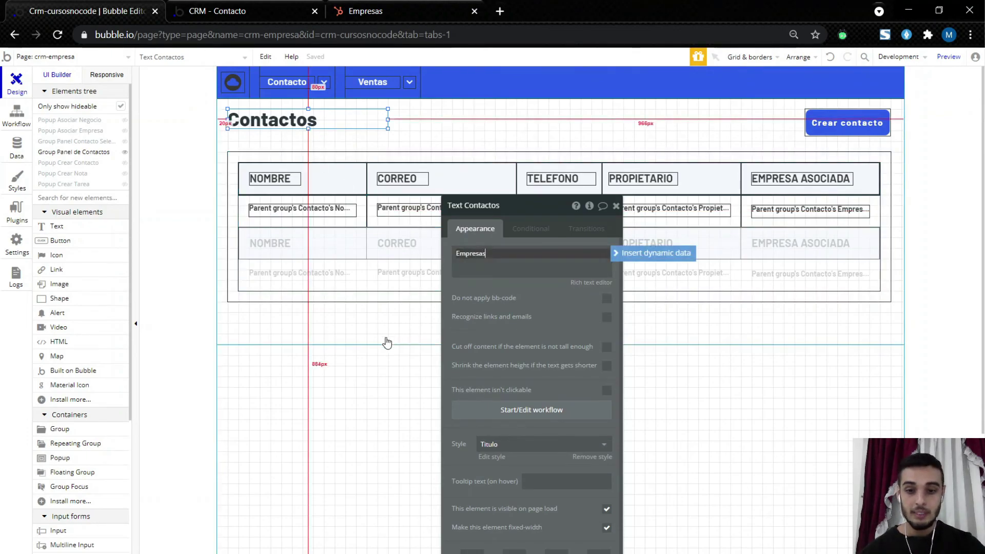
left_click(364, 307)
Step: Examine the contacts repeating group's content type and data source search, and the properties of its parent panel group
left_click(367, 284)
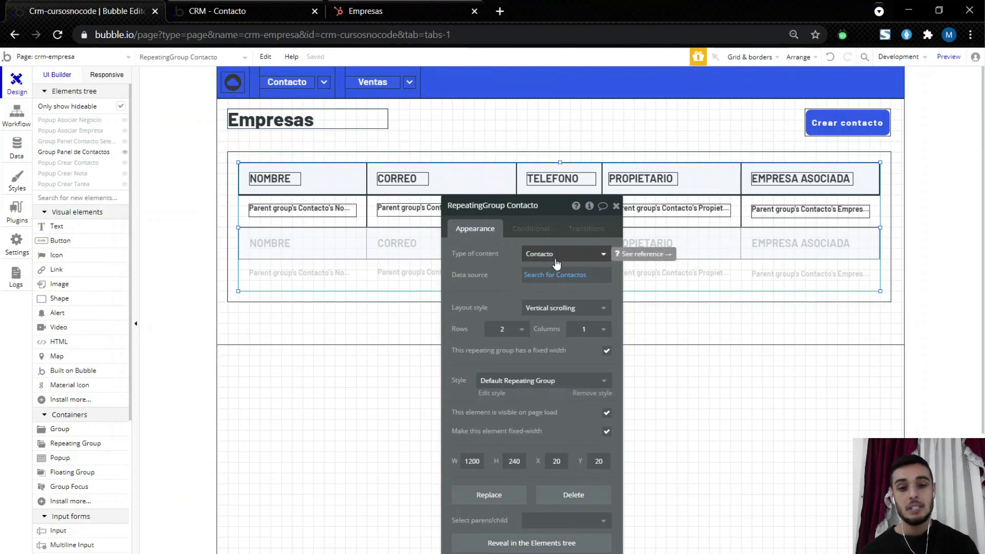
left_click(554, 276)
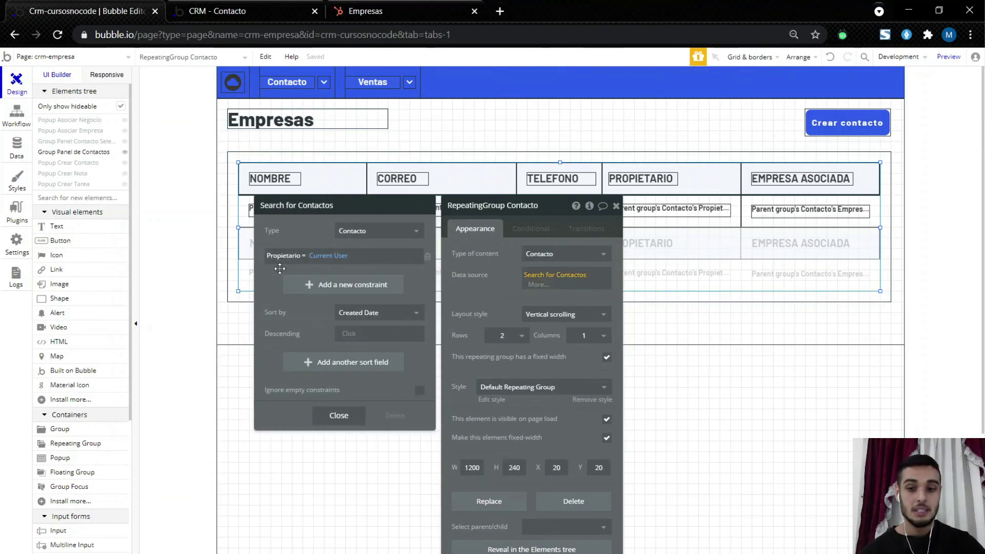
left_click(463, 145)
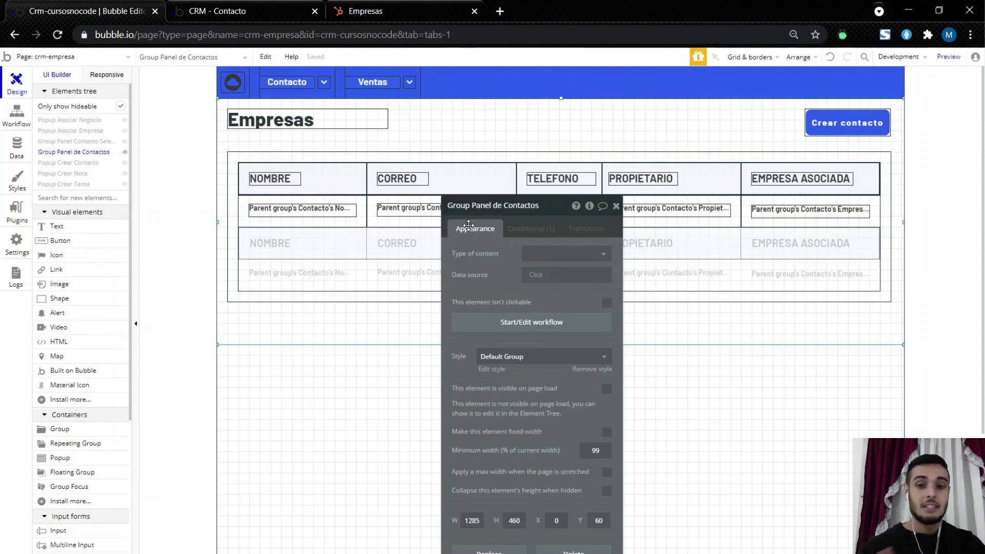
mouse_move(125, 125)
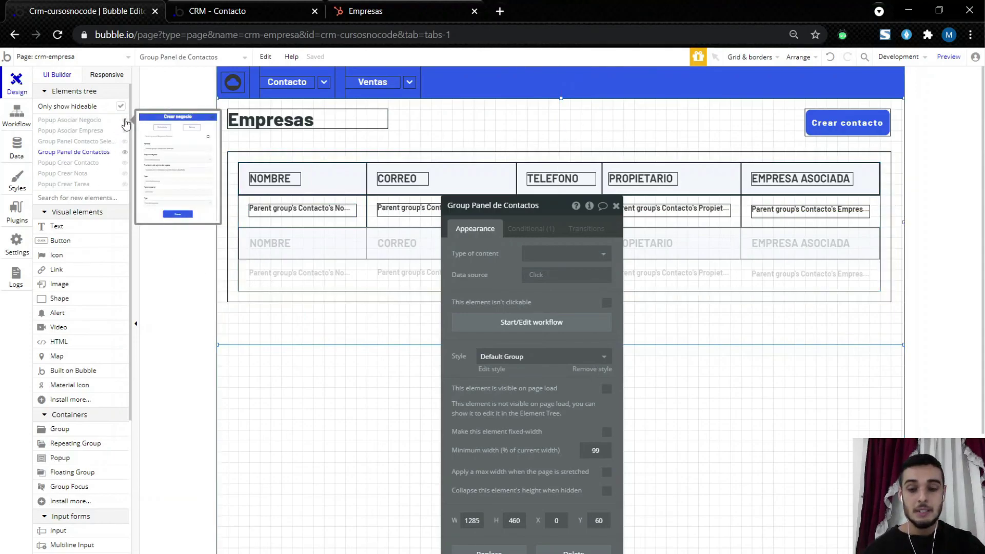
Step: Inspect the Crear contacto button's properties, review the workflows cloned onto the crm-empresa page, and return to the page design
left_click(848, 123)
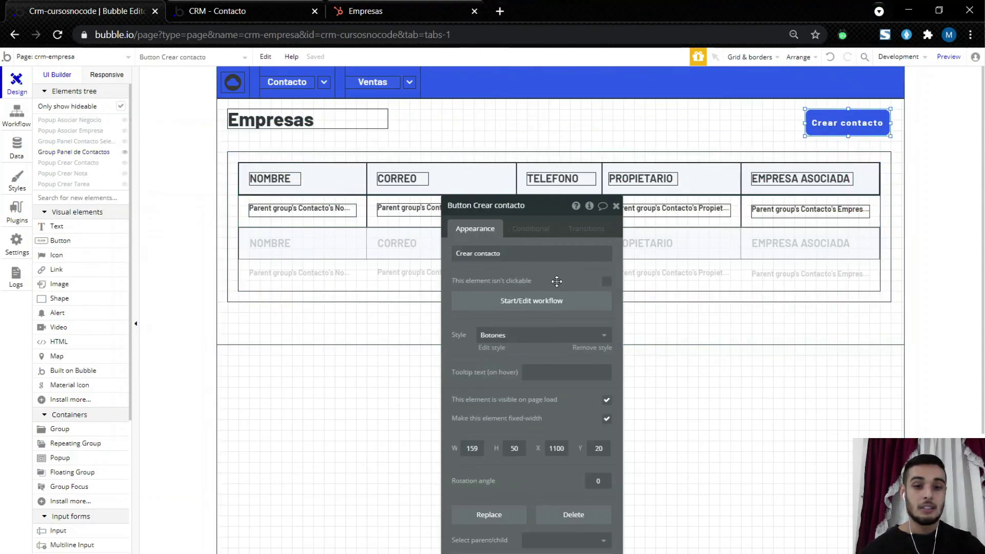
left_click(507, 259)
double_click(492, 253)
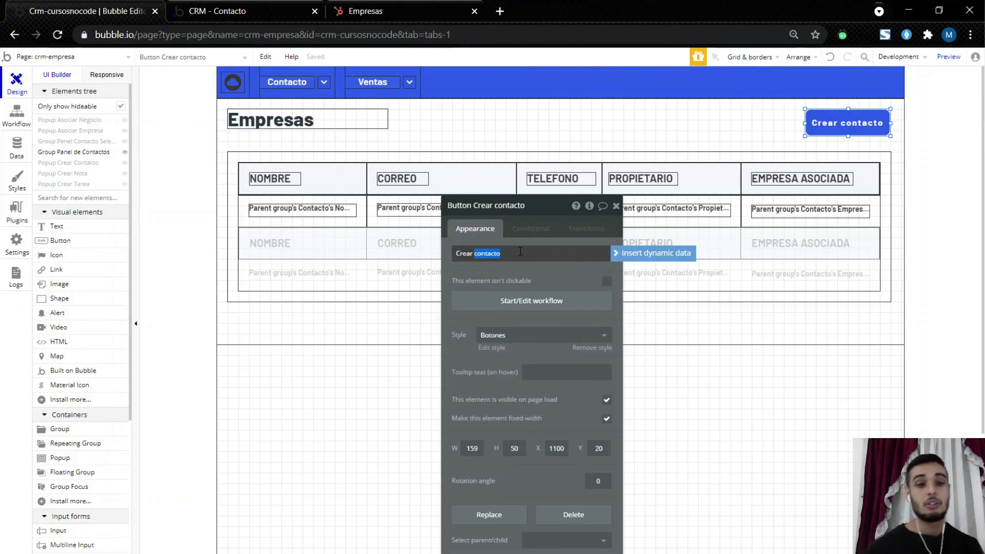
left_click(7, 119)
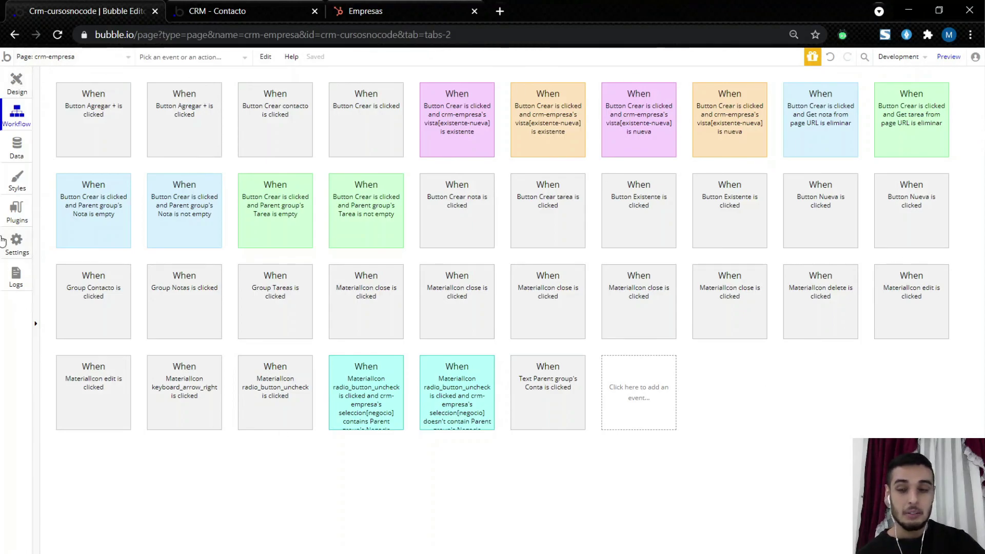
left_click(15, 83)
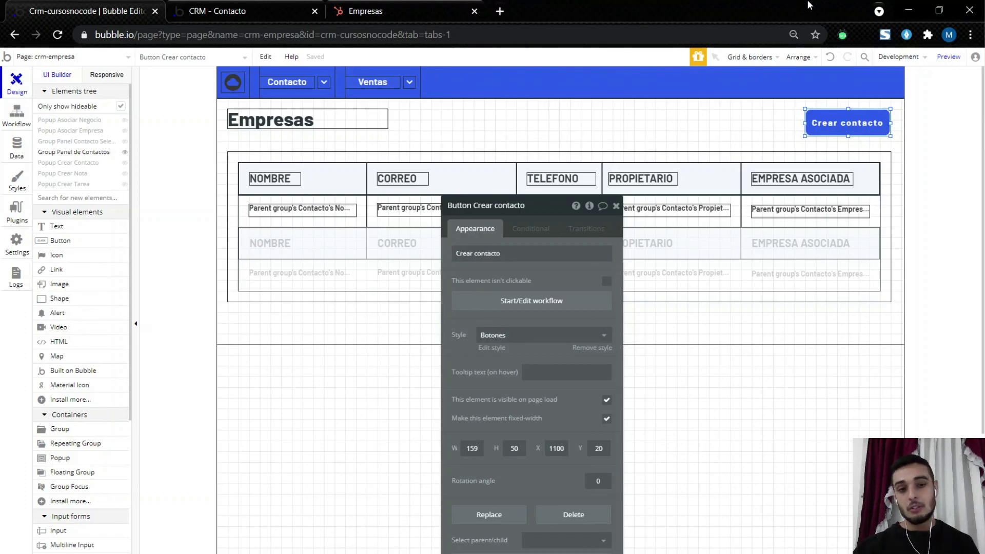
Step: Switch to the app preview, open the Crear empresa popup from the contact's Empresa section, and close it
left_click(231, 10)
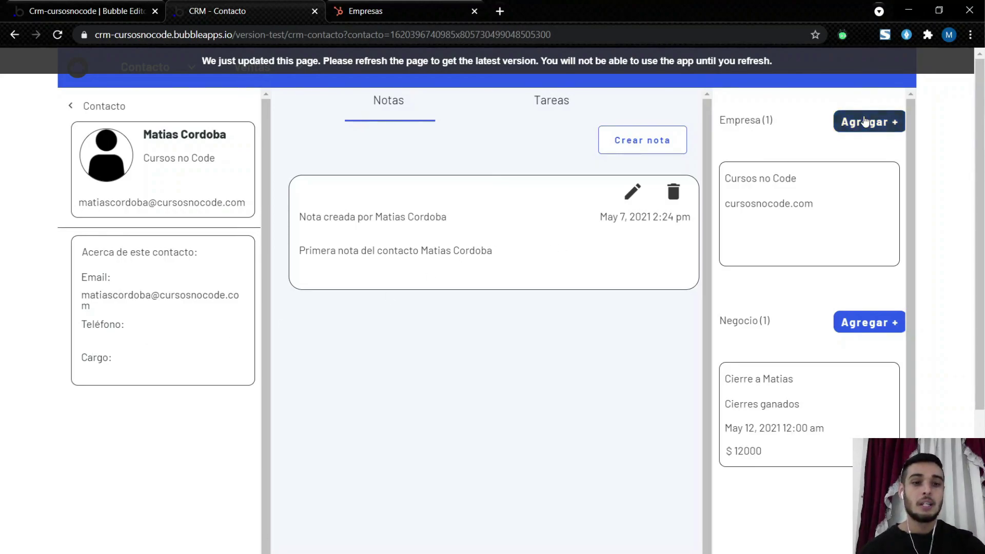
left_click(842, 125)
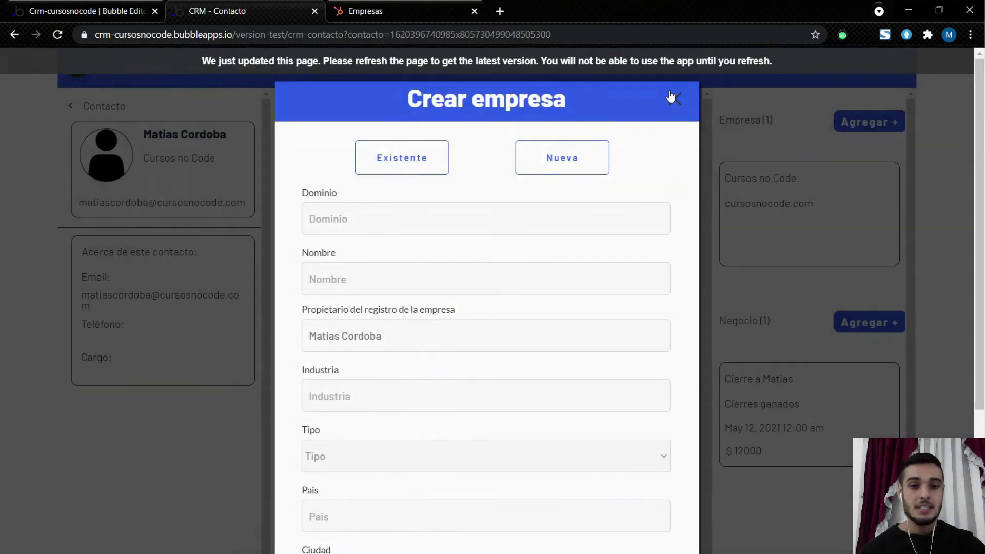
left_click(673, 99)
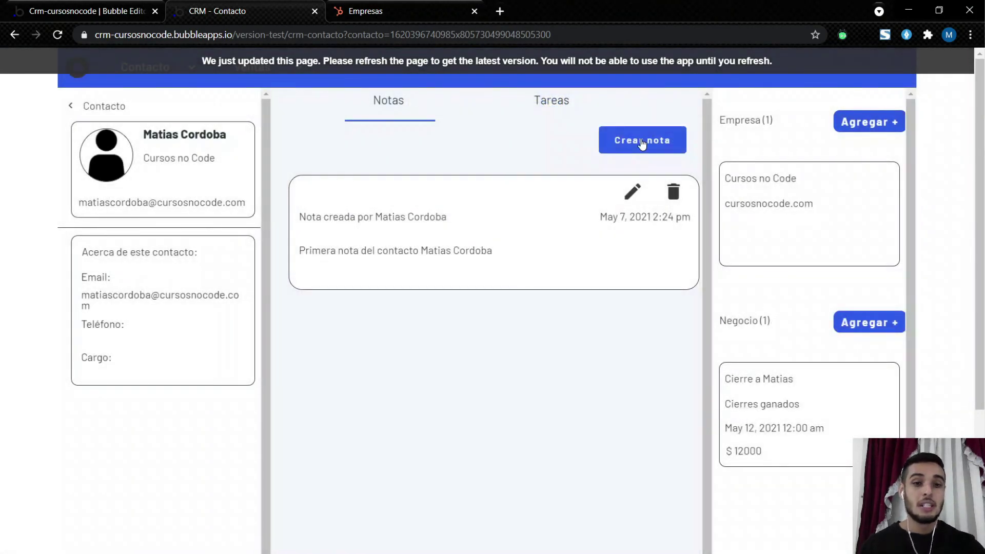